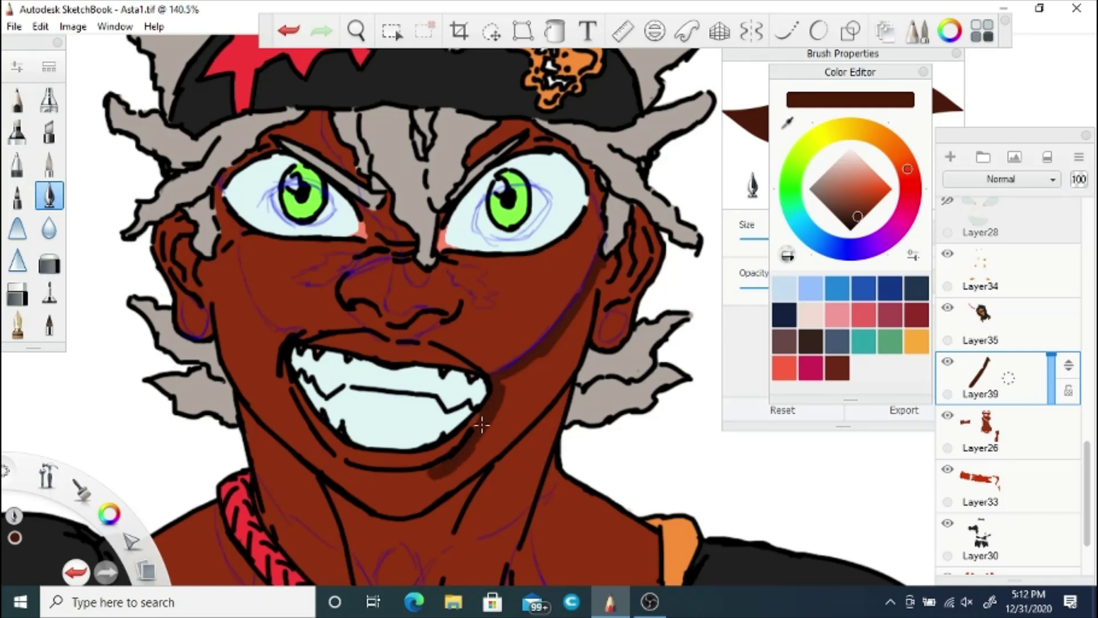
Step: Paint dark brown shadow on Layer39 over the right cheek and jaw, from below the ear to the chin
left_click_drag(522, 376, 469, 458)
left_click_drag(598, 282, 536, 369)
mouse_move(585, 314)
left_mouse_down()
mouse_move(555, 381)
mouse_move(506, 432)
left_mouse_up()
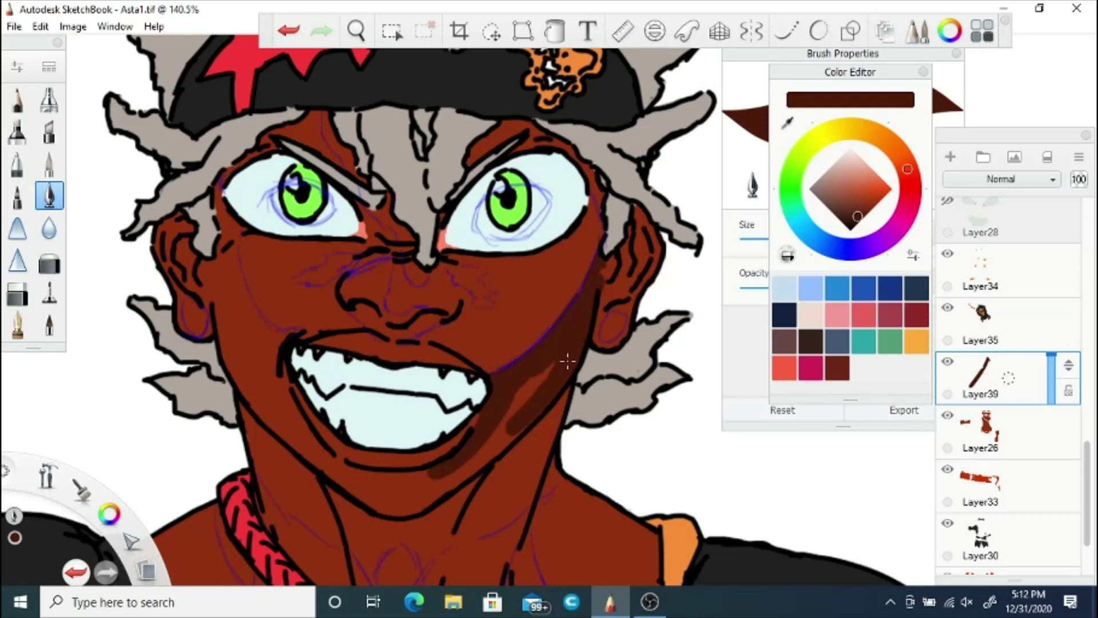
left_click_drag(567, 362, 469, 463)
left_click_drag(529, 426, 424, 506)
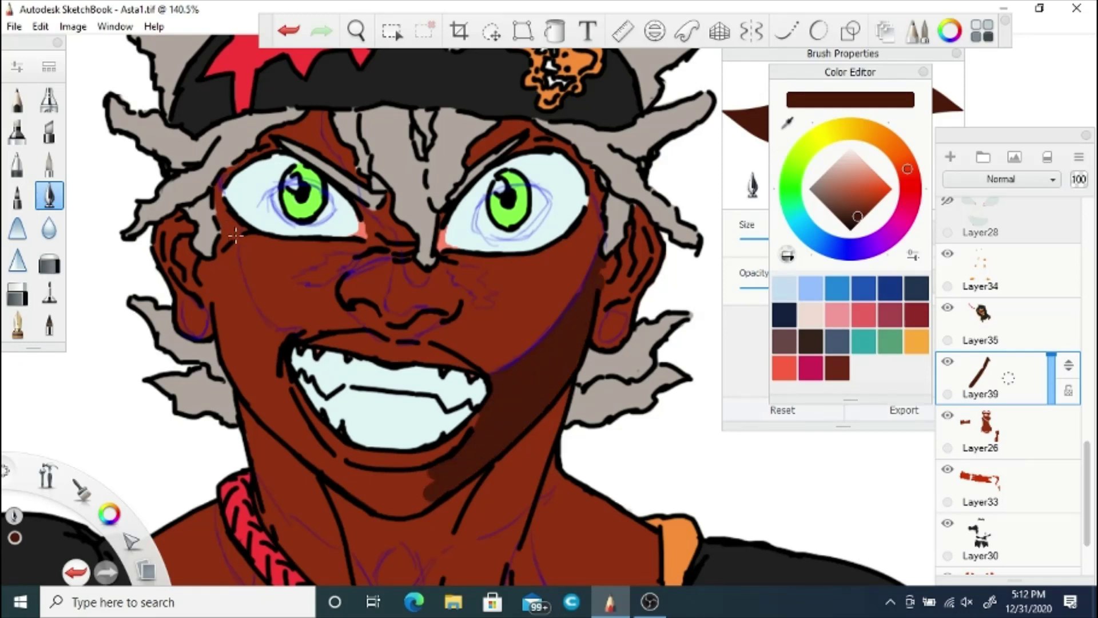
Step: Paint dark brown shadow over the left cheek and jaw, following the sketched line from the eye past the mouth
left_click_drag(228, 239, 289, 421)
mouse_move(287, 382)
left_mouse_down()
mouse_move(316, 453)
mouse_move(346, 481)
mouse_move(441, 477)
mouse_move(361, 479)
mouse_move(262, 369)
mouse_move(279, 438)
left_mouse_up()
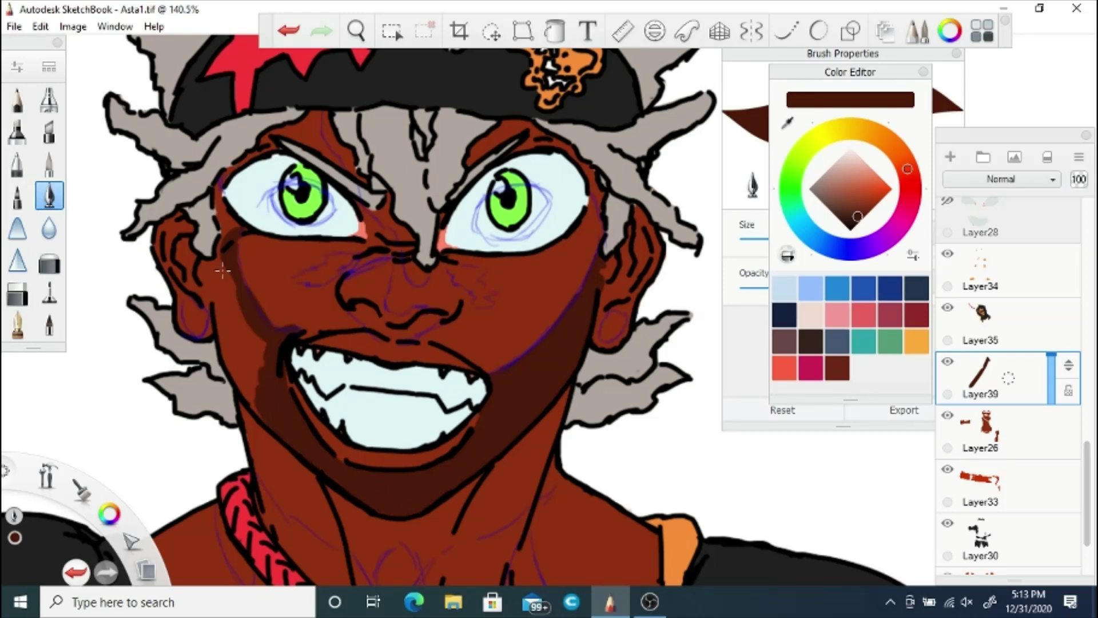
left_click_drag(225, 250, 252, 393)
mouse_move(221, 277)
left_mouse_down()
mouse_move(237, 374)
mouse_move(258, 411)
left_mouse_up()
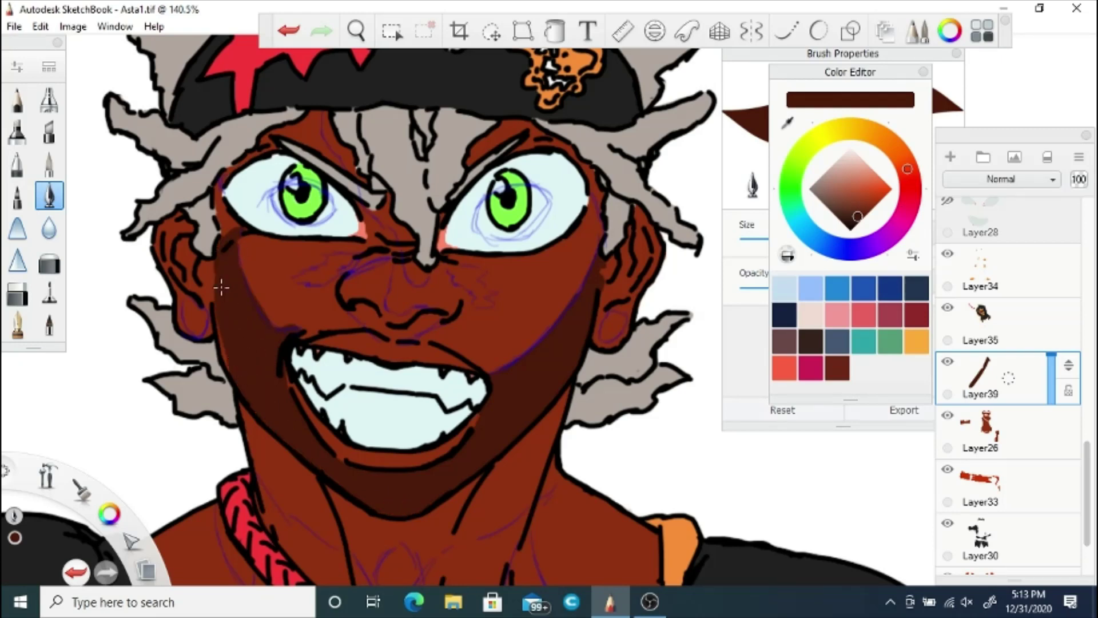
Step: Set the opacity of the sketch on Layer22 to 83 and make Layer39 the active layer again
left_click_drag(1087, 447, 1087, 237)
left_click(948, 303)
left_click(948, 303)
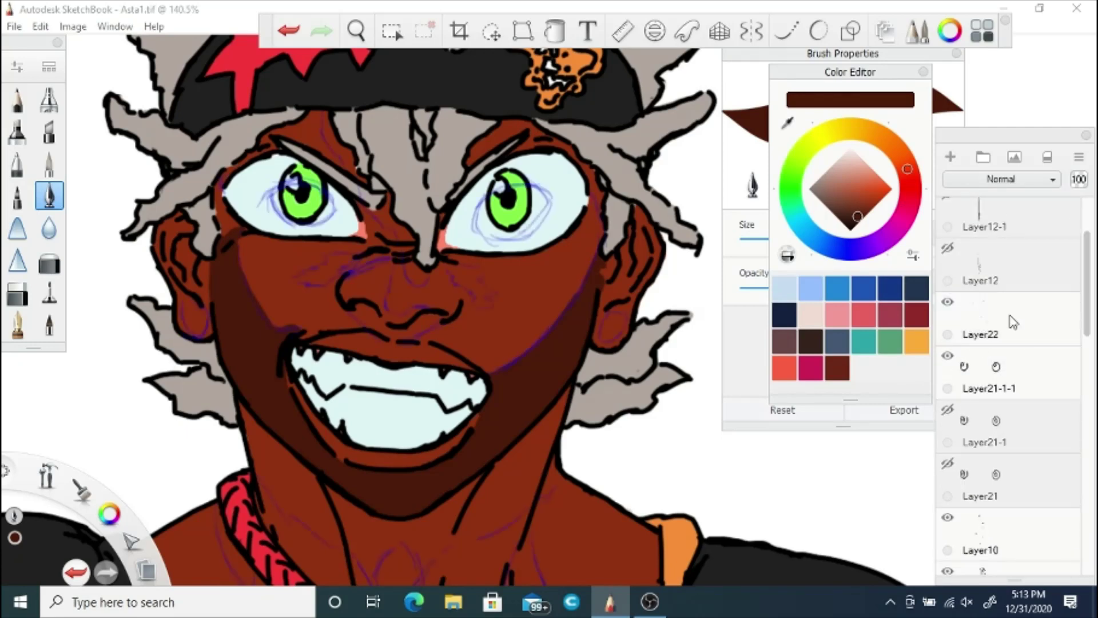
left_click(1009, 318)
left_click_drag(1052, 320, 1087, 551)
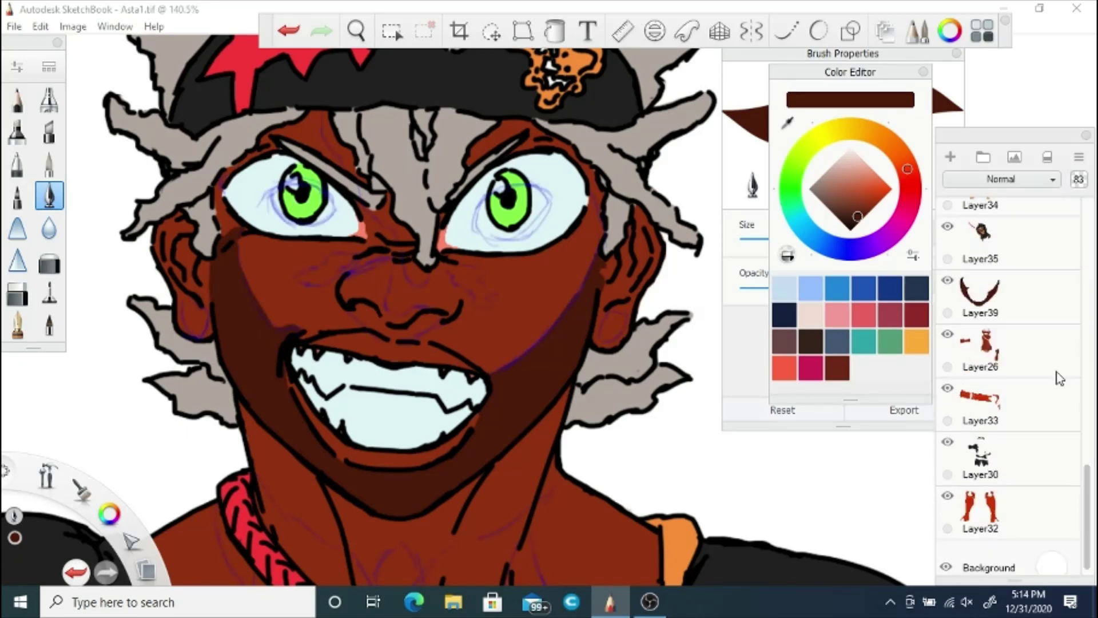
left_click(1021, 302)
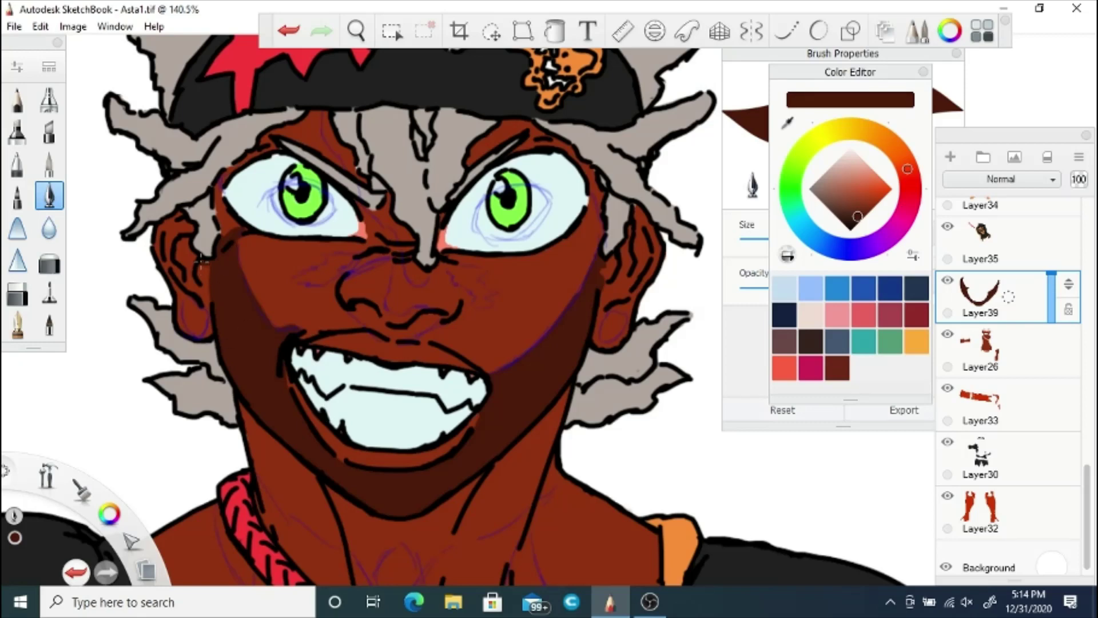
Step: Shade the inside of both ears with the dark brown, leaving the lobes partly lit
mouse_move(172, 215)
left_mouse_down()
mouse_move(167, 246)
mouse_move(207, 312)
mouse_move(181, 324)
left_mouse_up()
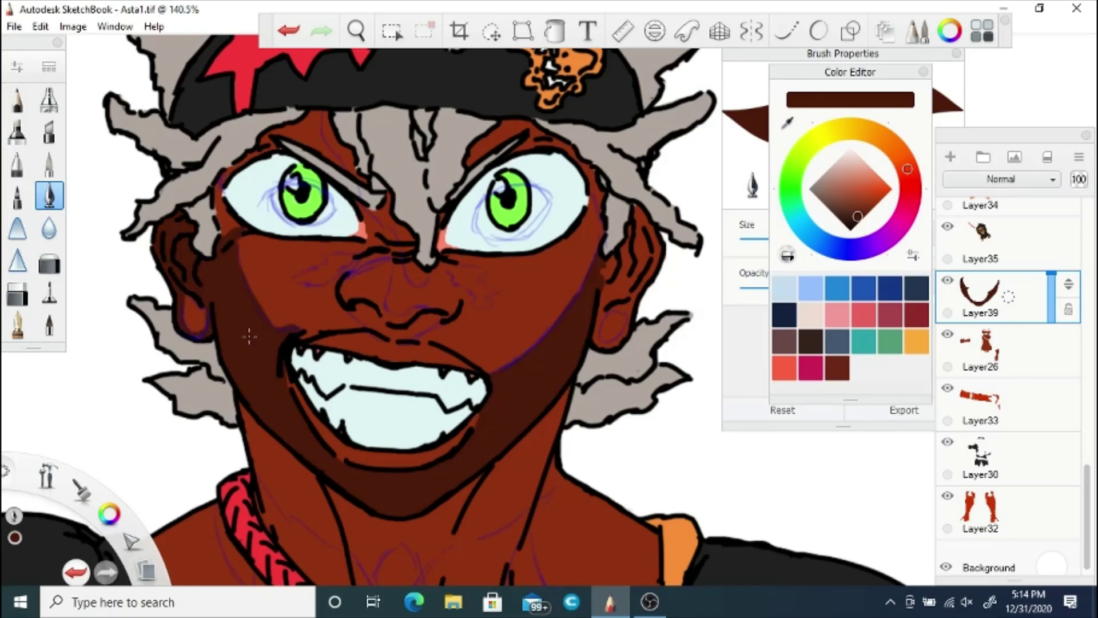
left_click_drag(613, 278, 613, 259)
mouse_move(649, 224)
left_mouse_down()
mouse_move(646, 281)
mouse_move(629, 314)
mouse_move(628, 260)
mouse_move(623, 295)
left_mouse_up()
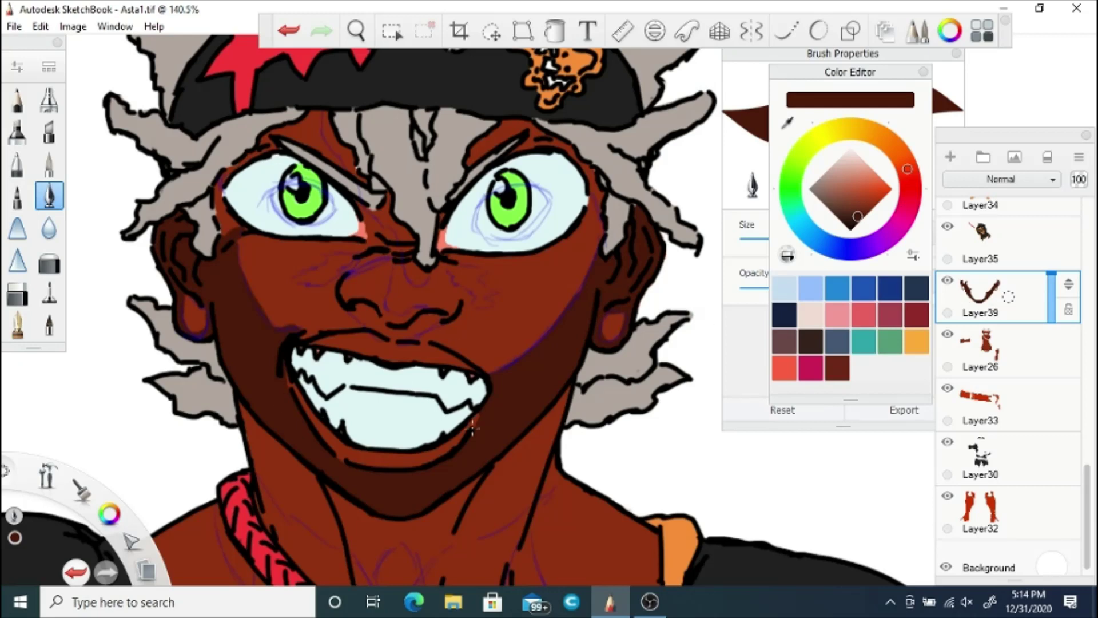
Step: Shade above the upper lip, the forehead beside the fringe, under the inner eyes and the underside of the nose in dark brown
left_click_drag(472, 428, 480, 415)
left_click_drag(321, 341, 472, 366)
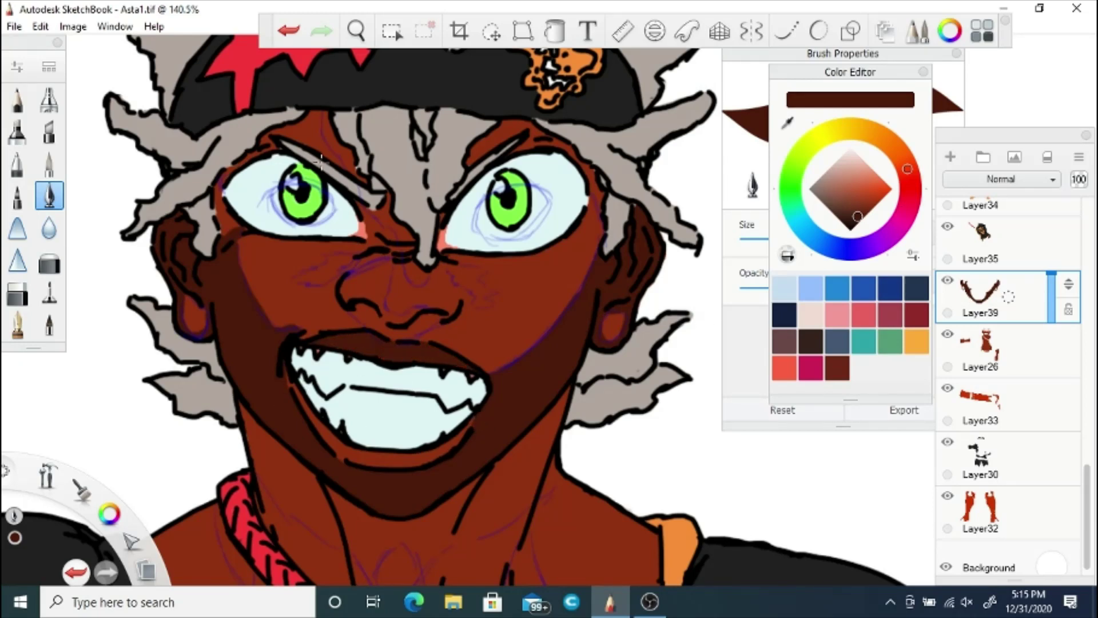
left_click_drag(327, 115, 336, 148)
mouse_move(369, 198)
left_mouse_down()
mouse_move(417, 282)
mouse_move(483, 284)
mouse_move(492, 307)
left_mouse_up()
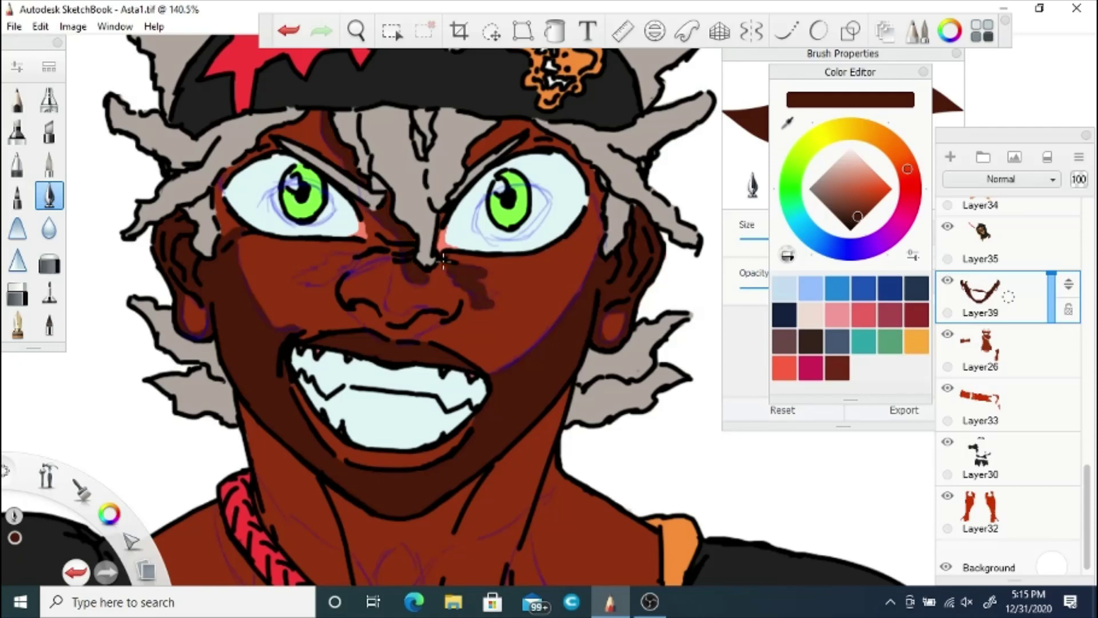
mouse_move(342, 253)
left_mouse_down()
mouse_move(295, 279)
mouse_move(343, 255)
left_mouse_up()
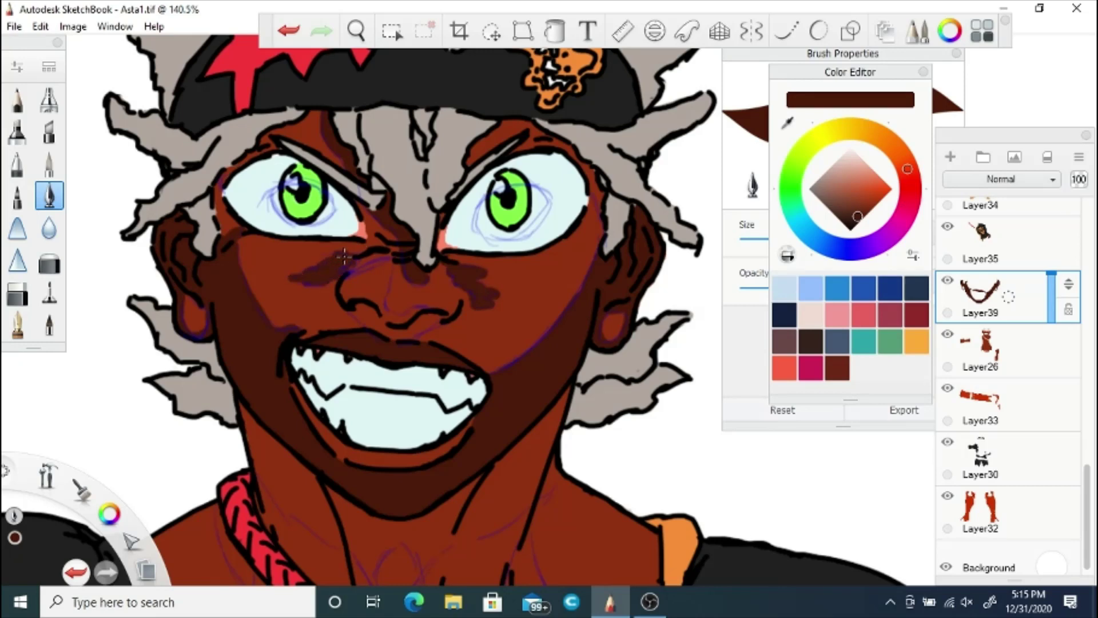
mouse_move(355, 309)
left_mouse_down()
mouse_move(409, 338)
mouse_move(419, 309)
left_mouse_up()
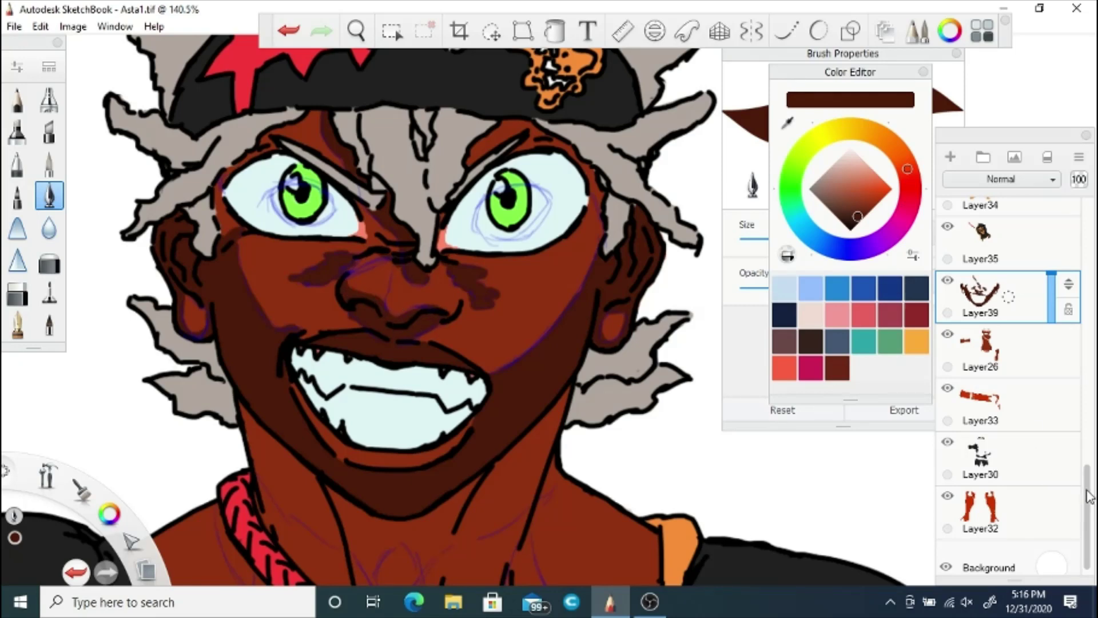
Step: Hide the Layer22 sketch and examine the shading on the face
left_click_drag(1087, 492, 1085, 287)
left_click(948, 265)
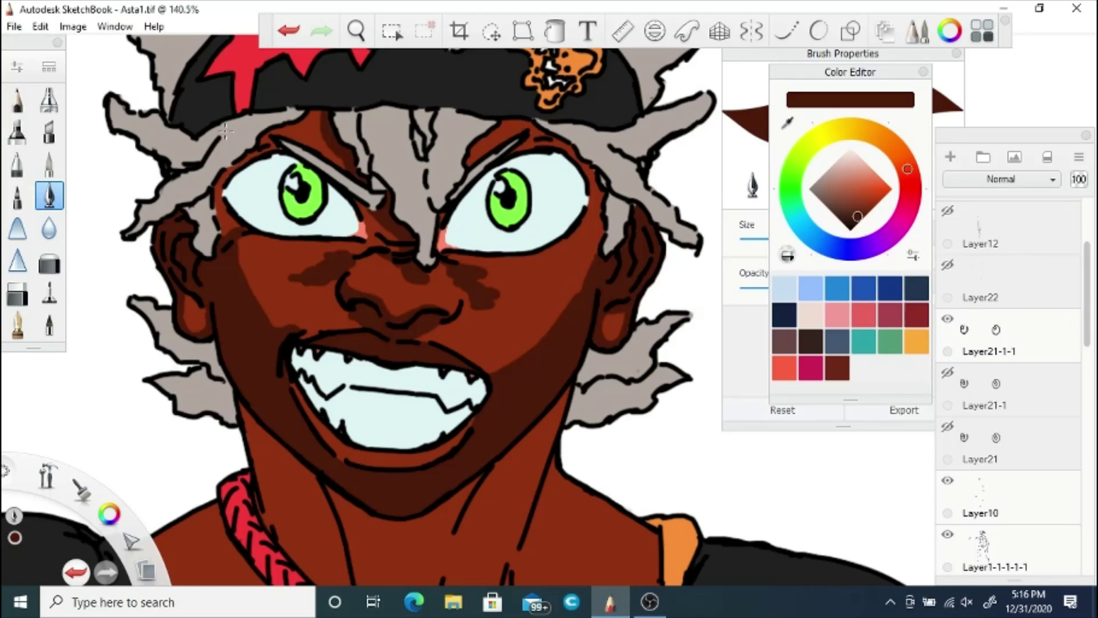
left_click(355, 31)
left_click_drag(330, 275, 405, 396)
left_click(449, 323)
Step: Show the Layer22 sketch again and shade the skin around the outer right eye and below the lower lip
mouse_move(1085, 327)
left_mouse_down()
mouse_move(1081, 504)
mouse_move(1085, 298)
mouse_move(1084, 378)
left_mouse_up()
left_click(952, 384)
scroll(1087, 383, "down", 5)
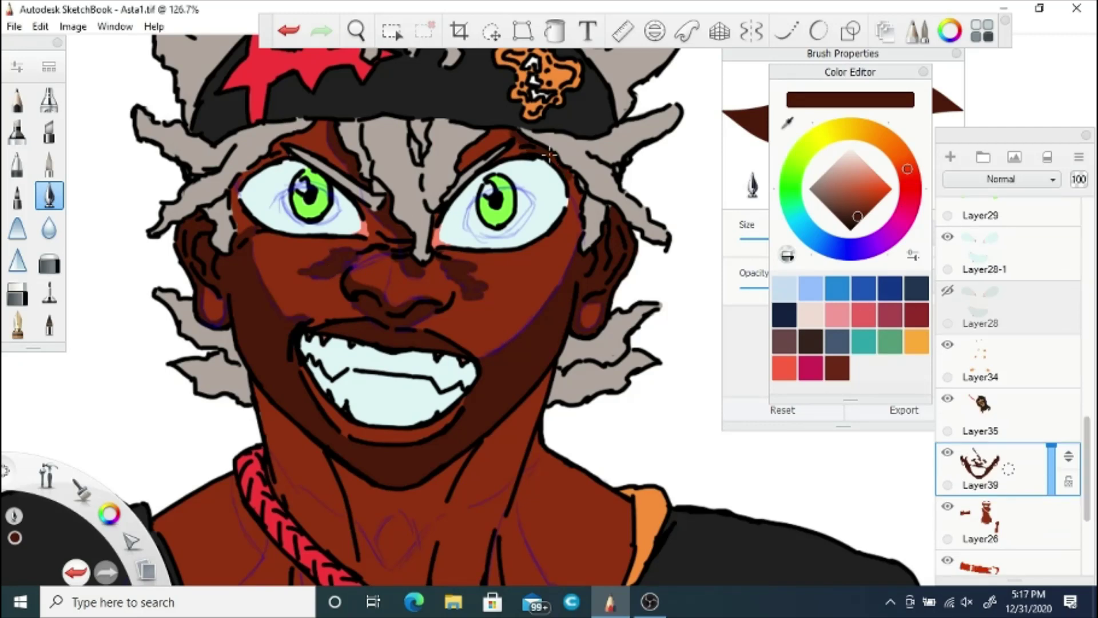
left_click_drag(577, 177, 576, 204)
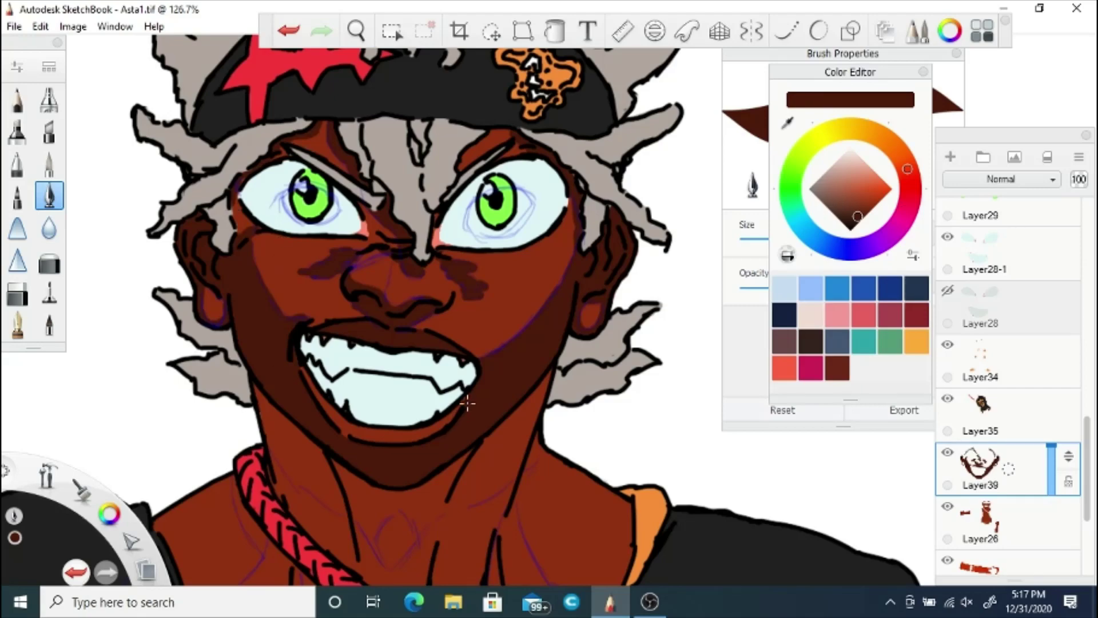
mouse_move(468, 404)
left_mouse_down()
mouse_move(400, 436)
mouse_move(338, 431)
mouse_move(321, 412)
left_mouse_up()
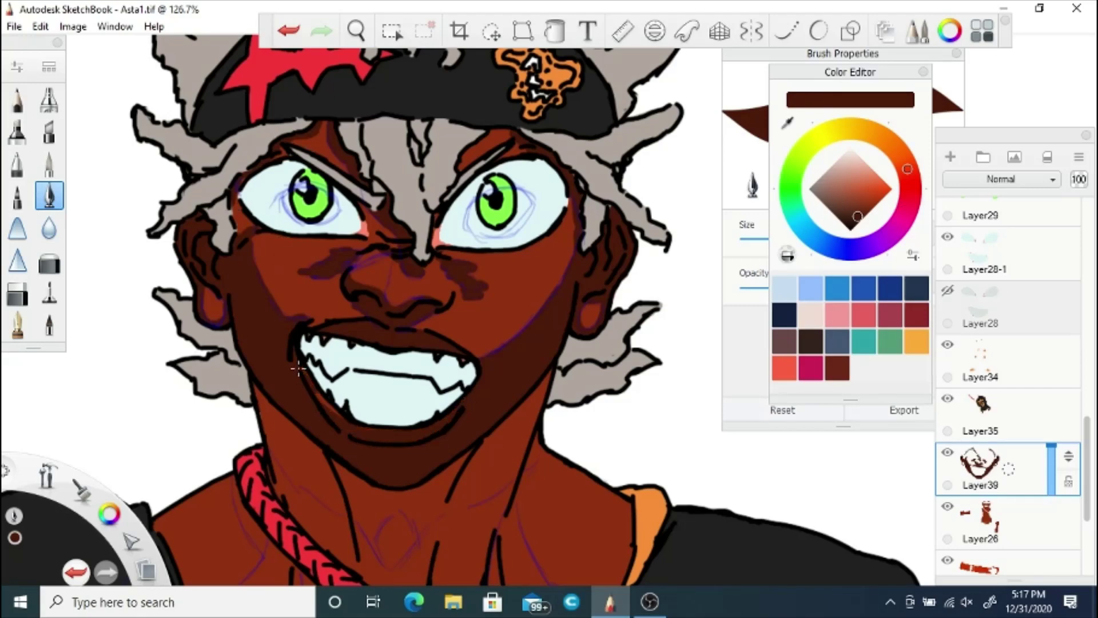
Step: Shade the throat under the chin and the right side of the neck down to the collarbone, leaving the diamond on the throat lit
key("space")
mouse_move(341, 342)
left_mouse_down()
mouse_move(304, 324)
mouse_move(351, 316)
left_mouse_up()
mouse_move(301, 247)
left_mouse_down()
mouse_move(369, 302)
mouse_move(445, 334)
mouse_move(426, 325)
mouse_move(522, 268)
mouse_move(548, 228)
mouse_move(527, 312)
mouse_move(531, 389)
mouse_move(575, 442)
mouse_move(553, 463)
mouse_move(511, 457)
mouse_move(507, 392)
mouse_move(505, 423)
mouse_move(531, 460)
mouse_move(561, 431)
left_mouse_up()
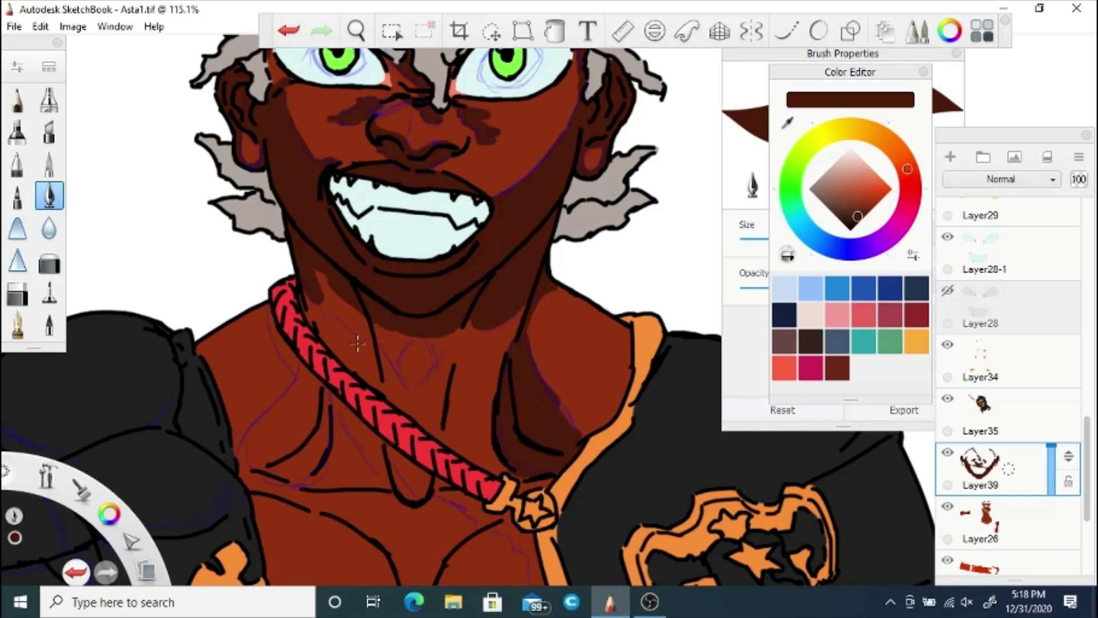
mouse_move(518, 312)
left_mouse_down()
mouse_move(490, 380)
mouse_move(486, 318)
mouse_move(493, 334)
mouse_move(461, 324)
mouse_move(428, 476)
left_mouse_up()
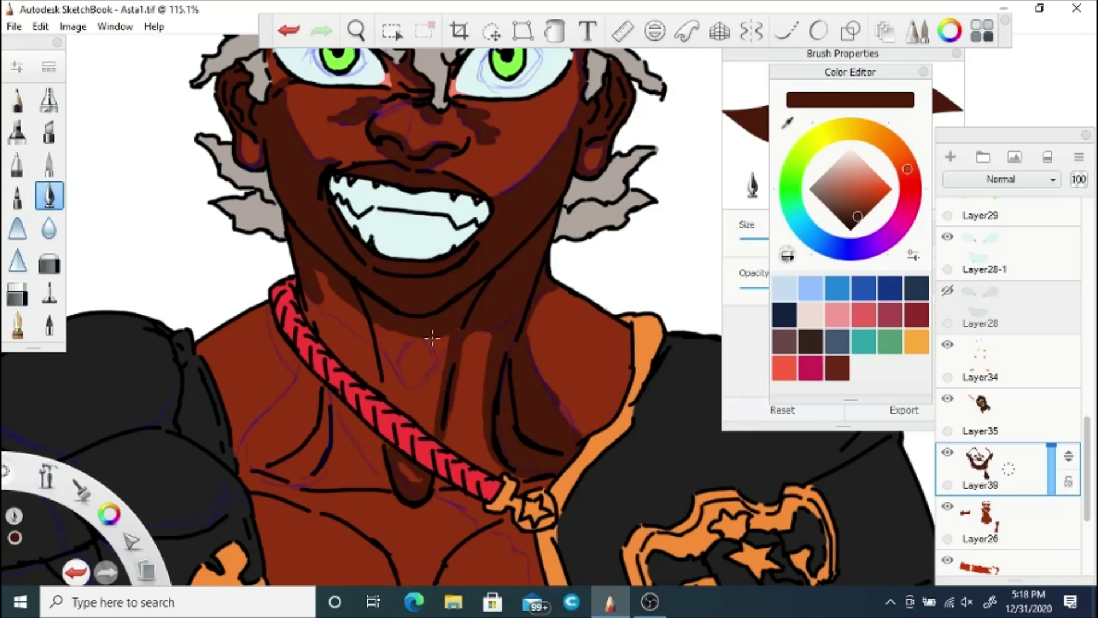
mouse_move(432, 338)
left_mouse_down()
mouse_move(382, 366)
mouse_move(383, 346)
left_mouse_up()
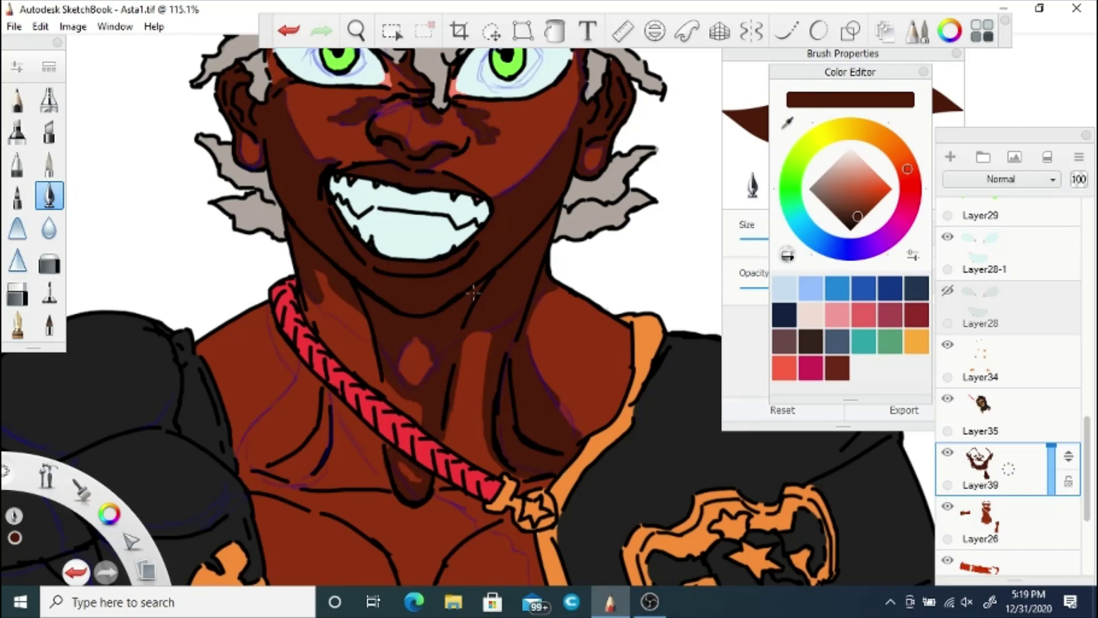
Step: Shade the left side of the neck between the jaw and the red braided cord
left_click_drag(344, 287, 385, 395)
left_click_drag(312, 268, 362, 340)
left_click_drag(307, 296, 374, 363)
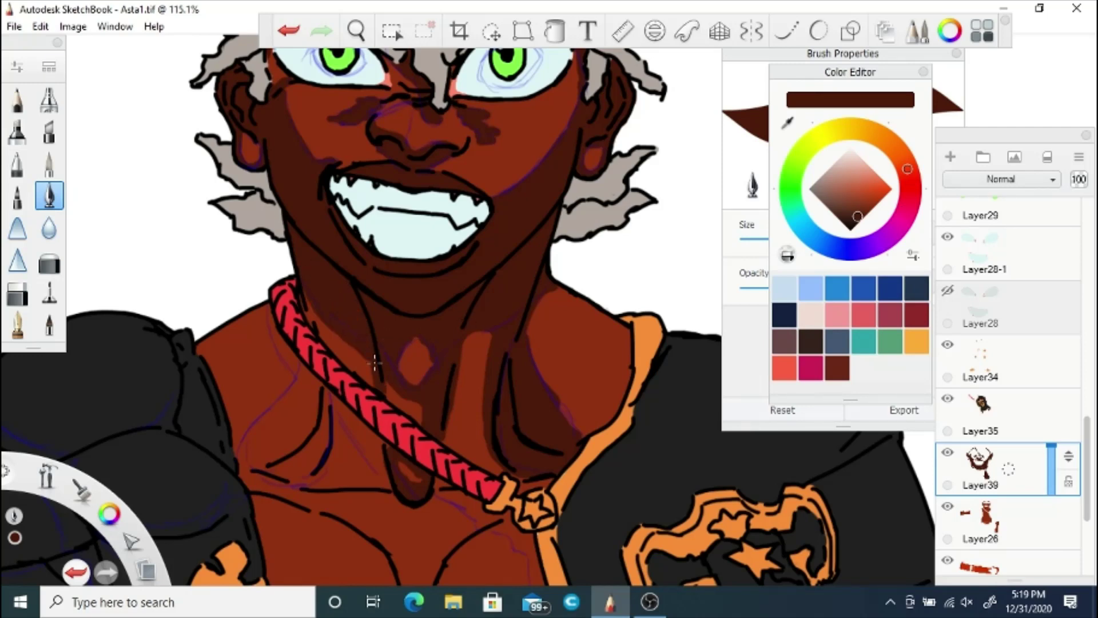
Step: Shade the hollow above the left collarbone beside the braided cord, undoing the first stroke and repainting it
mouse_move(315, 333)
left_mouse_down()
mouse_move(303, 293)
mouse_move(286, 346)
mouse_move(284, 423)
mouse_move(246, 452)
mouse_move(260, 475)
left_mouse_up()
left_click(289, 30)
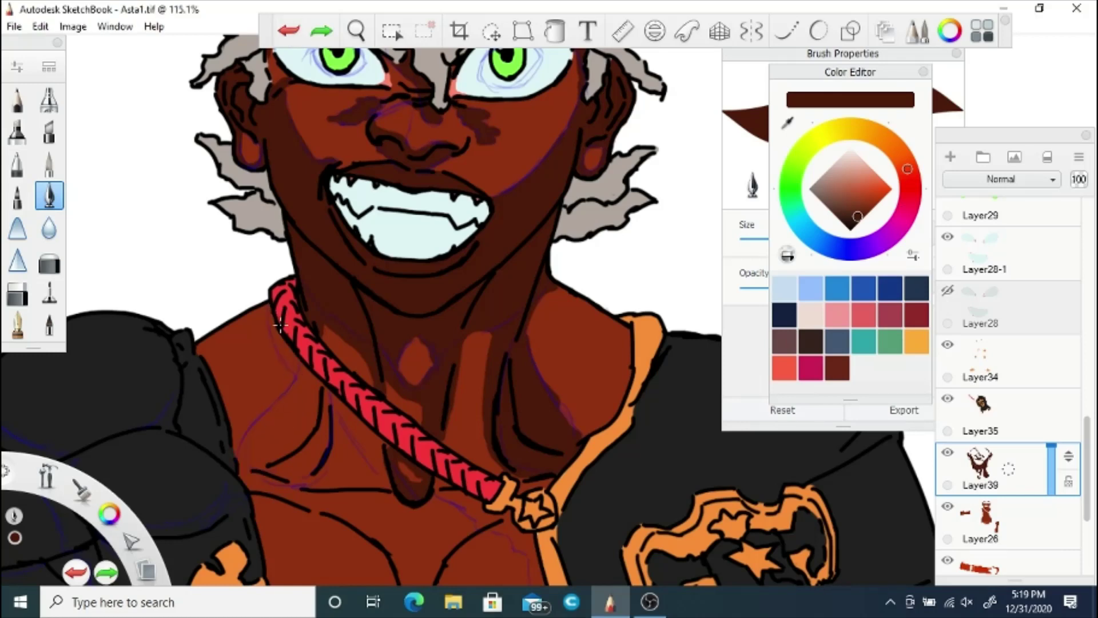
mouse_move(270, 309)
left_mouse_down()
mouse_move(302, 398)
mouse_move(264, 431)
mouse_move(289, 395)
mouse_move(262, 434)
mouse_move(332, 454)
mouse_move(404, 457)
mouse_move(379, 438)
mouse_move(381, 466)
left_mouse_up()
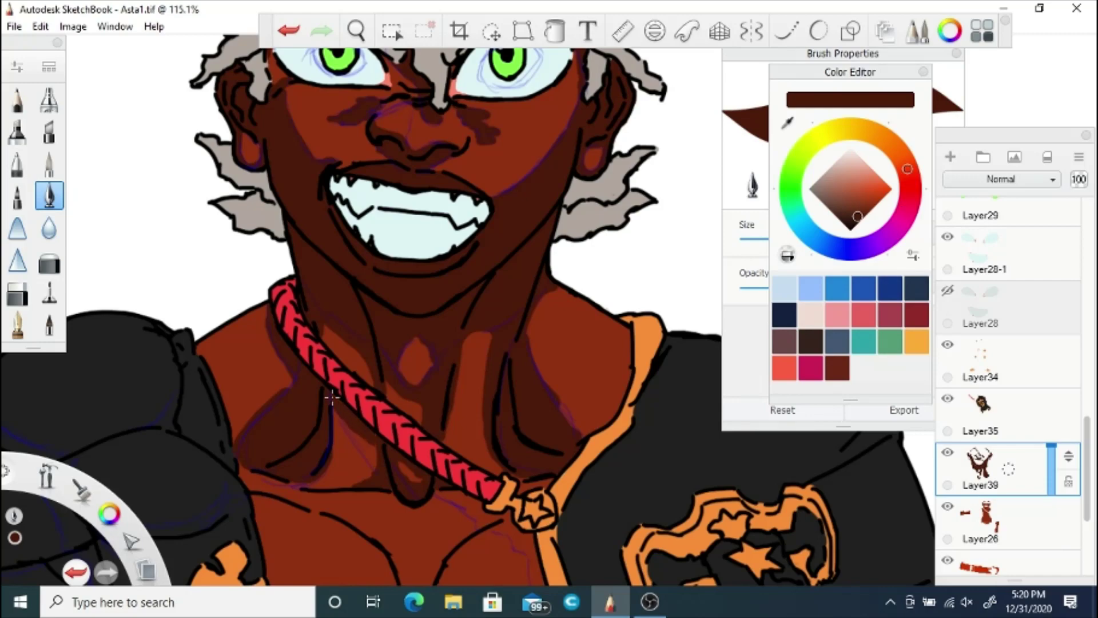
left_click_drag(332, 407, 333, 452)
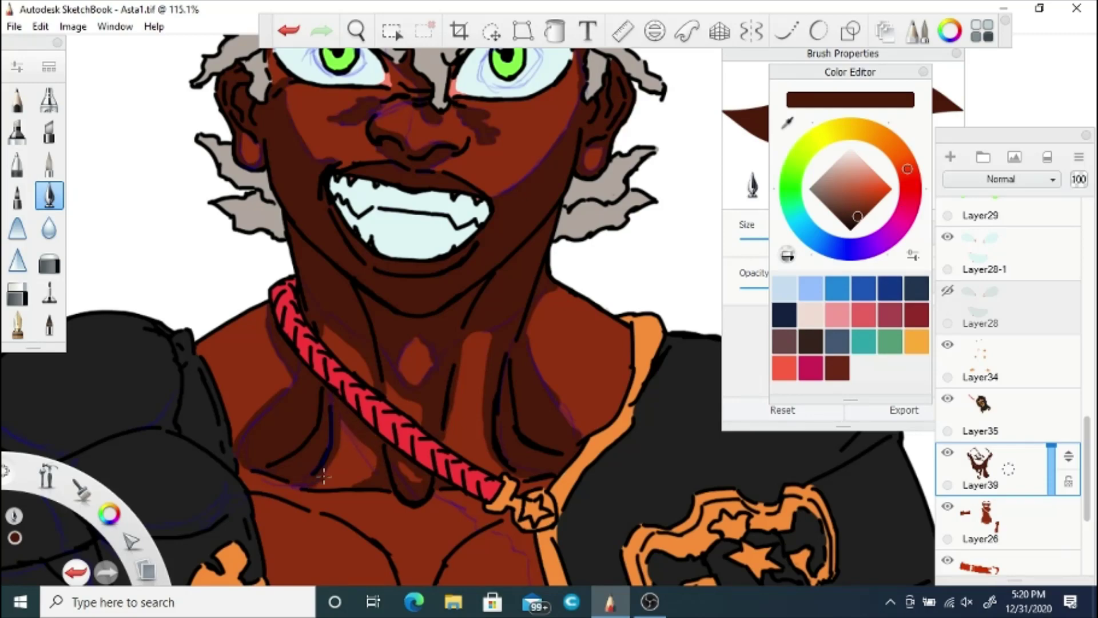
Step: Hide the Layer22 sketch with the whole figure in view and save the drawing
key("space")
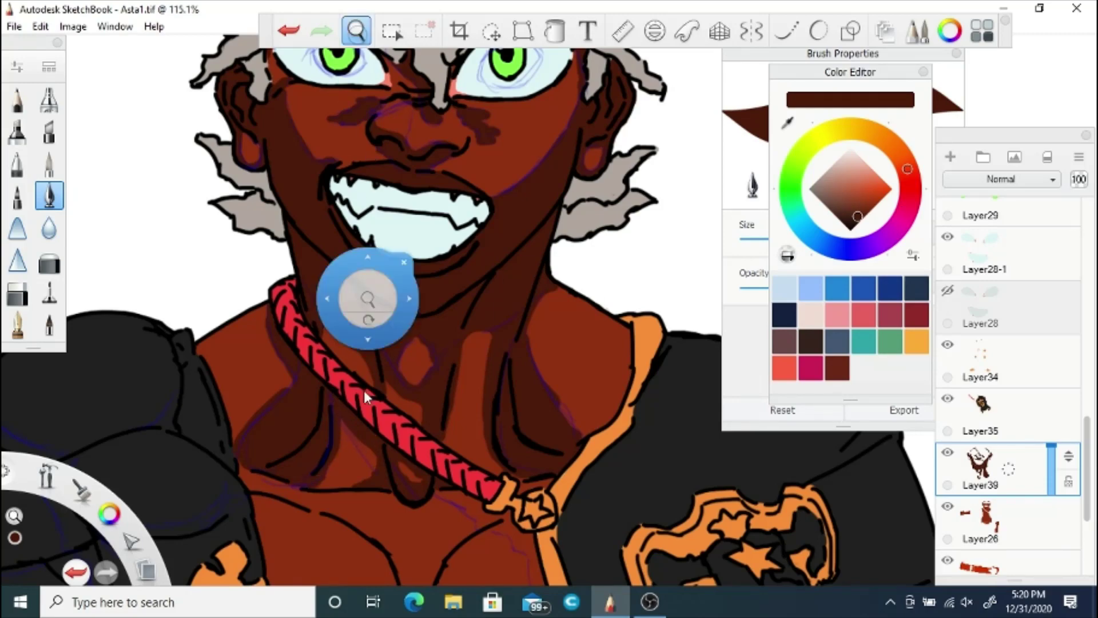
left_click_drag(368, 299, 344, 406)
left_click_drag(1087, 455, 1087, 274)
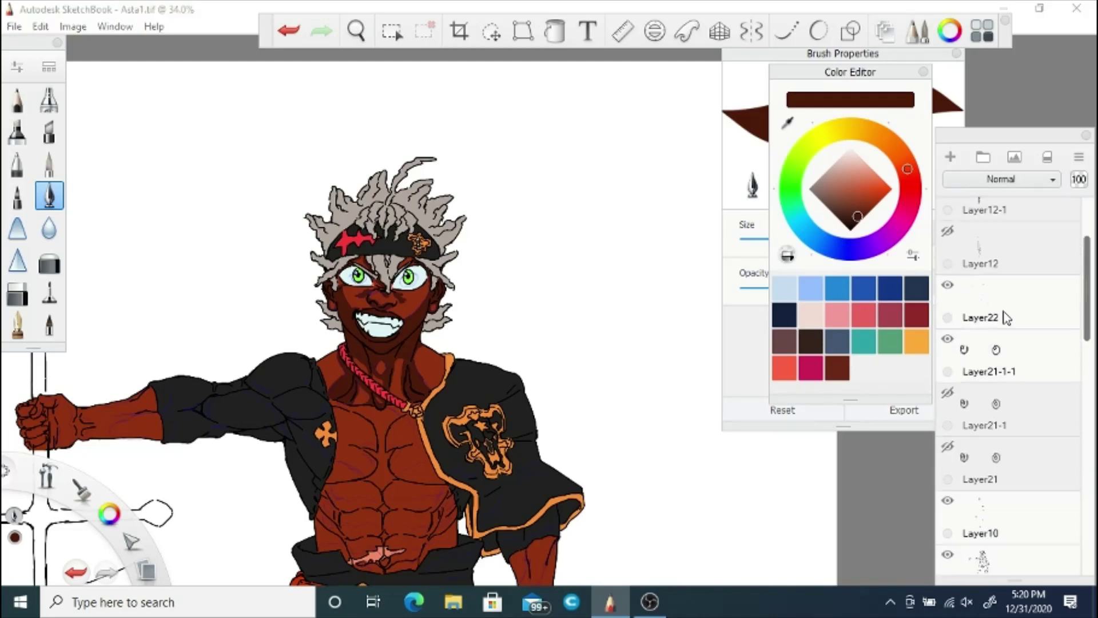
left_click(948, 285)
left_click(15, 27)
left_click(32, 120)
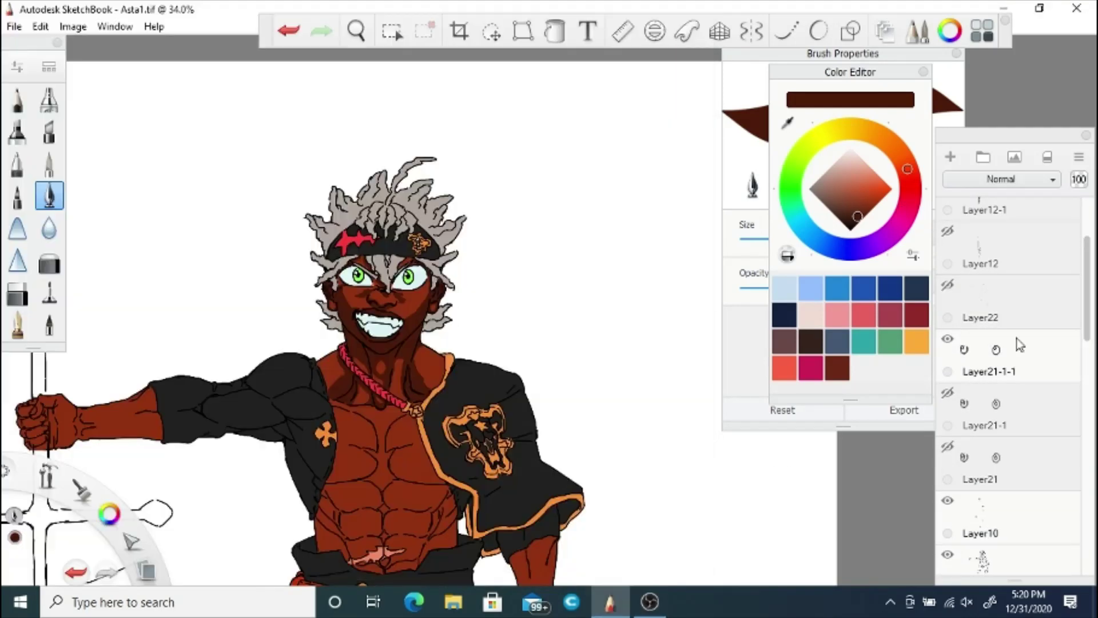
Step: Show the sketch lines again and shade the inner corner of the left eye and the left side of the nose bridge
left_click_drag(1087, 315, 1087, 376)
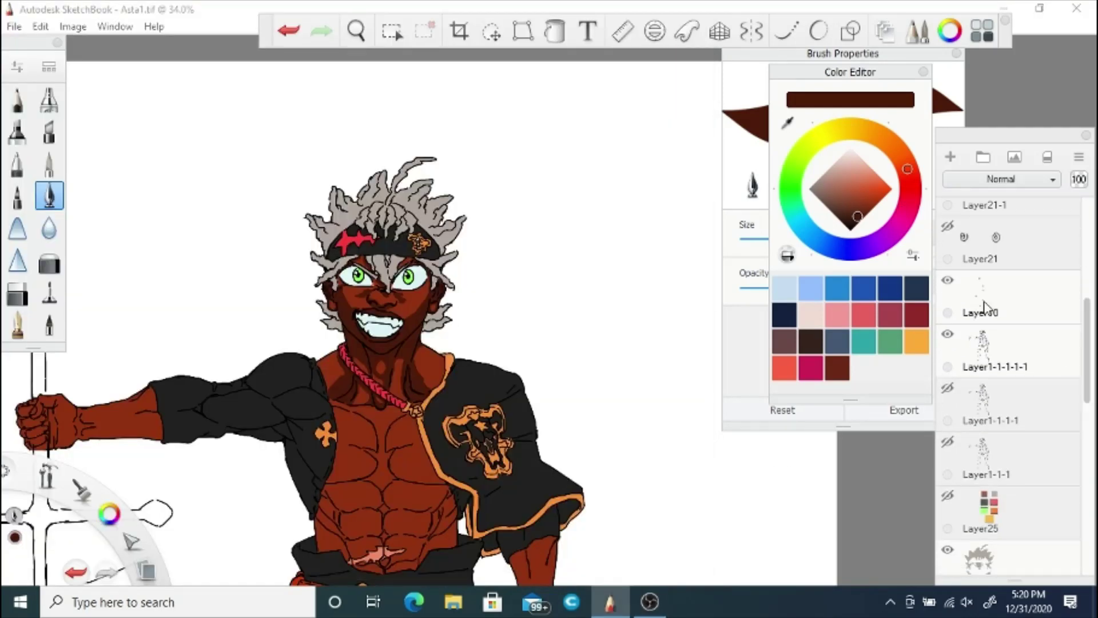
left_click(950, 288)
mouse_move(1087, 336)
left_mouse_down()
mouse_move(1088, 273)
mouse_move(1087, 509)
left_mouse_up()
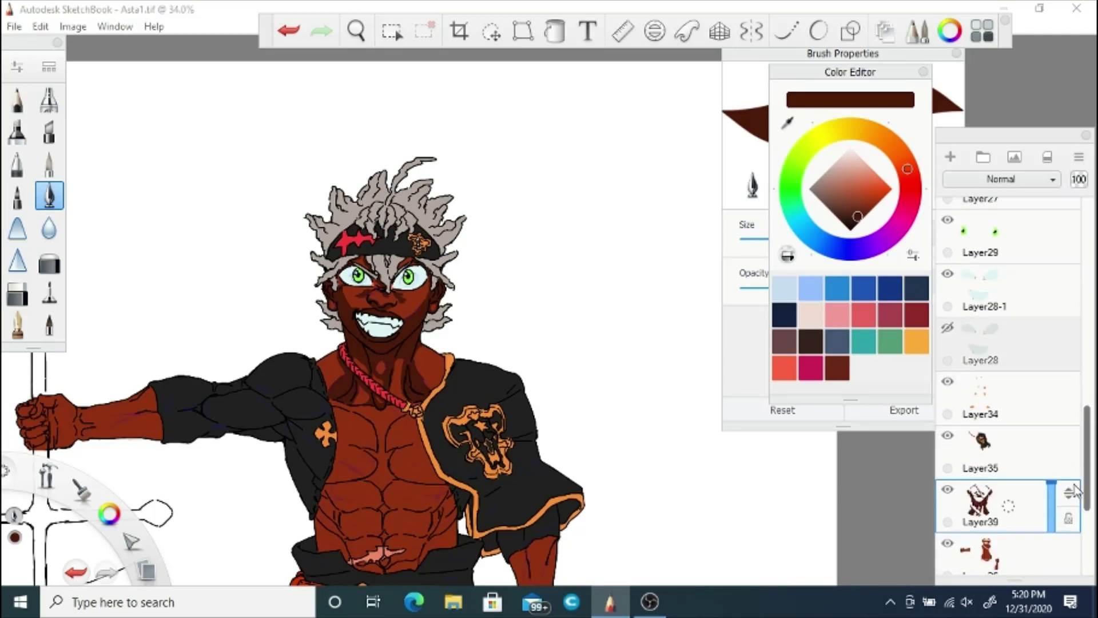
key("space")
left_click_drag(346, 337, 421, 343)
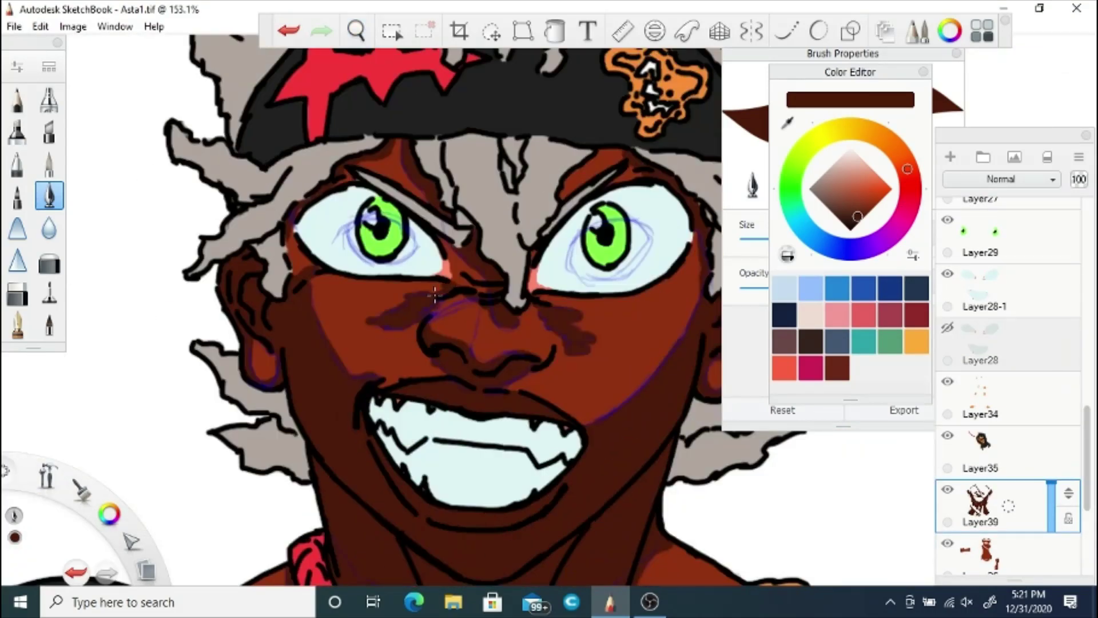
left_click_drag(457, 268, 446, 244)
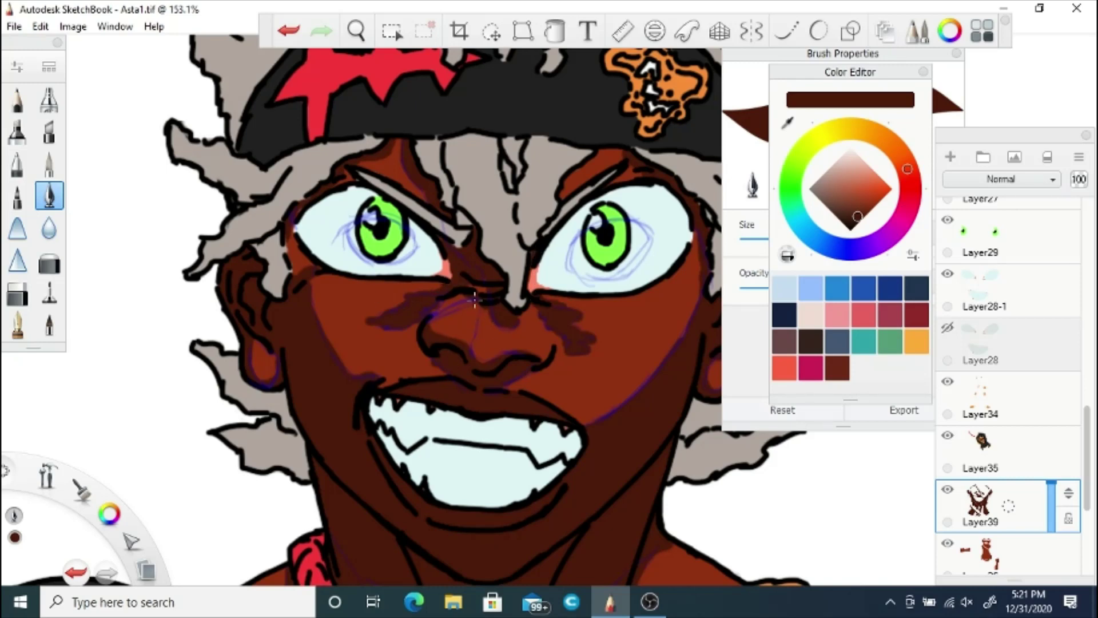
mouse_move(478, 305)
left_mouse_down()
mouse_move(442, 318)
mouse_move(458, 304)
left_mouse_up()
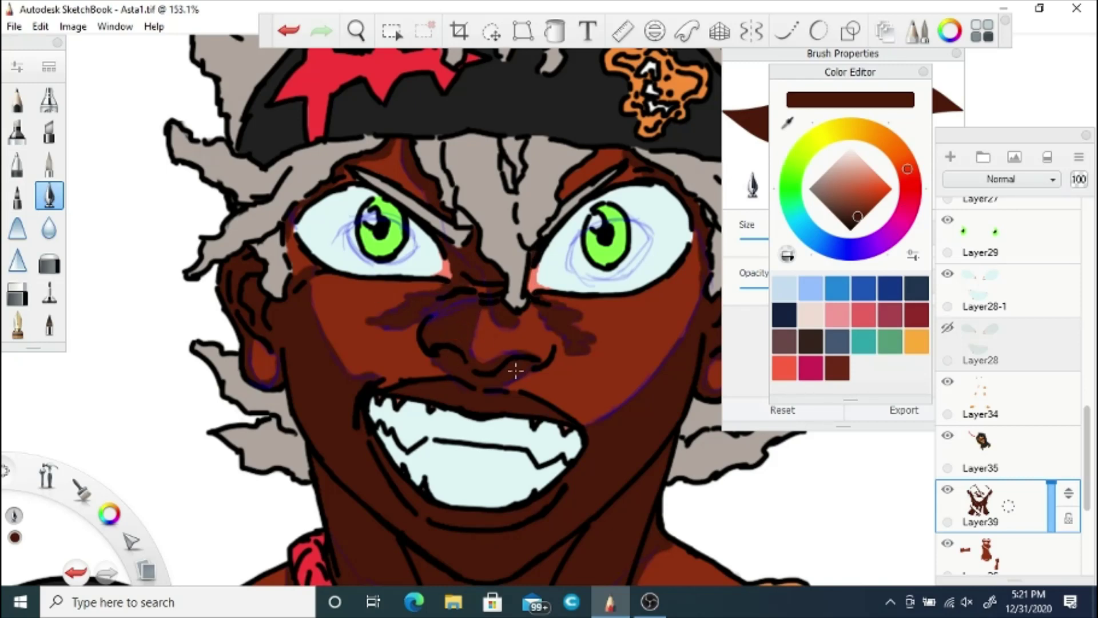
key("e")
key("e")
Step: Shade the chest in dark brown along the orange coat trim, from the collar to below the star clasp
key("space")
left_click_drag(413, 566, 395, 229)
left_click_drag(400, 537, 370, 287)
left_click_drag(495, 289, 435, 358)
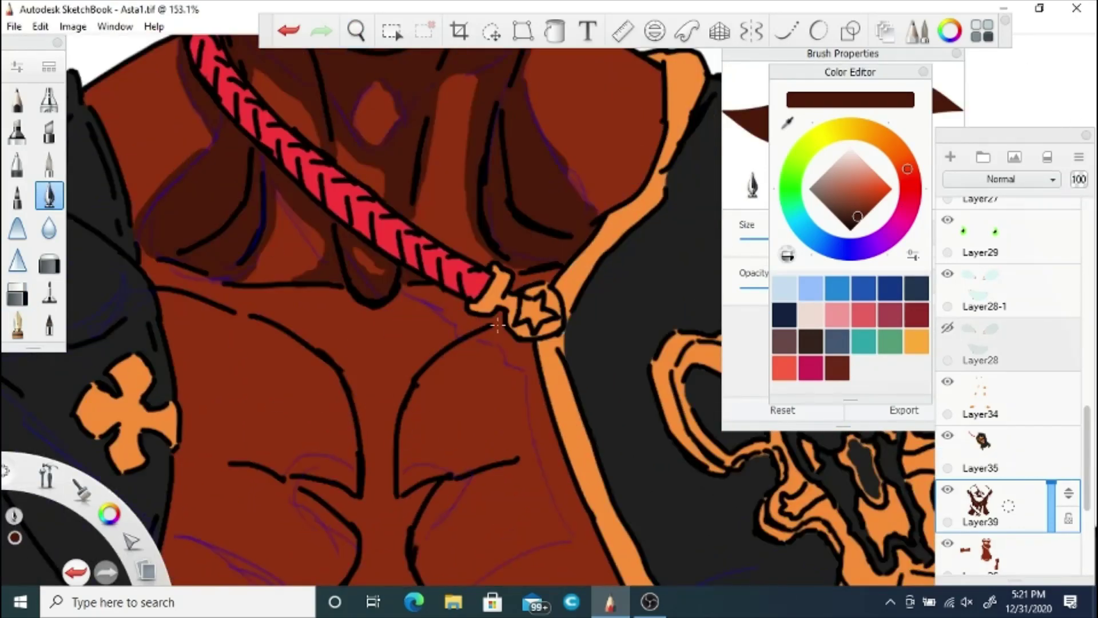
mouse_move(659, 91)
left_mouse_down()
mouse_move(638, 182)
mouse_move(611, 214)
left_mouse_up()
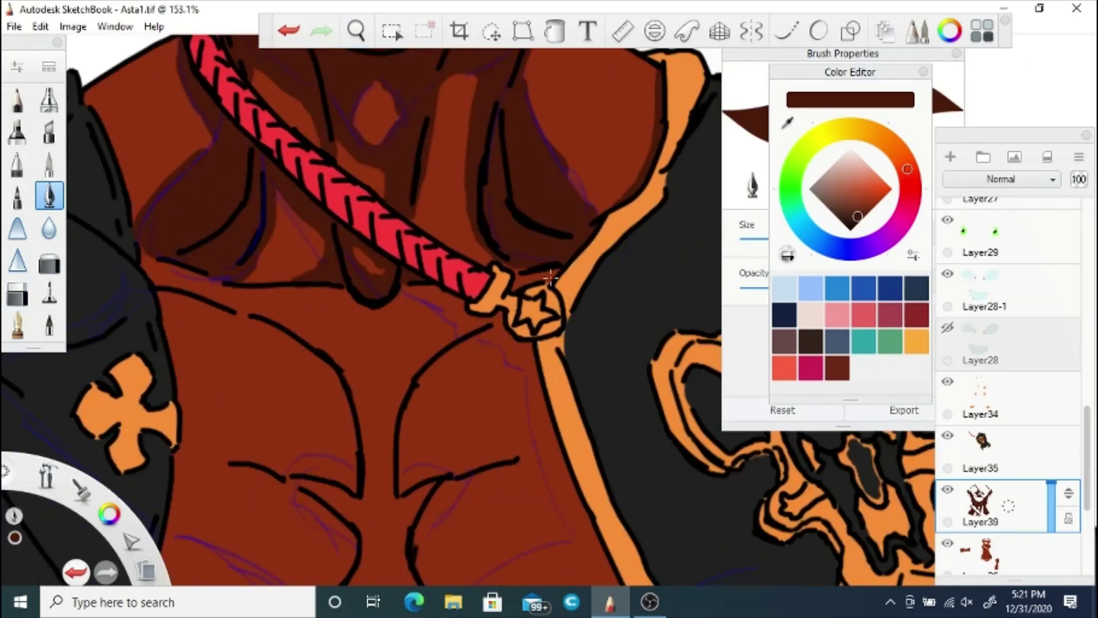
left_click_drag(530, 343, 560, 462)
mouse_move(403, 285)
left_mouse_down()
mouse_move(506, 329)
mouse_move(523, 357)
left_mouse_up()
left_click_drag(441, 309, 523, 368)
Step: Shade the ribs and side muscles of the torso in dark brown on the orange coat trim side
key("space")
mouse_move(416, 469)
left_mouse_down()
mouse_move(387, 309)
mouse_move(299, 287)
left_mouse_up()
mouse_move(417, 221)
left_mouse_down()
mouse_move(498, 433)
mouse_move(492, 407)
mouse_move(543, 456)
mouse_move(518, 554)
mouse_move(553, 520)
mouse_move(421, 307)
mouse_move(435, 325)
mouse_move(413, 361)
mouse_move(452, 355)
mouse_move(424, 417)
mouse_move(352, 464)
mouse_move(421, 374)
mouse_move(392, 421)
left_mouse_up()
key("space")
key("e")
key("b")
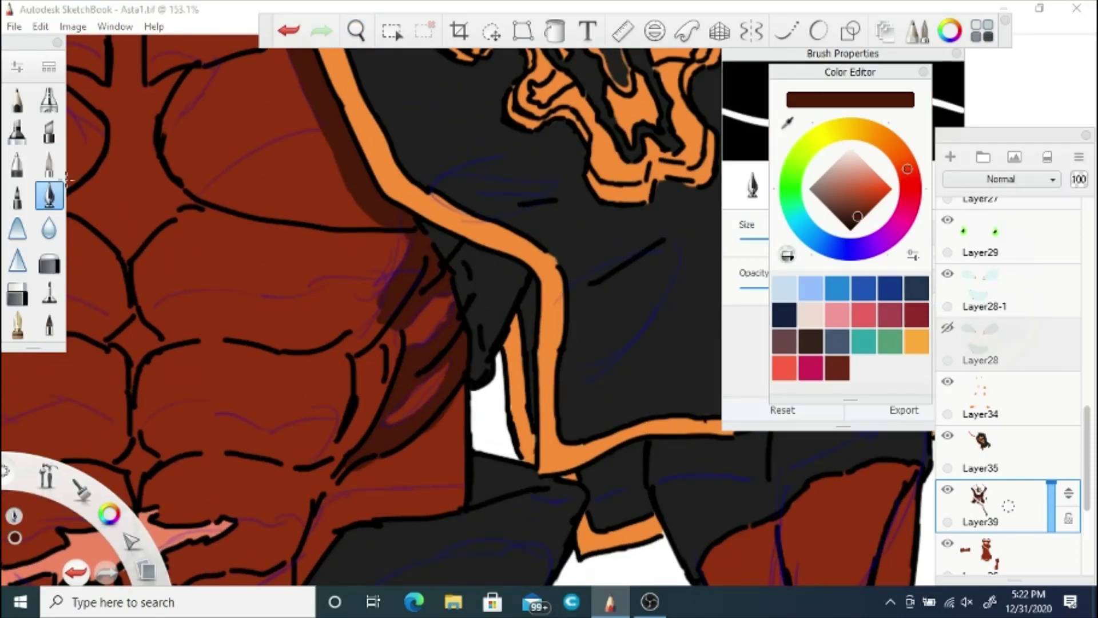
left_click_drag(448, 401, 404, 450)
left_click_drag(460, 392, 448, 413)
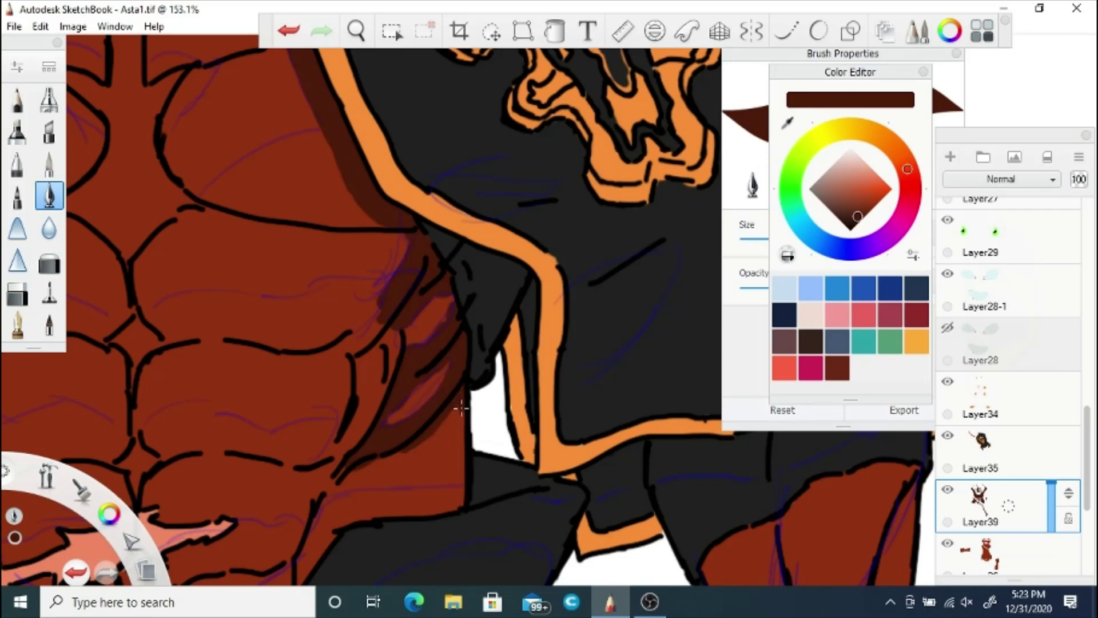
Step: Shade the flank above the waistband and the gaps between the side muscle lines on the trim side
mouse_move(340, 474)
left_mouse_down()
mouse_move(314, 531)
mouse_move(439, 498)
left_mouse_up()
left_click_drag(337, 518, 429, 511)
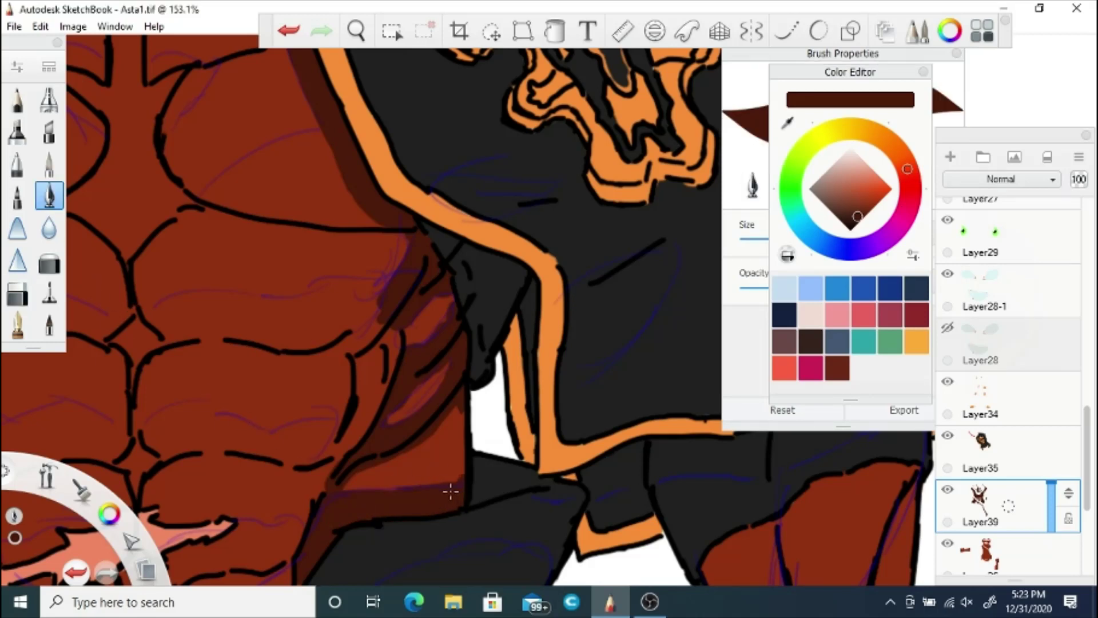
left_click_drag(363, 471, 351, 487)
mouse_move(396, 383)
left_mouse_down()
mouse_move(392, 341)
mouse_move(355, 418)
left_mouse_up()
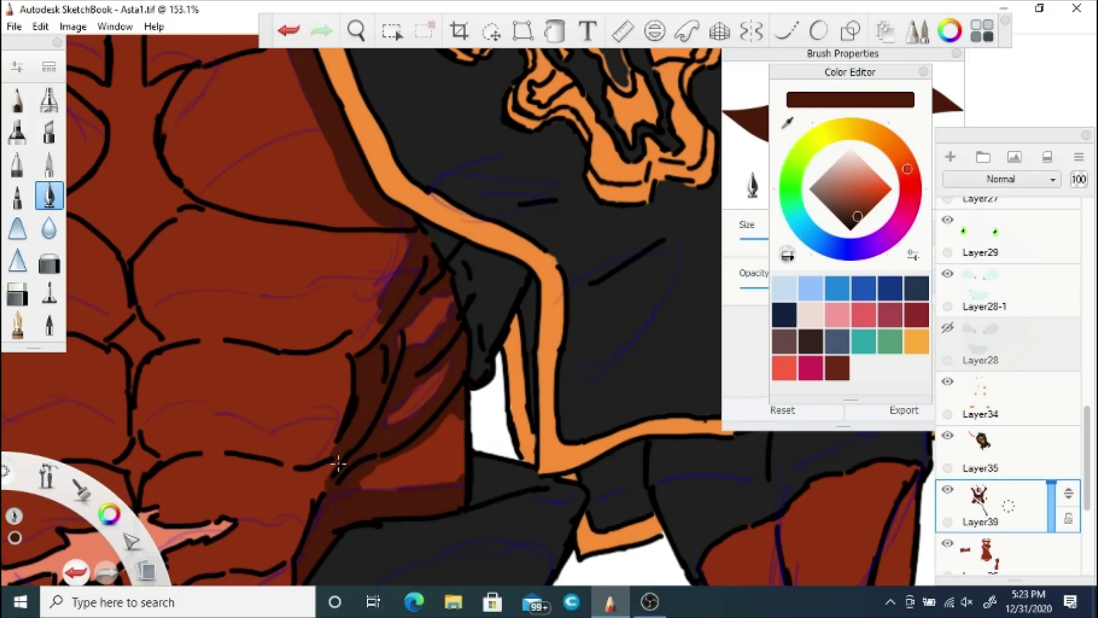
left_click_drag(338, 464, 321, 494)
Step: Shade the undersides and crease lines of both pectoral muscles in dark brown
key("space")
mouse_move(288, 395)
left_mouse_down()
mouse_move(277, 300)
mouse_move(382, 444)
left_mouse_up()
mouse_move(381, 318)
left_mouse_down()
mouse_move(428, 303)
mouse_move(338, 343)
mouse_move(438, 358)
mouse_move(377, 337)
mouse_move(435, 323)
mouse_move(395, 327)
left_mouse_up()
mouse_move(295, 240)
left_mouse_down()
mouse_move(323, 268)
mouse_move(293, 243)
mouse_move(261, 254)
mouse_move(216, 242)
mouse_move(255, 302)
mouse_move(181, 238)
left_mouse_up()
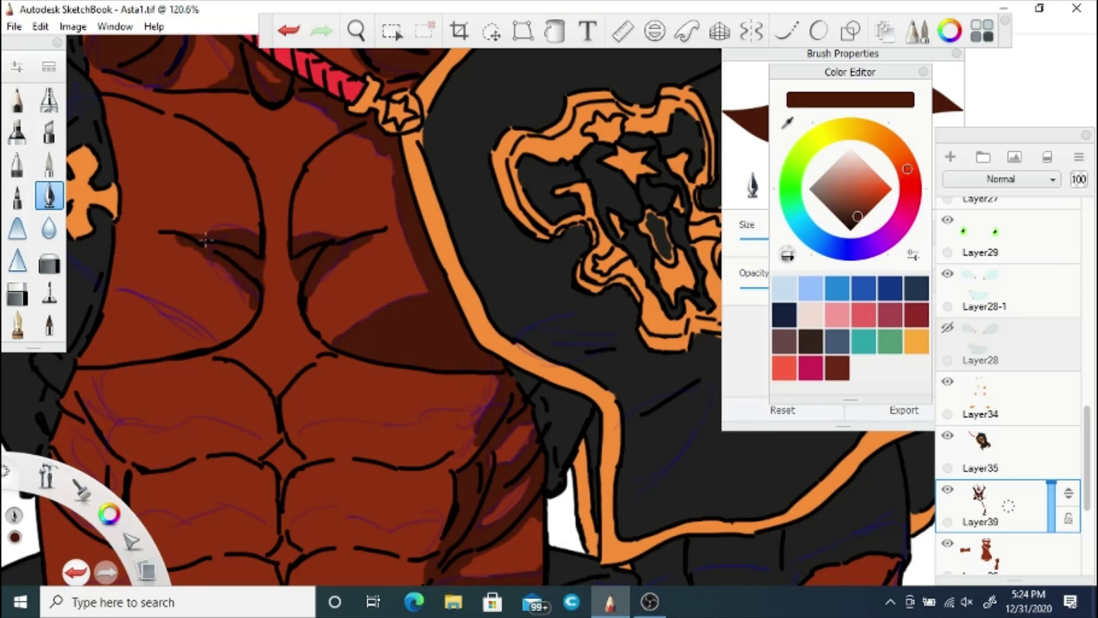
mouse_move(110, 291)
left_mouse_down()
mouse_move(212, 344)
mouse_move(80, 363)
mouse_move(123, 312)
mouse_move(183, 332)
left_mouse_up()
Step: Fill the groove between the pectorals with dark brown, from the upper chest down to the top of the abdomen
key("space")
mouse_move(293, 185)
left_mouse_down()
mouse_move(314, 306)
mouse_move(341, 343)
mouse_move(323, 312)
mouse_move(355, 343)
mouse_move(393, 316)
left_mouse_up()
mouse_move(300, 306)
left_mouse_down()
mouse_move(343, 367)
mouse_move(366, 355)
mouse_move(346, 417)
mouse_move(356, 410)
mouse_move(376, 491)
mouse_move(347, 474)
left_mouse_up()
mouse_move(318, 309)
left_mouse_down()
mouse_move(419, 309)
mouse_move(405, 318)
mouse_move(408, 309)
left_mouse_up()
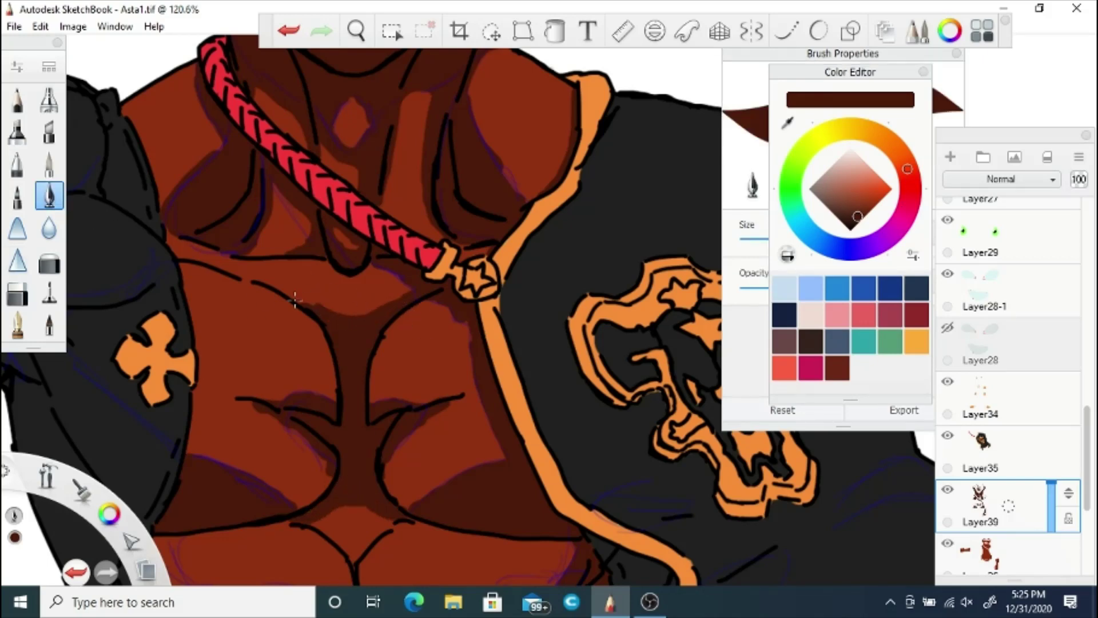
Step: Extend the sternum shading outward along the tops of the pectorals, beneath the collarbones and braided cord
key("space")
left_click_drag(336, 385, 515, 519)
left_click_drag(311, 424, 446, 194)
left_click_drag(488, 166, 441, 328)
mouse_move(297, 308)
left_mouse_down()
mouse_move(378, 335)
mouse_move(363, 337)
left_mouse_up()
left_click_drag(325, 304, 255, 289)
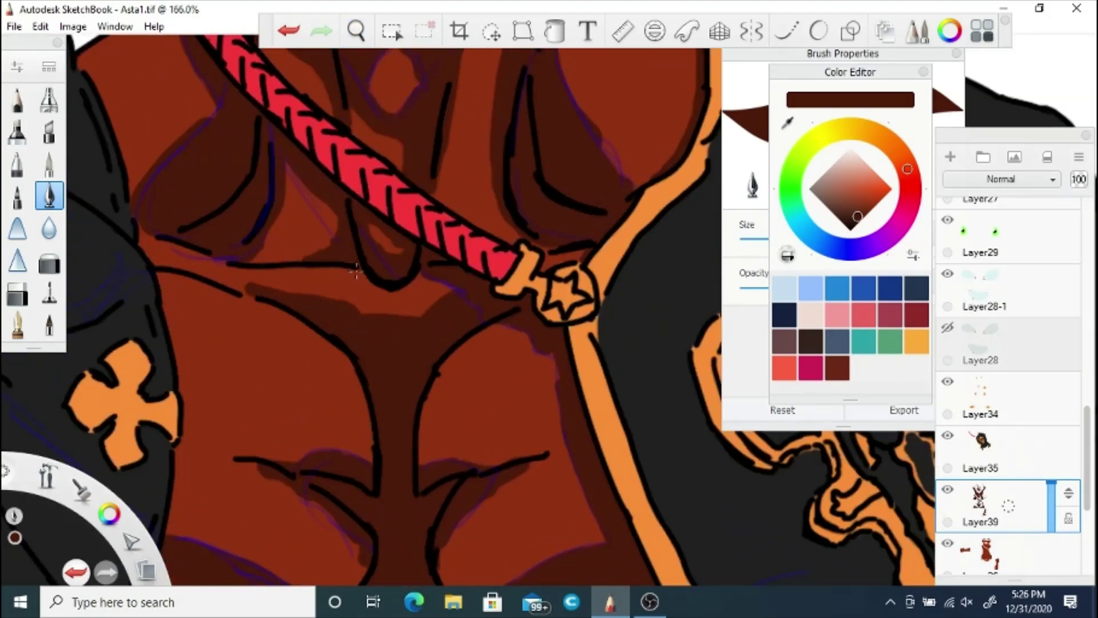
Step: Shade the lower halves of the upper two abdominal muscles on the coat trim side
key("space")
left_click_drag(372, 292, 378, 486)
left_click_drag(382, 411, 411, 438)
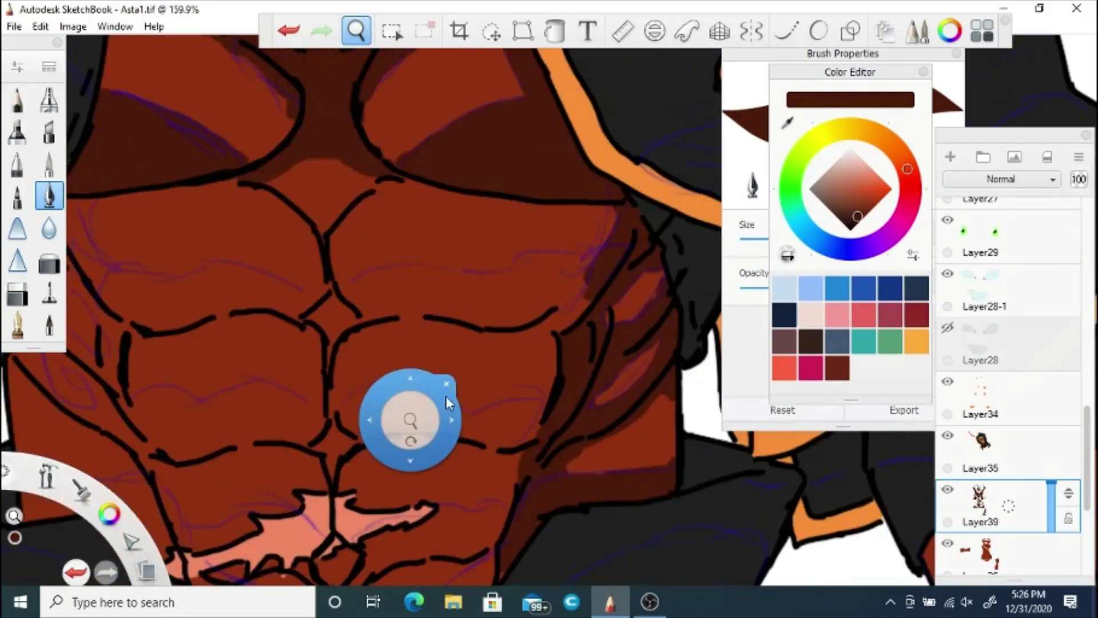
left_click(447, 383)
mouse_move(352, 286)
left_mouse_down()
mouse_move(532, 282)
mouse_move(489, 288)
mouse_move(592, 264)
mouse_move(532, 281)
left_mouse_up()
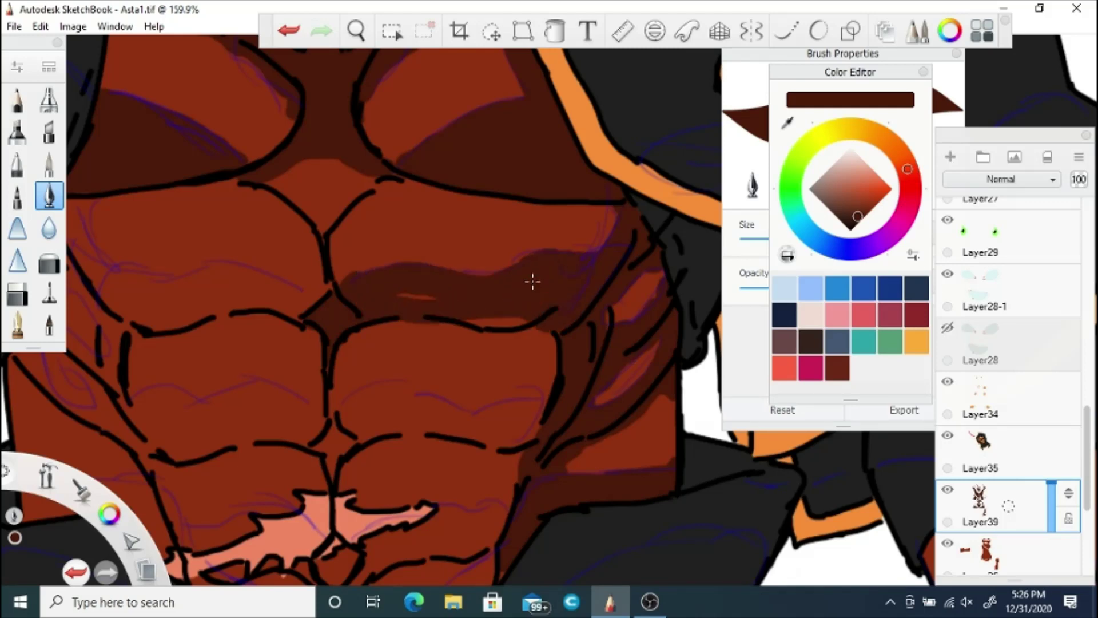
left_click_drag(400, 296, 520, 320)
mouse_move(547, 395)
left_mouse_down()
mouse_move(488, 411)
mouse_move(342, 411)
mouse_move(333, 447)
mouse_move(321, 441)
mouse_move(384, 418)
mouse_move(527, 424)
mouse_move(499, 440)
mouse_move(506, 415)
mouse_move(507, 425)
mouse_move(353, 414)
mouse_move(384, 392)
mouse_move(481, 412)
mouse_move(404, 430)
left_mouse_up()
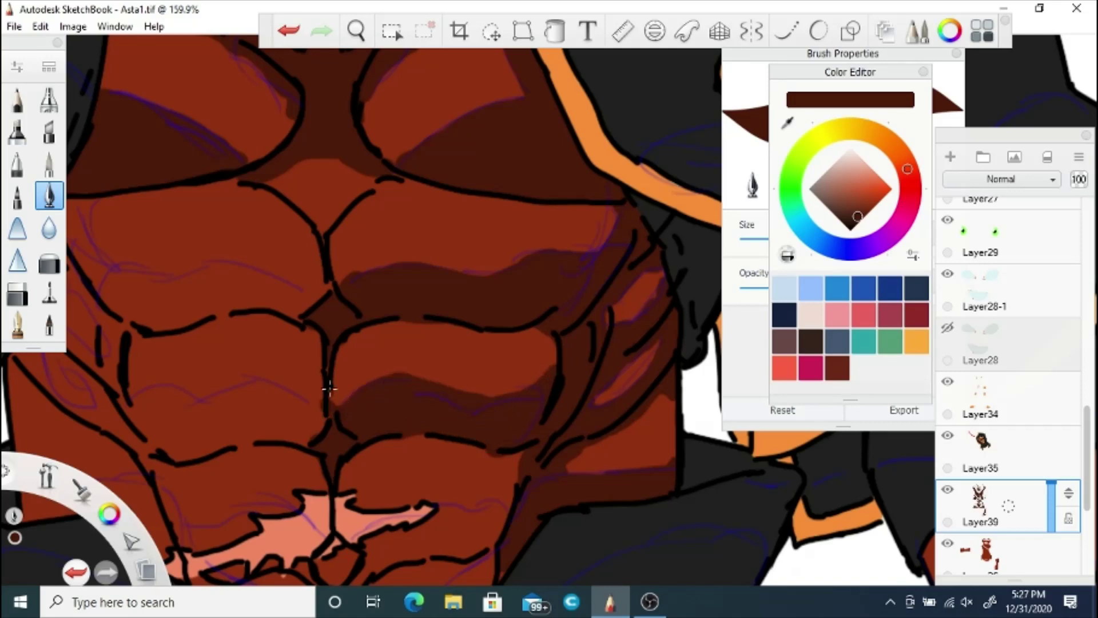
Step: Shade the centre line of the abs and the lowest abdomen around the scar and along the waistband
left_click_drag(326, 288, 297, 313)
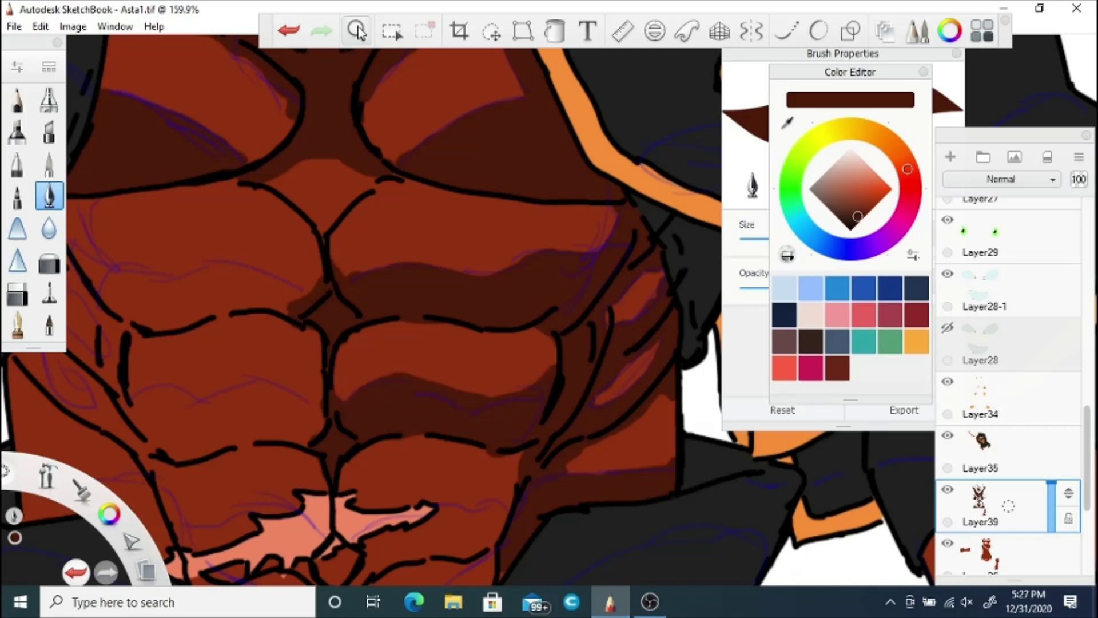
left_click_drag(344, 422, 367, 267)
mouse_move(373, 394)
left_mouse_down()
mouse_move(365, 450)
mouse_move(384, 457)
mouse_move(463, 442)
mouse_move(512, 404)
mouse_move(496, 439)
mouse_move(409, 388)
mouse_move(432, 396)
mouse_move(517, 350)
mouse_move(477, 371)
mouse_move(491, 356)
left_mouse_up()
left_click_drag(474, 404, 397, 425)
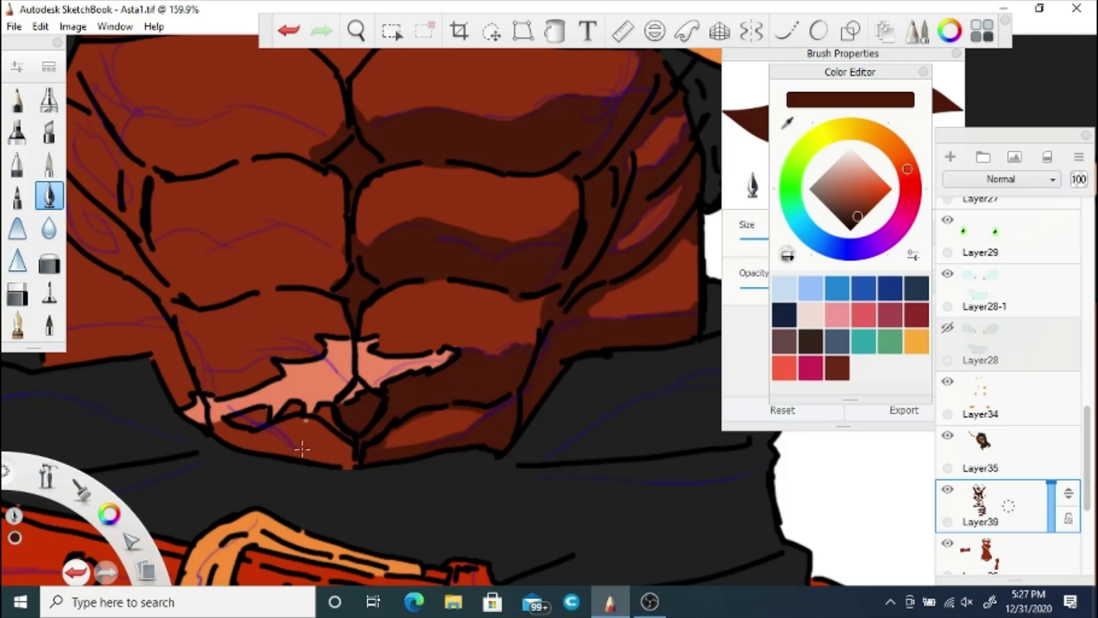
left_click_drag(354, 465, 343, 443)
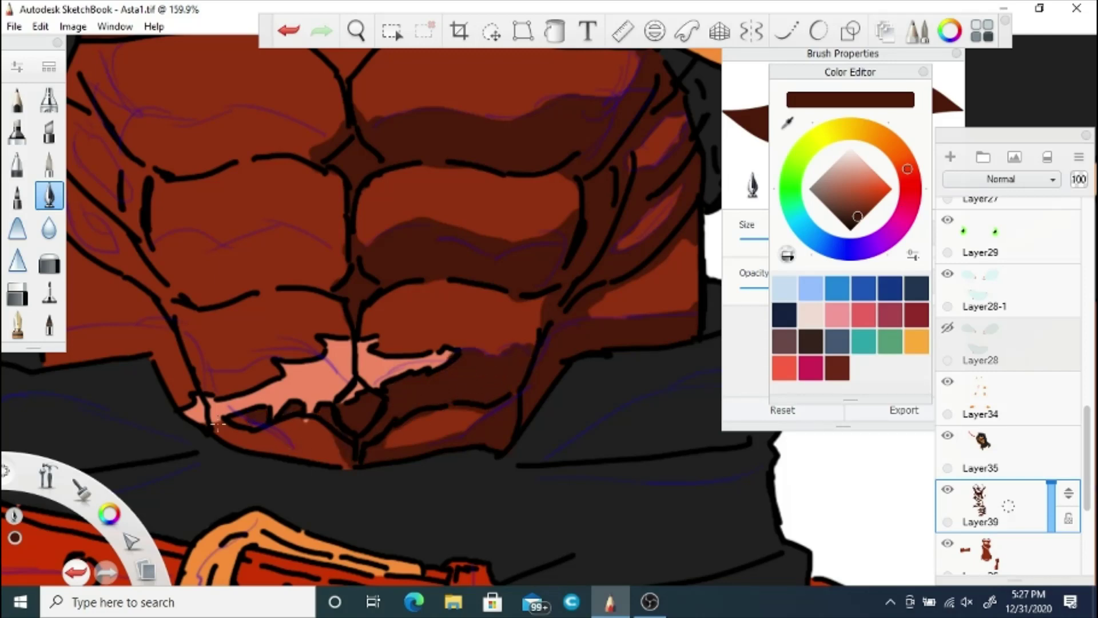
mouse_move(218, 423)
left_mouse_down()
mouse_move(256, 447)
mouse_move(350, 470)
left_mouse_up()
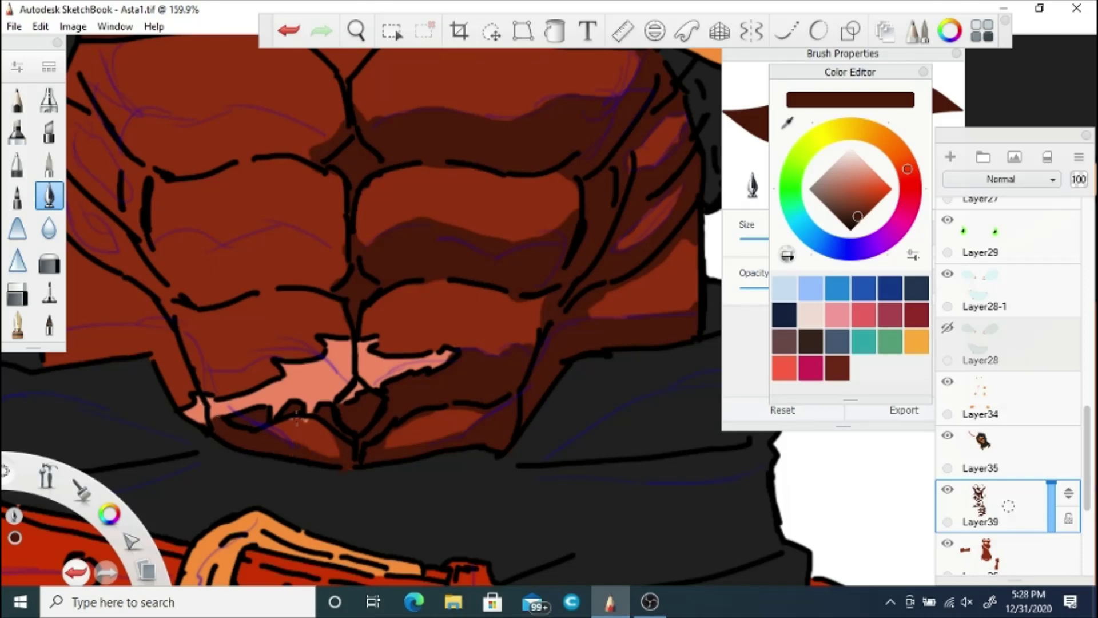
Step: Shade the lower abdomen and the flank above the waistband on the side of the orange cross emblem
mouse_move(314, 350)
left_mouse_down()
mouse_move(207, 380)
mouse_move(184, 326)
mouse_move(187, 384)
mouse_move(146, 349)
left_mouse_up()
left_click(359, 34)
left_click_drag(124, 303, 318, 286)
left_click(258, 325)
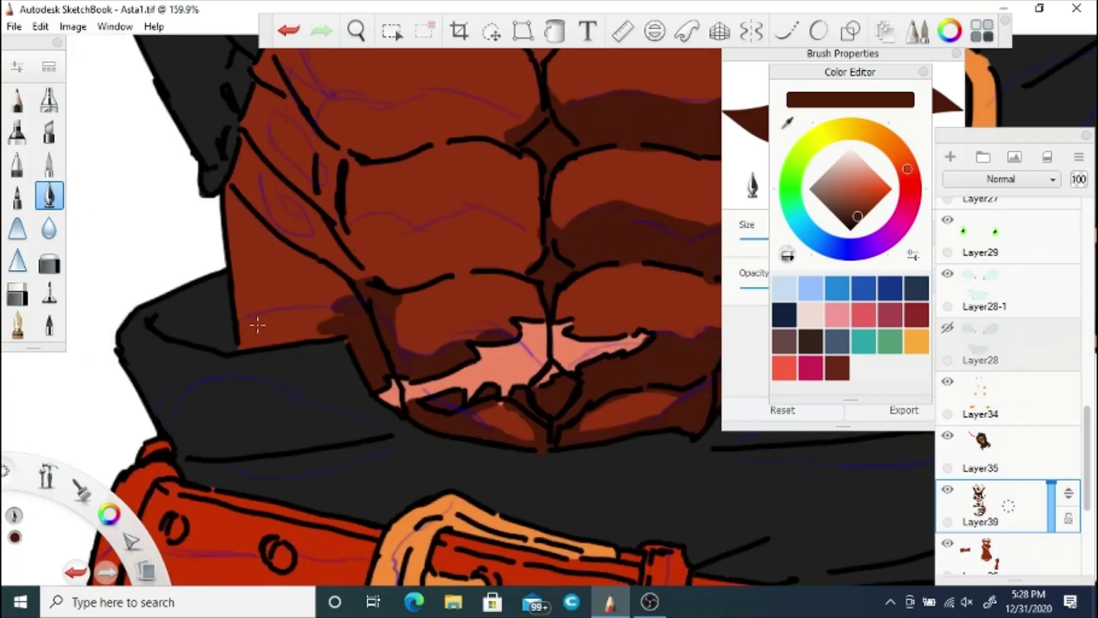
mouse_move(257, 325)
left_mouse_down()
mouse_move(243, 340)
mouse_move(346, 335)
mouse_move(323, 321)
mouse_move(325, 391)
mouse_move(252, 312)
left_mouse_up()
Step: Shade the side muscles and the undersides of the abs on the orange cross emblem side
key("space")
mouse_move(307, 349)
left_mouse_down()
mouse_move(216, 271)
mouse_move(215, 325)
left_mouse_up()
mouse_move(219, 269)
left_mouse_down()
mouse_move(272, 321)
mouse_move(342, 355)
mouse_move(253, 268)
mouse_move(237, 221)
mouse_move(304, 290)
mouse_move(310, 263)
mouse_move(286, 204)
mouse_move(256, 181)
mouse_move(236, 199)
mouse_move(255, 221)
left_mouse_up()
mouse_move(273, 181)
left_mouse_down()
mouse_move(238, 147)
mouse_move(286, 172)
mouse_move(241, 150)
mouse_move(490, 201)
mouse_move(455, 223)
left_mouse_up()
mouse_move(519, 278)
left_mouse_down()
mouse_move(506, 328)
mouse_move(421, 306)
mouse_move(335, 320)
mouse_move(515, 326)
left_mouse_up()
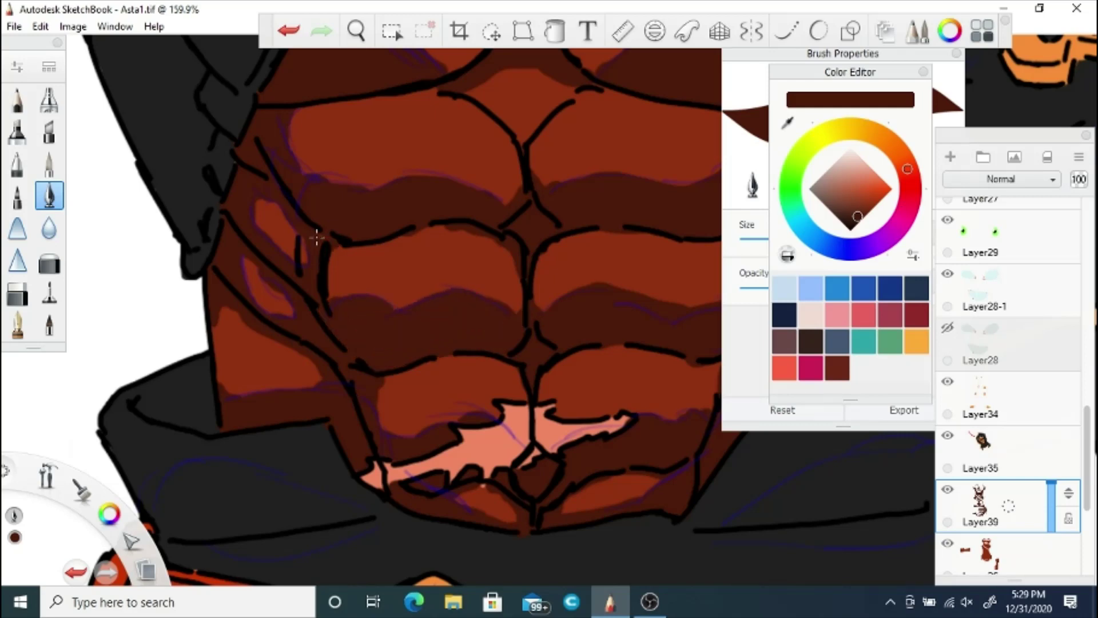
mouse_move(306, 353)
left_mouse_down()
mouse_move(311, 380)
mouse_move(252, 328)
mouse_move(217, 327)
mouse_move(301, 265)
mouse_move(413, 268)
left_mouse_up()
Step: Fill the triangle between the lower pectorals and the top abs with dark brown
key("space")
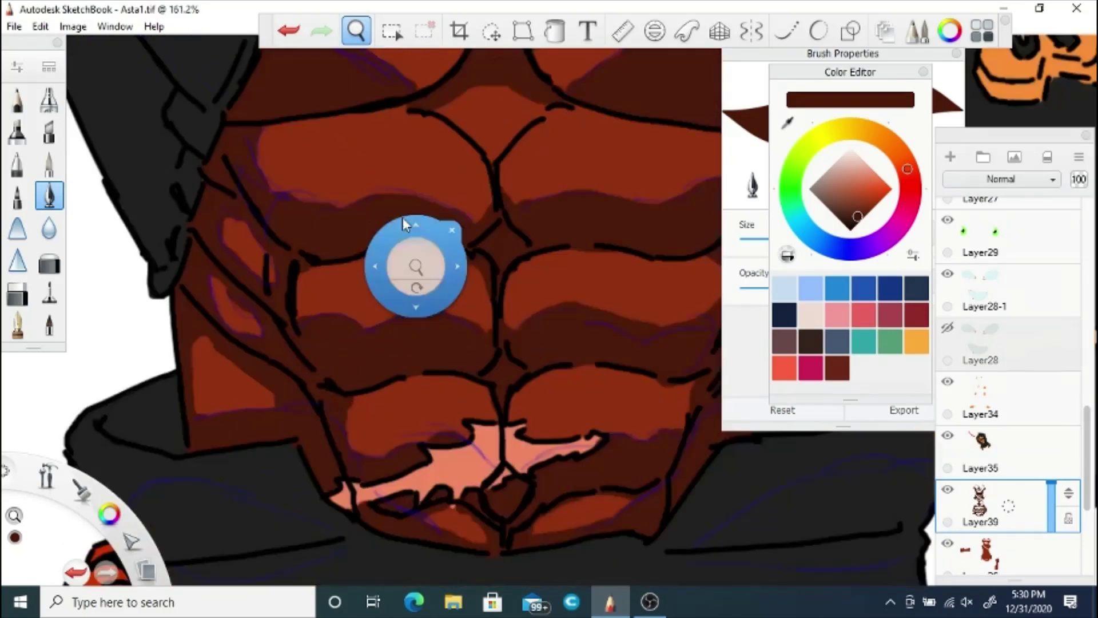
left_click_drag(452, 151, 385, 332)
mouse_move(368, 292)
left_mouse_down()
mouse_move(415, 329)
mouse_move(449, 300)
mouse_move(419, 318)
left_mouse_up()
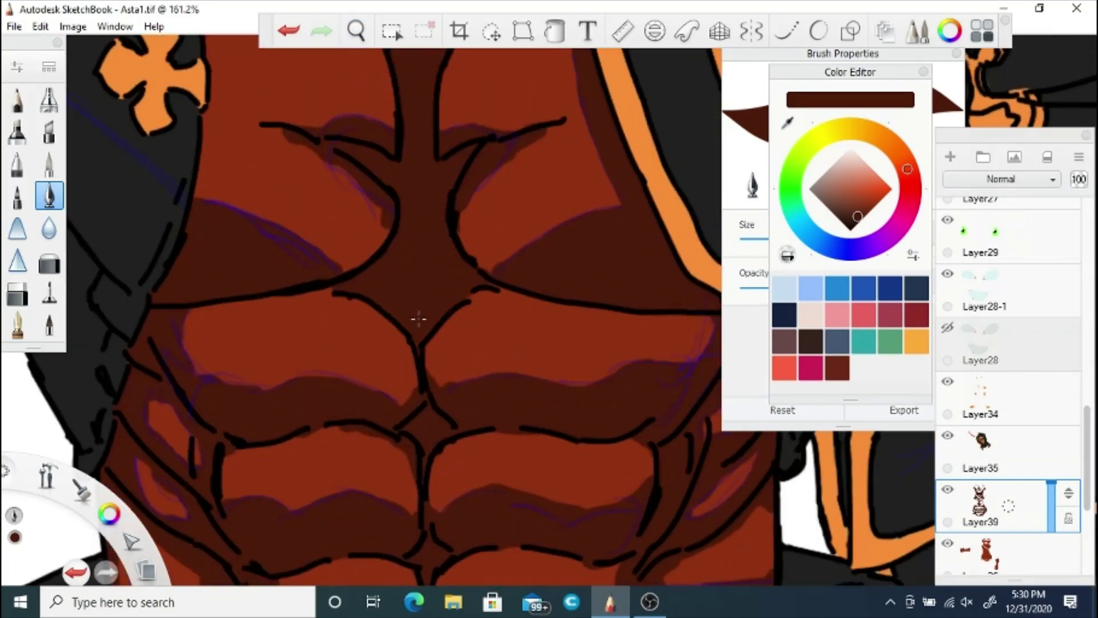
mouse_move(326, 292)
left_mouse_down()
mouse_move(386, 312)
mouse_move(321, 200)
left_mouse_up()
Step: Hide the Layer22 sketch, check the shading with the whole figure in view, and save the drawing
key("space")
left_click_drag(321, 200, 297, 270)
left_click_drag(1088, 427, 1088, 258)
left_click(948, 280)
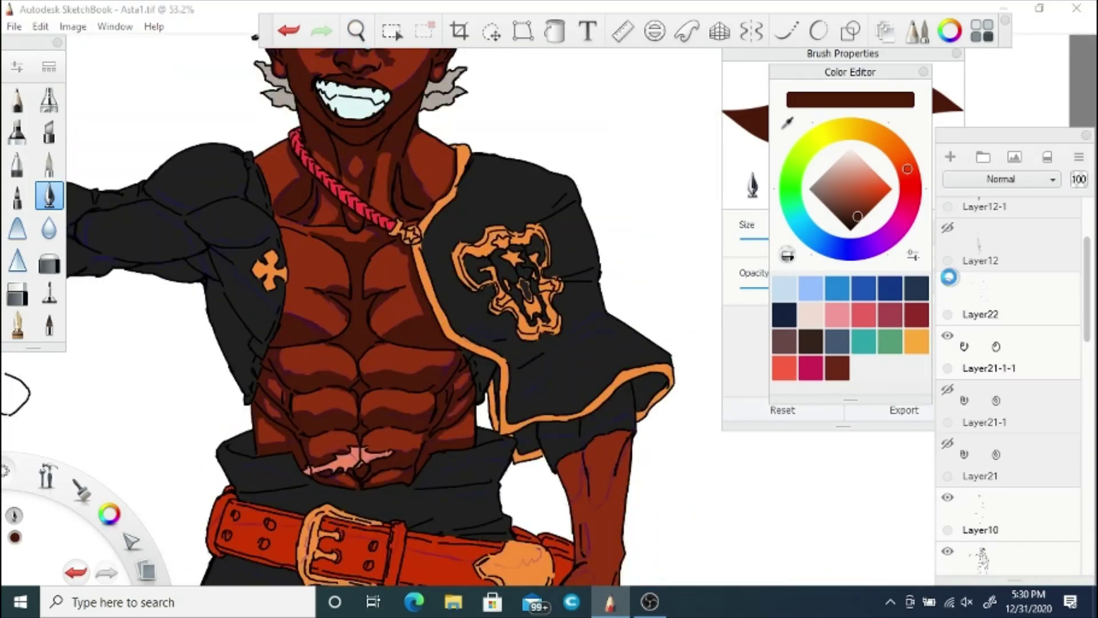
key("space")
left_click_drag(327, 249, 249, 343)
mouse_move(248, 343)
left_mouse_down()
mouse_move(274, 286)
mouse_move(228, 311)
mouse_move(236, 333)
left_mouse_up()
left_click(207, 515)
left_click(223, 380)
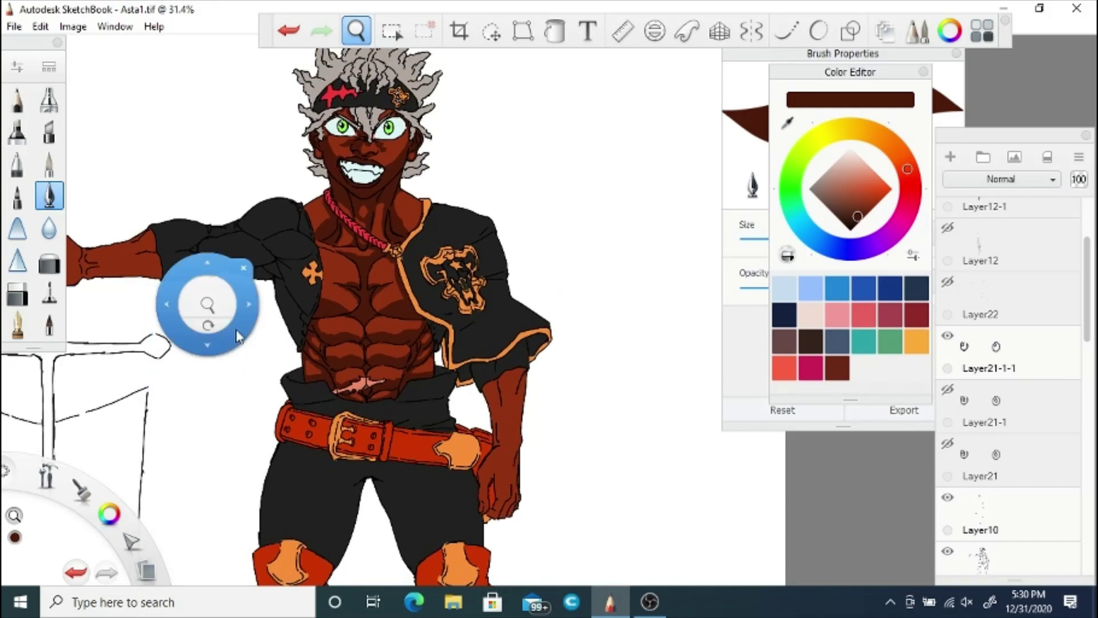
left_click(8, 28)
left_click(37, 119)
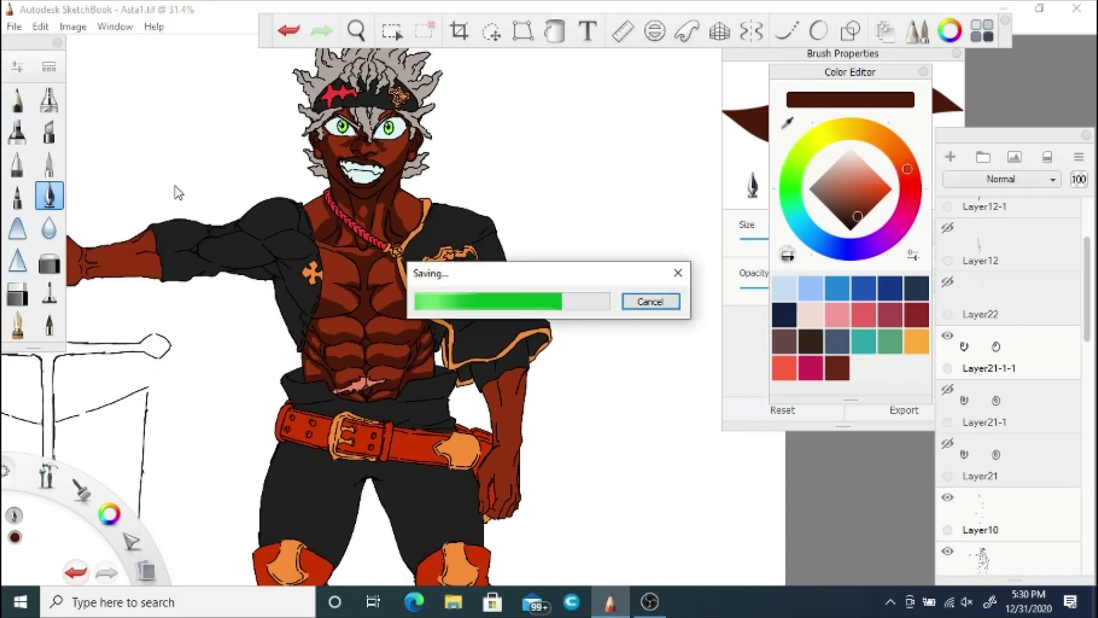
Step: Show the Layer22 sketch again and make Layer39 the active layer for shading
left_click(948, 281)
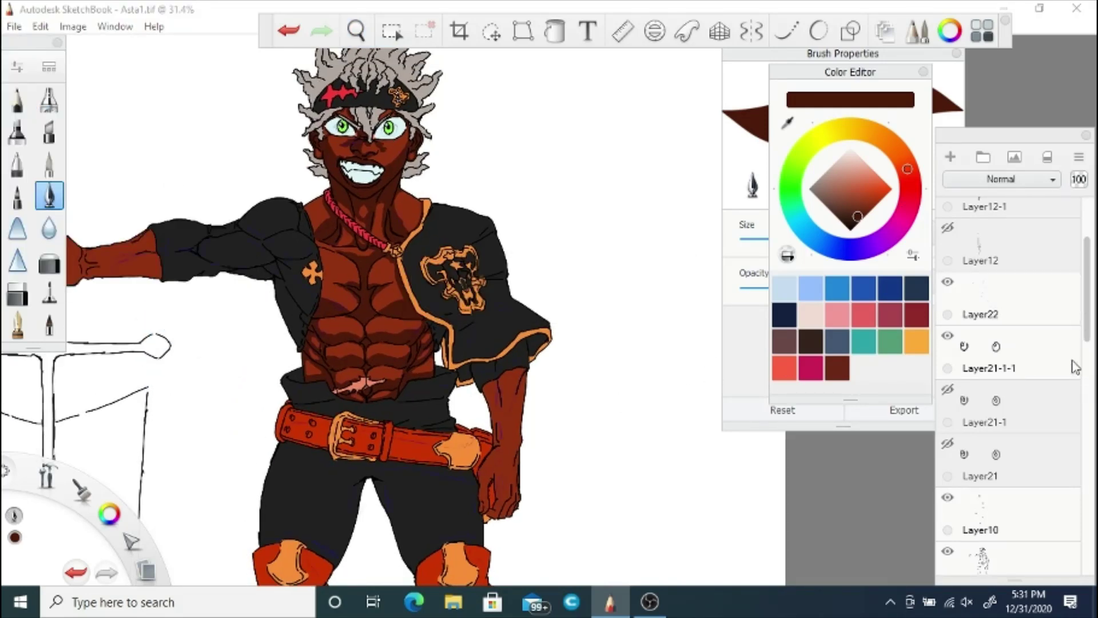
left_click_drag(1089, 335, 1088, 506)
left_click(995, 493)
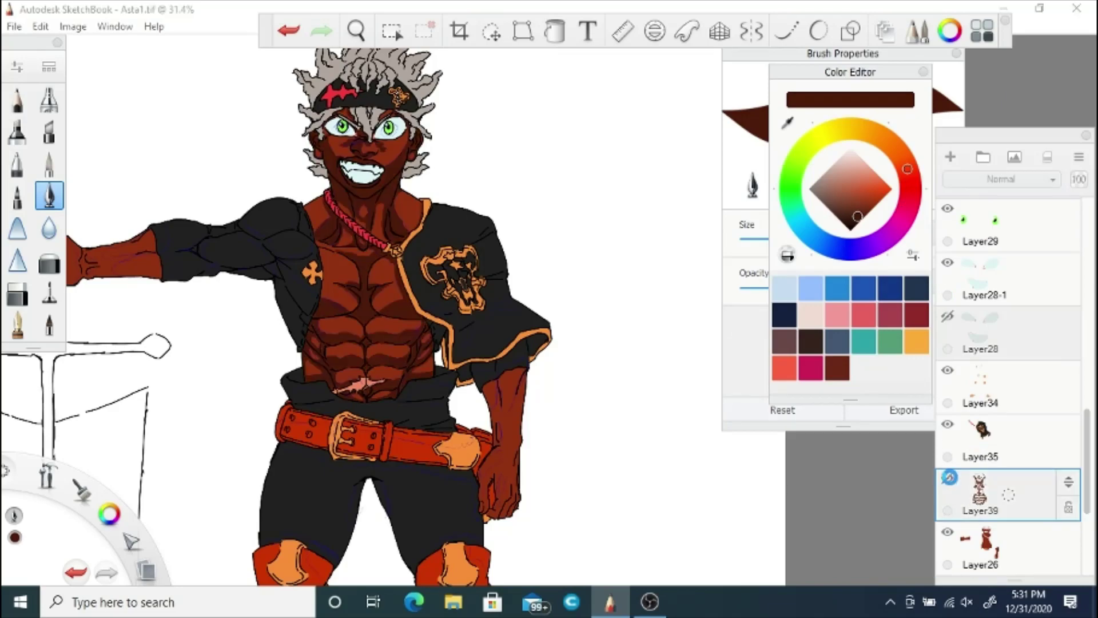
Step: Shade the outstretched forearm in dark brown beside the black sleeve, along its underside and at the upper muscle line
key("space")
left_click_drag(346, 391, 410, 316)
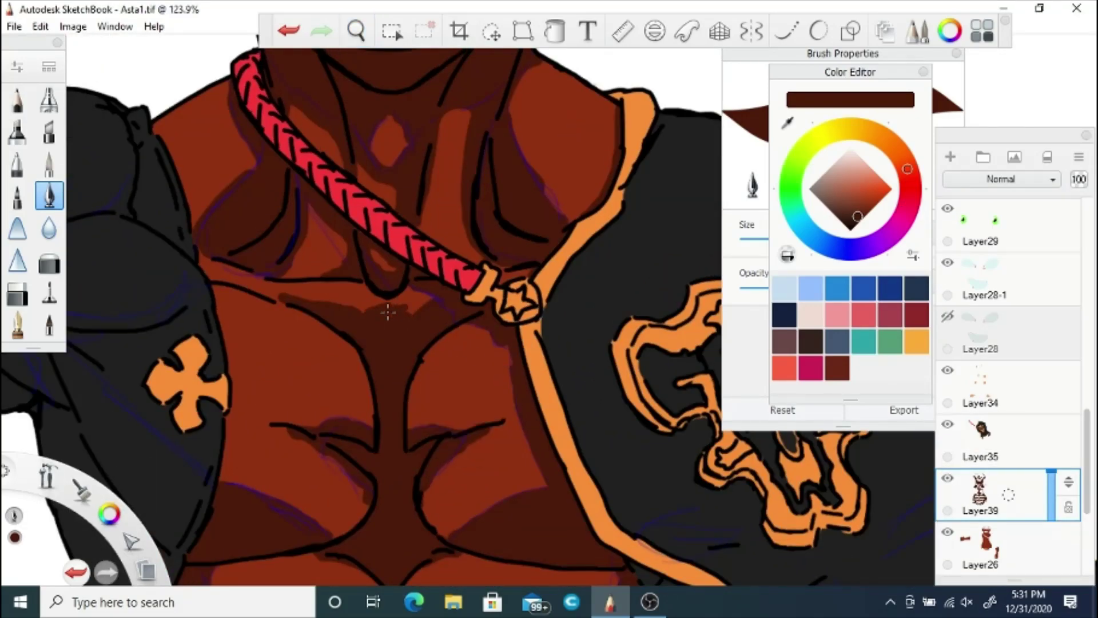
key("space")
left_click_drag(363, 366, 462, 333)
mouse_move(459, 190)
left_mouse_down()
mouse_move(493, 343)
mouse_move(496, 326)
left_mouse_up()
mouse_move(486, 365)
left_mouse_down()
mouse_move(367, 355)
mouse_move(486, 326)
mouse_move(392, 286)
mouse_move(461, 320)
mouse_move(352, 352)
mouse_move(375, 294)
mouse_move(351, 296)
left_mouse_up()
left_click_drag(403, 224, 455, 193)
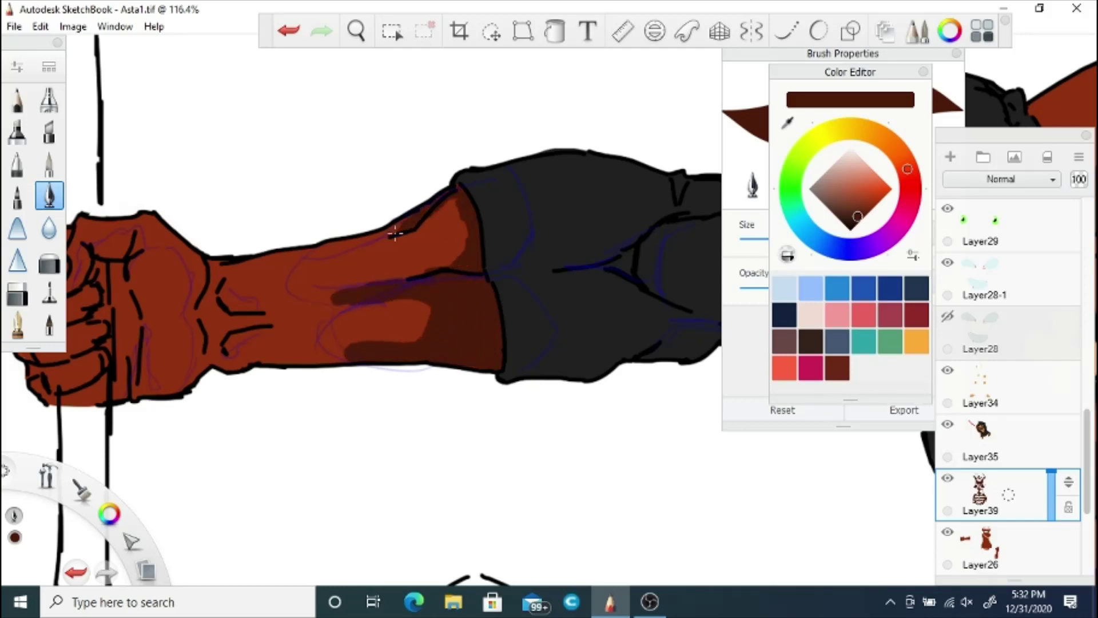
mouse_move(404, 238)
left_mouse_down()
mouse_move(455, 201)
mouse_move(317, 261)
mouse_move(404, 241)
left_mouse_up()
Step: Continue the outstretched forearm's shading along its muscle lines and edges to the wrist, including the wrist tendons
mouse_move(361, 289)
left_mouse_down()
mouse_move(423, 277)
mouse_move(297, 295)
left_mouse_up()
left_click_drag(264, 300, 235, 303)
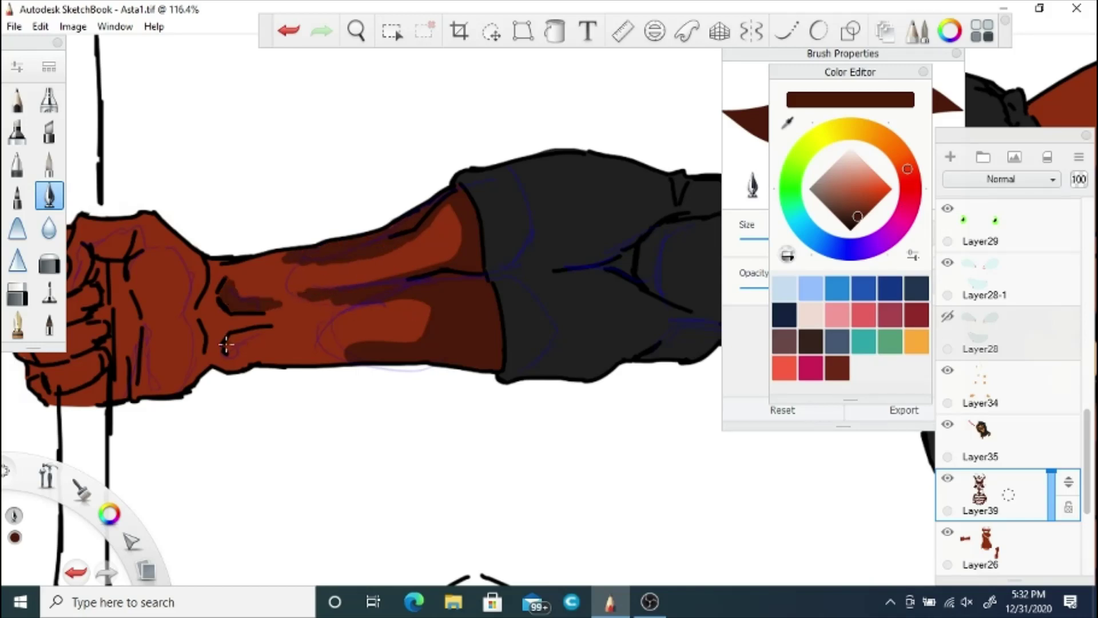
left_click_drag(226, 343, 226, 344)
mouse_move(332, 365)
left_mouse_down()
mouse_move(343, 356)
mouse_move(269, 359)
left_mouse_up()
left_click(28, 293)
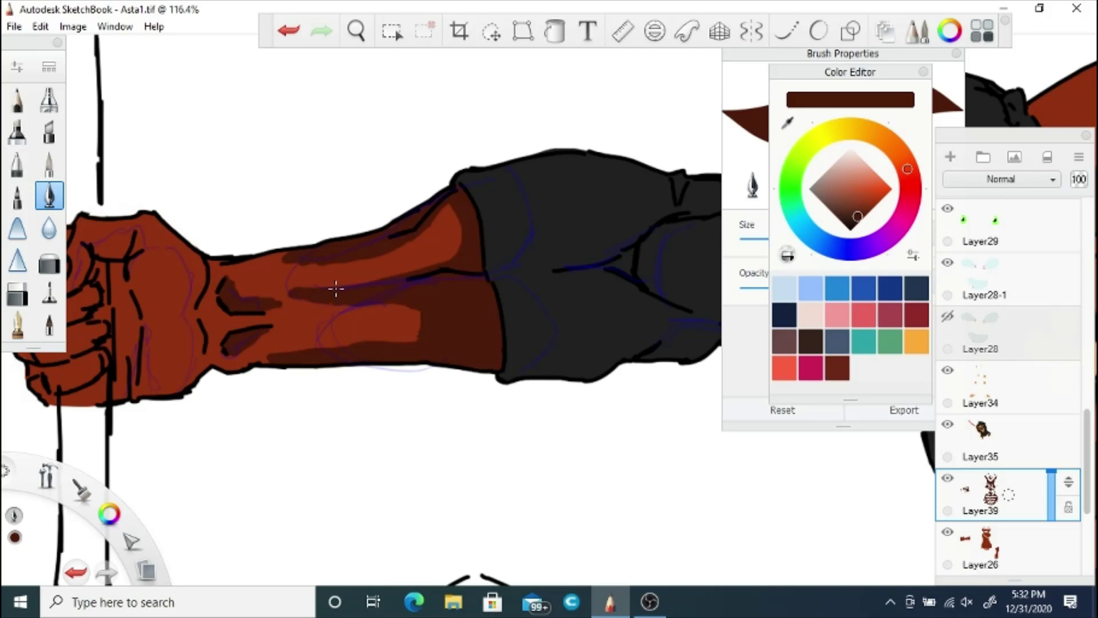
left_click_drag(289, 251, 295, 252)
Step: Shade around the two palm pads and the base of the thumb on the fist of the outstretched arm
mouse_move(206, 353)
left_mouse_down()
mouse_move(236, 359)
mouse_move(182, 393)
mouse_move(146, 338)
mouse_move(122, 271)
left_mouse_up()
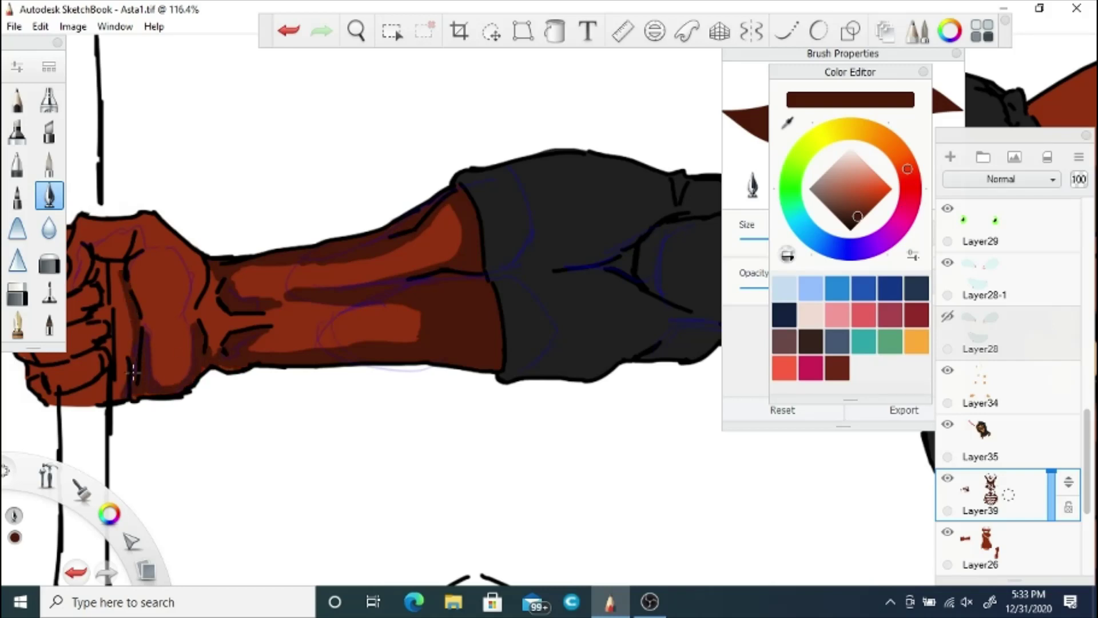
left_click_drag(132, 373, 145, 245)
mouse_move(186, 310)
left_mouse_down()
mouse_move(195, 255)
mouse_move(181, 248)
left_mouse_up()
mouse_move(139, 310)
left_mouse_down()
mouse_move(180, 304)
mouse_move(141, 255)
left_mouse_up()
left_click_drag(178, 314, 186, 372)
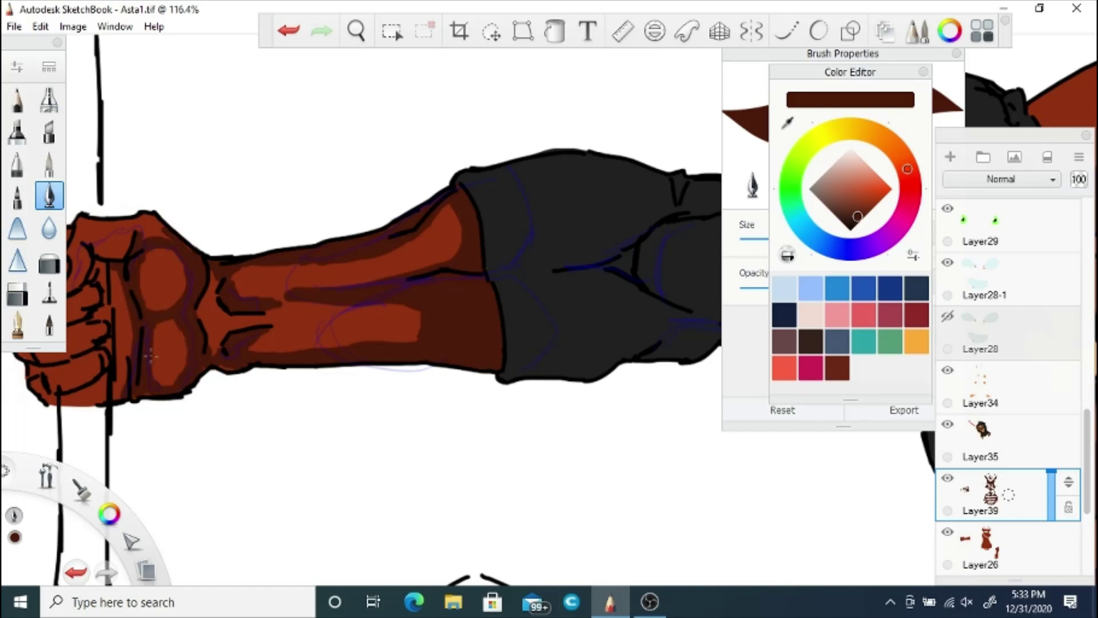
left_click_drag(119, 245, 130, 238)
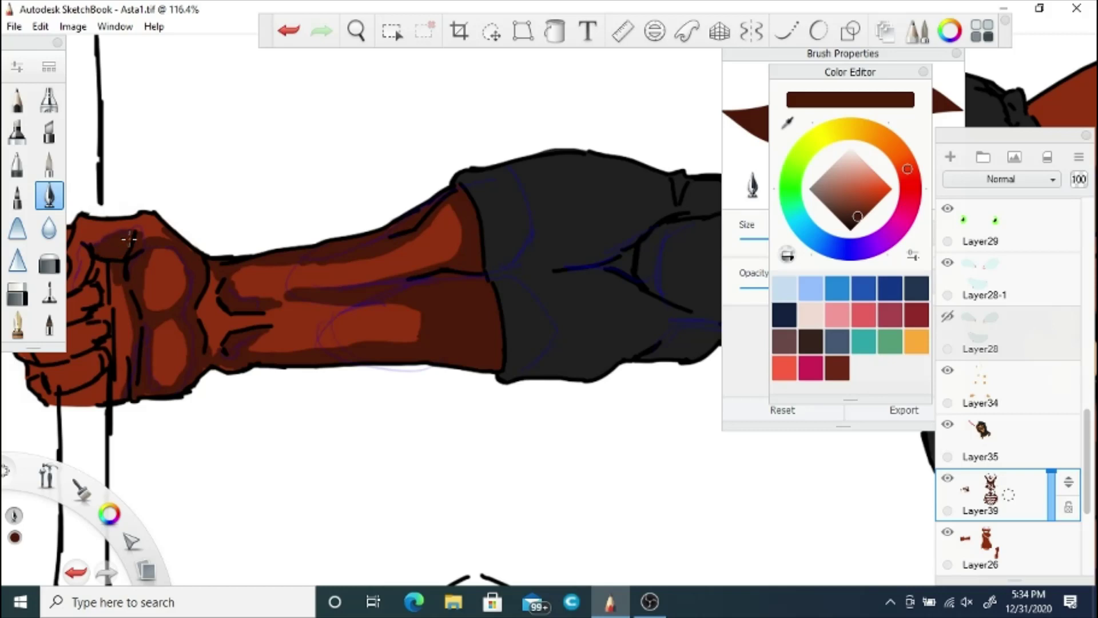
Step: Shade the curled fingers of the fist in dark brown along their lower edges
left_click(356, 31)
left_click_drag(209, 258, 350, 288)
left_click(221, 291)
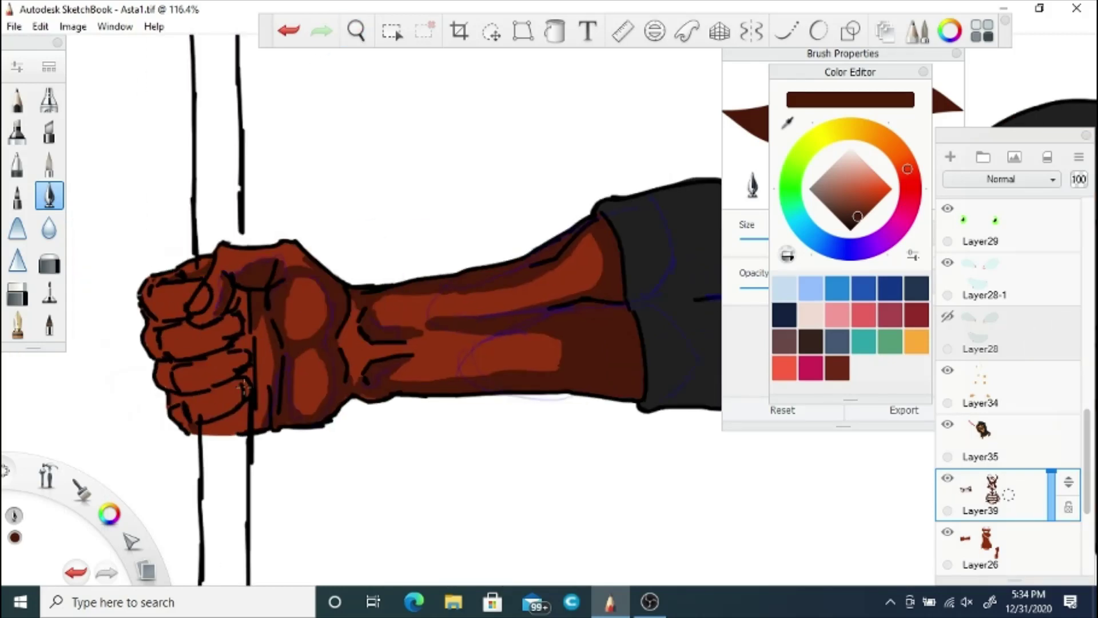
left_click_drag(231, 359, 201, 387)
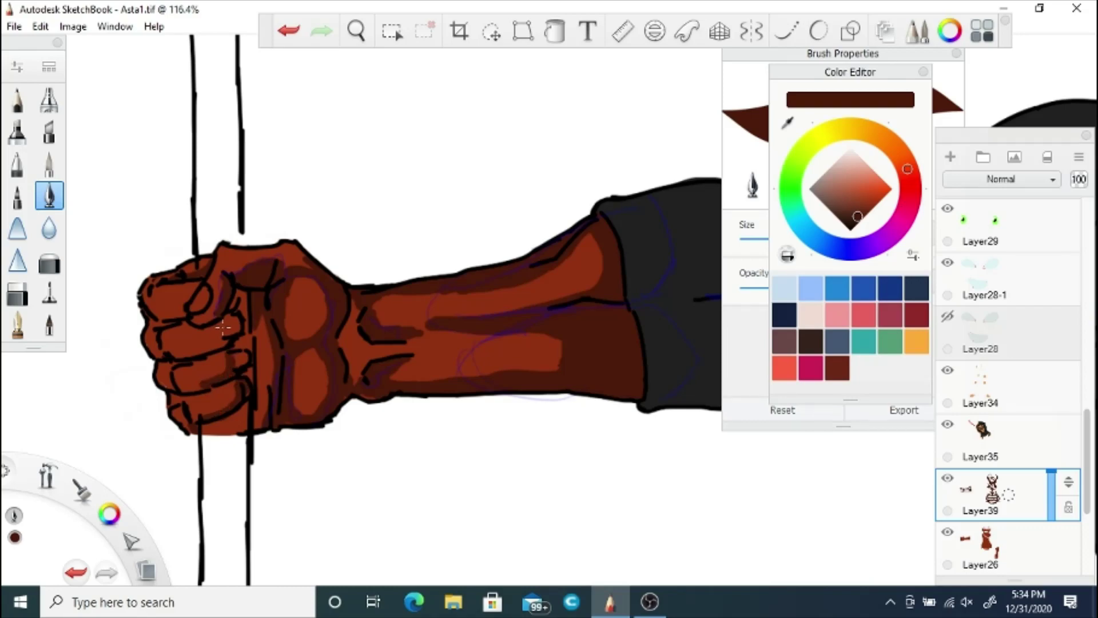
Step: Shade the lowered arm's forearm in dark brown beneath the black sleeve and along its outer edge
key("space")
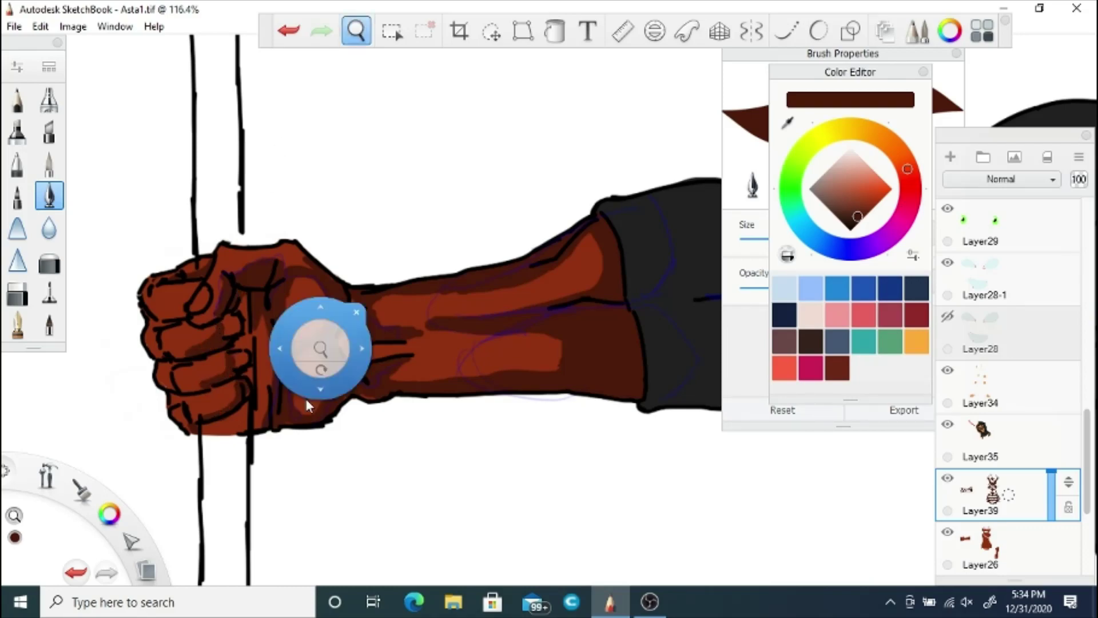
left_click_drag(321, 349, 234, 377)
mouse_move(365, 386)
left_mouse_down()
mouse_move(278, 334)
mouse_move(406, 262)
left_mouse_up()
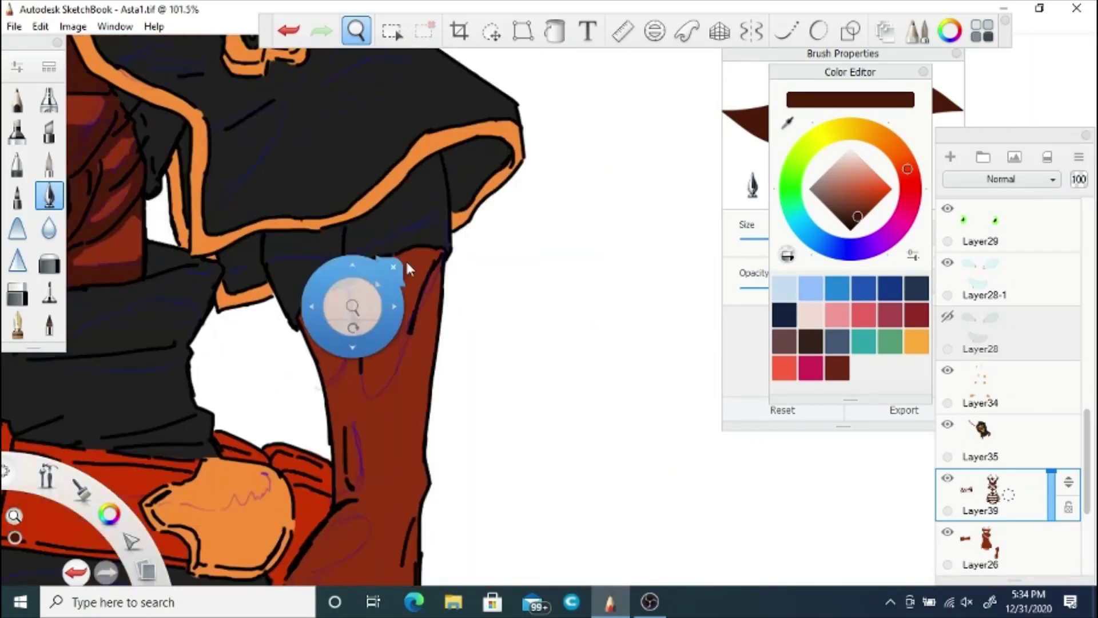
mouse_move(351, 295)
left_mouse_down()
mouse_move(364, 278)
mouse_move(427, 256)
mouse_move(435, 294)
mouse_move(421, 343)
left_mouse_up()
left_click_drag(432, 283, 423, 409)
left_click_drag(412, 322, 385, 405)
left_click_drag(413, 309, 400, 346)
left_click_drag(423, 250, 405, 309)
Step: Extend the dark brown shading on the lowered forearm along its inner muscle lines
mouse_move(432, 295)
left_mouse_down()
mouse_move(415, 261)
mouse_move(367, 377)
left_mouse_up()
left_click_drag(362, 330, 357, 394)
mouse_move(351, 314)
left_mouse_down()
mouse_move(351, 362)
mouse_move(332, 404)
mouse_move(358, 486)
mouse_move(353, 355)
left_mouse_up()
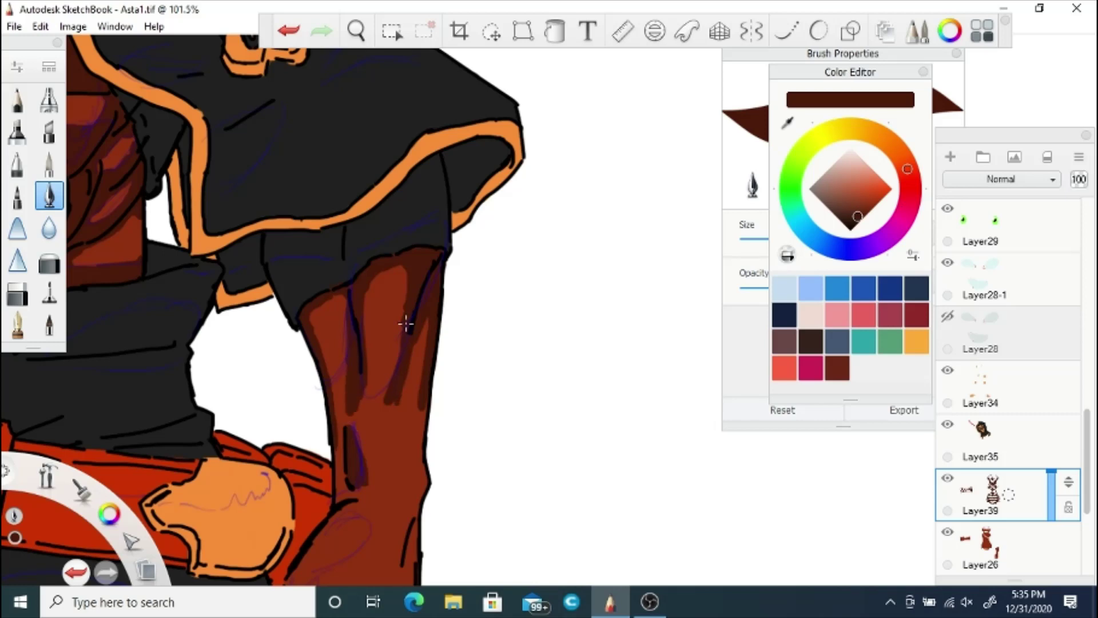
left_click_drag(403, 265, 406, 288)
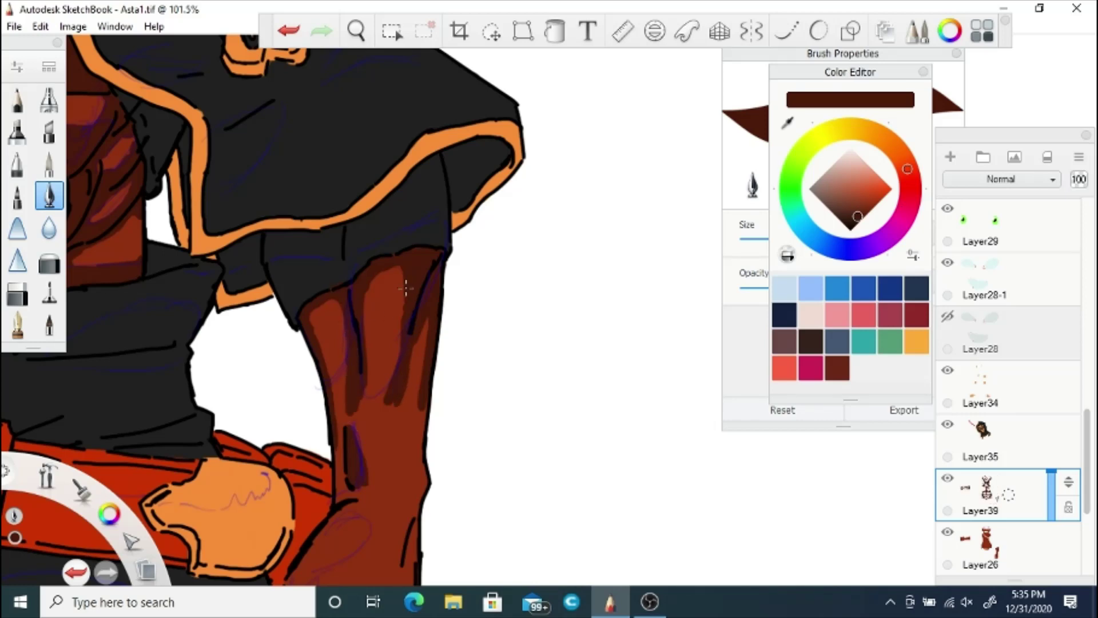
key("e")
left_click(49, 196)
Step: Shade the lowered hand in dark brown at the wrist and down the outer side of the back of the hand
key("space")
mouse_move(324, 541)
left_mouse_down()
mouse_move(336, 386)
mouse_move(353, 338)
left_mouse_up()
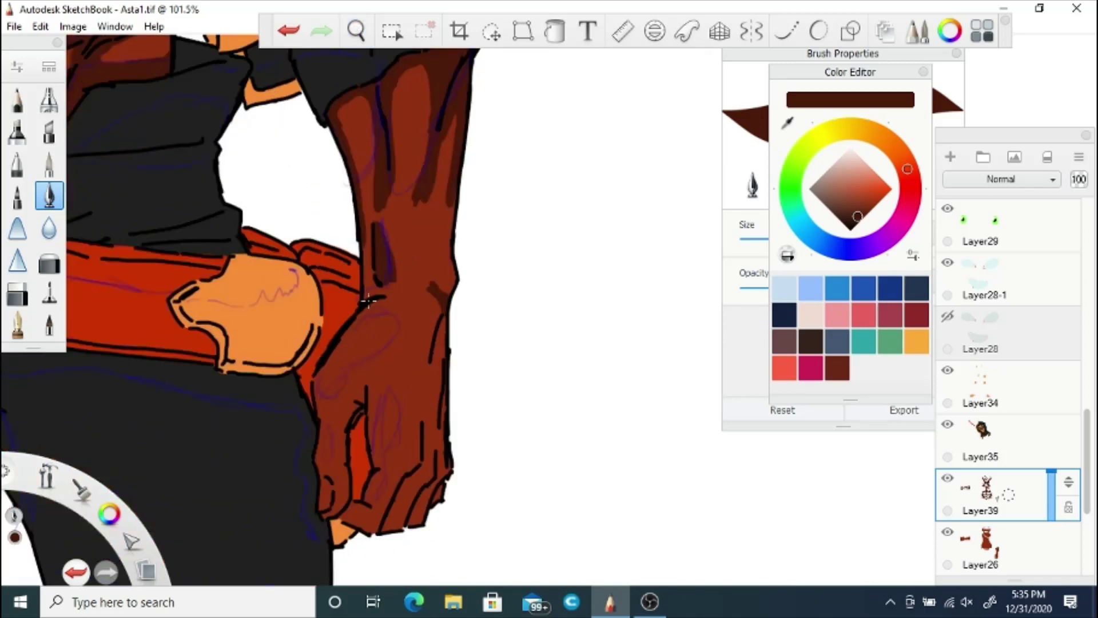
mouse_move(443, 357)
left_mouse_down()
mouse_move(428, 461)
mouse_move(425, 401)
left_mouse_up()
left_click_drag(408, 440, 433, 357)
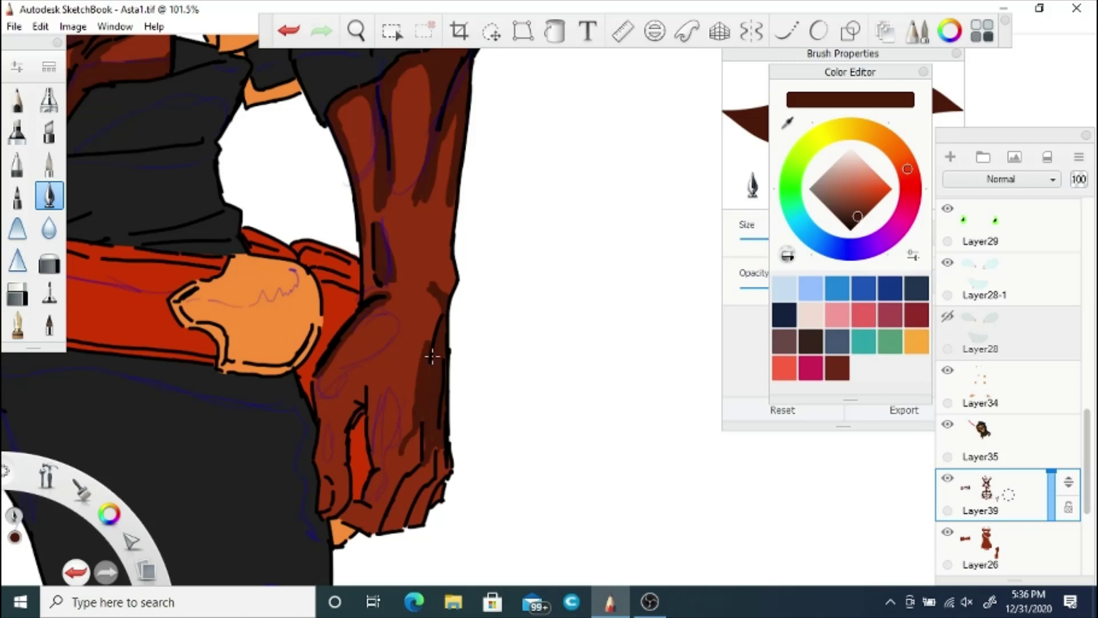
left_click_drag(438, 314, 400, 446)
Step: Shade the lowered hand's thumb, the gap between thumb and index finger, and the inner wrist line in dark brown
left_click_drag(368, 503, 352, 402)
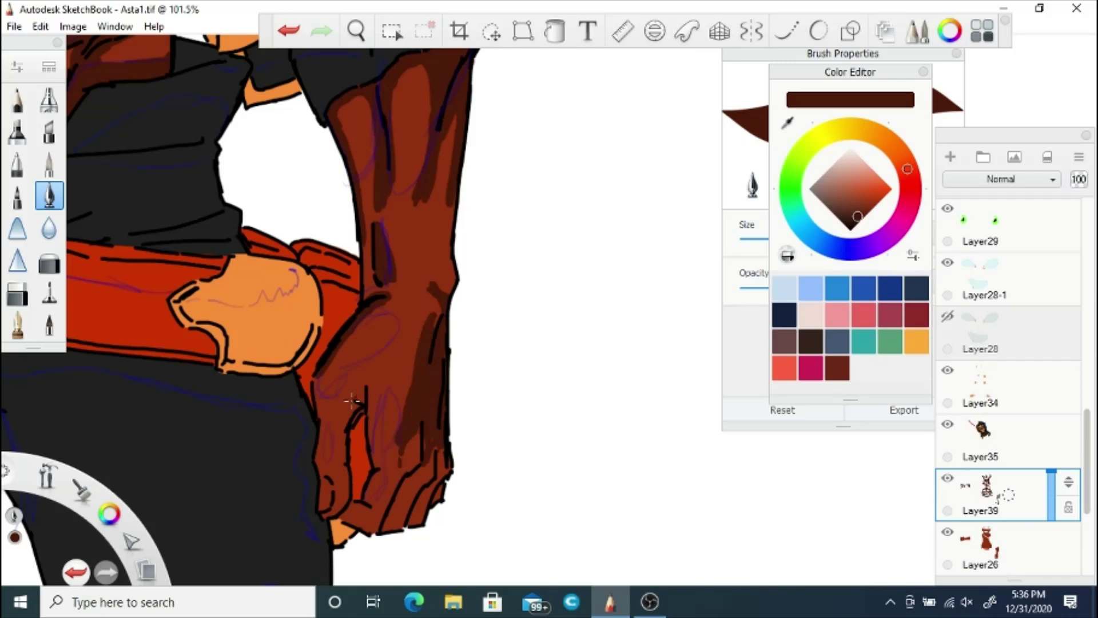
left_click_drag(343, 459, 332, 514)
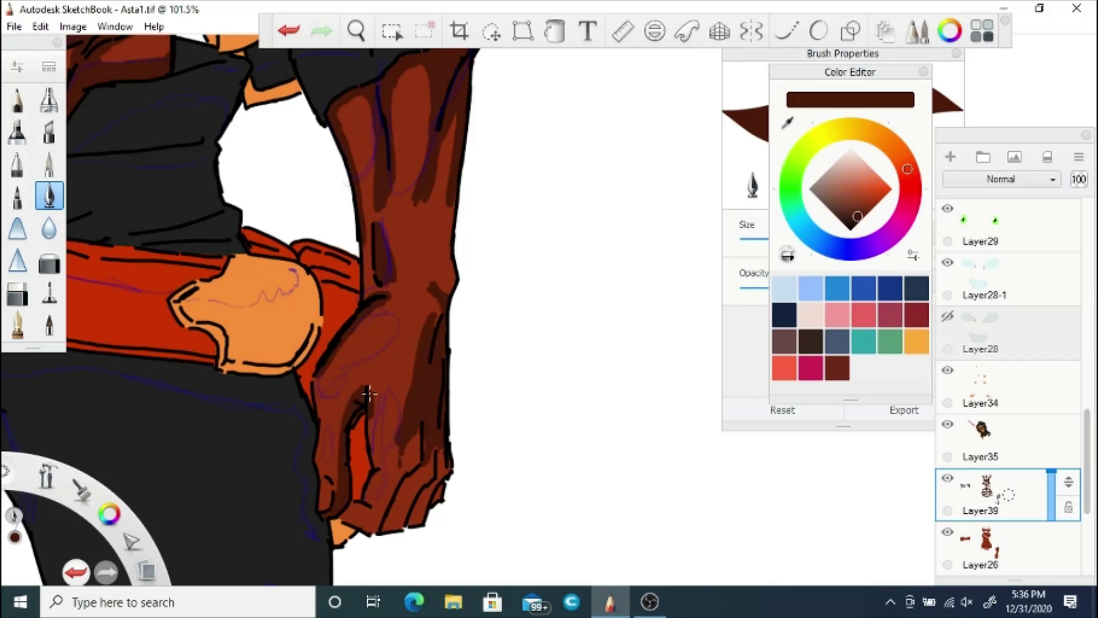
mouse_move(369, 393)
left_mouse_down()
mouse_move(370, 505)
mouse_move(408, 476)
left_mouse_up()
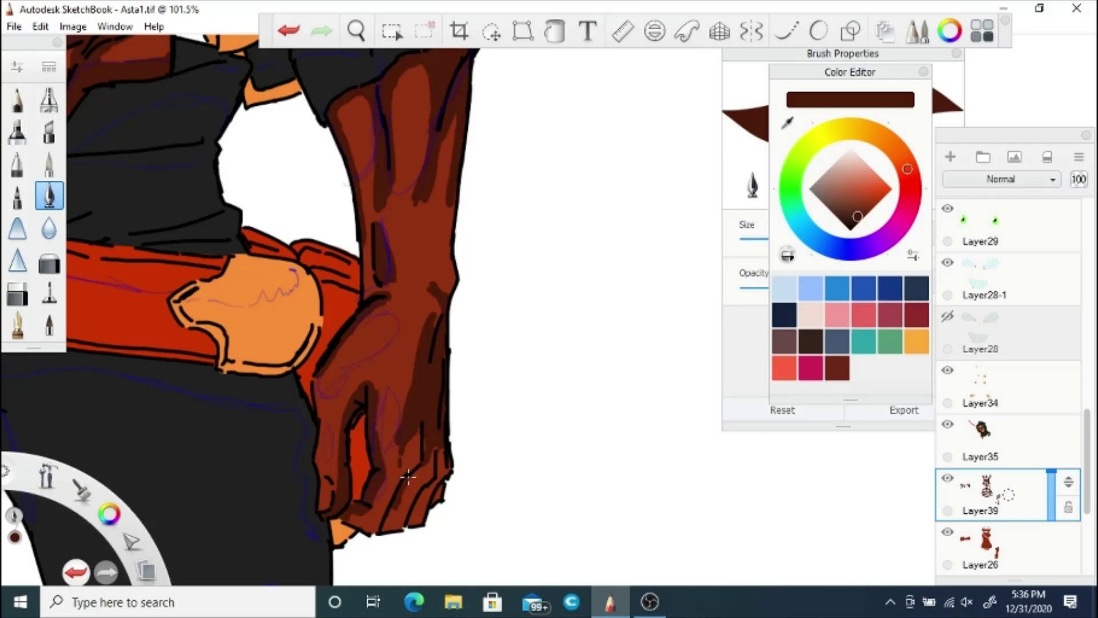
key("space")
mouse_move(365, 72)
left_mouse_down()
mouse_move(357, 338)
mouse_move(378, 364)
left_mouse_up()
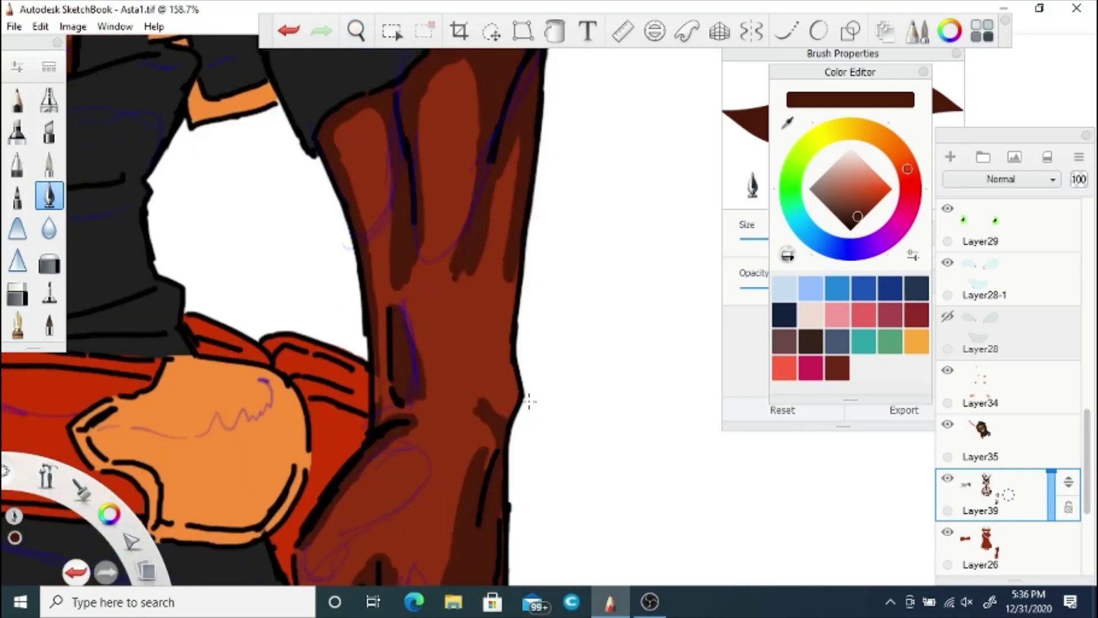
Step: Check what Layer34 contains by toggling its visibility, return to Layer39 and inspect the shading on the torso and face
left_click(1032, 407)
left_click(948, 370)
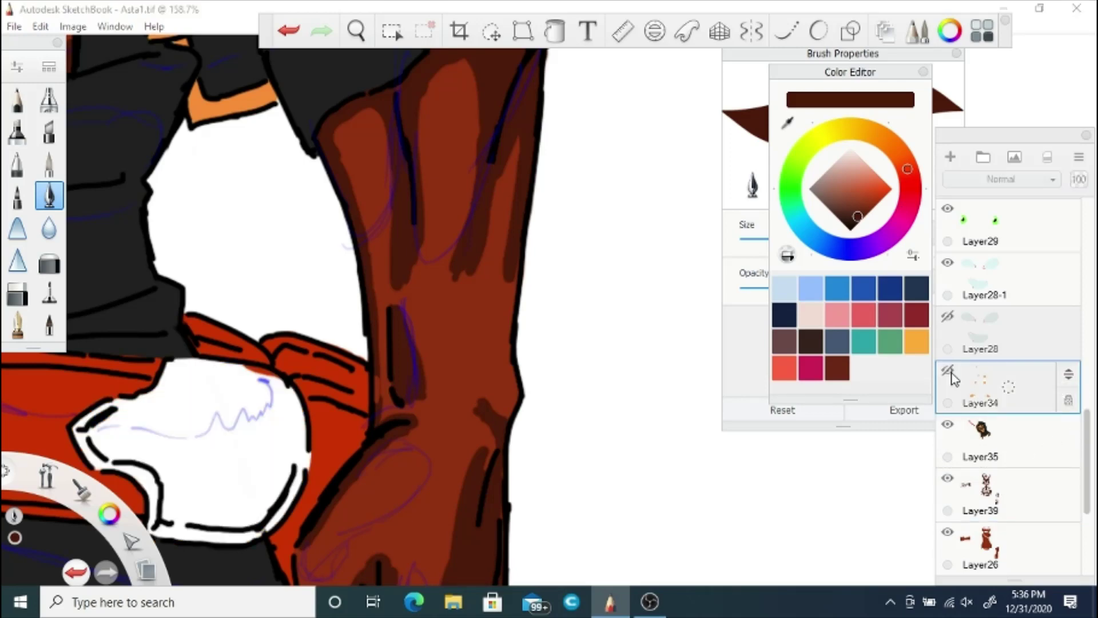
left_click(948, 370)
left_click_drag(1089, 435, 1090, 312)
scroll(1090, 312, "down", 3)
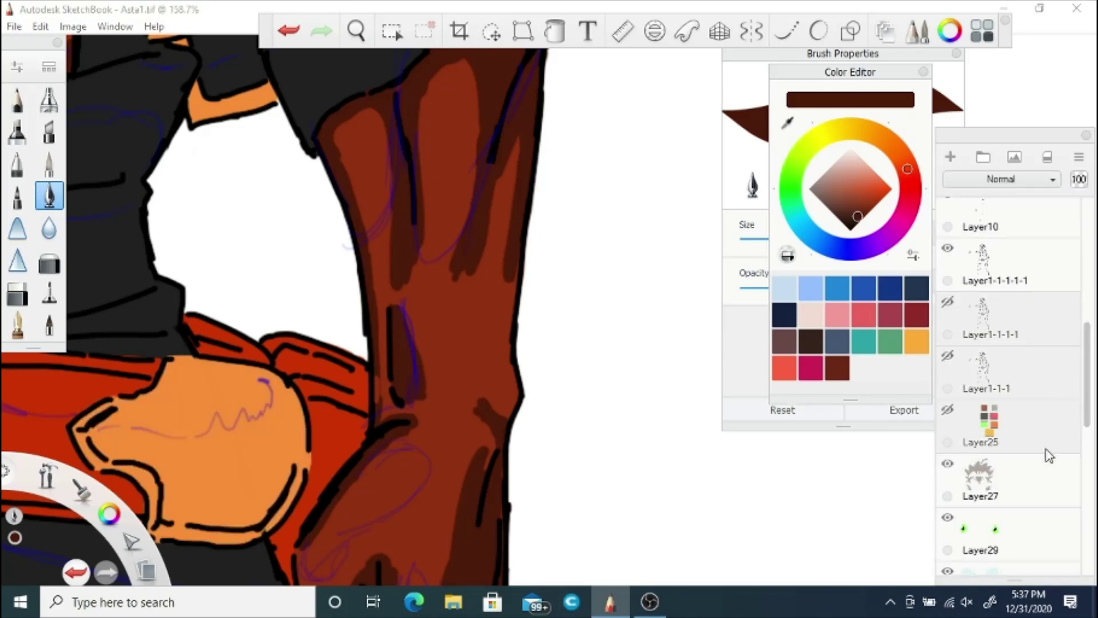
scroll(1047, 451, "down", 4)
left_click(983, 521)
key("e")
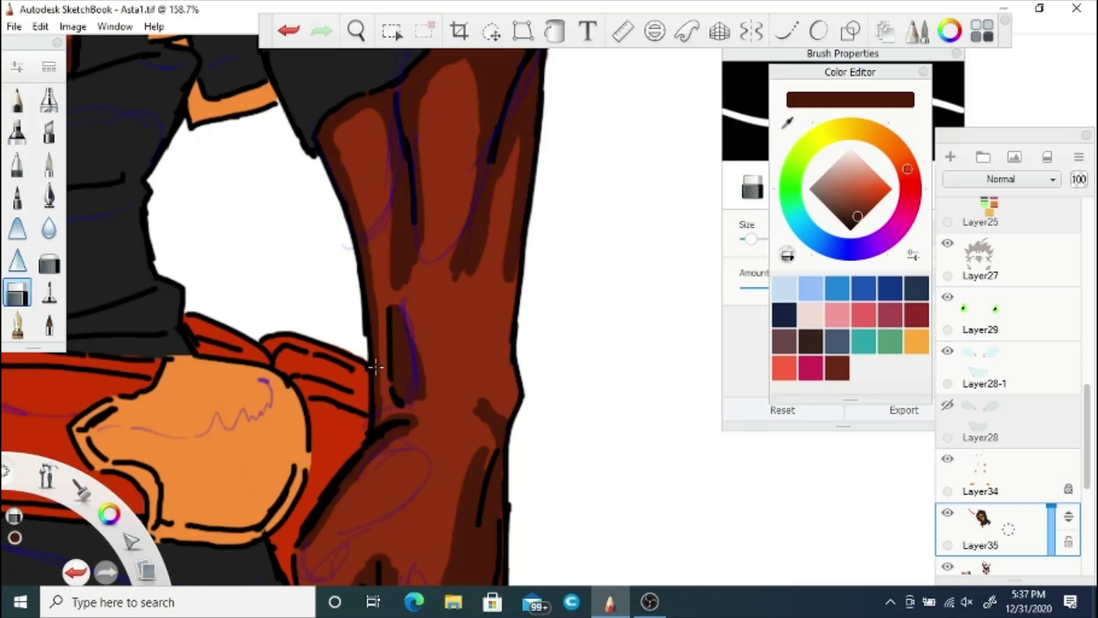
scroll(1045, 412, "down", 3)
left_click(1002, 455)
key("space")
left_click_drag(349, 256, 345, 360)
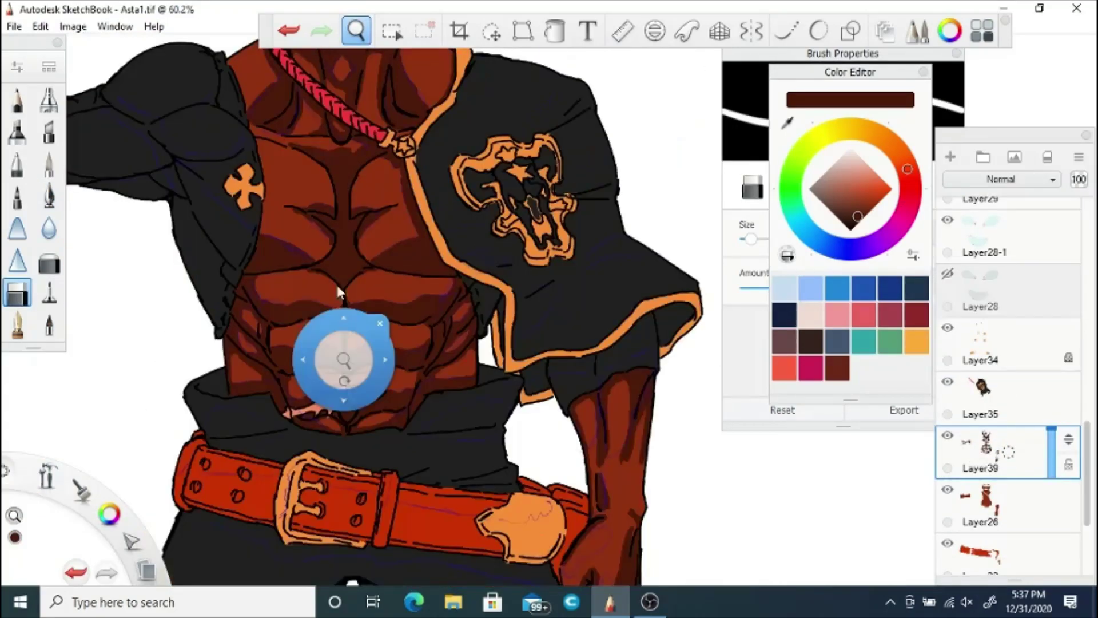
left_click_drag(339, 287, 367, 280)
left_click_drag(367, 301, 428, 192)
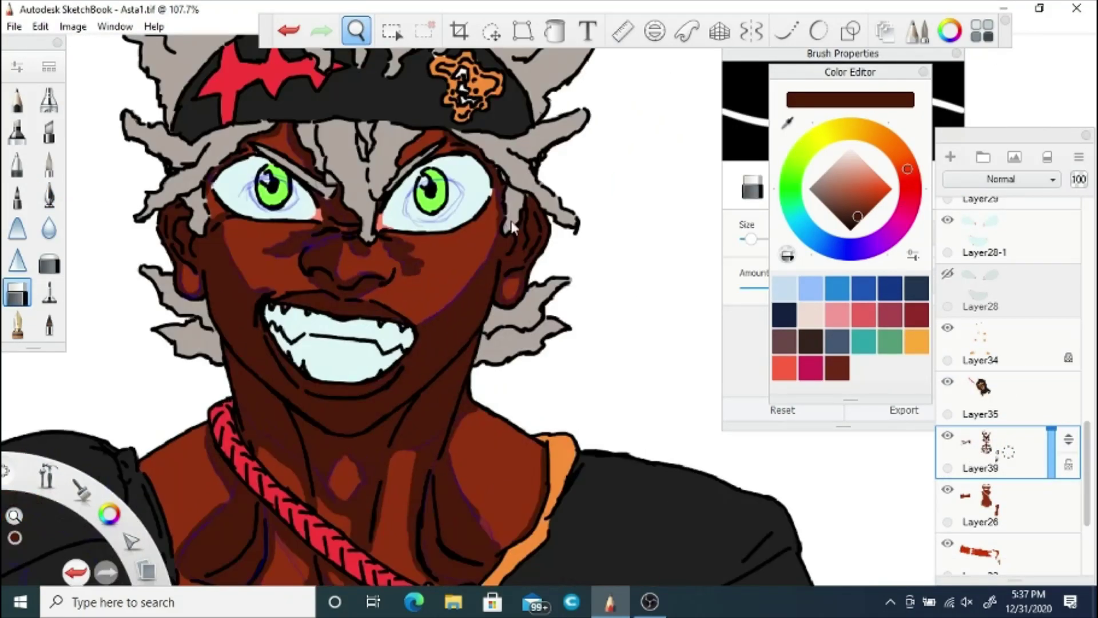
left_click_drag(416, 252, 434, 316)
left_click_drag(346, 398, 391, 415)
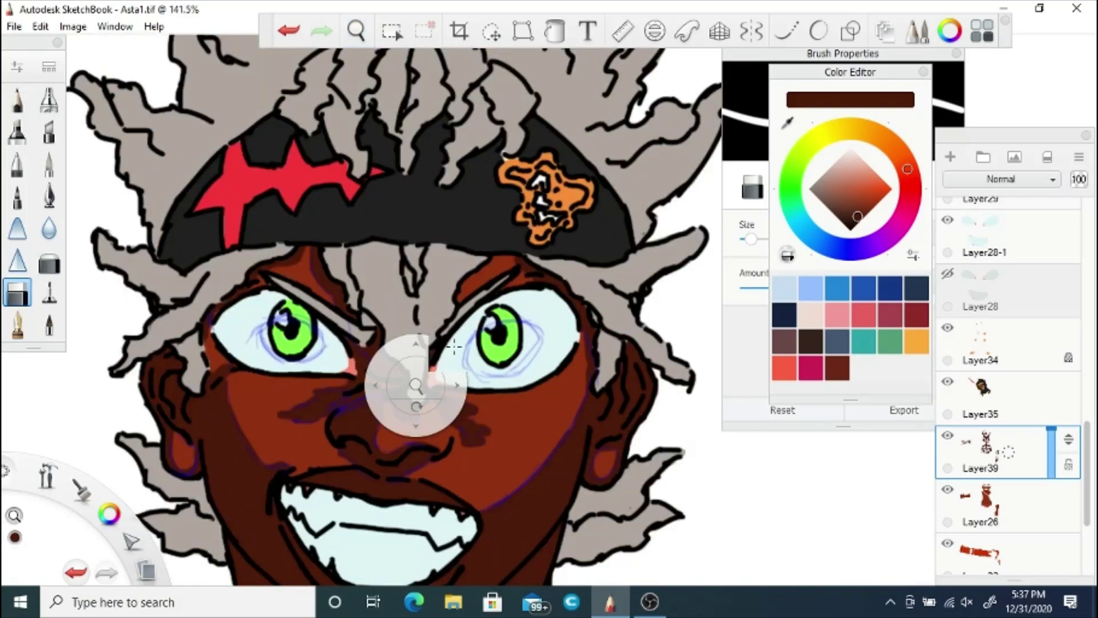
Step: Save the drawing and add a new layer directly above Layer28-1
left_click(15, 27)
left_click(39, 121)
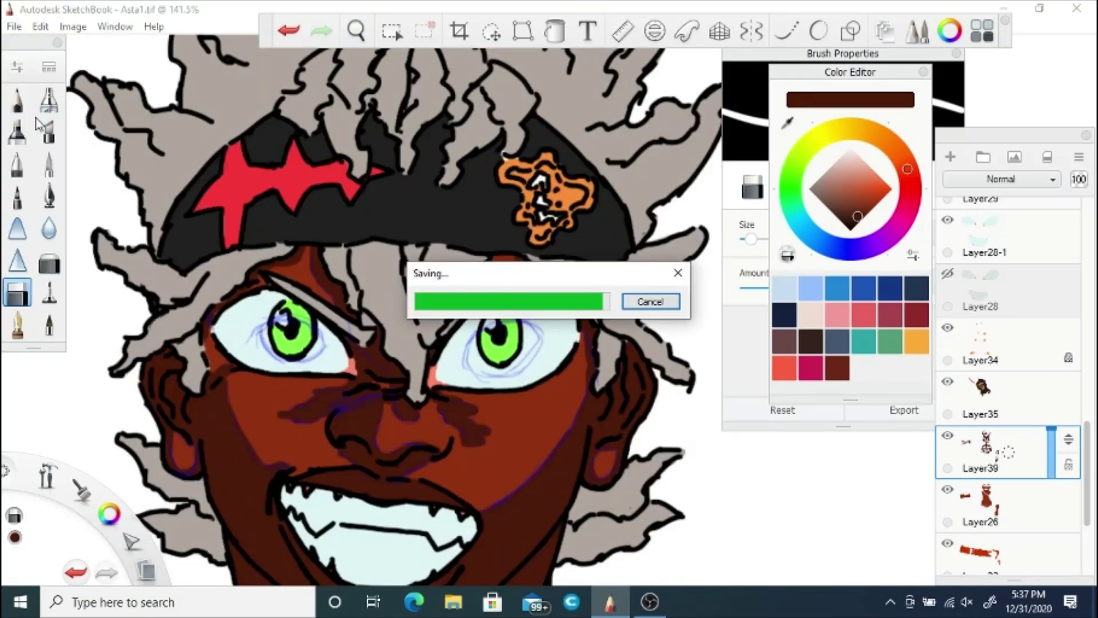
scroll(1062, 400, "up", 2)
left_click(1010, 315)
left_click(951, 157)
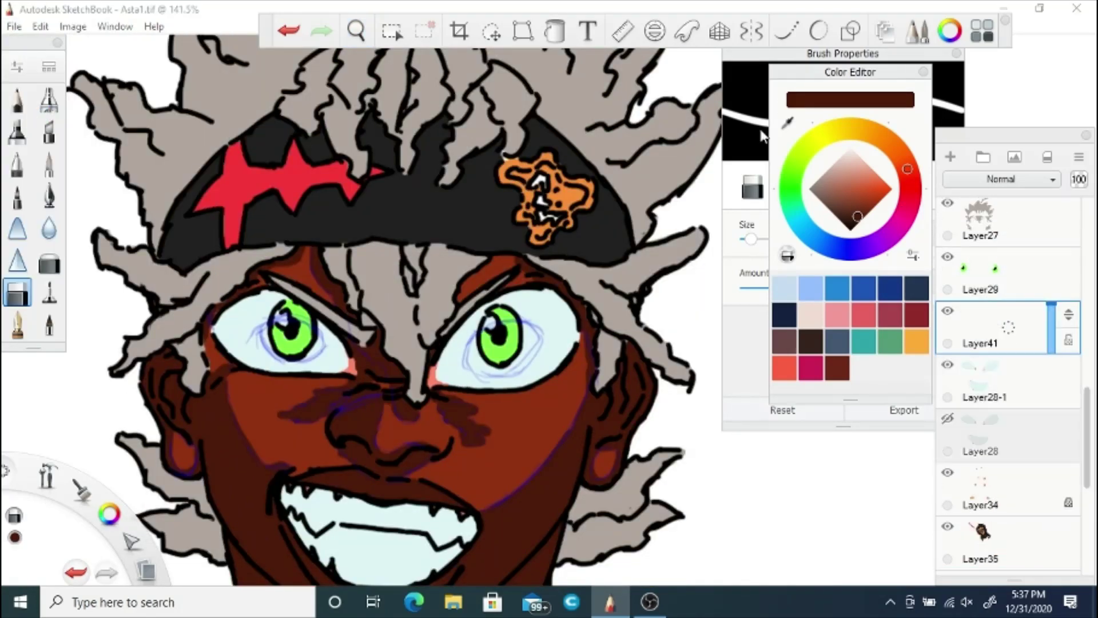
Step: Sample the pale colour of the eye whites and darken it to a medium grey
left_click(788, 123)
left_click(555, 327)
left_click_drag(846, 166, 818, 192)
Step: Shade the whites of both eyes in grey, leaving a light area around each green iris
key("space")
mouse_move(404, 338)
left_mouse_down()
mouse_move(411, 384)
mouse_move(364, 356)
left_mouse_up()
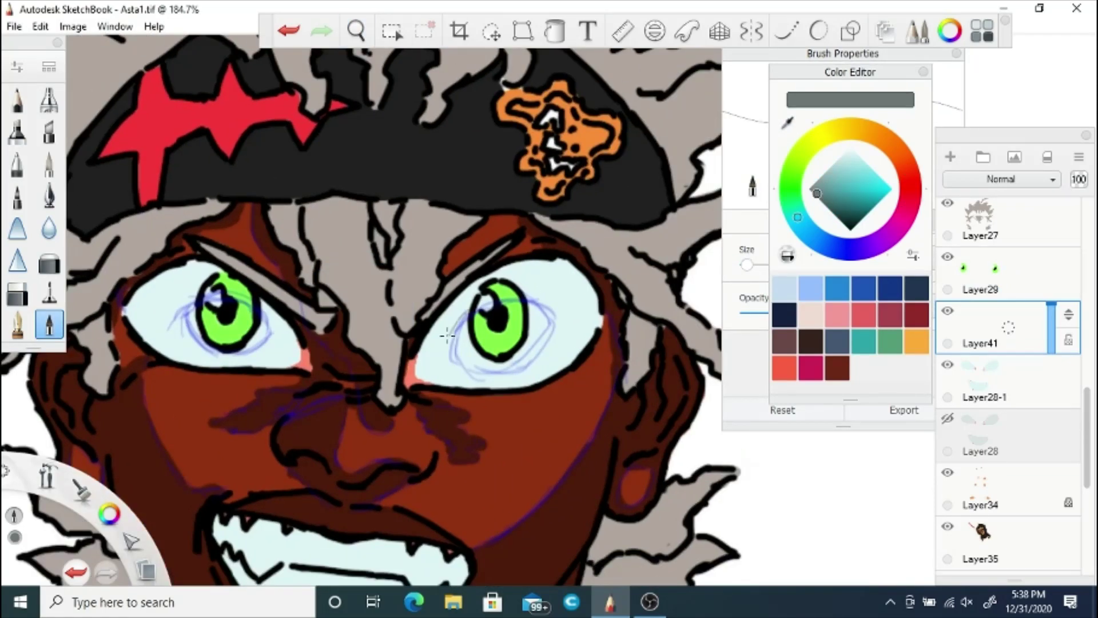
left_click(289, 31)
mouse_move(466, 310)
left_mouse_down()
mouse_move(424, 362)
mouse_move(463, 379)
mouse_move(530, 269)
mouse_move(564, 269)
mouse_move(588, 305)
mouse_move(552, 364)
mouse_move(481, 378)
mouse_move(549, 323)
mouse_move(585, 330)
mouse_move(567, 327)
left_mouse_up()
left_click(49, 196)
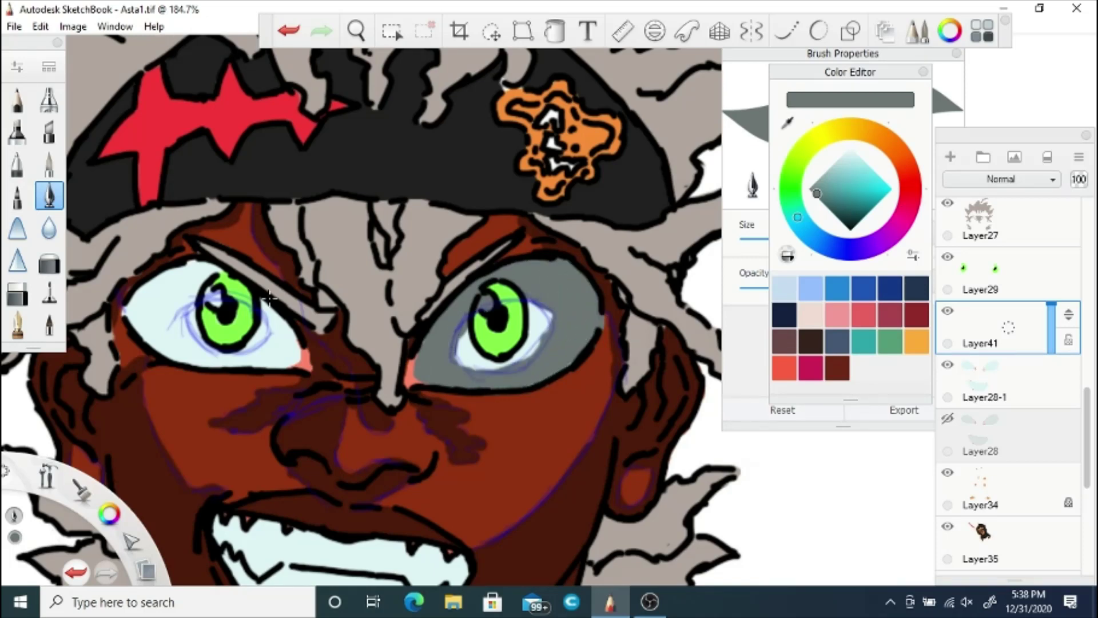
mouse_move(268, 297)
left_mouse_down()
mouse_move(293, 348)
mouse_move(266, 332)
mouse_move(235, 360)
mouse_move(166, 321)
mouse_move(179, 307)
mouse_move(169, 270)
mouse_move(129, 324)
mouse_move(147, 295)
left_mouse_up()
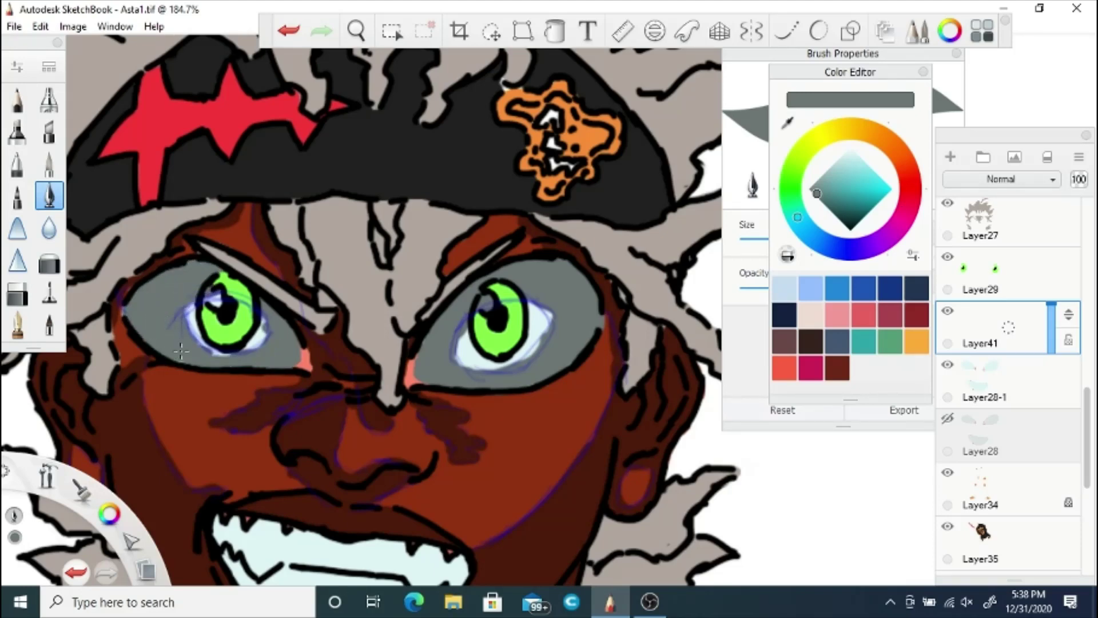
Step: Shade the upper teeth in grey at both corners of the mouth
key("space")
mouse_move(351, 289)
left_mouse_down()
mouse_move(343, 332)
mouse_move(272, 297)
left_mouse_up()
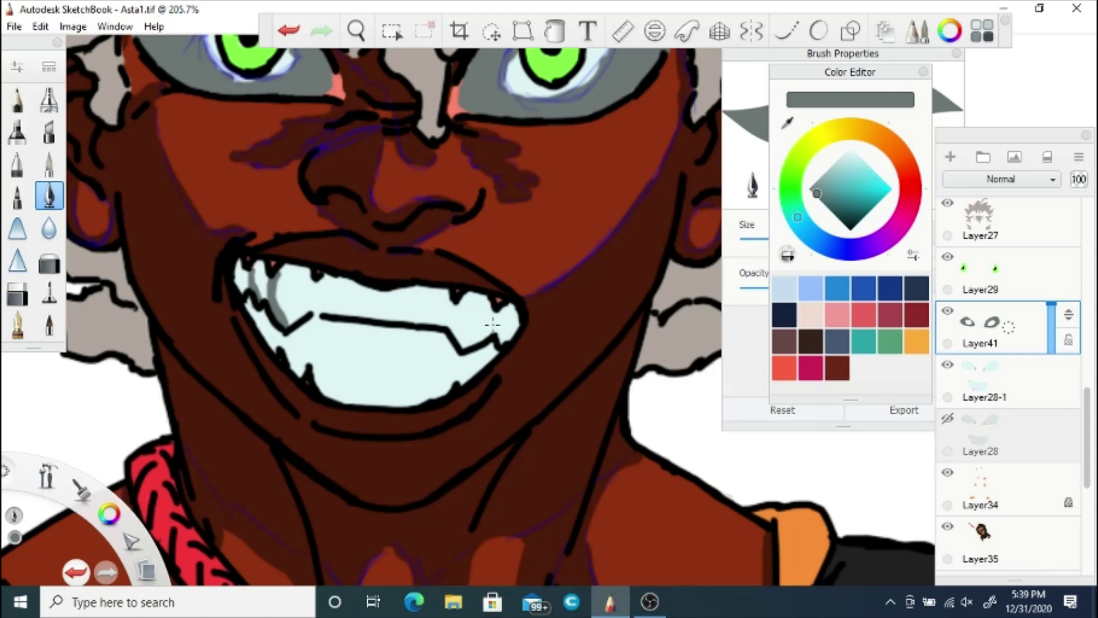
left_click_drag(498, 306, 463, 348)
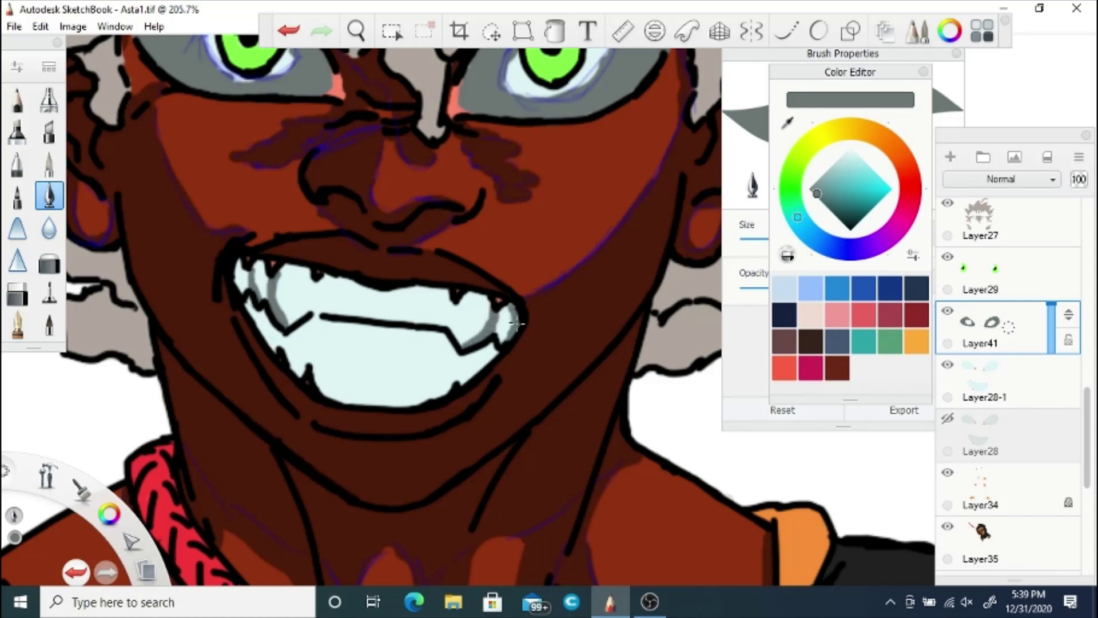
Step: Shade the lower teeth in grey at both ends of the row, undoing stray strokes
mouse_move(262, 310)
left_mouse_down()
mouse_move(287, 352)
mouse_move(283, 340)
mouse_move(307, 357)
left_mouse_up()
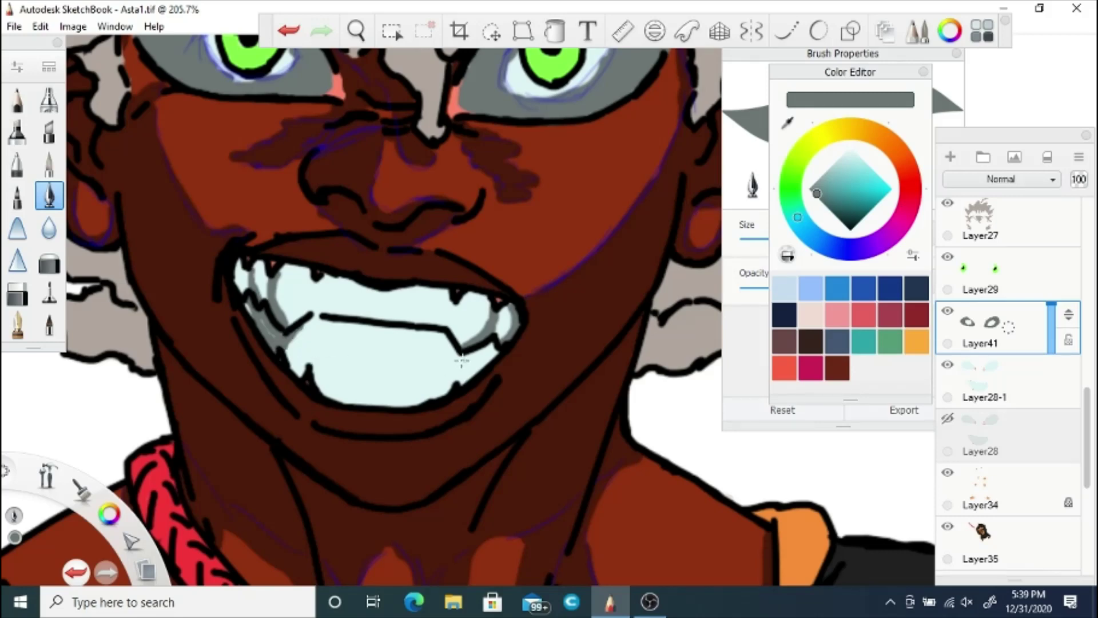
mouse_move(462, 361)
left_mouse_down()
mouse_move(454, 332)
mouse_move(484, 363)
mouse_move(465, 380)
mouse_move(463, 358)
mouse_move(485, 351)
left_mouse_up()
left_click(290, 31)
mouse_move(485, 350)
left_mouse_down()
mouse_move(456, 353)
mouse_move(452, 381)
left_mouse_up()
key("ctrl+z")
key("ctrl+z")
key("ctrl+z")
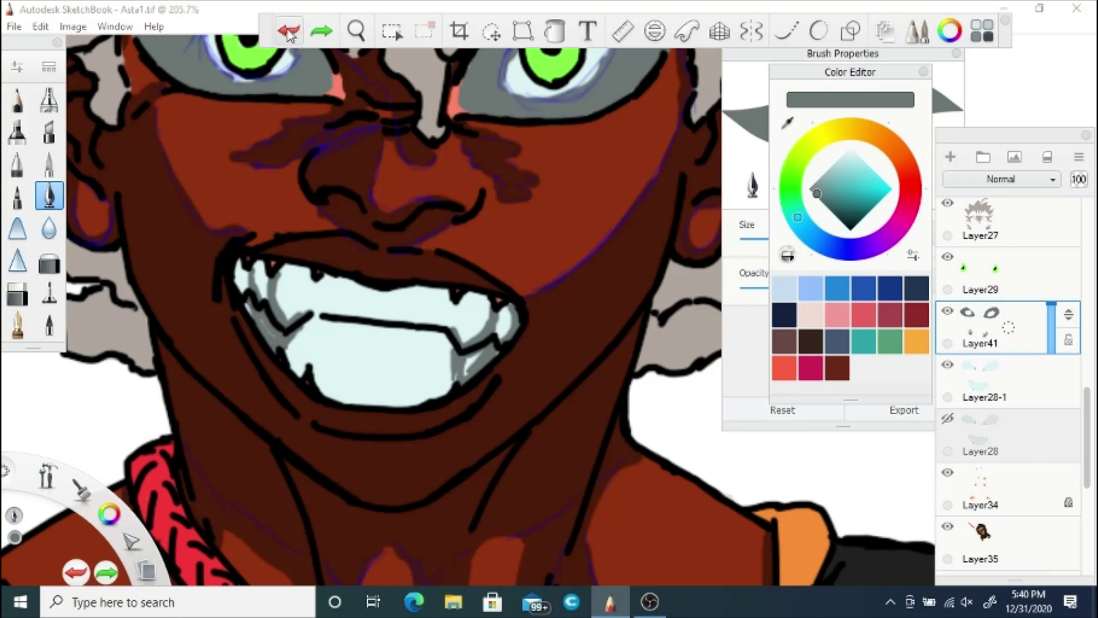
left_click_drag(466, 375, 462, 383)
Step: Hide Layer22 to check the shaded face without the blue guide lines, and show the layer again
key("space")
left_click_drag(350, 318, 331, 291)
mouse_move(441, 456)
left_mouse_down()
mouse_move(370, 419)
mouse_move(369, 445)
left_mouse_up()
scroll(1067, 415, "up", 5)
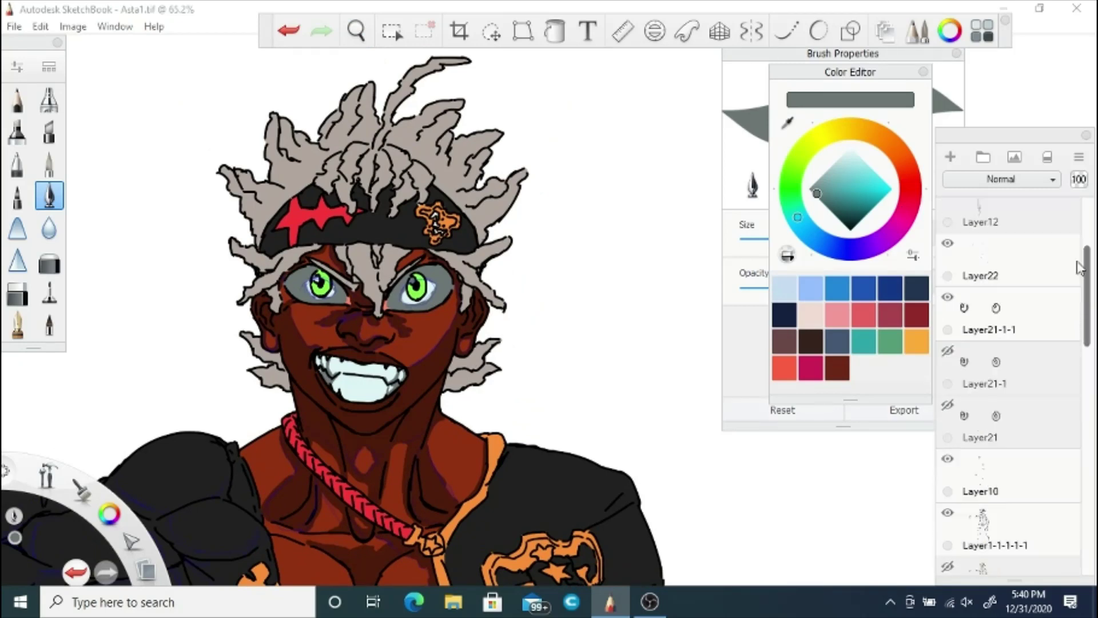
left_click(948, 280)
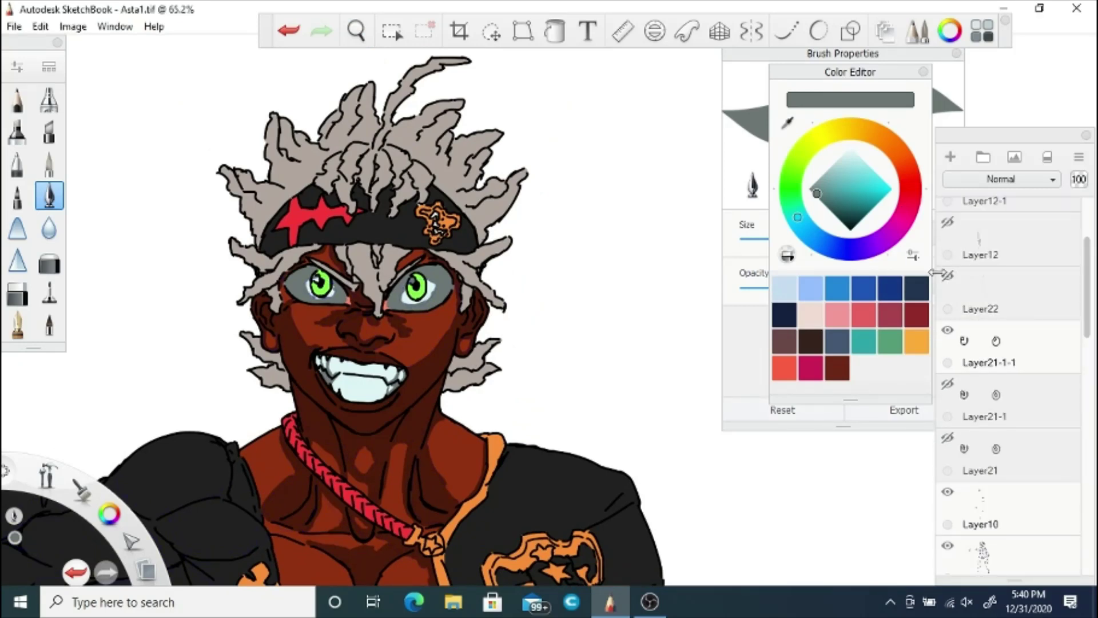
left_click(948, 278)
left_click(356, 34)
left_click_drag(332, 324, 360, 242)
Step: Save the drawing with the new eye and teeth shading
left_click(84, 82)
left_click(15, 27)
left_click(33, 114)
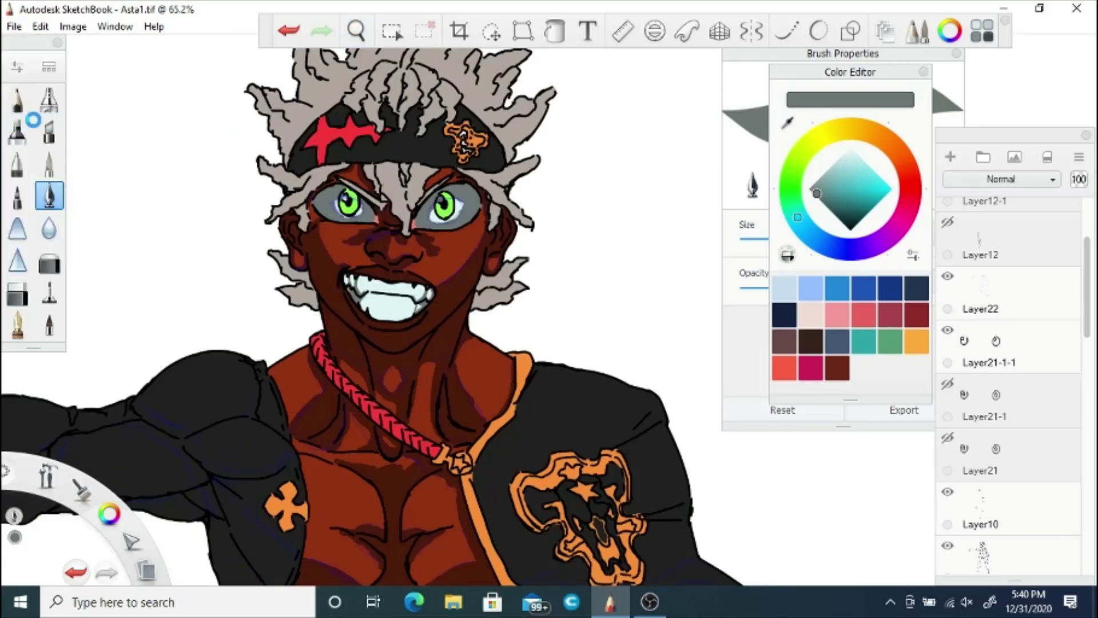
Step: Add a new layer directly above Layer30, which holds the black clothing colour
left_click_drag(1088, 318, 1088, 430)
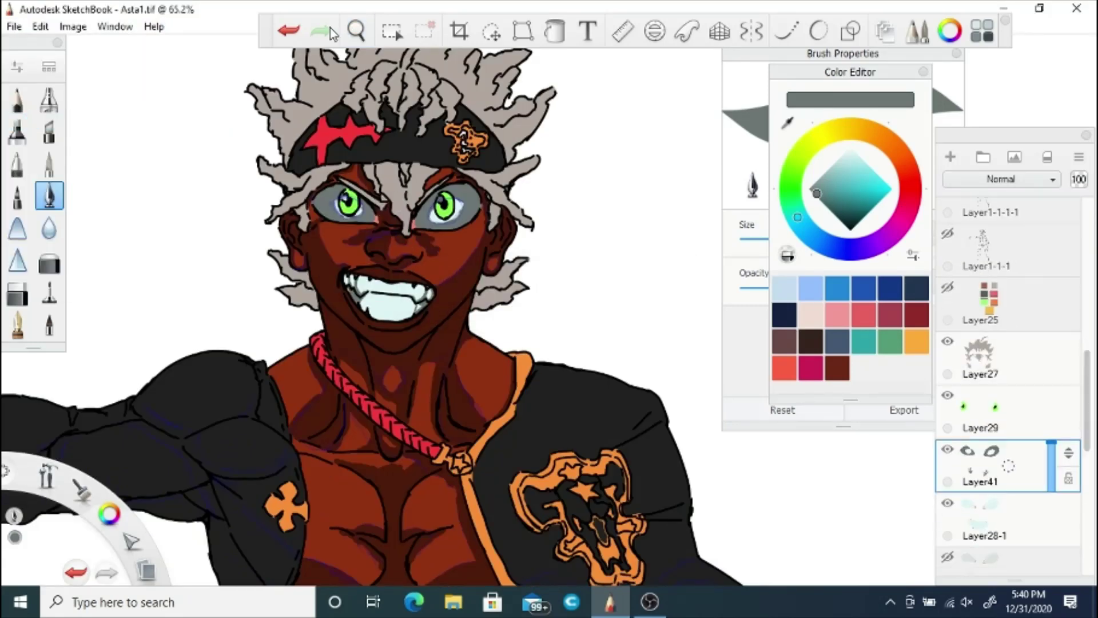
left_click(353, 32)
left_click_drag(322, 269, 367, 400)
left_click(407, 271)
key("space")
left_click_drag(372, 426, 397, 88)
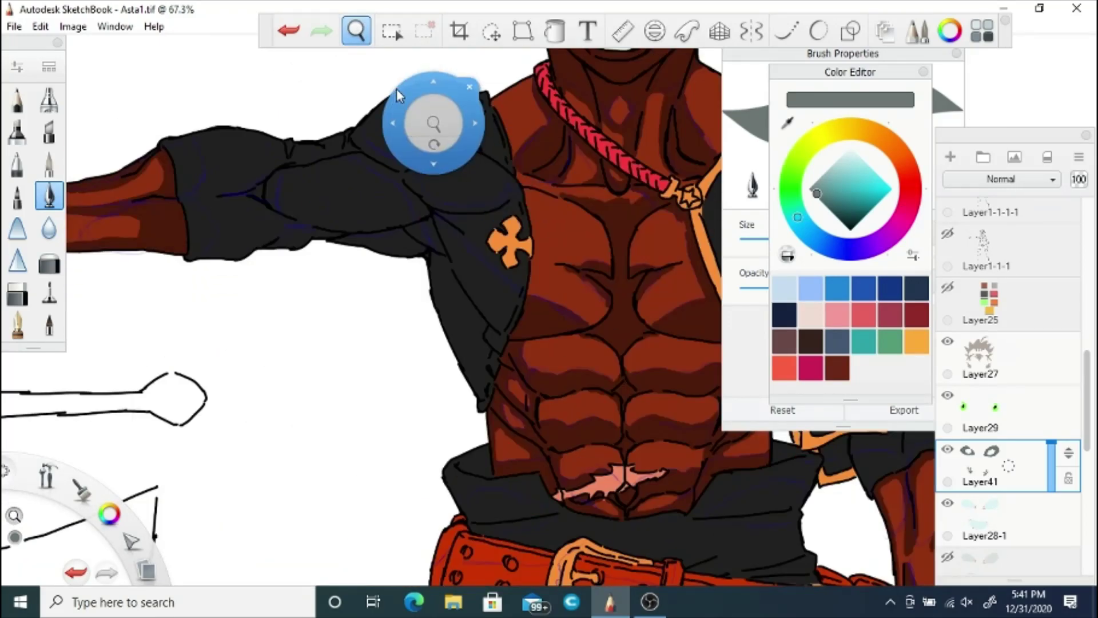
left_click_drag(400, 184, 396, 208)
left_click_drag(1088, 401, 1087, 512)
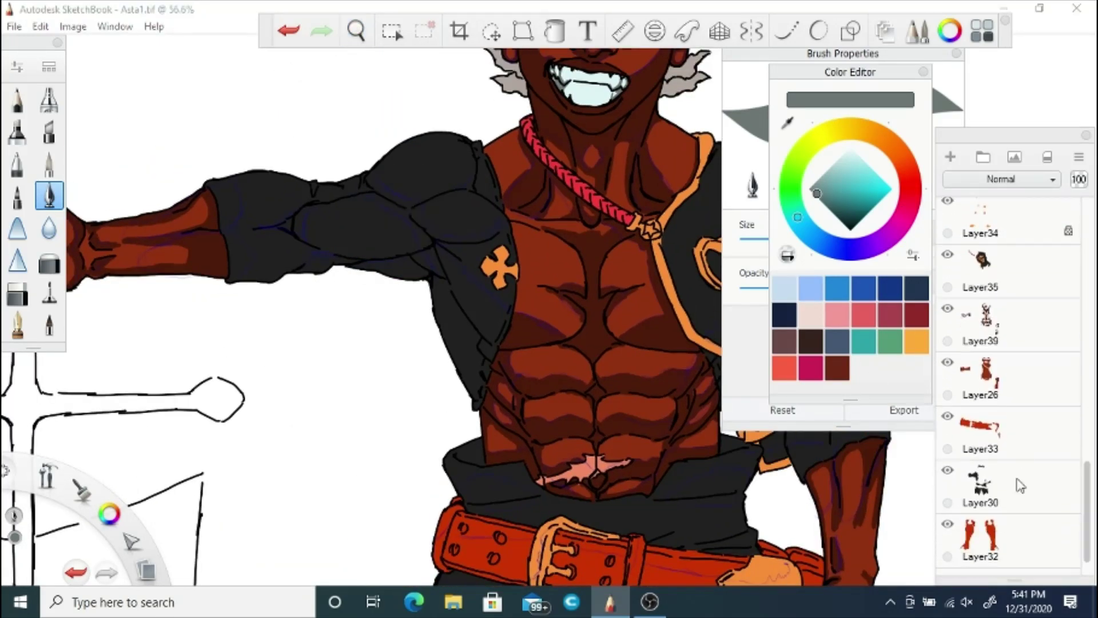
left_click(1010, 487)
left_click_drag(1008, 487, 1009, 445)
Step: Sample the dark colour of the jacket and darken it to near black
left_click(788, 125)
left_click(703, 212)
left_click(844, 224)
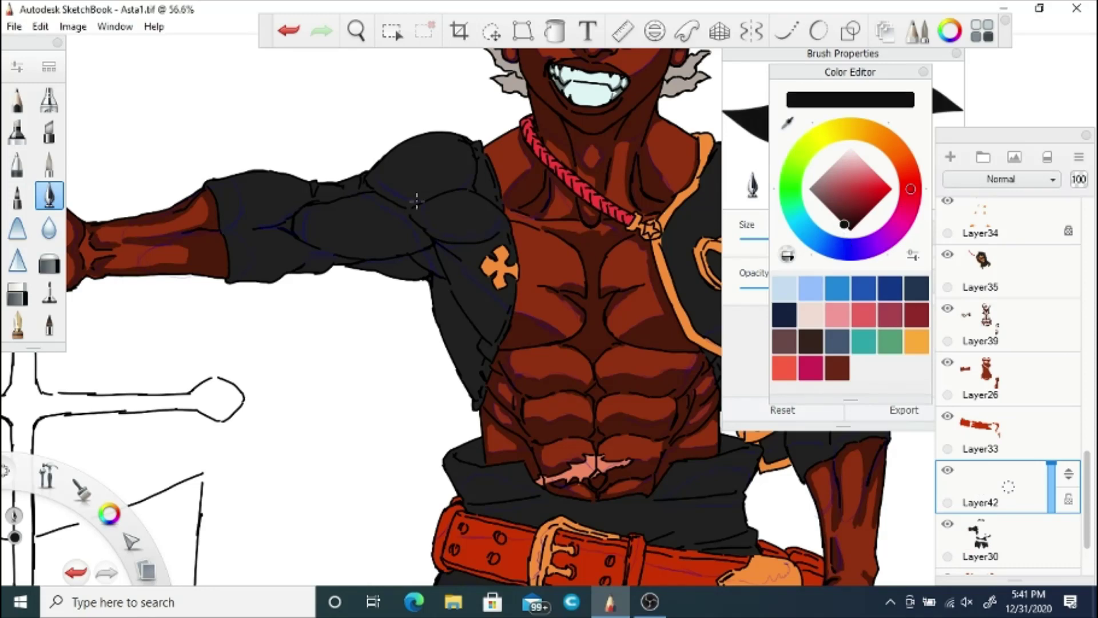
Step: Undo a trial stroke on the sleeve and shade the inside and lower fold of the waistband flap in near black
left_click_drag(417, 201, 392, 198)
key("ctrl+z")
key("space")
left_click_drag(469, 320, 395, 252)
left_click_drag(384, 297, 414, 286)
left_click_drag(395, 323, 415, 257)
left_click_drag(444, 389, 479, 386)
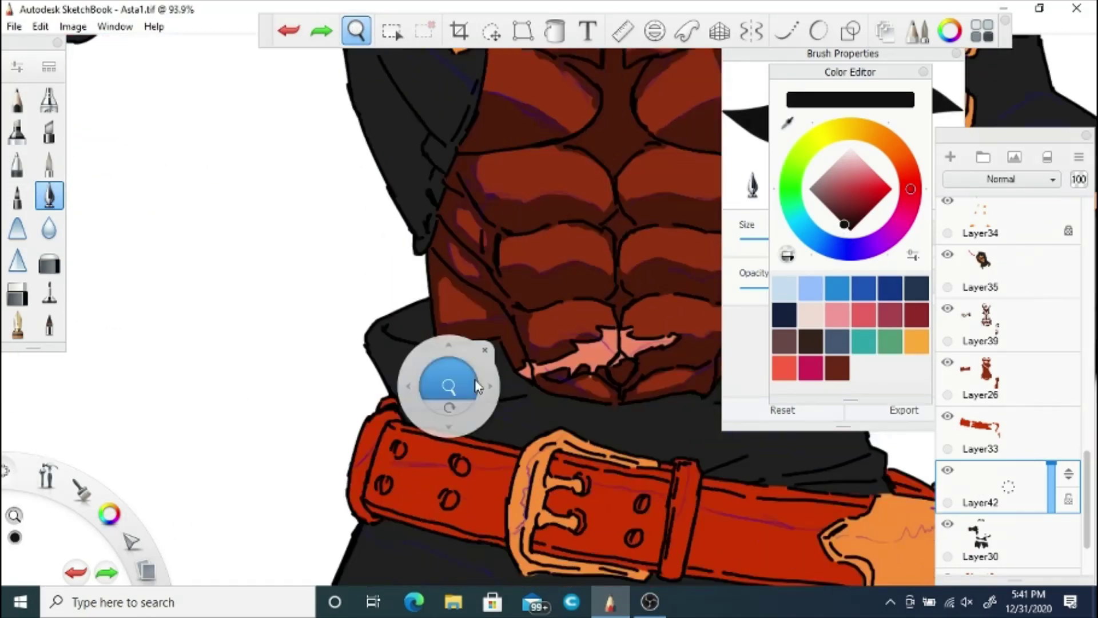
mouse_move(427, 333)
left_mouse_down()
mouse_move(431, 311)
mouse_move(433, 340)
left_mouse_up()
left_click_drag(399, 329, 431, 312)
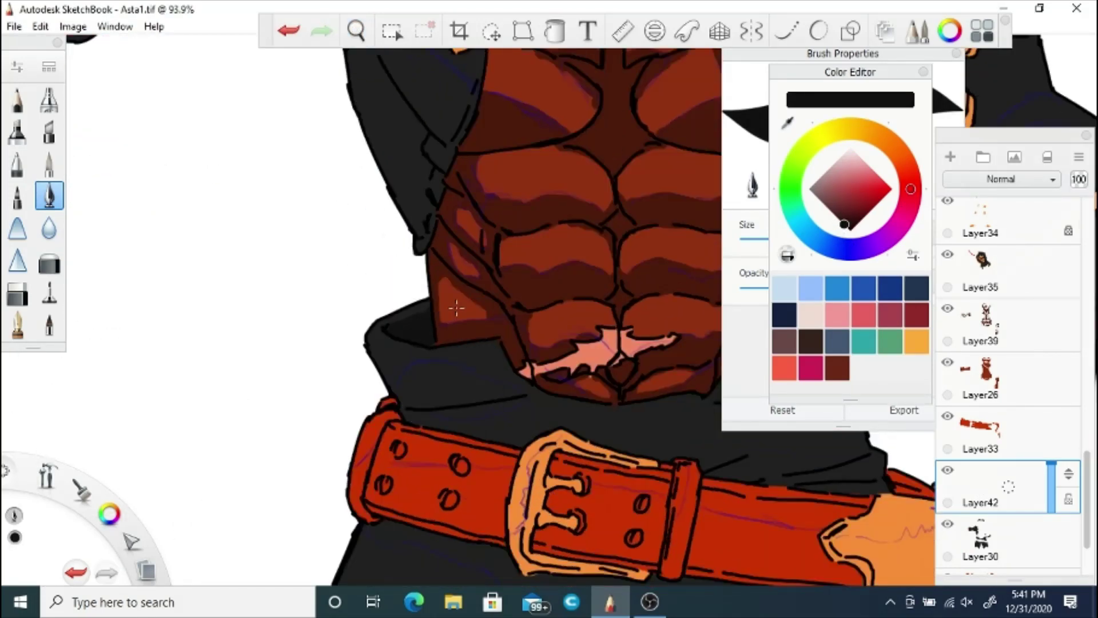
mouse_move(392, 378)
left_mouse_down()
mouse_move(440, 400)
mouse_move(417, 369)
mouse_move(466, 391)
mouse_move(509, 394)
left_mouse_up()
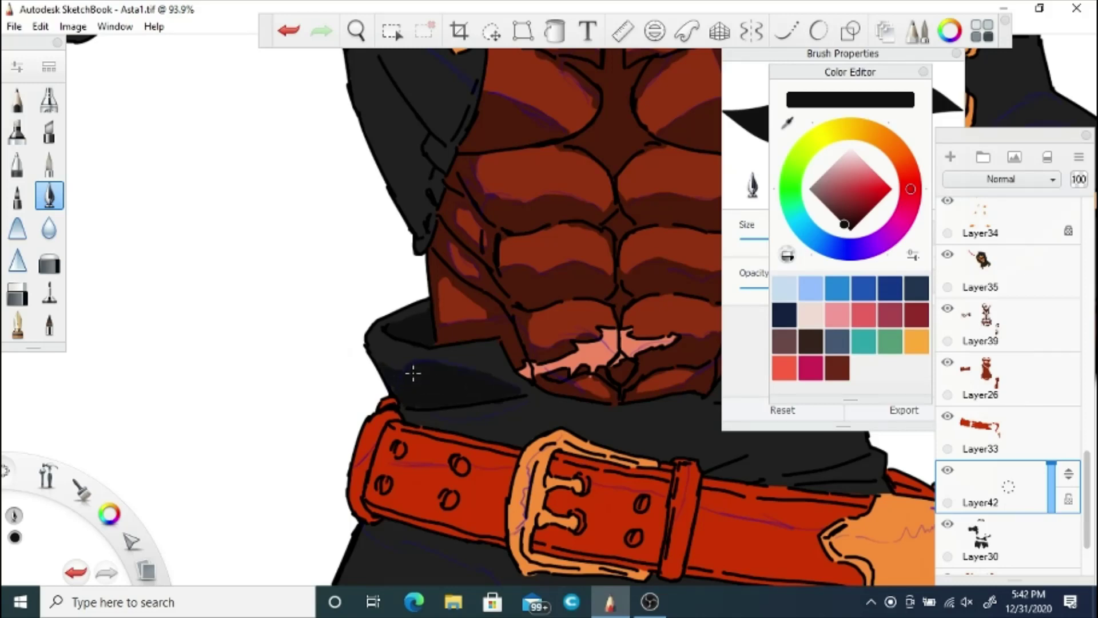
Step: Shade the folds of both waistband flaps in near black, undoing one misplaced stroke on the cloth above the belt
left_click_drag(442, 408, 506, 404)
key("space")
left_click_drag(536, 348, 387, 353)
mouse_move(627, 364)
left_mouse_down()
mouse_move(472, 410)
mouse_move(469, 435)
mouse_move(549, 406)
mouse_move(435, 448)
left_mouse_up()
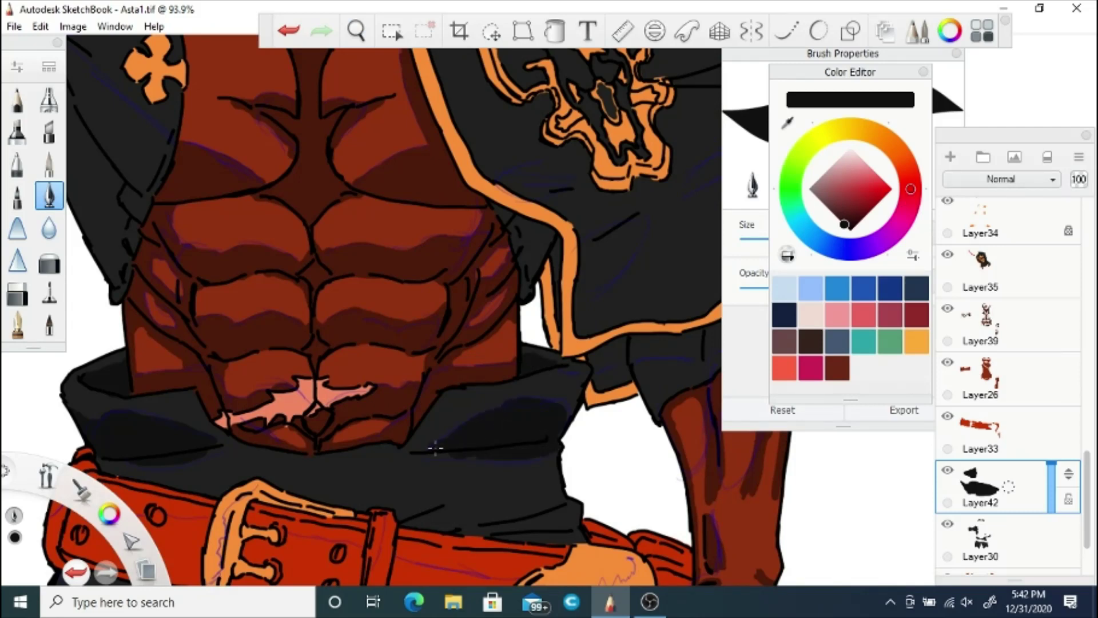
mouse_move(553, 472)
left_mouse_down()
mouse_move(521, 506)
mouse_move(483, 518)
mouse_move(569, 510)
left_mouse_up()
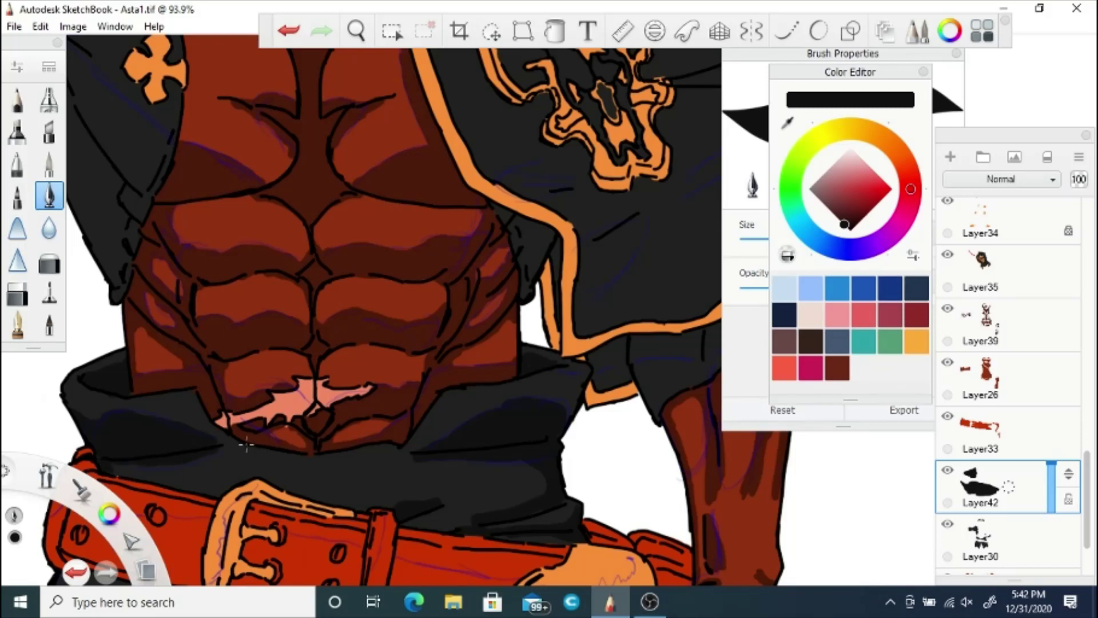
left_click(289, 31)
left_click_drag(444, 441, 557, 404)
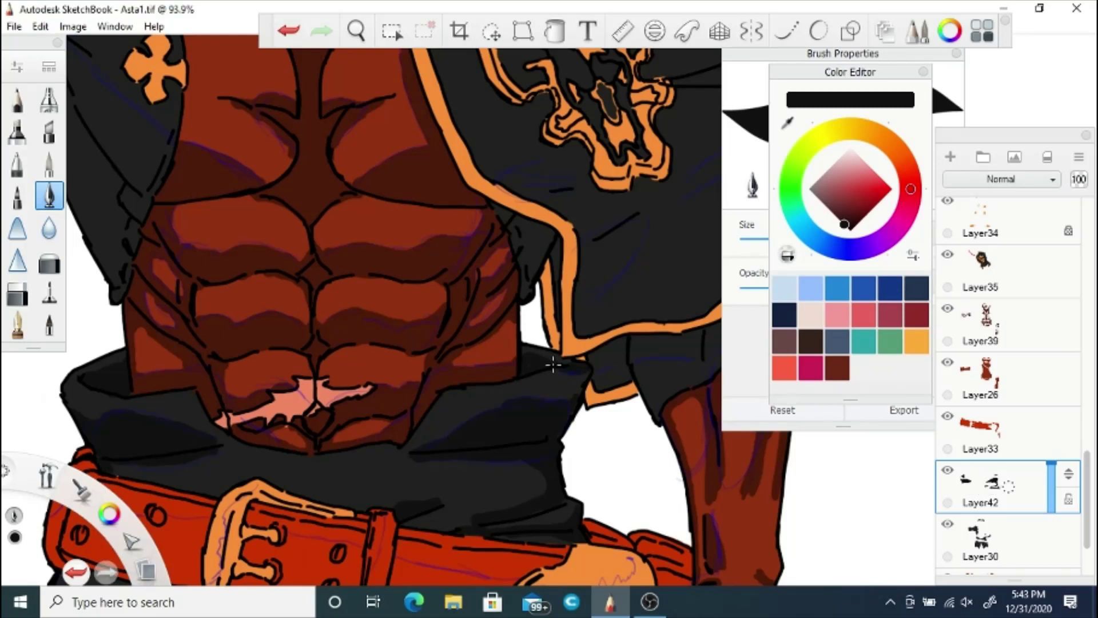
Step: Shade the trousers along the belt's lower edge and down both inner thighs in near black
key("space")
left_click_drag(370, 398, 379, 362)
left_click_drag(376, 473, 395, 474)
left_click_drag(394, 474, 477, 383)
mouse_move(217, 319)
left_mouse_down()
mouse_move(268, 325)
mouse_move(334, 362)
mouse_move(328, 355)
mouse_move(337, 376)
mouse_move(431, 367)
mouse_move(691, 401)
left_mouse_up()
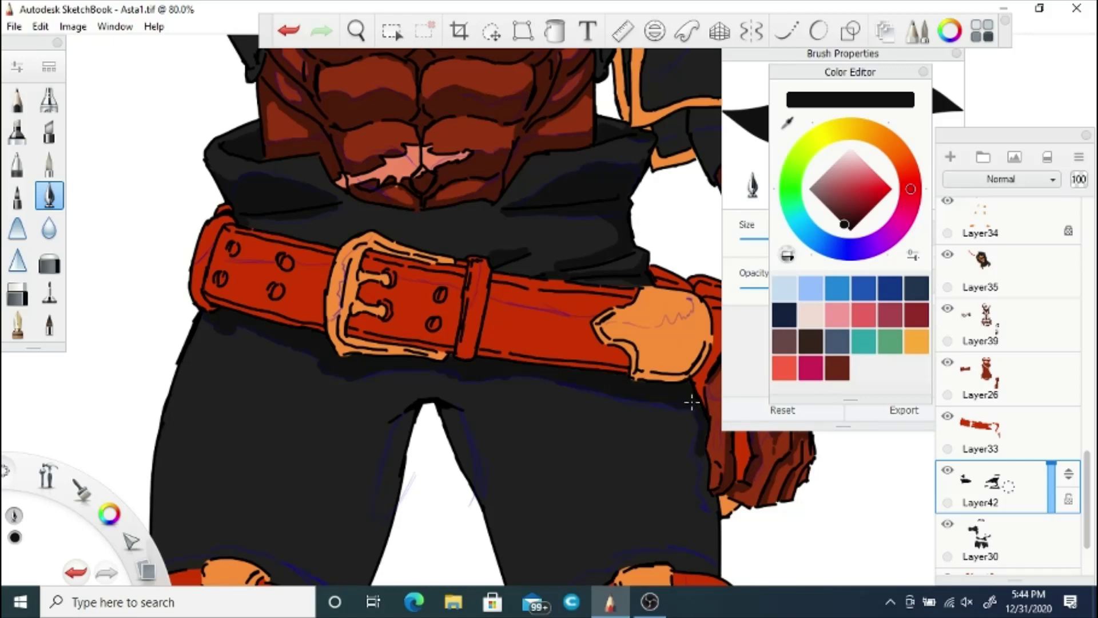
left_click_drag(398, 425, 382, 492)
left_click_drag(451, 403, 480, 491)
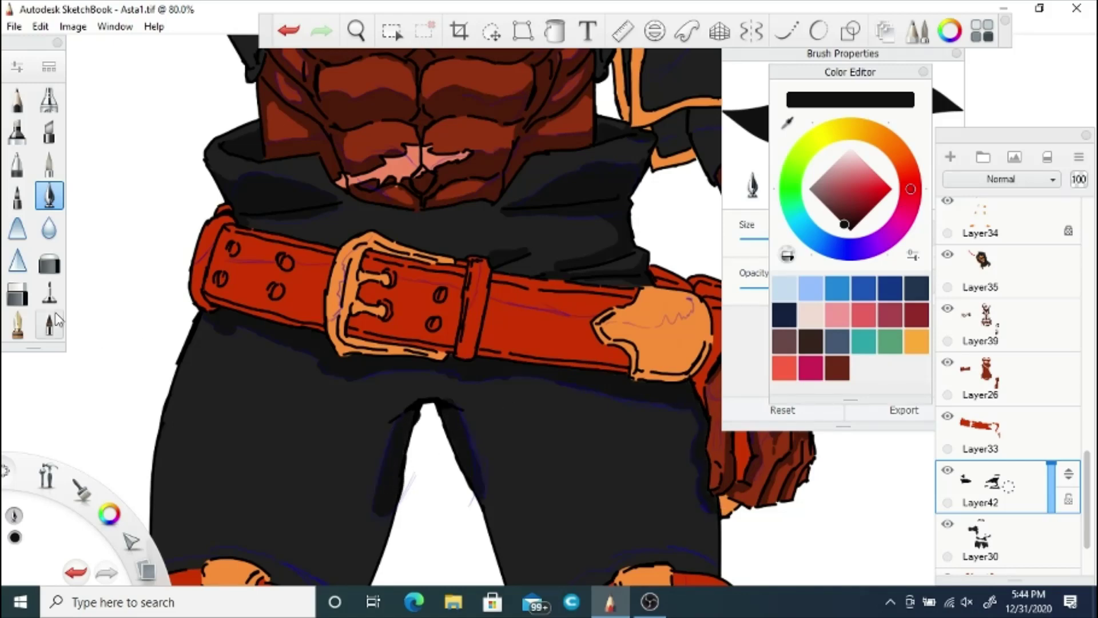
Step: Shade the trouser edges just above both red knee guards in near black, following the sketch lines
left_click(17, 293)
left_click(355, 31)
mouse_move(436, 409)
left_mouse_down()
mouse_move(382, 349)
mouse_move(326, 395)
mouse_move(385, 280)
left_mouse_up()
left_click(351, 332)
key("e")
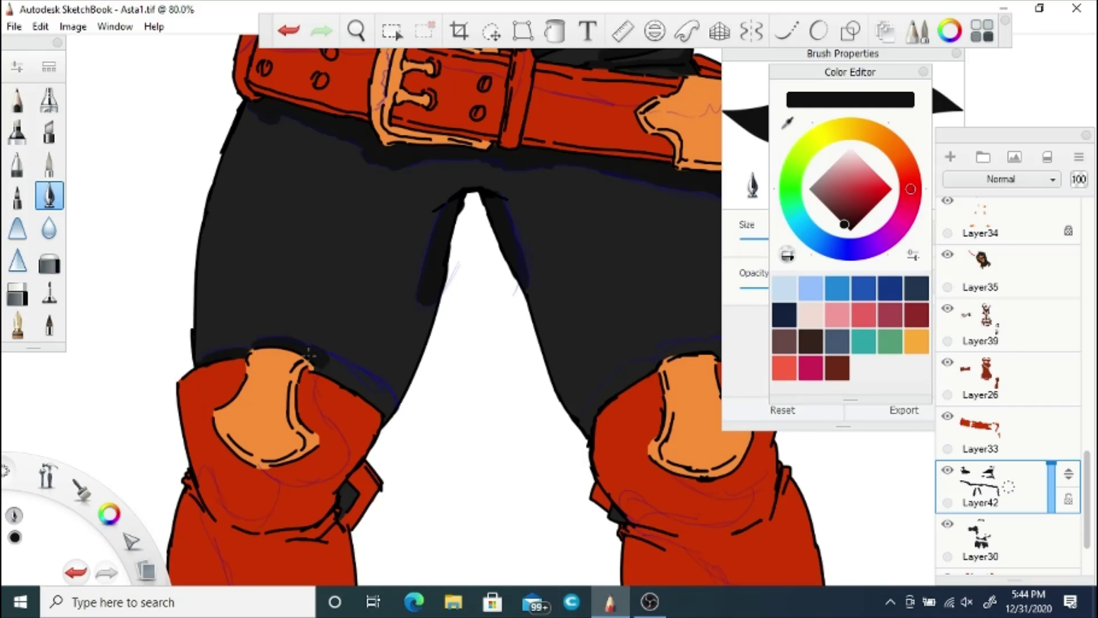
left_click_drag(308, 353, 378, 393)
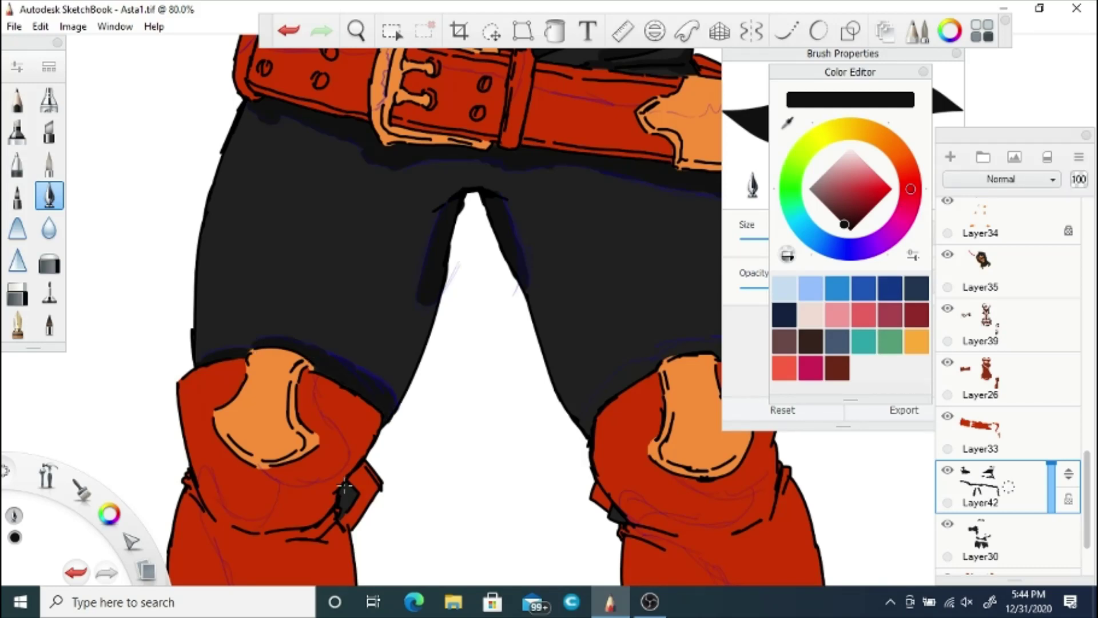
key("space")
mouse_move(571, 343)
left_mouse_down()
mouse_move(472, 352)
mouse_move(437, 372)
left_mouse_up()
left_click_drag(586, 373, 626, 386)
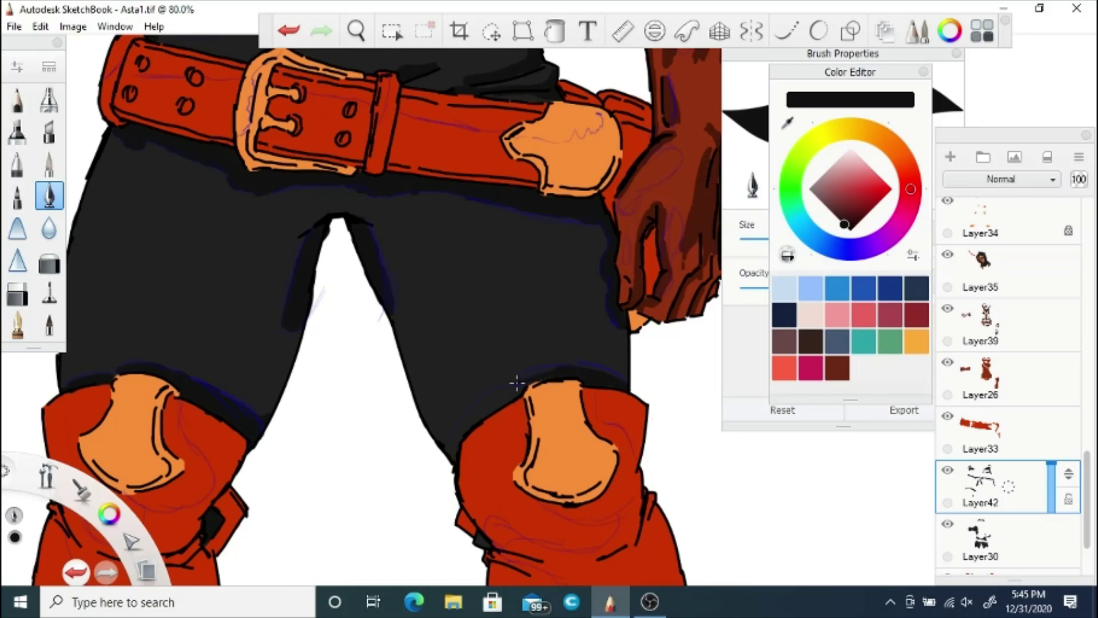
left_click_drag(517, 383, 457, 426)
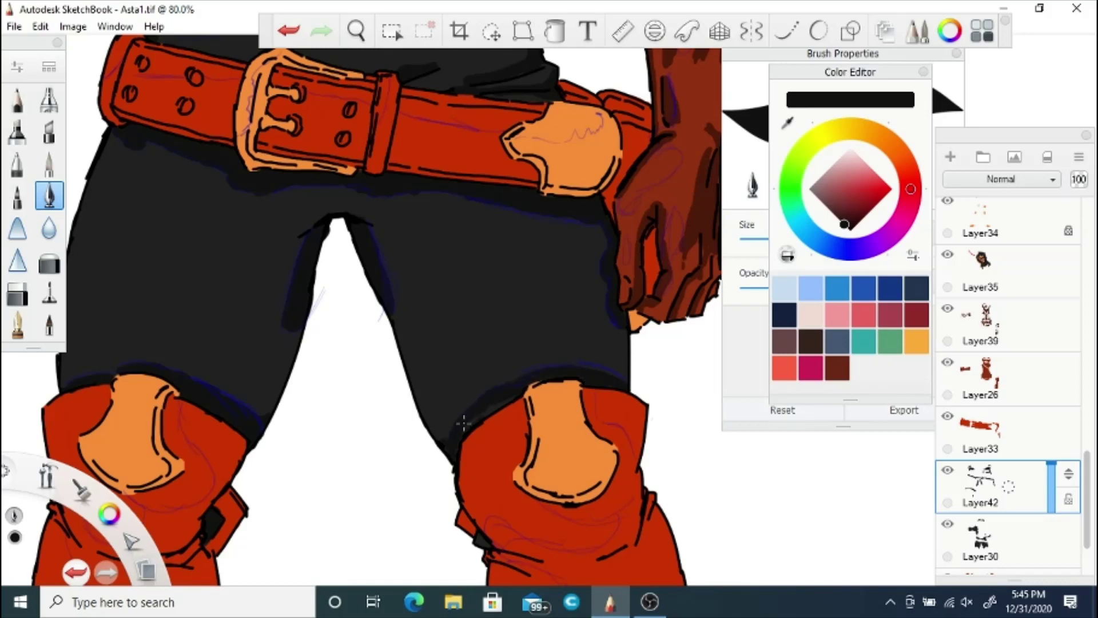
Step: Fill the short sleeve hanging below the cape's orange trim with near-black shading
key("space")
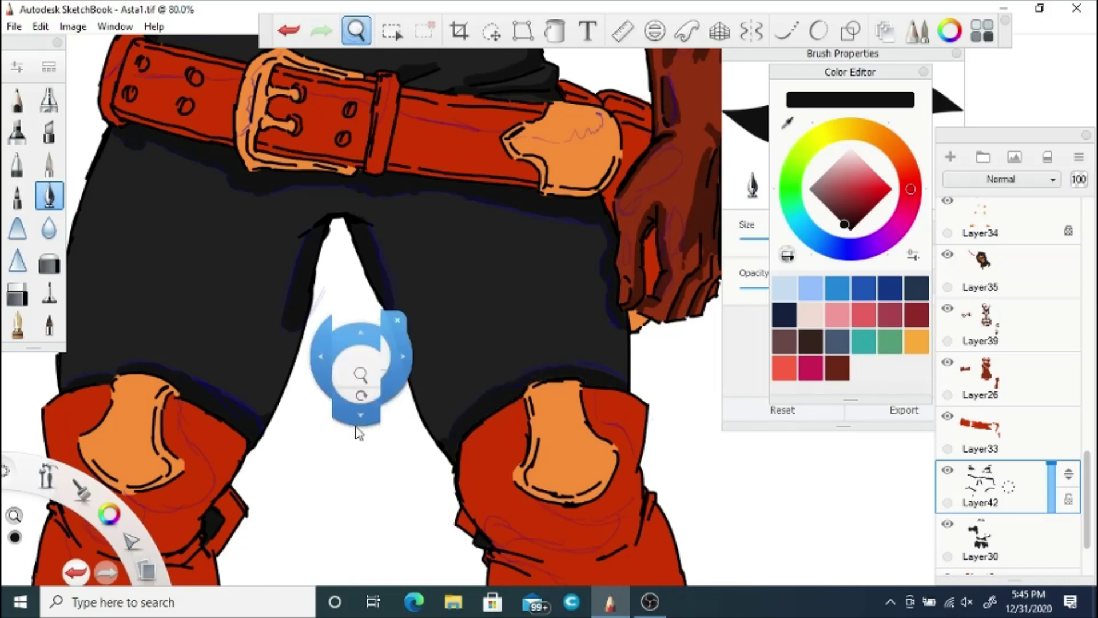
left_click_drag(358, 433, 297, 544)
left_click_drag(416, 409, 476, 390)
mouse_move(490, 304)
left_mouse_down()
mouse_move(533, 312)
mouse_move(589, 289)
mouse_move(492, 337)
mouse_move(591, 319)
mouse_move(503, 311)
mouse_move(570, 240)
mouse_move(574, 273)
left_mouse_up()
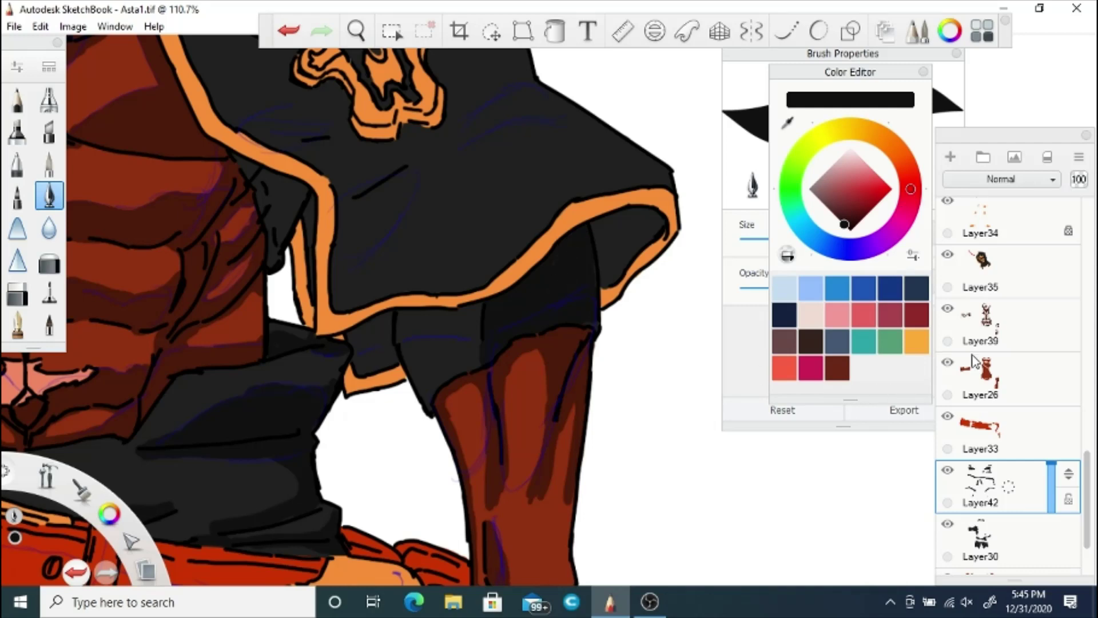
left_click(948, 308)
left_click(949, 307)
left_click_drag(468, 312, 471, 312)
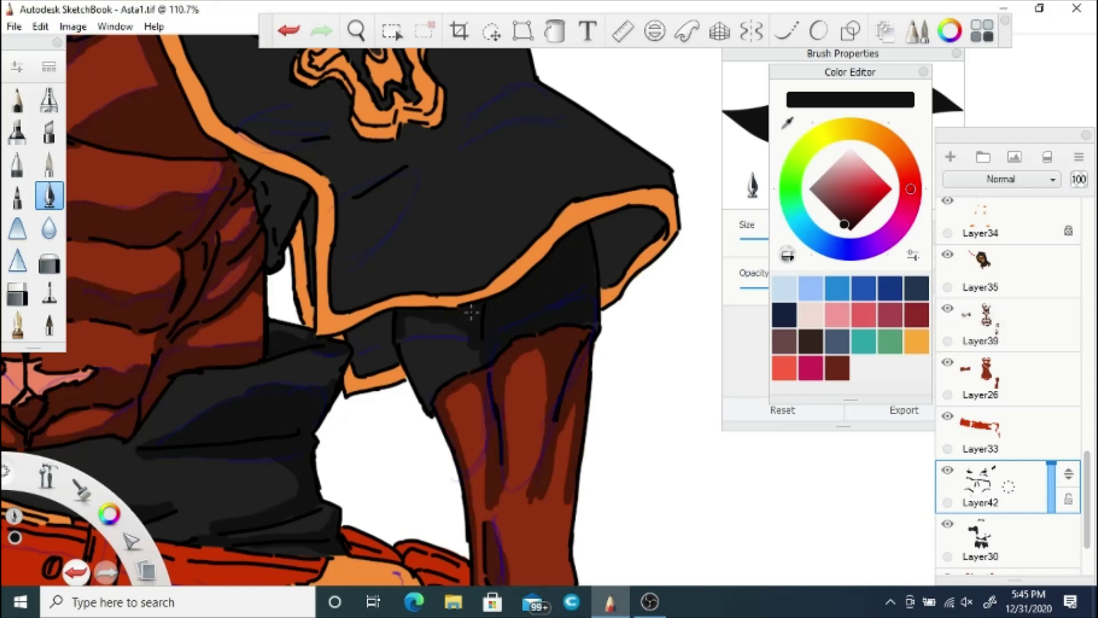
left_click_drag(410, 326, 474, 347)
mouse_move(404, 338)
left_mouse_down()
mouse_move(435, 366)
mouse_move(416, 373)
left_mouse_up()
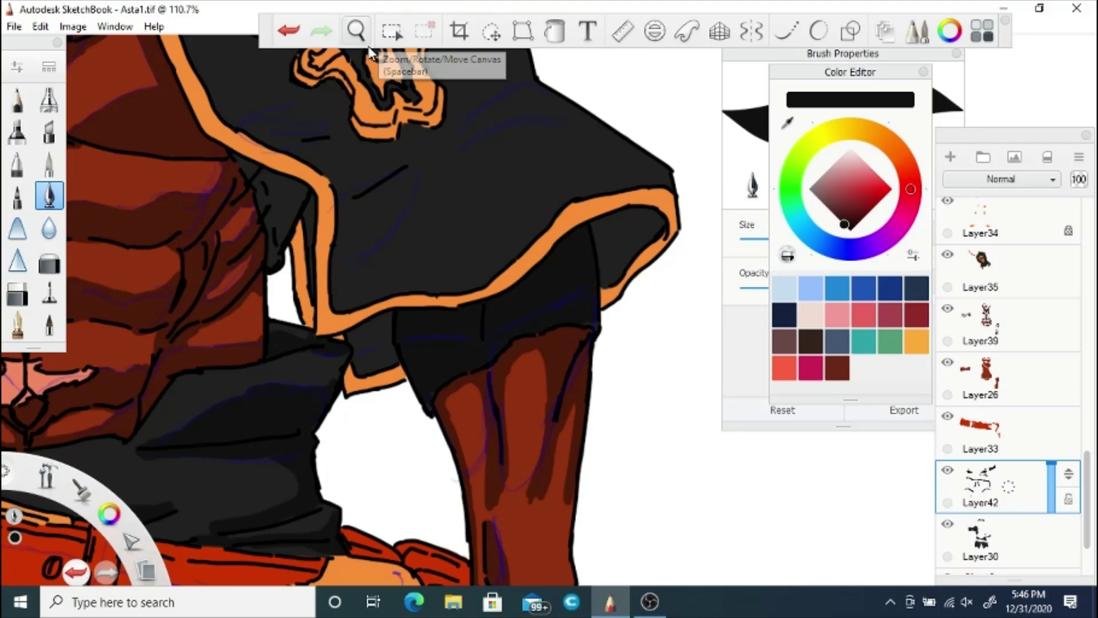
Step: Erase two lighter patches out of the sleeve shading below the cape and refine the edge with the near-black brush
left_click(18, 292)
left_click_drag(542, 316, 552, 316)
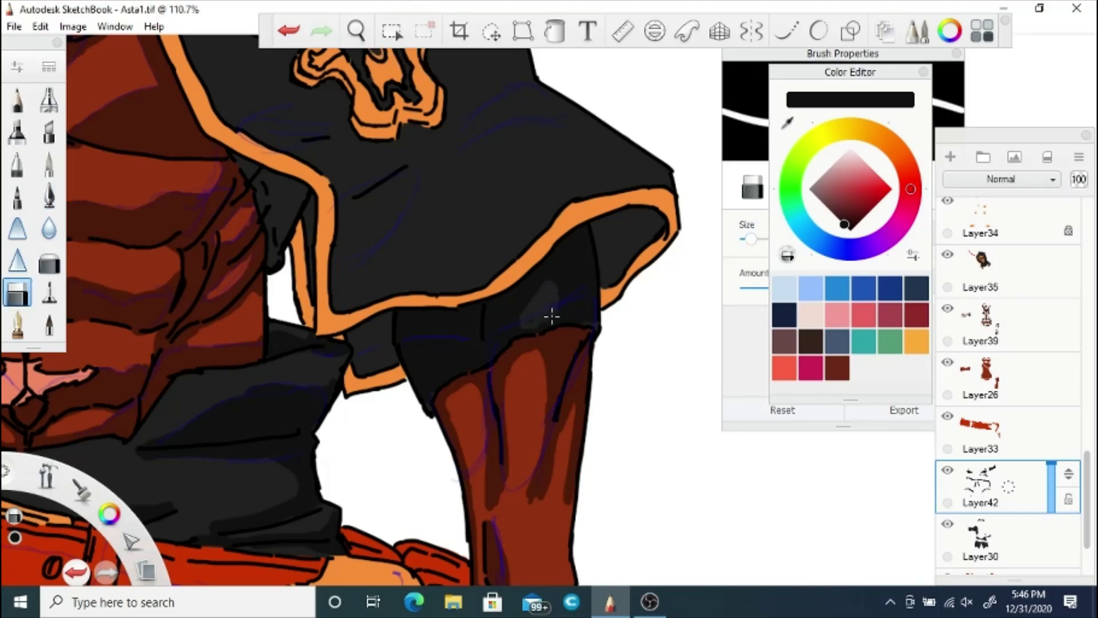
left_click_drag(453, 340, 453, 341)
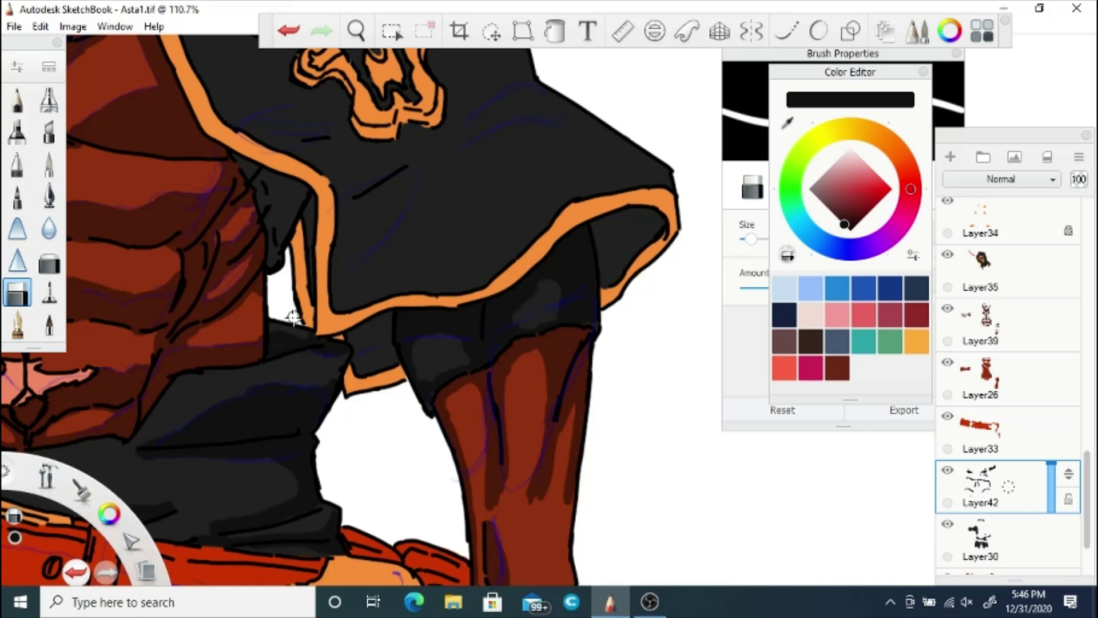
left_click(50, 195)
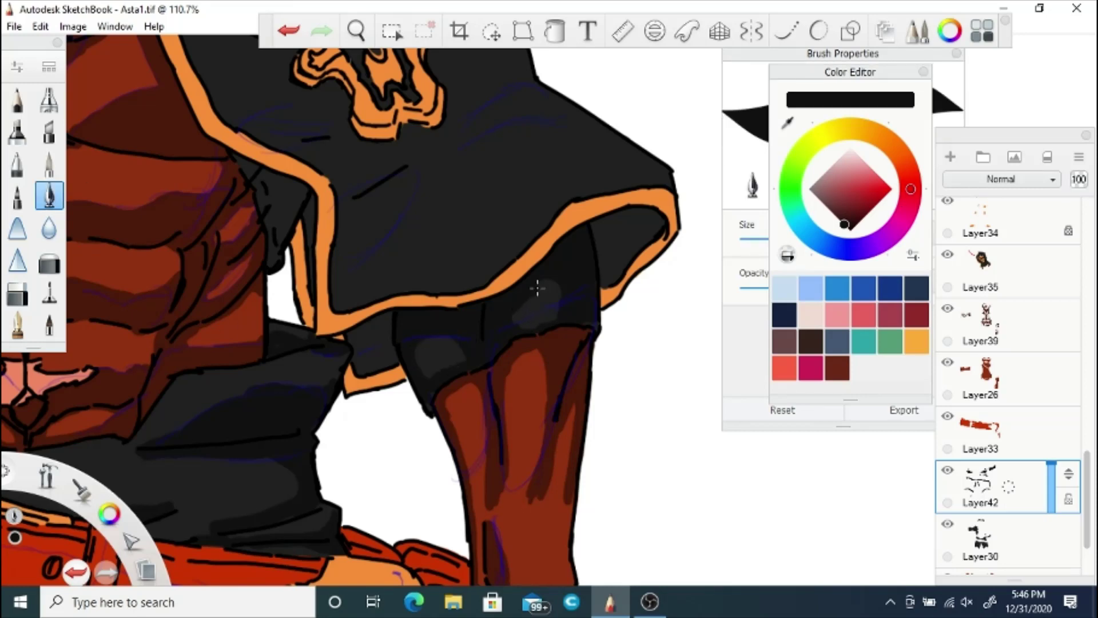
left_click_drag(538, 288, 515, 317)
Step: Shade the jacket piece behind the cape's trim and the jacket's side beneath the outstretched arm in near black
key("space")
mouse_move(395, 216)
left_mouse_down()
mouse_move(396, 243)
mouse_move(456, 291)
mouse_move(442, 366)
left_mouse_up()
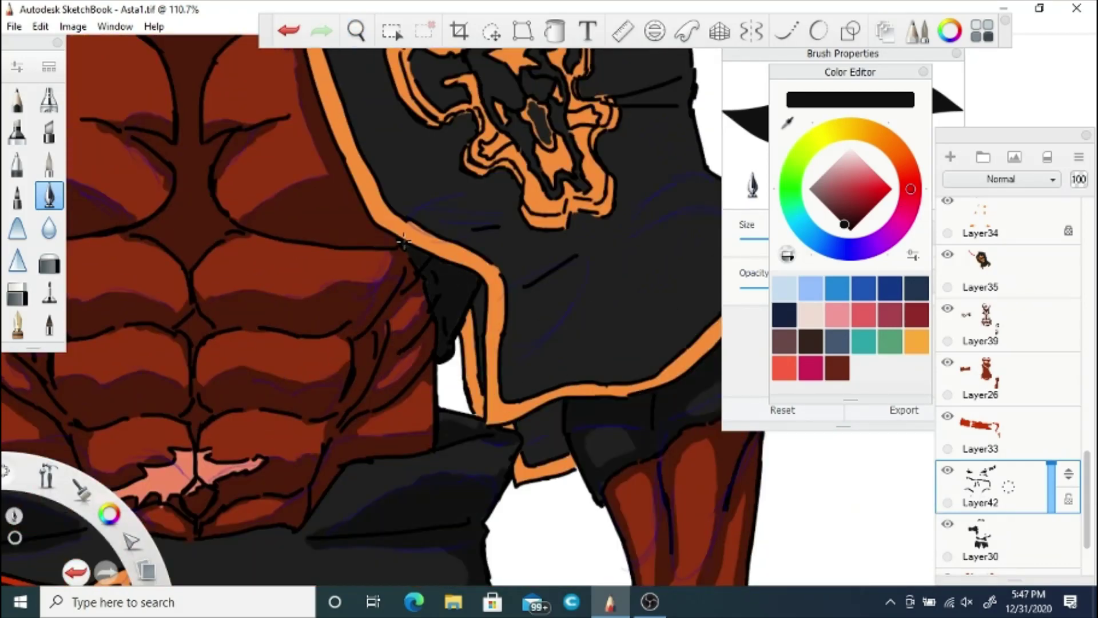
key("space")
left_click_drag(321, 202, 615, 229)
left_click_drag(273, 169, 402, 300)
mouse_move(321, 249)
left_mouse_down()
mouse_move(303, 212)
mouse_move(393, 312)
mouse_move(363, 284)
mouse_move(447, 341)
left_mouse_up()
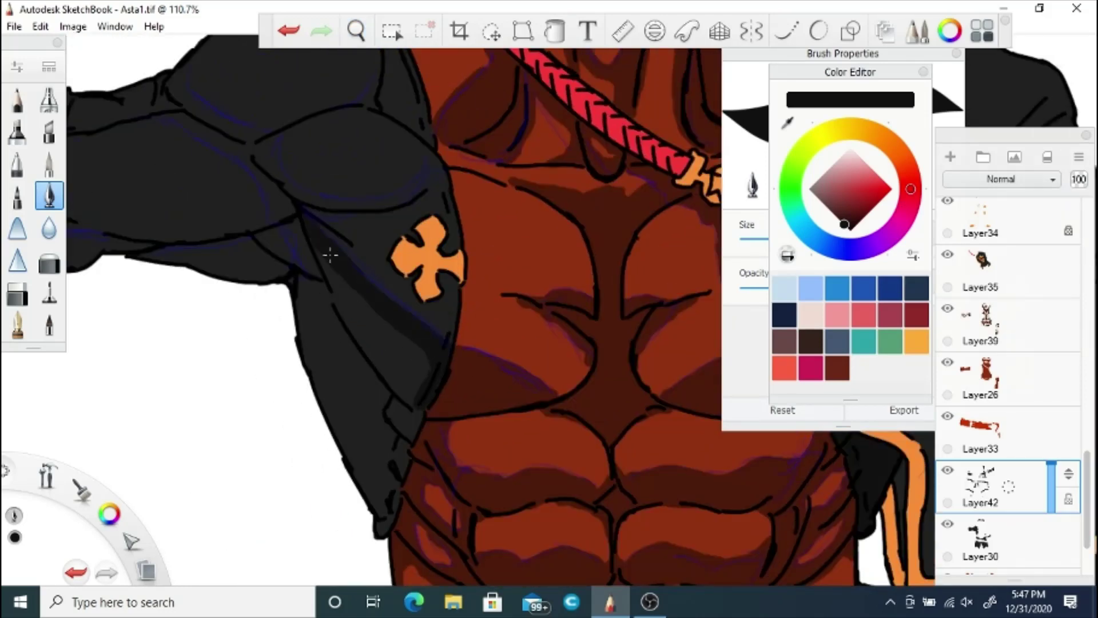
mouse_move(331, 255)
left_mouse_down()
mouse_move(317, 238)
mouse_move(402, 399)
mouse_move(400, 446)
left_mouse_up()
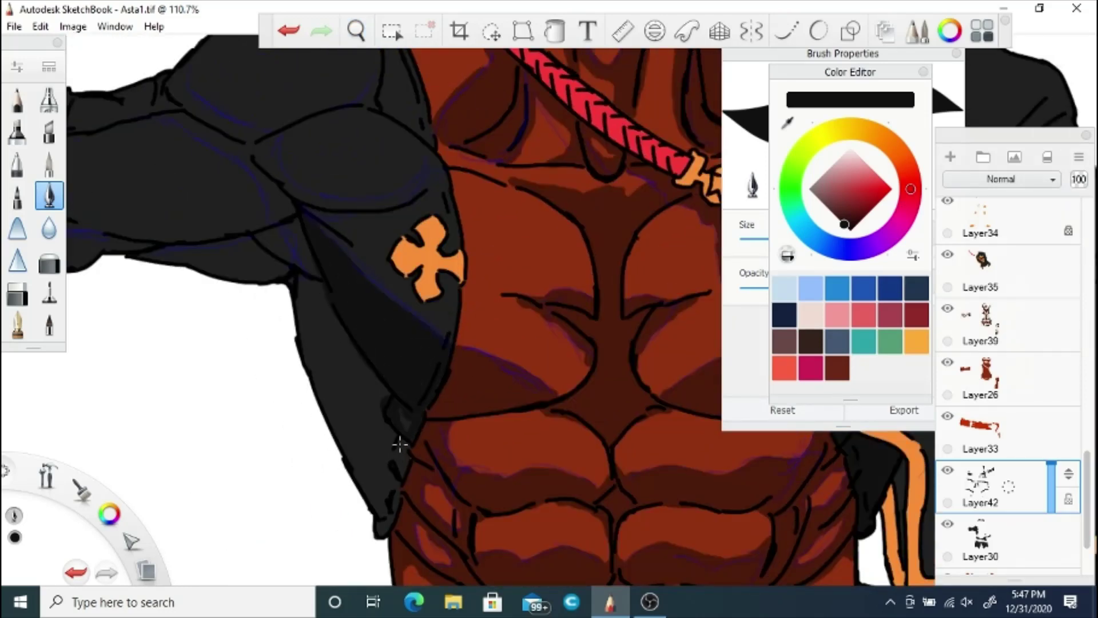
mouse_move(393, 496)
left_mouse_down()
mouse_move(378, 407)
mouse_move(300, 274)
mouse_move(312, 338)
mouse_move(366, 465)
mouse_move(375, 441)
mouse_move(317, 298)
left_mouse_up()
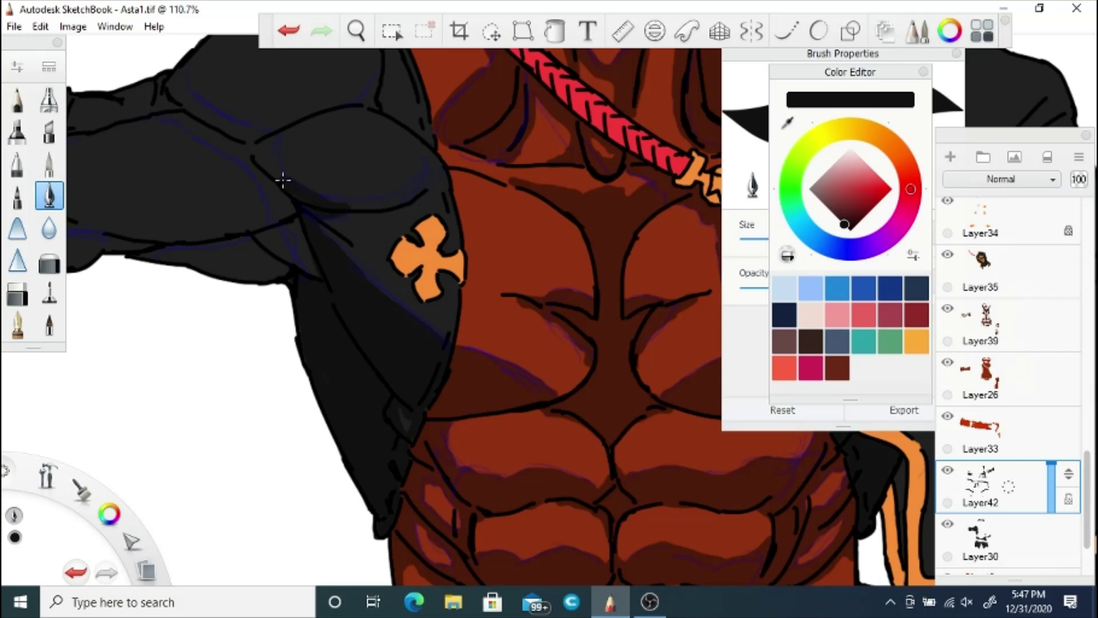
Step: Undo the last stroke and shade around the shoulder and chest bulges of the outstretched arm's sleeve
key("ctrl+z")
mouse_move(189, 77)
left_mouse_down()
mouse_move(182, 94)
mouse_move(238, 127)
left_mouse_up()
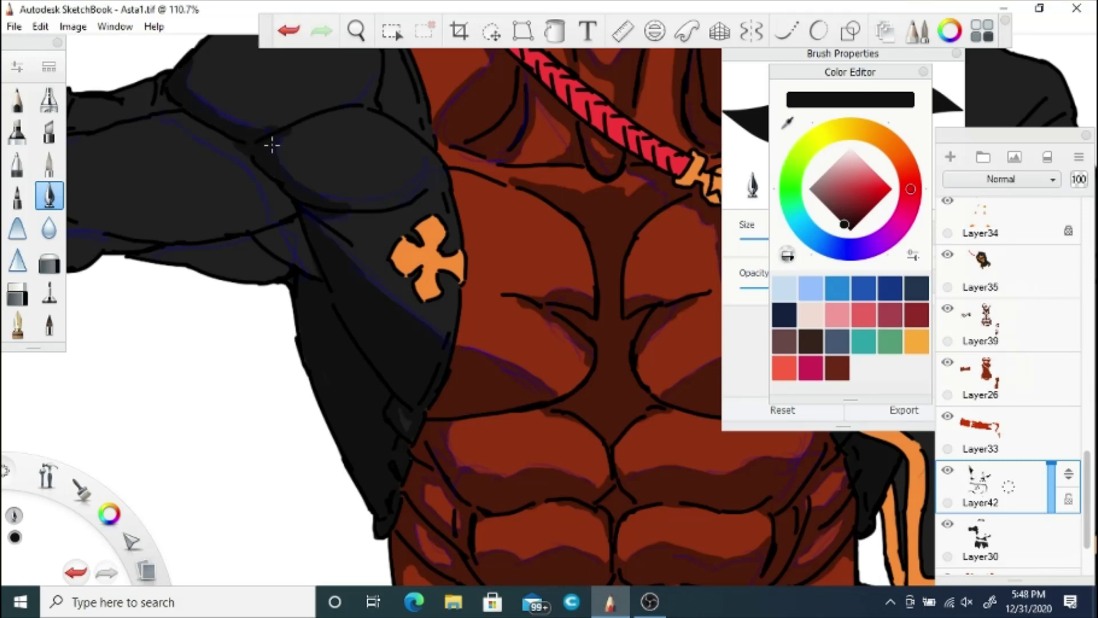
mouse_move(314, 198)
left_mouse_down()
mouse_move(395, 203)
mouse_move(432, 167)
left_mouse_up()
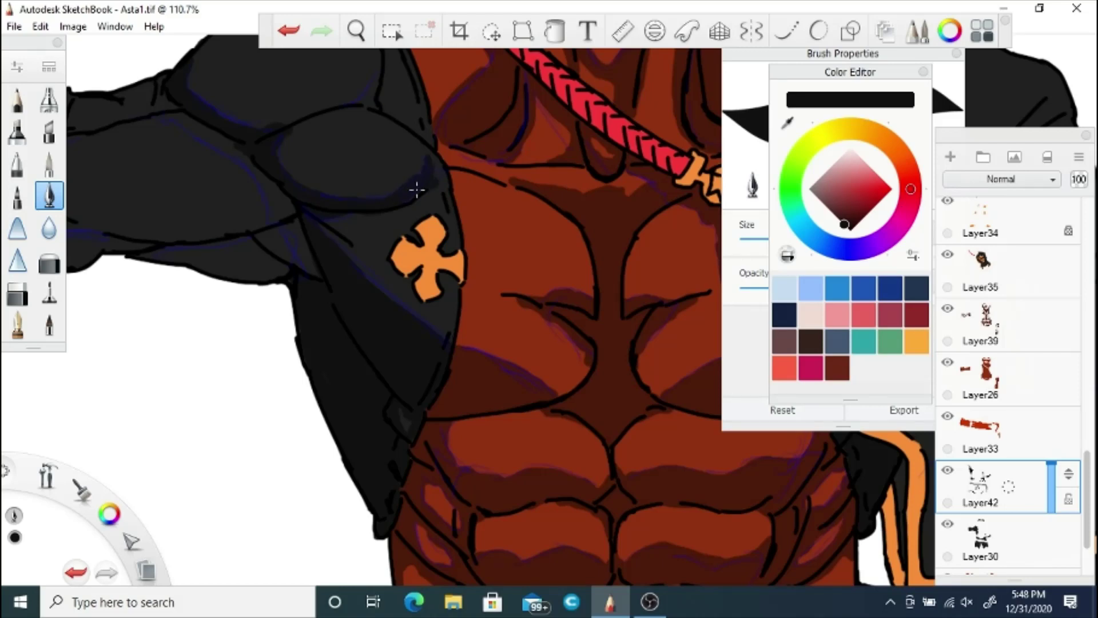
key("space")
left_click_drag(322, 213, 337, 350)
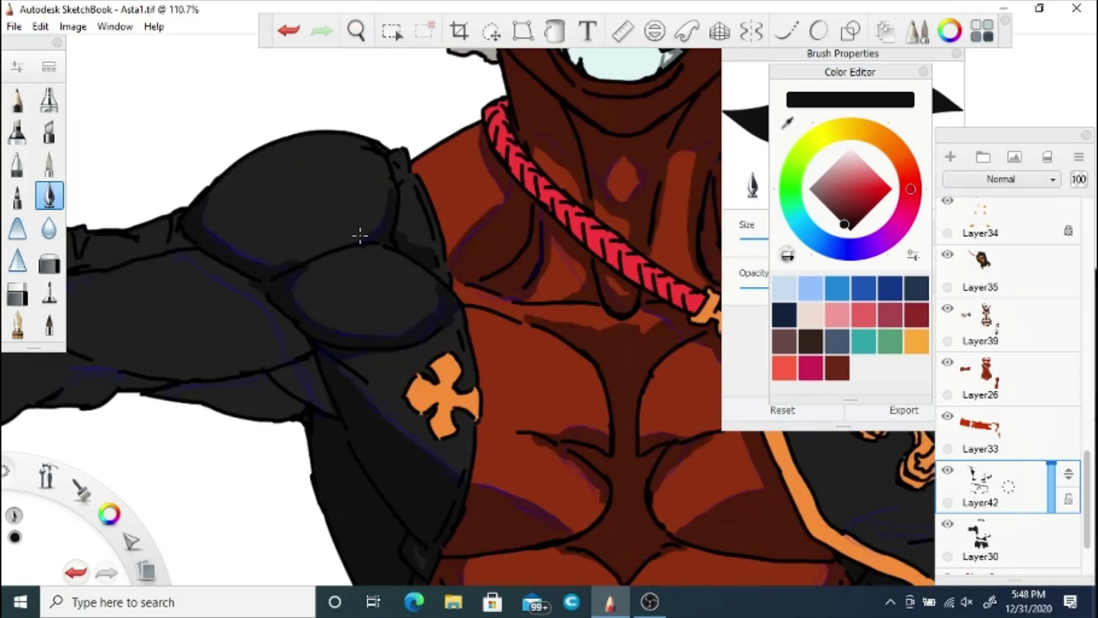
Step: Shade around the upper-arm muscle, the sleeve's underside and the elbow folds of the outstretched arm in near black
key("space")
left_click_drag(235, 257, 396, 198)
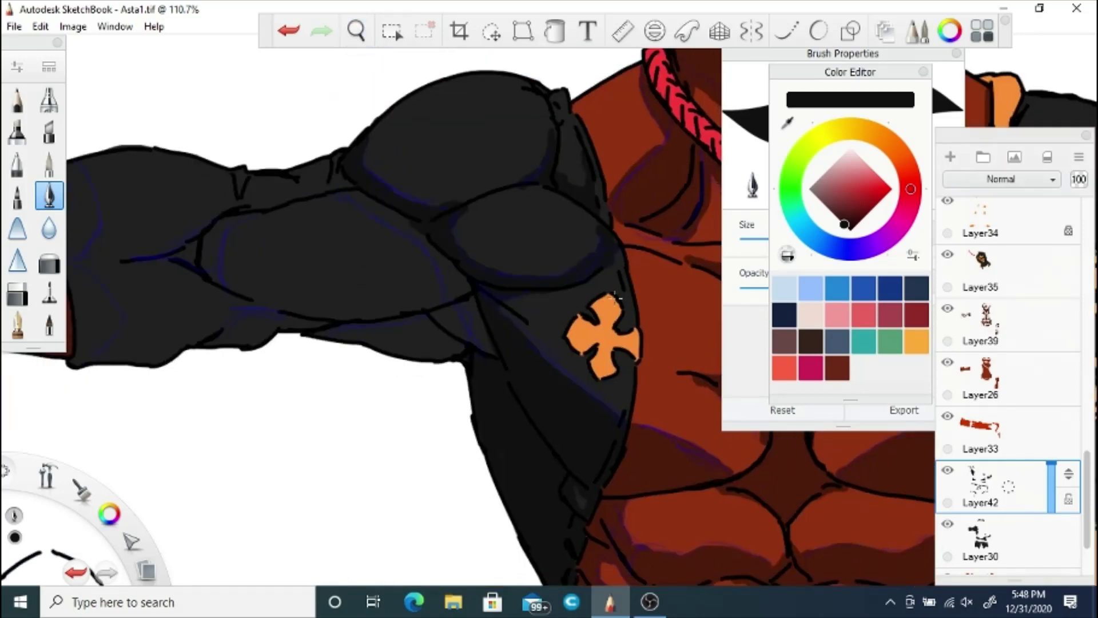
mouse_move(444, 309)
left_mouse_down()
mouse_move(452, 334)
mouse_move(401, 343)
mouse_move(316, 332)
left_mouse_up()
mouse_move(390, 211)
left_mouse_down()
mouse_move(343, 187)
mouse_move(360, 194)
left_mouse_up()
left_click_drag(222, 223, 218, 228)
mouse_move(315, 318)
left_mouse_down()
mouse_move(229, 336)
mouse_move(270, 337)
mouse_move(239, 302)
mouse_move(197, 342)
left_mouse_up()
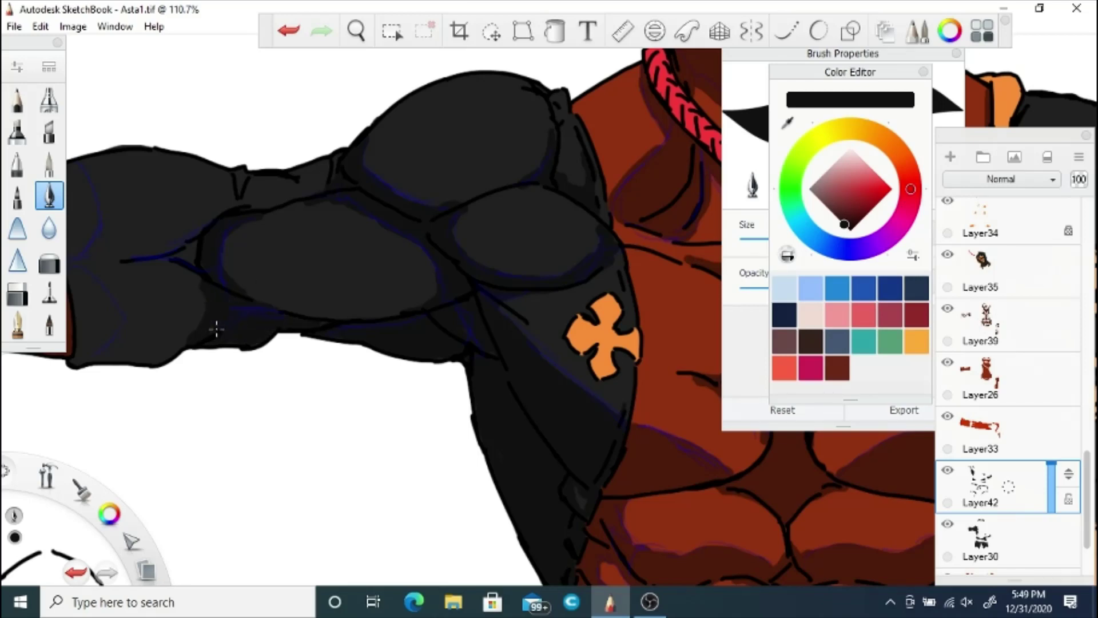
left_click_drag(193, 247, 157, 264)
left_click_drag(201, 312, 129, 263)
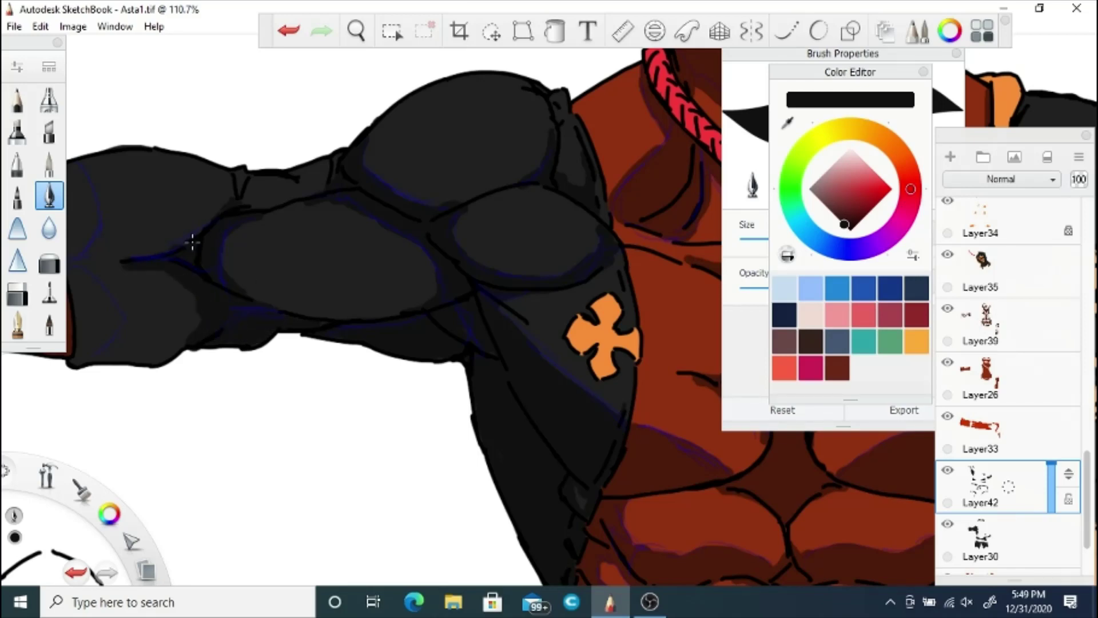
Step: Shade the crease running from the elbow to the cuff of the outstretched arm's sleeve
mouse_move(301, 196)
left_mouse_down()
mouse_move(319, 189)
mouse_move(540, 243)
left_mouse_up()
key("space")
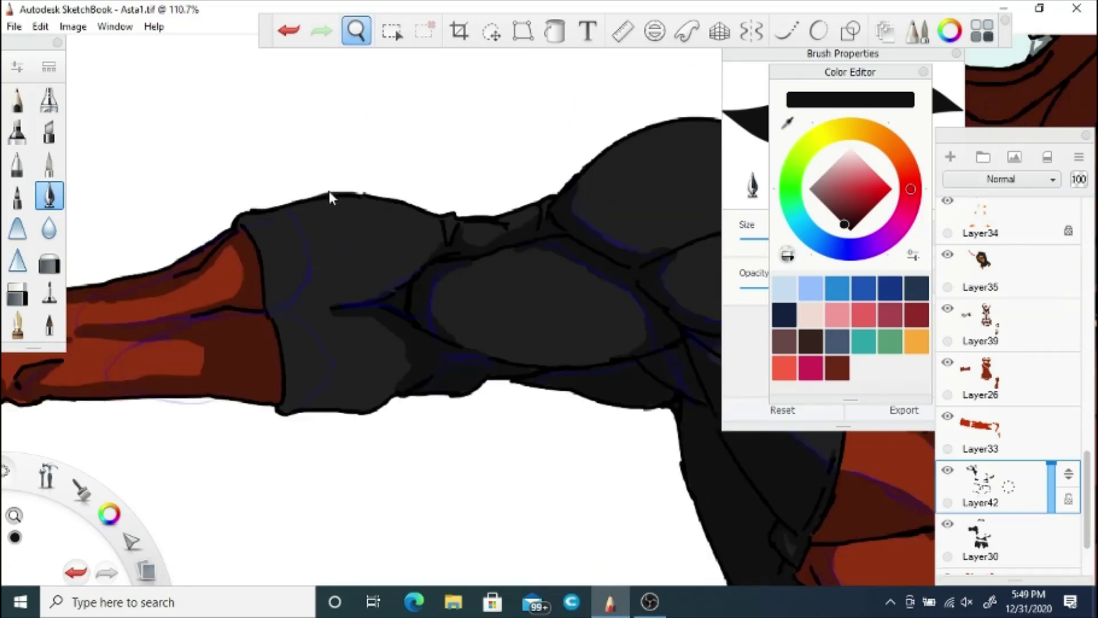
mouse_move(439, 241)
left_mouse_down()
mouse_move(343, 297)
mouse_move(271, 312)
left_mouse_up()
left_click_drag(340, 297, 271, 304)
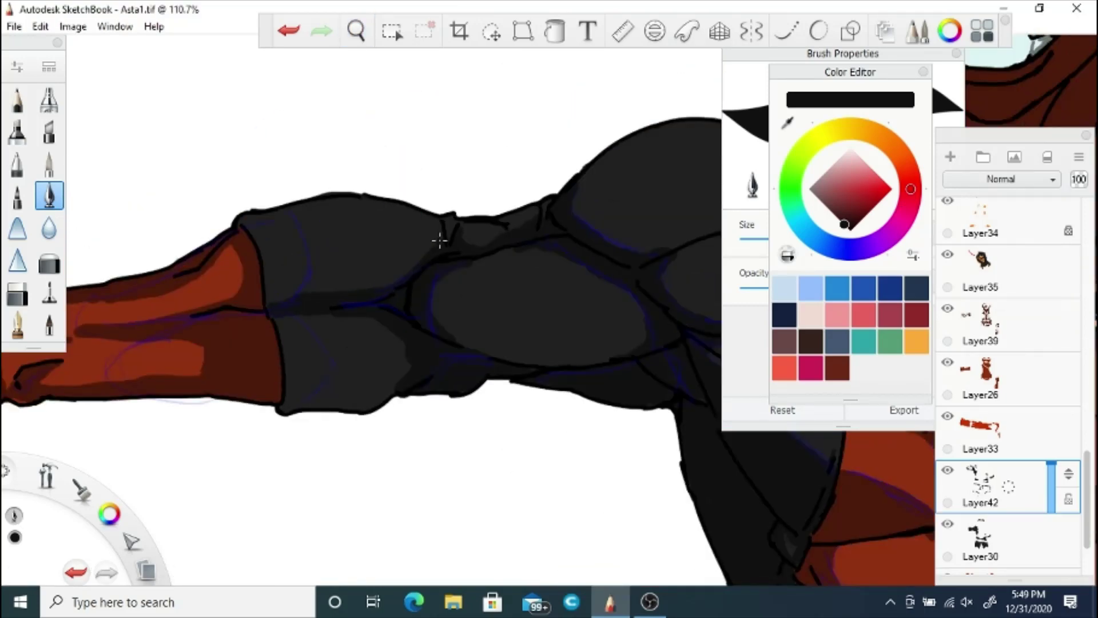
Step: Shade the cuff end of the outstretched arm's sleeve and its lower bulge in near black, leaving lighter centres
mouse_move(299, 217)
left_mouse_down()
mouse_move(303, 292)
mouse_move(272, 215)
mouse_move(272, 300)
mouse_move(238, 212)
left_mouse_up()
left_click_drag(307, 269, 292, 213)
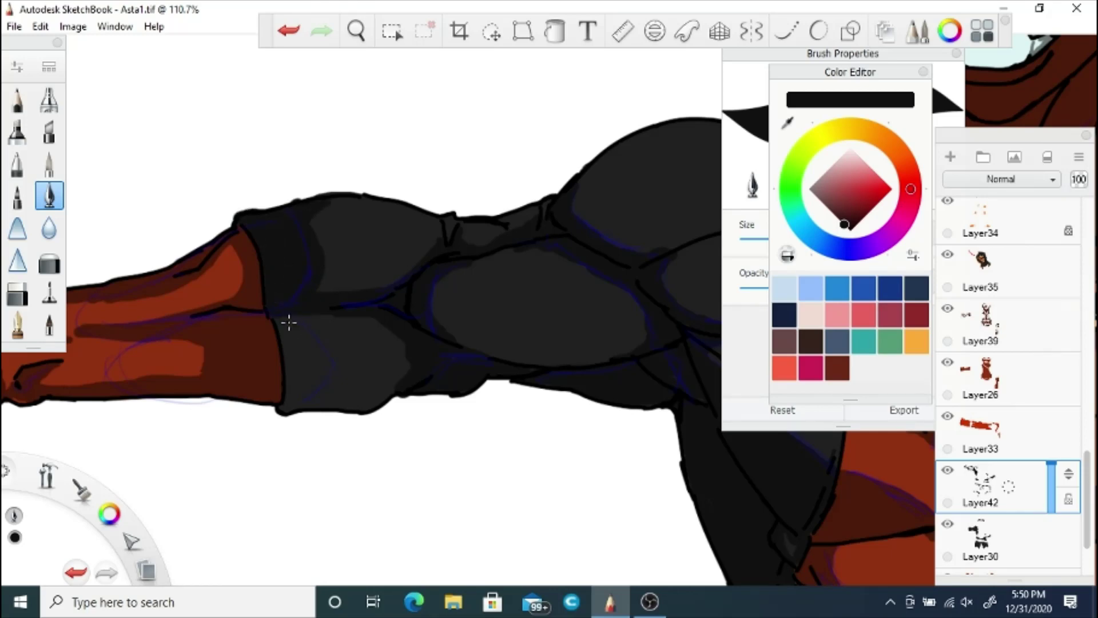
left_click_drag(323, 321, 300, 398)
left_click_drag(304, 338, 283, 380)
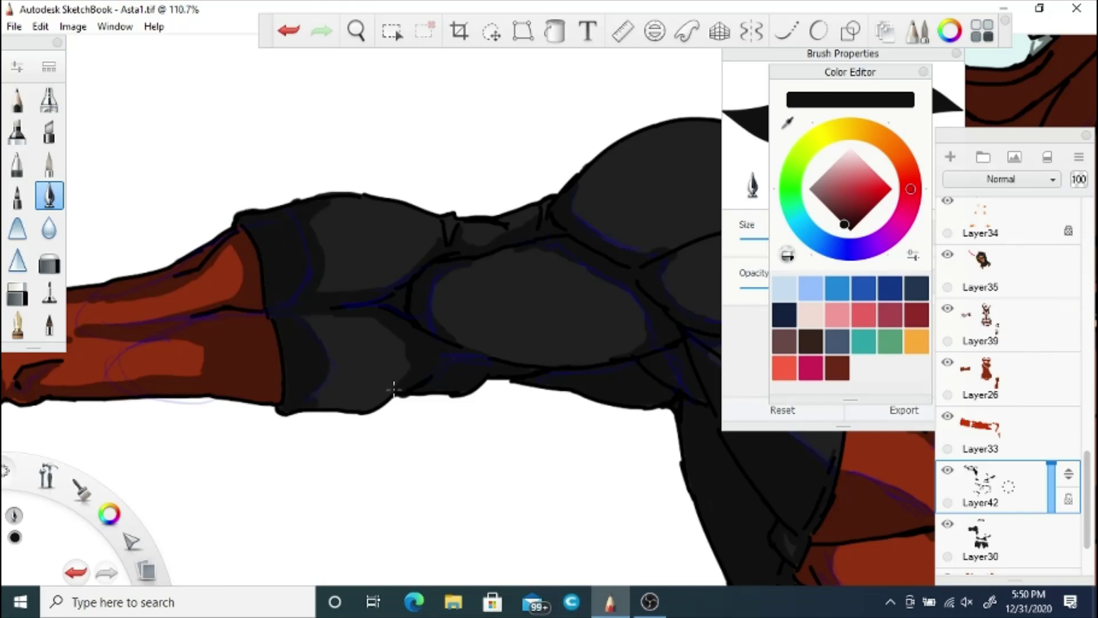
mouse_move(400, 389)
left_mouse_down()
mouse_move(320, 407)
mouse_move(355, 392)
left_mouse_up()
left_click_drag(404, 400, 360, 343)
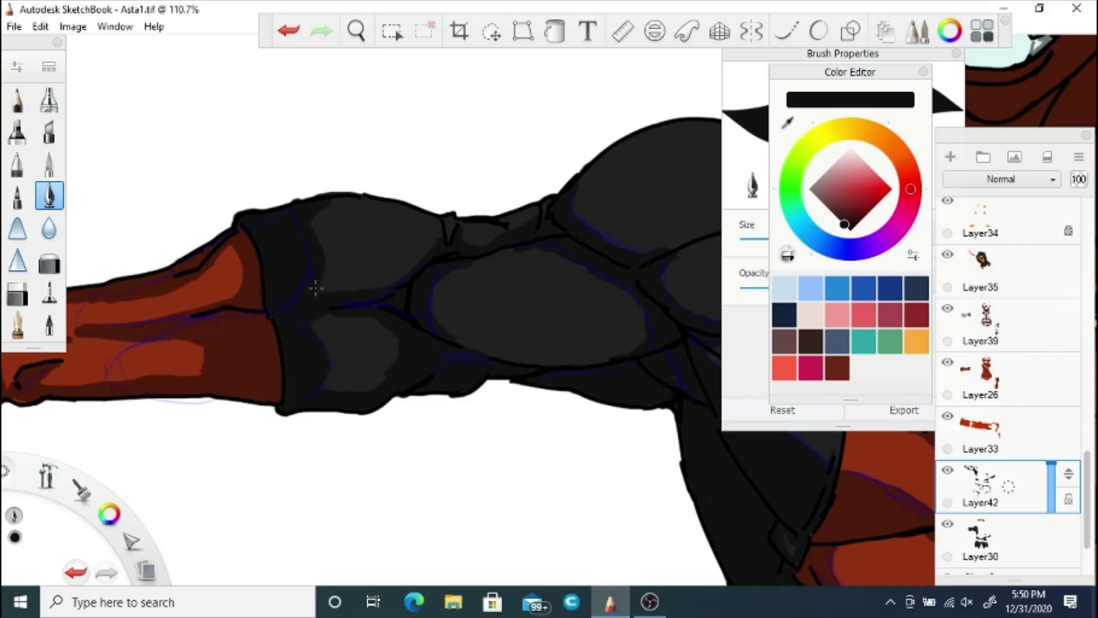
Step: Save the drawing with the new shading on the black clothing
key("e")
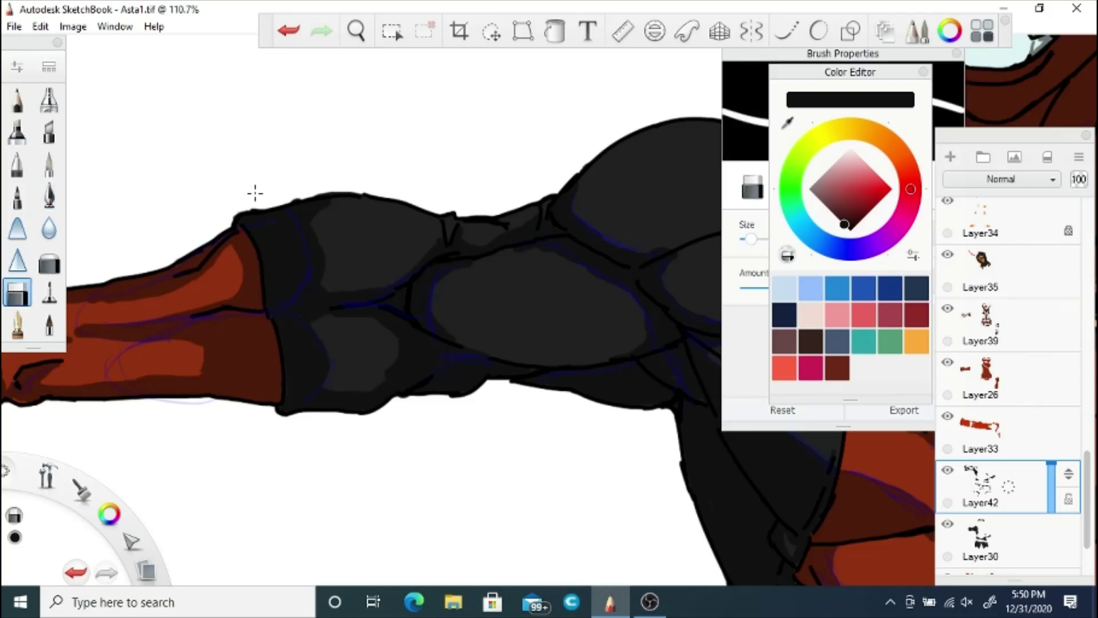
key("space")
left_click_drag(328, 251, 325, 386)
left_click_drag(406, 337, 430, 328)
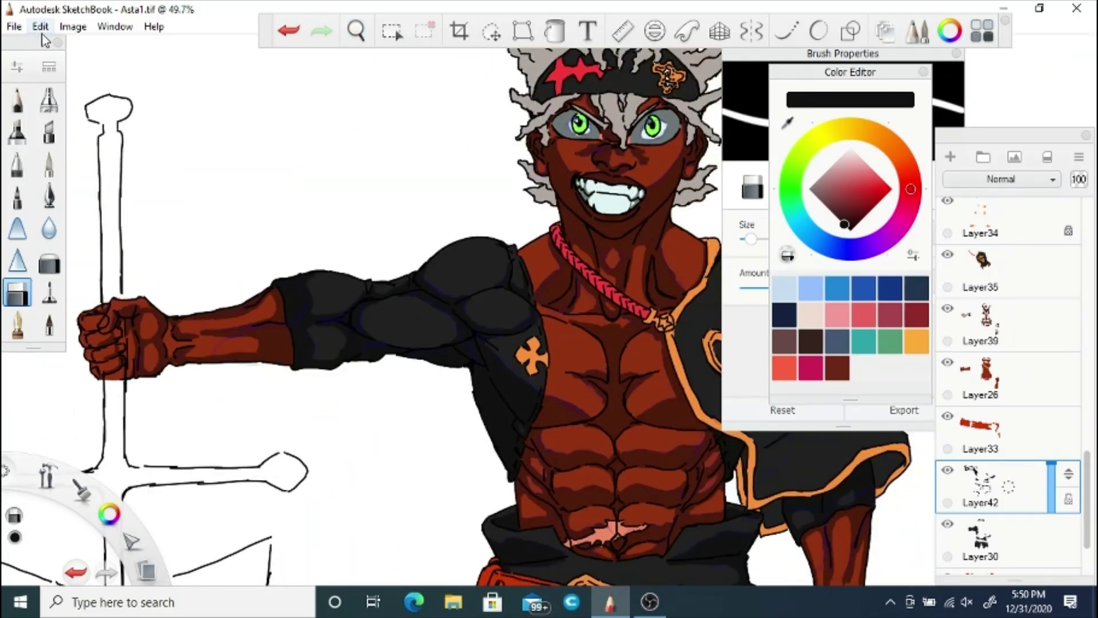
left_click(49, 197)
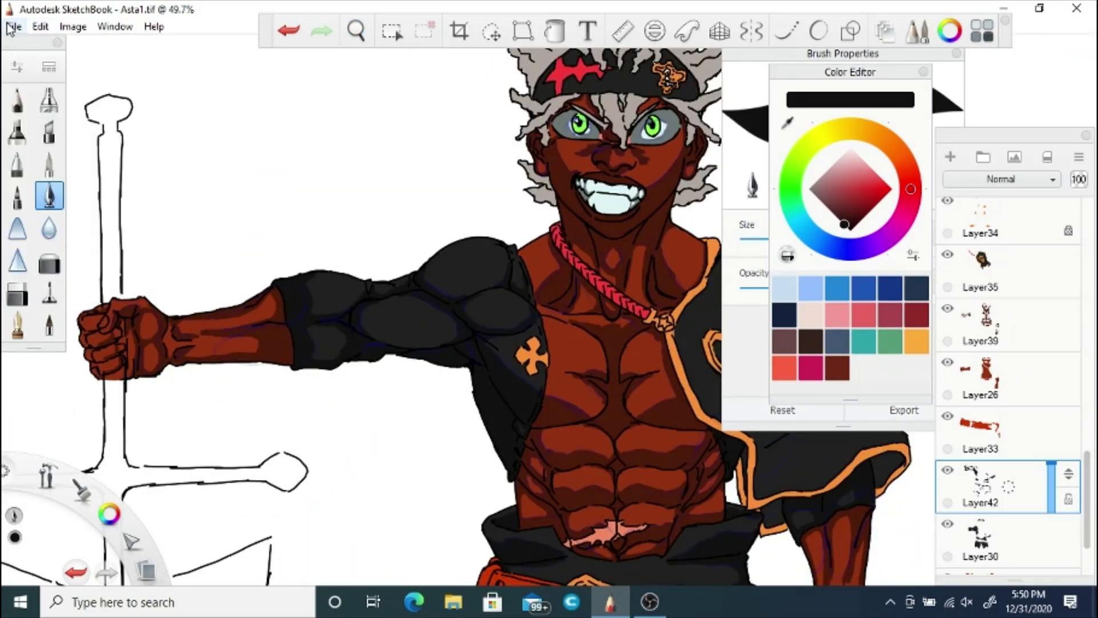
key("ctrl+s")
Step: Add a new layer above the red boots layer and set the brush to a darker shade of the boots' sampled red
key("space")
left_click_drag(446, 395, 314, 303)
left_click_drag(400, 475, 338, 200)
left_click_drag(338, 446, 304, 217)
left_click_drag(326, 335, 400, 338)
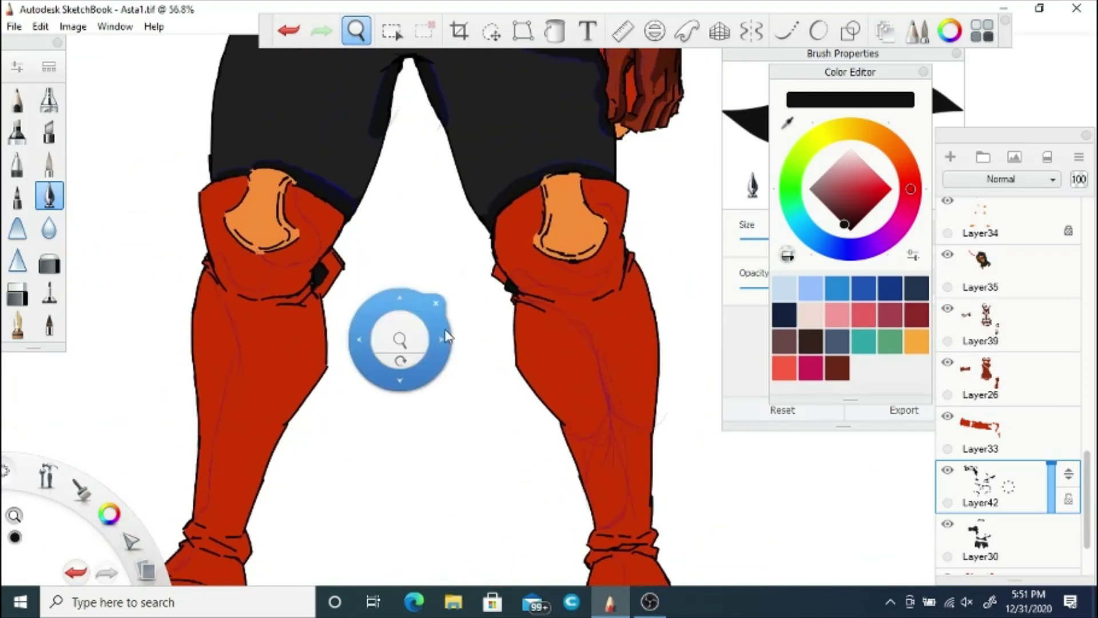
left_click_drag(1088, 484, 1088, 532)
left_click_drag(1009, 492, 1012, 440)
left_click(789, 119)
left_click(628, 286)
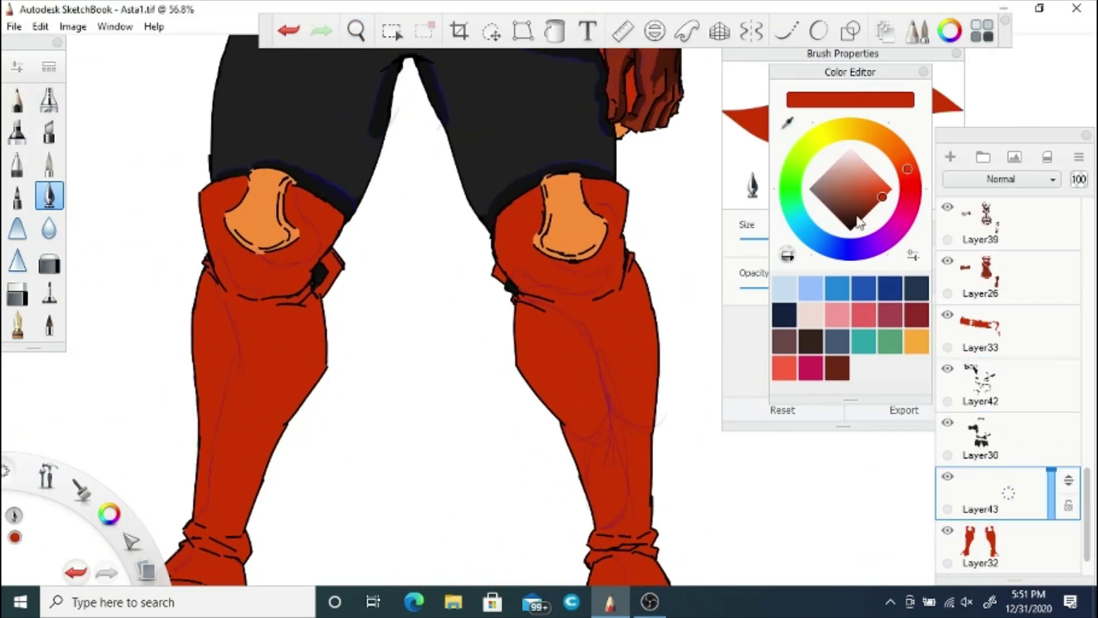
left_click_drag(880, 203, 880, 220)
Step: Shade the left boot's knee section around the orange emblem and along its lower rim in dark red, leaving two lighter patches
key("space")
mouse_move(359, 275)
left_mouse_down()
mouse_move(404, 303)
mouse_move(397, 225)
mouse_move(425, 250)
left_mouse_up()
mouse_move(355, 198)
left_mouse_down()
mouse_move(356, 153)
mouse_move(449, 208)
mouse_move(343, 361)
mouse_move(226, 284)
mouse_move(237, 332)
mouse_move(229, 280)
left_mouse_up()
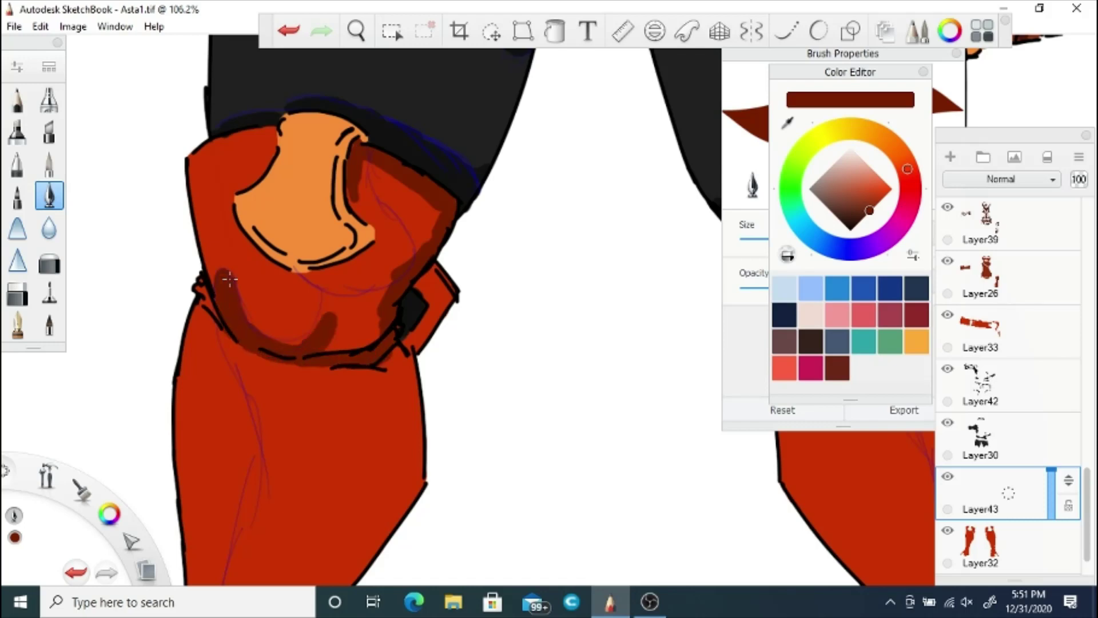
mouse_move(329, 315)
left_mouse_down()
mouse_move(360, 266)
mouse_move(377, 165)
mouse_move(373, 211)
mouse_move(292, 337)
mouse_move(378, 286)
mouse_move(399, 251)
left_mouse_up()
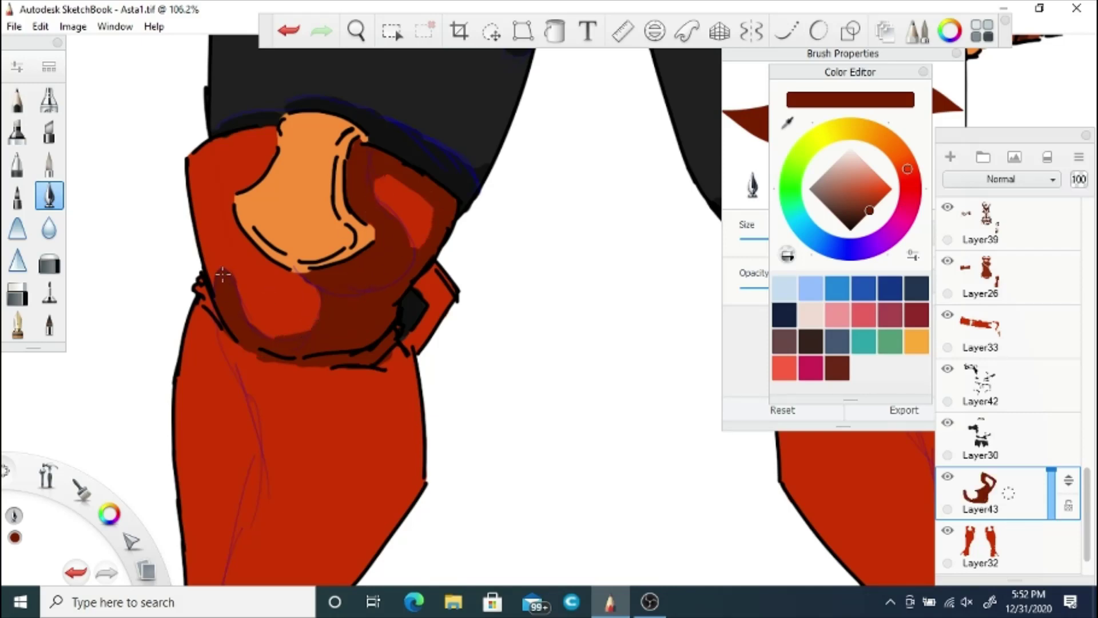
Step: Shade the left boot's knee strap and upper calf in dark red around a light oval, and erase the spill at the strap
key("space")
left_click_drag(351, 368, 418, 260)
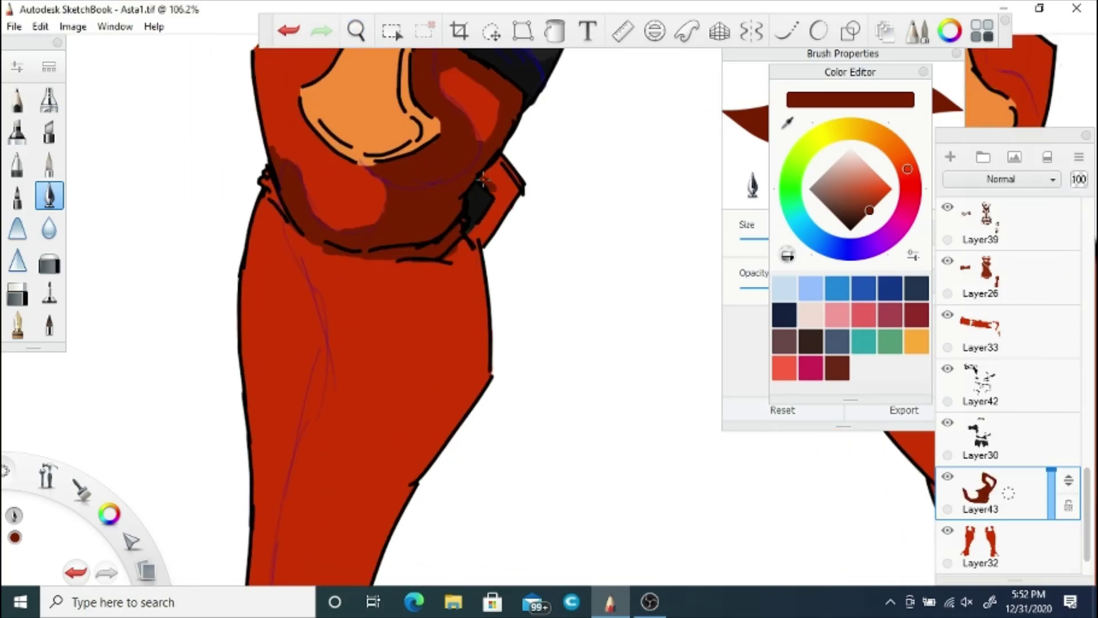
mouse_move(484, 180)
left_mouse_down()
mouse_move(505, 193)
mouse_move(452, 260)
left_mouse_up()
left_click_drag(289, 219, 342, 359)
mouse_move(322, 342)
left_mouse_down()
mouse_move(301, 478)
mouse_move(464, 269)
mouse_move(354, 343)
mouse_move(458, 272)
mouse_move(484, 369)
mouse_move(465, 393)
mouse_move(463, 363)
mouse_move(366, 371)
left_mouse_up()
left_click(19, 293)
left_click_drag(491, 246, 488, 264)
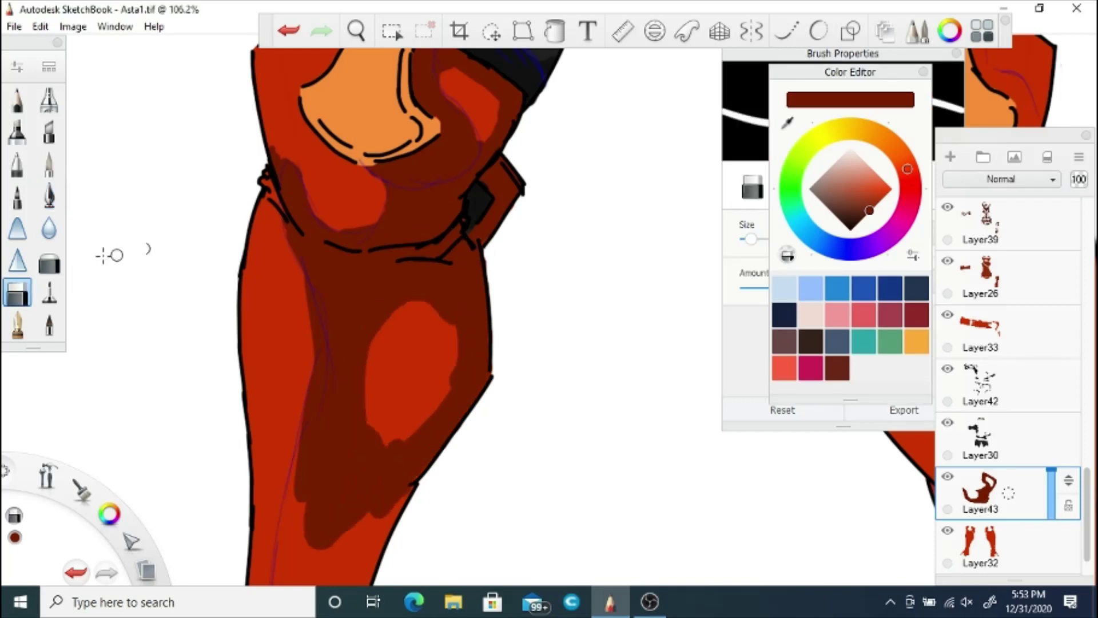
Step: Fill the left boot's lower shin with dark red down to the ankle, leaving a light outer strip, and erase the overflow
left_click(55, 202)
key("space")
left_click_drag(338, 495, 382, 280)
left_click_drag(349, 246, 299, 441)
mouse_move(319, 399)
left_mouse_down()
mouse_move(438, 291)
mouse_move(360, 427)
mouse_move(391, 385)
mouse_move(343, 414)
left_mouse_up()
left_click(18, 294)
left_click_drag(391, 470, 436, 329)
left_click(51, 197)
left_click(17, 294)
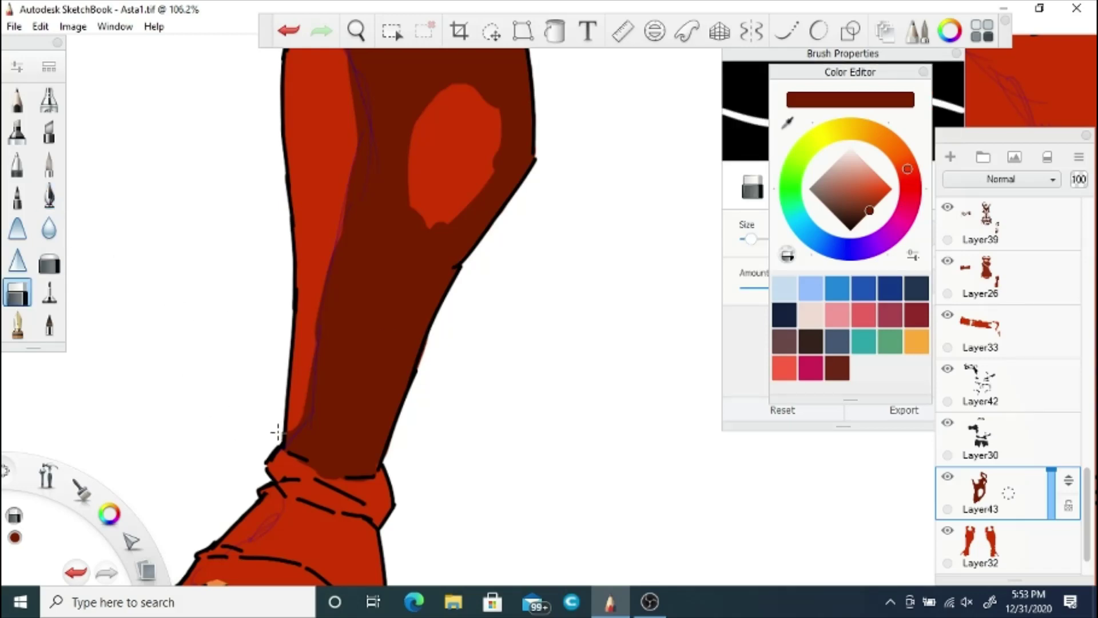
left_click_drag(277, 432, 282, 440)
Step: Extend the dark red shading into the outer crease below the left boot's knee and along the shin's shadow edge
left_click(356, 31)
left_click_drag(349, 294, 332, 287)
left_click_drag(332, 266, 336, 400)
left_click(365, 270)
left_click(50, 196)
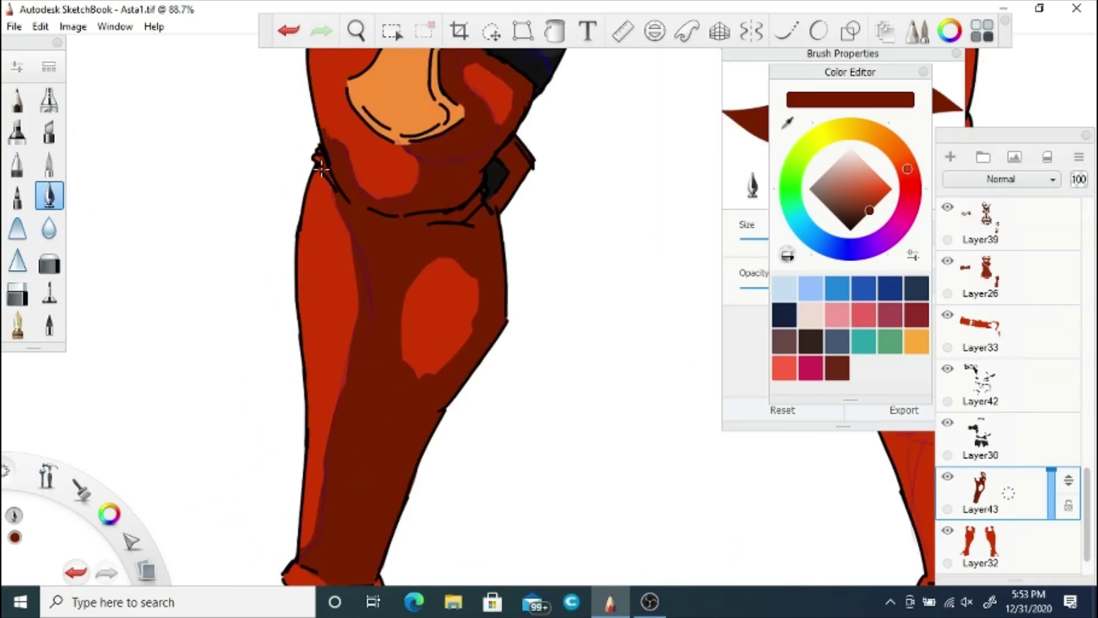
left_click_drag(353, 325, 334, 473)
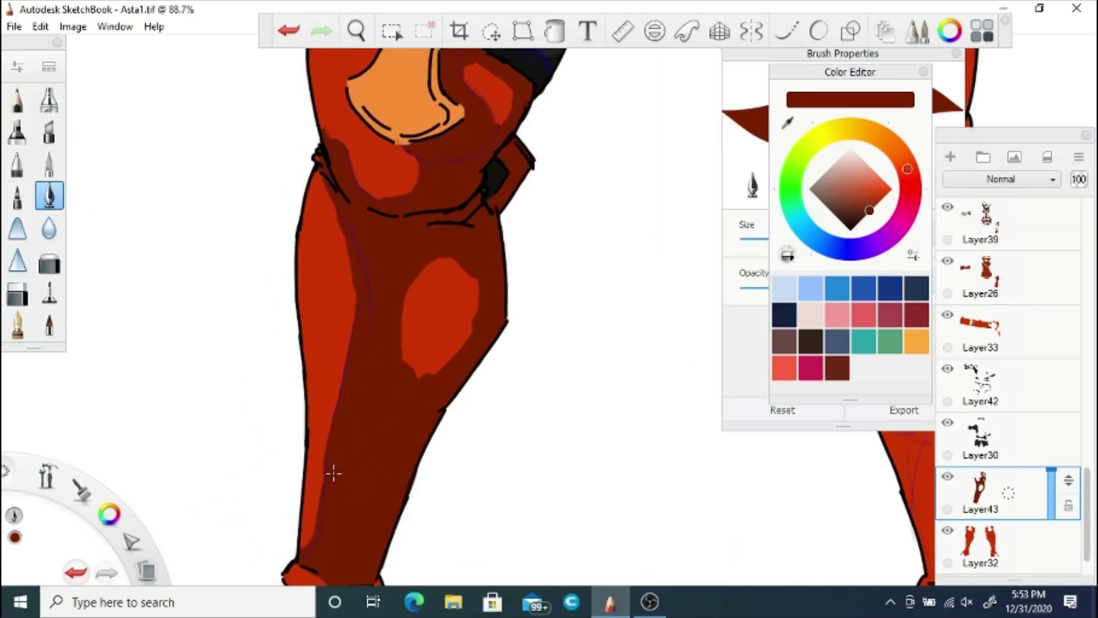
Step: Shade the left boot's ankle folds and the back edge of its heel in dark red
left_click(357, 30)
left_click_drag(324, 395, 364, 103)
left_click_drag(355, 371, 416, 378)
left_click(449, 309)
mouse_move(450, 301)
left_mouse_down()
mouse_move(413, 294)
mouse_move(444, 314)
mouse_move(338, 287)
mouse_move(401, 309)
left_mouse_up()
mouse_move(368, 277)
left_mouse_down()
mouse_move(445, 298)
mouse_move(433, 457)
mouse_move(401, 463)
left_mouse_up()
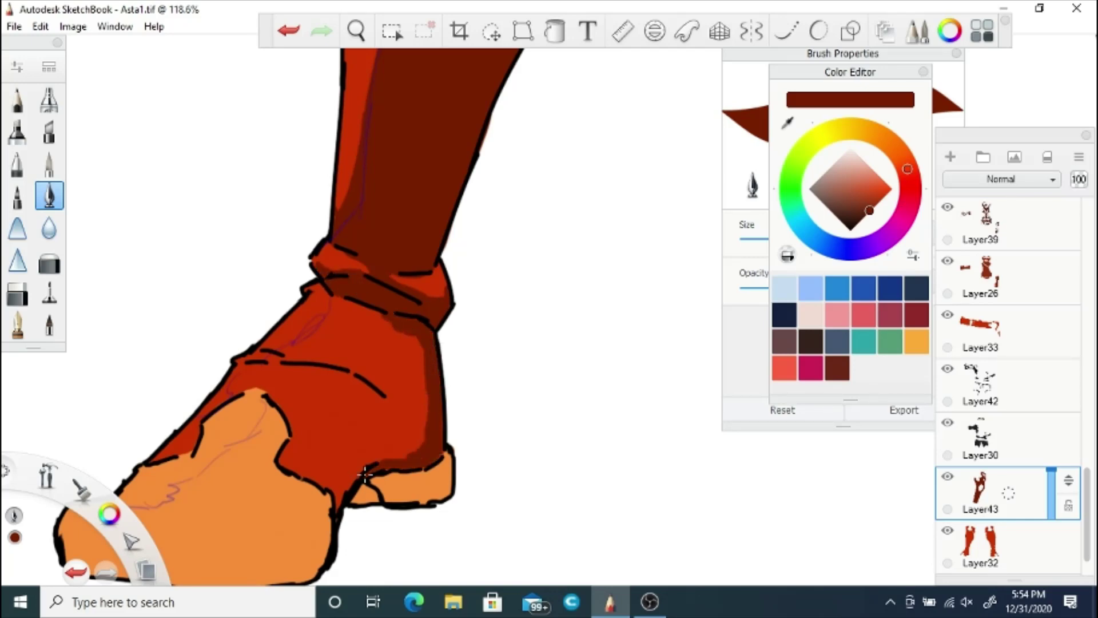
Step: Shade the left boot's foot below the ankle around the instep crease and the orange toe cap in dark red
left_click_drag(246, 370, 382, 388)
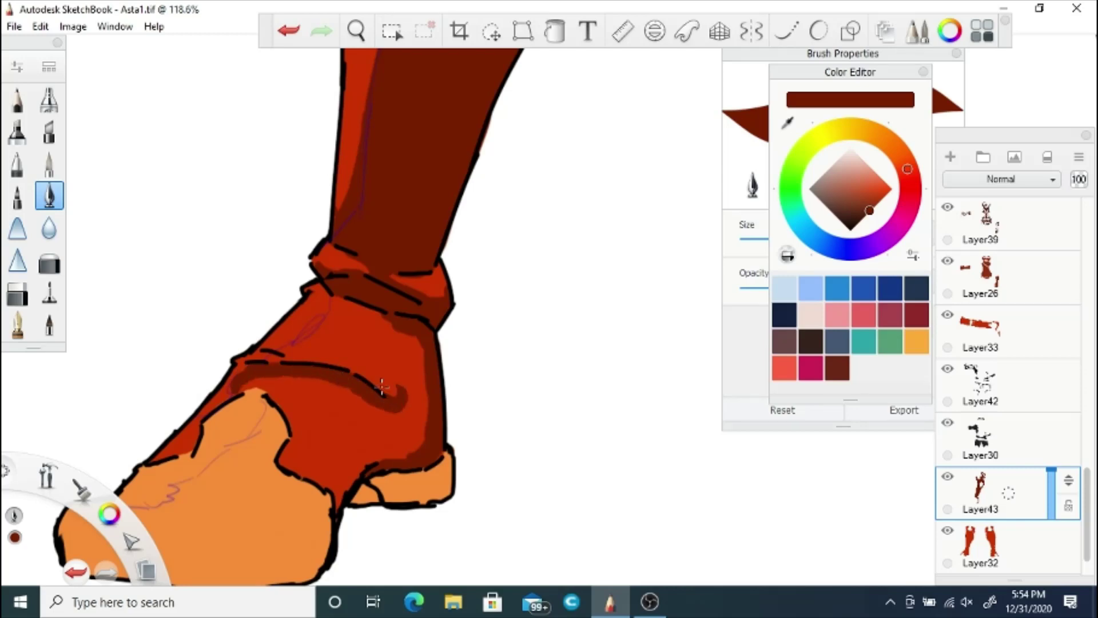
mouse_move(278, 353)
left_mouse_down()
mouse_move(333, 309)
mouse_move(422, 349)
mouse_move(412, 454)
mouse_move(439, 448)
mouse_move(369, 470)
mouse_move(281, 459)
left_mouse_up()
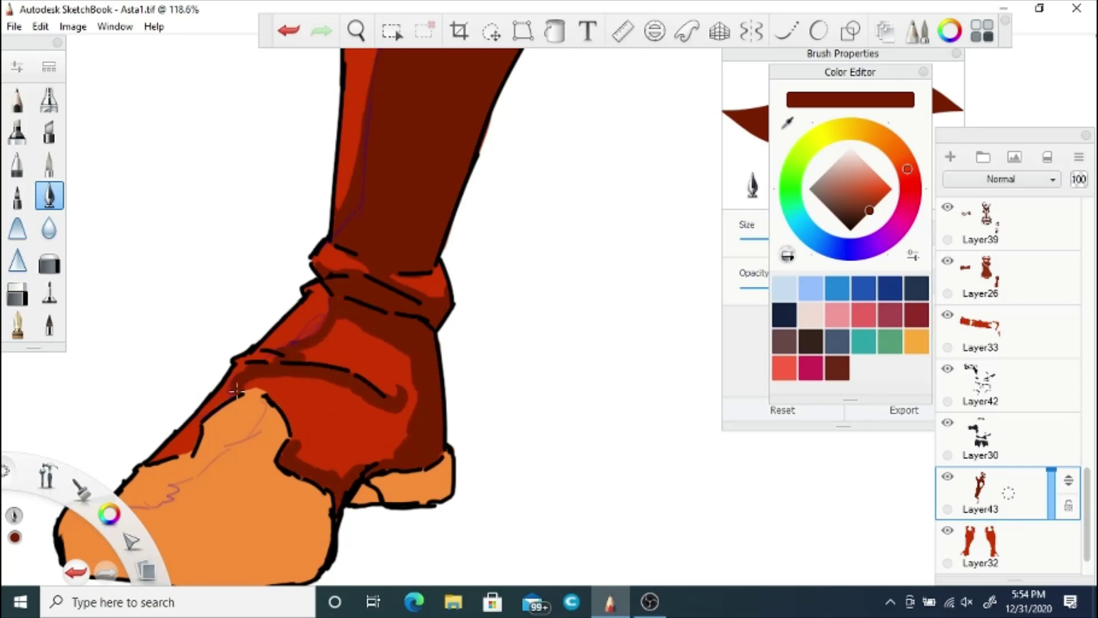
mouse_move(246, 382)
left_mouse_down()
mouse_move(289, 415)
mouse_move(409, 401)
mouse_move(366, 354)
mouse_move(317, 341)
left_mouse_up()
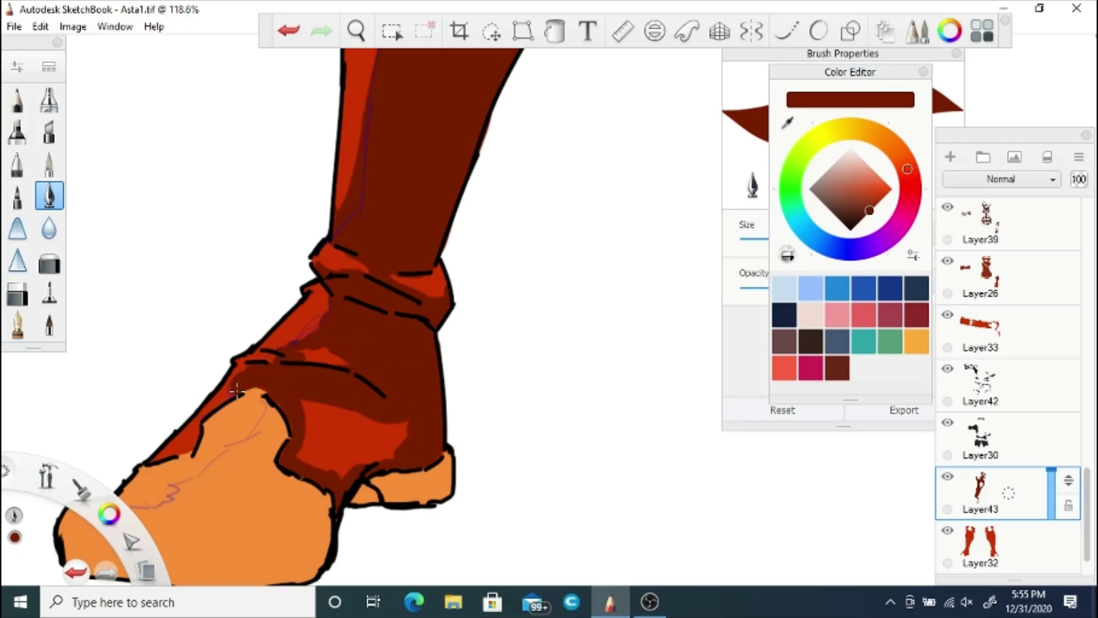
mouse_move(406, 419)
left_mouse_down()
mouse_move(352, 466)
mouse_move(360, 414)
mouse_move(303, 446)
mouse_move(289, 424)
left_mouse_up()
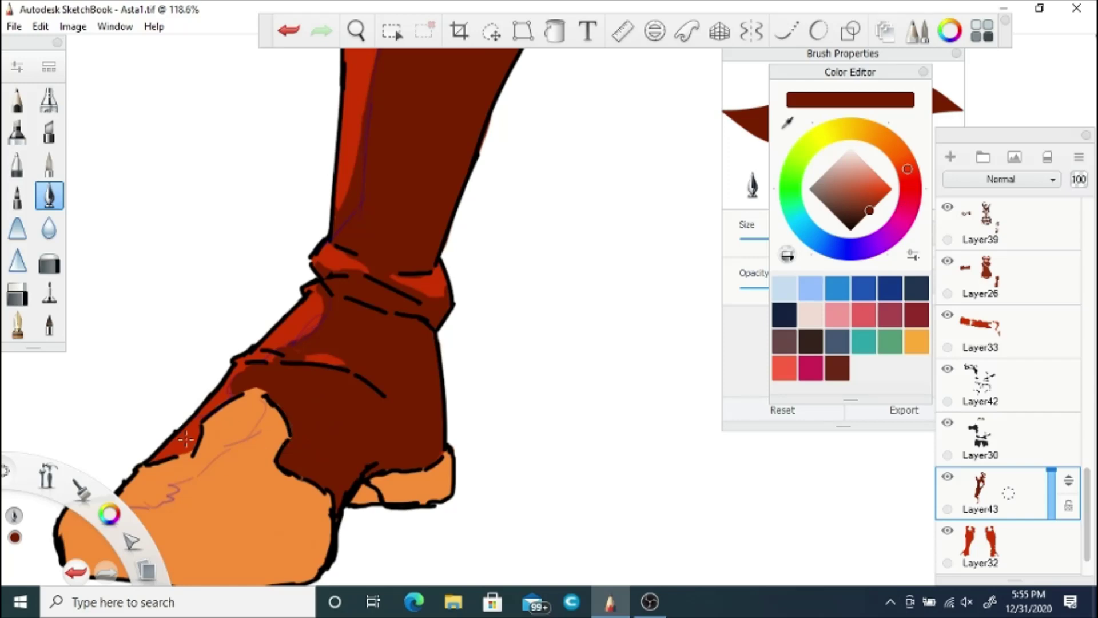
left_click_drag(185, 438, 198, 427)
Step: Outline the right boot's foot shadow in dark red from the ankle down the instep and along the orange toe cap
left_click(355, 32)
mouse_move(549, 321)
left_mouse_down()
mouse_move(436, 410)
mouse_move(309, 373)
mouse_move(433, 449)
mouse_move(316, 366)
left_mouse_up()
left_click_drag(316, 367, 354, 389)
left_click(389, 351)
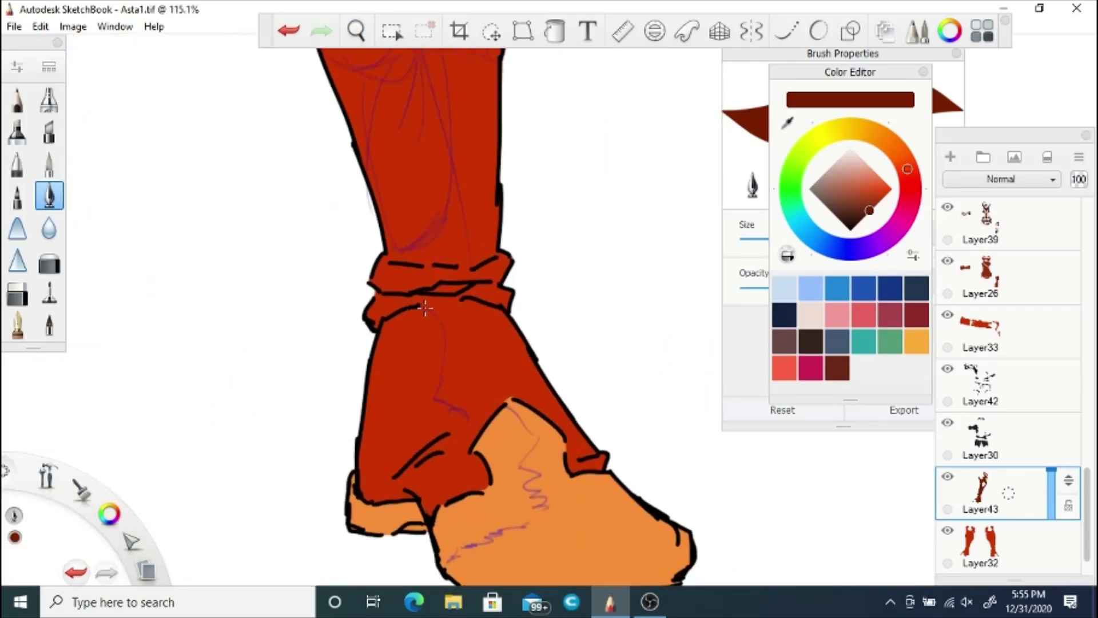
mouse_move(423, 309)
left_mouse_down()
mouse_move(384, 332)
mouse_move(421, 308)
mouse_move(445, 325)
mouse_move(445, 379)
mouse_move(467, 421)
mouse_move(463, 411)
mouse_move(509, 394)
mouse_move(578, 436)
mouse_move(599, 464)
left_mouse_up()
key("e")
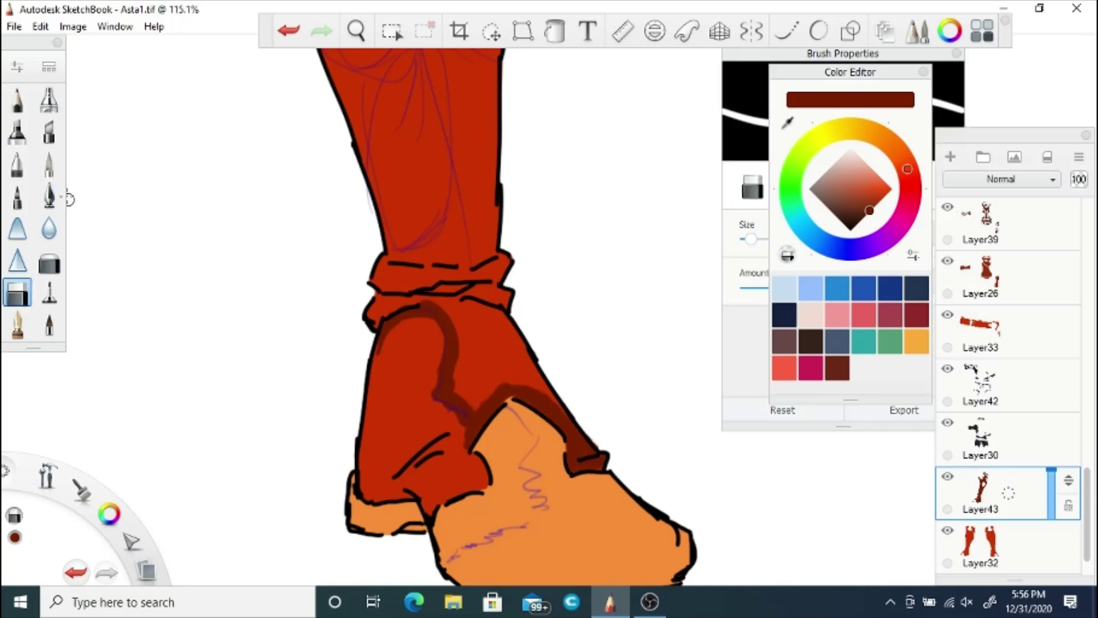
left_click(49, 196)
Step: Fill the right boot's instep shadow with dark red, erase the overflow below the ankle, and start shading the heel side
mouse_move(456, 385)
left_mouse_down()
mouse_move(543, 389)
mouse_move(513, 321)
mouse_move(456, 385)
mouse_move(441, 303)
mouse_move(451, 289)
mouse_move(431, 292)
left_mouse_up()
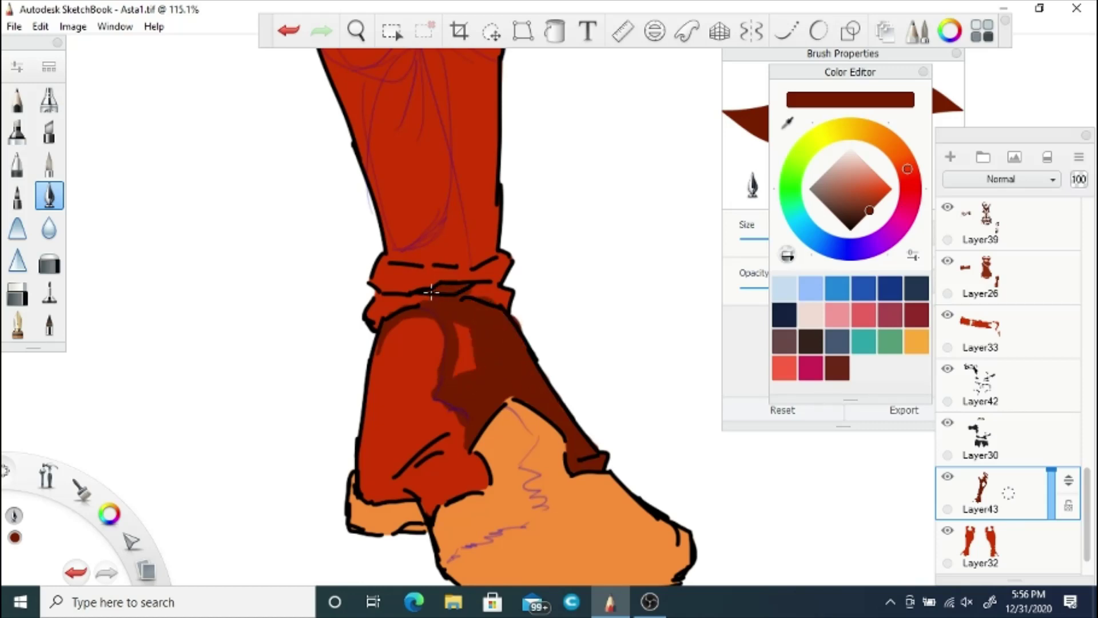
left_click_drag(459, 329, 469, 370)
left_click(17, 295)
left_click_drag(475, 291, 522, 329)
left_click(49, 197)
left_click_drag(375, 366, 380, 342)
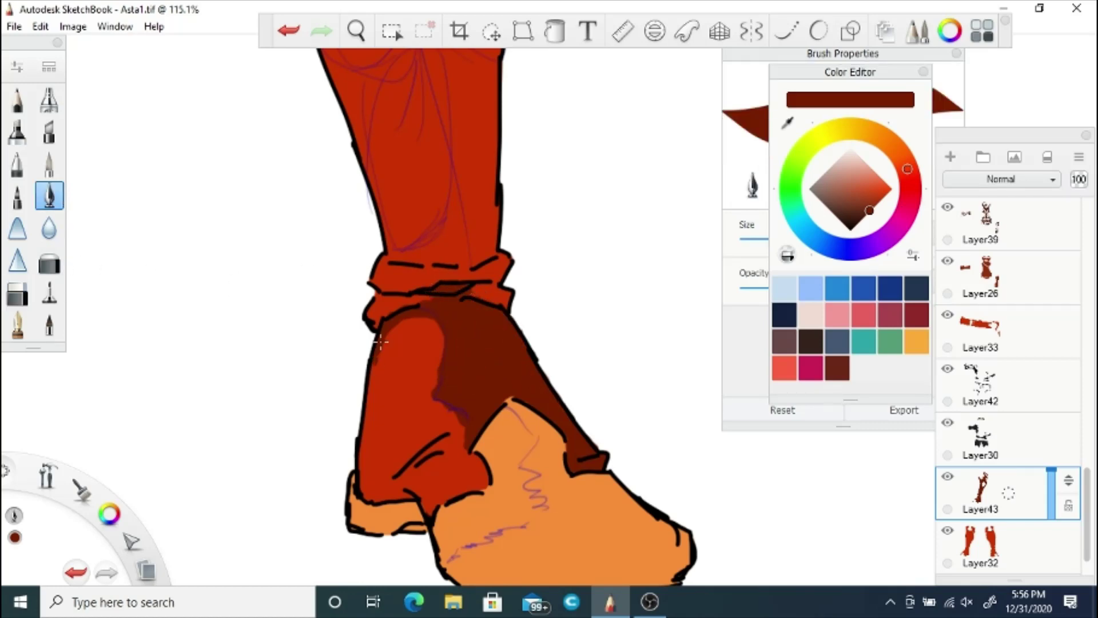
Step: Shade the right boot's ankle folds, back edge, and the folds above its heel in dark red
mouse_move(504, 267)
left_mouse_down()
mouse_move(471, 281)
mouse_move(389, 251)
mouse_move(470, 266)
left_mouse_up()
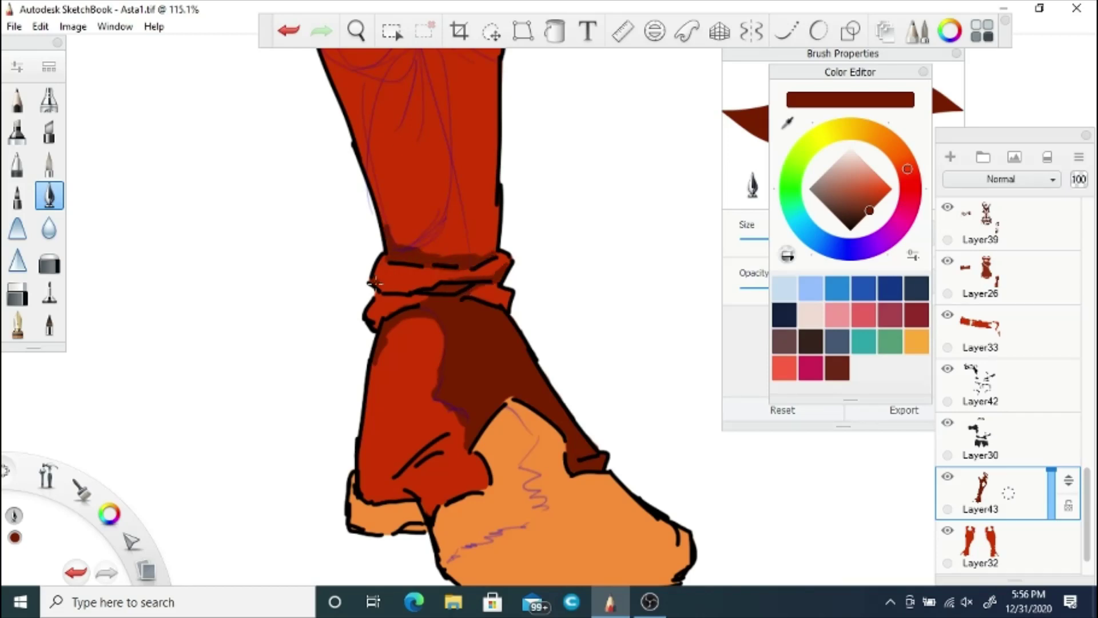
left_click_drag(395, 326, 371, 401)
left_click_drag(391, 346, 440, 320)
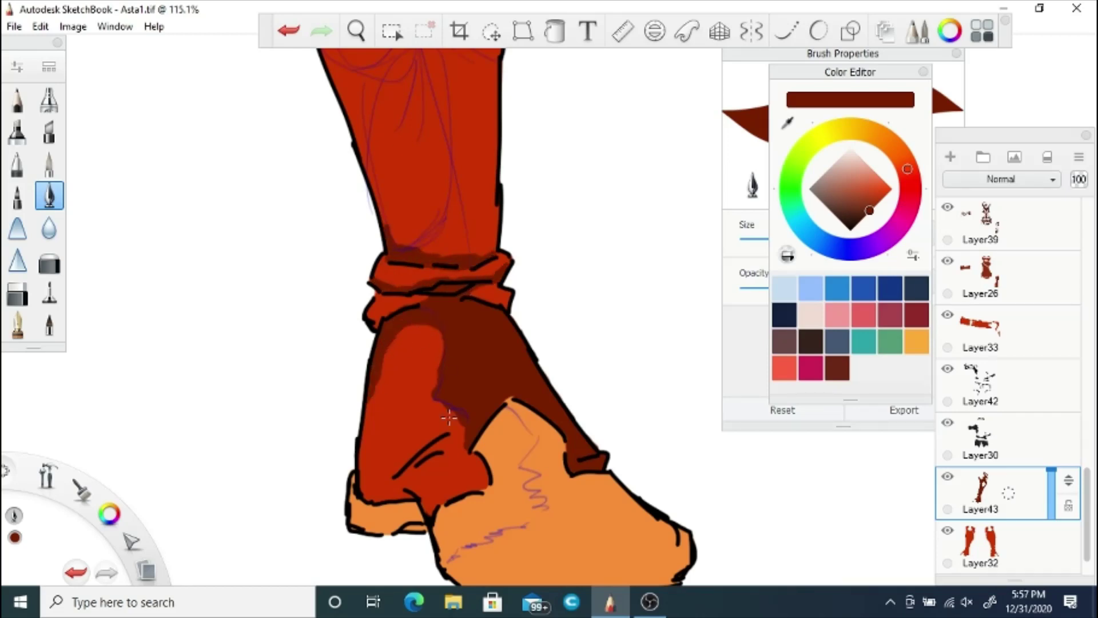
left_click_drag(419, 466, 438, 457)
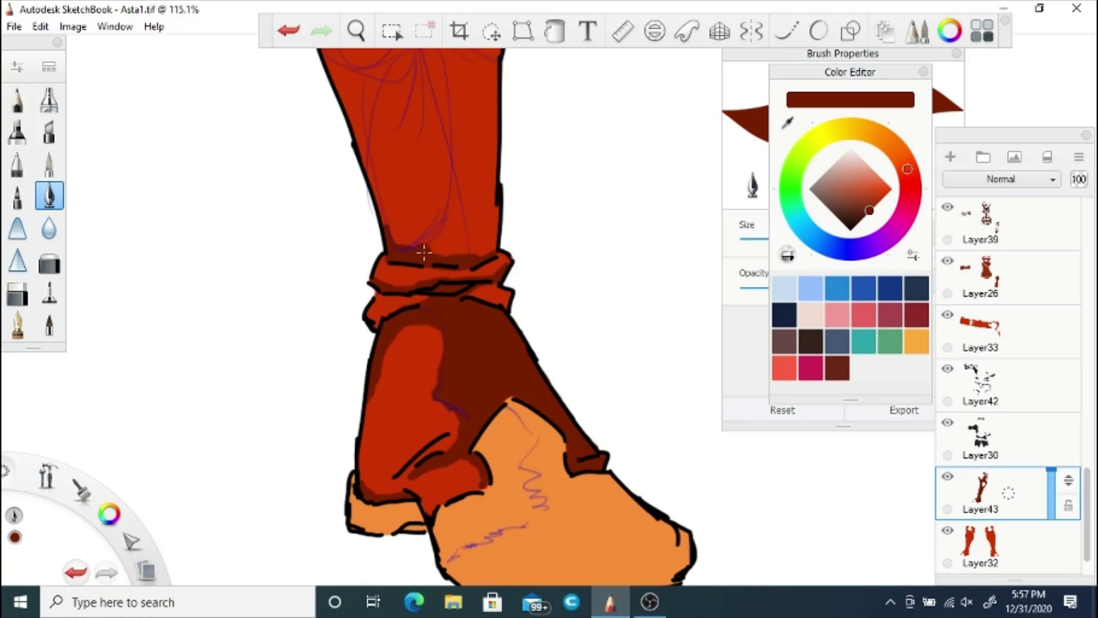
left_click_drag(424, 252, 465, 207)
Step: Shade the right boot's calf crease and fill its lower shin with dark red down to the ankle folds
key("space")
left_click_drag(357, 194, 329, 229)
left_click_drag(364, 115, 358, 170)
mouse_move(281, 139)
left_mouse_down()
mouse_move(366, 184)
mouse_move(352, 179)
mouse_move(371, 235)
mouse_move(327, 295)
mouse_move(351, 328)
mouse_move(368, 409)
left_mouse_up()
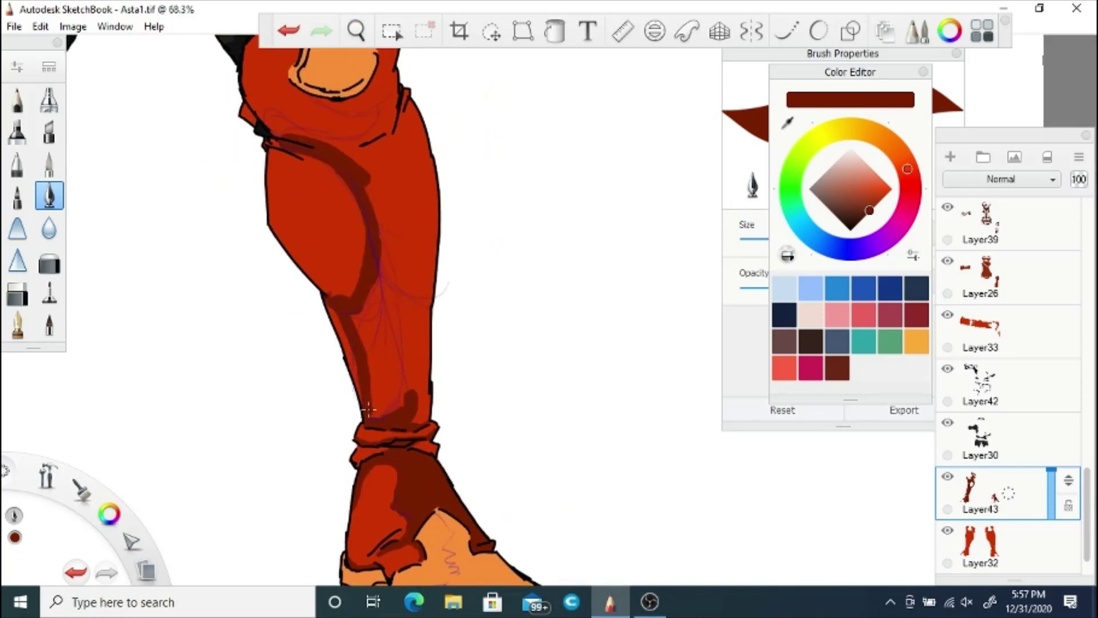
mouse_move(331, 303)
left_mouse_down()
mouse_move(395, 378)
mouse_move(372, 303)
mouse_move(423, 412)
mouse_move(406, 416)
mouse_move(424, 406)
left_mouse_up()
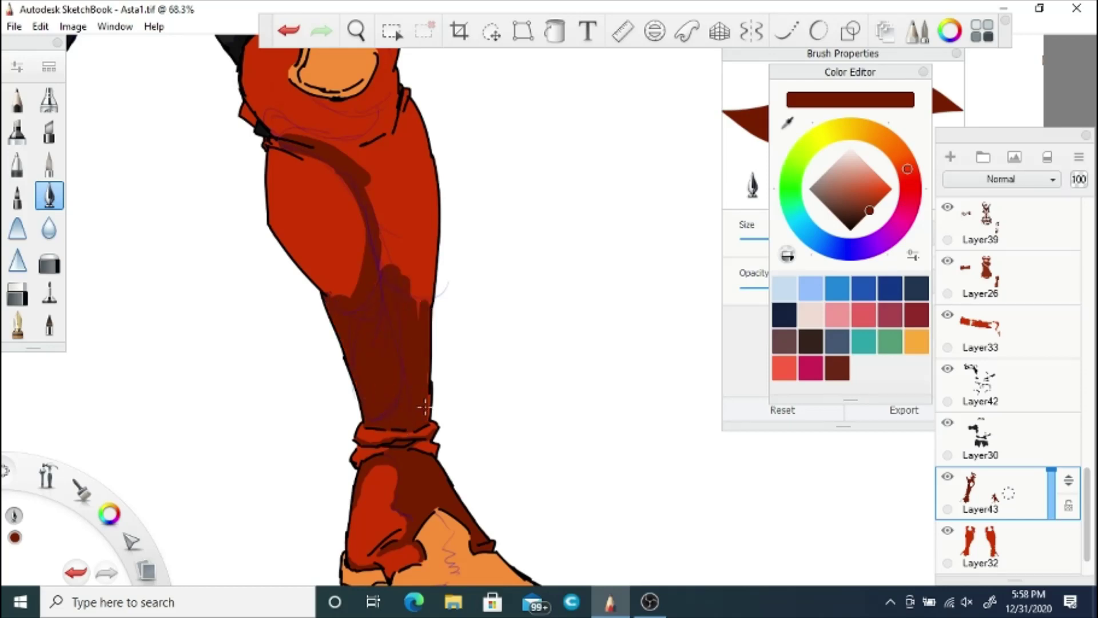
Step: Erase the shading overflow on the right boot's lower shin and extend the dark red up its outer side
key("space")
left_click_drag(368, 337, 460, 393)
left_click(17, 294)
left_click_drag(401, 413, 397, 433)
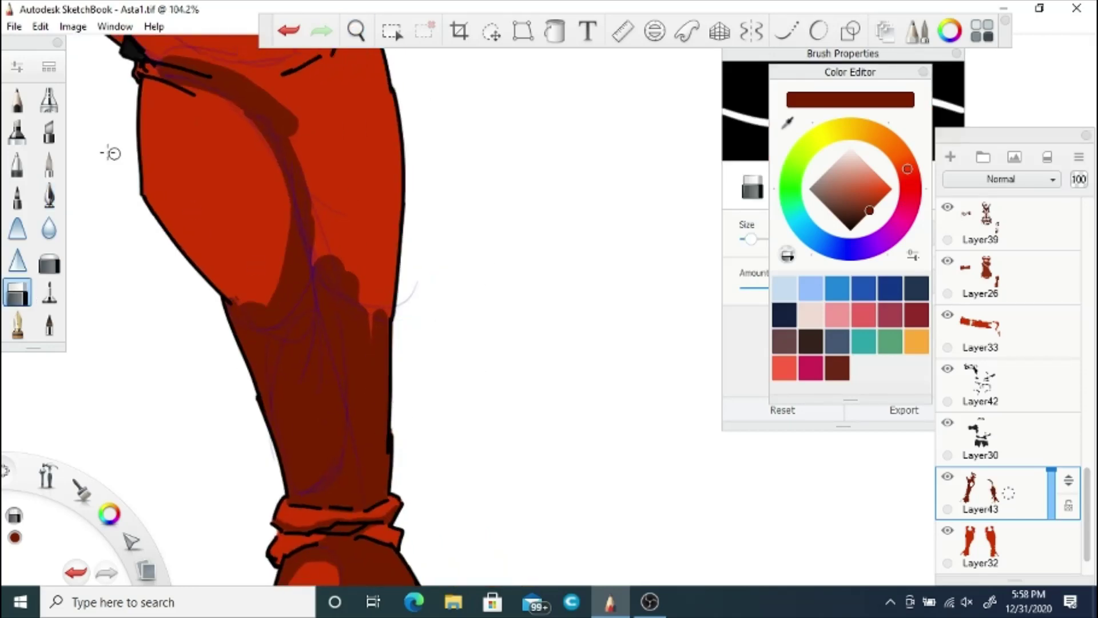
left_click(50, 196)
left_click_drag(331, 230, 372, 320)
Step: Shade the right boot below the knee emblem and across the outer calf in dark red, leaving a light inner-calf oval
key("space")
left_click_drag(311, 95, 336, 278)
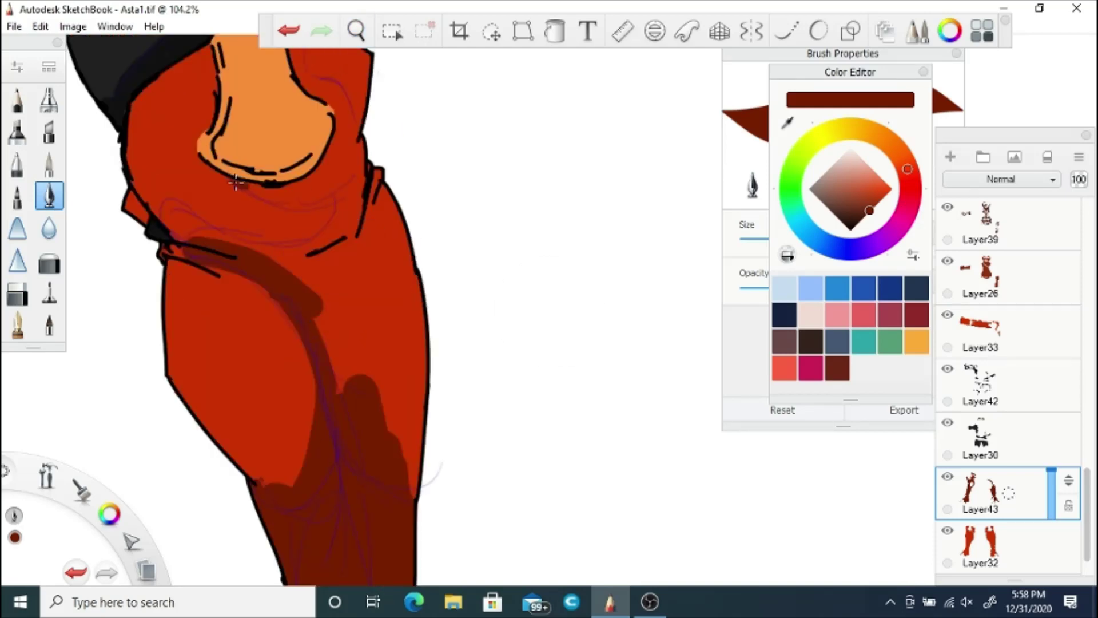
mouse_move(236, 183)
left_mouse_down()
mouse_move(321, 200)
mouse_move(284, 253)
mouse_move(196, 227)
mouse_move(174, 207)
left_mouse_up()
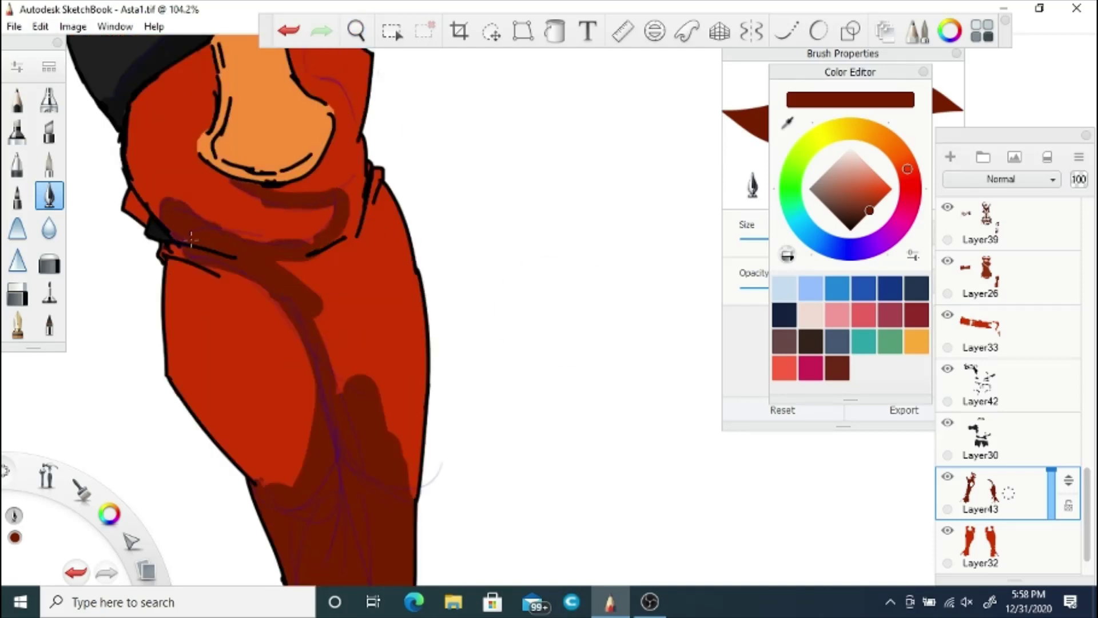
mouse_move(274, 194)
left_mouse_down()
mouse_move(338, 131)
mouse_move(353, 163)
mouse_move(377, 174)
mouse_move(398, 227)
mouse_move(411, 338)
mouse_move(416, 320)
mouse_move(420, 333)
mouse_move(420, 412)
mouse_move(406, 503)
mouse_move(368, 376)
mouse_move(316, 399)
mouse_move(257, 471)
left_mouse_up()
left_click(288, 31)
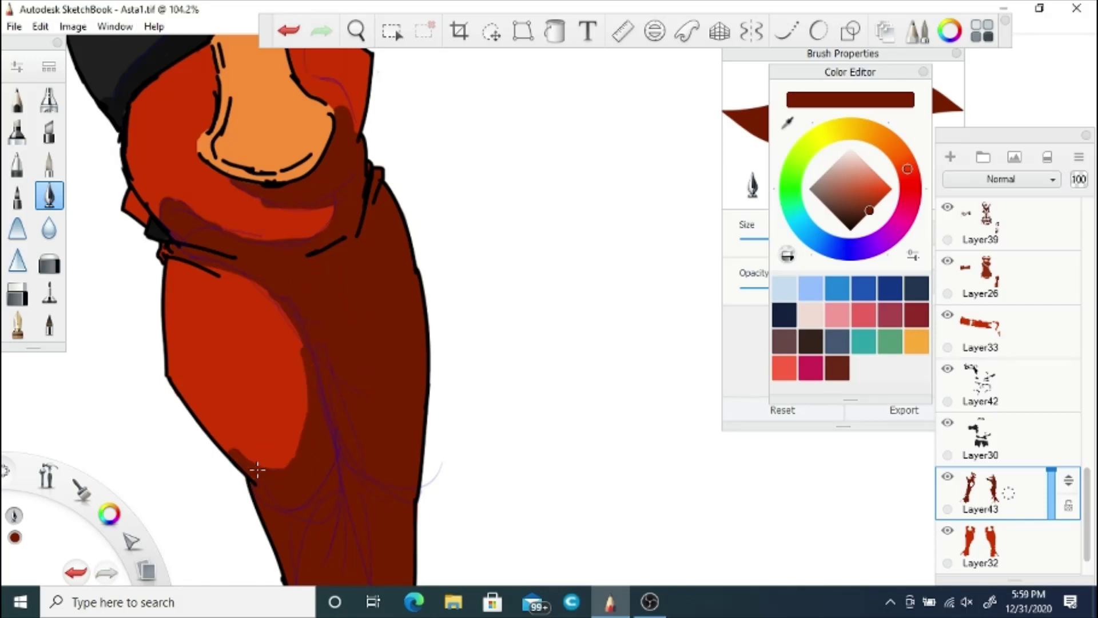
mouse_move(237, 274)
left_mouse_down()
mouse_move(304, 375)
mouse_move(258, 292)
mouse_move(172, 269)
mouse_move(258, 300)
left_mouse_up()
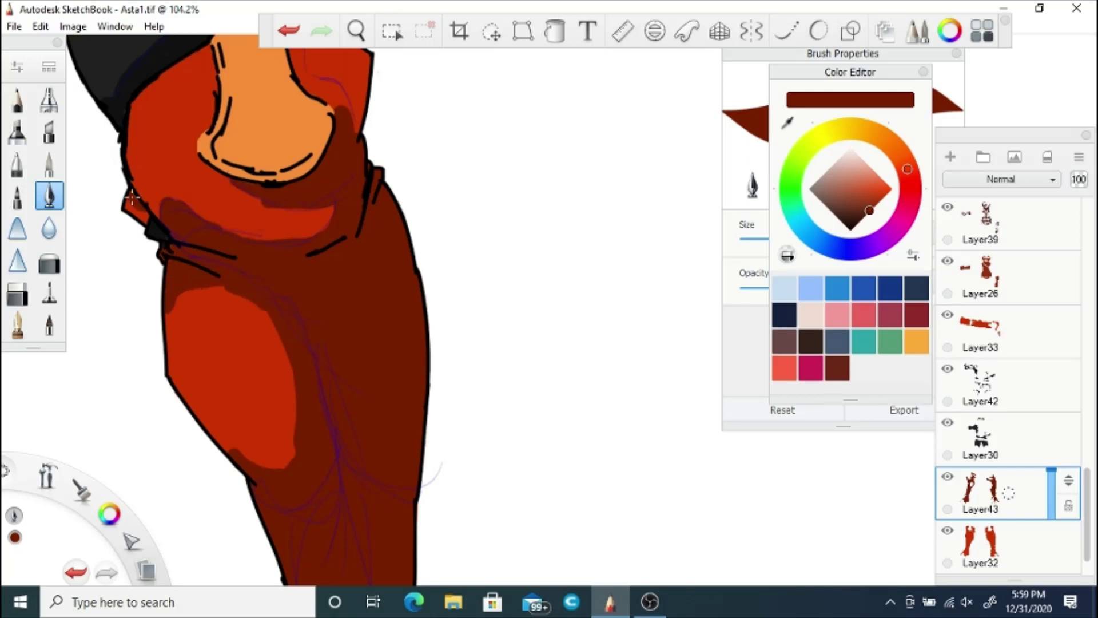
Step: Shade the outer side of the right boot's knee section beside the orange emblem in dark red, leaving a small light patch
key("space")
left_click_drag(379, 112, 392, 252)
mouse_move(304, 178)
left_mouse_down()
mouse_move(316, 216)
mouse_move(365, 260)
mouse_move(325, 219)
left_mouse_up()
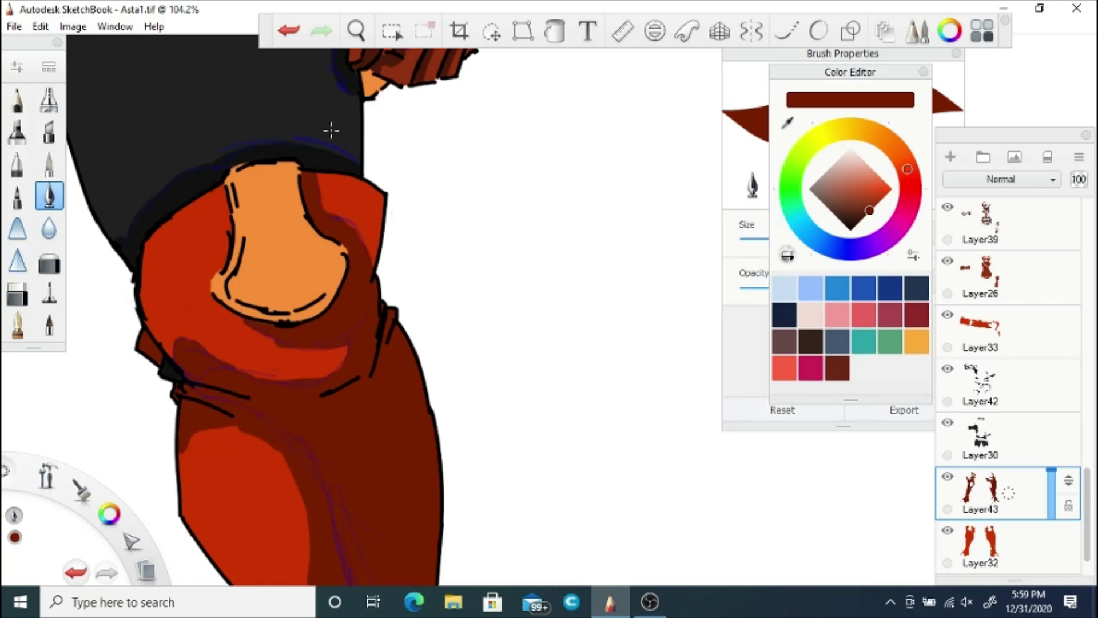
Step: Reshape the light oval on the left boot's calf by erasing the shading along its edges
key("space")
mouse_move(340, 306)
left_mouse_down()
mouse_move(294, 301)
mouse_move(323, 400)
mouse_move(405, 400)
mouse_move(389, 325)
mouse_move(549, 365)
left_mouse_up()
key("e")
mouse_move(263, 257)
left_mouse_down()
mouse_move(237, 355)
mouse_move(188, 309)
mouse_move(189, 295)
left_mouse_up()
mouse_move(235, 372)
left_mouse_down()
mouse_move(267, 240)
mouse_move(273, 319)
mouse_move(269, 306)
mouse_move(243, 360)
left_mouse_up()
left_click(50, 196)
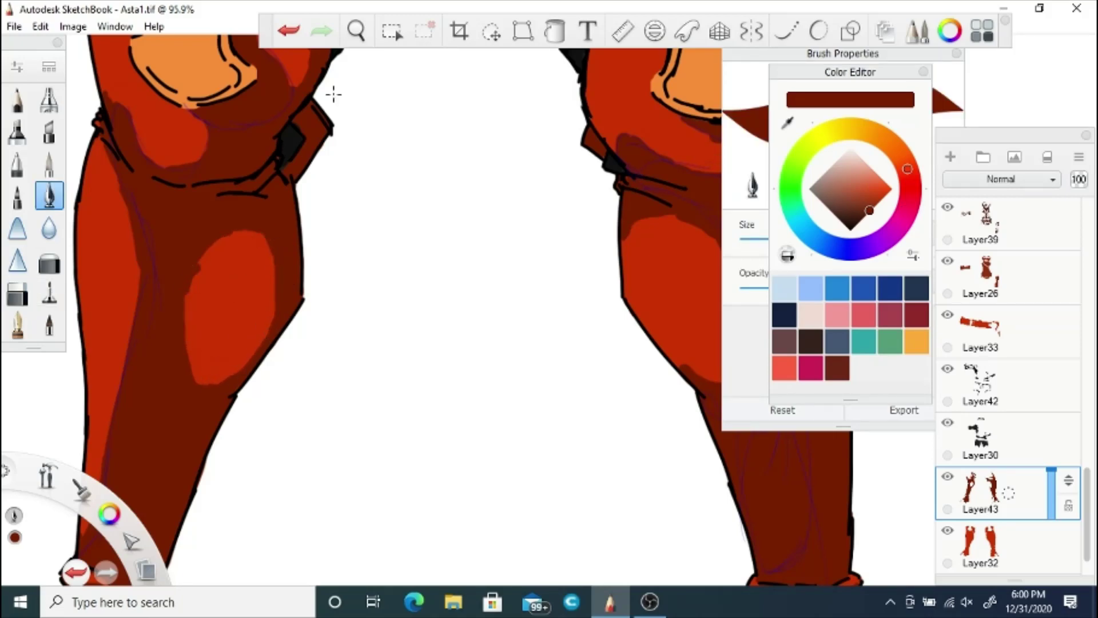
Step: Narrow the light patch on the right boot's calf with dark red shading around its edges
key("space")
left_click_drag(570, 291, 407, 273)
left_click_drag(541, 210, 576, 320)
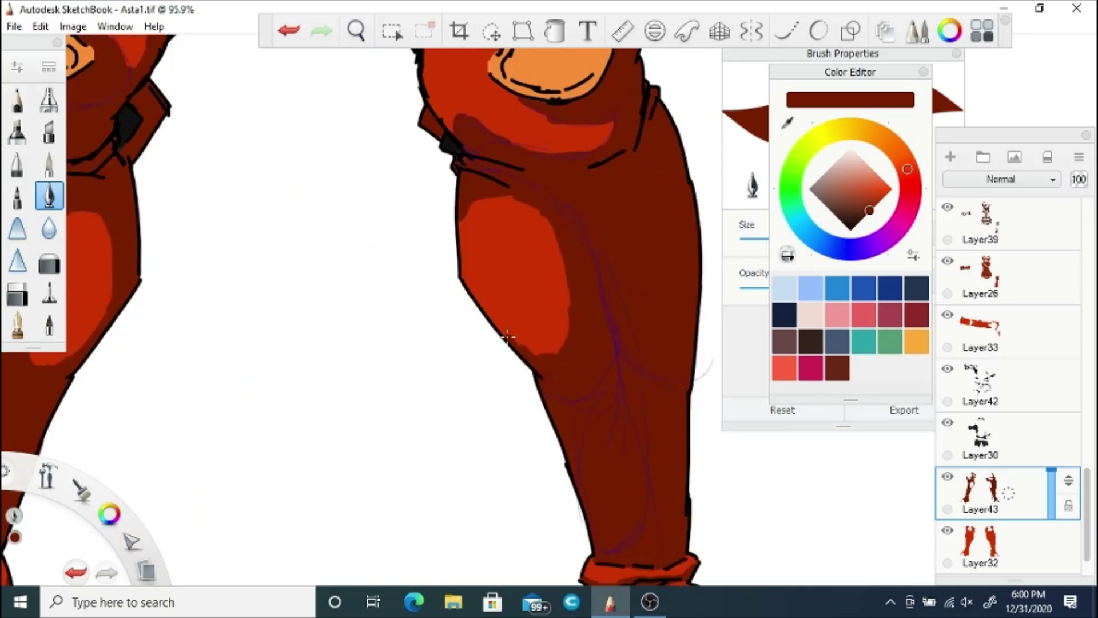
mouse_move(508, 338)
left_mouse_down()
mouse_move(463, 218)
mouse_move(487, 200)
mouse_move(550, 231)
mouse_move(566, 294)
left_mouse_up()
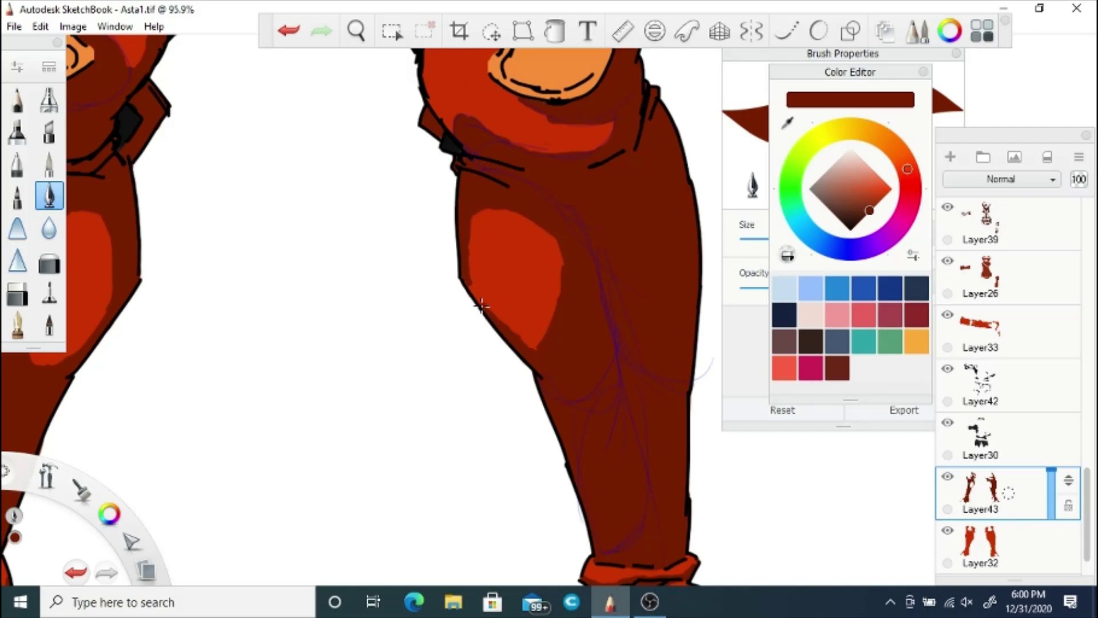
Step: Add a new layer above the red belt layer
left_click(393, 30)
left_click(356, 30)
left_click_drag(553, 304, 401, 275)
left_click_drag(430, 243, 430, 310)
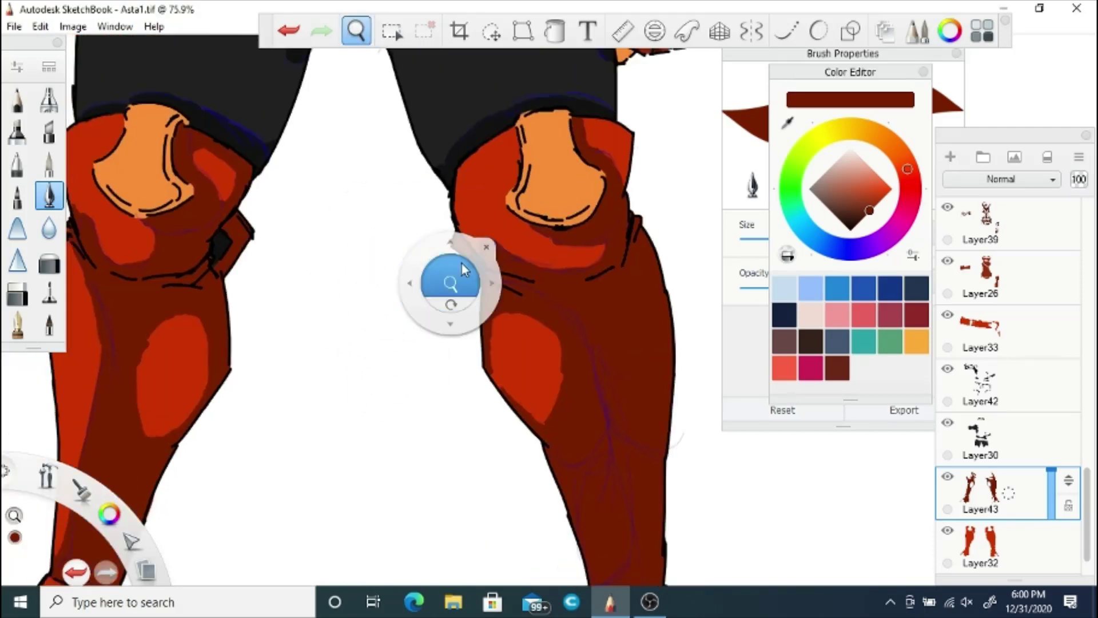
left_click_drag(461, 270, 675, 52)
left_click_drag(704, 35, 521, 268)
left_click(520, 264)
mouse_move(439, 220)
left_mouse_down()
mouse_move(495, 229)
mouse_move(508, 315)
mouse_move(486, 229)
left_mouse_up()
left_click(356, 30)
left_click_drag(550, 307, 389, 302)
left_click_drag(384, 252, 397, 320)
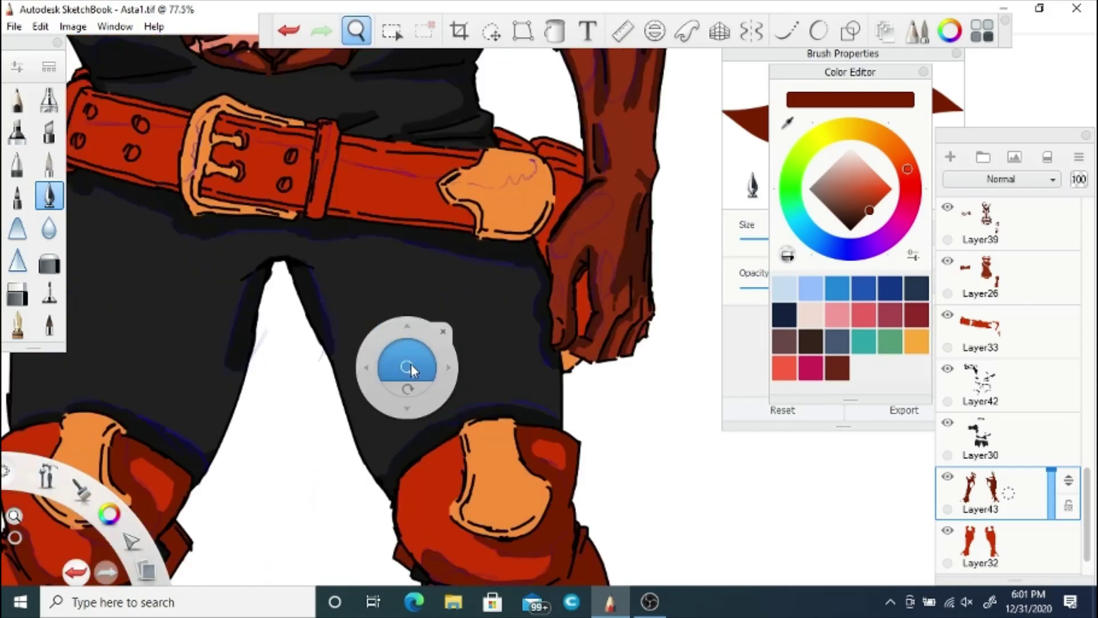
left_click_drag(411, 364, 455, 298)
left_click_drag(458, 255, 468, 325)
left_click(495, 331)
key("ctrl+shift+n")
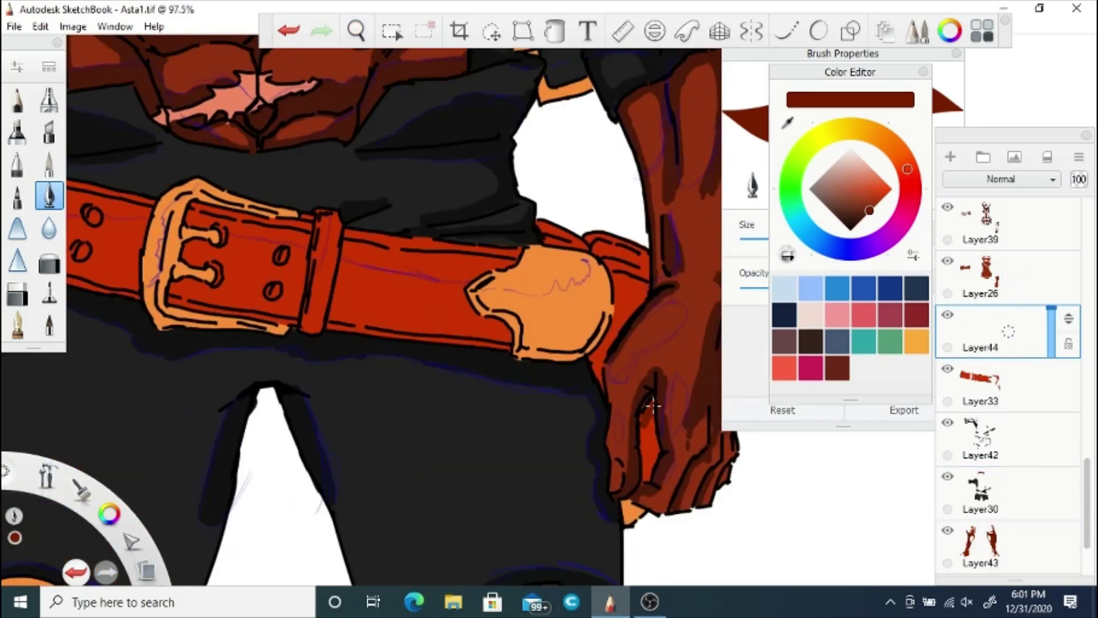
Step: Shade the belt end behind the gold tip and the rear straps beside the hand in dark red
mouse_move(620, 274)
left_mouse_down()
mouse_move(635, 291)
mouse_move(599, 355)
left_mouse_up()
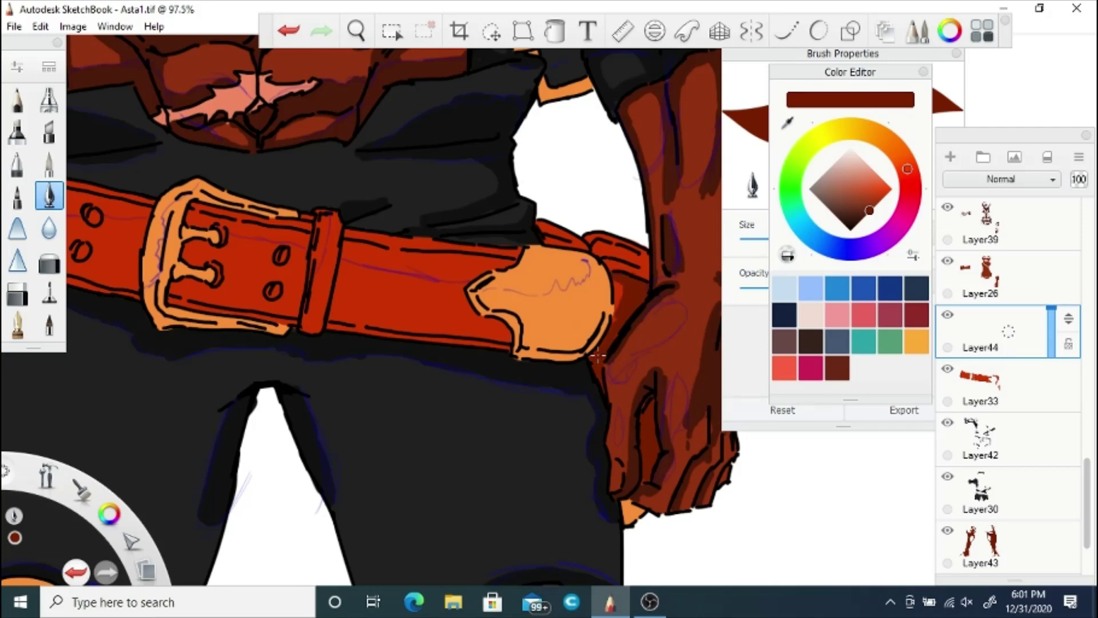
left_click_drag(618, 250, 647, 266)
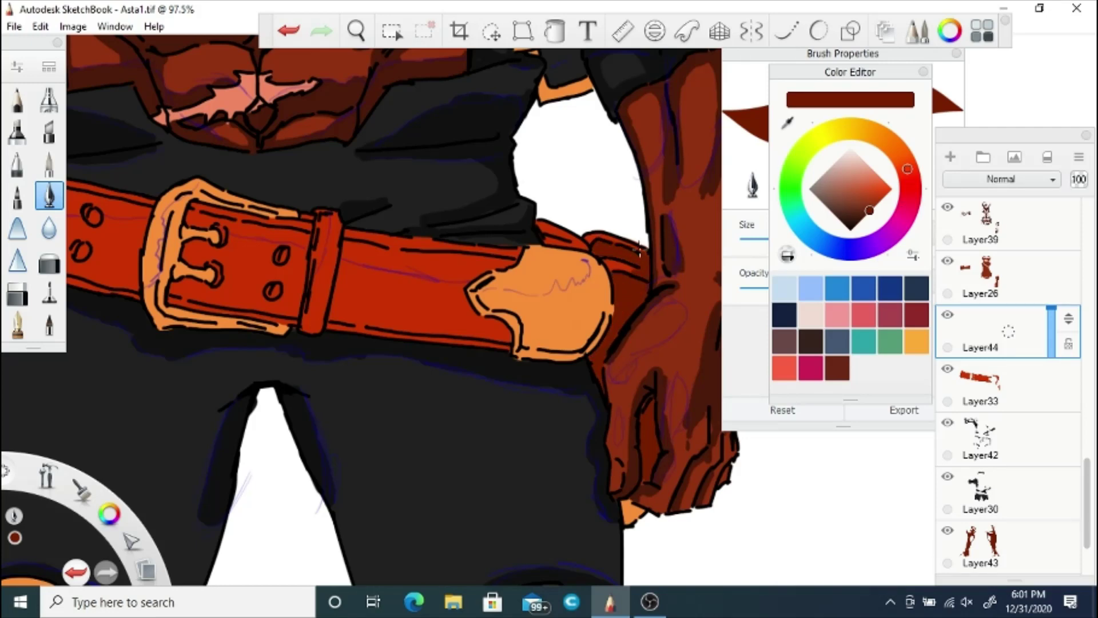
mouse_move(548, 238)
left_mouse_down()
mouse_move(575, 250)
mouse_move(555, 240)
left_mouse_up()
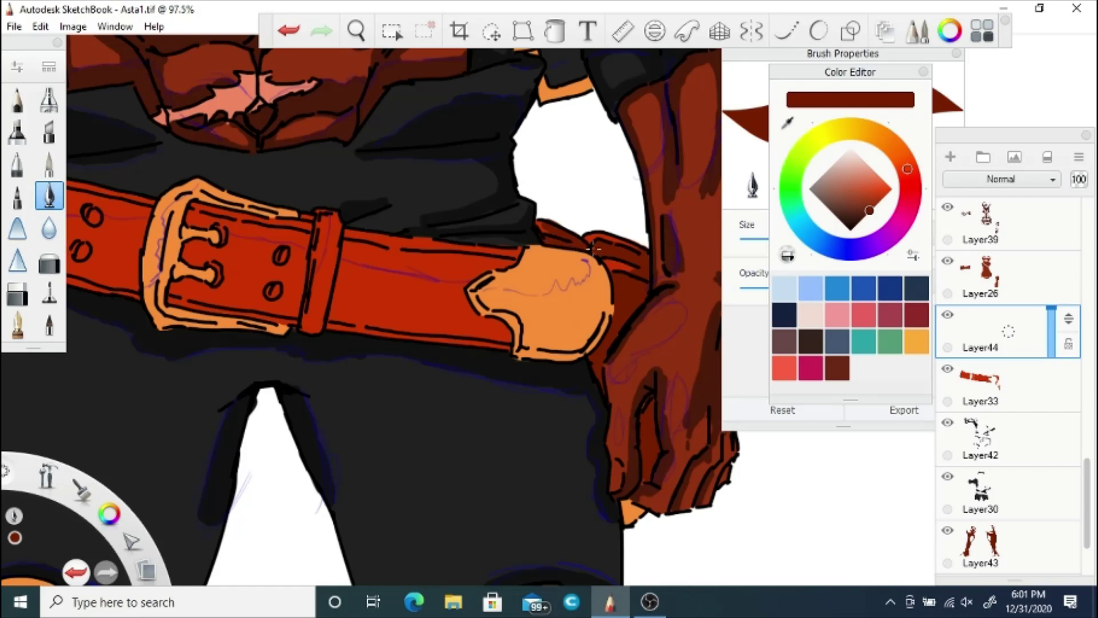
key("e")
key("b")
Step: Shade the belt from the gold tip across the loop to the buckle in dark red, leaving an upper light band and a small patch
mouse_move(334, 216)
left_mouse_down()
mouse_move(324, 293)
mouse_move(373, 279)
mouse_move(466, 289)
mouse_move(469, 320)
mouse_move(498, 338)
mouse_move(466, 314)
mouse_move(338, 309)
left_mouse_up()
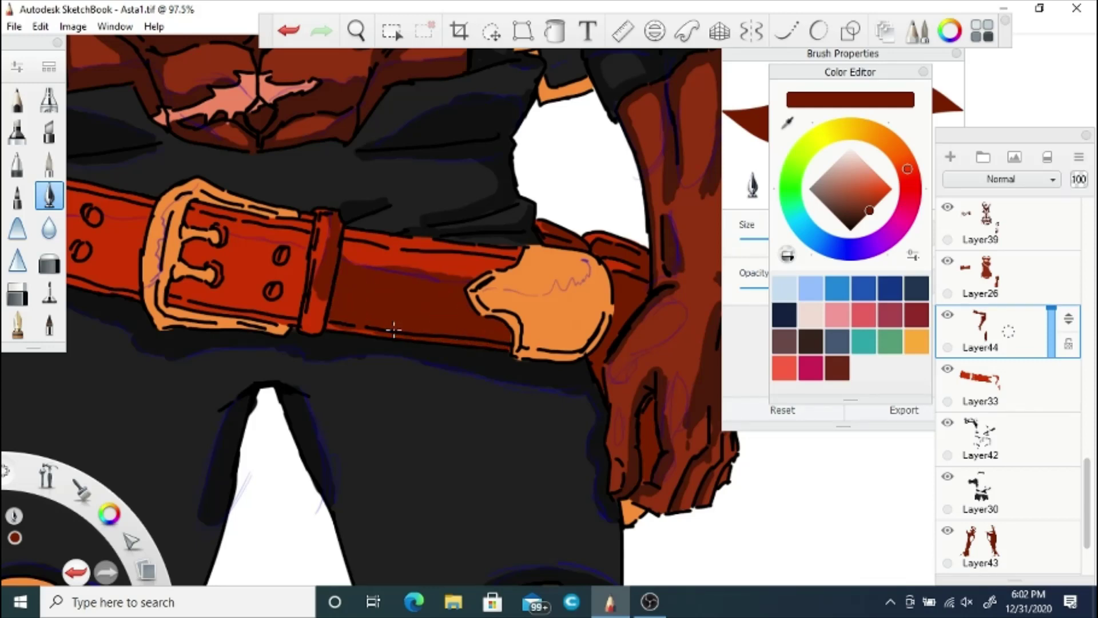
left_click_drag(394, 329, 329, 327)
mouse_move(321, 325)
left_mouse_down()
mouse_move(329, 232)
mouse_move(330, 248)
left_mouse_up()
key("ctrl+z")
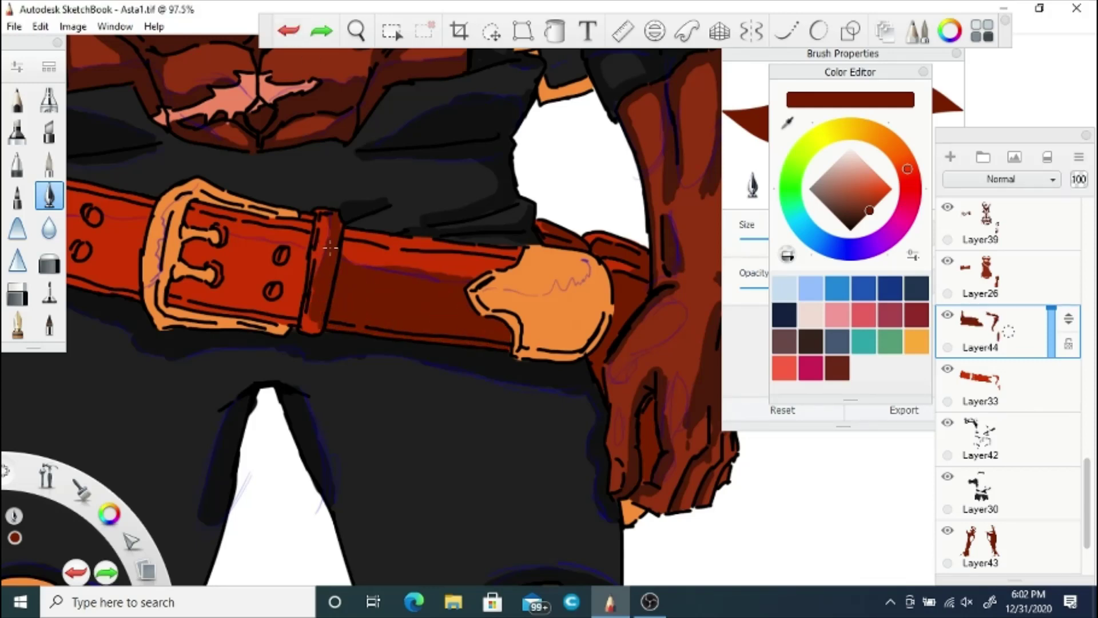
mouse_move(301, 316)
left_mouse_down()
mouse_move(295, 303)
mouse_move(212, 309)
mouse_move(172, 292)
mouse_move(209, 307)
mouse_move(301, 309)
mouse_move(303, 255)
mouse_move(268, 275)
left_mouse_up()
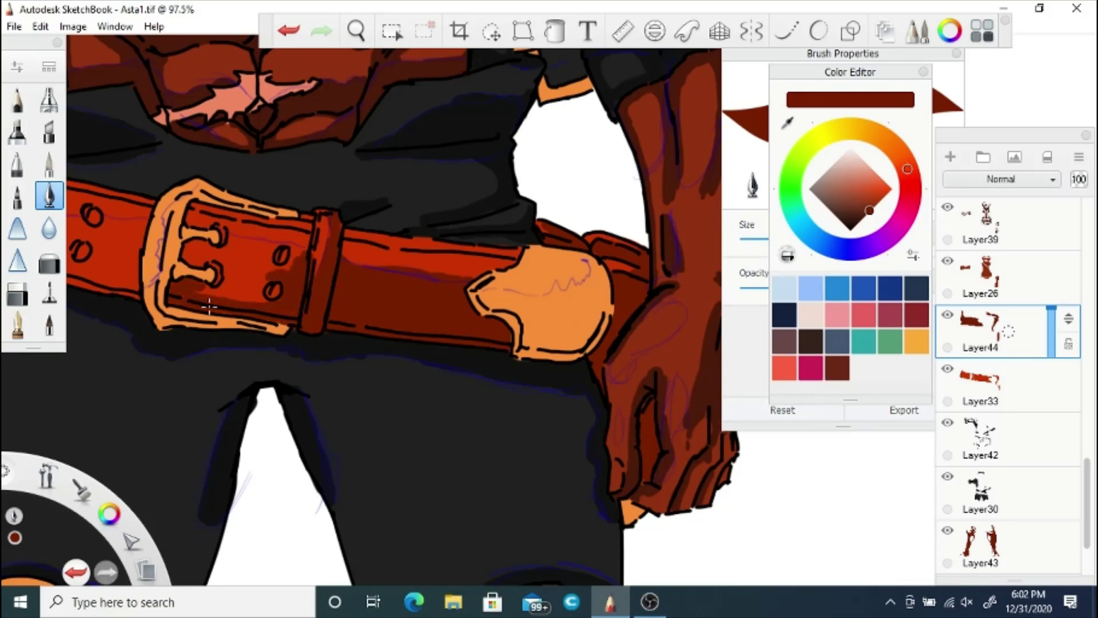
mouse_move(186, 259)
left_mouse_down()
mouse_move(277, 241)
mouse_move(201, 294)
mouse_move(230, 267)
mouse_move(237, 280)
mouse_move(229, 253)
left_mouse_up()
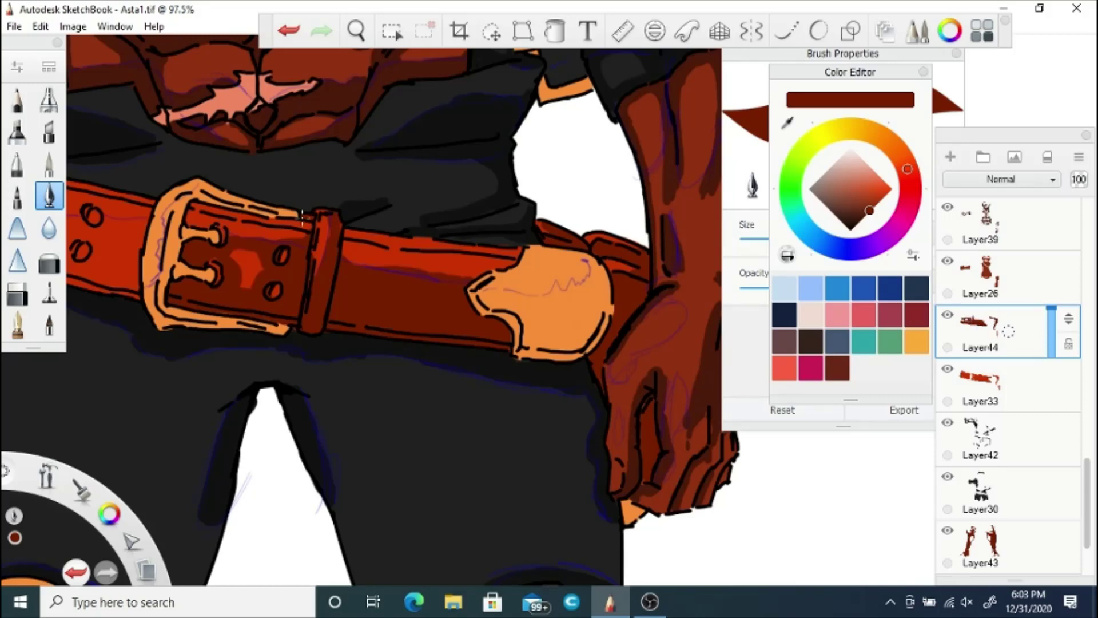
Step: Shade the belt section with the punched holes and its side loop in dark red, leaving a light strip and a small patch
key("space")
left_click_drag(302, 216, 480, 274)
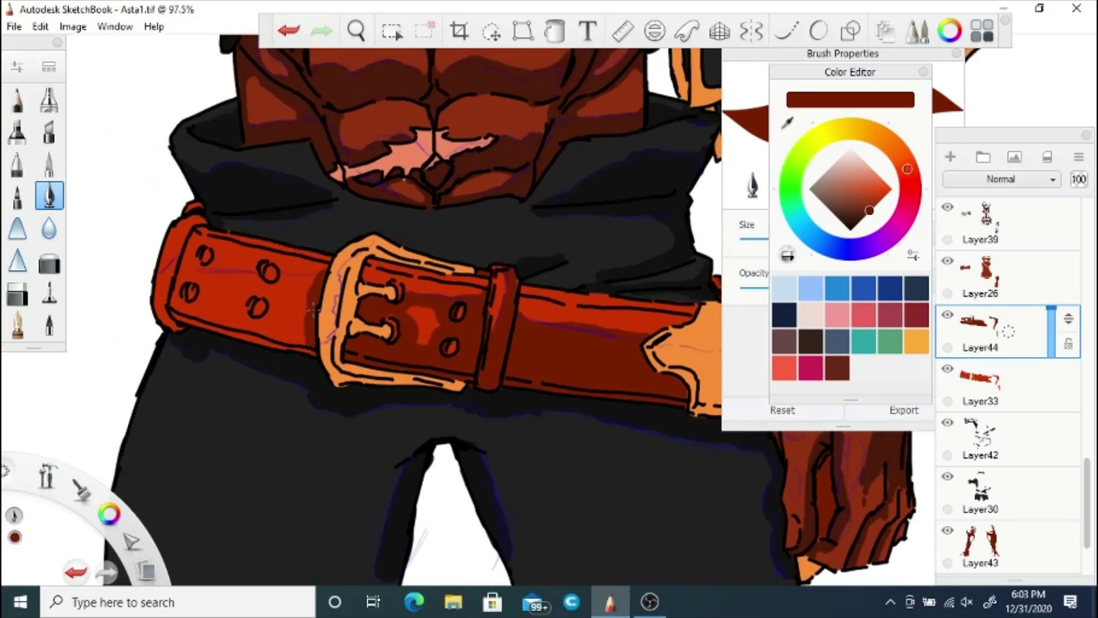
mouse_move(312, 350)
left_mouse_down()
mouse_move(205, 318)
mouse_move(223, 318)
mouse_move(182, 266)
mouse_move(237, 314)
mouse_move(309, 282)
mouse_move(300, 306)
mouse_move(252, 280)
mouse_move(294, 321)
mouse_move(207, 274)
left_mouse_up()
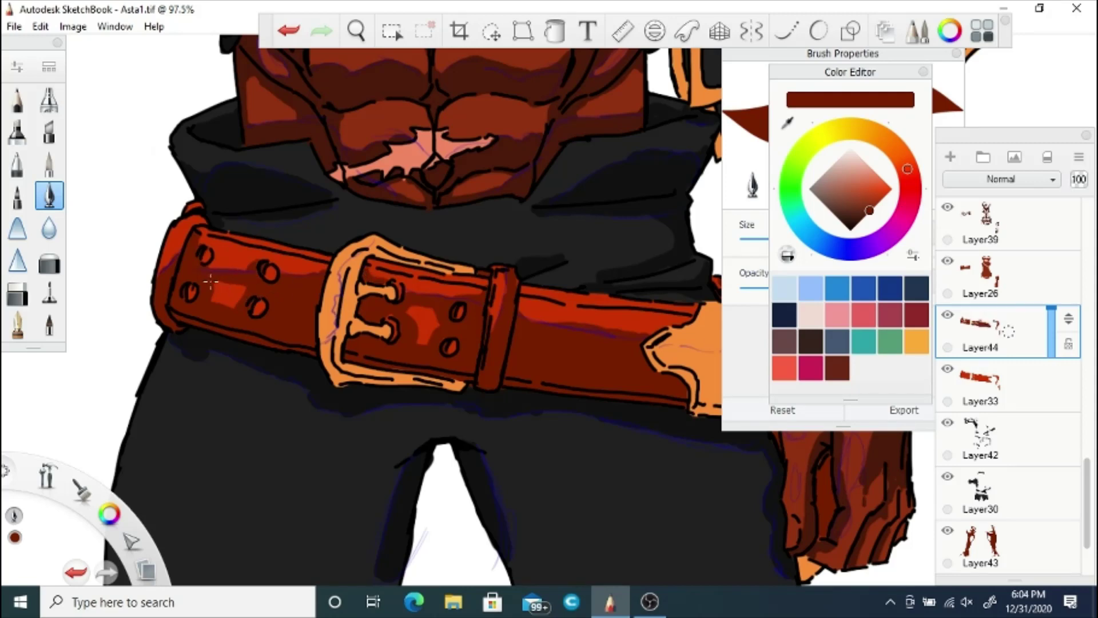
left_click_drag(211, 281, 243, 306)
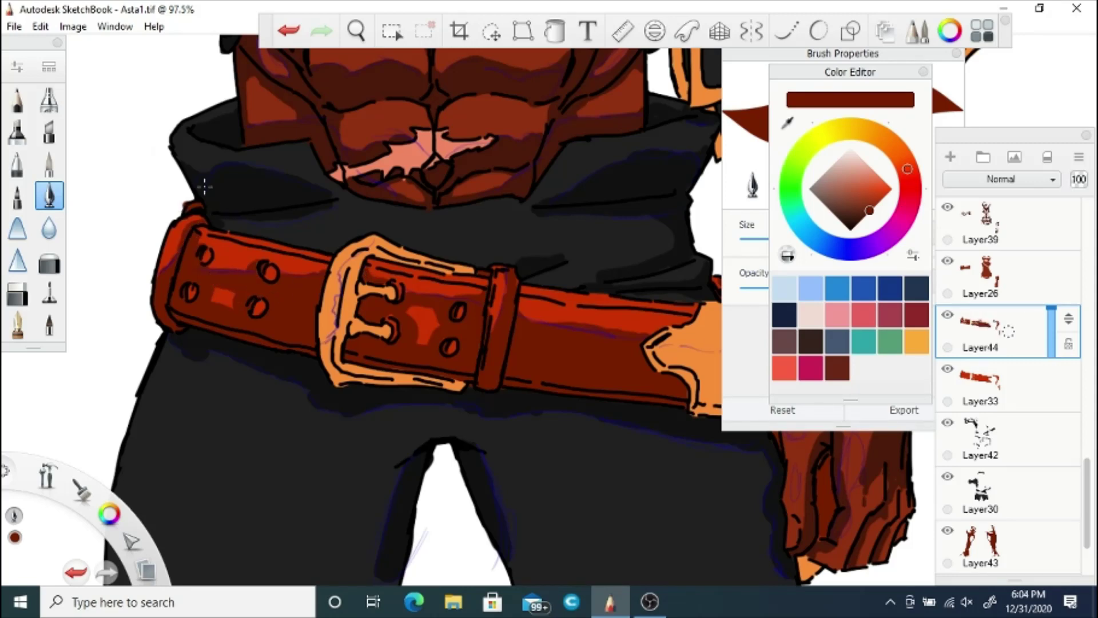
left_click_drag(187, 211, 201, 205)
Step: Add a new layer above the cape's base color layer and sample the near-black shade from the sleeve under the cape
key("space")
left_click_drag(328, 330, 373, 390)
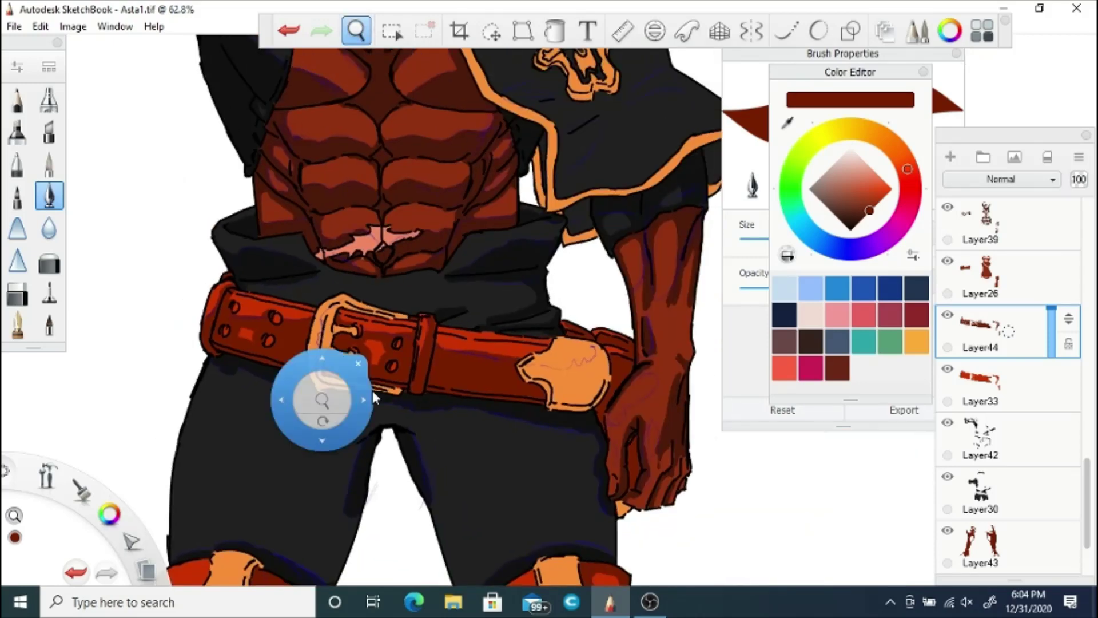
left_click_drag(307, 258, 380, 358)
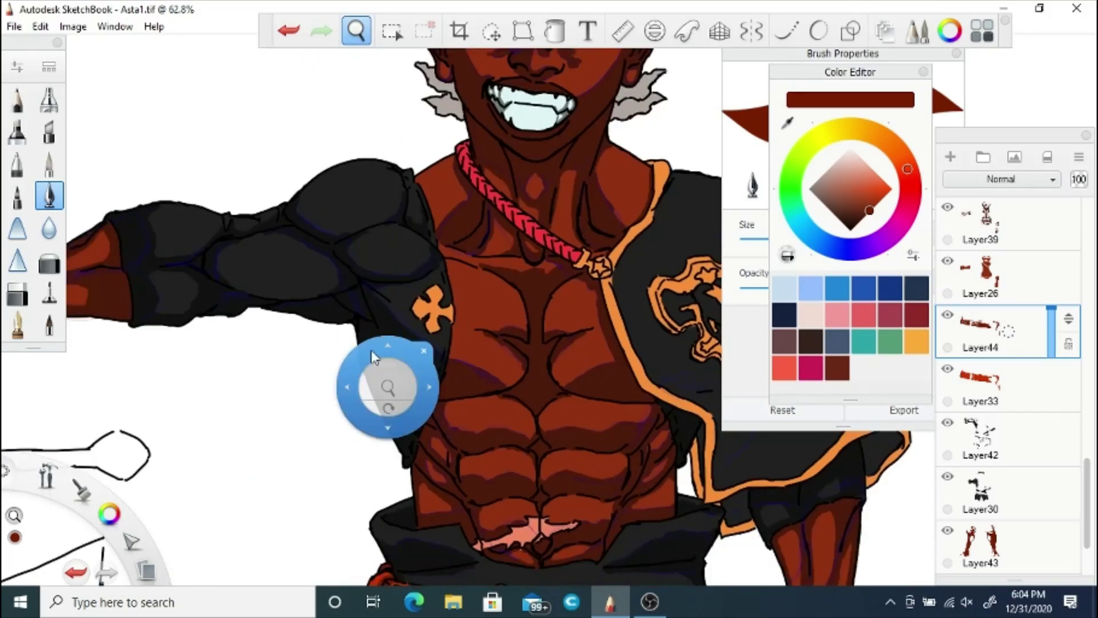
left_click_drag(255, 242, 326, 309)
left_click_drag(279, 446, 298, 398)
scroll(1087, 542, "down", 2)
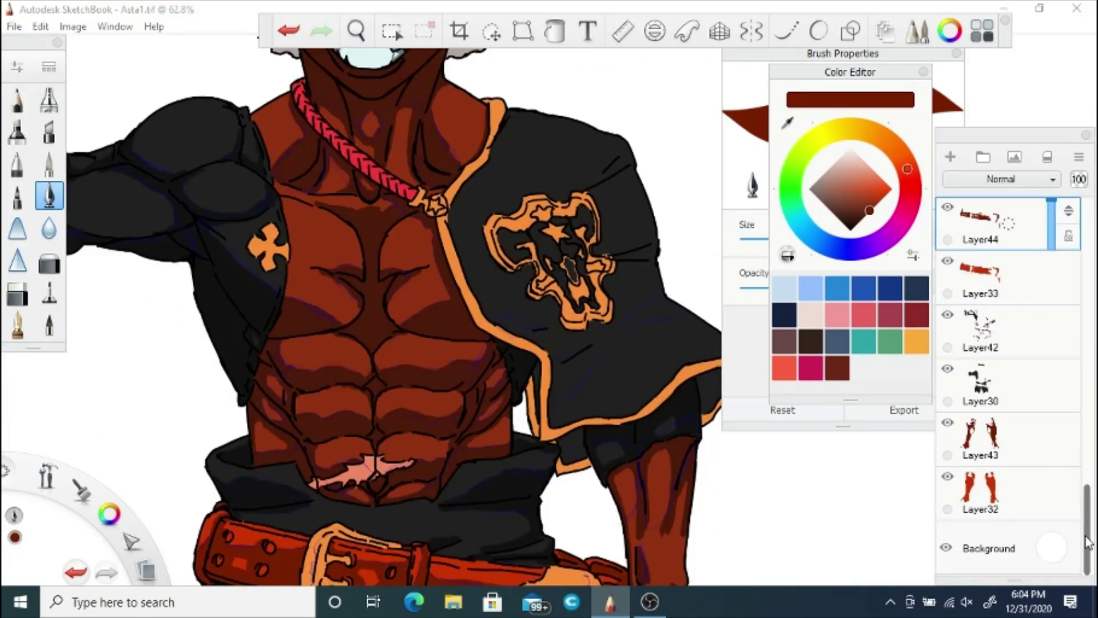
left_click_drag(1088, 540, 1086, 460)
left_click(1068, 357)
left_click_drag(1012, 391, 1017, 341)
left_click(788, 123)
left_click(629, 432)
Step: Shade the inner lining visible under the cape's lower hem in near-black
left_click(355, 30)
left_click_drag(549, 311, 607, 486)
left_click_drag(649, 507, 452, 337)
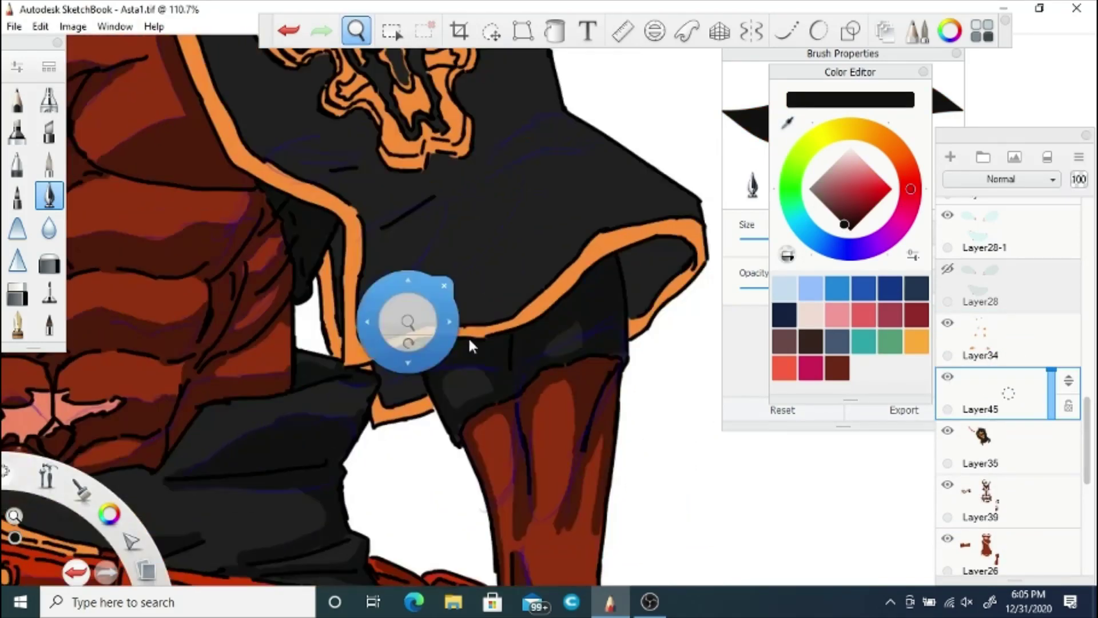
mouse_move(650, 287)
left_mouse_down()
mouse_move(628, 260)
mouse_move(664, 293)
mouse_move(644, 277)
left_mouse_up()
left_click(17, 294)
left_click(49, 196)
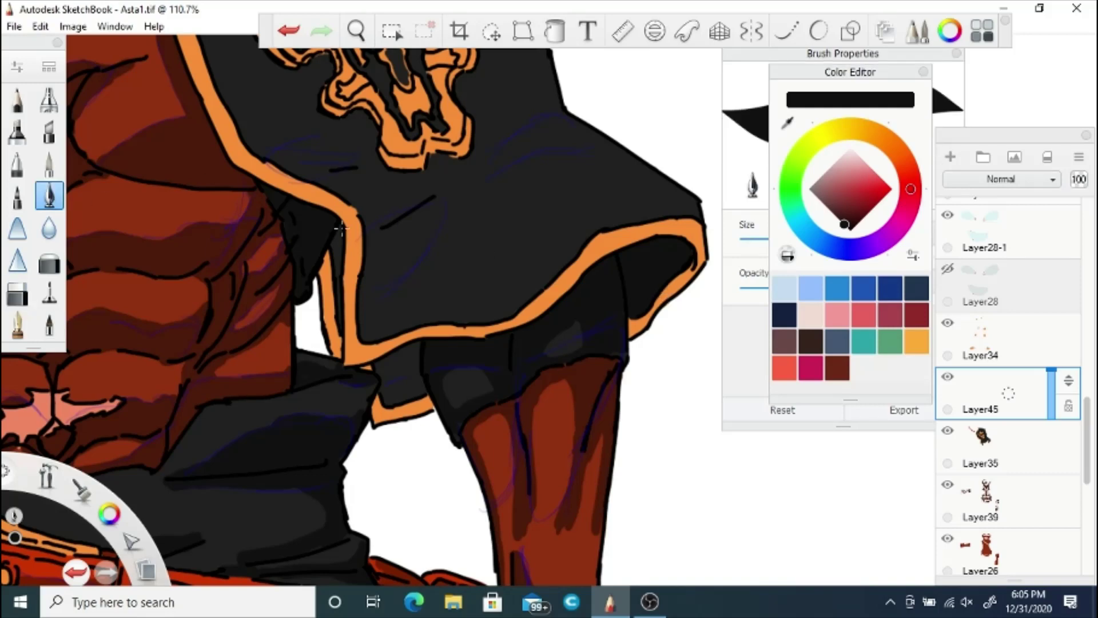
mouse_move(378, 368)
left_mouse_down()
mouse_move(419, 387)
mouse_move(387, 396)
mouse_move(381, 371)
left_mouse_up()
Step: Fill the sketched fold shadows on the lower part of the cape, below the bull emblem, in near-black
mouse_move(376, 272)
left_mouse_down()
mouse_move(423, 212)
mouse_move(371, 303)
mouse_move(370, 238)
left_mouse_up()
mouse_move(486, 178)
left_mouse_down()
mouse_move(578, 129)
mouse_move(586, 143)
mouse_move(549, 95)
left_mouse_up()
left_click_drag(357, 114, 417, 220)
mouse_move(412, 258)
left_mouse_down()
mouse_move(337, 260)
mouse_move(377, 243)
mouse_move(335, 435)
left_mouse_up()
Step: Shade the cape's outer edge and shoulder folds in near-black, leaving lighter patches between the crease lines
key("space")
left_click_drag(538, 350, 597, 365)
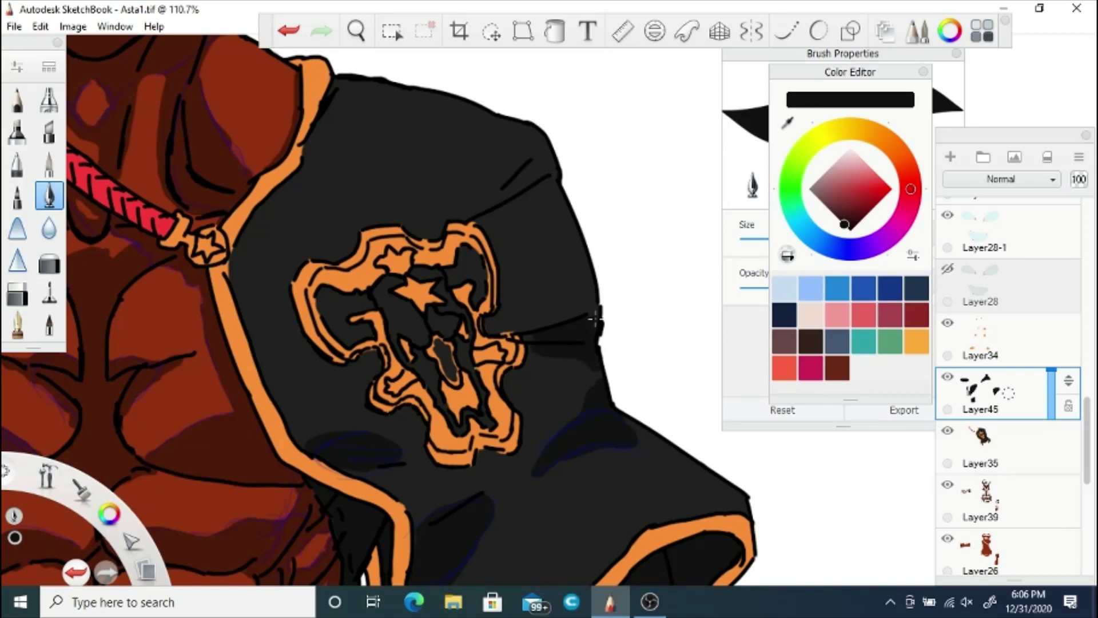
left_click_drag(586, 284, 580, 252)
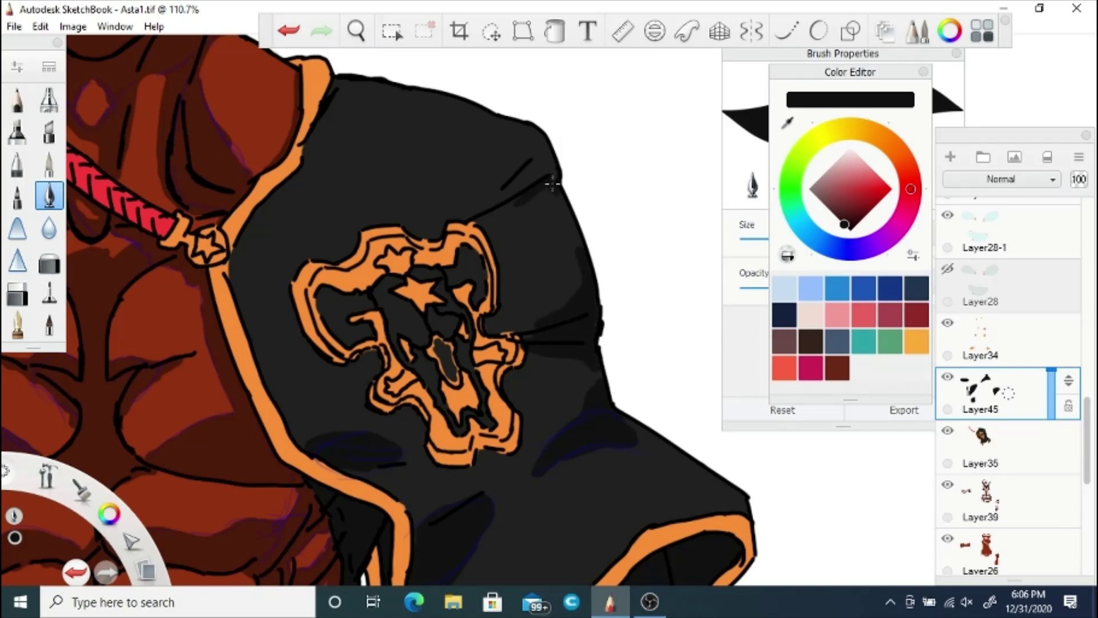
mouse_move(552, 184)
left_mouse_down()
mouse_move(492, 217)
mouse_move(520, 207)
mouse_move(563, 222)
mouse_move(578, 263)
left_mouse_up()
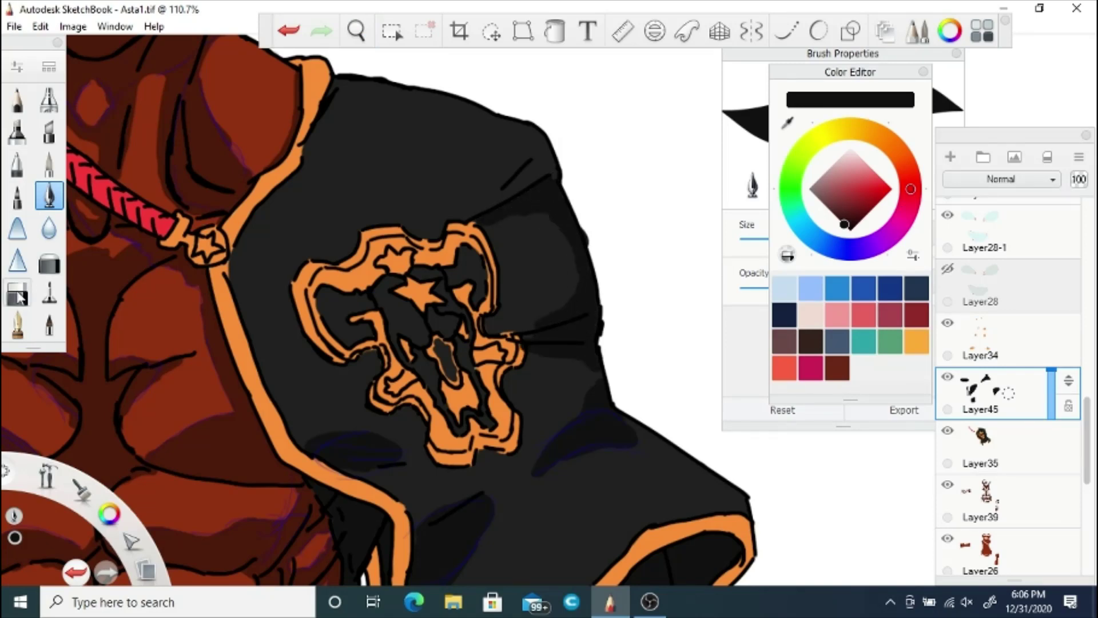
mouse_move(532, 133)
left_mouse_down()
mouse_move(509, 171)
mouse_move(516, 126)
left_mouse_up()
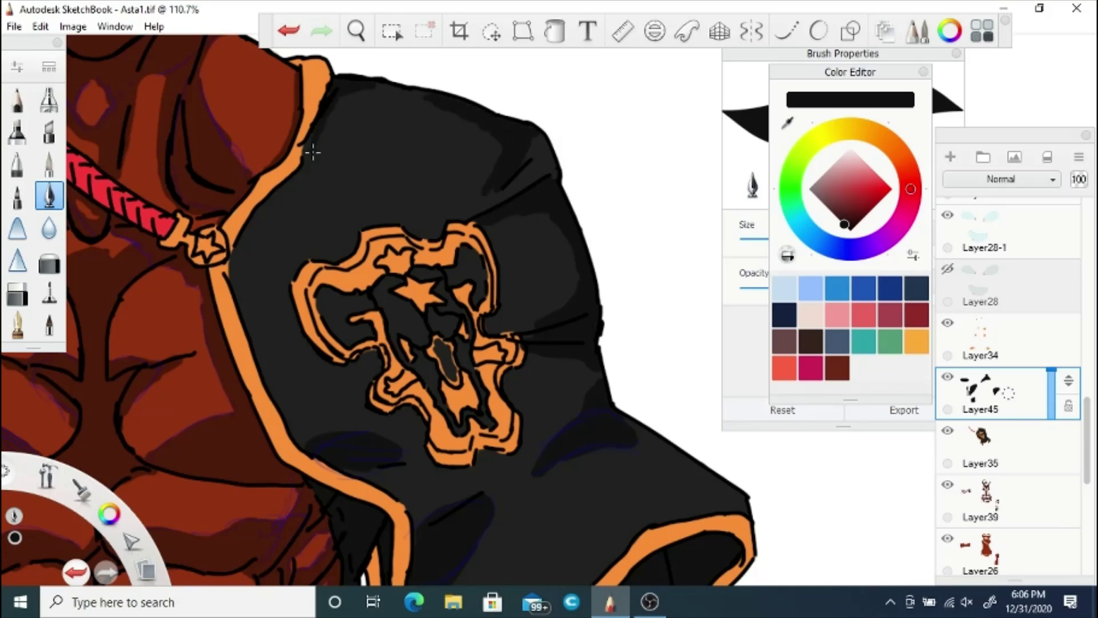
Step: Add a new layer above the layer holding the orange trim colors
key("space")
left_click_drag(341, 210, 341, 342)
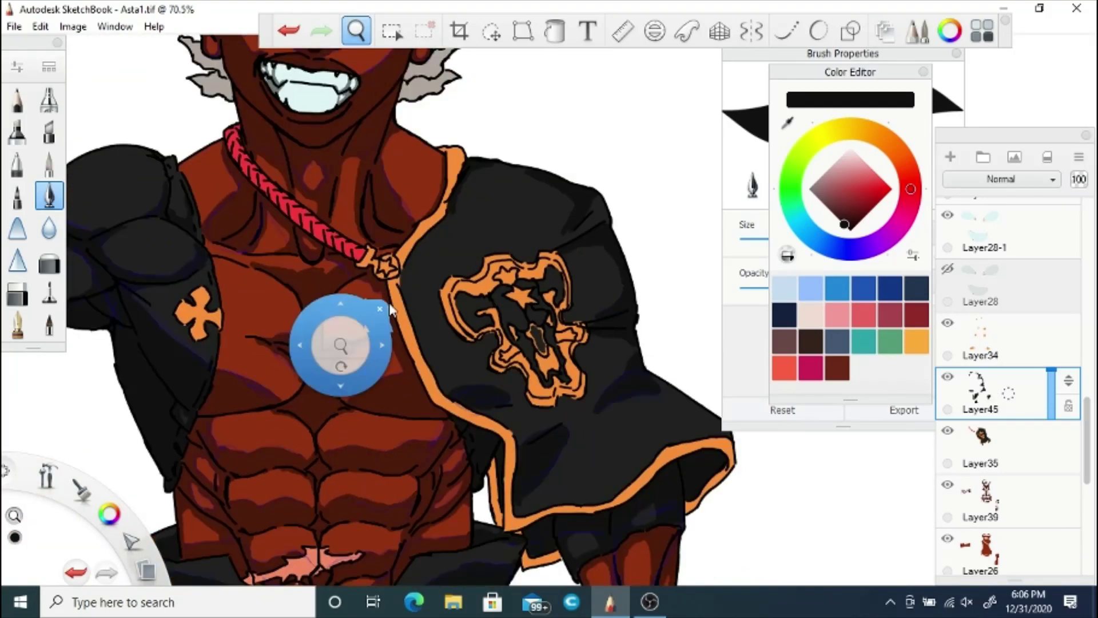
left_click(1007, 331)
left_click_drag(1008, 340, 1007, 296)
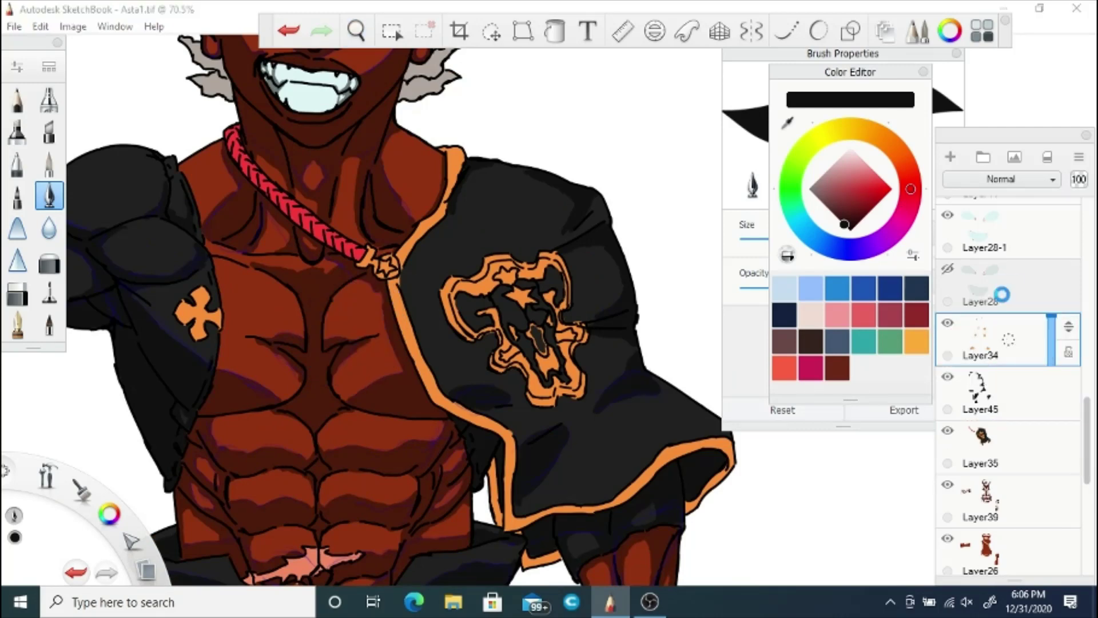
Step: Return to the cape shading layer and set a darker crimson based on the necklace cord's red
left_click(1007, 449)
left_click(788, 122)
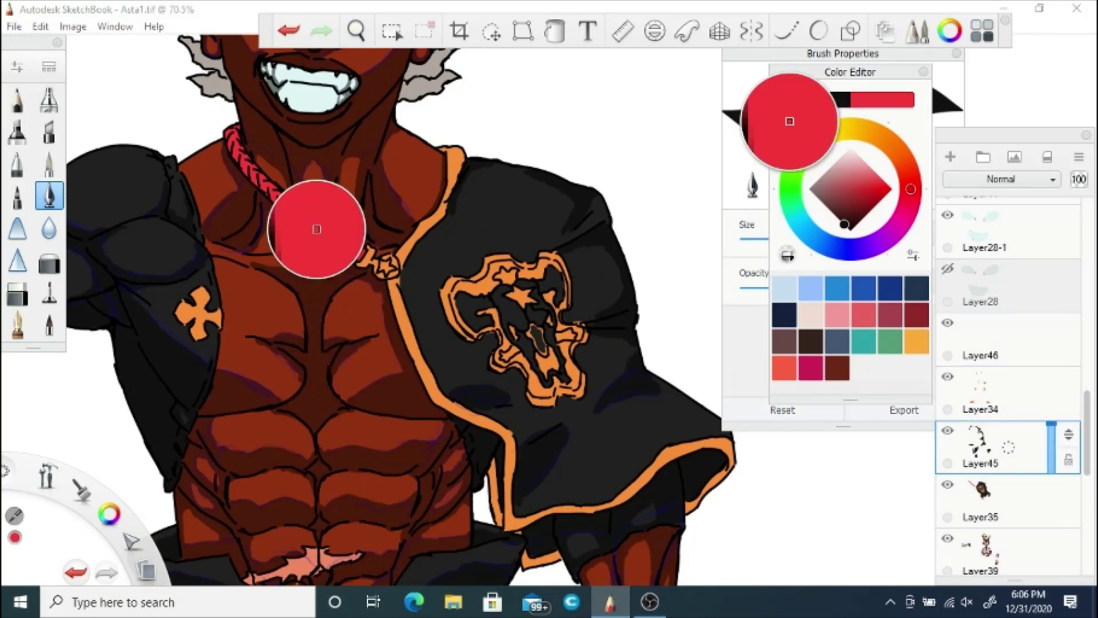
left_click(317, 230)
left_click_drag(877, 185, 867, 201)
Step: Shade the braided necklace cord in dark crimson, leaving small light patches on the individual braid segments
scroll(429, 226, "up", 9)
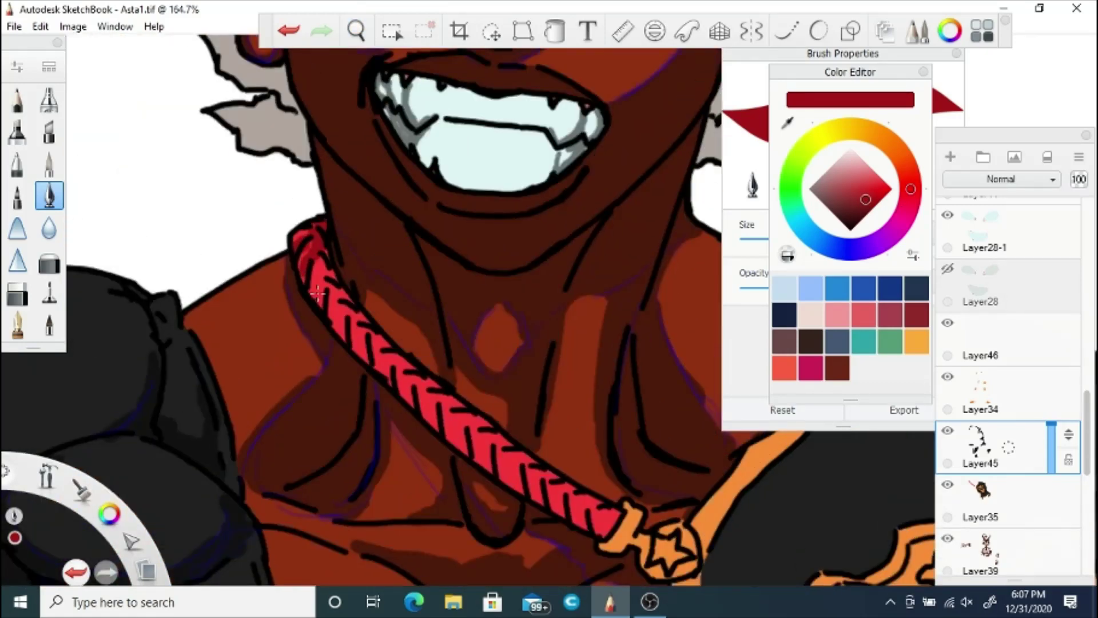
left_click_drag(317, 294, 322, 266)
left_click_drag(369, 358, 344, 284)
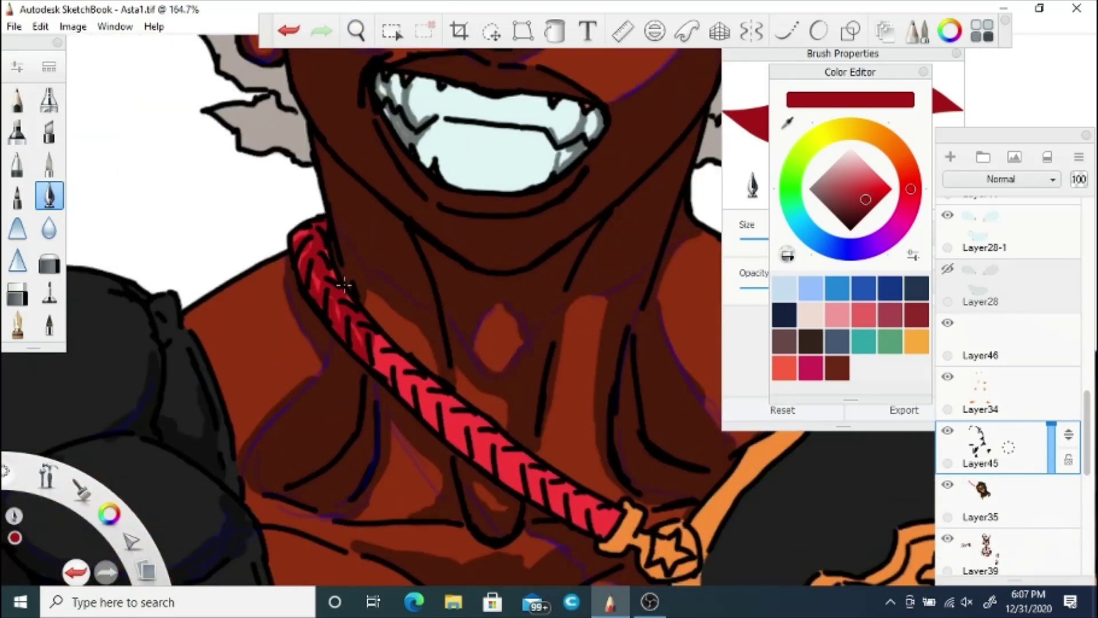
mouse_move(486, 427)
left_mouse_down()
mouse_move(434, 394)
mouse_move(486, 452)
mouse_move(618, 532)
left_mouse_up()
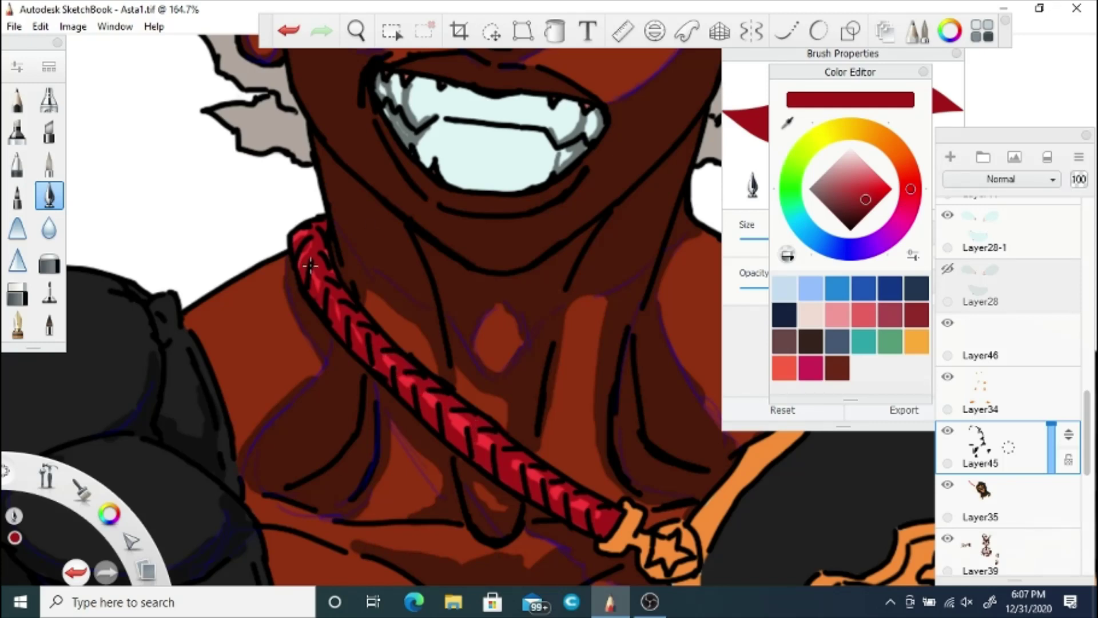
Step: Switch to the empty layer above the orange trim layer and set a dark brown based on the cape trim's orange
key("space")
left_click_drag(436, 400, 368, 336)
left_click(995, 340)
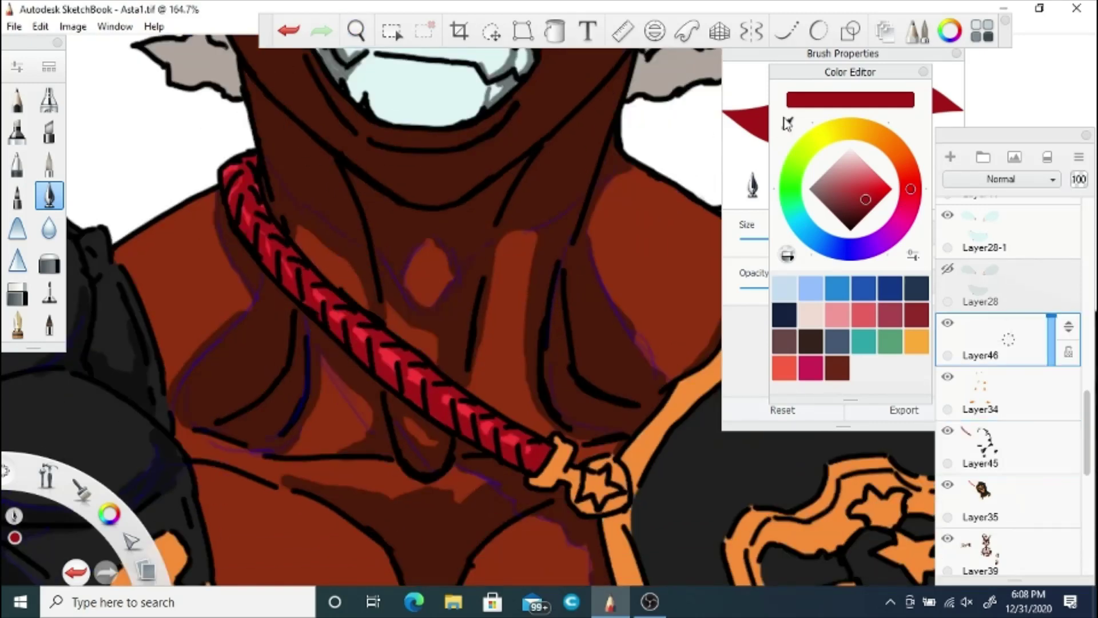
left_click(788, 123)
left_click(695, 389)
left_click(864, 202)
Step: Shade the orange cross emblem on the sleeve in brown along one side of each arm, redoing the strokes on its outer arm
key("space")
left_click_drag(287, 503, 413, 289)
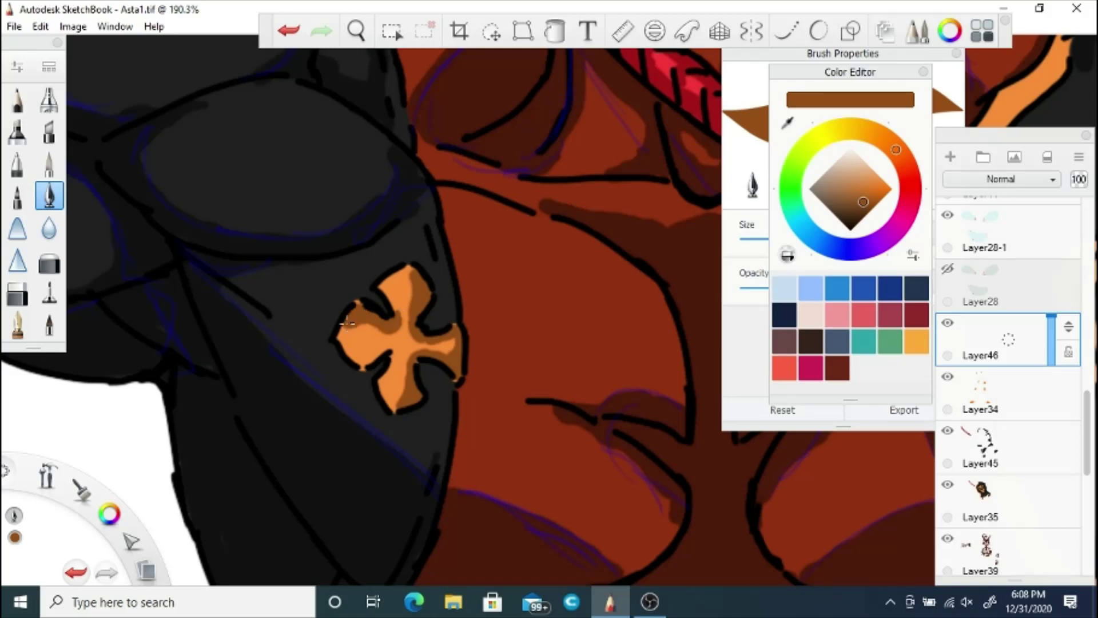
left_click(289, 31)
left_click(289, 31)
left_click(289, 31)
left_click(321, 31)
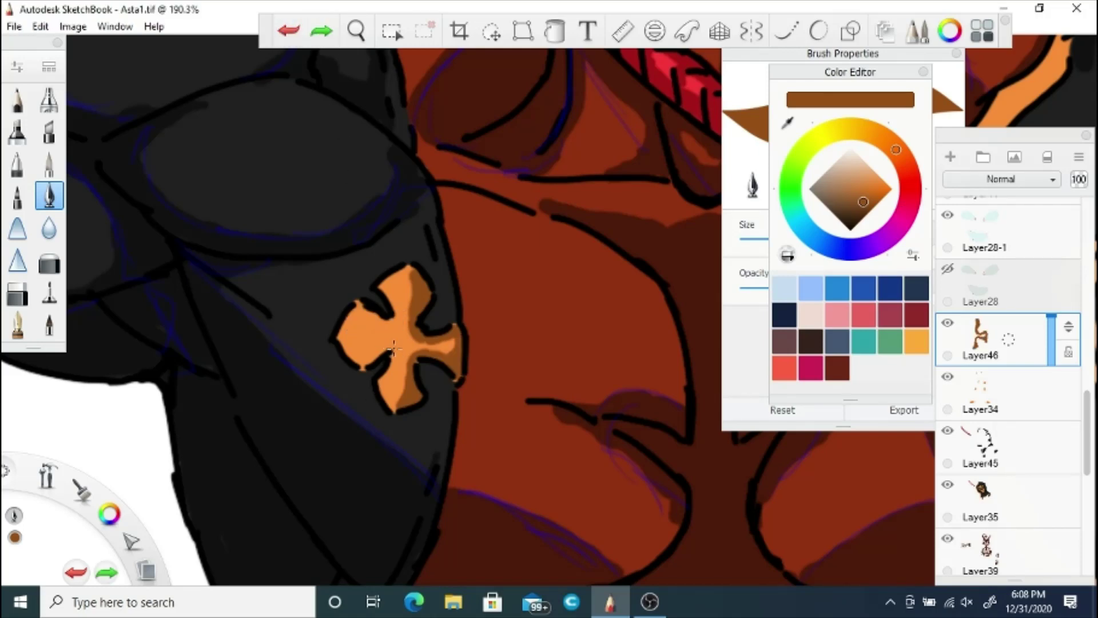
left_click_drag(379, 348, 362, 362)
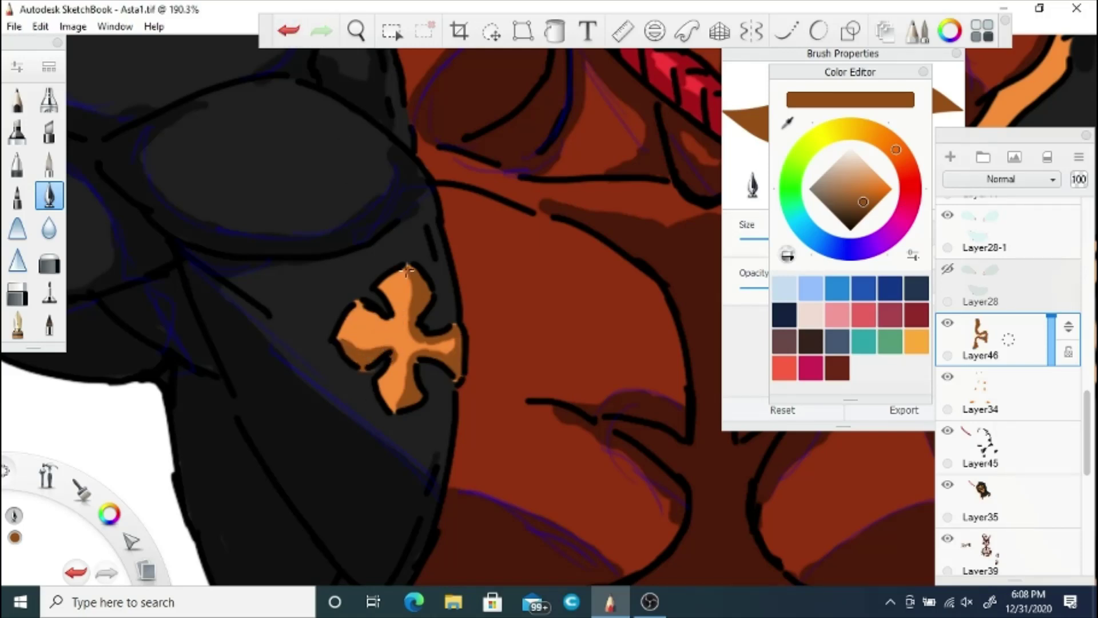
Step: Shade the necklace's clasp and round star pendant in brown
key("space")
left_click_drag(442, 307, 69, 365)
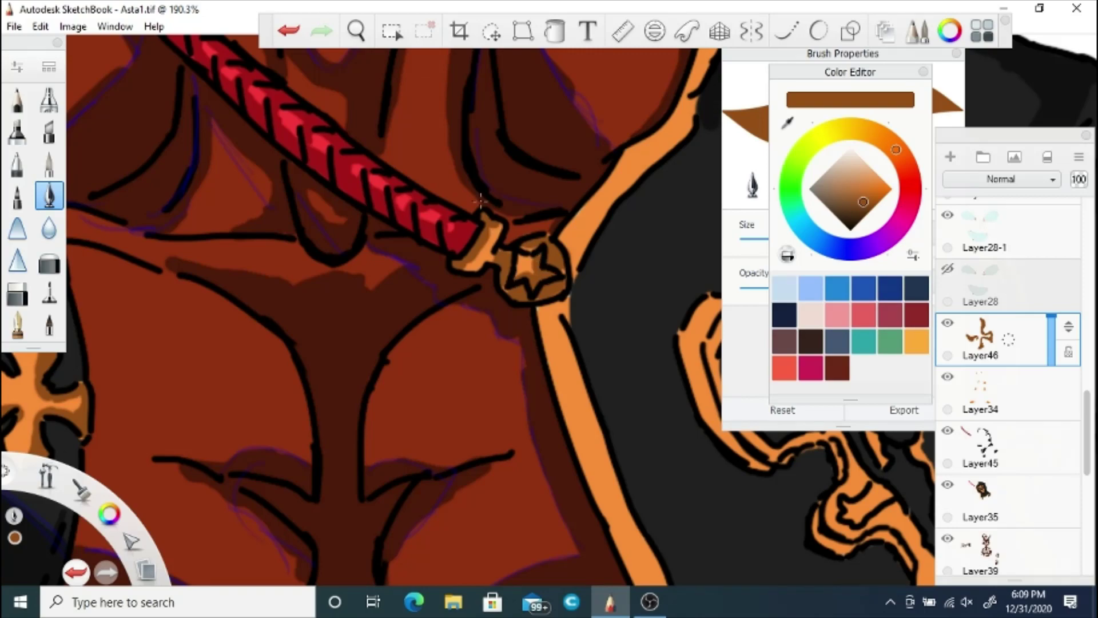
Step: Shade the belt buckle's lower bar, inner frame and two prongs in brown, keeping its outer edge light
key("space")
left_click_drag(393, 84, 365, 208)
left_click_drag(366, 372, 381, 115)
left_click_drag(411, 461, 439, 433)
left_click_drag(439, 433, 439, 329)
mouse_move(421, 271)
left_mouse_down()
mouse_move(444, 239)
mouse_move(375, 349)
mouse_move(353, 451)
mouse_move(383, 503)
mouse_move(607, 514)
left_mouse_up()
left_click_drag(352, 439, 460, 503)
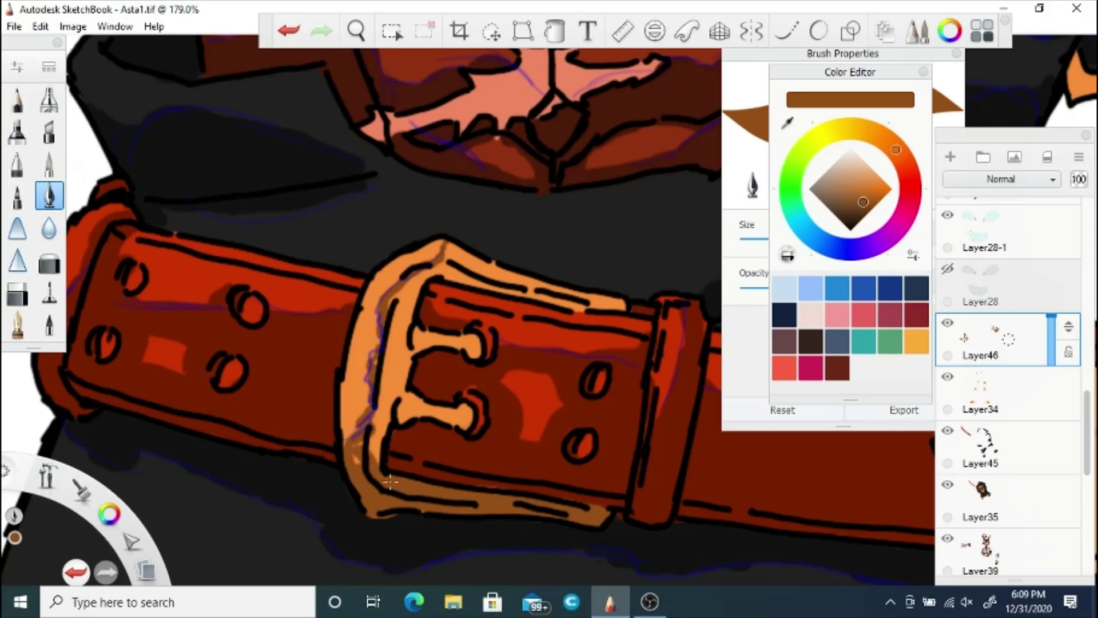
mouse_move(360, 461)
left_mouse_down()
mouse_move(400, 386)
mouse_move(469, 417)
mouse_move(467, 429)
left_mouse_up()
mouse_move(480, 347)
left_mouse_down()
mouse_move(413, 337)
mouse_move(394, 366)
mouse_move(425, 291)
mouse_move(580, 305)
left_mouse_up()
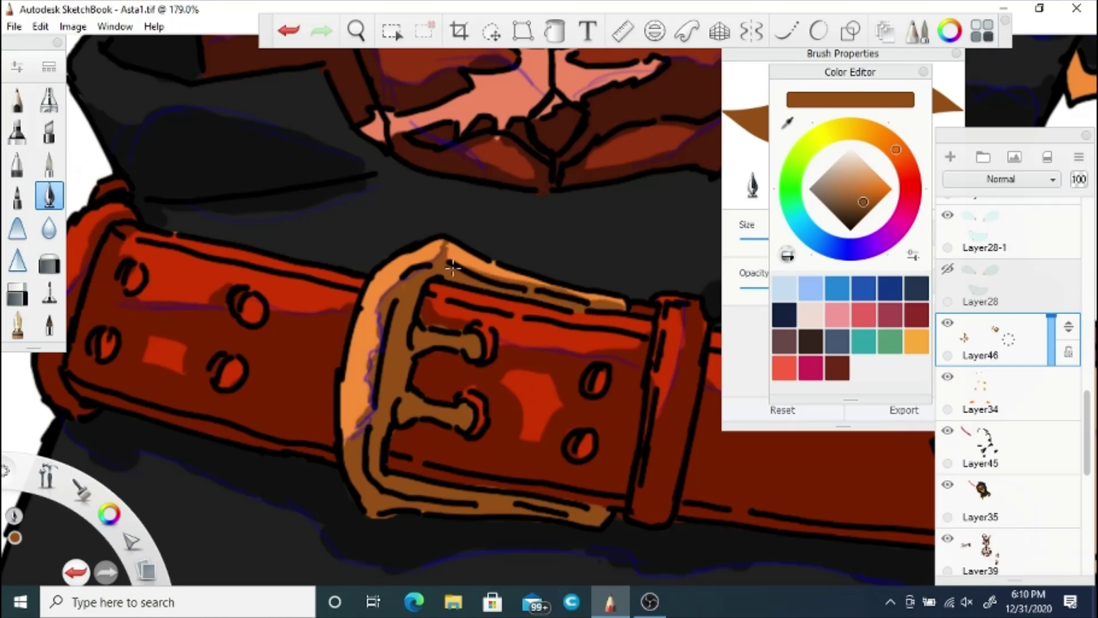
Step: Clean up the brown shading around the buckle's upper corner with the eraser, then return to the inking pen
left_click(17, 296)
left_click_drag(453, 322, 432, 314)
left_click_drag(403, 264, 419, 245)
left_click(49, 196)
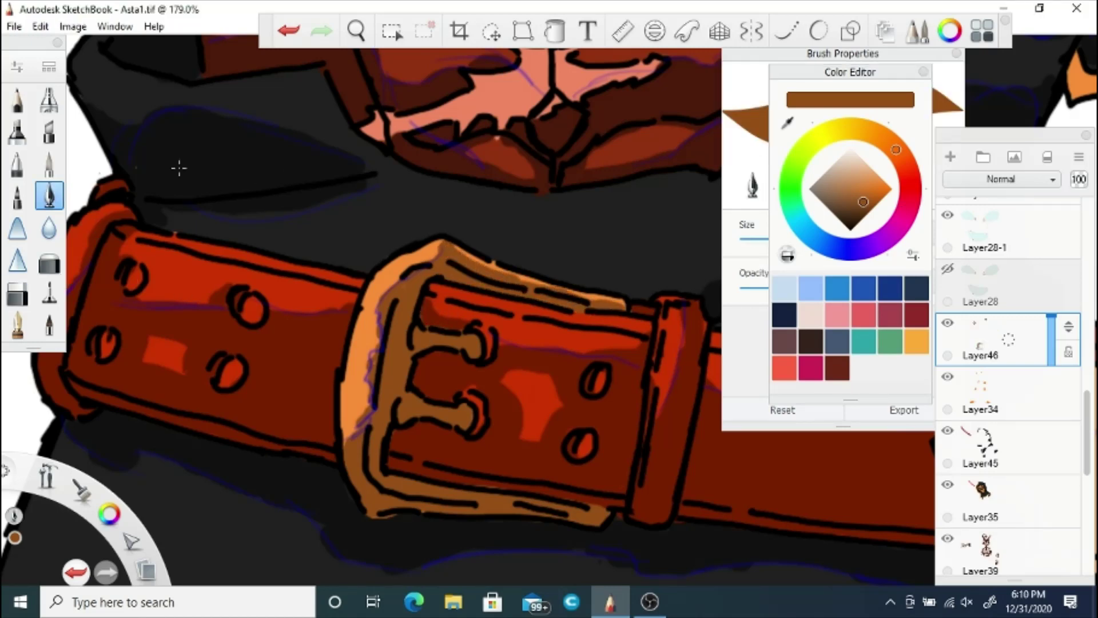
Step: Shade the orange guard at the belt's hip end in brown, leaving only its upper part light and undoing a stray edit
key("space")
left_click_drag(442, 287, 143, 246)
left_click_drag(539, 377, 379, 314)
mouse_move(519, 248)
left_mouse_down()
mouse_move(537, 271)
mouse_move(502, 297)
mouse_move(442, 314)
mouse_move(329, 315)
mouse_move(469, 344)
left_mouse_up()
mouse_move(537, 273)
left_mouse_down()
mouse_move(552, 269)
mouse_move(515, 320)
mouse_move(554, 285)
left_mouse_up()
mouse_move(541, 404)
left_mouse_down()
mouse_move(464, 426)
mouse_move(412, 424)
mouse_move(401, 372)
mouse_move(327, 321)
left_mouse_up()
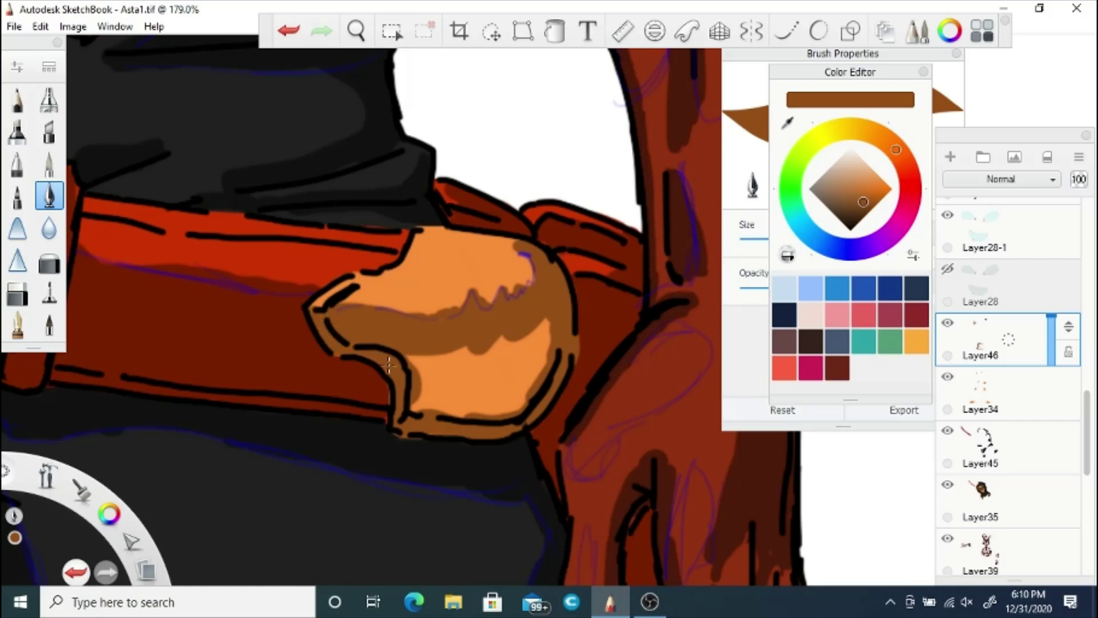
mouse_move(413, 365)
left_mouse_down()
mouse_move(535, 355)
mouse_move(523, 395)
left_mouse_up()
left_click(17, 293)
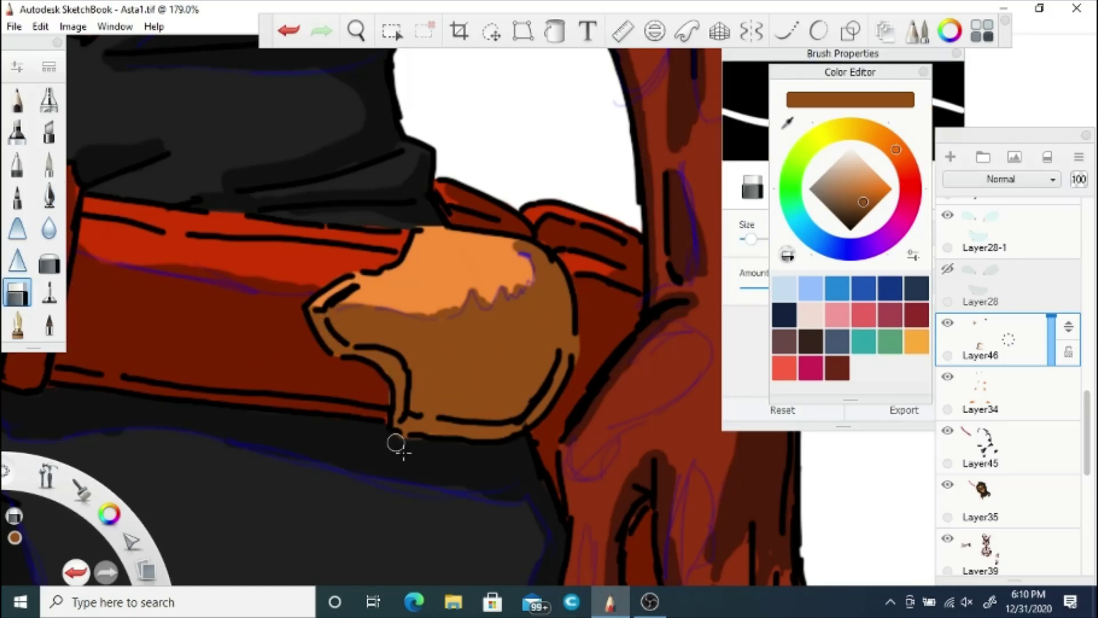
left_click(289, 31)
left_click(49, 196)
left_click_drag(360, 308, 323, 311)
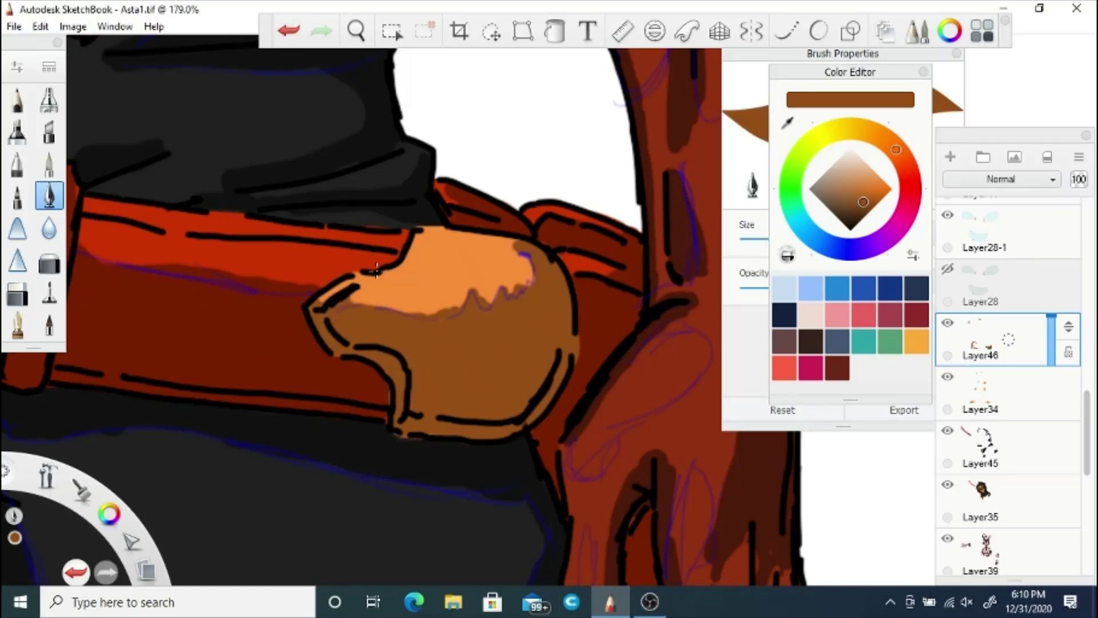
Step: Shade the small orange tip below the hand and the right knee guard in brown, keeping the knee guard's left side light
key("space")
left_click_drag(436, 580, 379, 253)
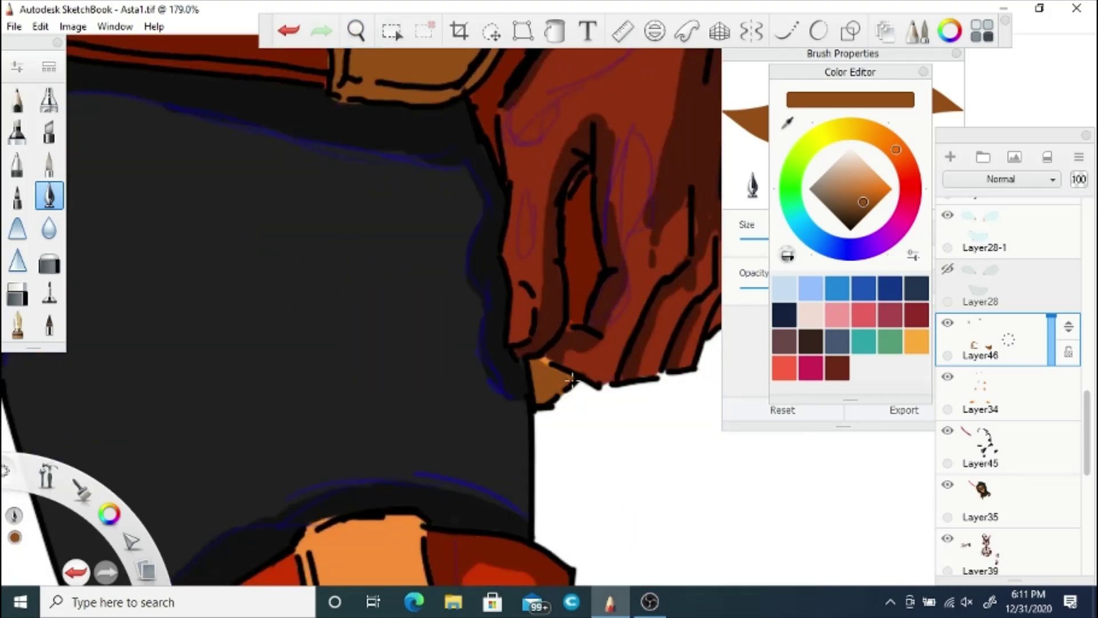
left_click_drag(336, 289, 444, 293)
mouse_move(408, 159)
left_mouse_down()
mouse_move(475, 304)
mouse_move(400, 400)
mouse_move(417, 423)
mouse_move(441, 375)
left_mouse_up()
left_click_drag(484, 439, 562, 378)
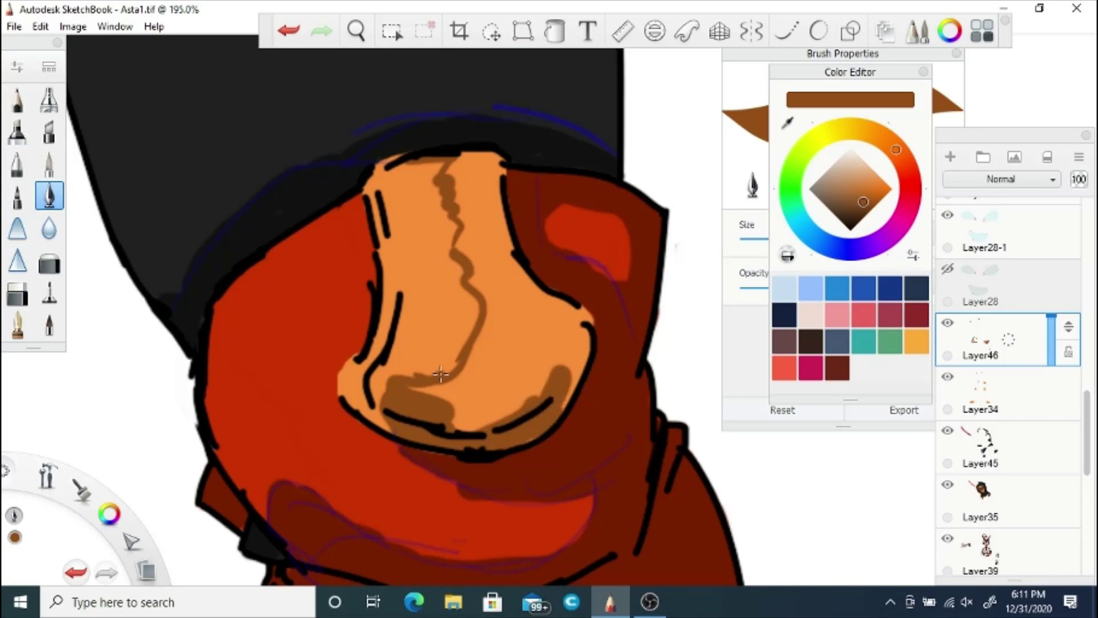
mouse_move(527, 292)
left_mouse_down()
mouse_move(572, 312)
mouse_move(573, 395)
left_mouse_up()
left_click_drag(582, 317, 486, 259)
mouse_move(455, 178)
left_mouse_down()
mouse_move(492, 166)
mouse_move(486, 211)
mouse_move(503, 269)
mouse_move(484, 192)
mouse_move(515, 320)
mouse_move(418, 394)
mouse_move(440, 321)
mouse_move(389, 406)
mouse_move(396, 384)
left_mouse_up()
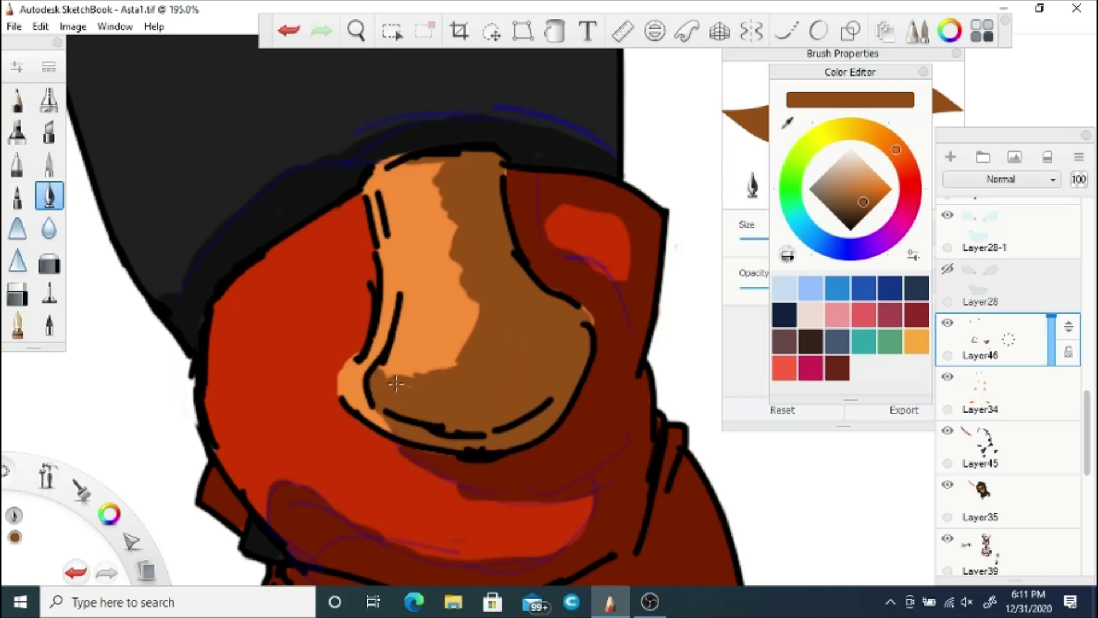
left_click_drag(419, 160, 438, 170)
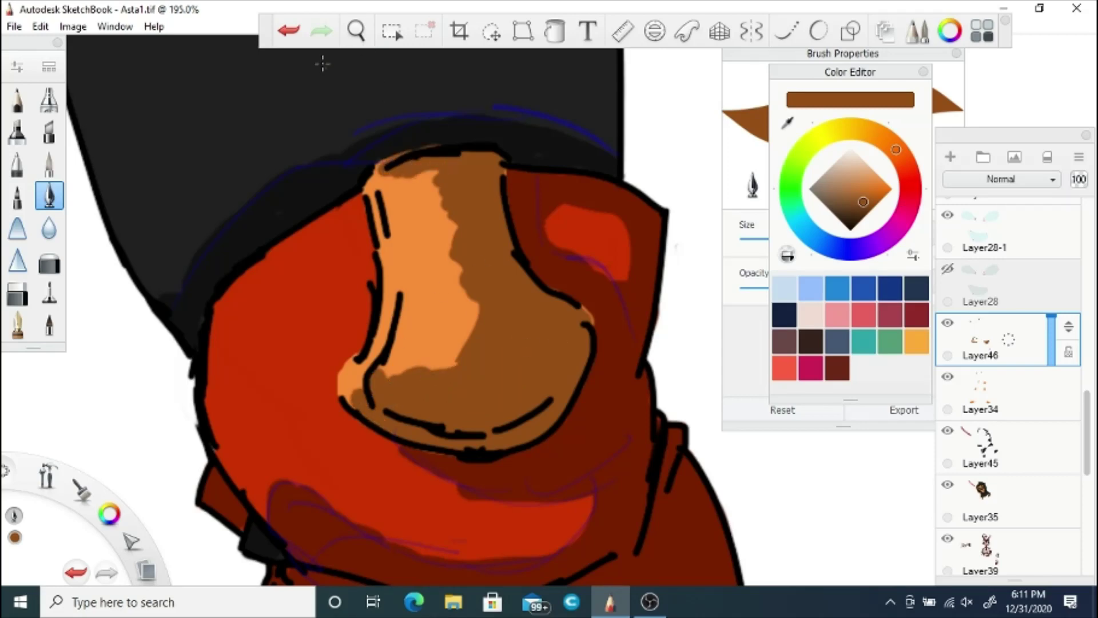
left_click(290, 31)
Step: Outline and fill the brown shadow on the orange guard of the left knee
key("space")
mouse_move(74, 200)
left_mouse_down()
mouse_move(285, 212)
mouse_move(366, 286)
left_mouse_up()
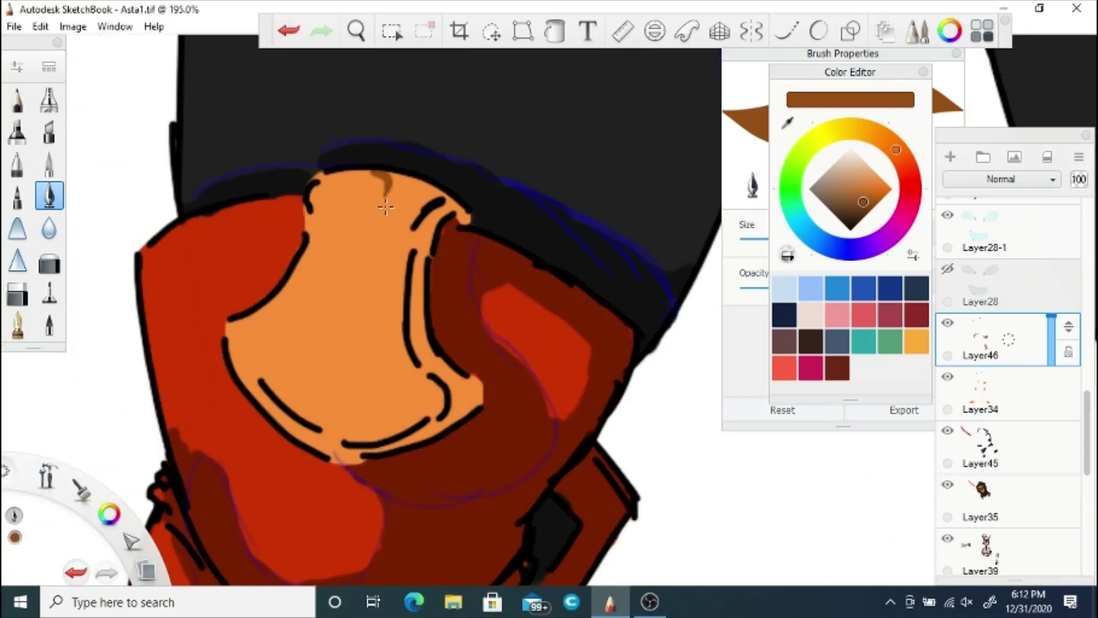
mouse_move(386, 207)
left_mouse_down()
mouse_move(338, 326)
mouse_move(246, 349)
mouse_move(272, 408)
mouse_move(446, 375)
mouse_move(478, 401)
mouse_move(449, 383)
left_mouse_up()
mouse_move(253, 357)
left_mouse_down()
mouse_move(435, 394)
mouse_move(401, 180)
mouse_move(449, 220)
mouse_move(418, 276)
mouse_move(426, 332)
mouse_move(349, 395)
mouse_move(401, 194)
mouse_move(309, 358)
mouse_move(359, 286)
mouse_move(270, 348)
left_mouse_up()
Step: Shade the right boot's heel and orange foot in brown, leaving the area beside the ankle light along the sketched zigzag
key("space")
mouse_move(365, 260)
left_mouse_down()
mouse_move(379, 426)
mouse_move(323, 337)
mouse_move(400, 304)
left_mouse_up()
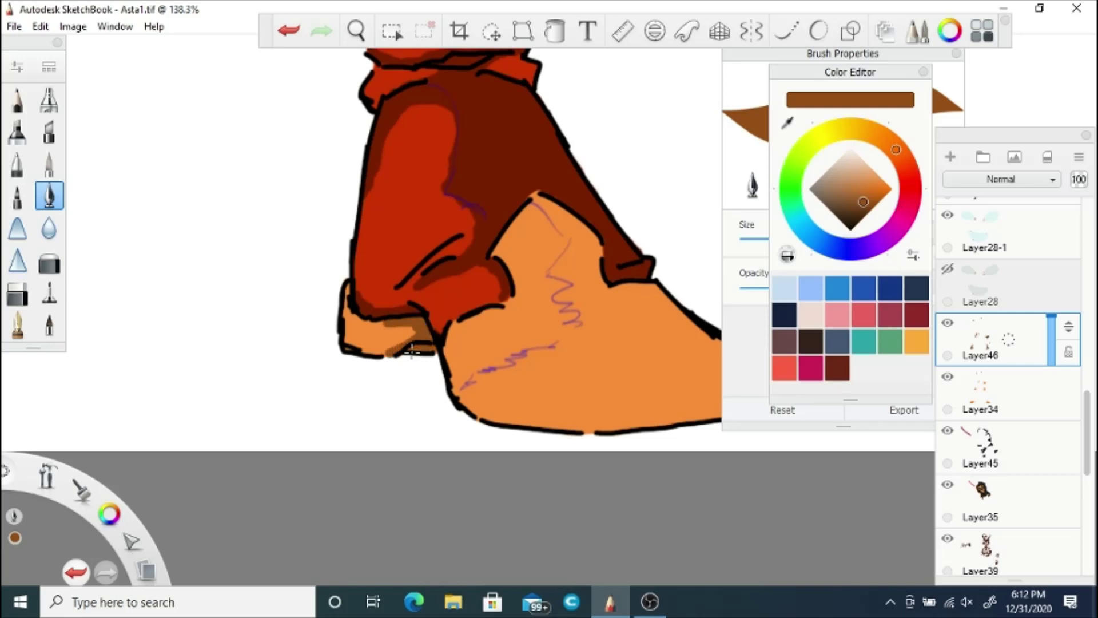
mouse_move(541, 196)
left_mouse_down()
mouse_move(601, 266)
mouse_move(552, 228)
mouse_move(560, 298)
mouse_move(541, 357)
mouse_move(476, 382)
mouse_move(523, 377)
left_mouse_up()
key("space")
left_click_drag(508, 253, 370, 247)
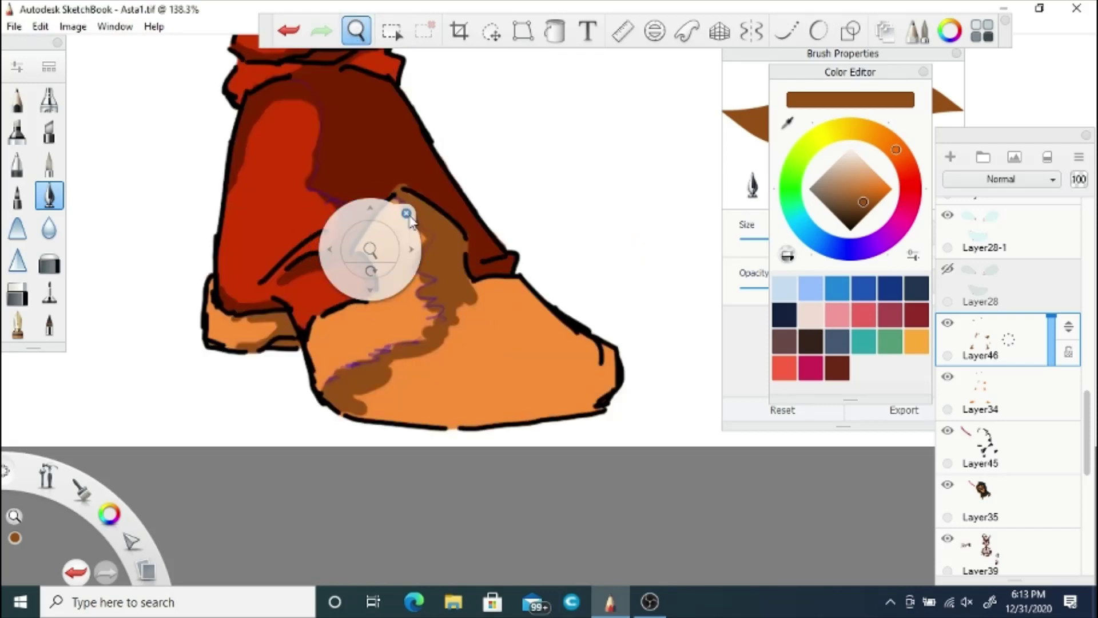
mouse_move(465, 282)
left_mouse_down()
mouse_move(518, 286)
mouse_move(571, 342)
mouse_move(607, 355)
mouse_move(485, 413)
mouse_move(581, 403)
left_mouse_up()
mouse_move(494, 406)
left_mouse_down()
mouse_move(350, 404)
mouse_move(378, 401)
mouse_move(380, 375)
mouse_move(563, 359)
left_mouse_up()
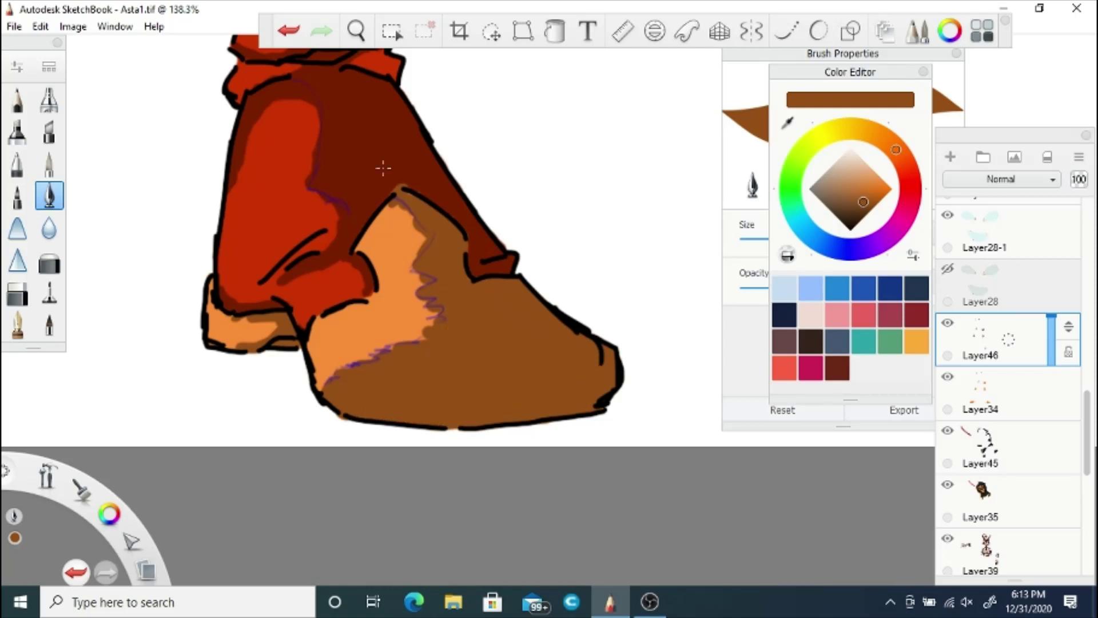
Step: Shade the left boot's orange foot and heel in brown, leaving a light strip along the instep and the heel's upper edge
key("space")
mouse_move(352, 185)
left_mouse_down()
mouse_move(342, 259)
mouse_move(362, 359)
mouse_move(452, 247)
mouse_move(467, 297)
mouse_move(446, 358)
mouse_move(528, 389)
mouse_move(483, 497)
mouse_move(401, 503)
left_mouse_up()
left_click(49, 226)
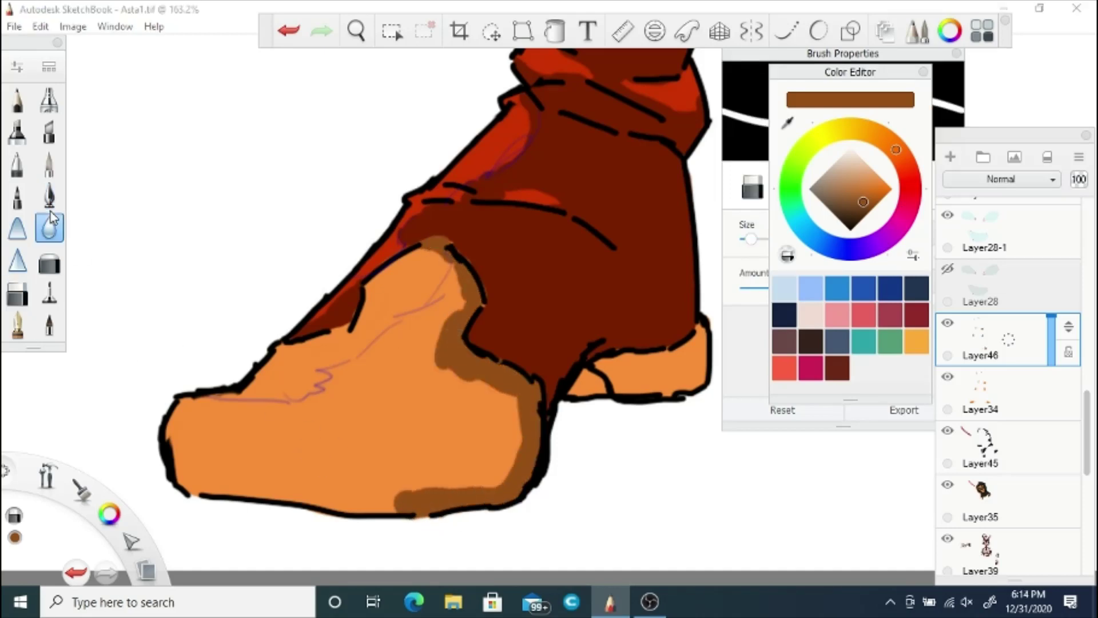
mouse_move(452, 338)
left_mouse_down()
mouse_move(410, 493)
mouse_move(206, 477)
mouse_move(194, 408)
mouse_move(286, 411)
mouse_move(315, 436)
mouse_move(360, 365)
mouse_move(452, 275)
mouse_move(372, 412)
mouse_move(503, 435)
mouse_move(512, 469)
left_mouse_up()
left_click(289, 32)
left_click(50, 197)
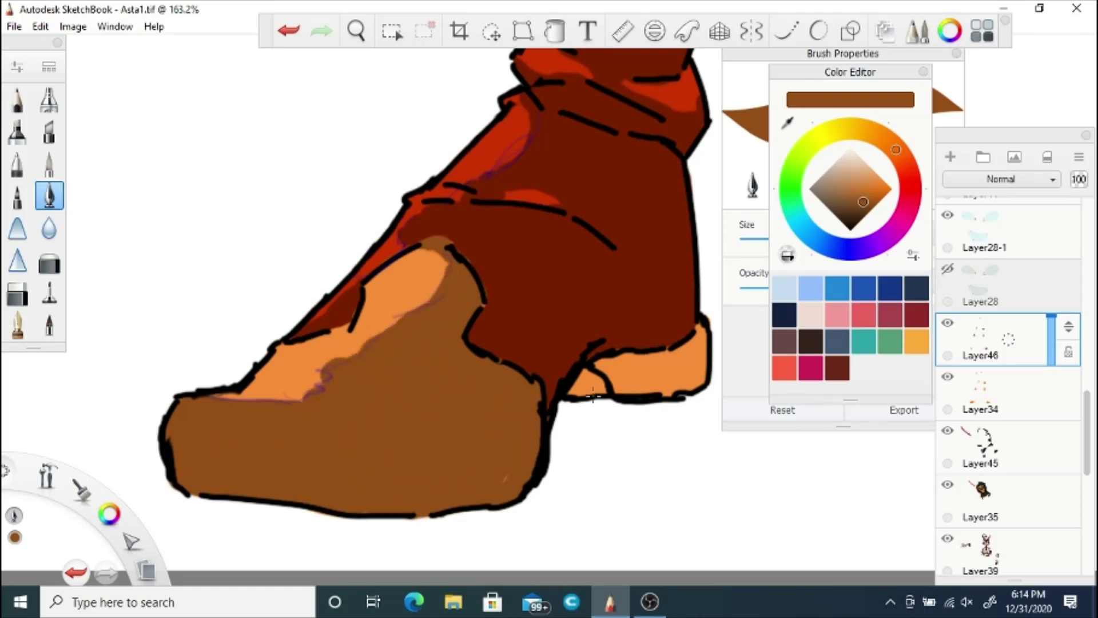
mouse_move(593, 394)
left_mouse_down()
mouse_move(598, 369)
mouse_move(646, 383)
mouse_move(701, 355)
mouse_move(637, 389)
left_mouse_up()
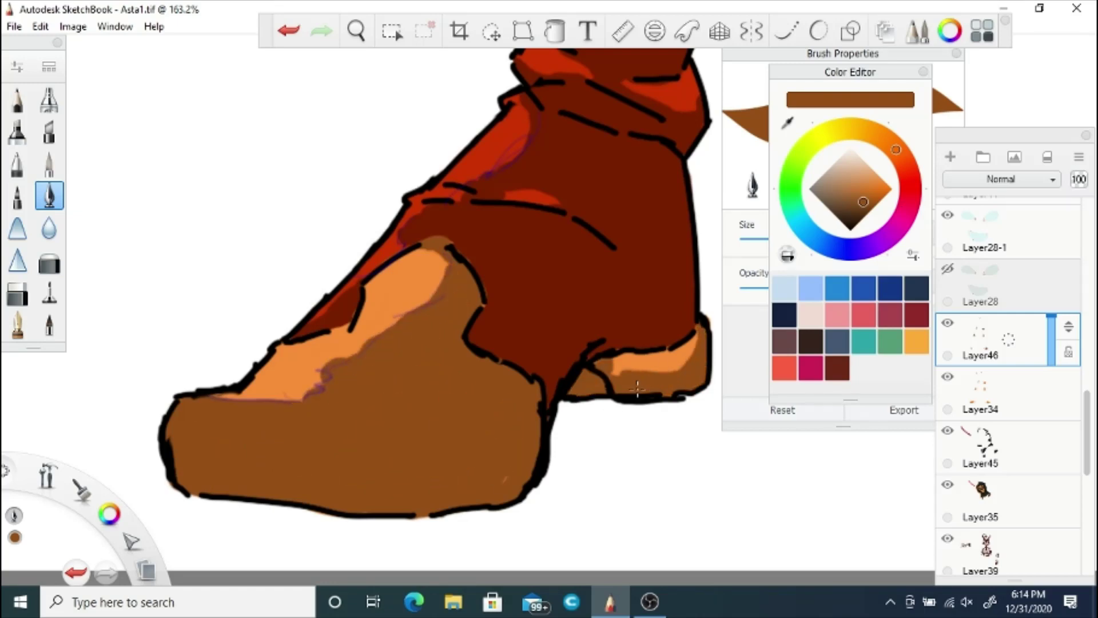
Step: Zoom out to the whole character and save the drawing
key("space")
left_click_drag(301, 300, 305, 366)
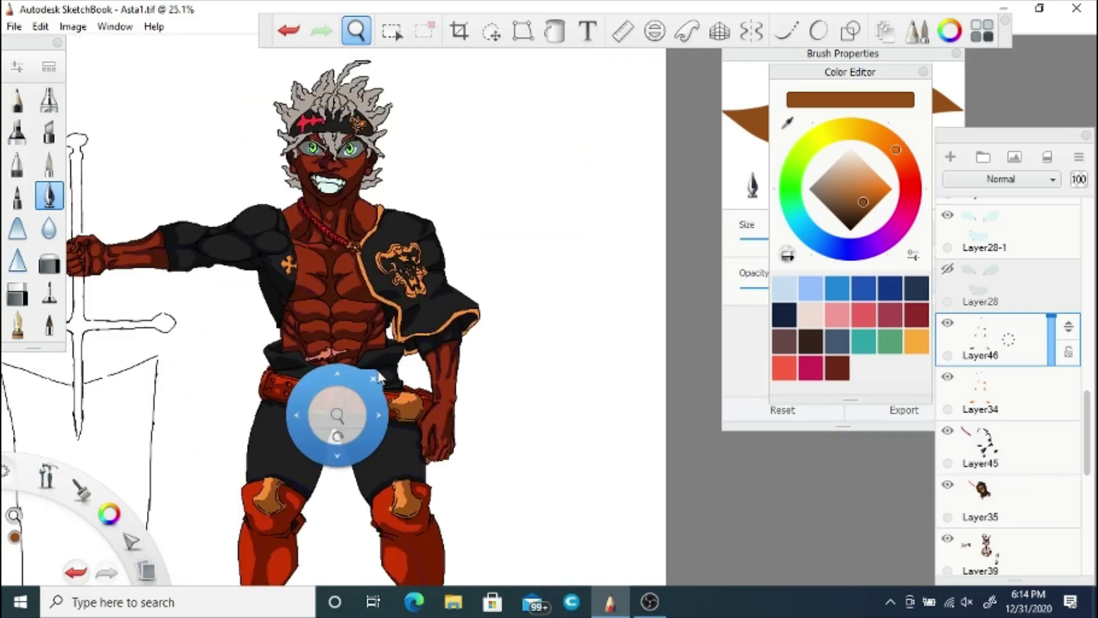
left_click(14, 26)
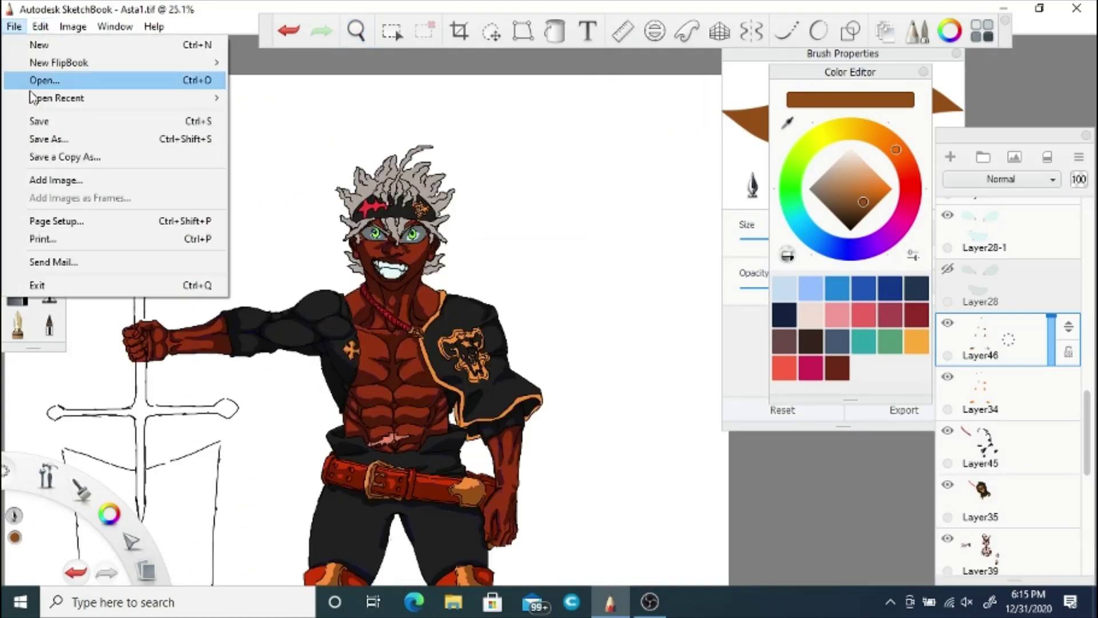
left_click(35, 117)
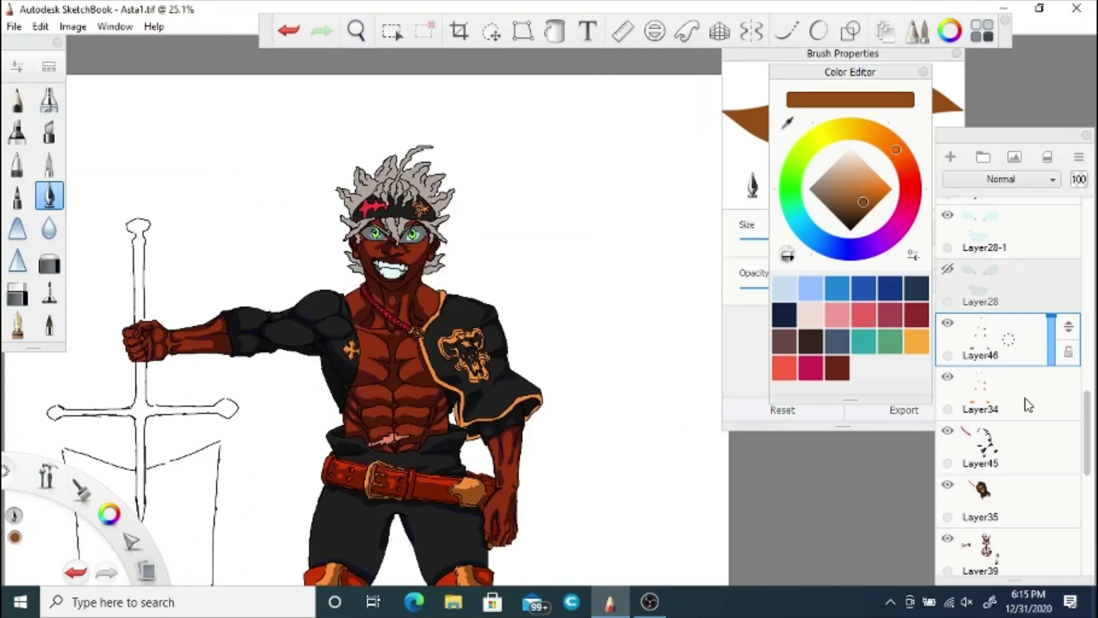
Step: Zoom in on the face and add a new layer directly above the hair colour layer, Layer27
scroll(1077, 304, "up", 5)
left_click_drag(1077, 303, 1078, 228)
left_click(947, 275)
key("space")
left_click_drag(368, 321, 295, 400)
left_click_drag(365, 314, 403, 389)
left_click_drag(407, 338, 399, 246)
left_click(451, 268)
scroll(1018, 419, "down", 6)
left_click(1018, 420)
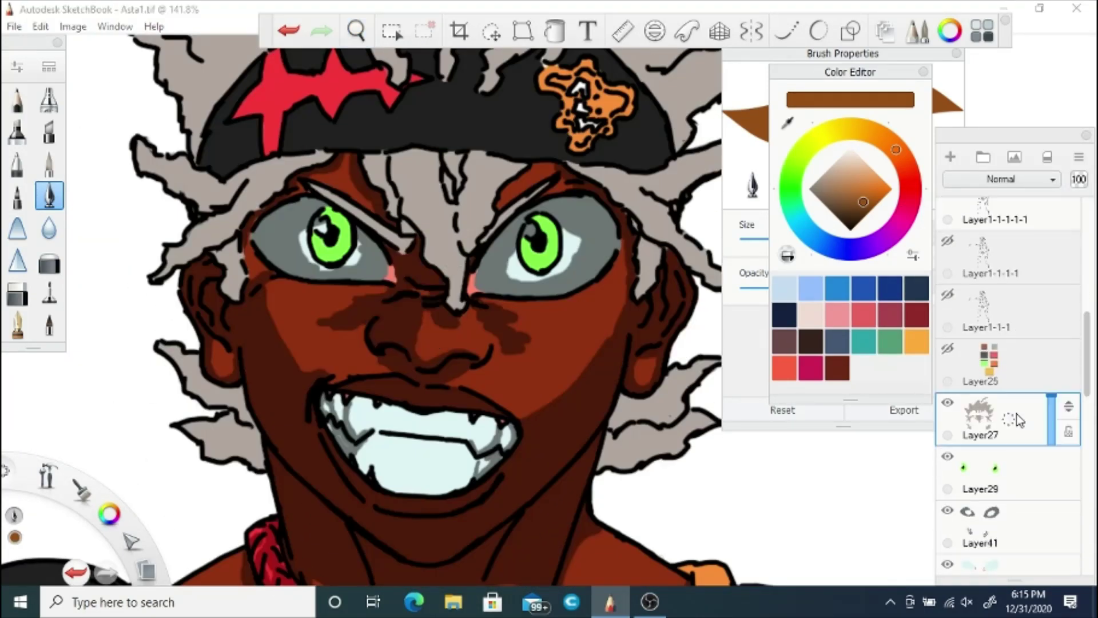
left_click(950, 157)
Step: Pick a dark grey-brown and shade the hair tufts below both ears, leaving their tips partly light
left_click(790, 125)
left_click(629, 404)
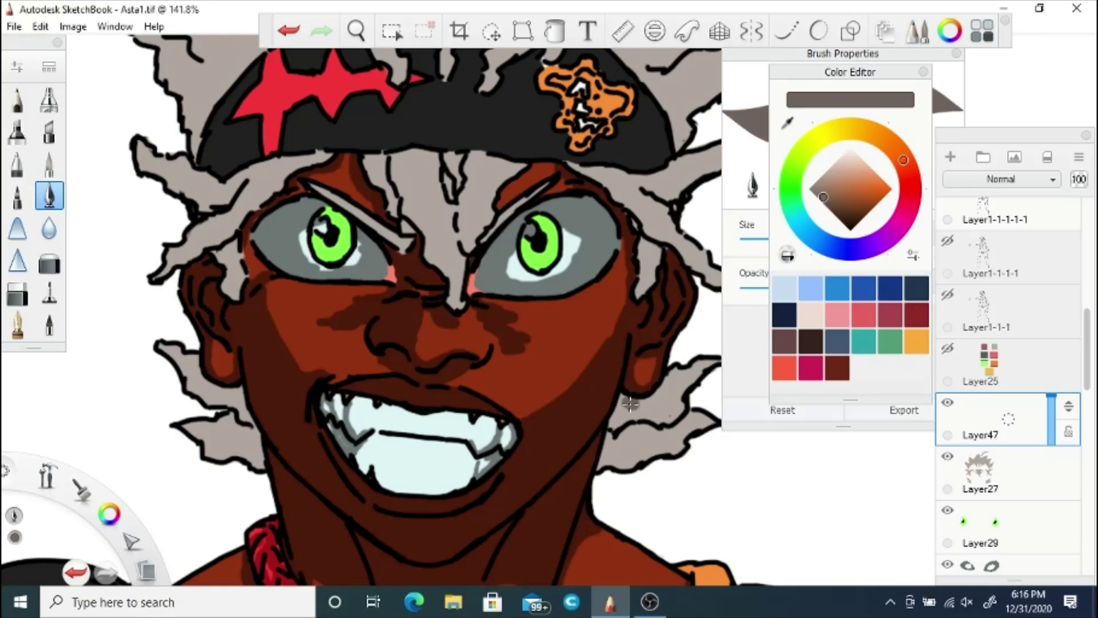
mouse_move(609, 435)
left_mouse_down()
mouse_move(681, 404)
mouse_move(668, 378)
mouse_move(686, 412)
left_mouse_up()
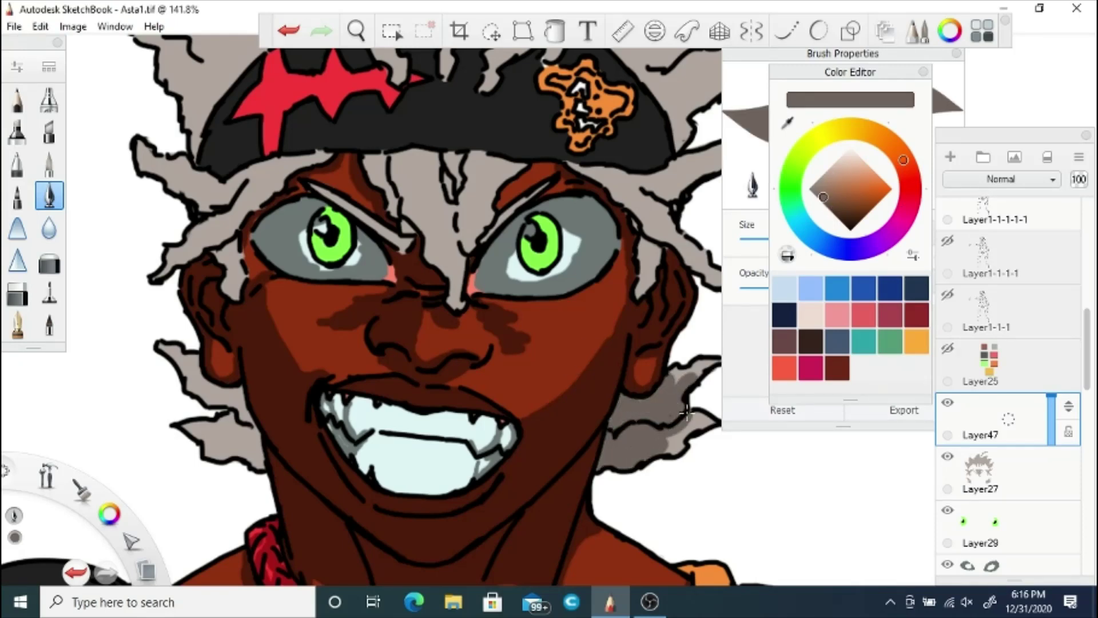
mouse_move(190, 362)
left_mouse_down()
mouse_move(238, 395)
mouse_move(252, 429)
mouse_move(206, 424)
mouse_move(258, 416)
left_mouse_up()
left_click(17, 294)
left_click(51, 196)
left_click_drag(706, 423, 673, 447)
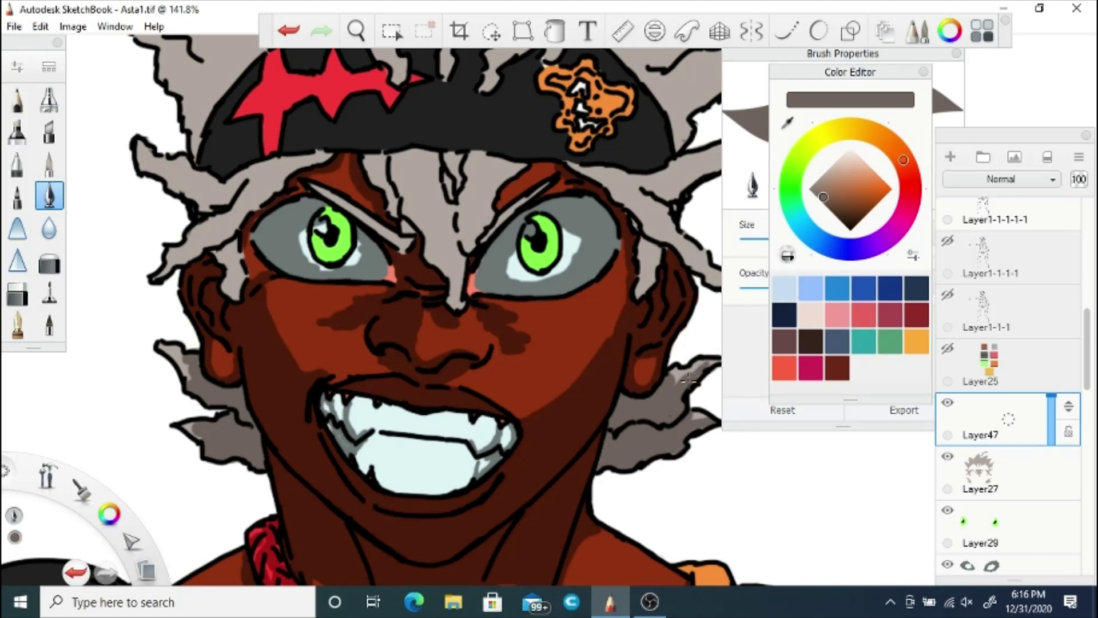
Step: Shade the undersides of the hair strands sticking out below the headband on both sides of the face
left_click(355, 30)
left_click_drag(540, 348, 477, 429)
left_click(500, 343)
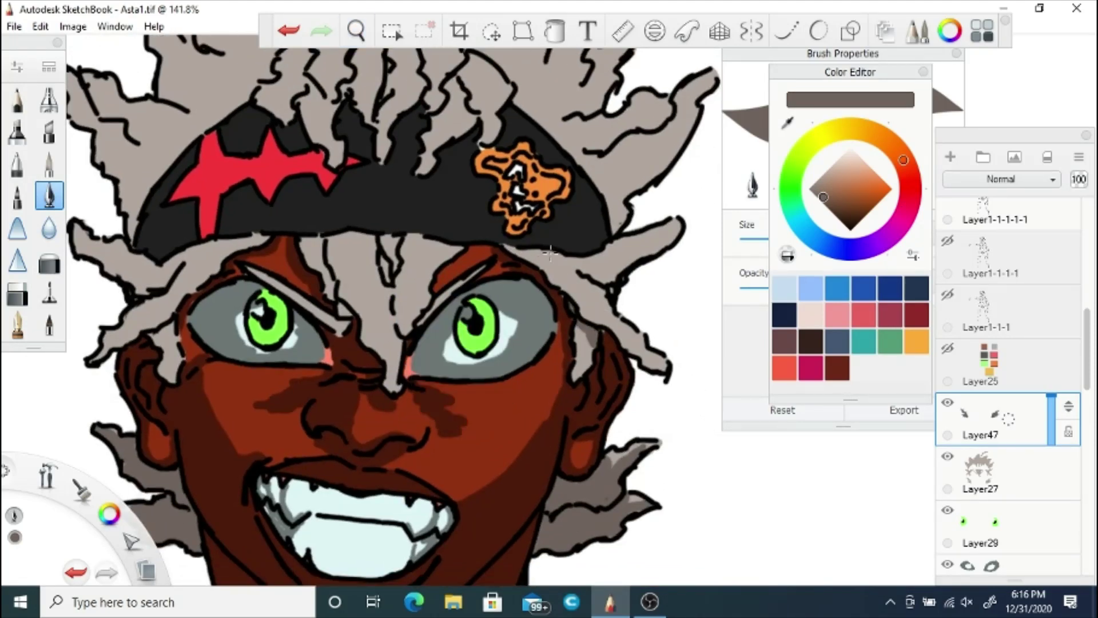
left_click_drag(573, 266, 572, 269)
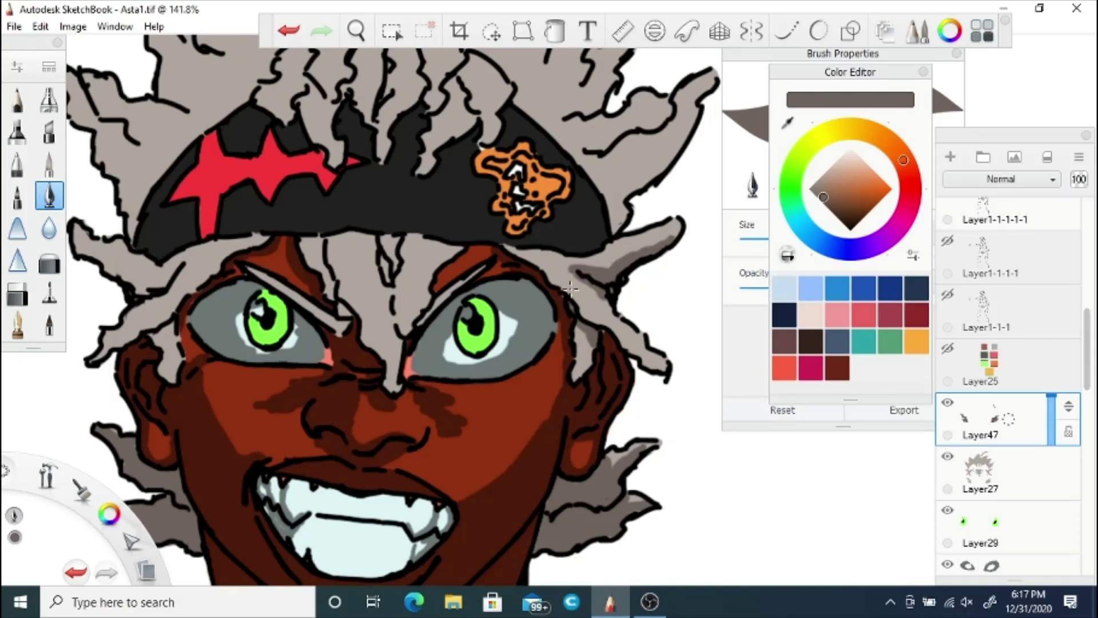
left_click_drag(612, 324, 661, 366)
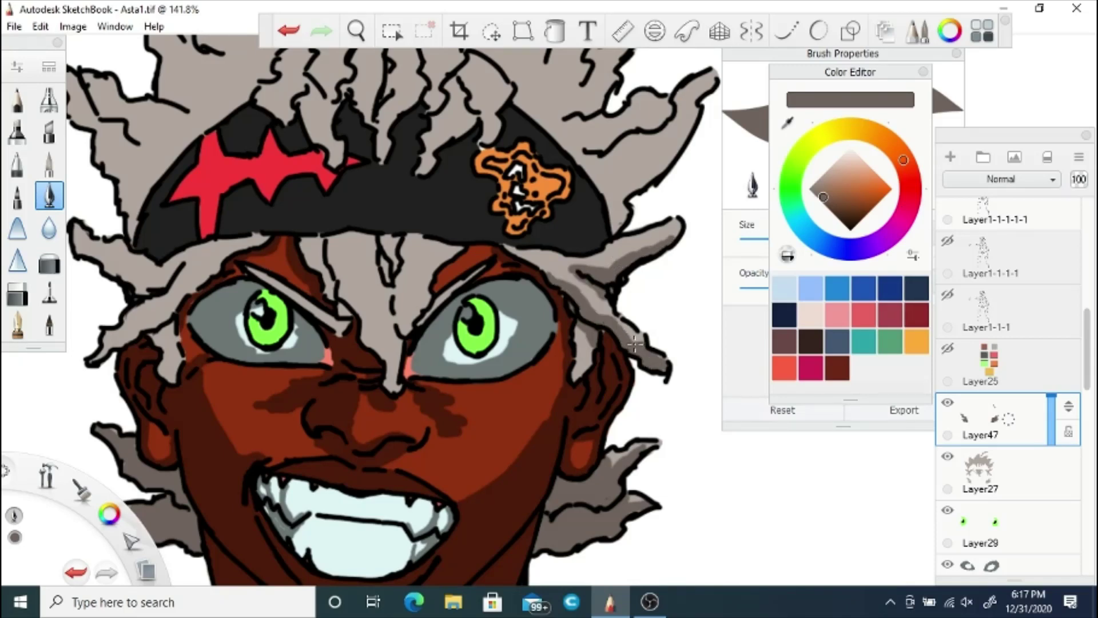
left_click(356, 31)
left_click_drag(201, 302, 351, 302)
left_click(382, 242)
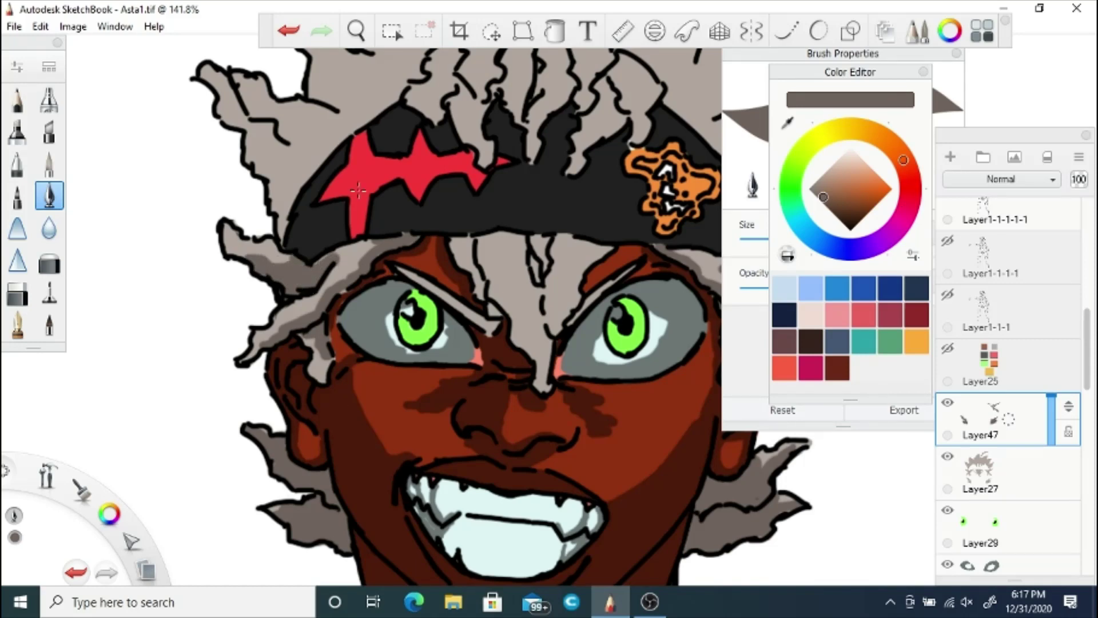
Step: Shade the spiky hair tufts on the left side above the headband in dark grey-brown, leaving light streaks along the strands
key("space")
left_click_drag(348, 87, 365, 281)
mouse_move(297, 397)
left_mouse_down()
mouse_move(306, 372)
mouse_move(289, 314)
mouse_move(312, 302)
left_mouse_up()
mouse_move(323, 363)
left_mouse_down()
mouse_move(366, 312)
mouse_move(423, 275)
mouse_move(343, 301)
mouse_move(335, 252)
mouse_move(371, 229)
mouse_move(402, 278)
mouse_move(423, 217)
mouse_move(365, 173)
mouse_move(340, 204)
left_mouse_up()
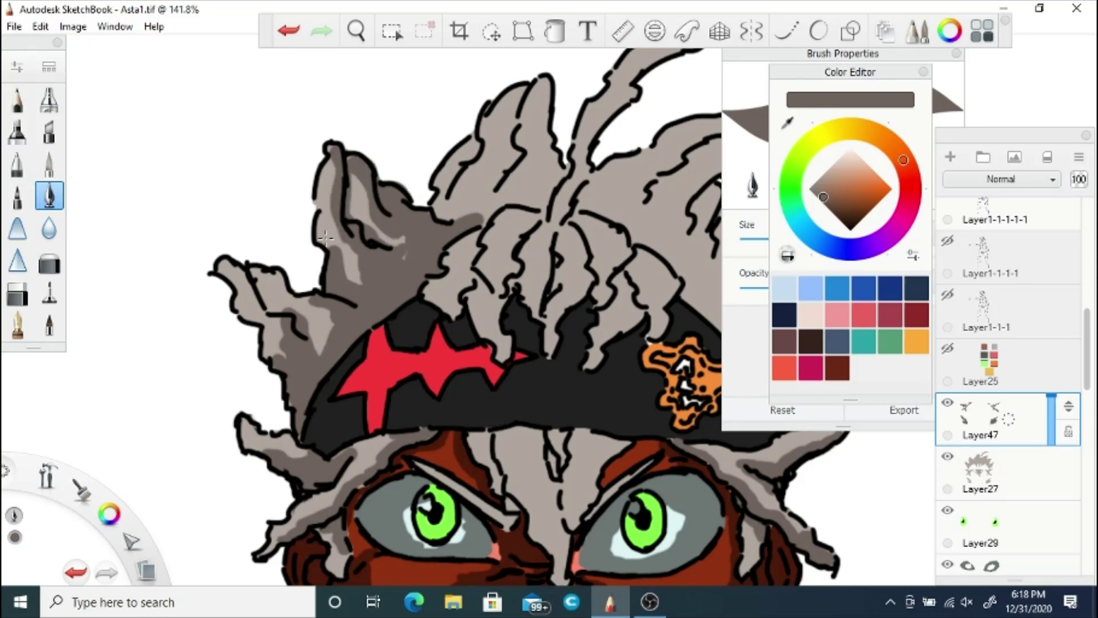
left_click_drag(283, 311, 287, 330)
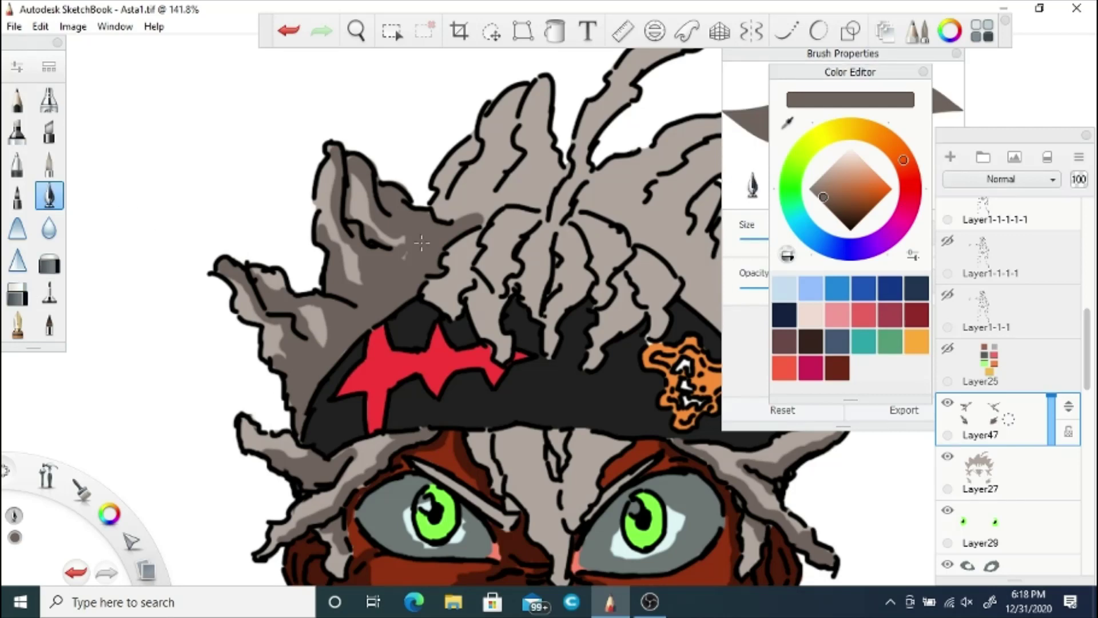
mouse_move(449, 205)
left_mouse_down()
mouse_move(541, 193)
mouse_move(558, 156)
mouse_move(544, 79)
mouse_move(458, 212)
mouse_move(452, 149)
mouse_move(483, 142)
left_mouse_up()
Step: Shade the spiky hair tufts on the right side above the headband, cleaning up light highlights near the tips with the eraser
key("space")
left_click_drag(685, 300, 437, 315)
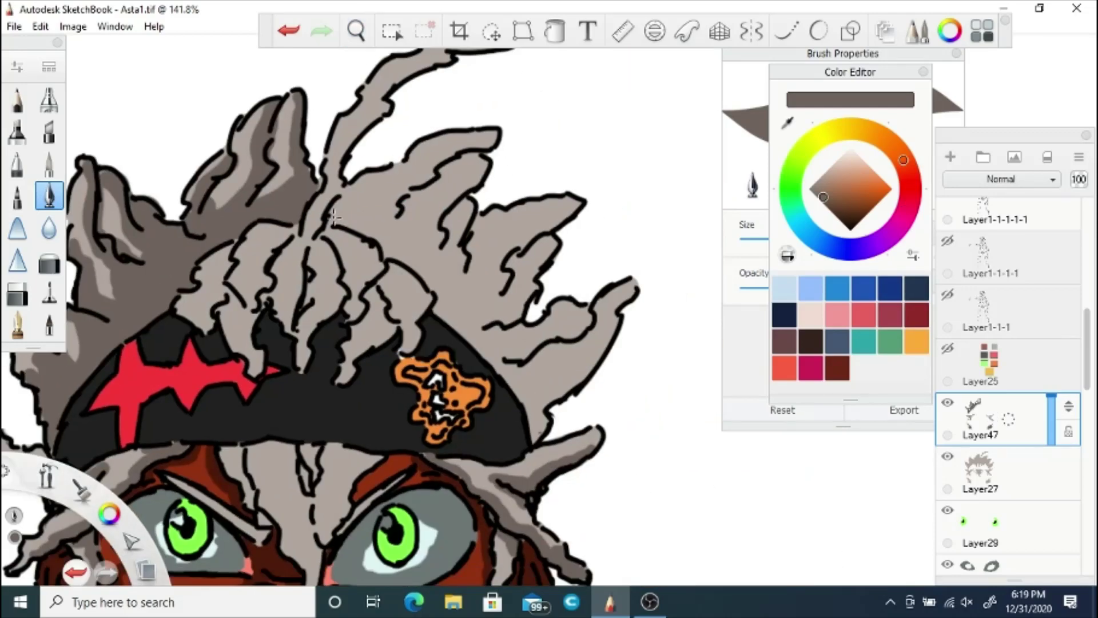
left_click_drag(331, 219, 461, 289)
mouse_move(456, 313)
left_mouse_down()
mouse_move(535, 397)
mouse_move(541, 442)
left_mouse_up()
mouse_move(507, 361)
left_mouse_down()
mouse_move(598, 323)
mouse_move(629, 286)
mouse_move(549, 372)
mouse_move(549, 401)
mouse_move(521, 338)
mouse_move(587, 320)
mouse_move(539, 241)
mouse_move(466, 309)
mouse_move(469, 263)
left_mouse_up()
left_click(17, 292)
key("e")
mouse_move(535, 231)
left_mouse_down()
mouse_move(541, 223)
mouse_move(458, 263)
mouse_move(475, 214)
left_mouse_up()
mouse_move(463, 171)
left_mouse_down()
mouse_move(423, 229)
mouse_move(395, 240)
mouse_move(452, 150)
mouse_move(442, 163)
left_mouse_up()
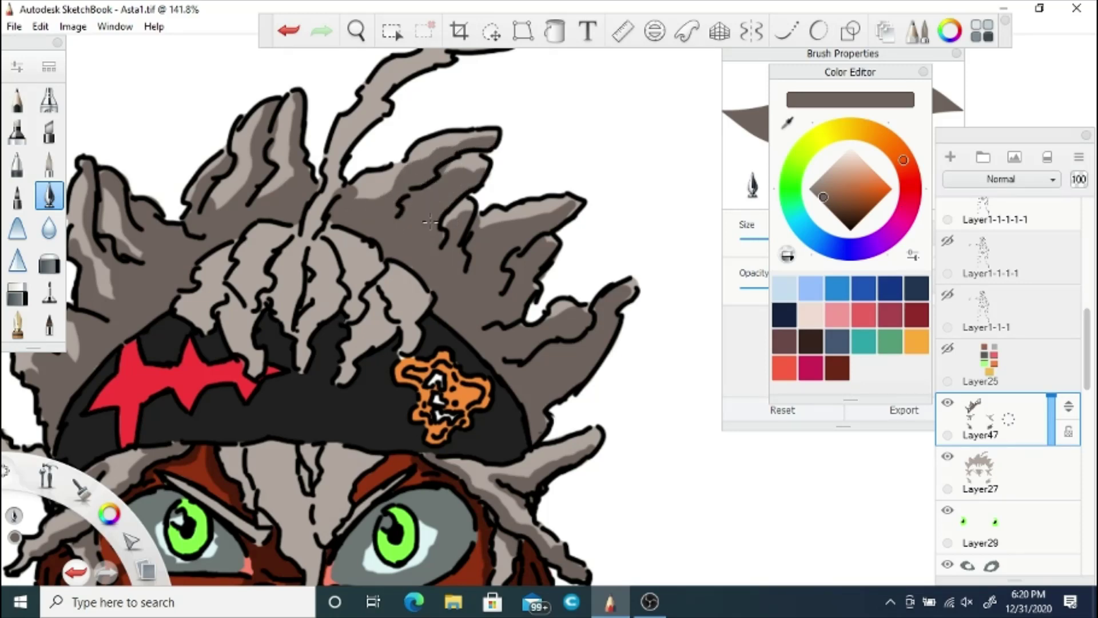
Step: Shade the tall thin strand rising from the crown and tidy its shadow with the eraser before returning to the inking pen
mouse_move(382, 92)
left_mouse_down()
mouse_move(306, 245)
mouse_move(349, 123)
left_mouse_up()
left_click(17, 294)
left_click_drag(355, 162, 358, 281)
key("space")
left_click(49, 196)
mouse_move(392, 188)
left_mouse_down()
mouse_move(461, 136)
mouse_move(418, 133)
mouse_move(508, 134)
left_mouse_up()
Step: Shade the hair locks falling over the headband in dark grey-brown, leaving light patches along their upper curves
key("space")
left_click_drag(347, 308, 403, 178)
mouse_move(441, 223)
left_mouse_down()
mouse_move(408, 219)
mouse_move(415, 272)
mouse_move(452, 286)
mouse_move(438, 250)
left_mouse_up()
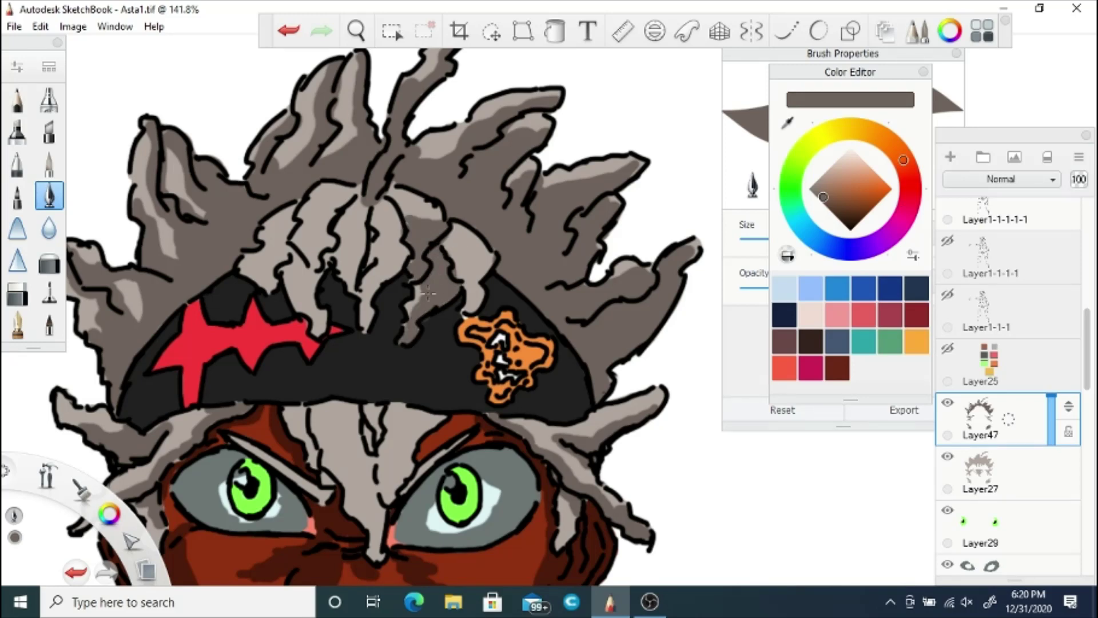
key("e")
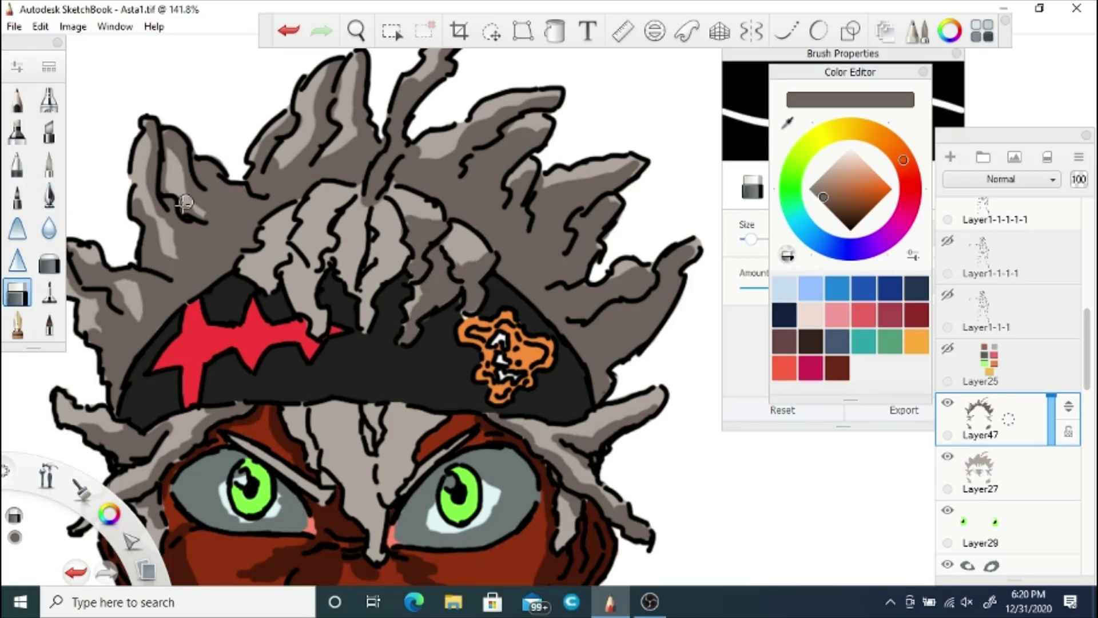
left_click(49, 196)
mouse_move(438, 241)
left_mouse_down()
mouse_move(464, 275)
mouse_move(447, 241)
left_mouse_up()
mouse_move(385, 200)
left_mouse_down()
mouse_move(402, 239)
mouse_move(365, 327)
mouse_move(380, 252)
mouse_move(366, 218)
mouse_move(349, 275)
mouse_move(365, 240)
mouse_move(329, 202)
mouse_move(314, 269)
mouse_move(338, 197)
mouse_move(298, 244)
left_mouse_up()
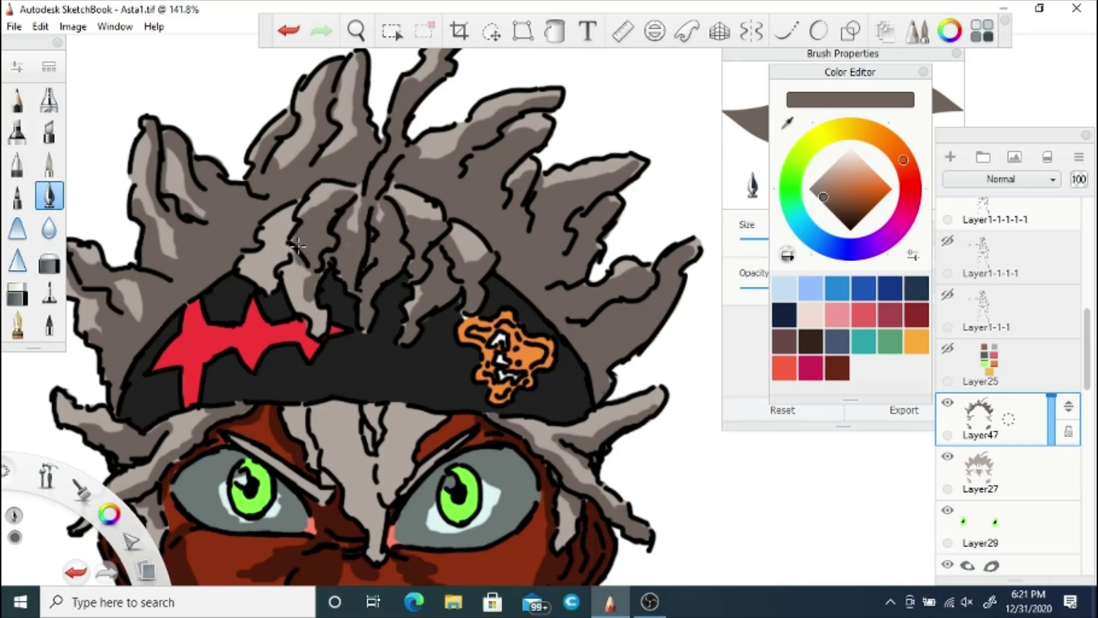
left_click_drag(323, 335, 297, 272)
mouse_move(295, 215)
left_mouse_down()
mouse_move(264, 286)
mouse_move(294, 216)
left_mouse_up()
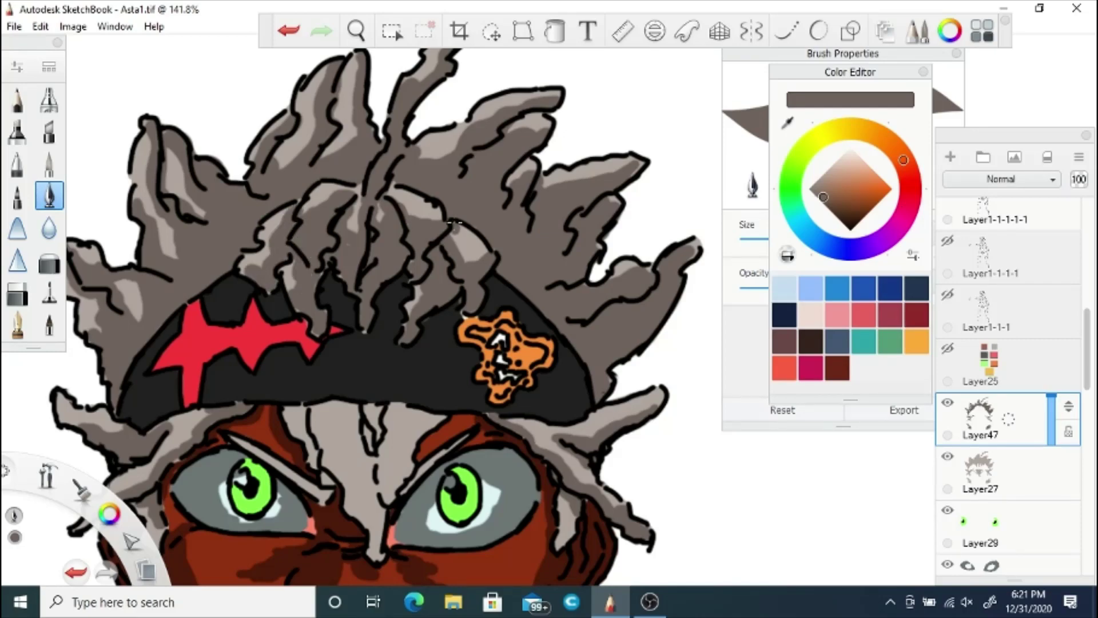
left_click_drag(455, 222, 455, 243)
Step: Shade the forehead fringe between the eyes and the left eyebrow in dark grey-brown, keeping light streaks in the fringe
key("space")
left_click_drag(348, 369, 432, 316)
mouse_move(308, 279)
left_mouse_down()
mouse_move(346, 344)
mouse_move(389, 274)
mouse_move(409, 359)
mouse_move(434, 291)
mouse_move(481, 292)
mouse_move(449, 355)
mouse_move(414, 388)
mouse_move(410, 361)
mouse_move(417, 399)
mouse_move(402, 409)
left_mouse_up()
left_click_drag(352, 355, 357, 359)
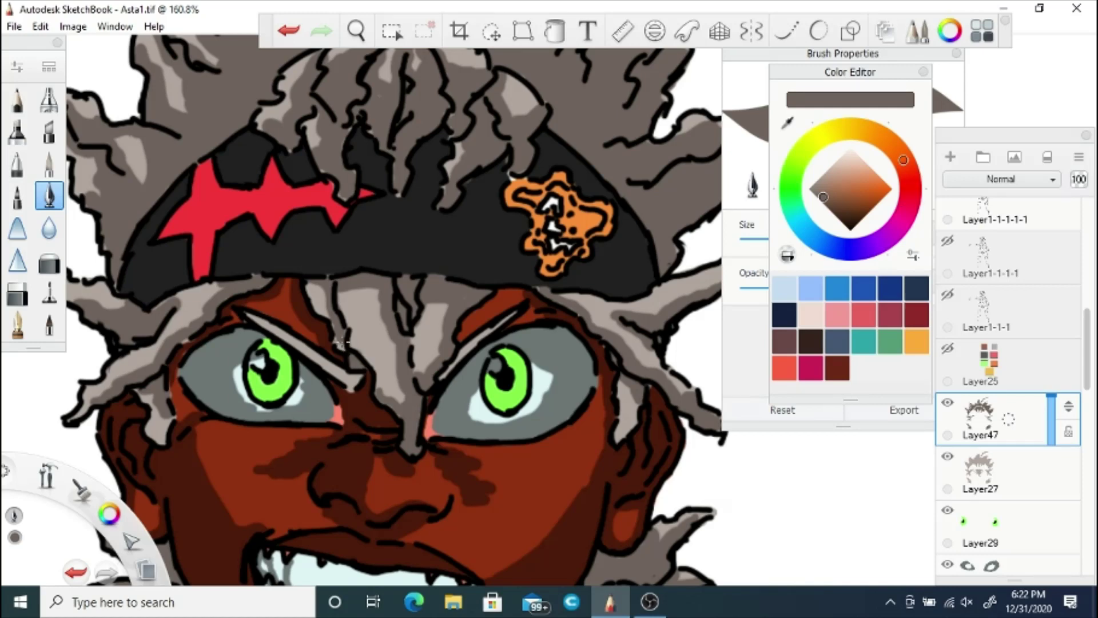
left_click_drag(342, 297, 360, 366)
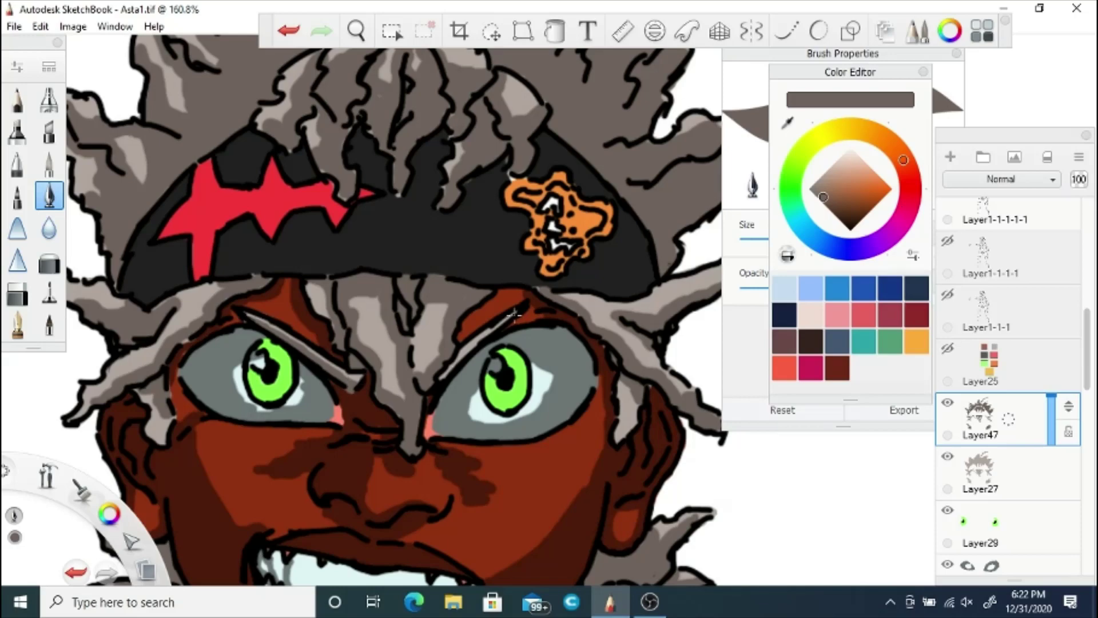
Step: Inspect the finished grey hair shading around the headband, both close up and against the whole figure
left_click(356, 30)
left_click_drag(391, 296, 370, 313)
mouse_move(387, 406)
left_mouse_down()
mouse_move(395, 382)
mouse_move(366, 431)
left_mouse_up()
left_click_drag(542, 358, 488, 371)
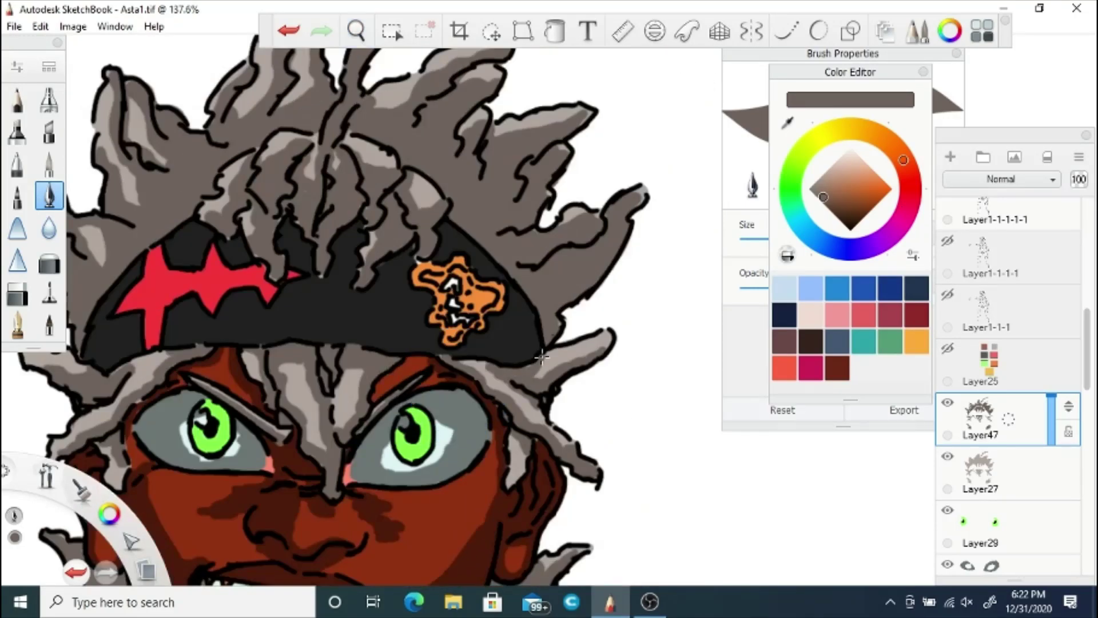
key("e")
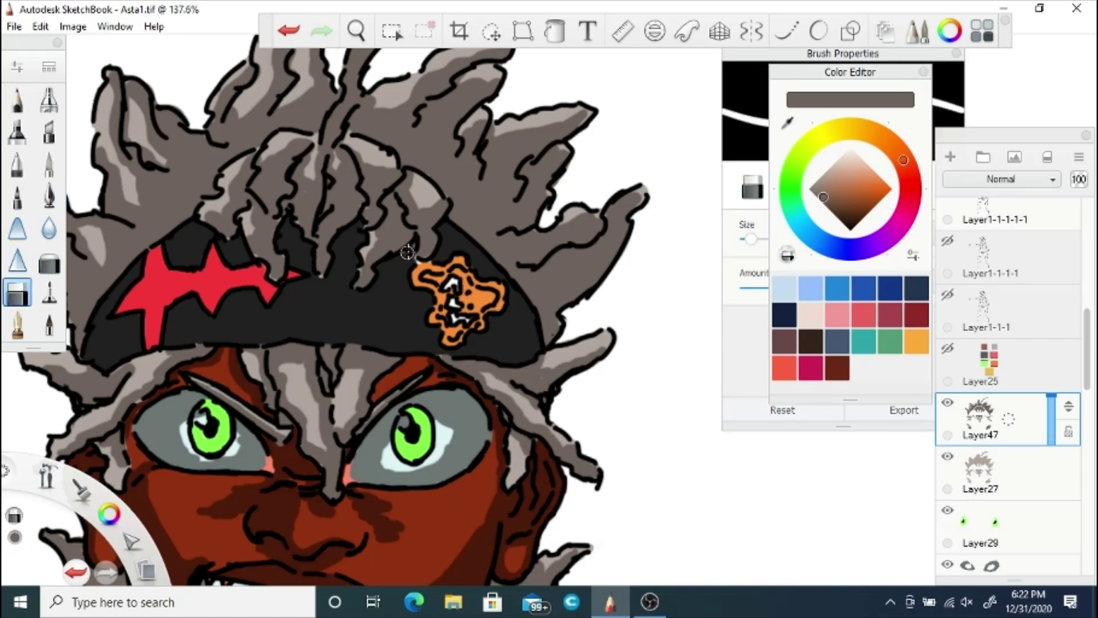
left_click(355, 30)
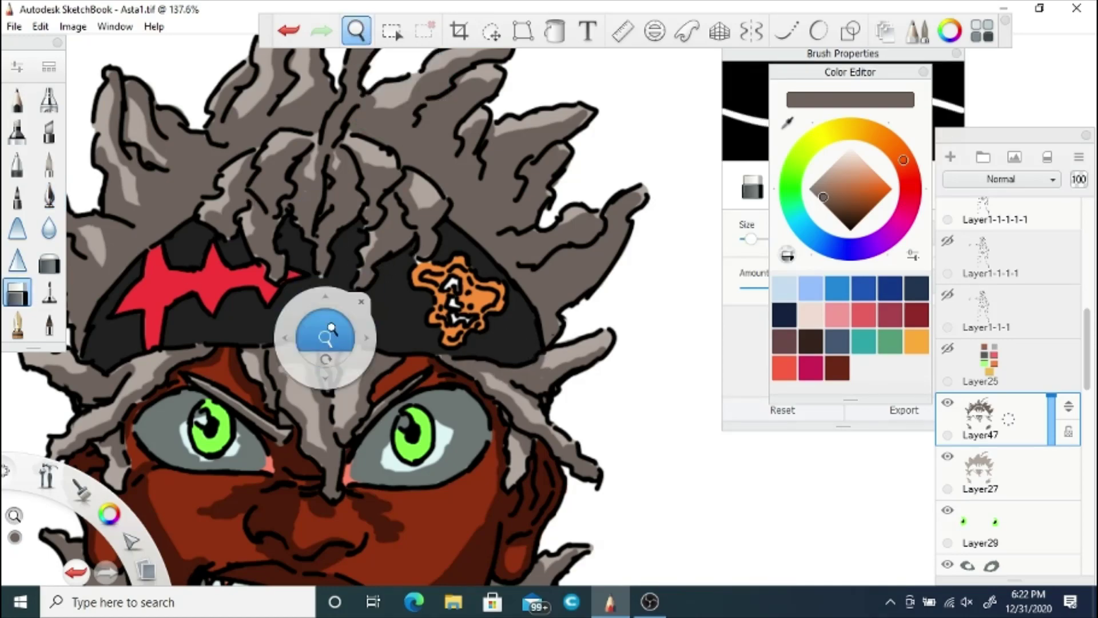
left_click_drag(334, 328, 351, 452)
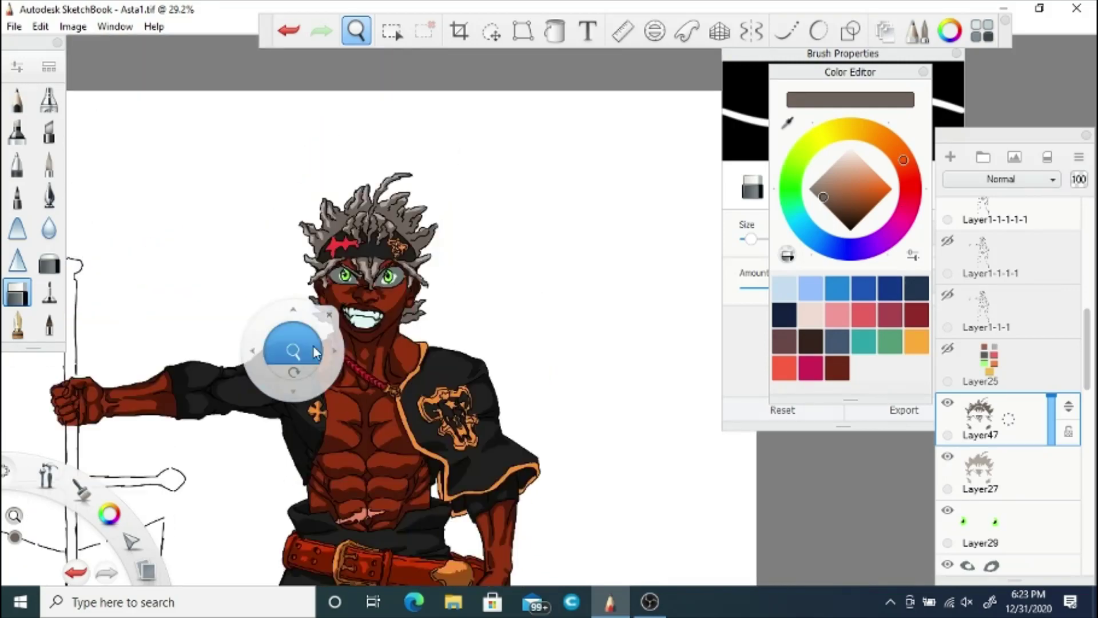
left_click_drag(295, 351, 376, 365)
left_click(411, 330)
Step: Make the clothing shadow layer Layer42 active and sample the near-black shadow colour from the sleeve shading
left_click_drag(1089, 356, 1094, 509)
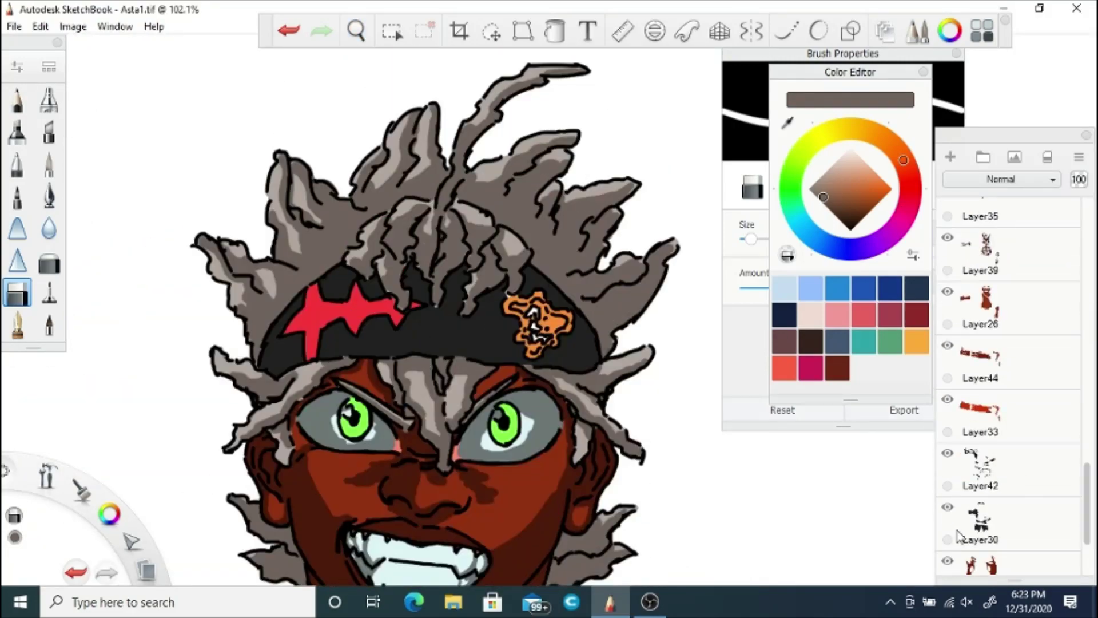
left_click(948, 508)
left_click(948, 507)
left_click(1011, 470)
left_click(357, 32)
left_click_drag(412, 457, 516, 222)
left_click(788, 122)
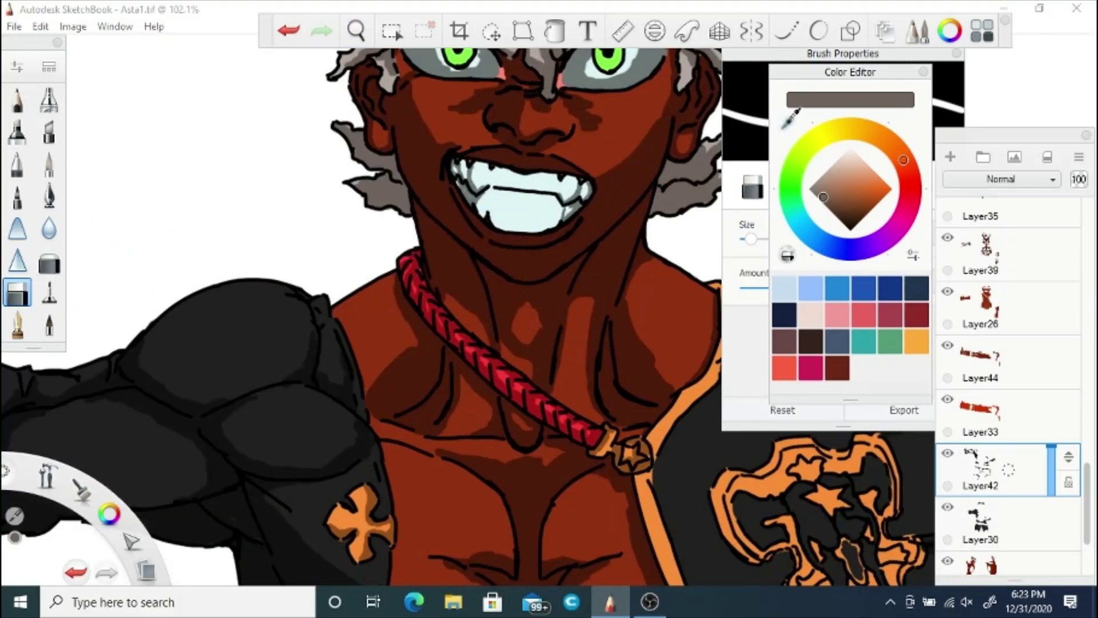
left_click(337, 371)
Step: Shade the headband around the red emblem in near-black, leaving a few lighter grey patches
left_click(356, 31)
left_click_drag(441, 86, 446, 349)
left_click_drag(478, 308, 545, 256)
left_click(394, 185)
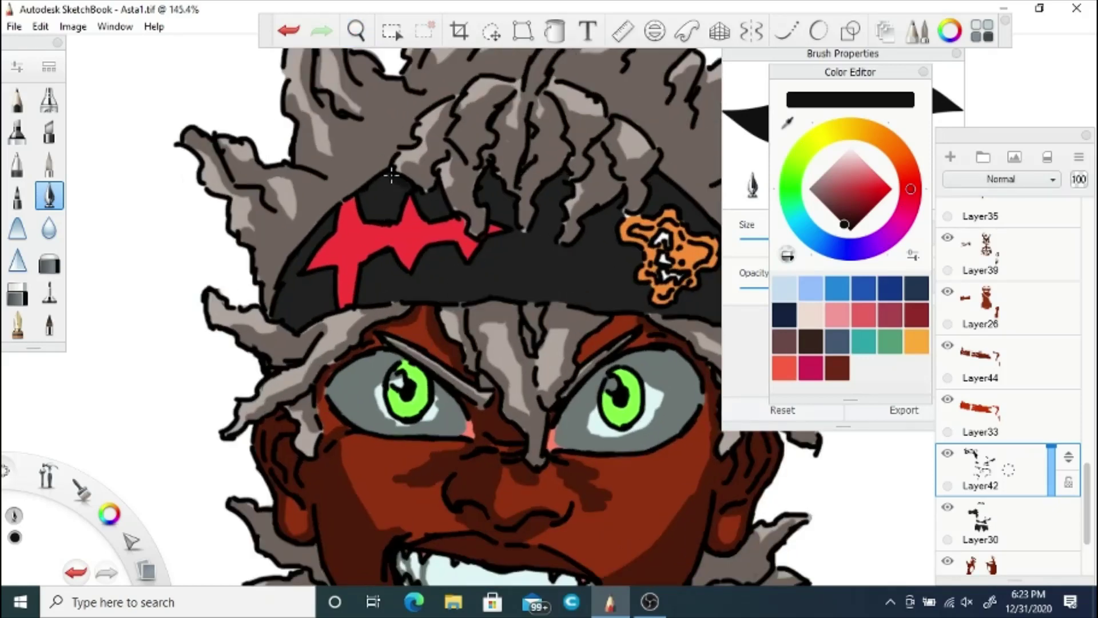
mouse_move(431, 252)
left_mouse_down()
mouse_move(409, 268)
mouse_move(385, 256)
left_mouse_up()
left_click_drag(323, 275, 324, 278)
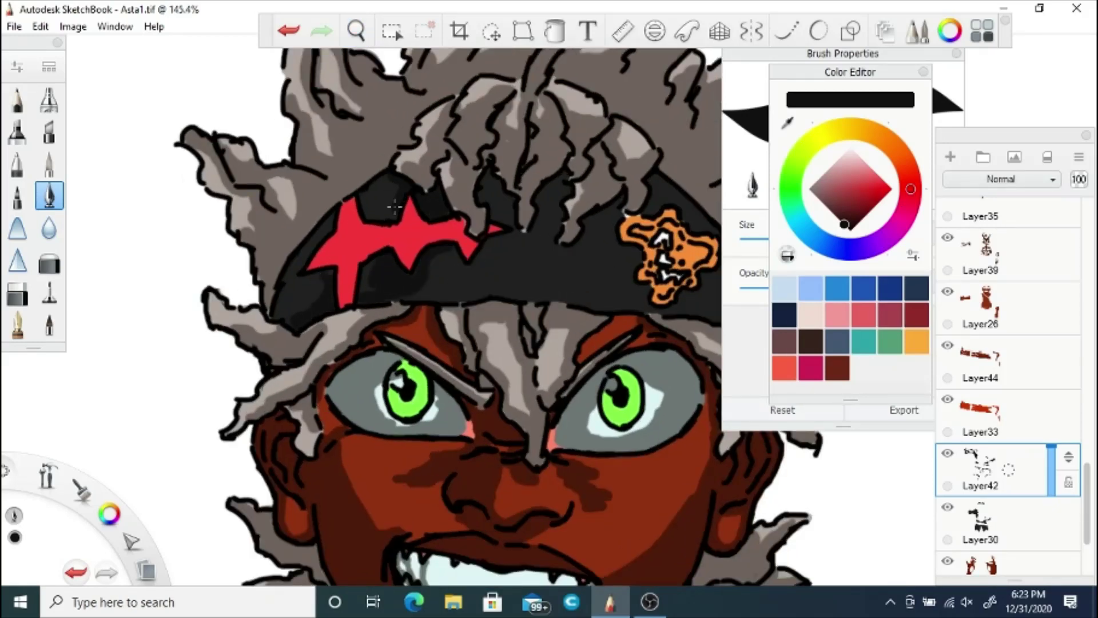
mouse_move(300, 318)
left_mouse_down()
mouse_move(459, 298)
mouse_move(395, 297)
mouse_move(452, 251)
mouse_move(490, 195)
mouse_move(491, 172)
left_mouse_up()
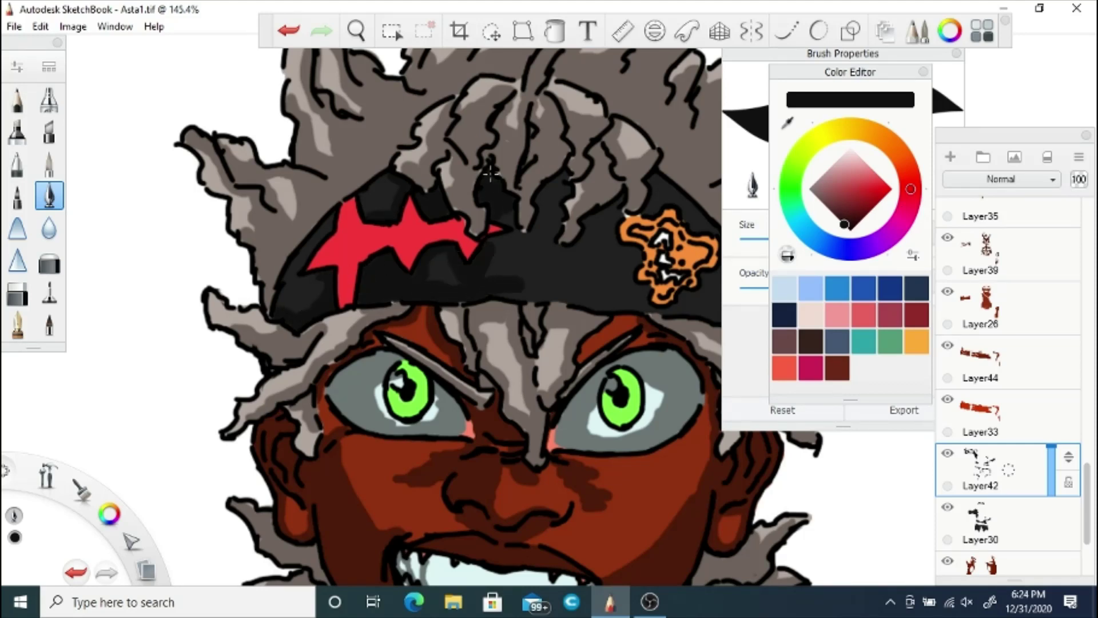
Step: Extend the near-black shadow across the headband's centre and around the orange skull emblem
mouse_move(507, 236)
left_mouse_down()
mouse_move(558, 195)
mouse_move(530, 246)
mouse_move(532, 274)
mouse_move(621, 195)
mouse_move(503, 286)
mouse_move(595, 298)
mouse_move(612, 233)
mouse_move(622, 256)
mouse_move(612, 298)
mouse_move(635, 303)
mouse_move(658, 189)
mouse_move(681, 200)
left_mouse_up()
left_click(359, 34)
left_click_drag(541, 272, 416, 241)
left_click(292, 162)
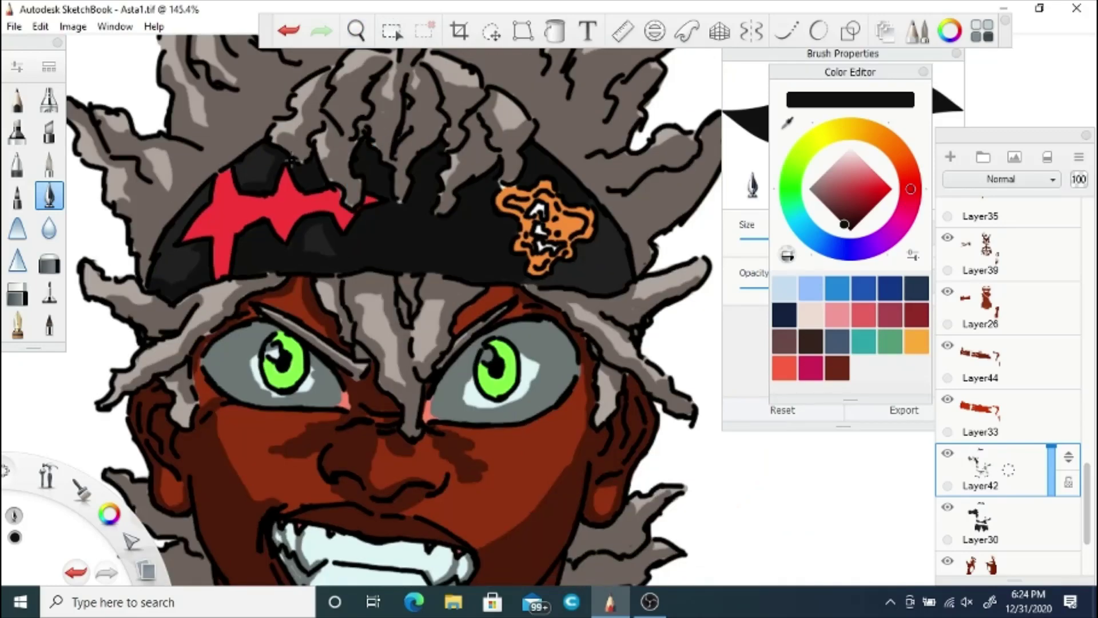
mouse_move(562, 267)
left_mouse_down()
mouse_move(522, 282)
mouse_move(598, 285)
mouse_move(602, 217)
mouse_move(532, 283)
mouse_move(399, 327)
mouse_move(188, 97)
left_mouse_up()
Step: Save the drawing with the shaded headband and return to a close view of the face
left_click(355, 30)
left_click(66, 70)
left_click(14, 27)
left_click(41, 113)
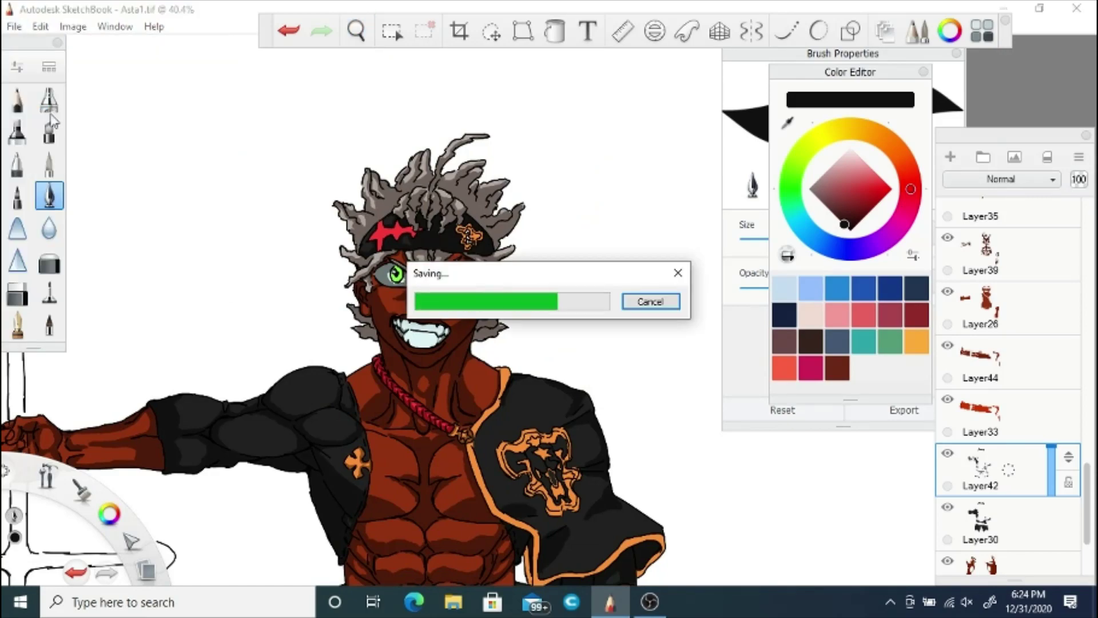
left_click(356, 31)
left_click_drag(545, 286, 347, 312)
left_click(650, 602)
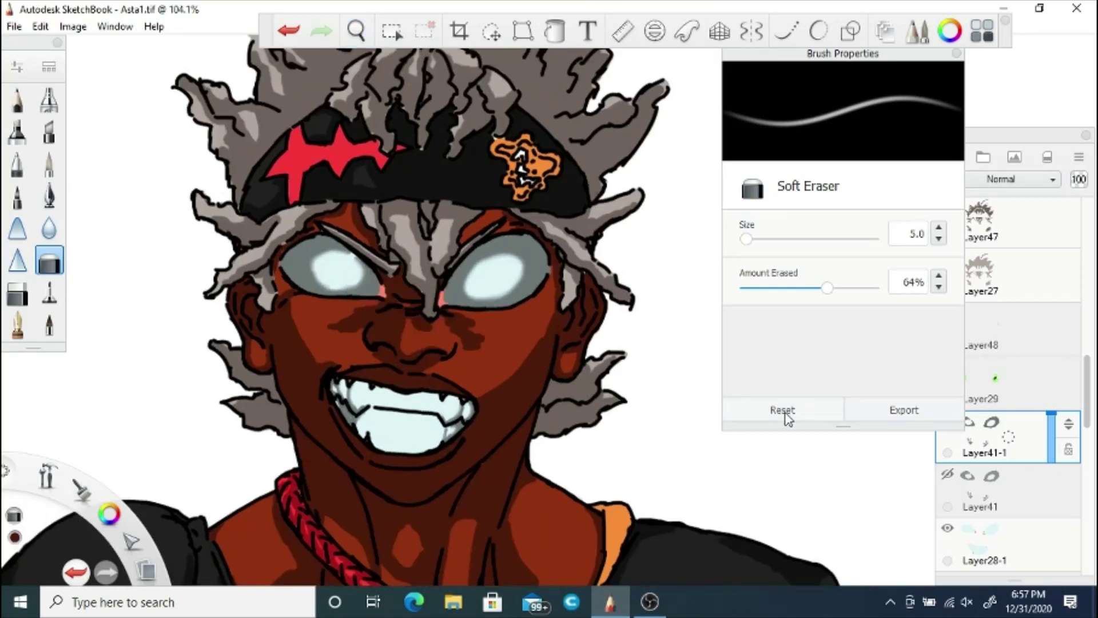
Step: Soften the cheek shadow edges on a duplicate of Layer39 using the Soft Eraser at size 11.4, with the original layer hidden
scroll(1087, 395, "down", 4)
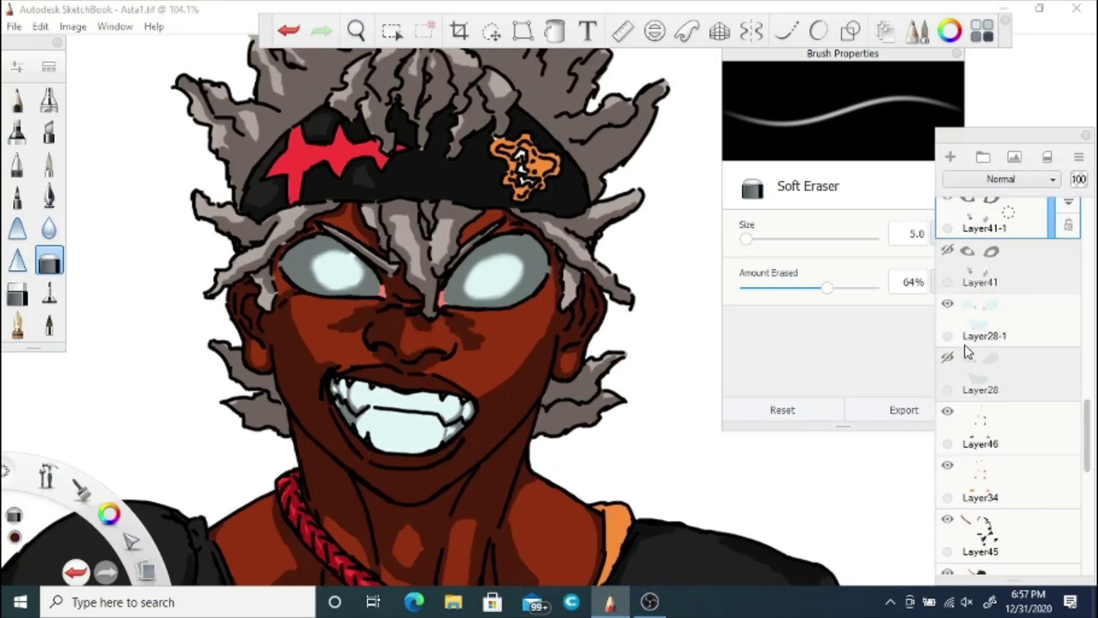
scroll(1090, 458, "down", 5)
left_click(1003, 379)
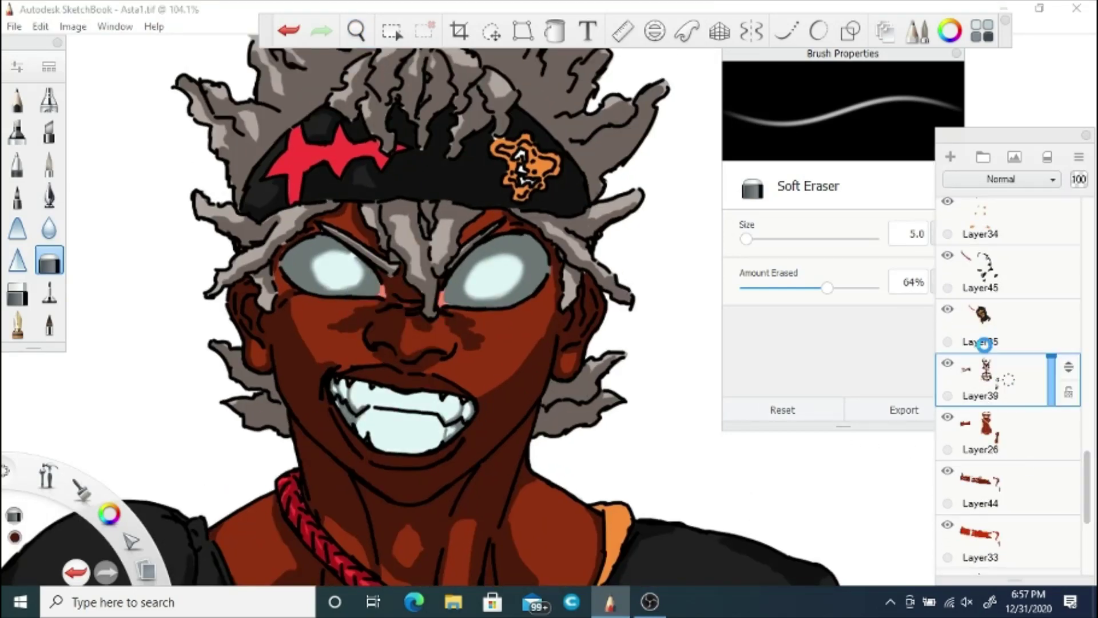
left_click_drag(356, 31, 429, 333)
left_click(433, 289)
left_click_drag(746, 239, 754, 239)
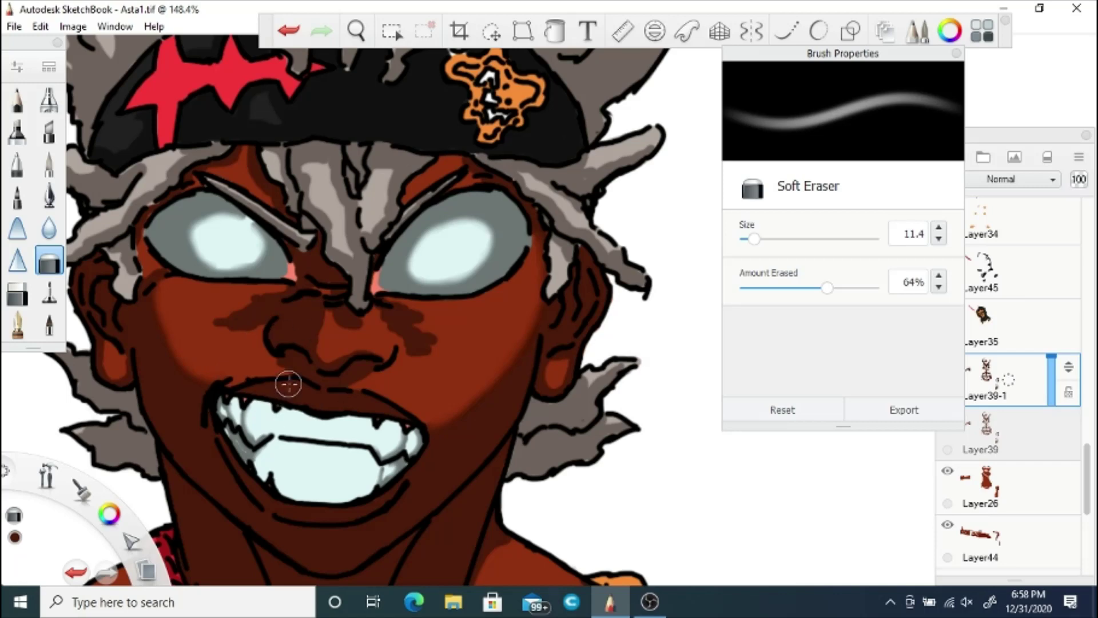
Step: Soften the shadow edges on both earlobes with the Soft Eraser at size 8.8
left_click_drag(754, 239, 751, 240)
scroll(311, 275, "up", 5)
scroll(311, 275, "up", 1)
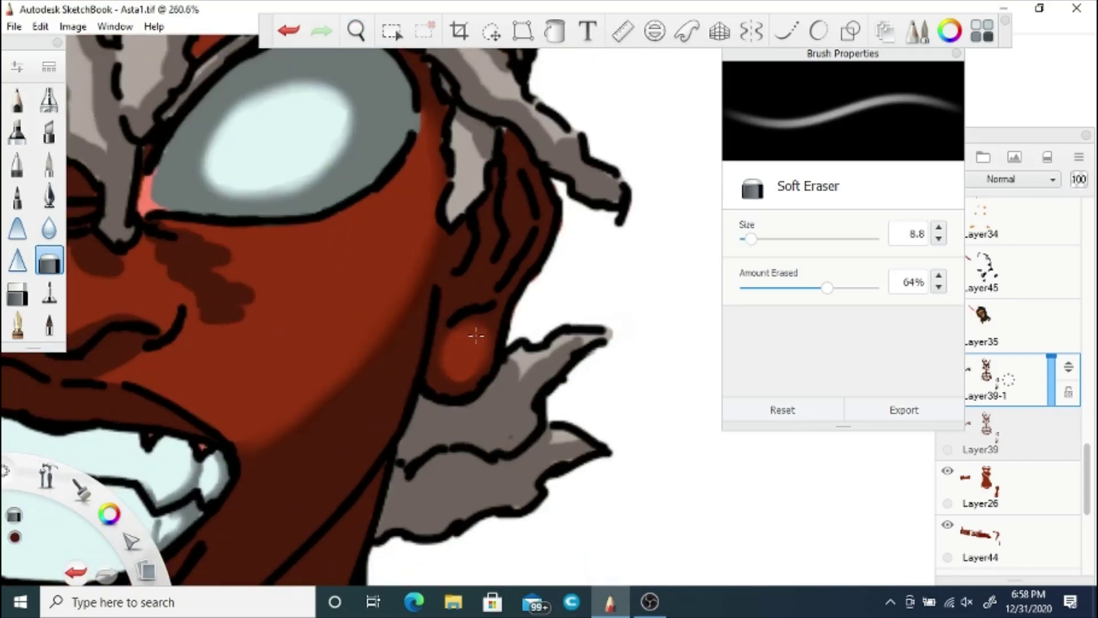
left_click_drag(362, 108, 441, 303)
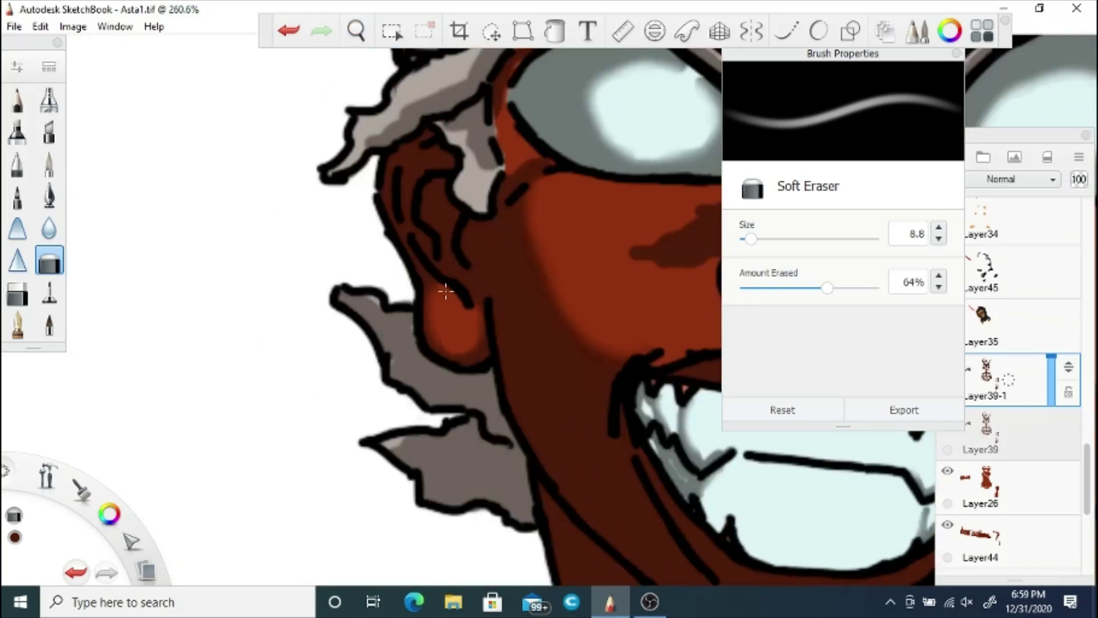
key("space")
left_click_drag(387, 239, 318, 399)
Step: Soften the skin shadows at the outer corner of the left eye and beside the nose with the eraser at size 5.0
key("bracketleft")
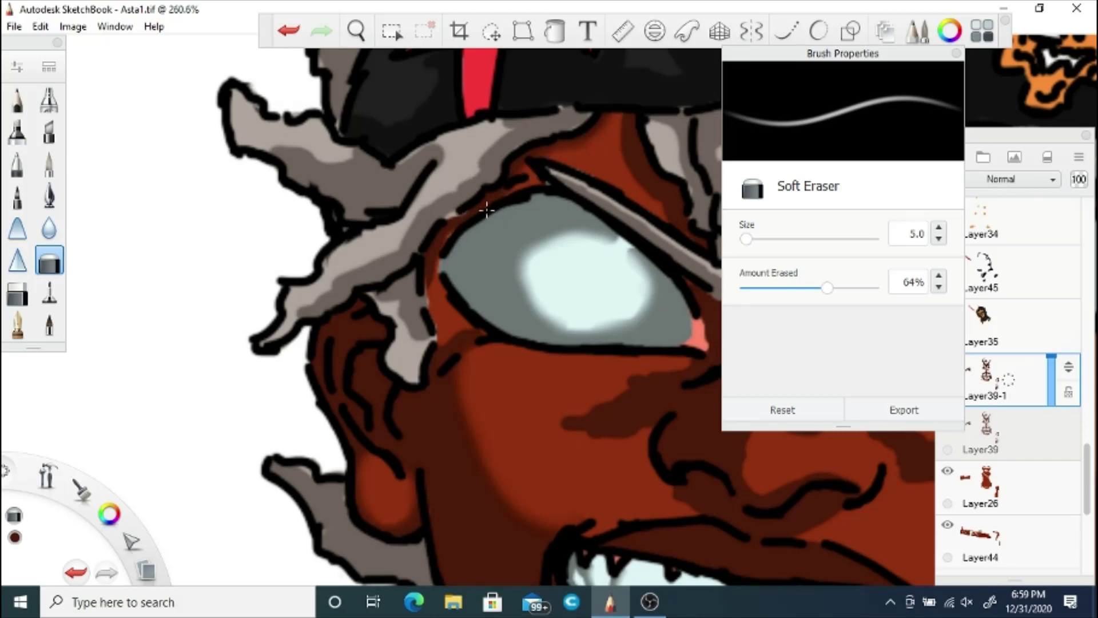
left_click_drag(455, 334, 448, 342)
key("space")
mouse_move(630, 478)
left_mouse_down()
mouse_move(505, 343)
mouse_move(378, 295)
left_mouse_up()
mouse_move(466, 278)
left_mouse_down()
mouse_move(406, 186)
mouse_move(355, 344)
mouse_move(368, 375)
left_mouse_up()
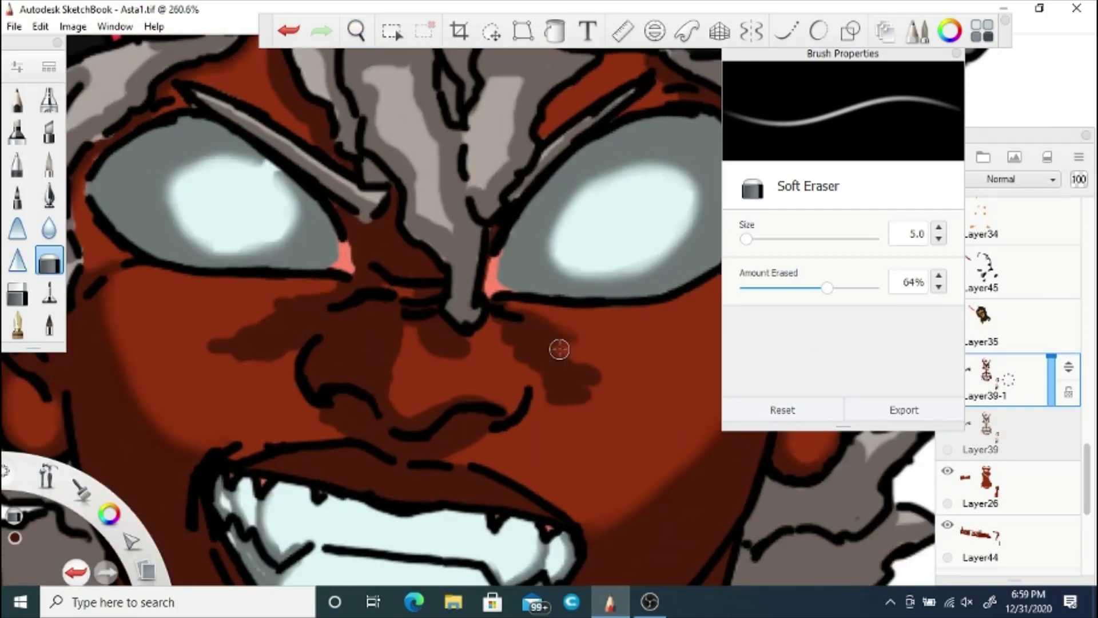
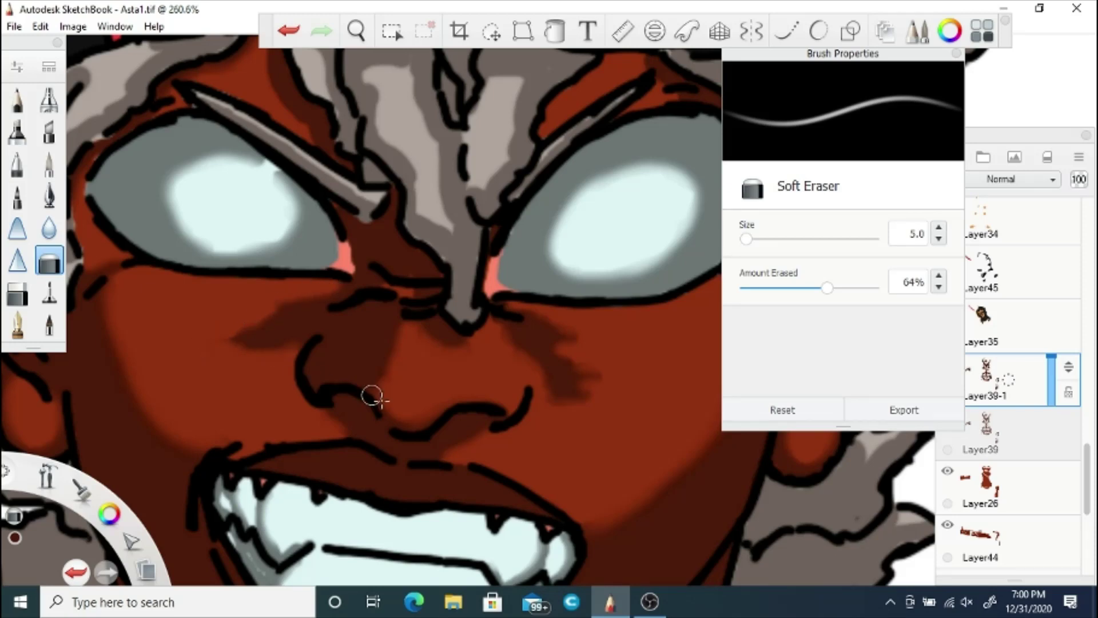
Step: Blend the forehead shadow edges above both eyebrows with the Soft Eraser
left_click_drag(409, 266, 471, 438)
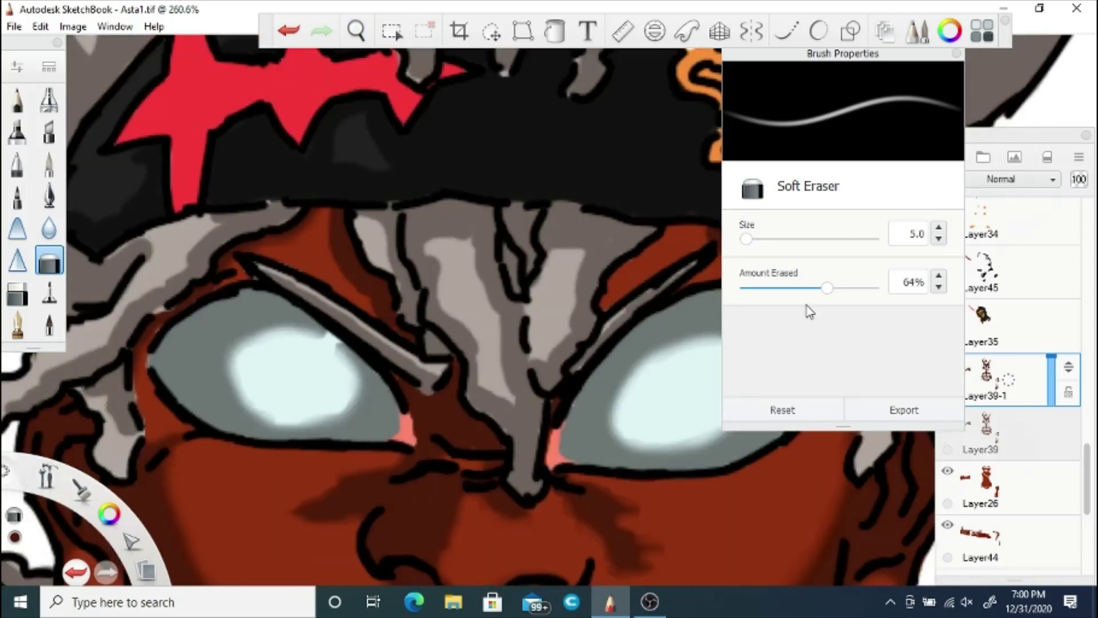
left_click_drag(342, 256, 372, 312)
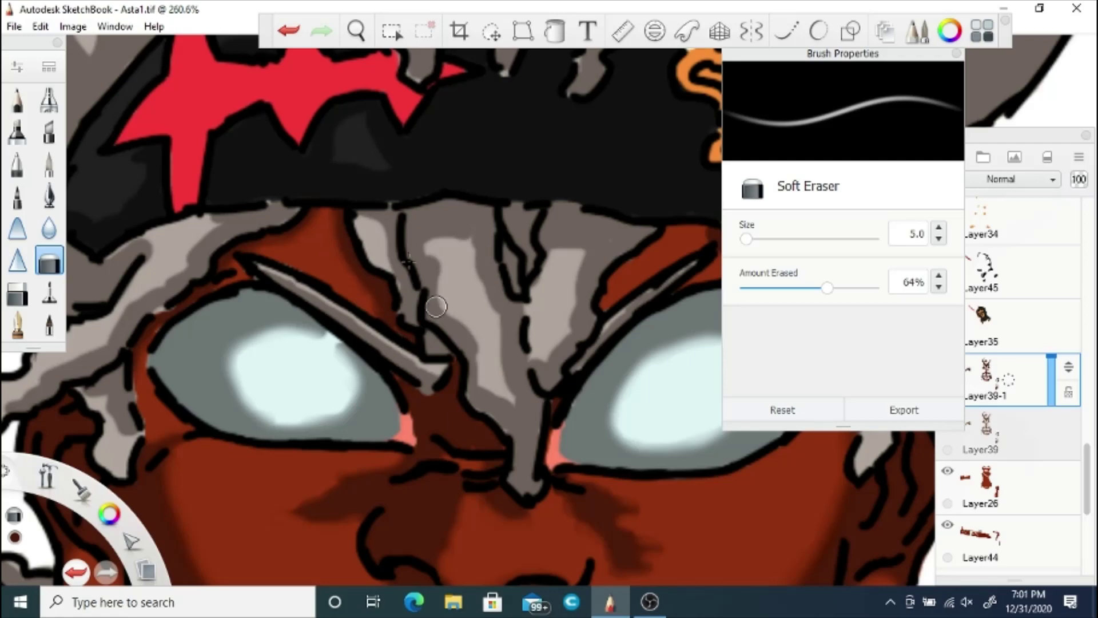
left_click_drag(658, 369, 407, 318)
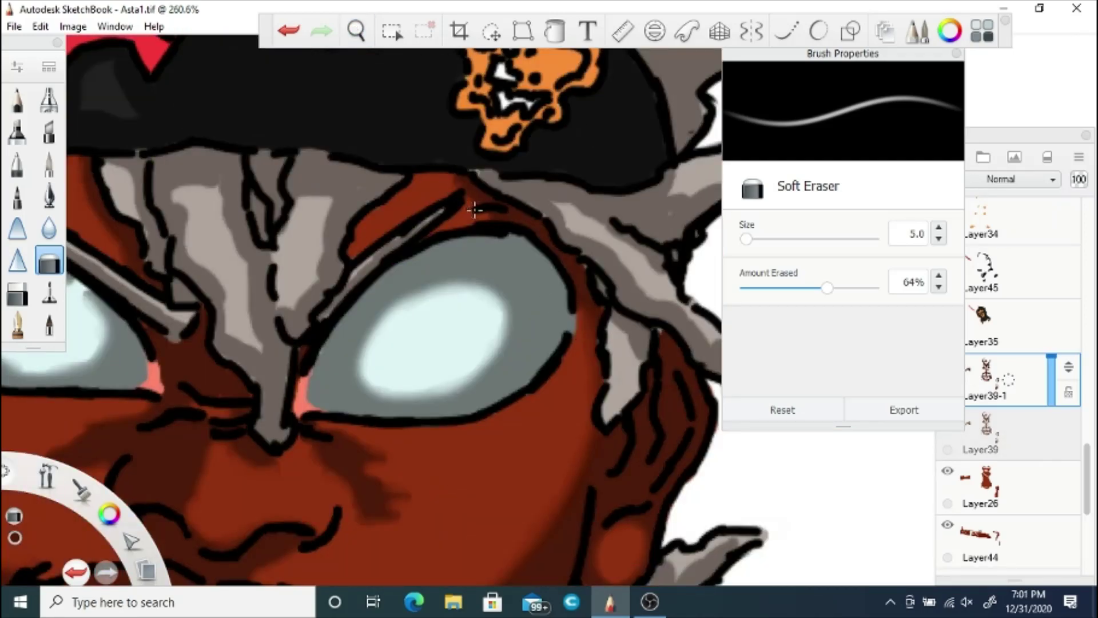
left_click_drag(318, 355, 355, 410)
left_click_drag(391, 292, 373, 376)
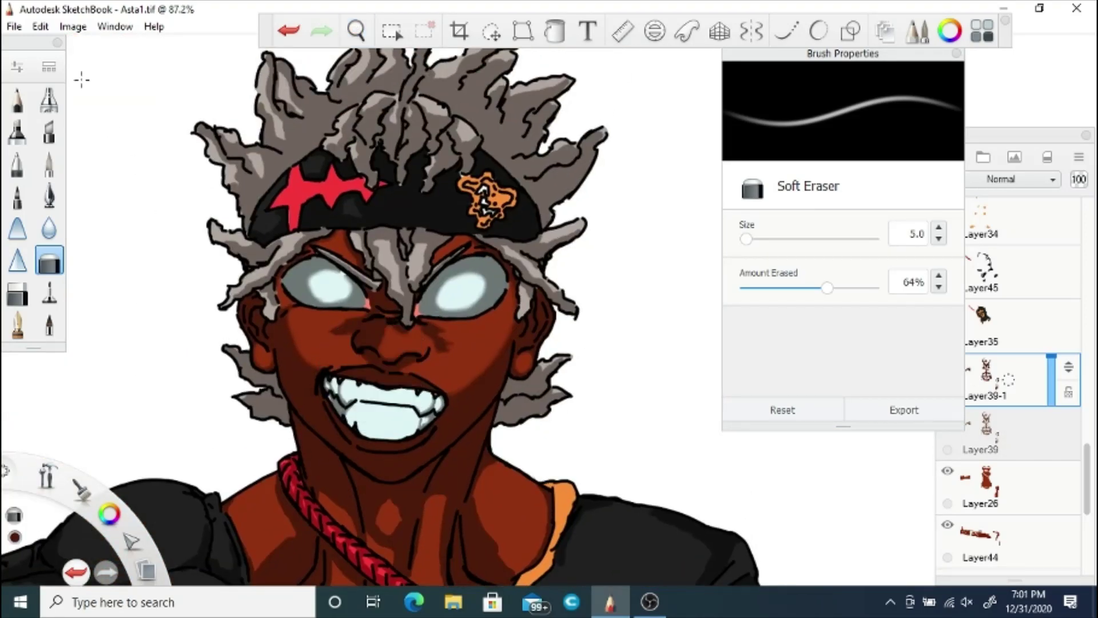
Step: Save the drawing with the softened face shadows
left_click(15, 27)
left_click(48, 122)
key("ctrl+s")
Step: Soften the edges of the oval and vertical highlights on the neck with the Soft Eraser at size 10.8
left_click(356, 31)
left_click_drag(423, 492, 426, 395)
left_click(490, 304)
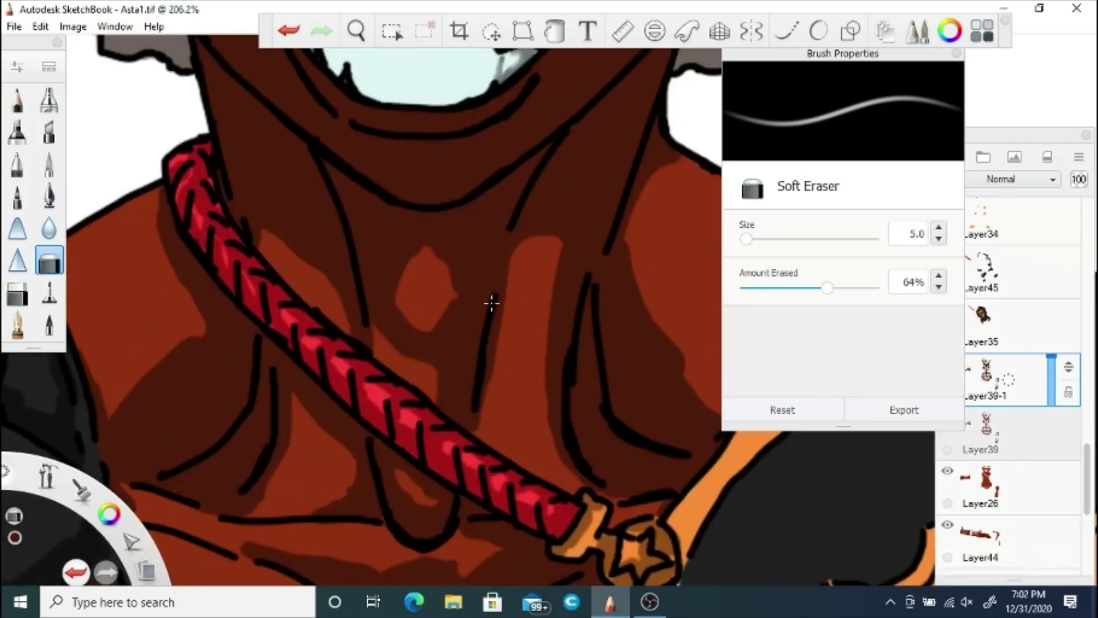
left_click(755, 239)
left_click_drag(408, 266, 428, 253)
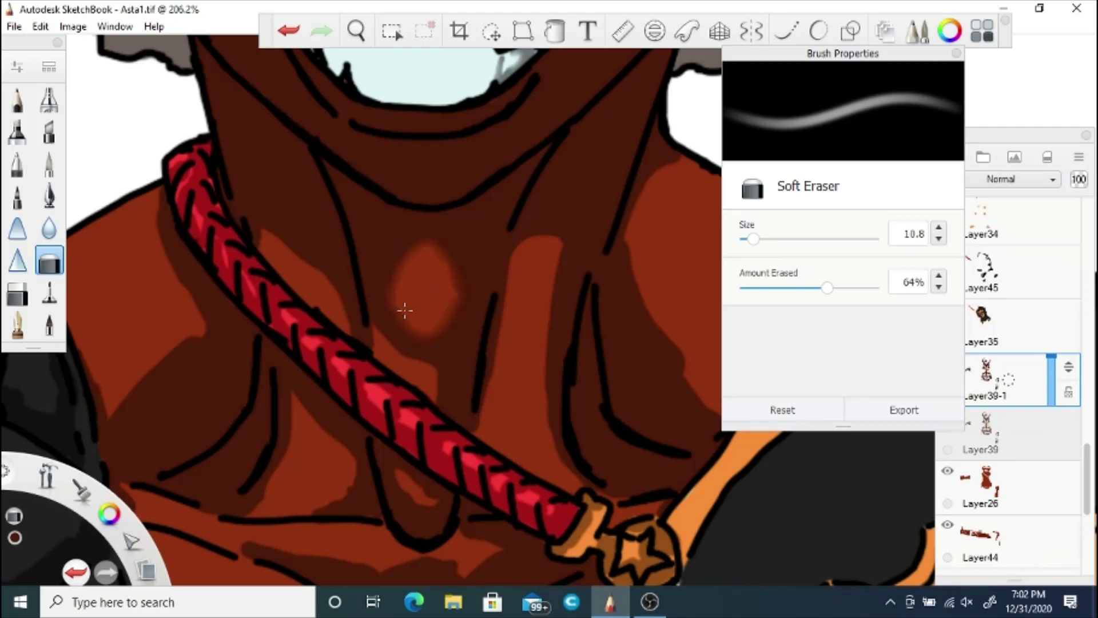
mouse_move(521, 256)
left_mouse_down()
mouse_move(501, 359)
mouse_move(515, 268)
left_mouse_up()
mouse_move(561, 238)
left_mouse_down()
mouse_move(544, 392)
mouse_move(566, 461)
left_mouse_up()
left_click_drag(552, 281, 557, 263)
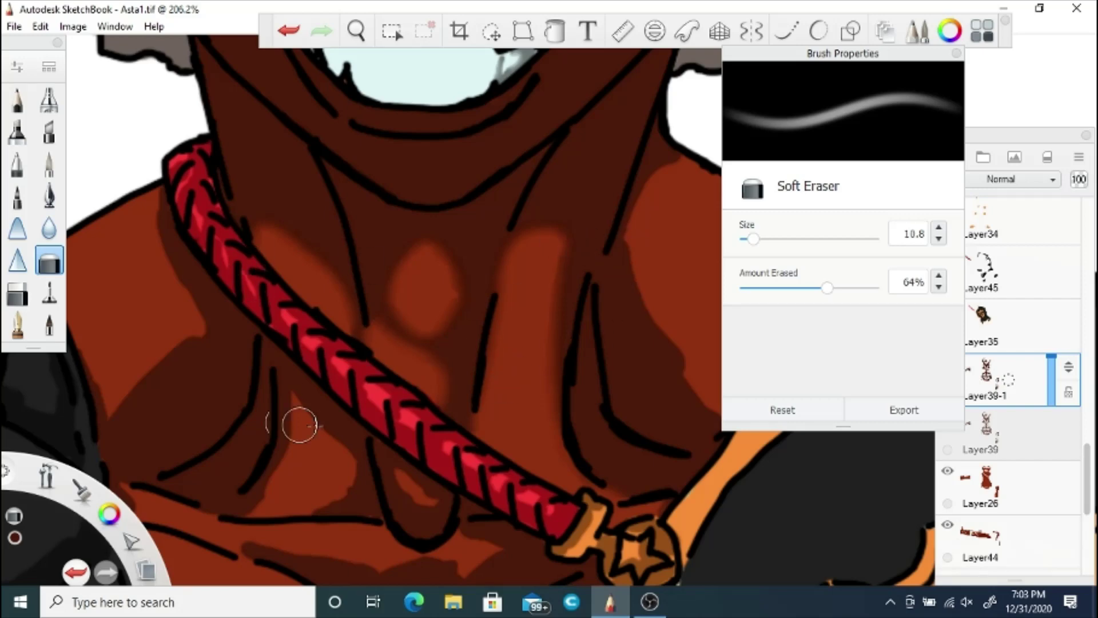
Step: Blur the edges of the small highlights below the red braided cord at the collarbone
left_click_drag(354, 471, 325, 506)
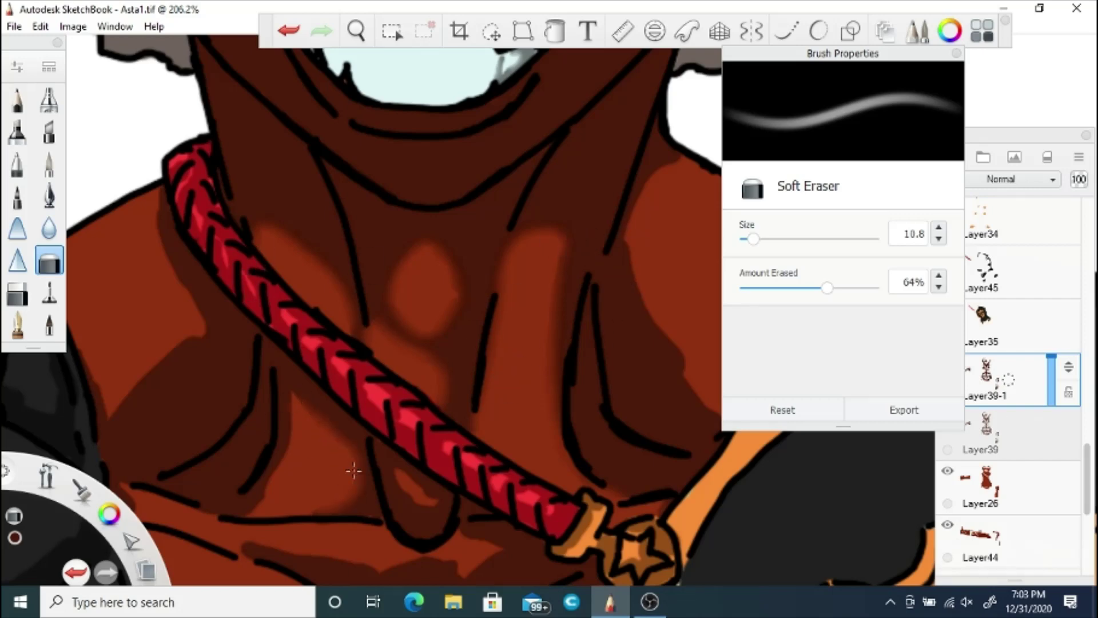
left_click_drag(292, 445, 253, 506)
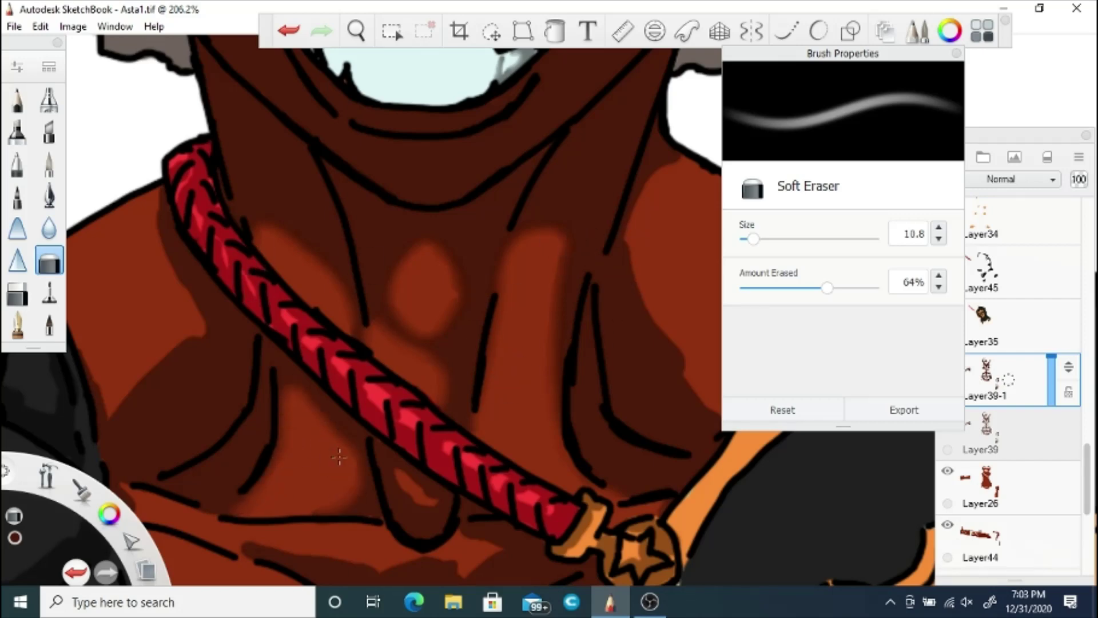
left_click_drag(401, 476, 424, 490)
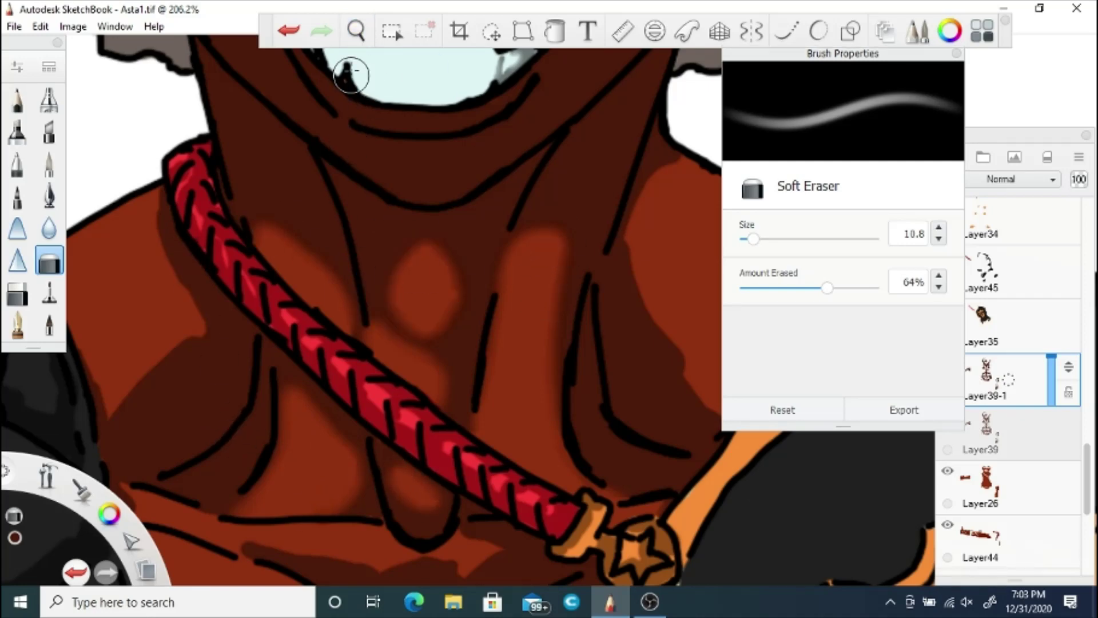
Step: Soften the shadow edges on the bare shoulder beside the orange cape trim
left_click(356, 31)
left_click_drag(649, 271, 454, 326)
left_click(491, 291)
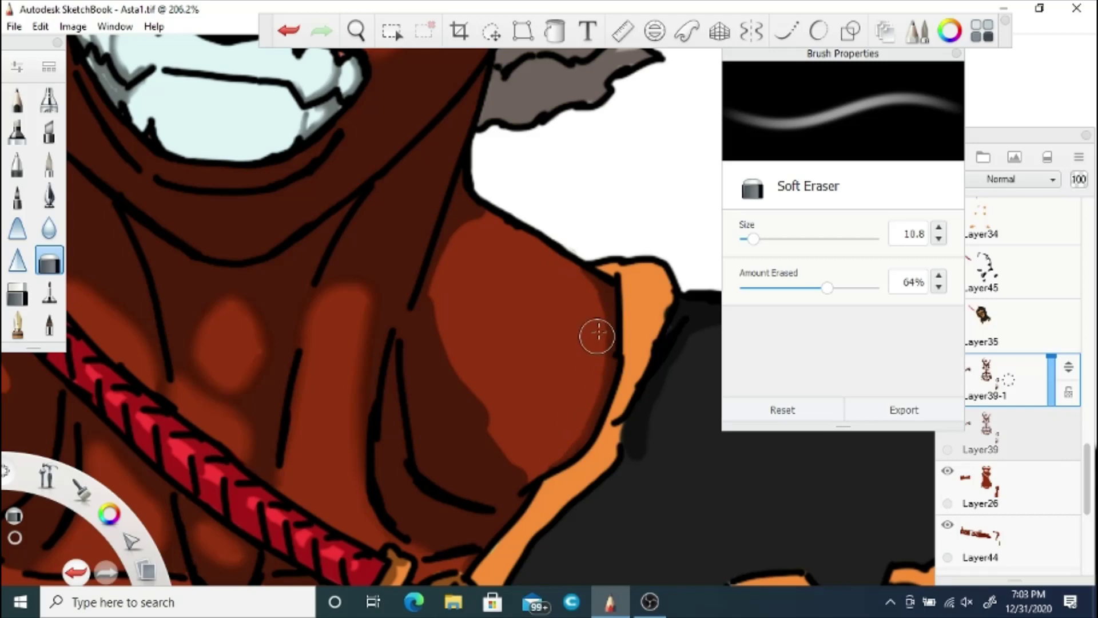
mouse_move(453, 248)
left_mouse_down()
mouse_move(444, 335)
mouse_move(506, 457)
mouse_move(439, 282)
mouse_move(453, 253)
left_mouse_up()
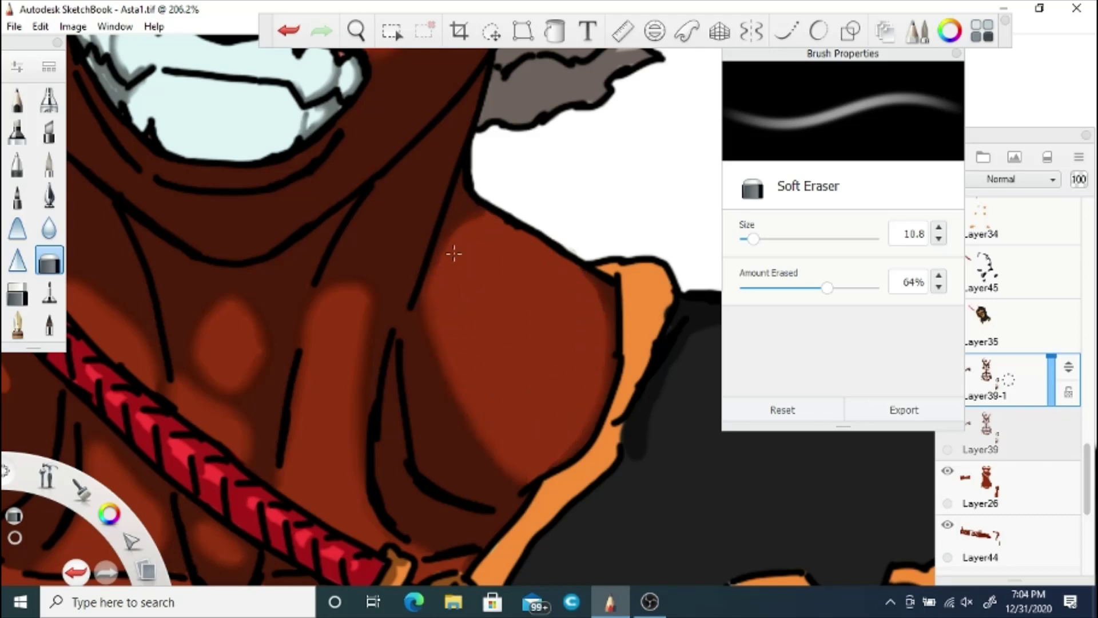
Step: Soften the shadow edges on the shoulder between the black sleeve and the red braided cord
key("space")
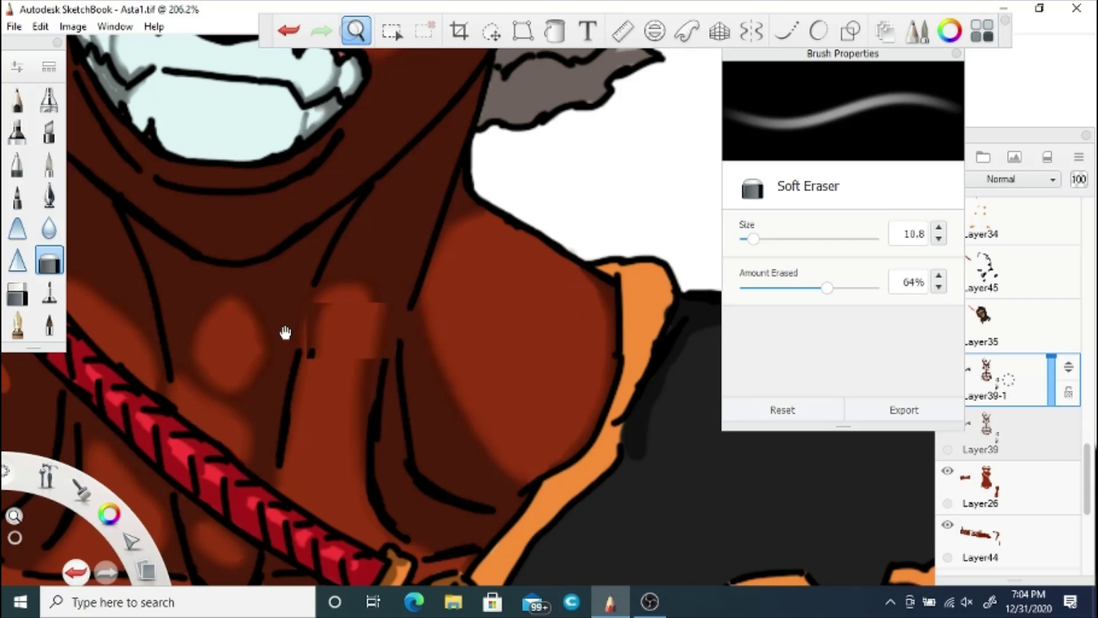
left_click_drag(285, 331, 633, 297)
left_click_drag(343, 272, 309, 223)
mouse_move(321, 279)
left_mouse_down()
mouse_move(292, 385)
mouse_move(361, 363)
left_mouse_up()
mouse_move(316, 222)
left_mouse_down()
mouse_move(319, 284)
mouse_move(356, 343)
left_mouse_up()
left_click_drag(251, 422, 237, 367)
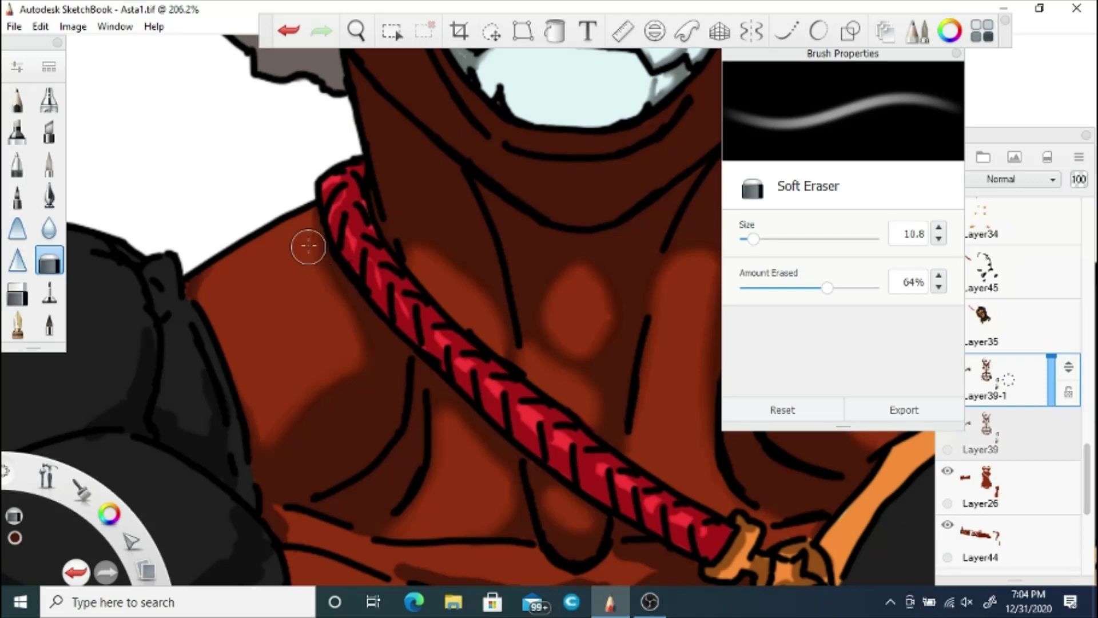
key("space")
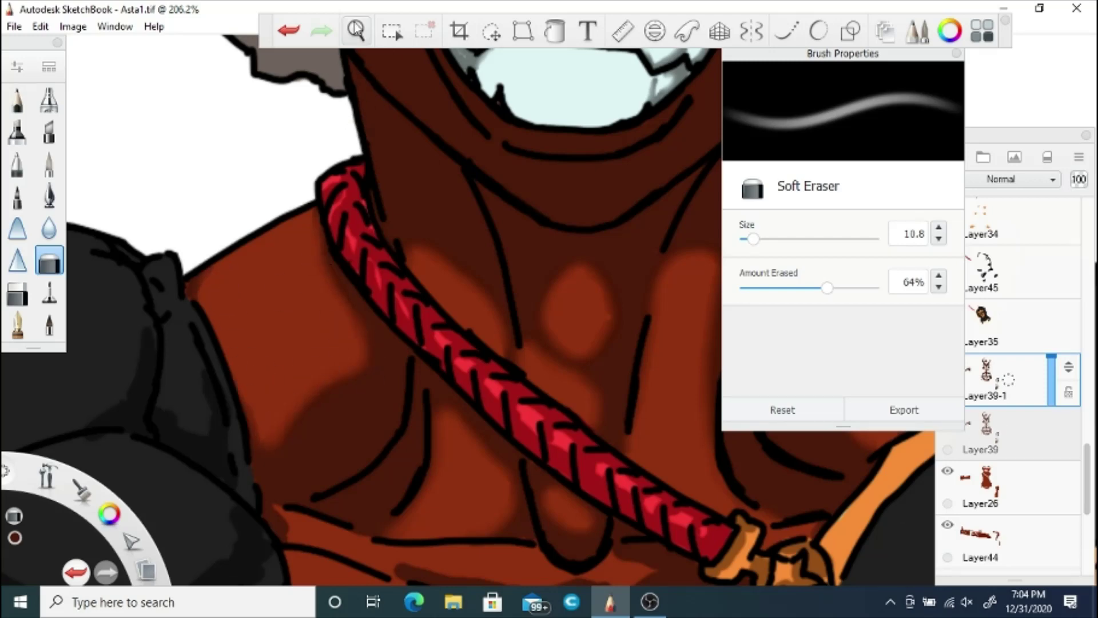
Step: Soften the shadow edge across the upper chest just below the collarbone
left_click_drag(366, 360, 380, 151)
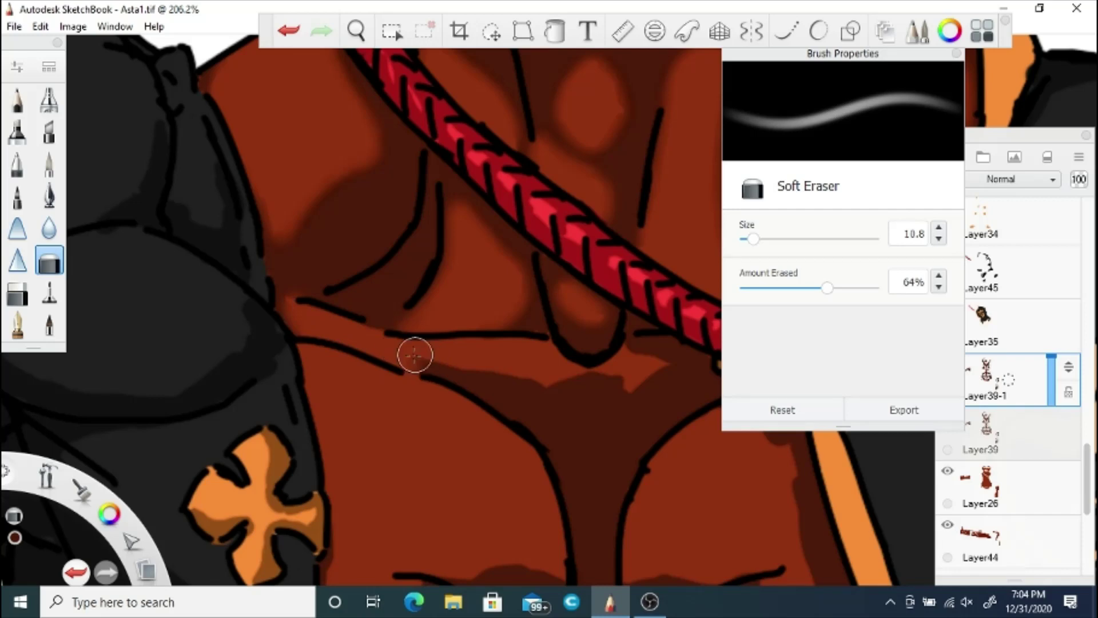
mouse_move(459, 364)
left_mouse_down()
mouse_move(557, 383)
mouse_move(600, 369)
mouse_move(590, 373)
mouse_move(633, 389)
left_mouse_up()
left_click_drag(569, 375, 643, 385)
Step: Soften the outer and lower shadow edges on the pectoral beside the orange cape trim
left_click(356, 30)
left_click_drag(665, 329, 365, 402)
left_click(702, 428)
left_click(355, 30)
left_click_drag(423, 336, 450, 266)
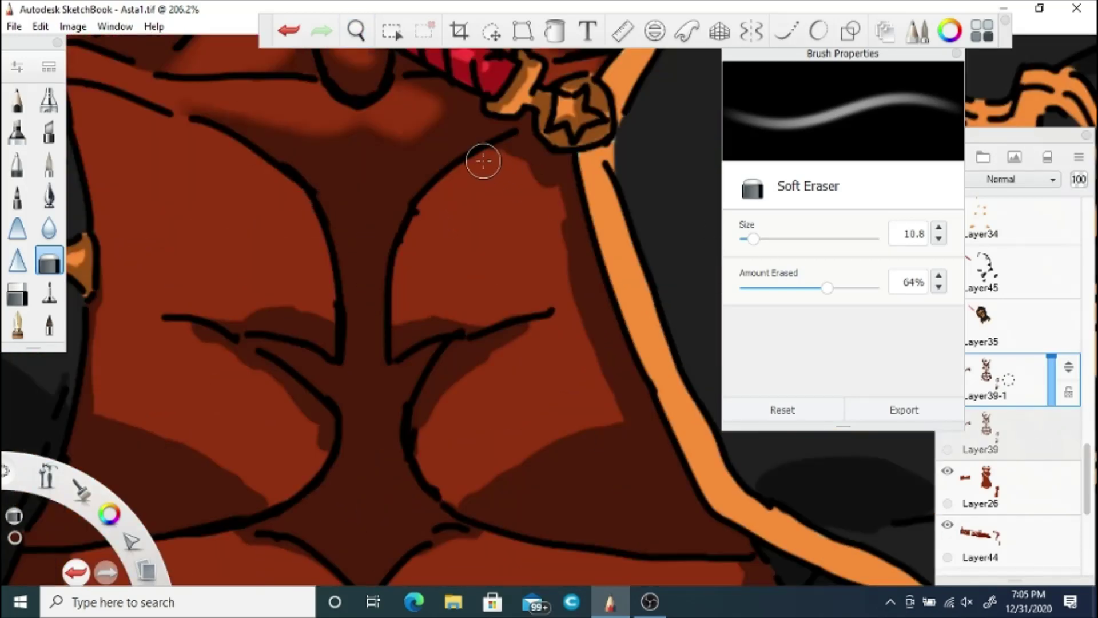
mouse_move(553, 188)
left_mouse_down()
mouse_move(571, 292)
mouse_move(607, 389)
left_mouse_up()
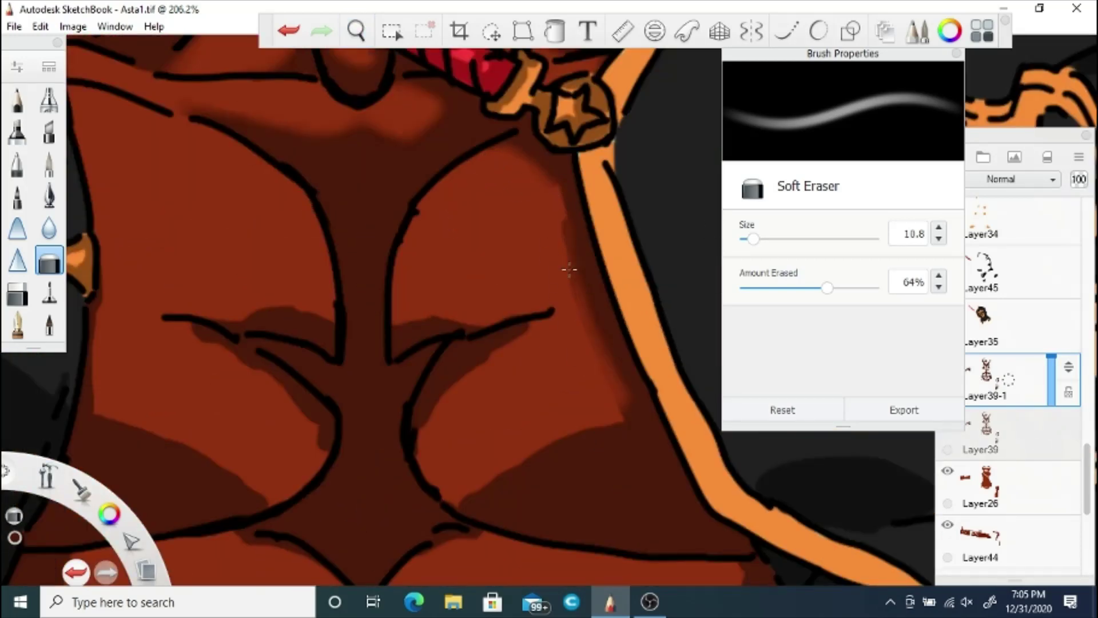
left_click_drag(572, 270, 561, 223)
mouse_move(528, 458)
left_mouse_down()
mouse_move(615, 419)
mouse_move(526, 454)
left_mouse_up()
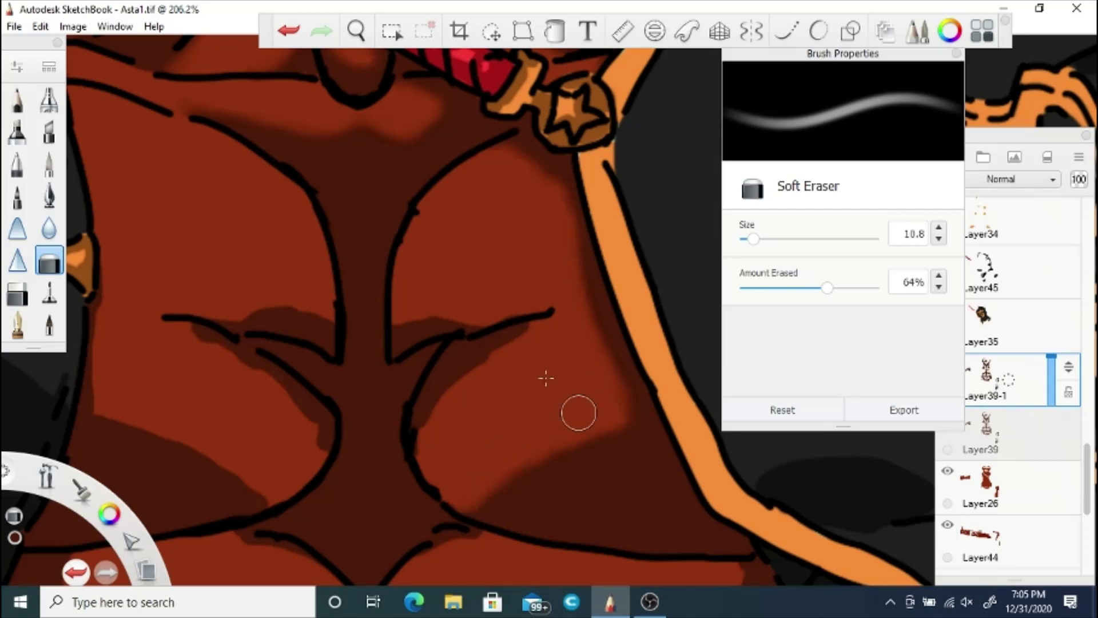
Step: Soften the crease shadows on both pectorals and the lower shadow edge on the pectoral beside the orange cross
left_click_drag(525, 334, 512, 342)
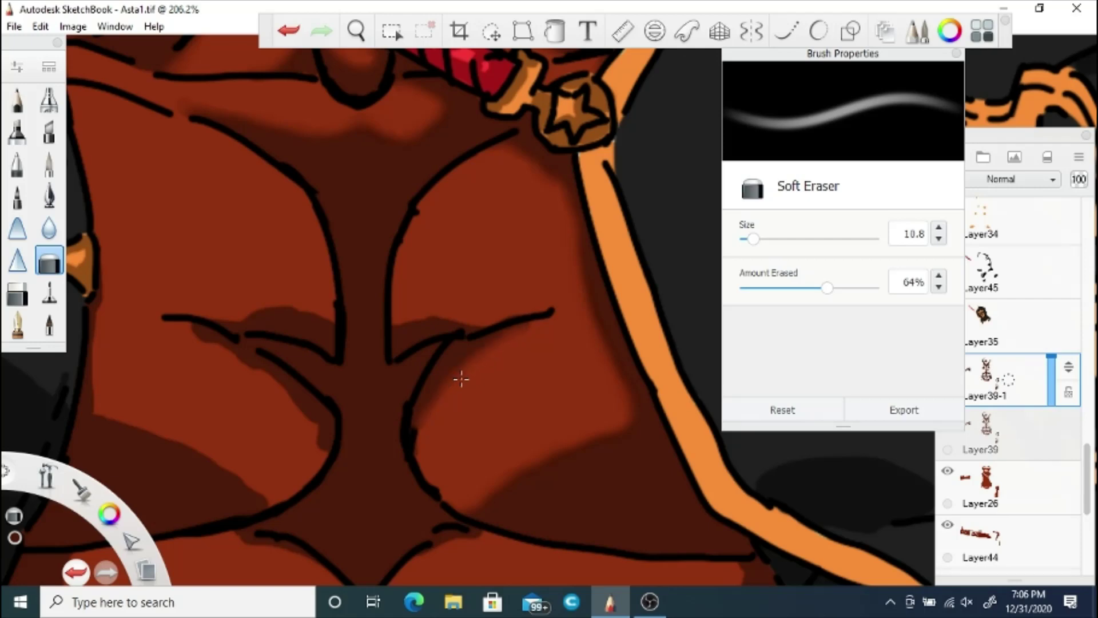
left_click_drag(455, 317, 407, 326)
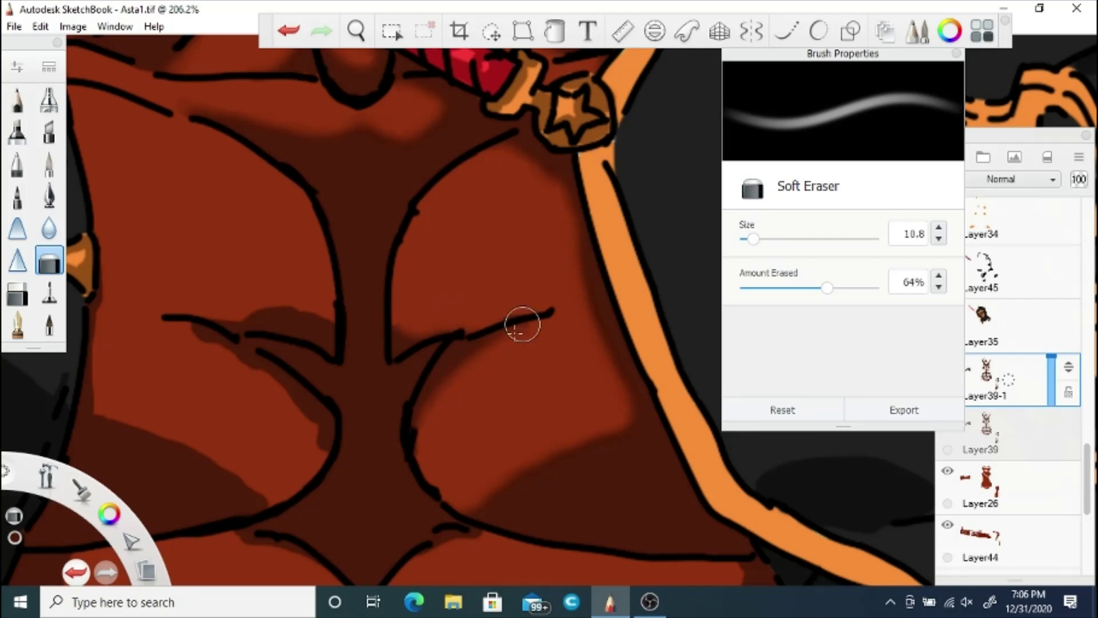
mouse_move(329, 313)
left_mouse_down()
mouse_move(242, 315)
mouse_move(208, 338)
mouse_move(290, 409)
left_mouse_up()
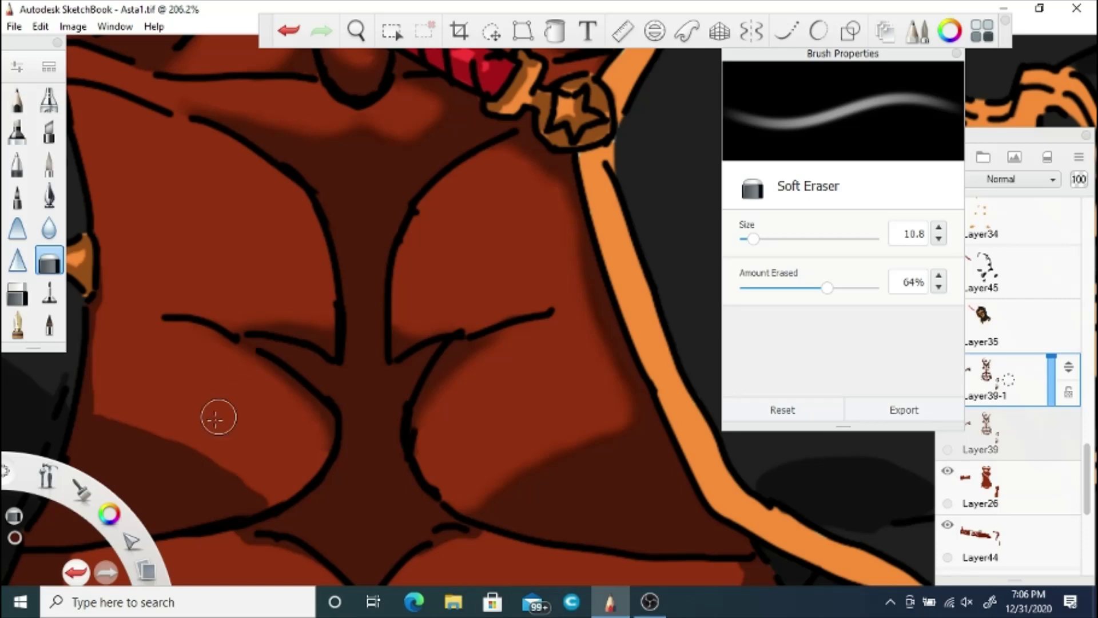
left_click_drag(255, 164, 439, 211)
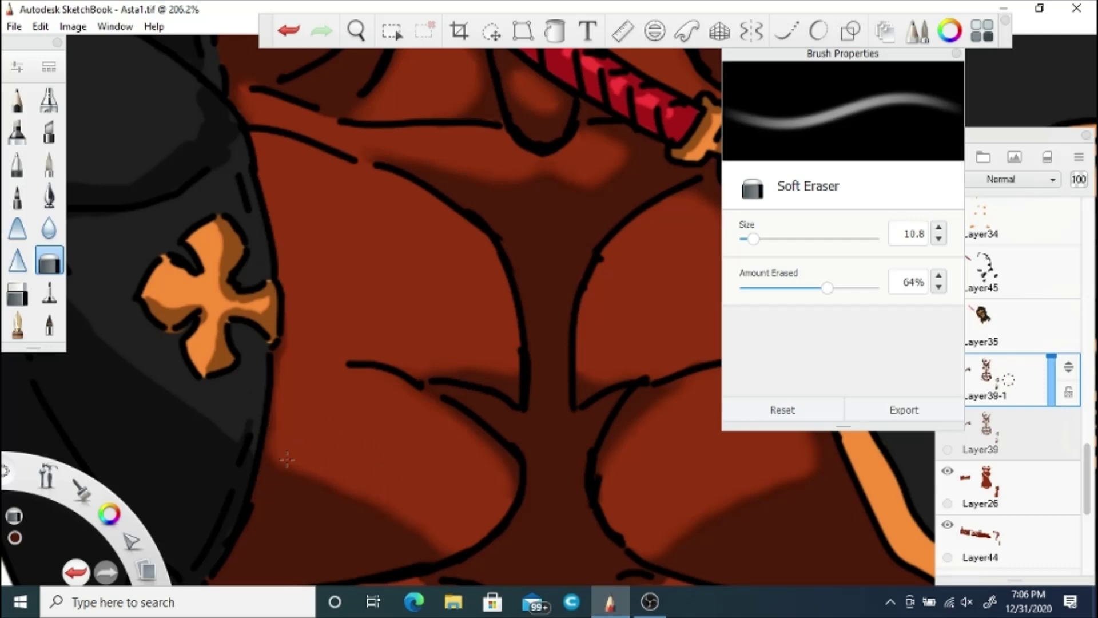
Step: Blur the highlight edges on the side muscles of the waist below the orange-trimmed cape
left_click(357, 30)
left_click_drag(386, 109, 319, 346)
left_click_drag(393, 304, 394, 86)
left_click_drag(395, 338, 427, 261)
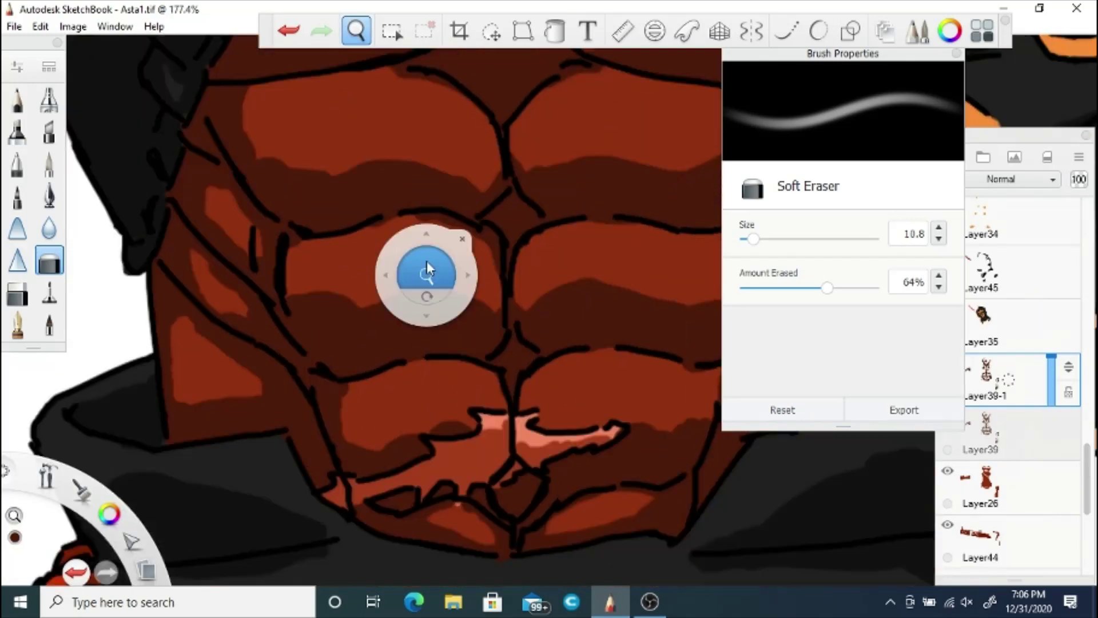
left_click_drag(623, 321, 421, 326)
left_click_drag(560, 275, 401, 331)
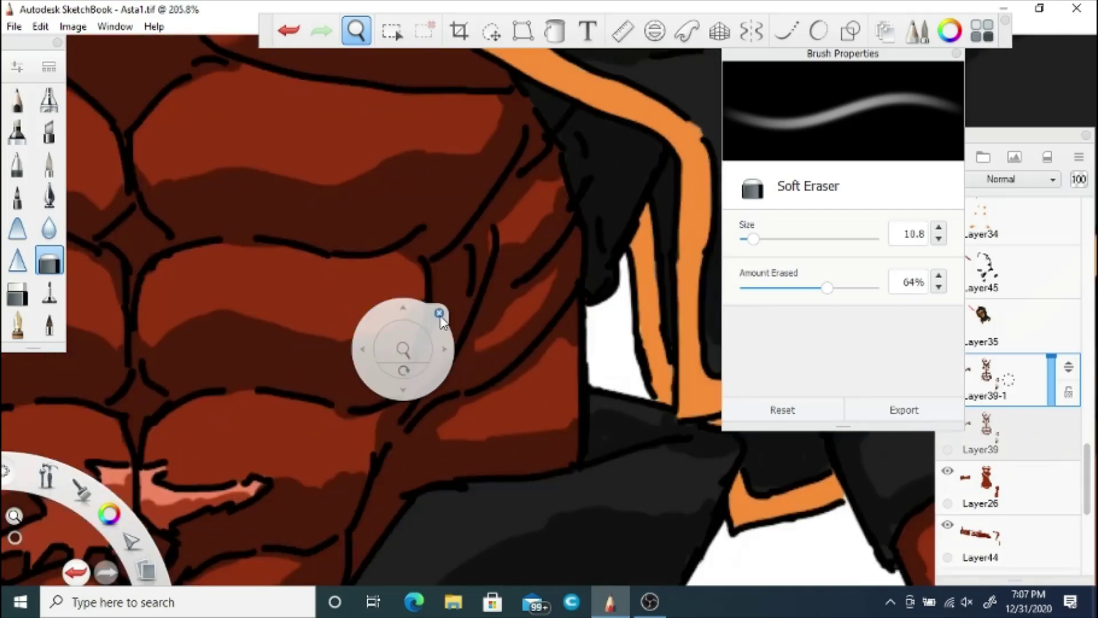
left_click(439, 313)
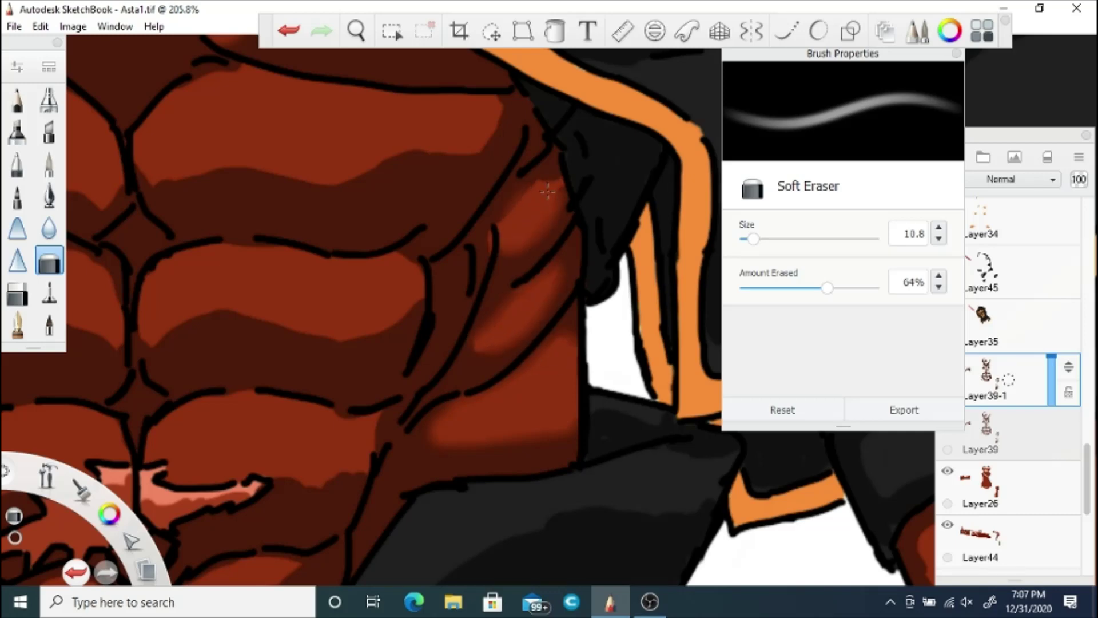
Step: Blur the edges of the three highlights on the opposite side of the waist, beneath the outstretched arm
key("space")
left_click_drag(263, 336, 816, 340)
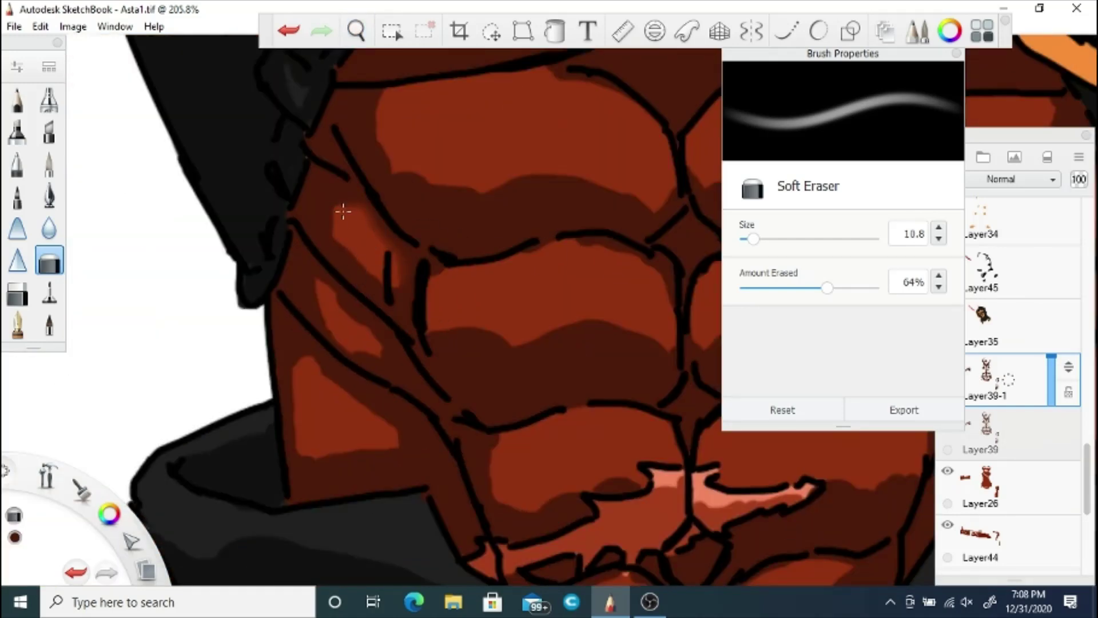
left_click_drag(343, 214, 340, 237)
mouse_move(336, 302)
left_mouse_down()
mouse_move(368, 338)
mouse_move(321, 287)
mouse_move(325, 314)
left_mouse_up()
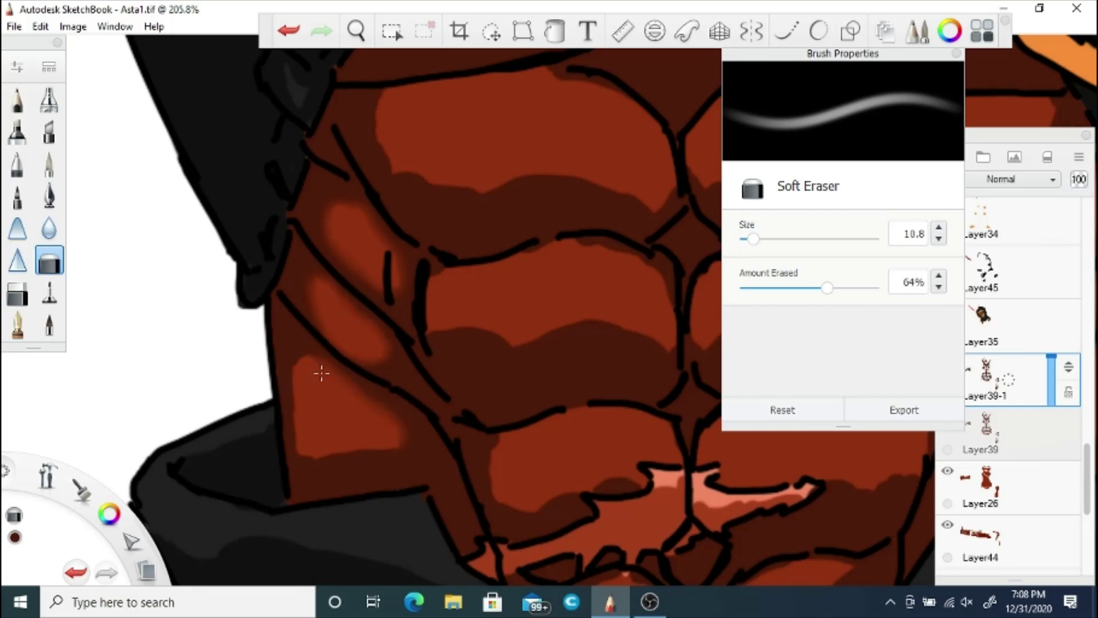
left_click_drag(298, 378, 319, 453)
Step: Soften the shading on the lowest abdominal muscles and around the scar above the waistband
key("space")
left_click_drag(340, 348, 461, 284)
mouse_move(417, 458)
left_mouse_down()
mouse_move(459, 449)
mouse_move(520, 478)
left_mouse_up()
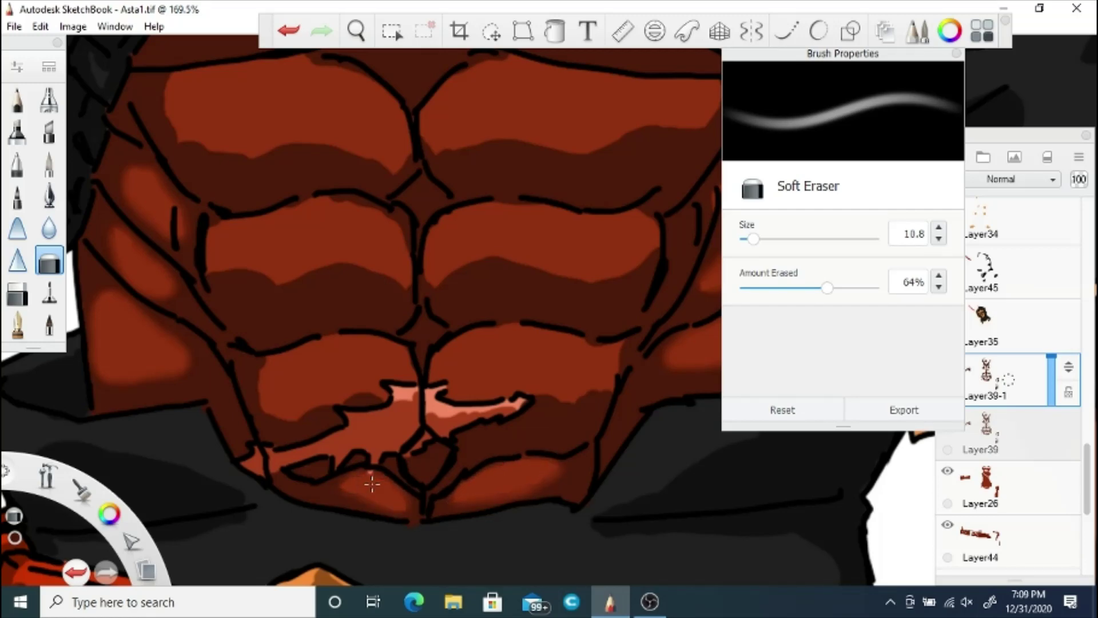
left_click_drag(599, 395, 540, 396)
mouse_move(430, 419)
left_mouse_down()
mouse_move(511, 410)
mouse_move(434, 420)
left_mouse_up()
left_click_drag(415, 402, 400, 393)
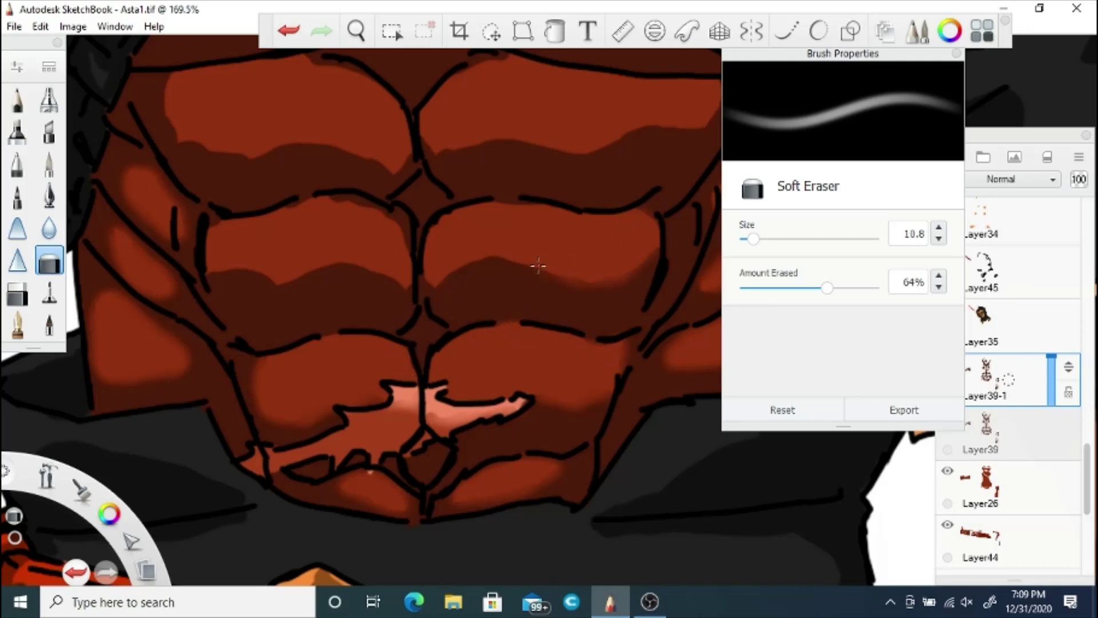
Step: Soften the shadow edges on both middle-row abdominal muscles
mouse_move(538, 266)
left_mouse_down()
mouse_move(443, 281)
mouse_move(589, 282)
left_mouse_up()
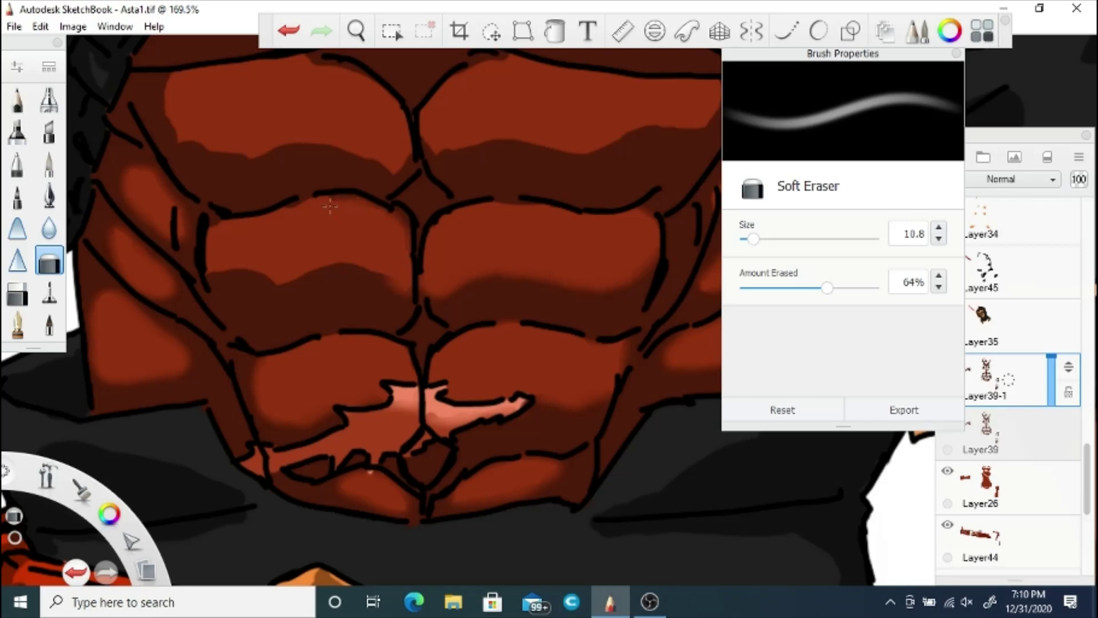
mouse_move(211, 272)
left_mouse_down()
mouse_move(286, 286)
mouse_move(383, 275)
left_mouse_up()
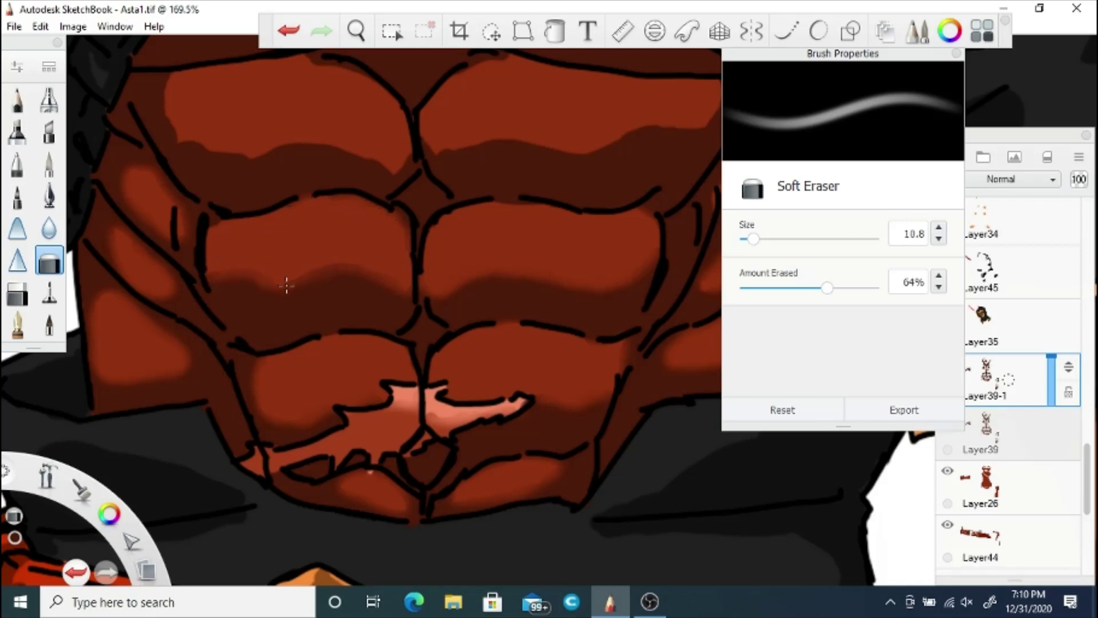
left_click_drag(210, 273, 304, 282)
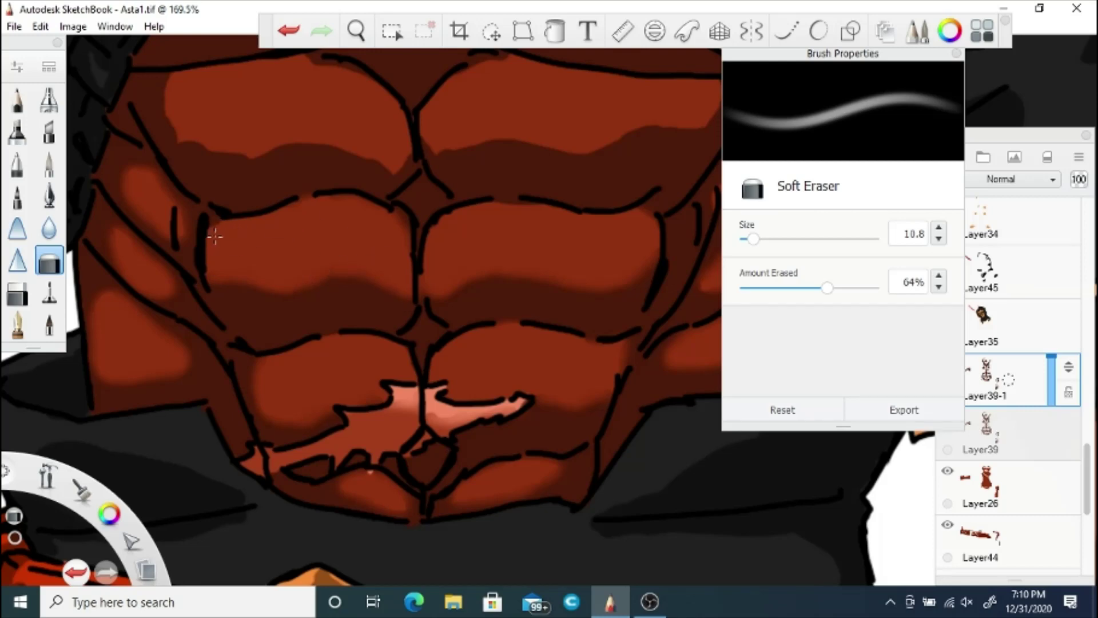
left_click_drag(222, 231, 278, 216)
Step: Soften the shadow edges on the top row of abdominal muscles directly below the chest
left_click(357, 31)
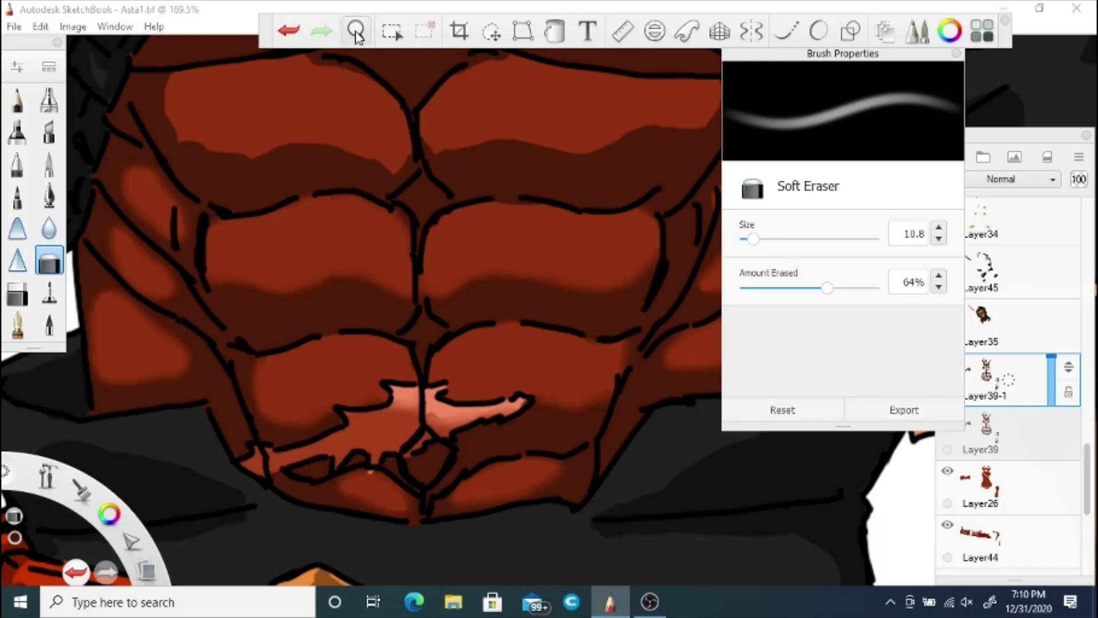
left_click_drag(528, 89, 472, 244)
mouse_move(651, 276)
left_mouse_down()
mouse_move(598, 274)
mouse_move(541, 307)
left_mouse_up()
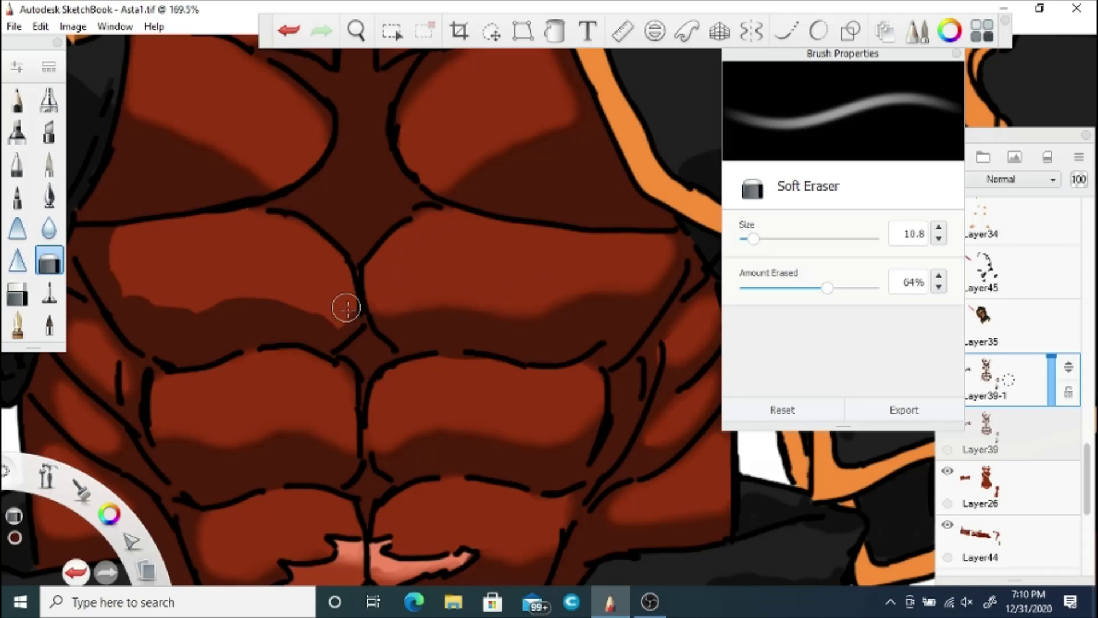
mouse_move(345, 307)
left_mouse_down()
mouse_move(311, 319)
mouse_move(275, 300)
left_mouse_up()
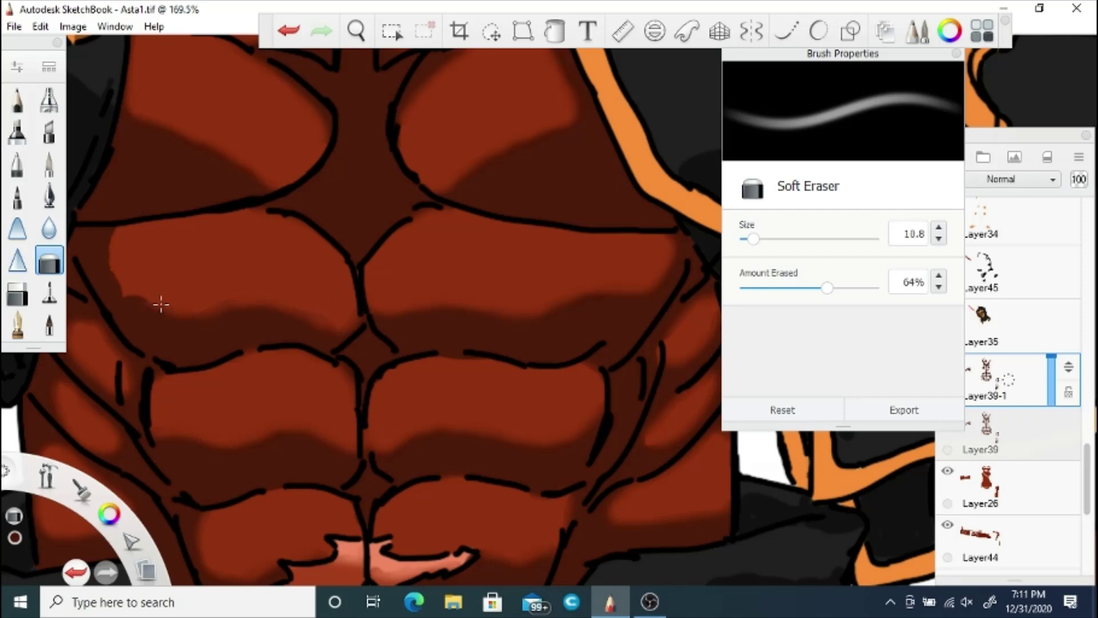
left_click_drag(119, 236, 115, 268)
Step: Check the torso shading on the whole figure and save the drawing
key("space")
left_click_drag(343, 272, 555, 389)
left_click_drag(491, 395, 530, 485)
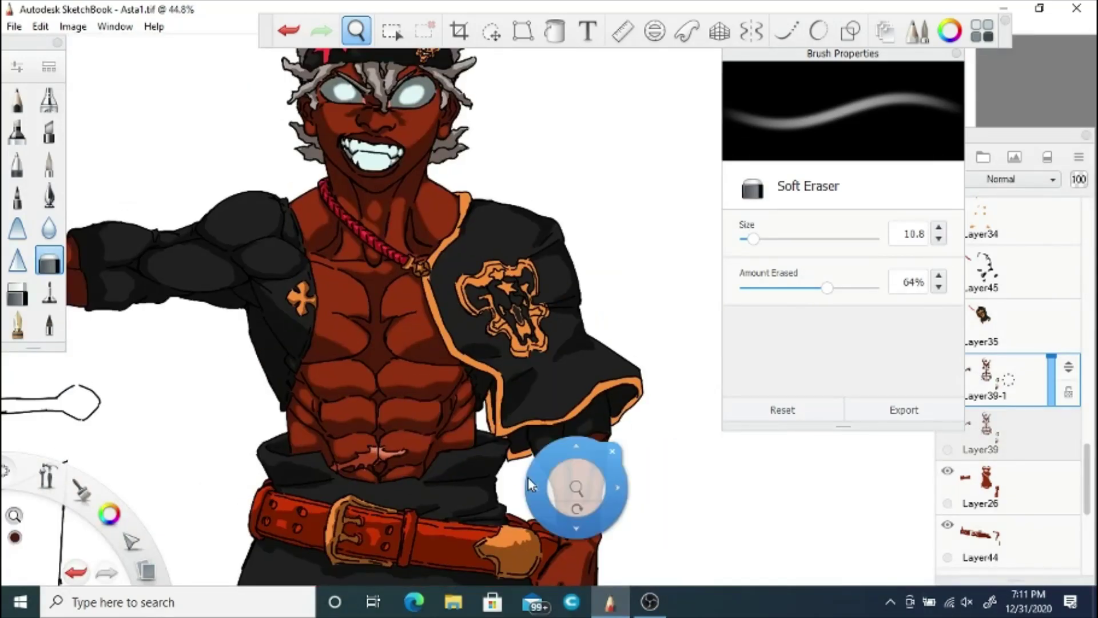
left_click_drag(303, 379, 371, 372)
left_click(447, 336)
left_click(13, 27)
left_click(46, 116)
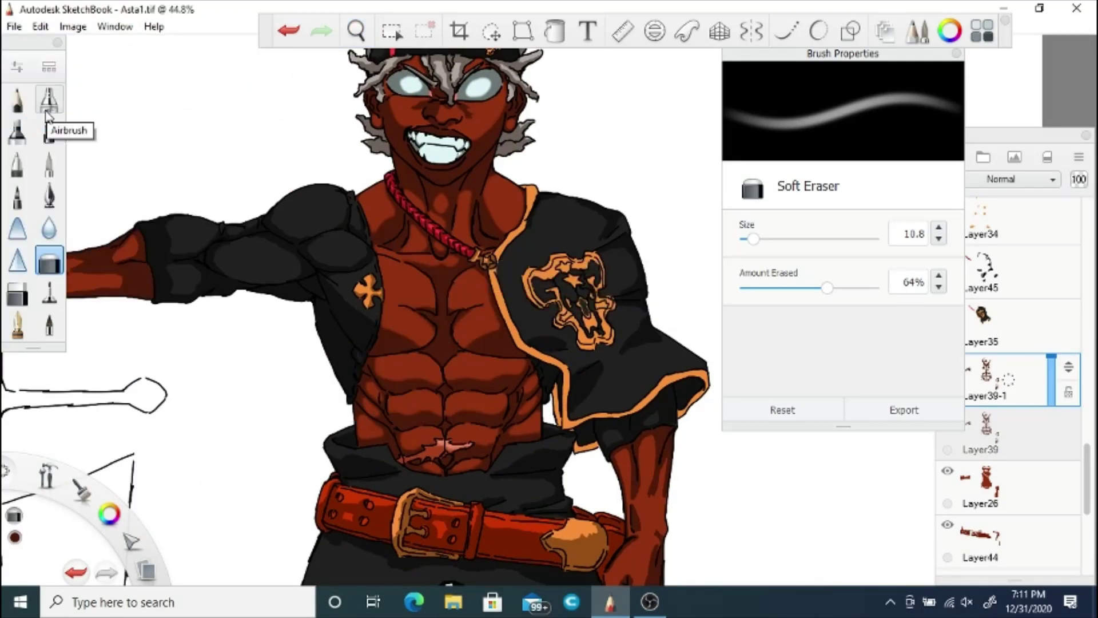
Step: Set the Soft Eraser size to 6.9 and soften the shadow edges along the lowered forearm and wrist
key("space")
left_click_drag(338, 363, 412, 83)
left_click_drag(277, 194, 323, 486)
mouse_move(355, 343)
left_mouse_down()
mouse_move(451, 410)
mouse_move(392, 300)
mouse_move(401, 303)
left_mouse_up()
left_click_drag(754, 240, 747, 241)
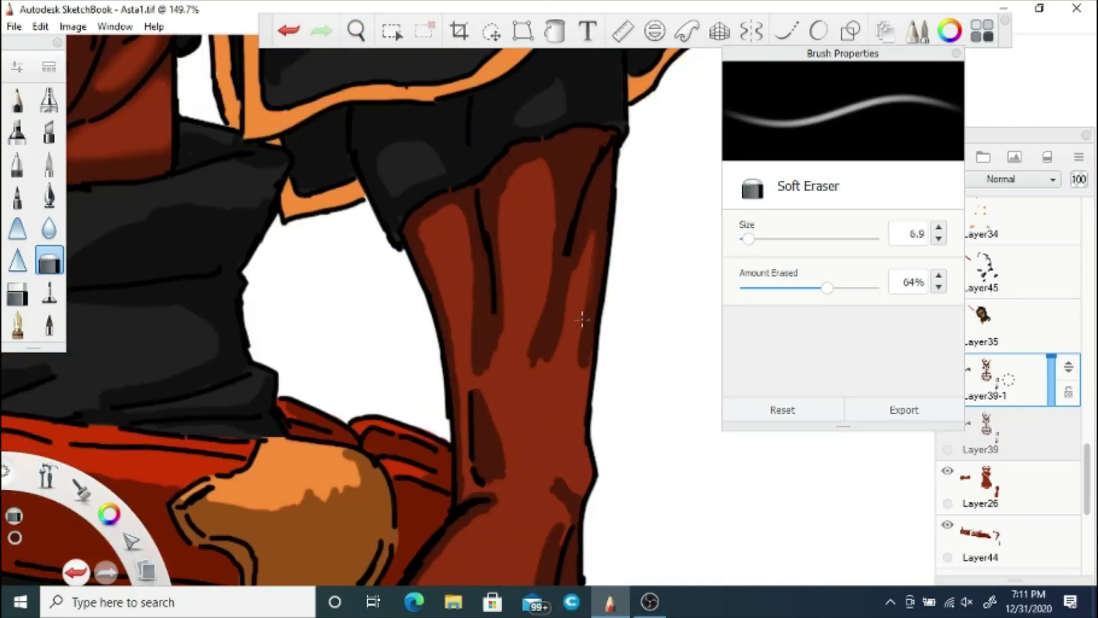
left_click_drag(562, 332, 568, 300)
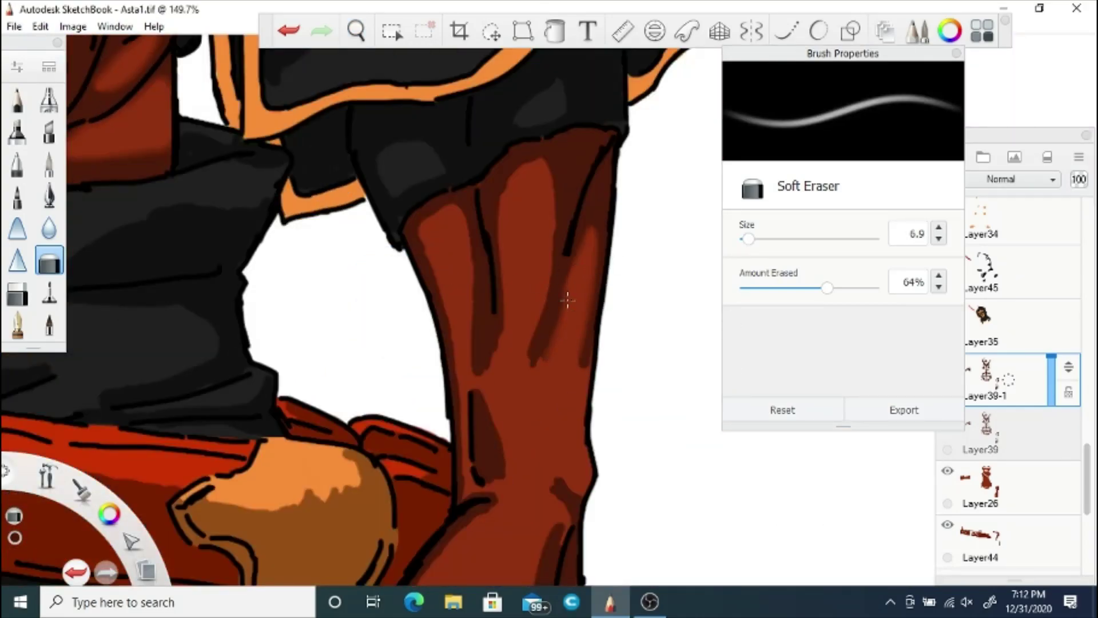
mouse_move(548, 183)
left_mouse_down()
mouse_move(557, 338)
mouse_move(550, 213)
left_mouse_up()
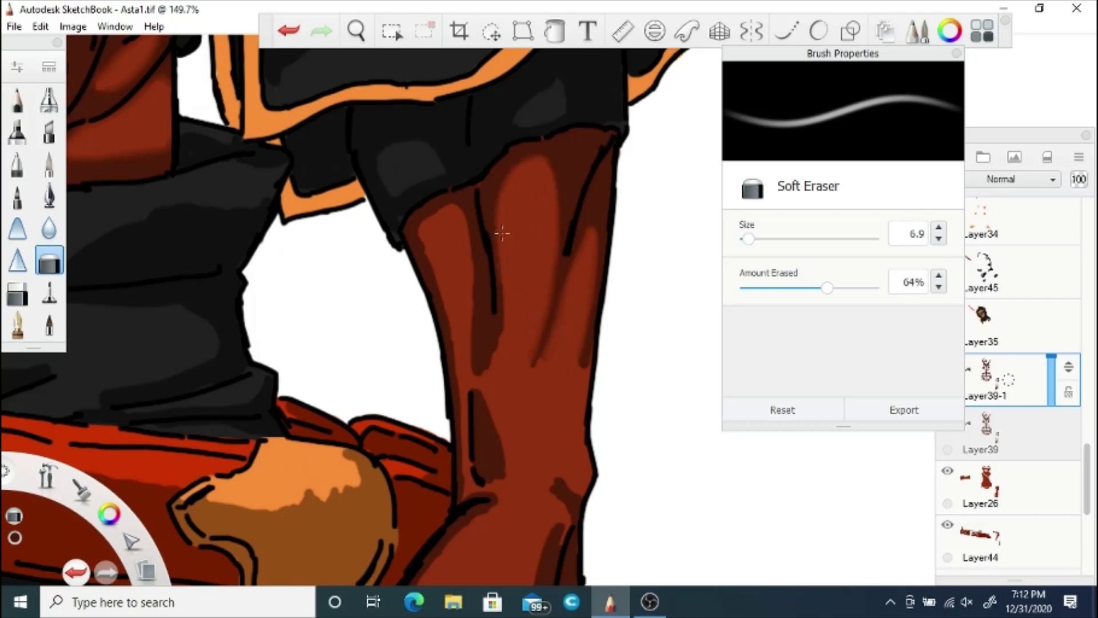
left_click_drag(467, 235, 474, 370)
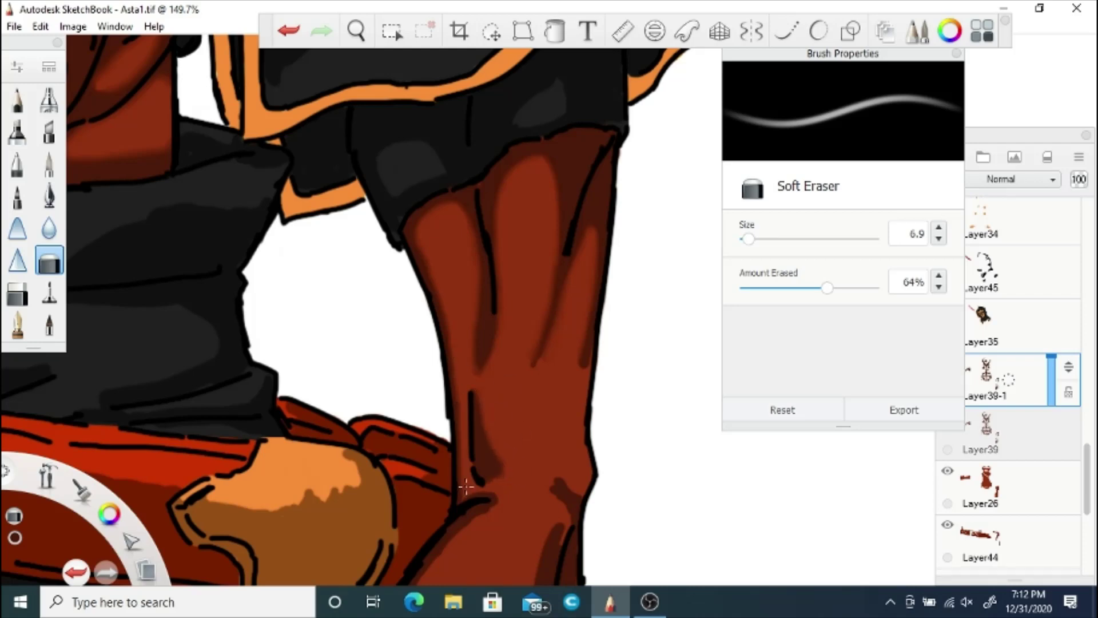
left_click_drag(565, 495, 560, 523)
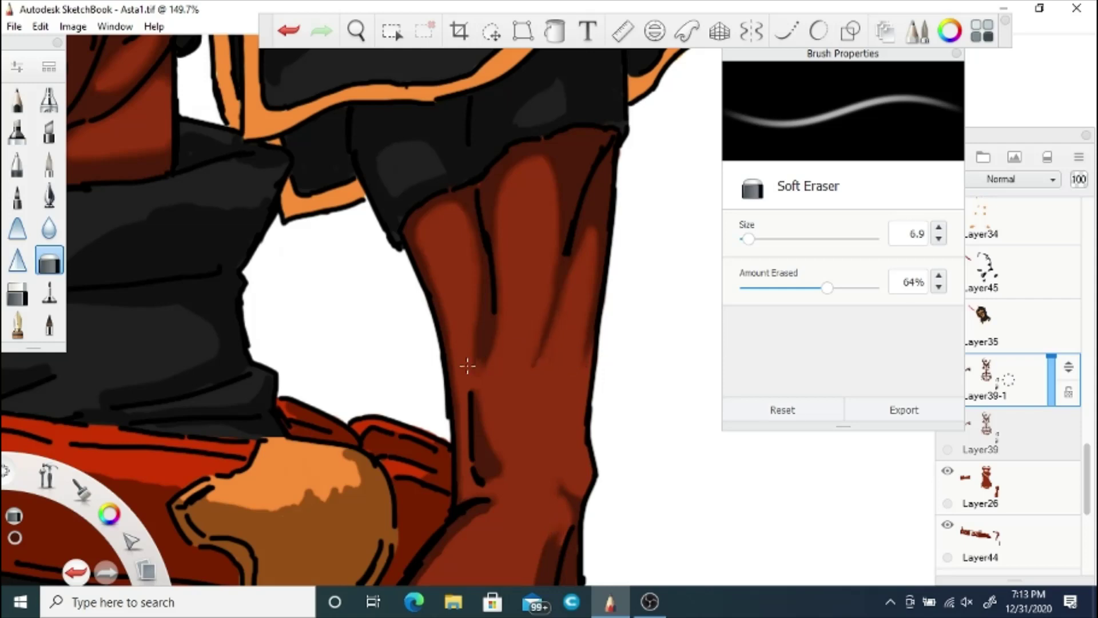
Step: Soften the shadow edges on the back, thumb and fingers of the lowered hand
key("space")
left_click_drag(493, 571, 485, 310)
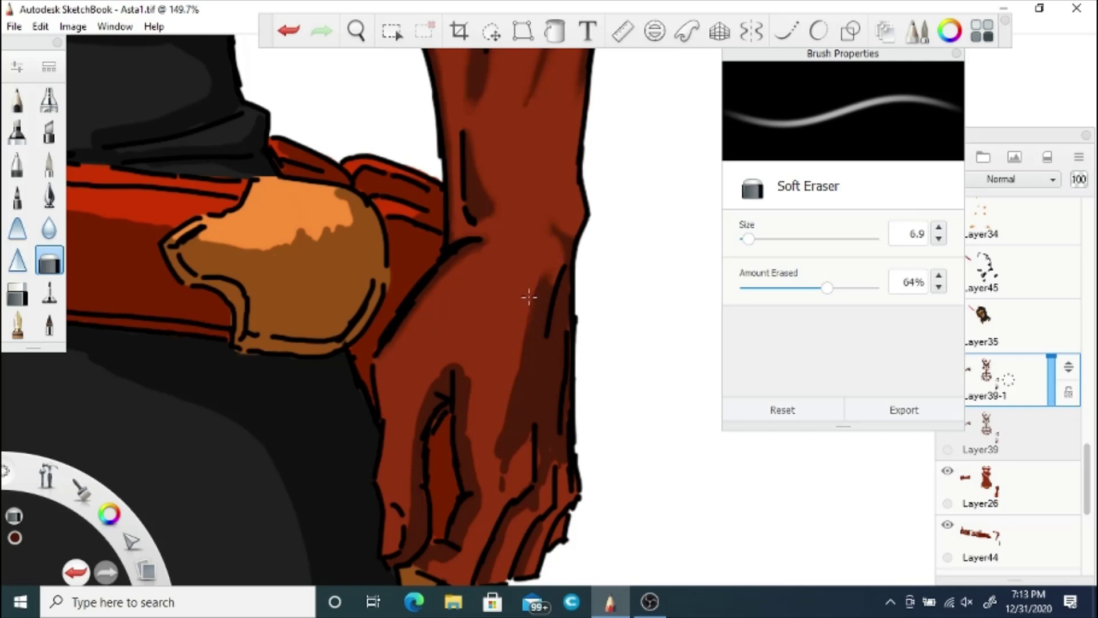
left_click_drag(515, 383, 498, 466)
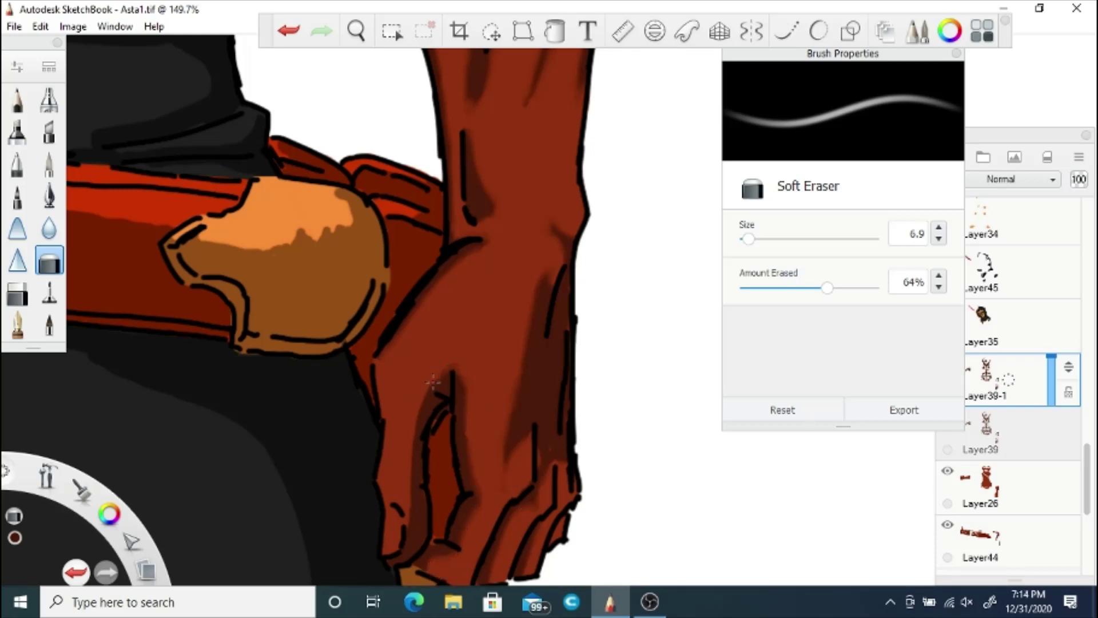
mouse_move(433, 382)
left_mouse_down()
mouse_move(409, 435)
mouse_move(410, 493)
left_mouse_up()
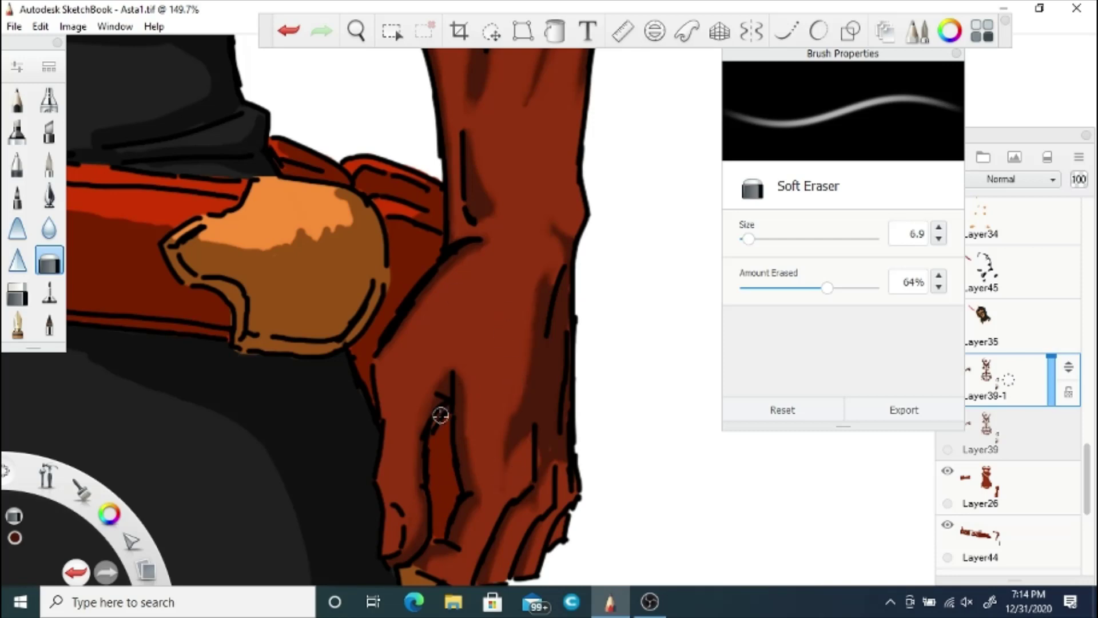
Step: Blur the highlight edges along the outstretched forearm between the black sleeve and the wrist
key("space")
left_click_drag(346, 441, 384, 275)
left_click_drag(189, 132, 356, 290)
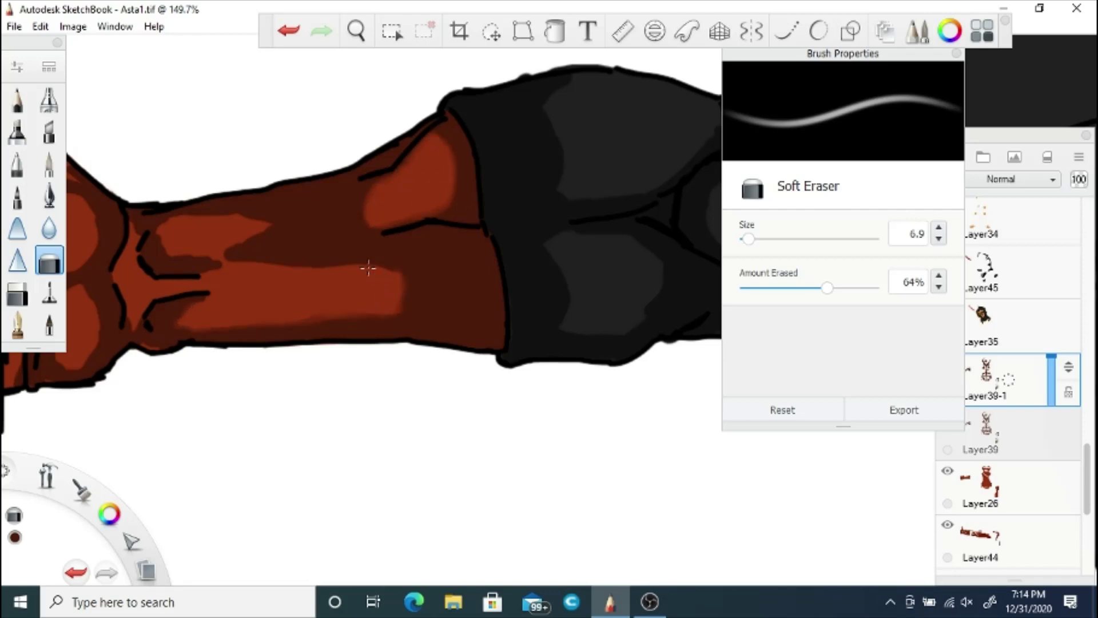
mouse_move(214, 256)
left_mouse_down()
mouse_move(174, 247)
mouse_move(172, 215)
left_mouse_up()
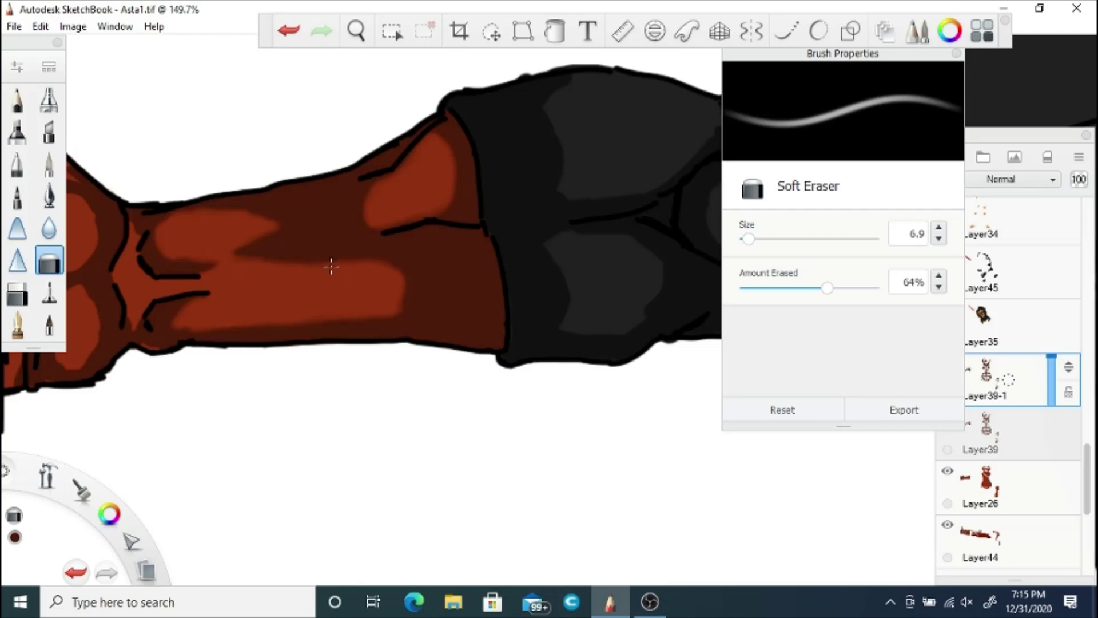
Step: Soften the shadow edges on the fingers, thumb and back of the fist gripping the sword with the Soft Eraser
key("space")
left_click_drag(127, 177, 409, 224)
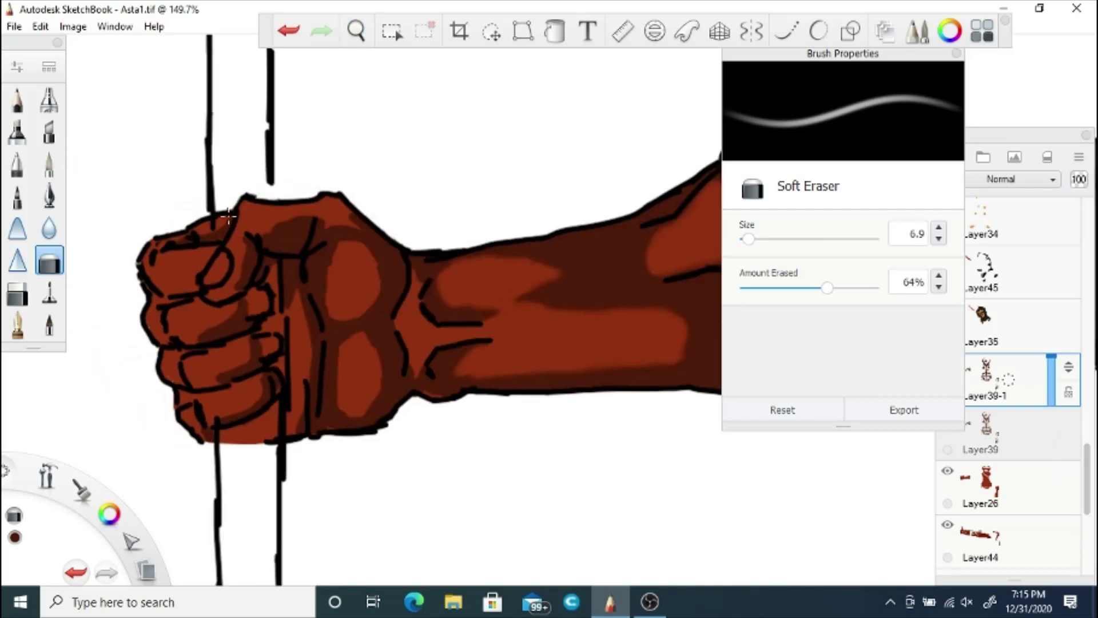
mouse_move(205, 334)
left_mouse_down()
mouse_move(236, 305)
mouse_move(223, 384)
mouse_move(263, 382)
left_mouse_up()
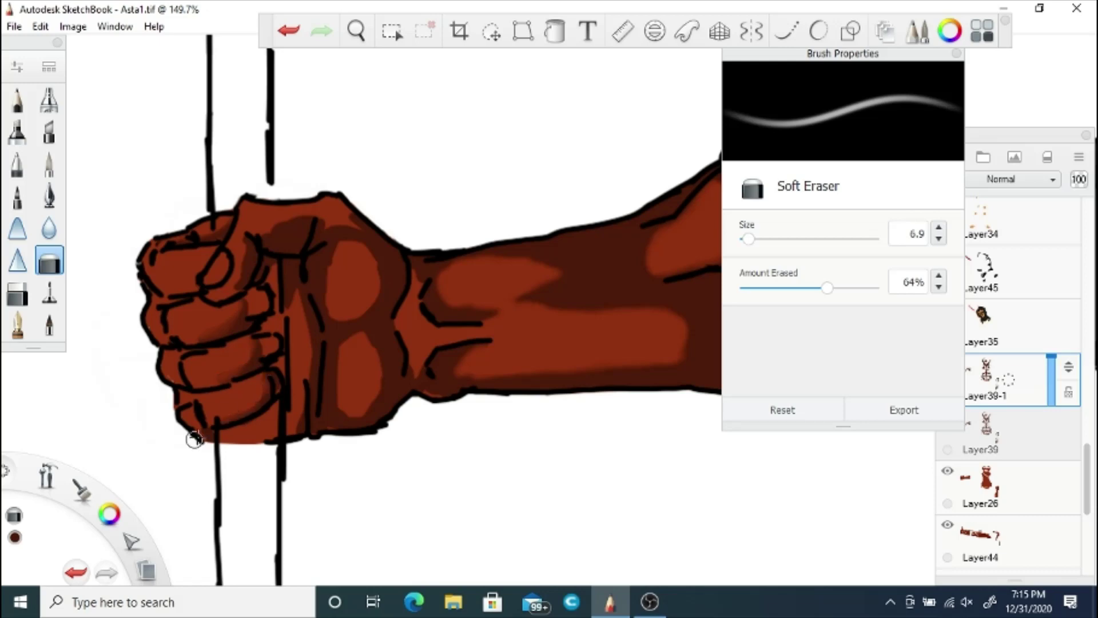
mouse_move(325, 231)
left_mouse_down()
mouse_move(342, 245)
mouse_move(361, 341)
left_mouse_up()
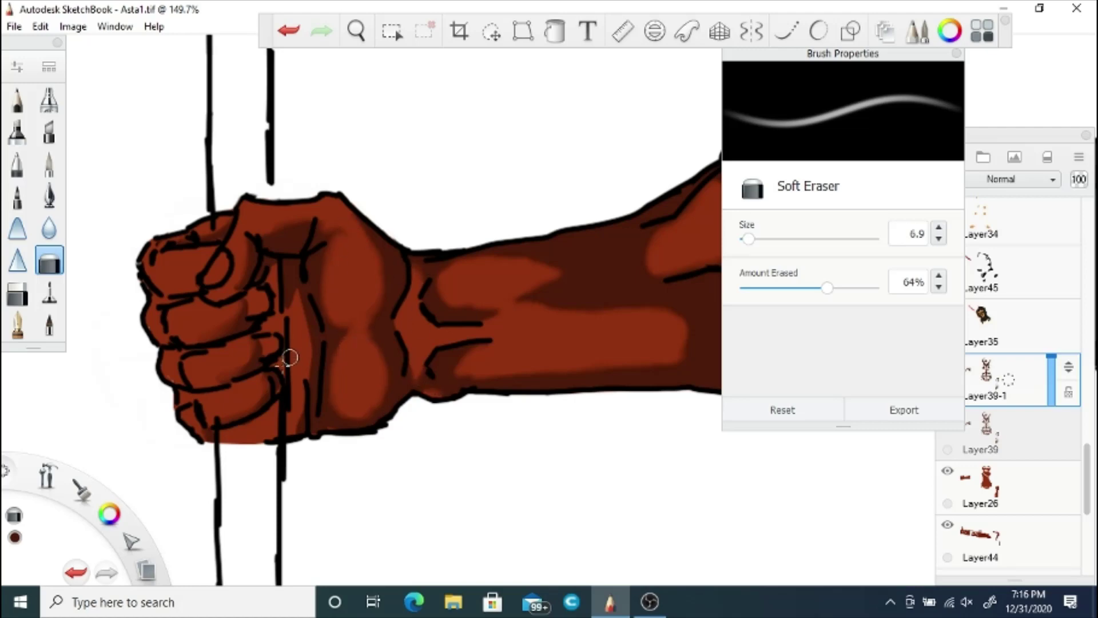
left_click_drag(299, 303, 297, 294)
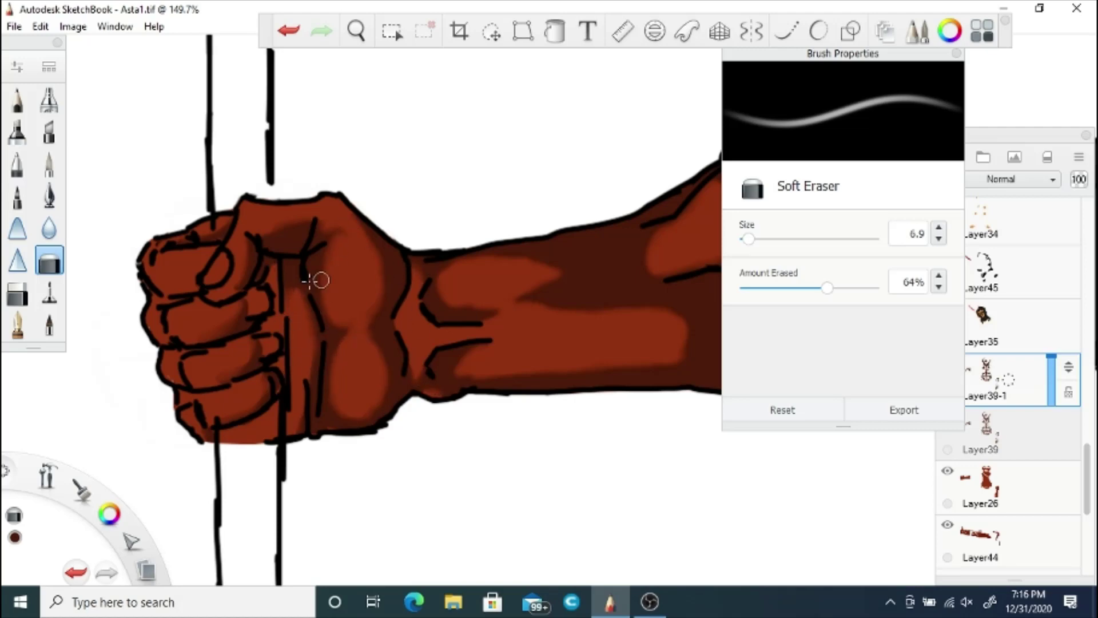
Step: Check the blended fist and forearm against the whole figure and save the drawing
key("space")
left_click_drag(282, 221, 282, 417)
left_click_drag(512, 327, 374, 351)
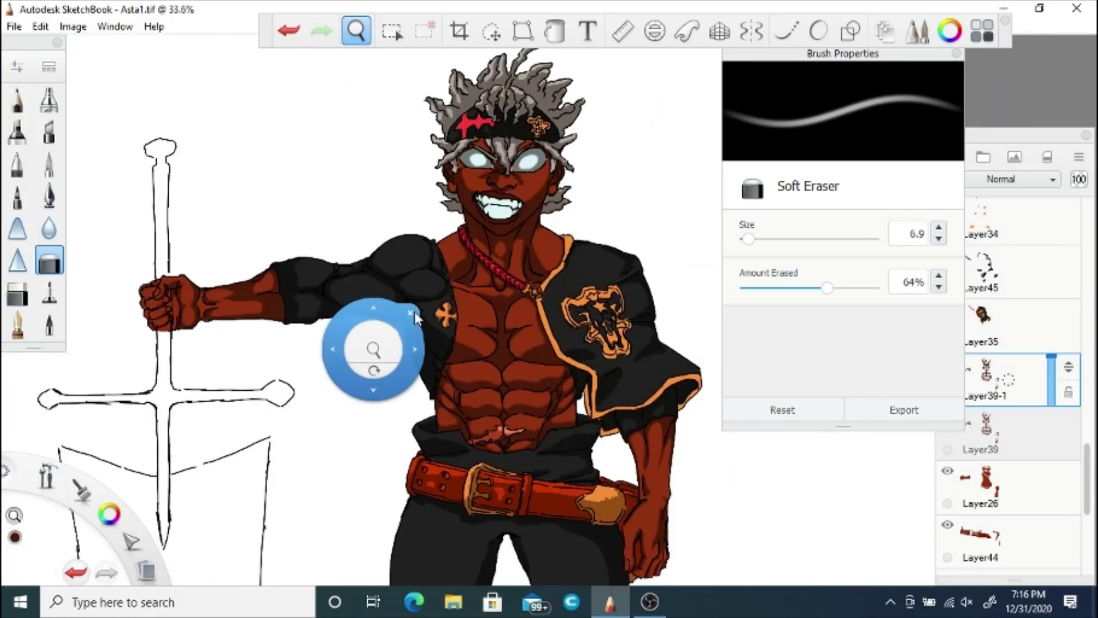
left_click(14, 32)
left_click(40, 112)
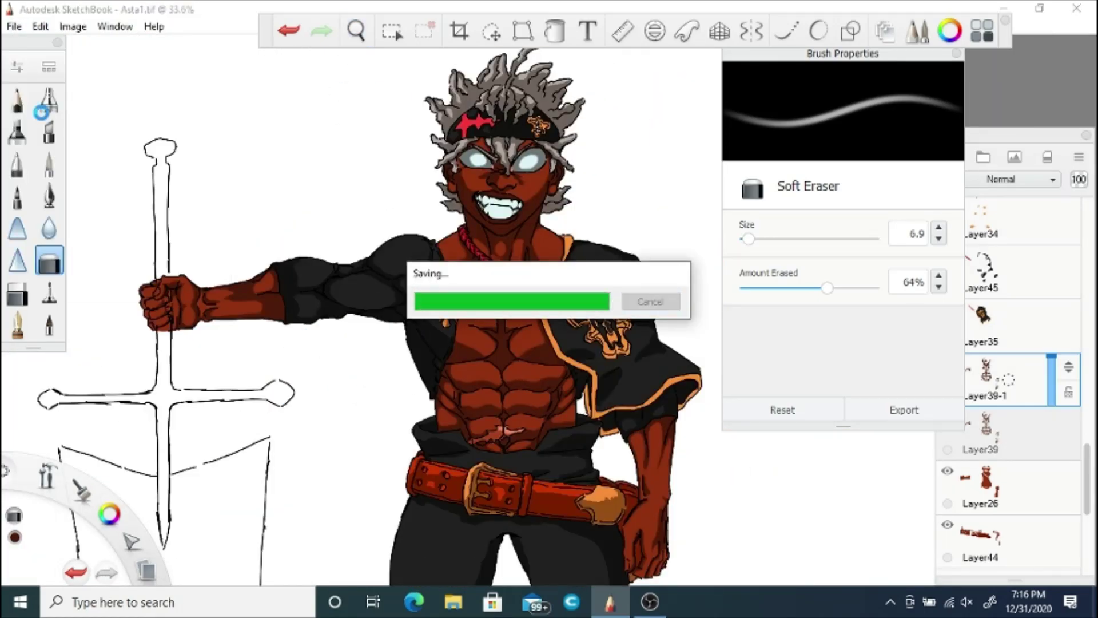
Step: Duplicate the skin shading layer Layer39-1 and hide the original
left_click(361, 39)
left_click_drag(418, 435, 343, 342)
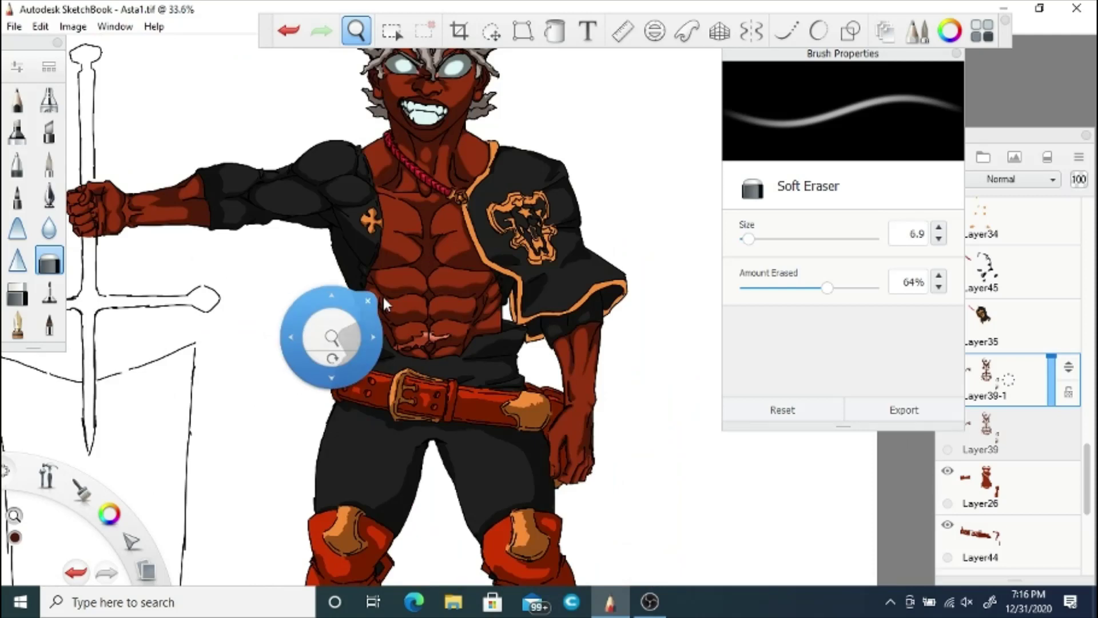
left_click(369, 300)
mouse_move(1086, 464)
left_mouse_down()
mouse_move(1086, 490)
mouse_move(1086, 476)
left_mouse_up()
left_click(966, 328)
left_click(980, 286)
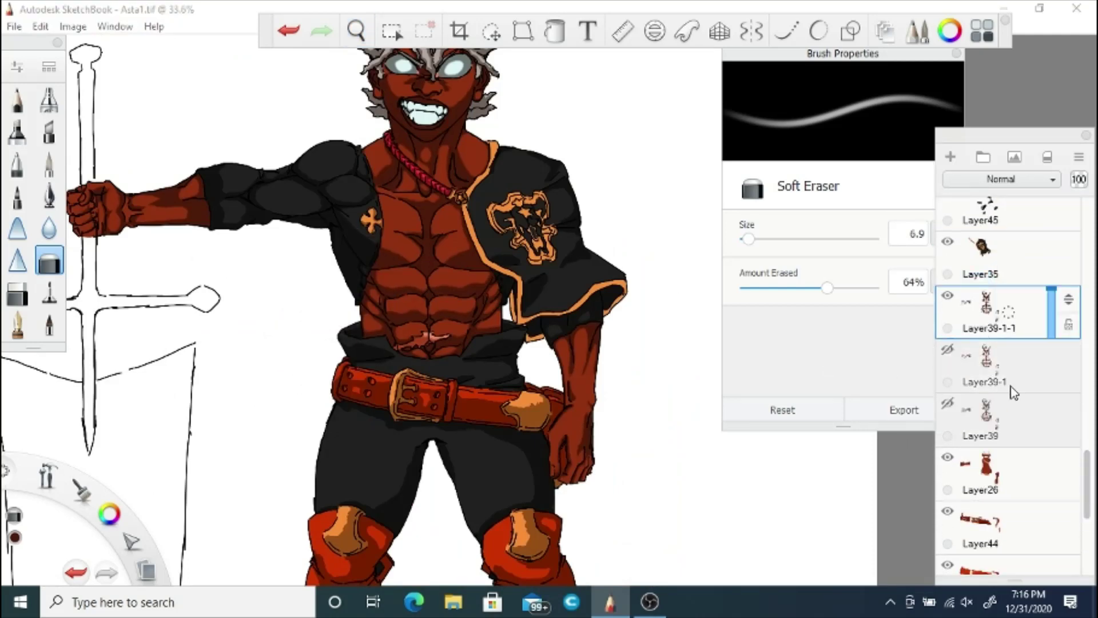
Step: Duplicate Layer46 and hide the original layer
left_click_drag(1088, 466, 1089, 405)
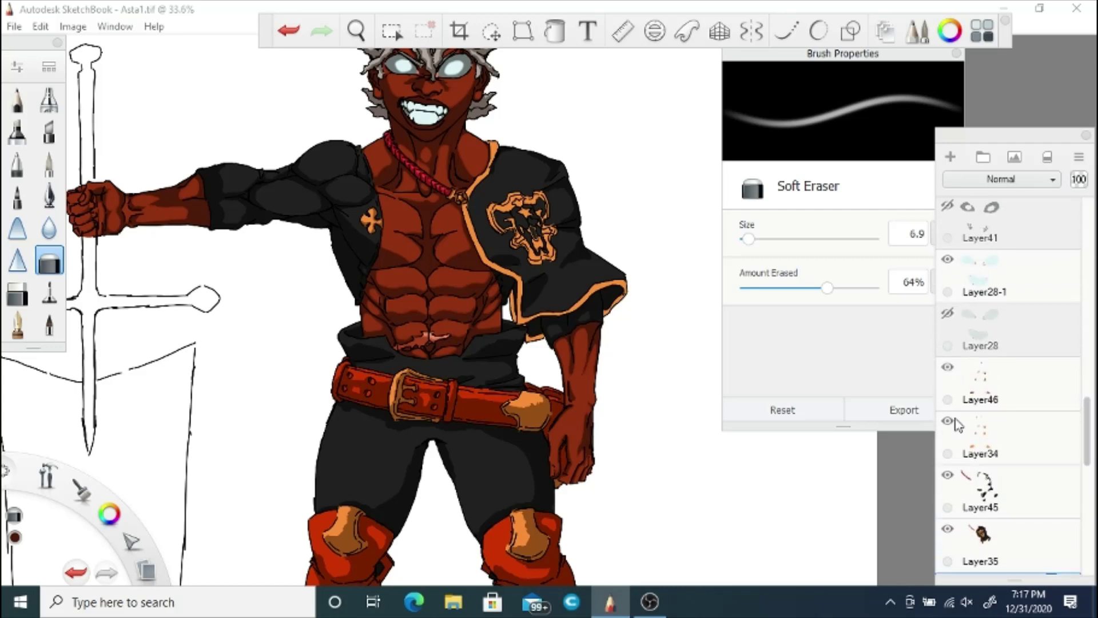
left_click(1011, 384)
left_click_drag(1011, 384, 980, 356)
scroll(955, 423, "down", 4)
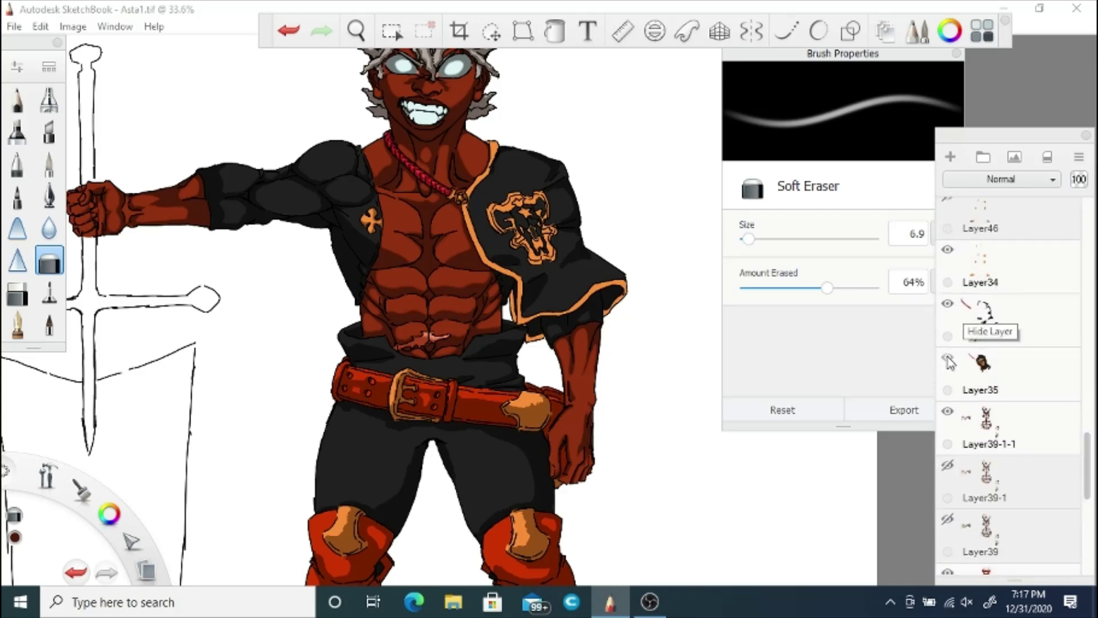
Step: Duplicate Layer45 and hide the original
left_click(948, 361)
left_click(948, 361)
scroll(1002, 437, "down", 4)
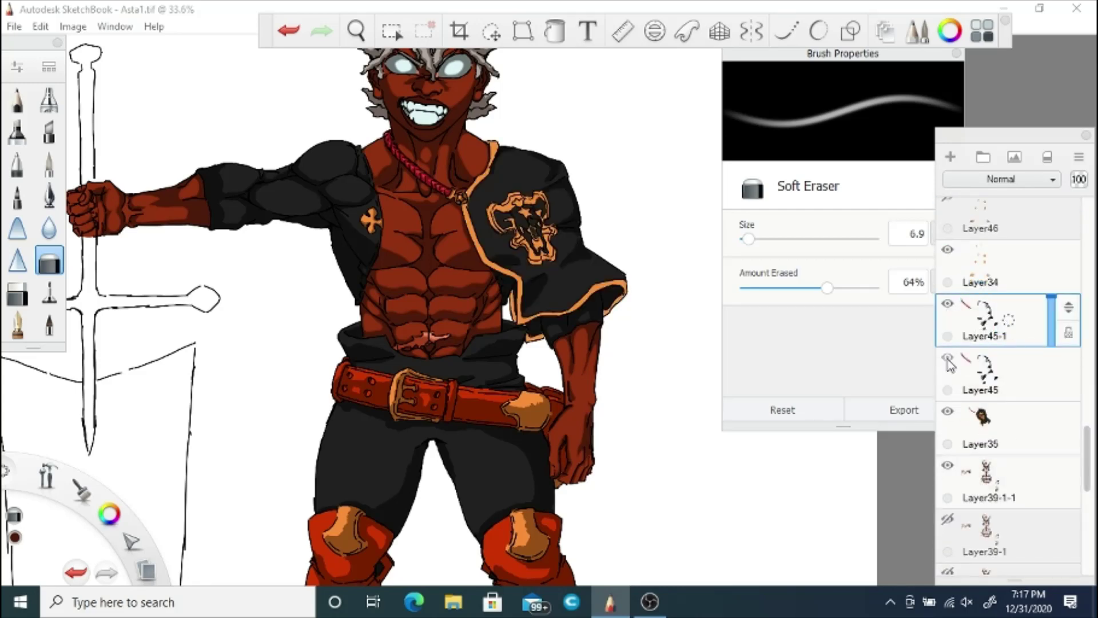
Step: Duplicate the belt shading layer Layer44 and hide the original
left_click(1007, 437)
left_click(949, 422)
left_click(948, 422)
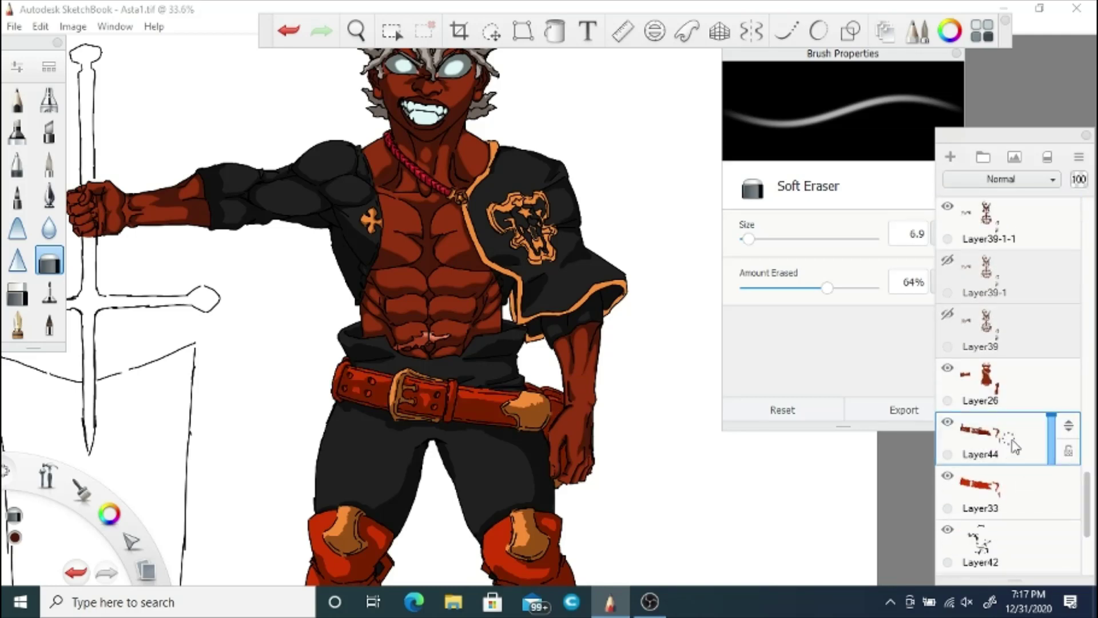
left_click_drag(1011, 443, 978, 402)
scroll(1005, 344, "down", 5)
Step: Duplicate Layer42 and Layer43 and hide both originals
left_click(962, 320)
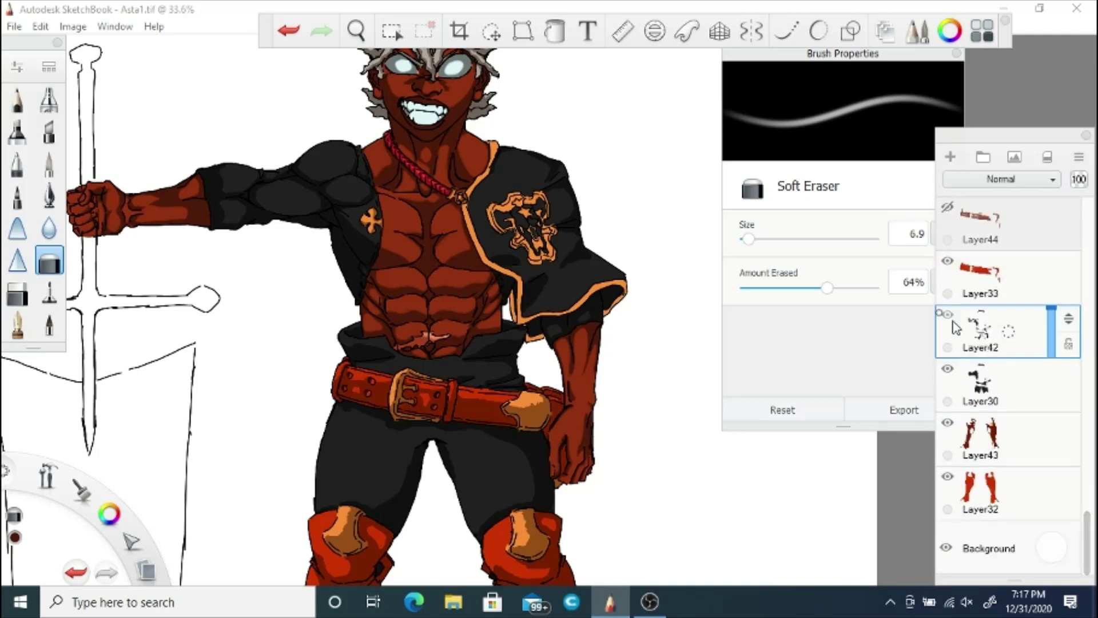
left_click_drag(964, 335, 1016, 318)
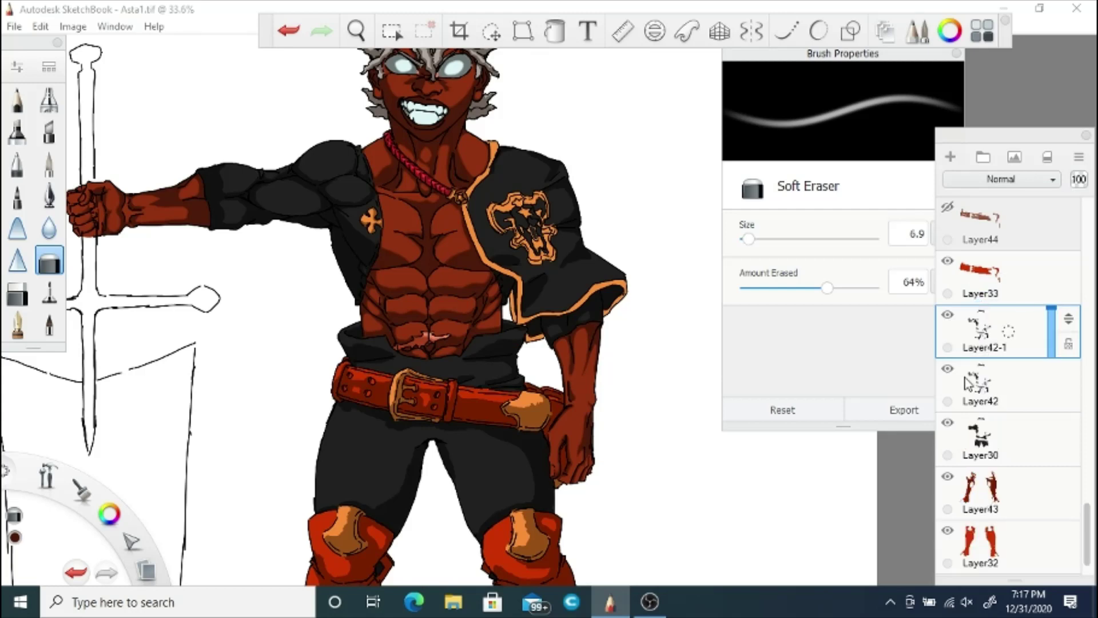
left_click(948, 369)
left_click(981, 470)
left_click_drag(981, 469, 1015, 491)
left_click(950, 532)
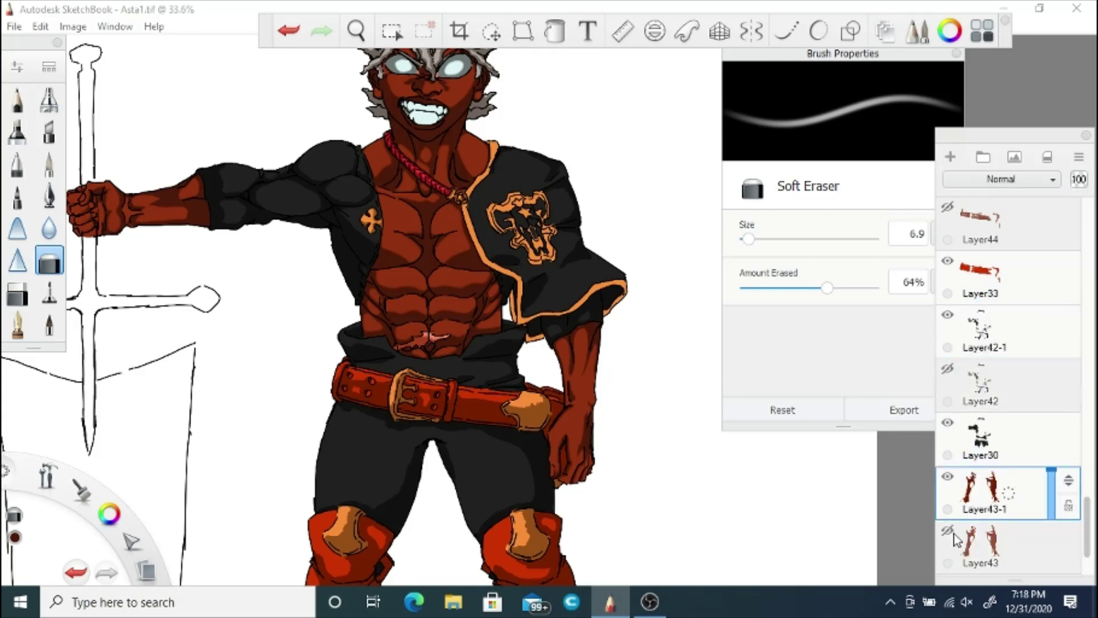
Step: Soften the shadow edges on the ankle and foot of the left boot with the Soft Eraser on Layer43-1
left_click(356, 30)
left_click_drag(354, 549, 358, 404)
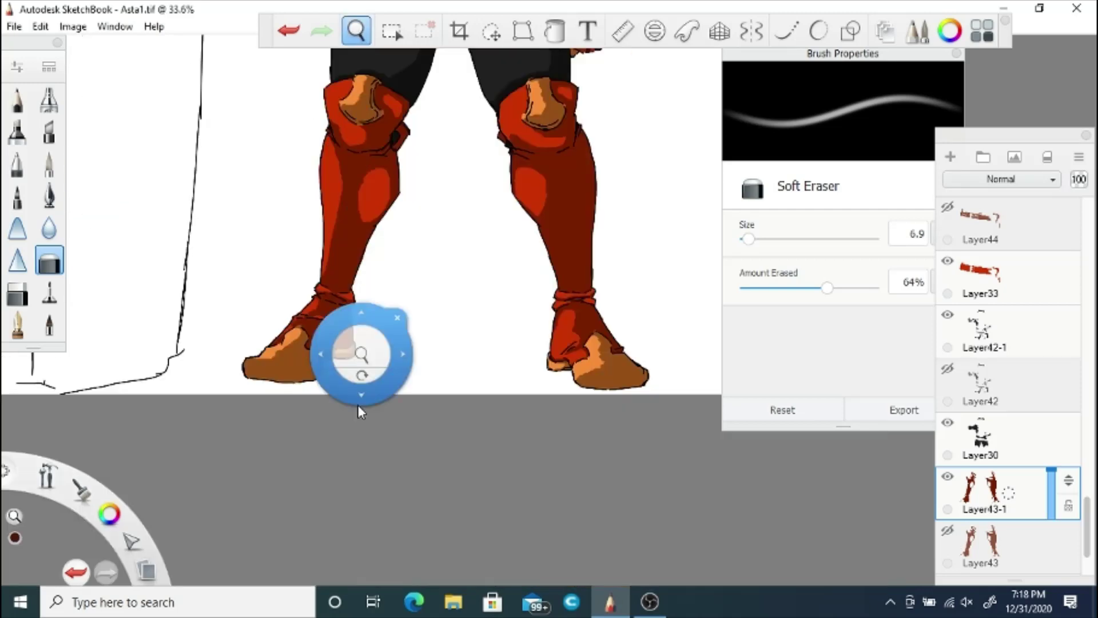
left_click_drag(364, 361, 401, 332)
left_click_drag(372, 298, 485, 375)
left_click_drag(400, 396, 435, 399)
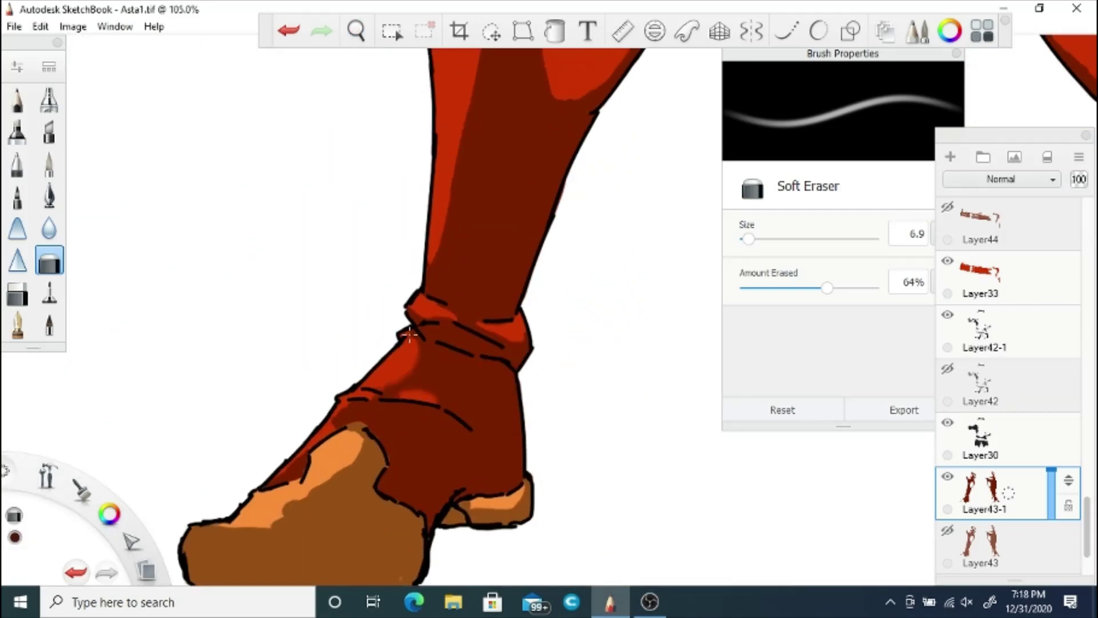
left_click_drag(309, 449, 344, 414)
left_click_drag(508, 341, 476, 324)
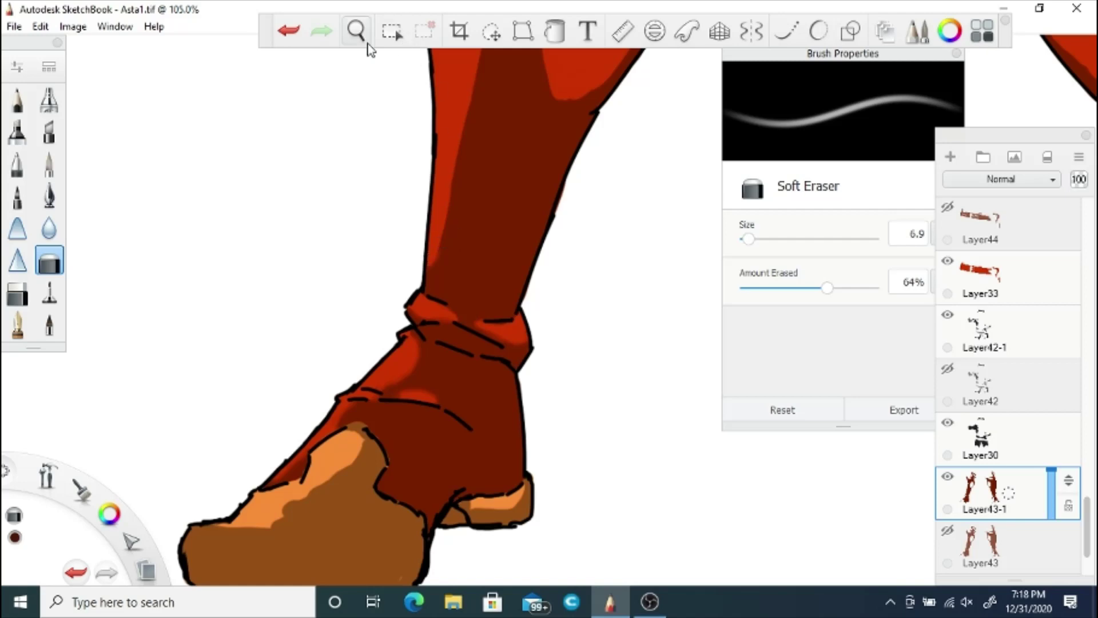
Step: Soften the shadow edges along the shin, calf and knee guard of the left boot with the Soft Eraser
left_click_drag(493, 50, 490, 219)
mouse_move(480, 105)
left_mouse_down()
mouse_move(486, 171)
mouse_move(439, 416)
left_mouse_up()
left_click_drag(437, 135, 417, 260)
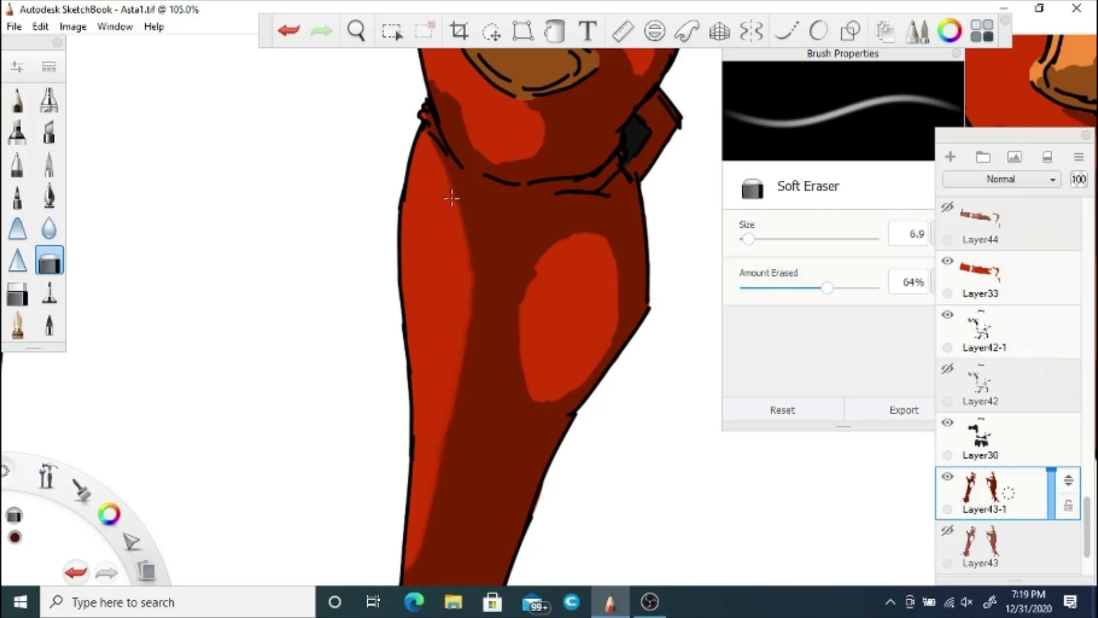
mouse_move(549, 245)
left_mouse_down()
mouse_move(522, 306)
mouse_move(551, 398)
mouse_move(577, 388)
mouse_move(540, 399)
left_mouse_up()
mouse_move(617, 263)
left_mouse_down()
mouse_move(546, 257)
mouse_move(569, 254)
mouse_move(560, 243)
mouse_move(611, 247)
left_mouse_up()
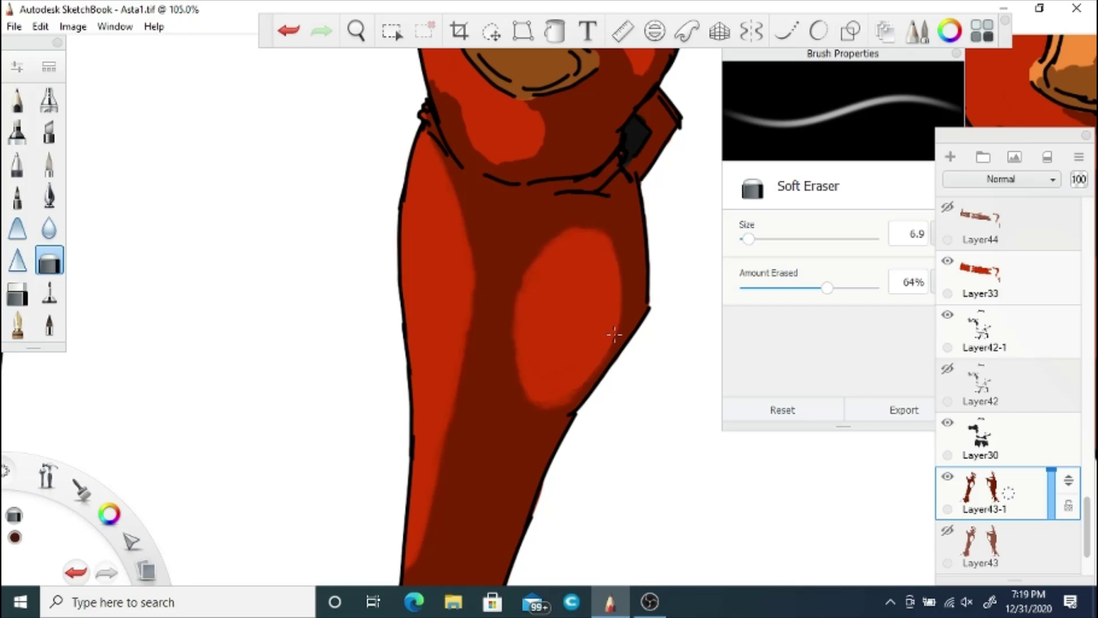
key("space")
left_click_drag(389, 137, 420, 183)
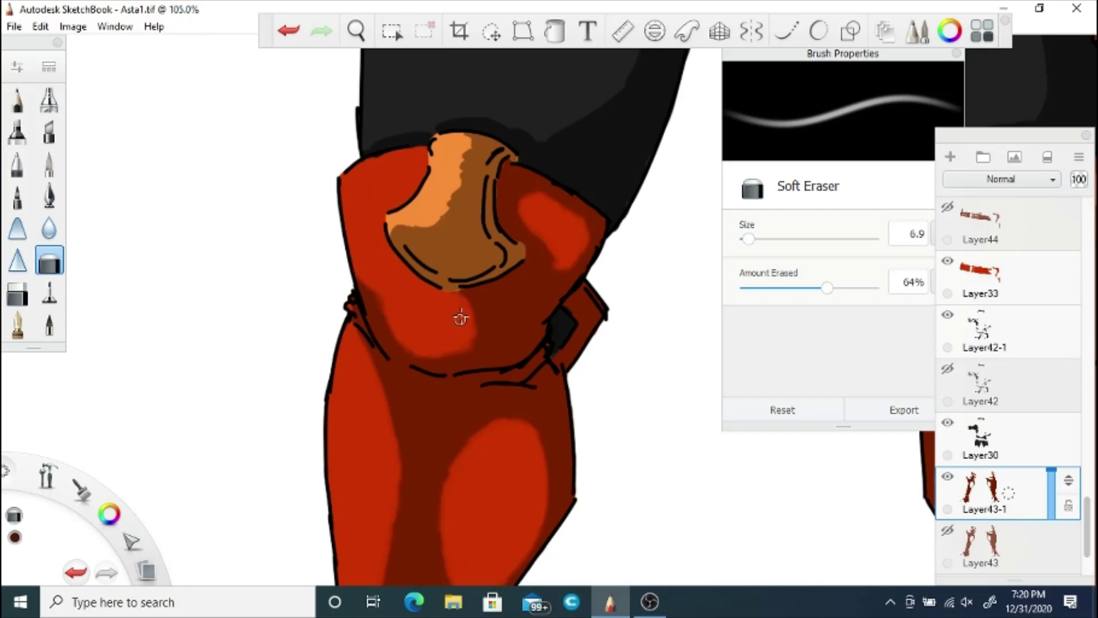
Step: Soften the edges of the highlights on the right boot's knee guard and calf with the Soft Eraser
left_click(356, 30)
left_click_drag(393, 93, 450, 290)
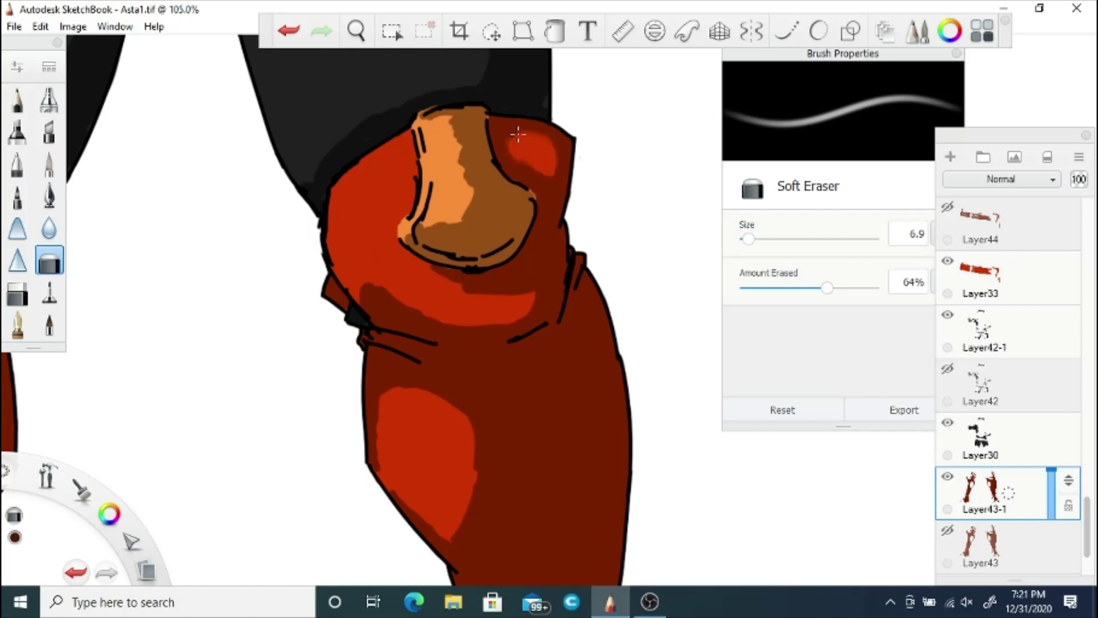
left_click_drag(519, 135, 511, 143)
mouse_move(433, 268)
left_mouse_down()
mouse_move(468, 292)
mouse_move(538, 292)
mouse_move(456, 326)
mouse_move(459, 316)
mouse_move(441, 322)
mouse_move(388, 293)
left_mouse_up()
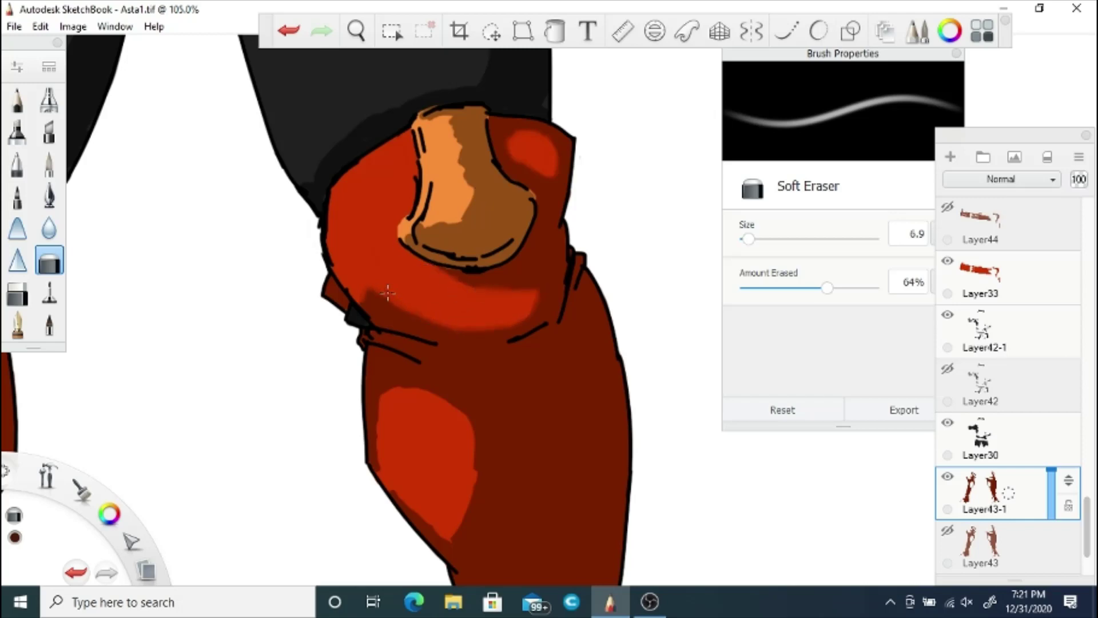
mouse_move(474, 402)
left_mouse_down()
mouse_move(472, 486)
mouse_move(453, 415)
mouse_move(432, 396)
mouse_move(394, 386)
mouse_move(384, 415)
mouse_move(392, 446)
mouse_move(380, 423)
left_mouse_up()
left_click_drag(399, 488, 435, 532)
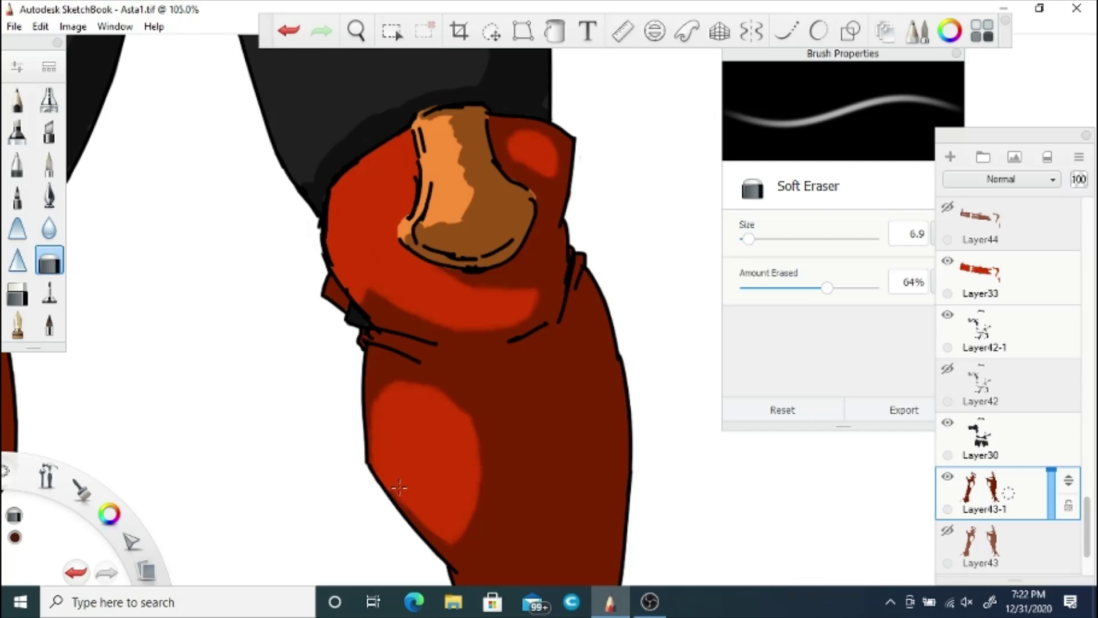
Step: Soften the edges of the red highlight on the right boot's foot below the ankle cuff
left_click_drag(515, 553, 508, 433)
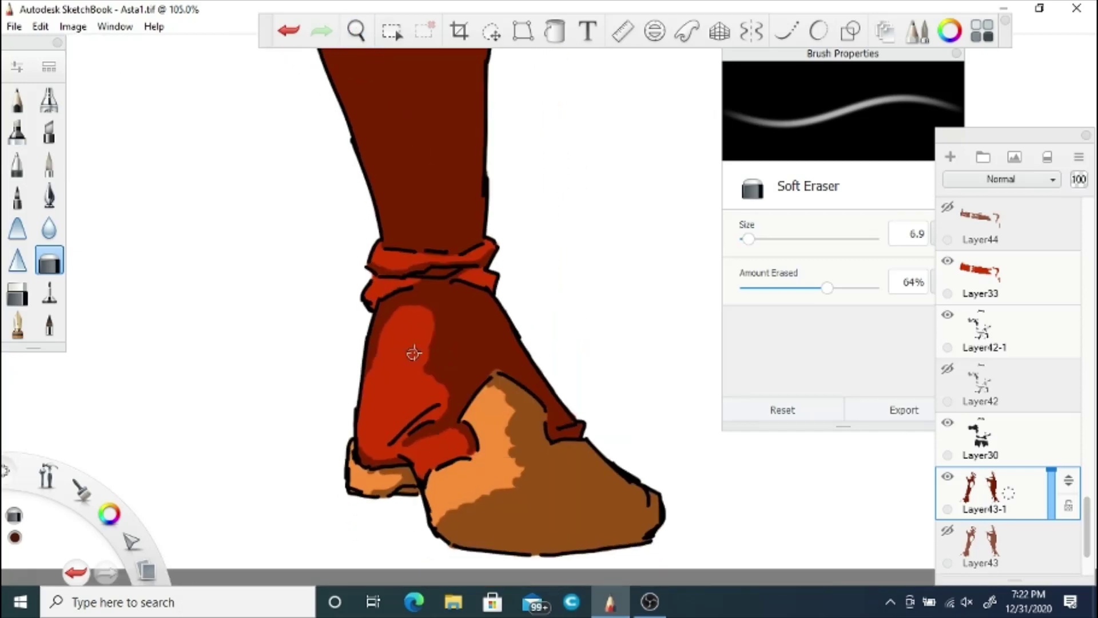
mouse_move(432, 315)
left_mouse_down()
mouse_move(434, 429)
mouse_move(447, 411)
mouse_move(428, 437)
mouse_move(456, 439)
left_mouse_up()
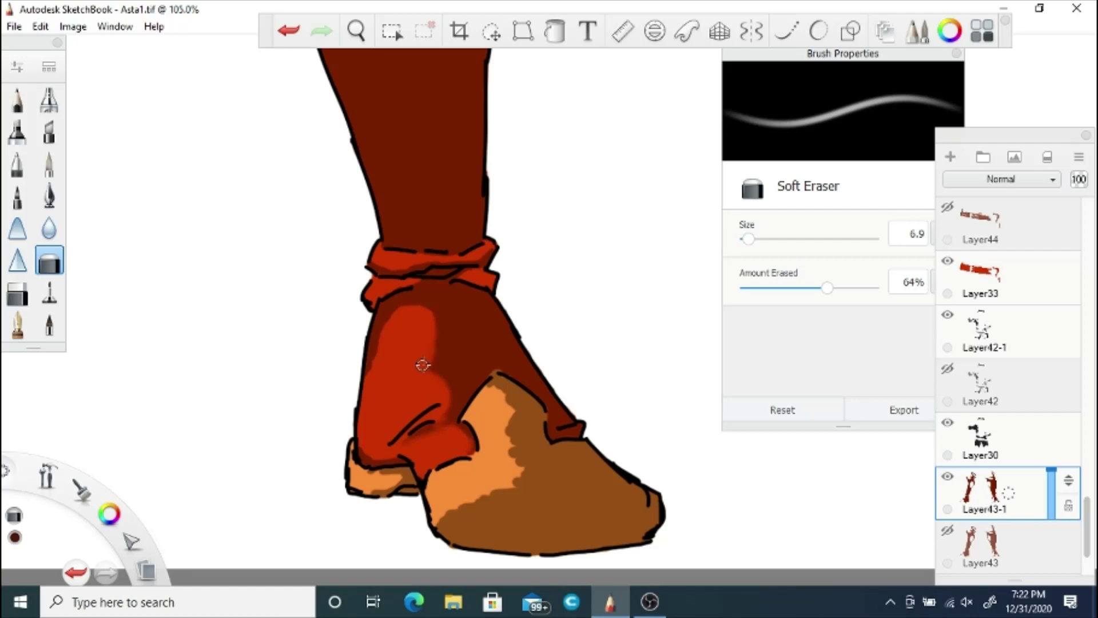
left_click_drag(390, 328, 368, 389)
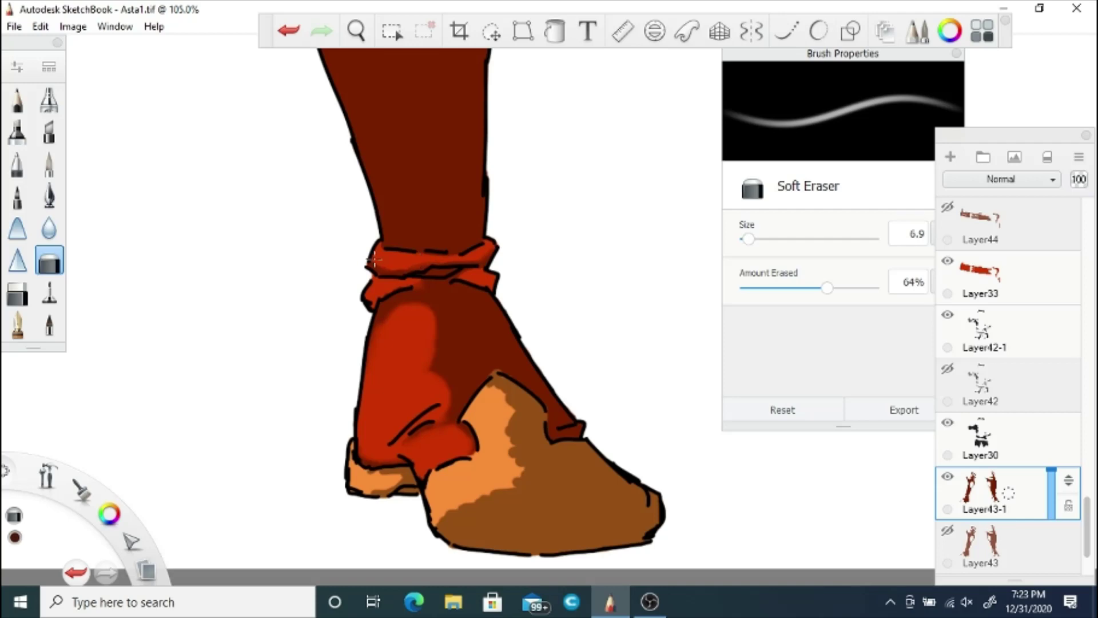
Step: Save the drawing
key("space")
left_click_drag(396, 267, 373, 345)
left_click_drag(475, 350, 521, 269)
key("ctrl+s")
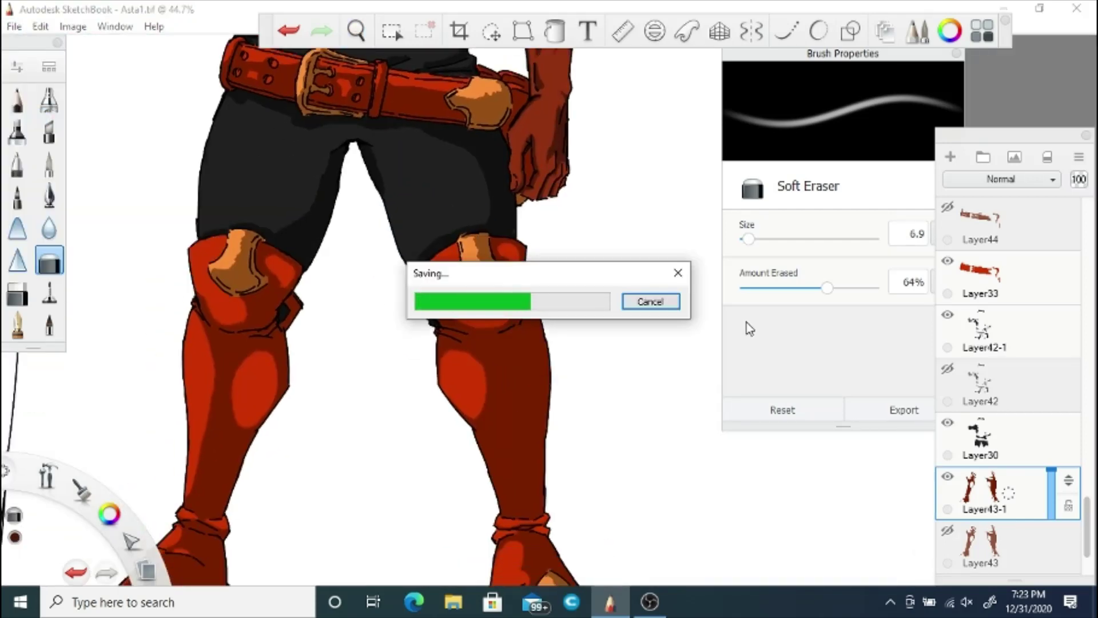
Step: Duplicate the softened boot shading layer Layer43-1 and hide the original
scroll(1002, 475, "up", 3)
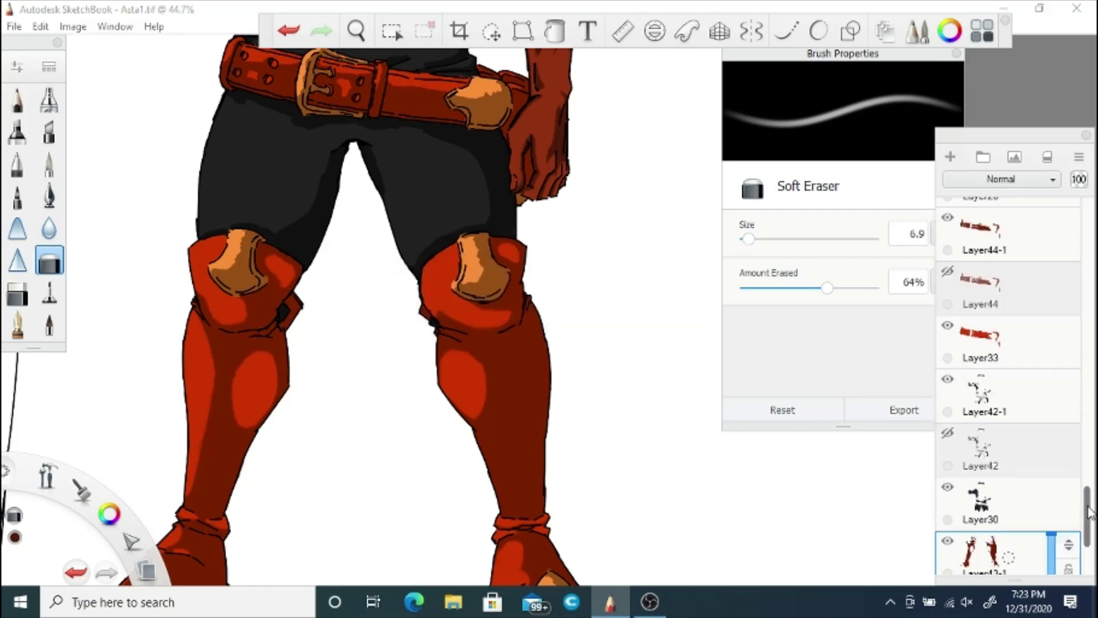
left_click(1001, 474)
left_click_drag(1087, 496, 1085, 539)
left_click(991, 396)
left_click_drag(1009, 386, 968, 345)
left_click(948, 423)
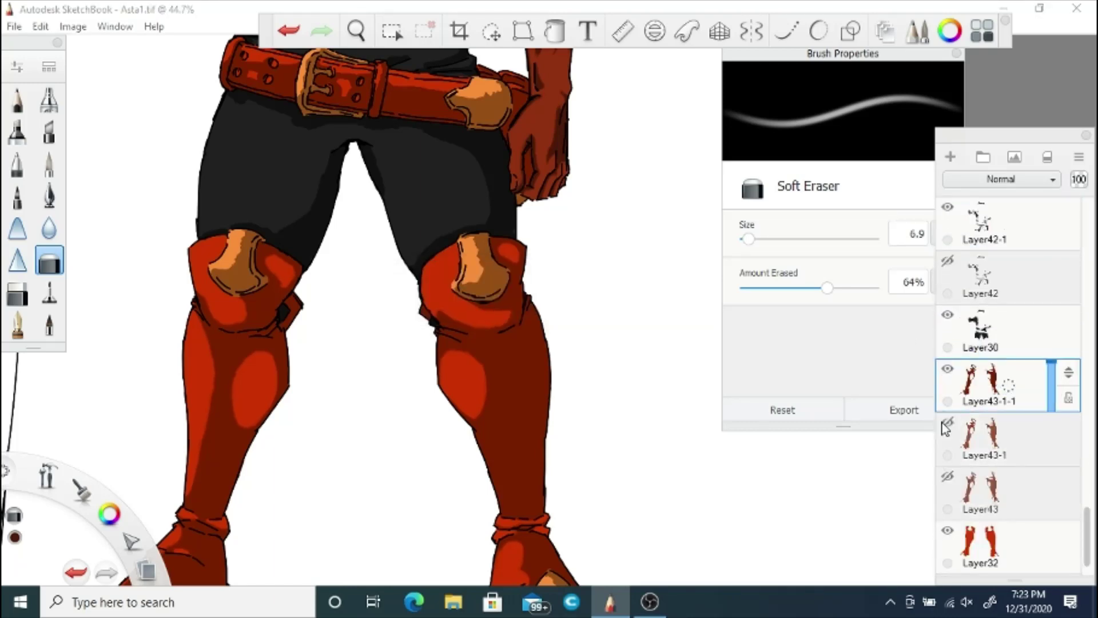
Step: Make Layer42-1 active and set the Soft Eraser size to 14.0 for the trousers
left_click(989, 226)
key("space")
left_click_drag(378, 284, 472, 313)
left_click_drag(749, 239, 757, 239)
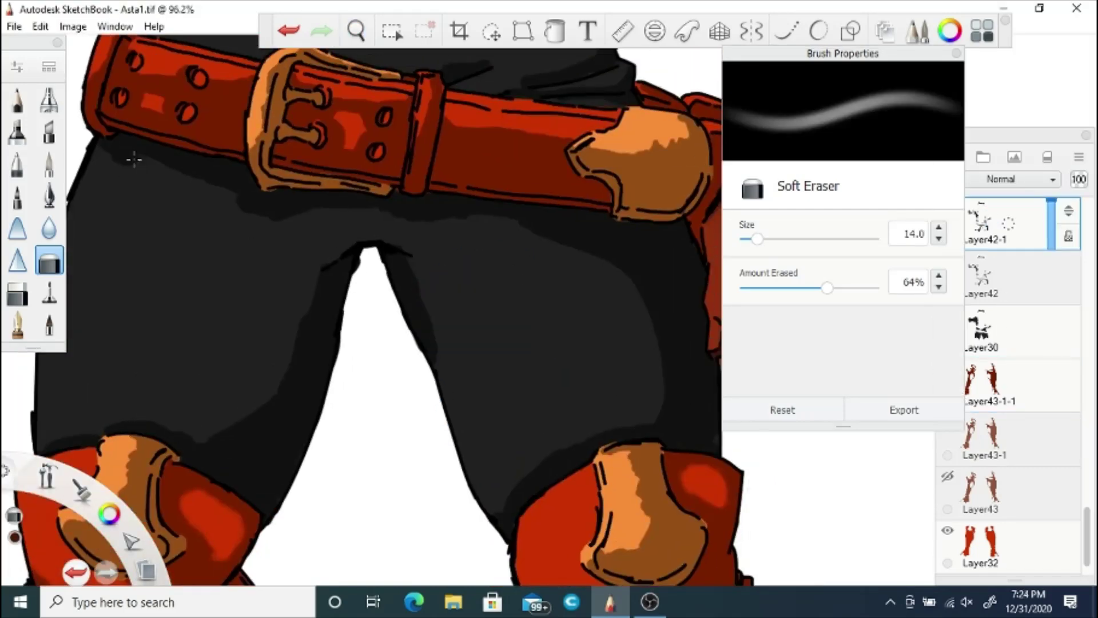
Step: Pick black from the artwork as the active color, and return to the Soft Eraser
key("space")
left_click_drag(383, 173, 465, 297)
left_click(950, 31)
left_click(787, 121)
left_click(396, 249)
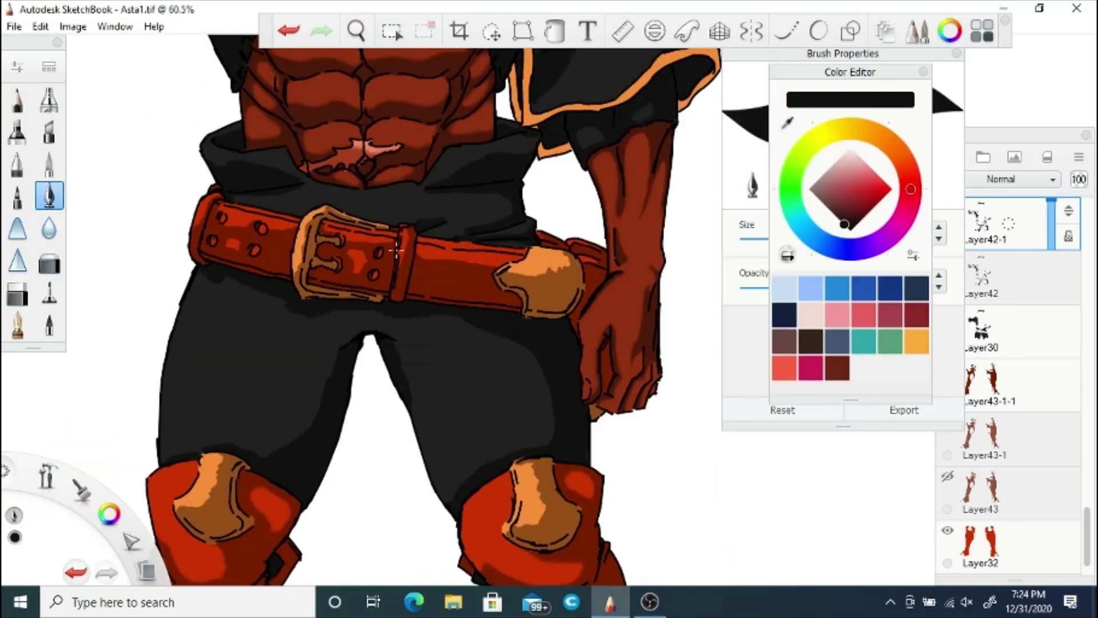
left_click(49, 262)
Step: Soften the shadow edges across both legs of the black trousers with the Soft Eraser
key("space")
mouse_move(393, 372)
left_mouse_down()
mouse_move(448, 278)
mouse_move(530, 282)
left_mouse_up()
left_click_drag(445, 290, 458, 319)
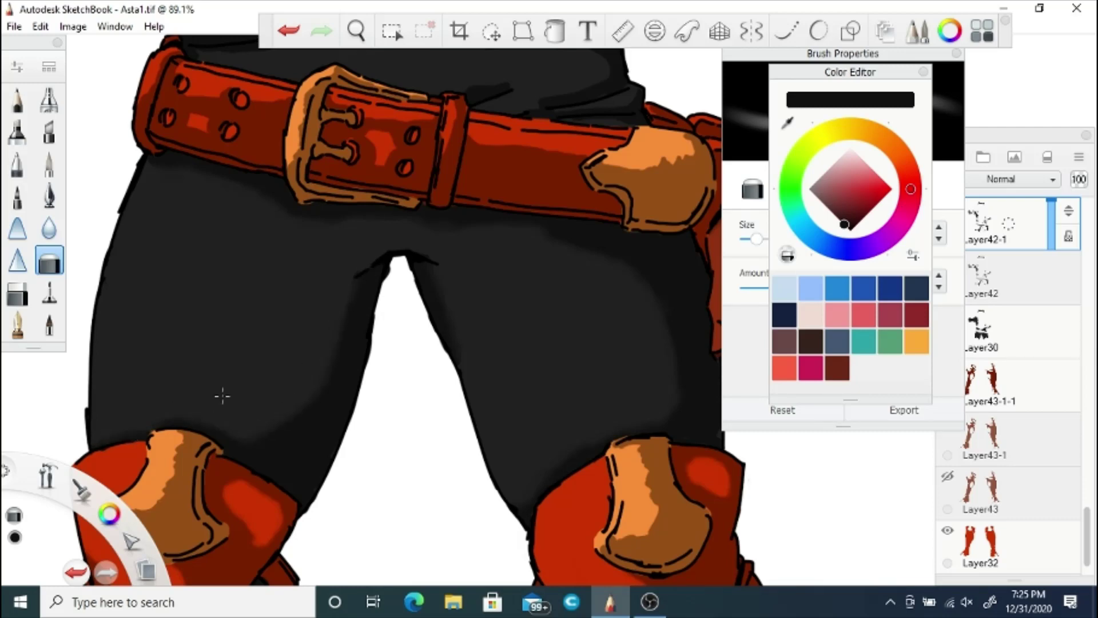
Step: Soften the shadow edges on the black waist cloth and on the sleeve under the cape
key("space")
left_click_drag(412, 262, 451, 389)
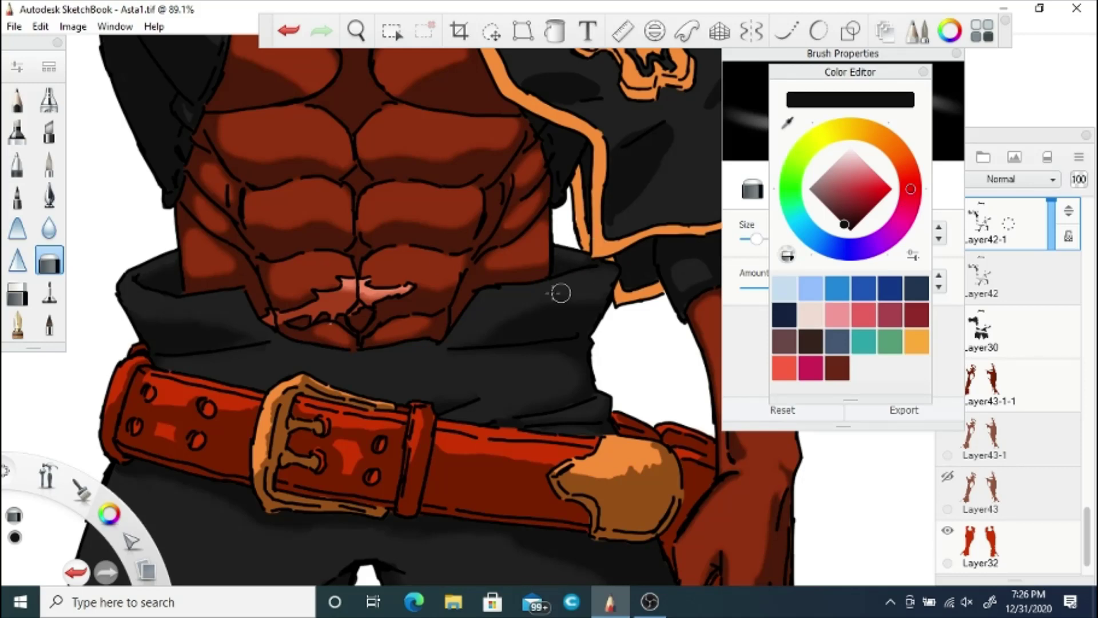
left_click(349, 33)
left_click_drag(547, 252, 449, 283)
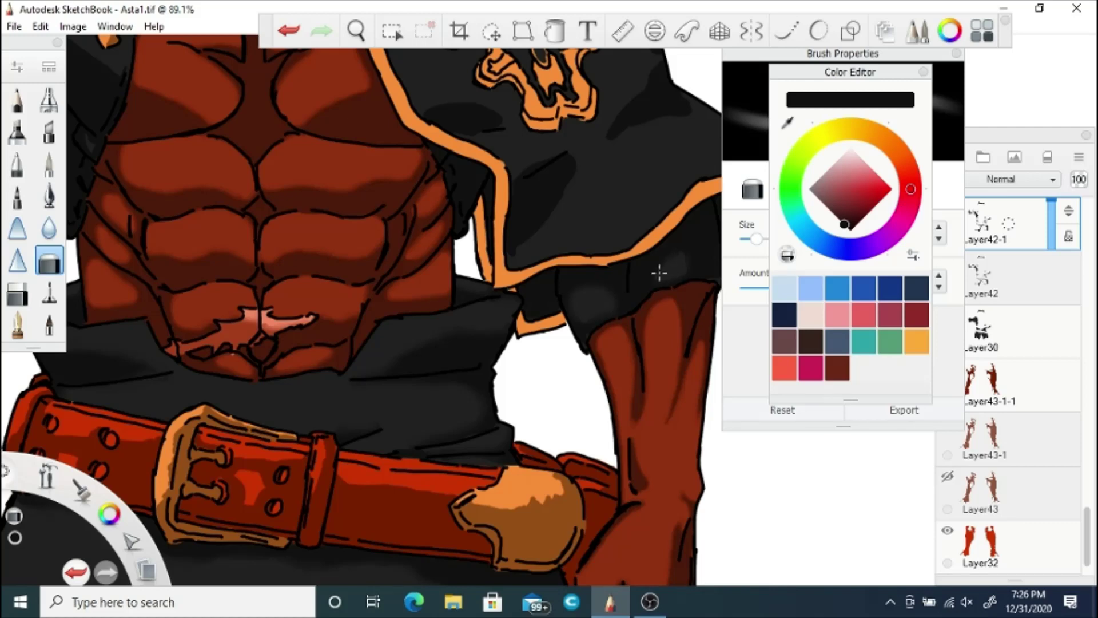
Step: Soften the shadow edges on the black vest side, the shoulder and the sleeve of the outstretched arm
key("space")
mouse_move(175, 104)
left_mouse_down()
mouse_move(387, 191)
mouse_move(424, 223)
left_mouse_up()
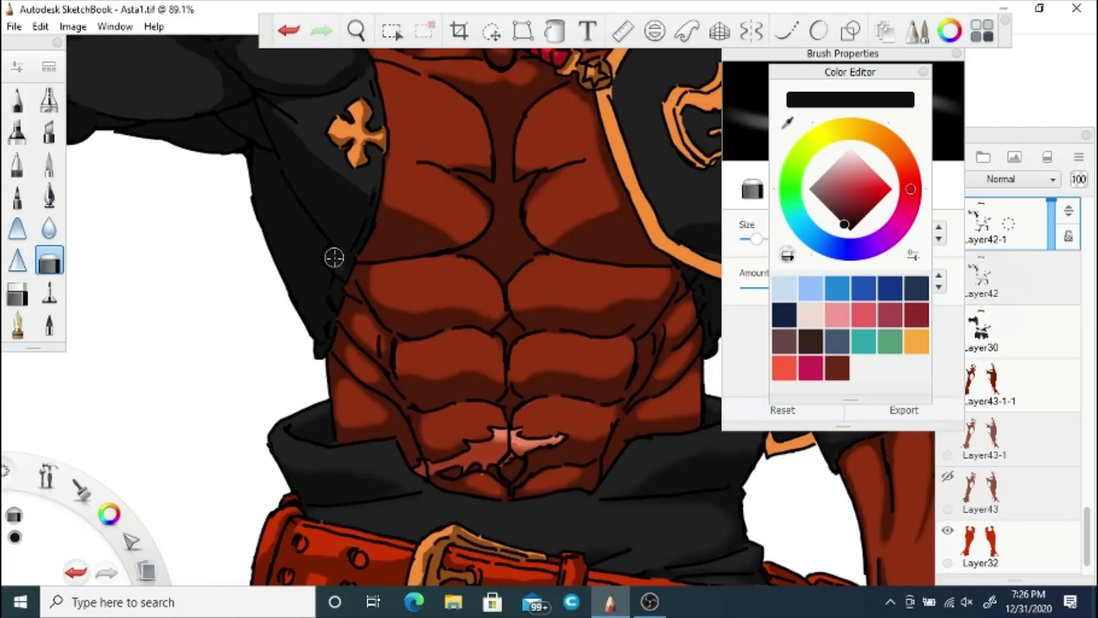
key("space")
mouse_move(334, 258)
left_mouse_down()
mouse_move(393, 282)
mouse_move(441, 255)
left_mouse_up()
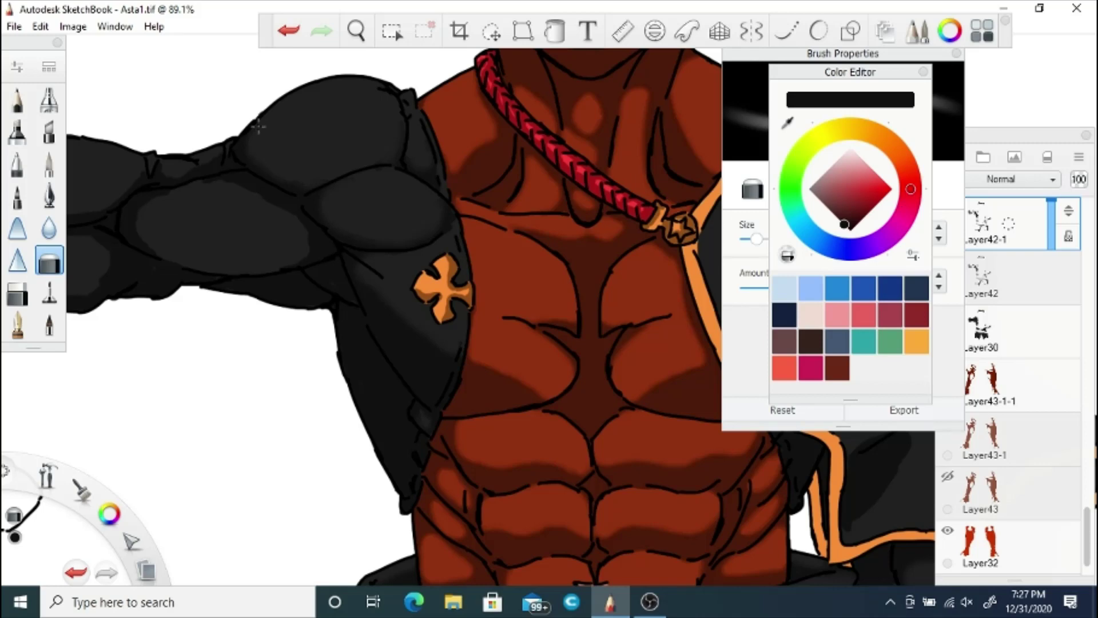
key("space")
left_click_drag(249, 223, 437, 239)
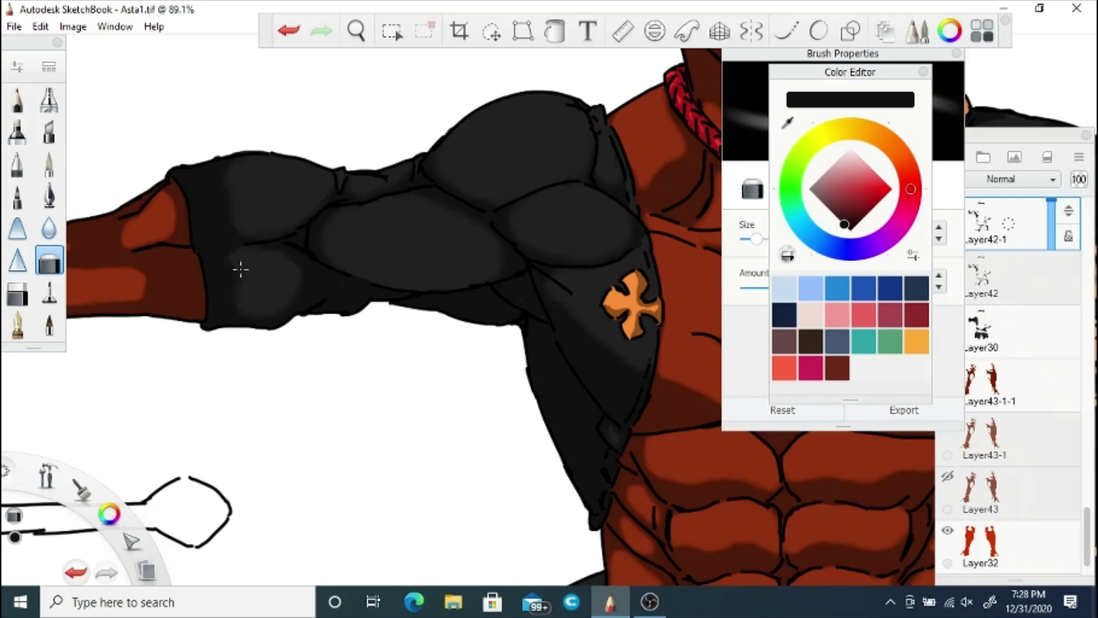
Step: Duplicate the softened clothing shading layer Layer42-1 and hide the original
key("space")
left_click_drag(448, 326, 368, 389)
left_click(438, 313)
left_click_drag(1086, 529, 1087, 499)
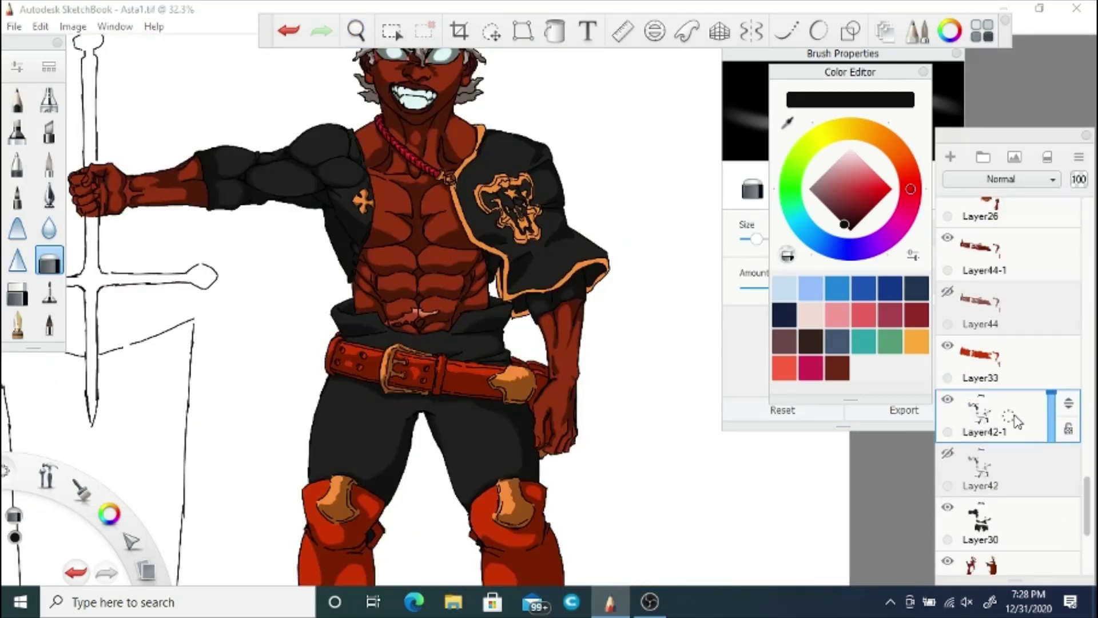
key("ctrl+d")
left_click(948, 453)
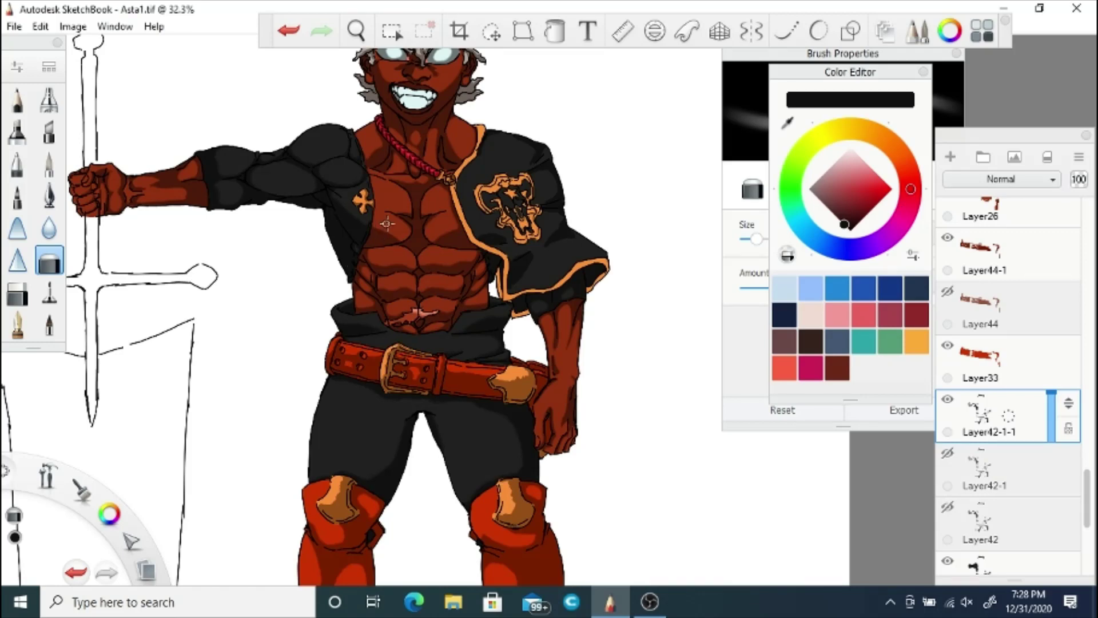
Step: Soften the red highlight edges on the belt around the loop, buckle and holes with the Soft Eraser on Layer44-1
key("space")
left_click_drag(404, 405, 442, 366)
left_click_drag(624, 413, 517, 421)
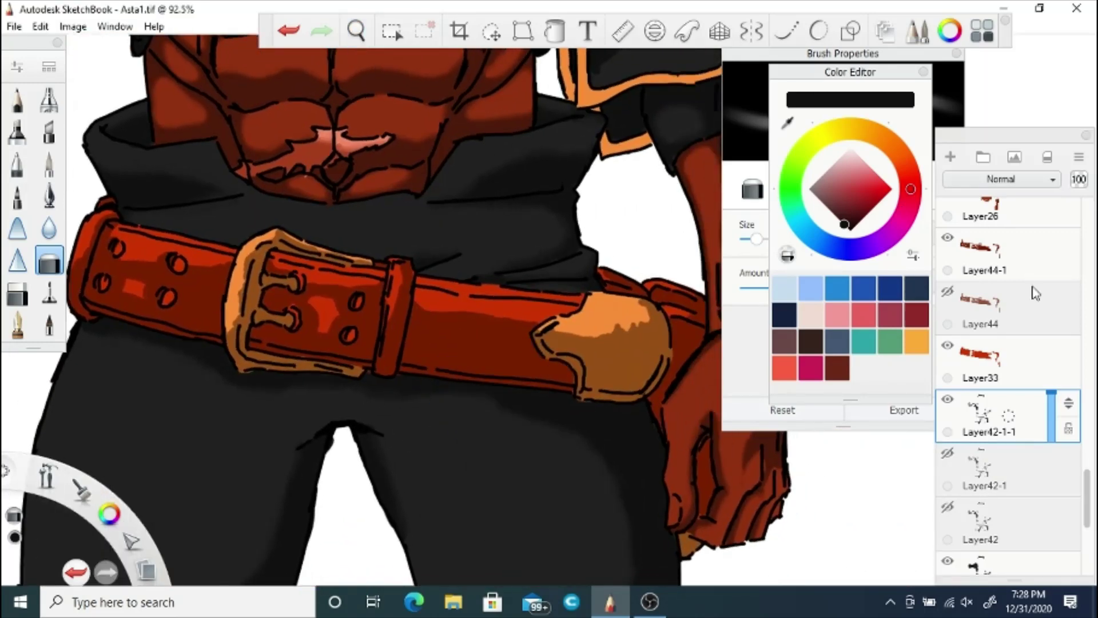
scroll(1004, 409, "up", 3)
left_click(1005, 409)
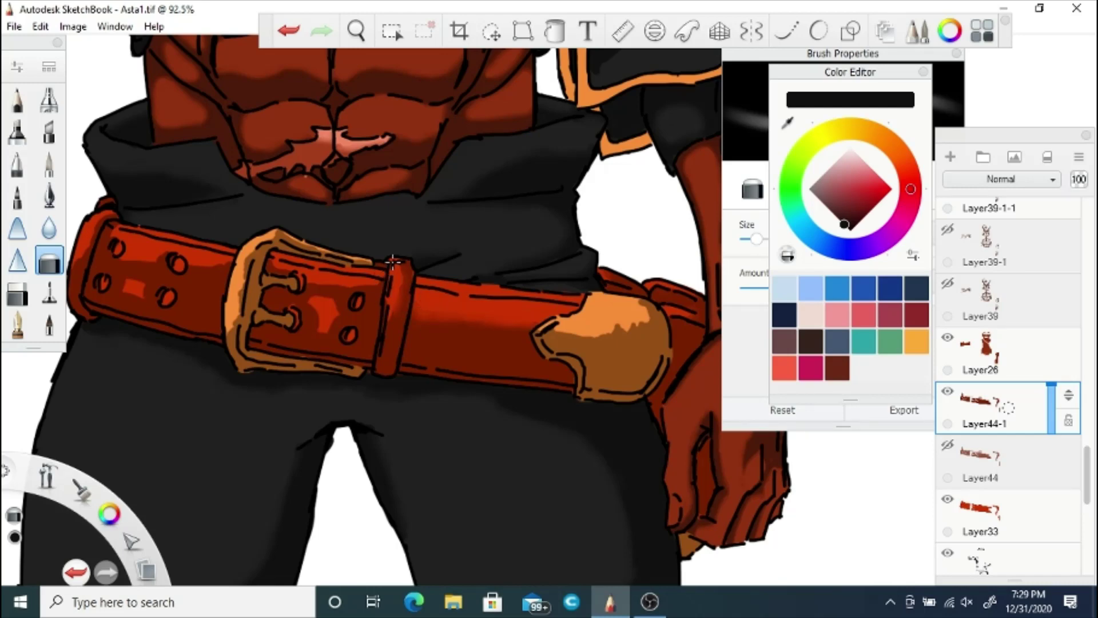
mouse_move(381, 281)
left_mouse_down()
mouse_move(325, 287)
mouse_move(274, 265)
mouse_move(284, 272)
left_mouse_up()
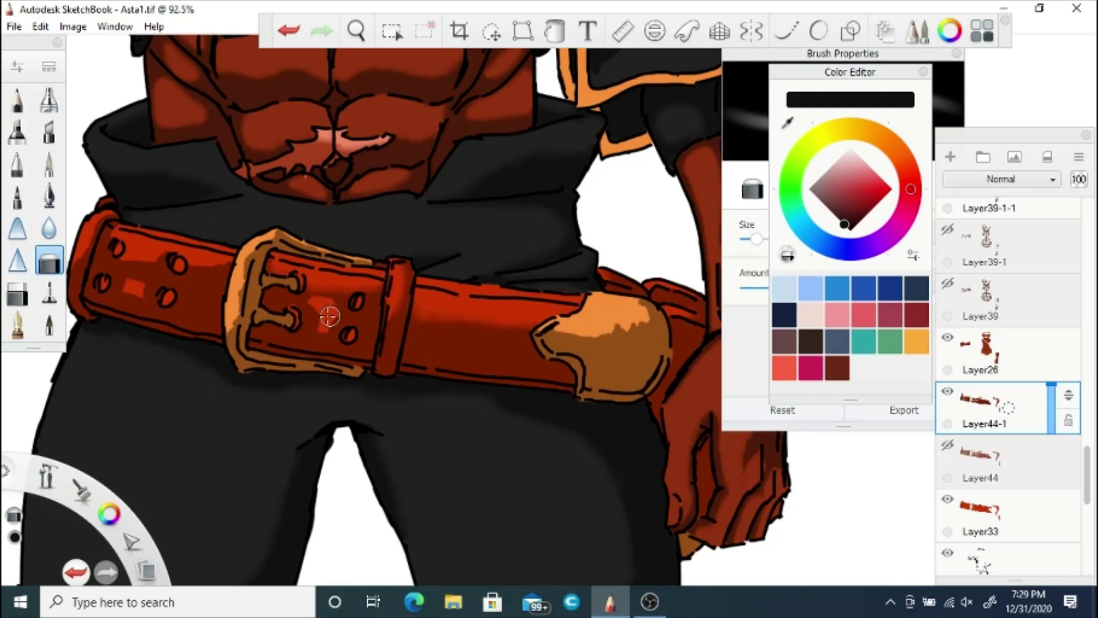
left_click_drag(329, 299, 310, 300)
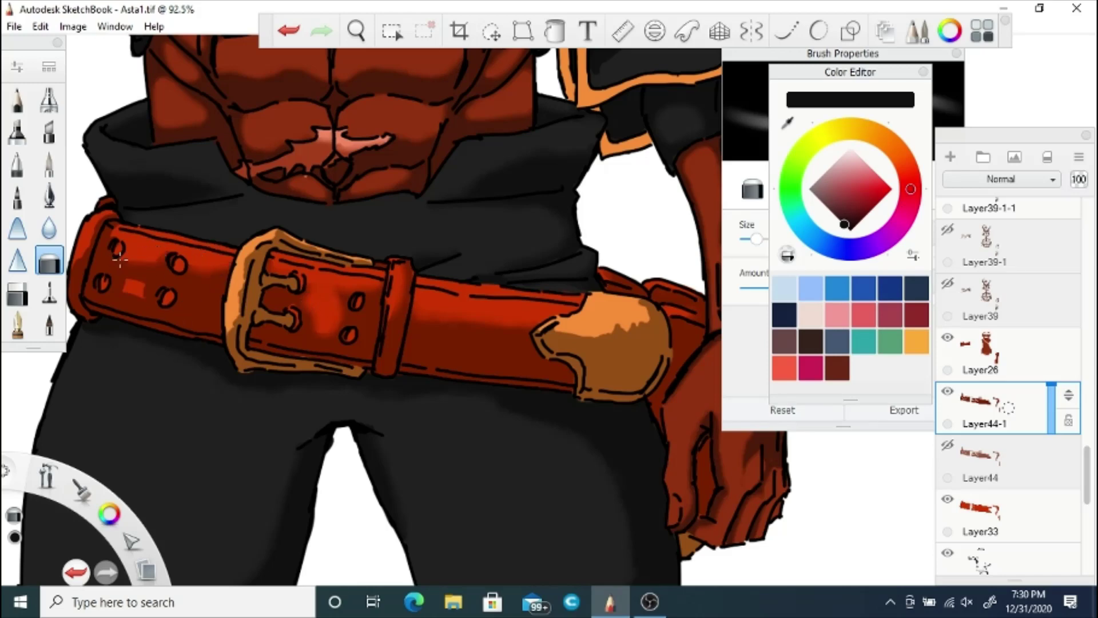
left_click_drag(124, 279, 125, 281)
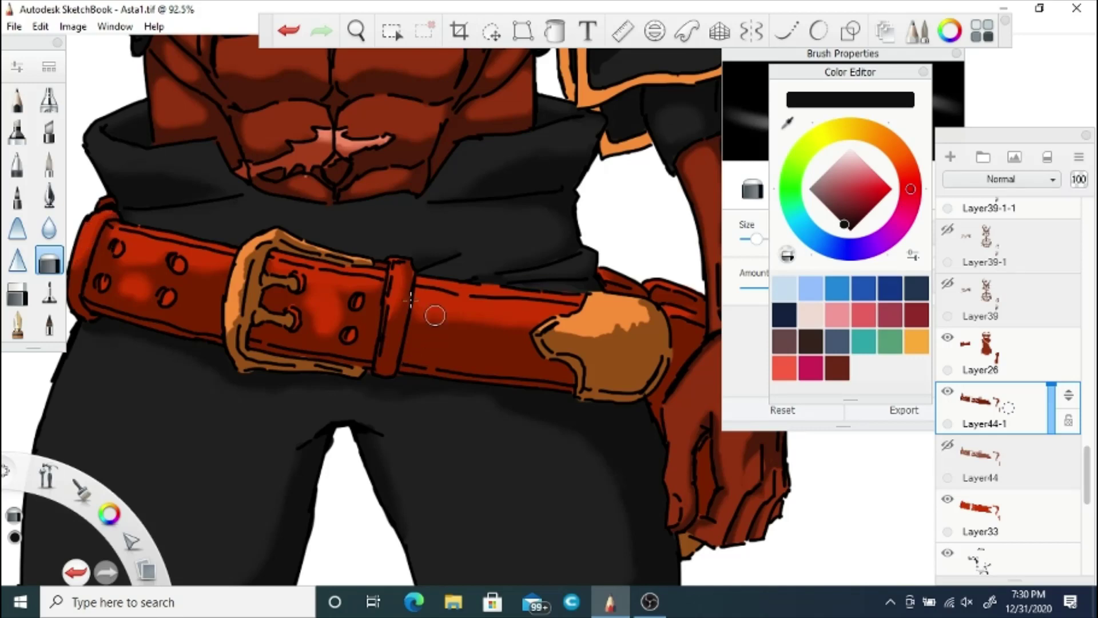
Step: Select the Layer45-1 shading layer and make it visible
left_click(356, 31)
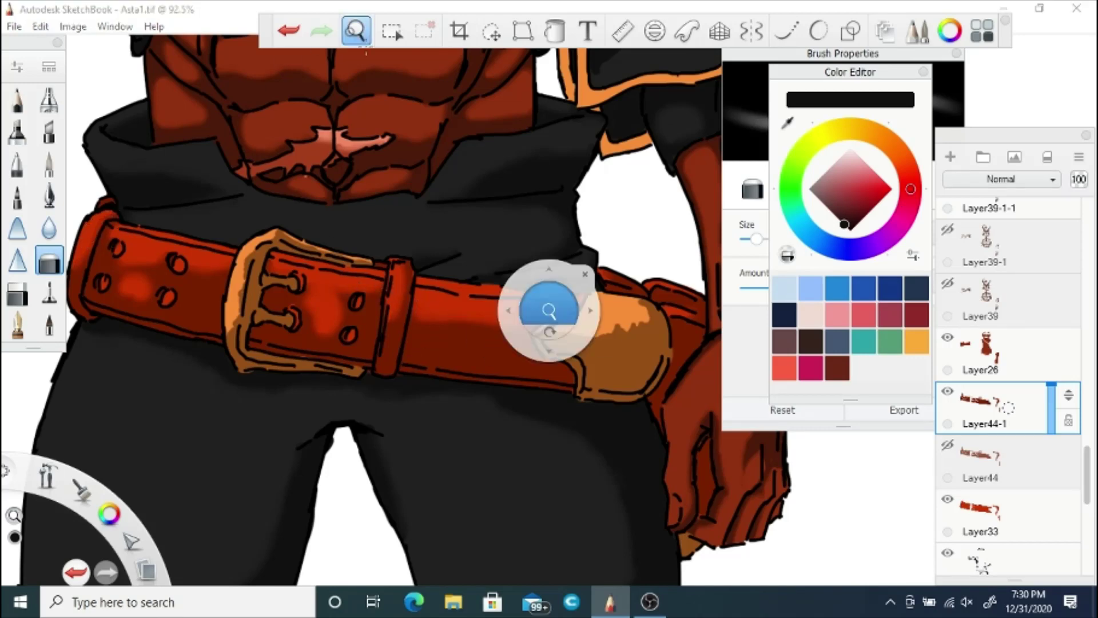
left_click_drag(377, 97, 343, 190)
left_click_drag(385, 64, 383, 199)
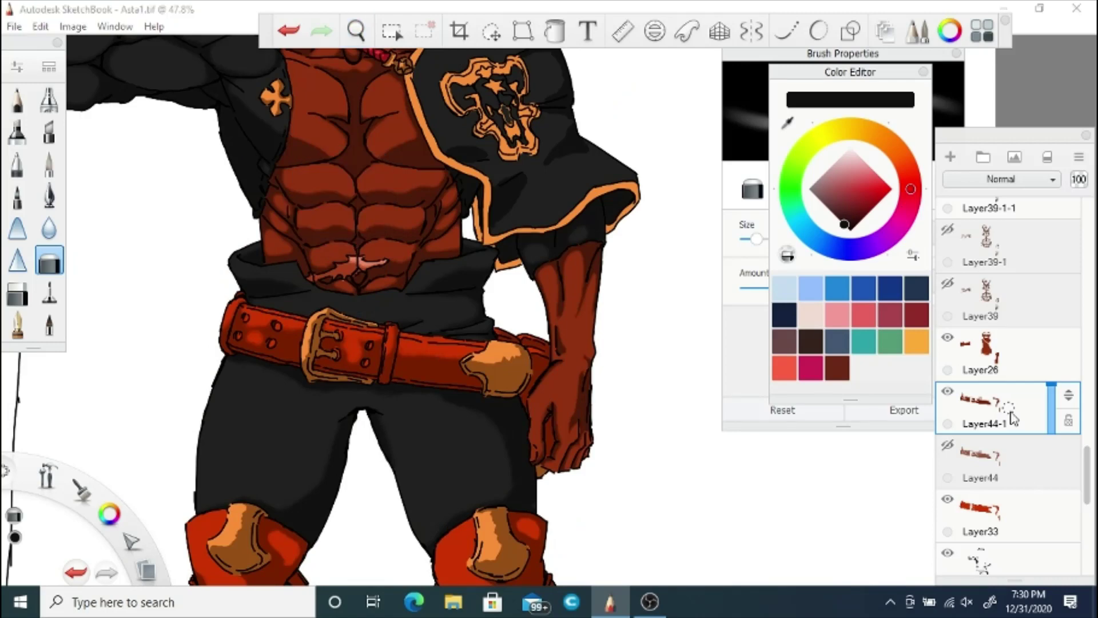
mouse_move(1089, 481)
left_mouse_down()
mouse_move(1088, 440)
mouse_move(1062, 395)
left_mouse_up()
left_click(998, 504)
left_click(948, 487)
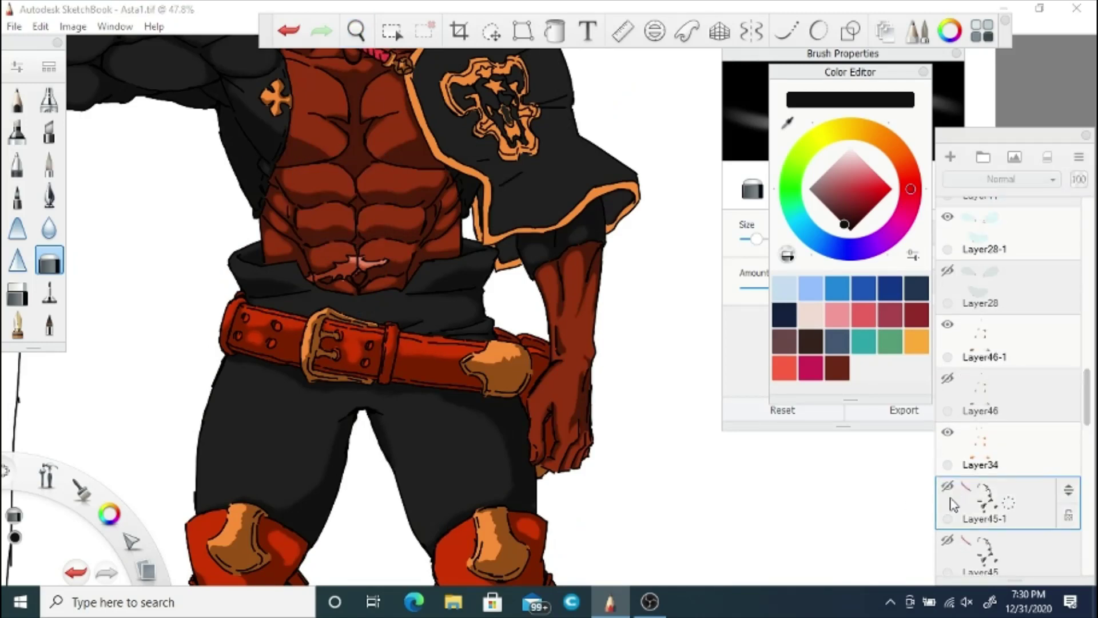
left_click(948, 486)
Step: Set the Soft Eraser size to 6.3 and soften the shading edges along the red braided neck cord
scroll(431, 177, "up", 10)
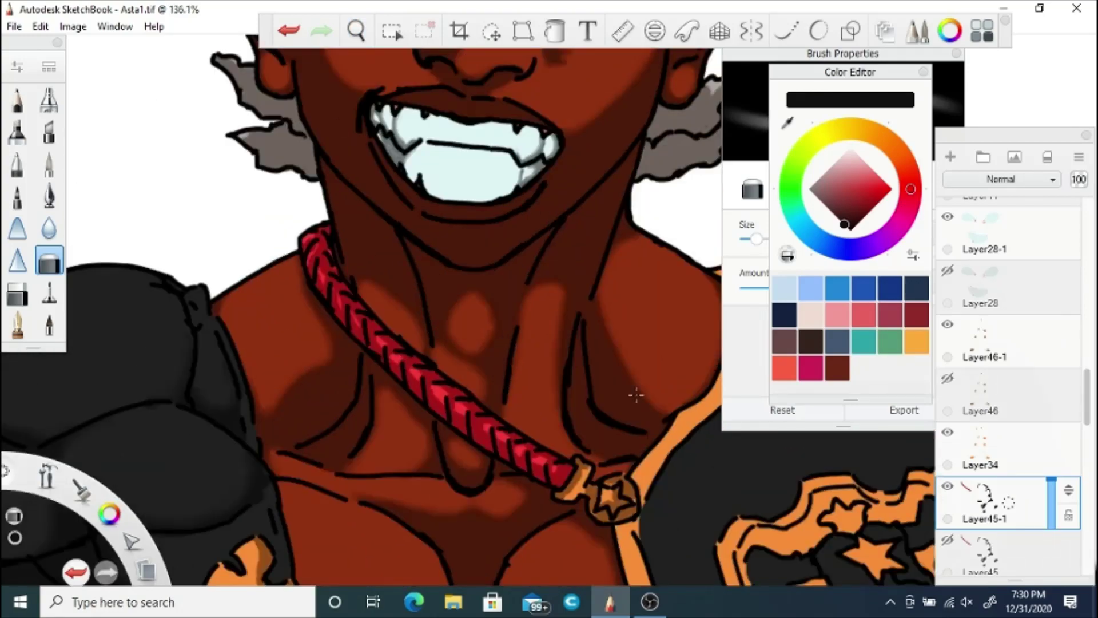
left_click(759, 256)
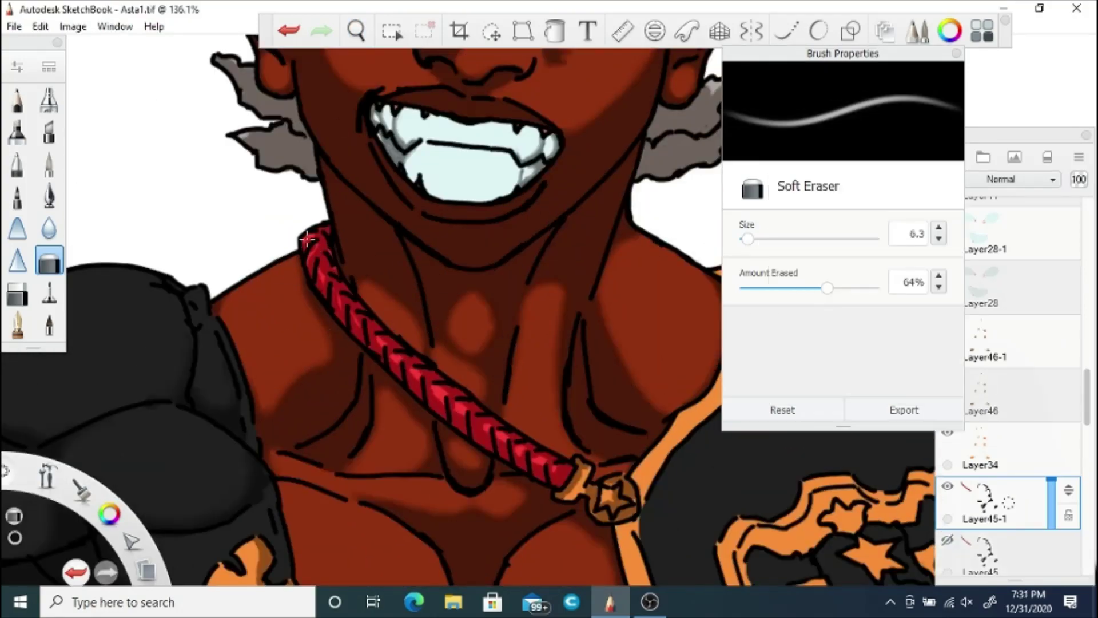
mouse_move(319, 267)
left_mouse_down()
mouse_move(361, 324)
mouse_move(435, 388)
left_mouse_up()
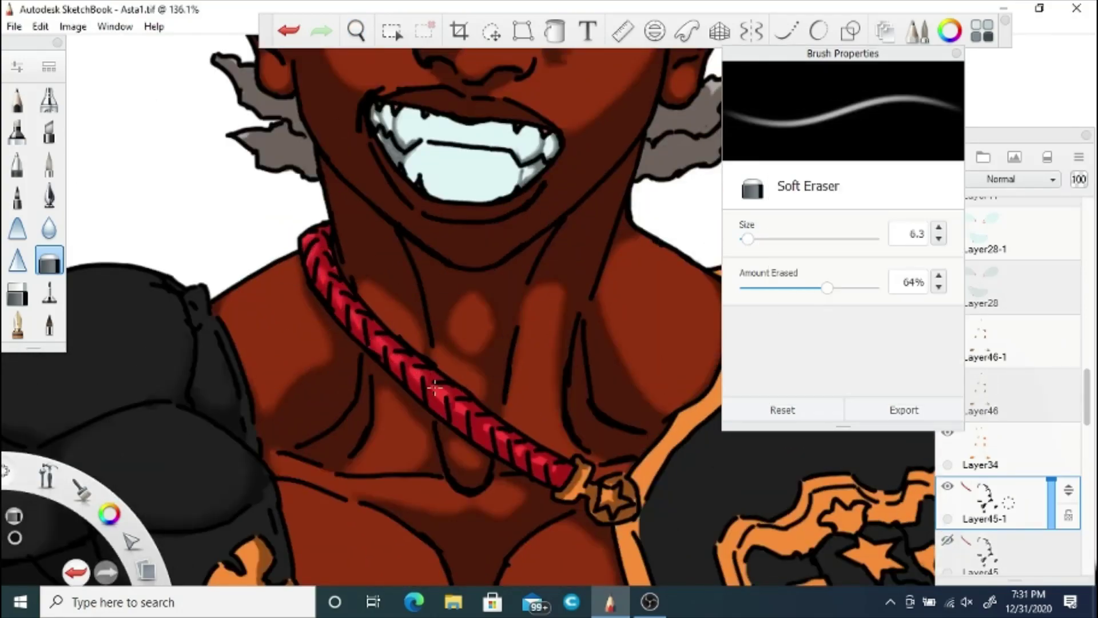
Step: Enlarge the Soft Eraser to size 12.0 and soften the shadow edges on the black cape around the bull emblem and folds
left_click_drag(499, 415, 275, 269)
mouse_move(665, 354)
left_mouse_down()
mouse_move(515, 258)
mouse_move(511, 274)
left_mouse_up()
key("bracketright")
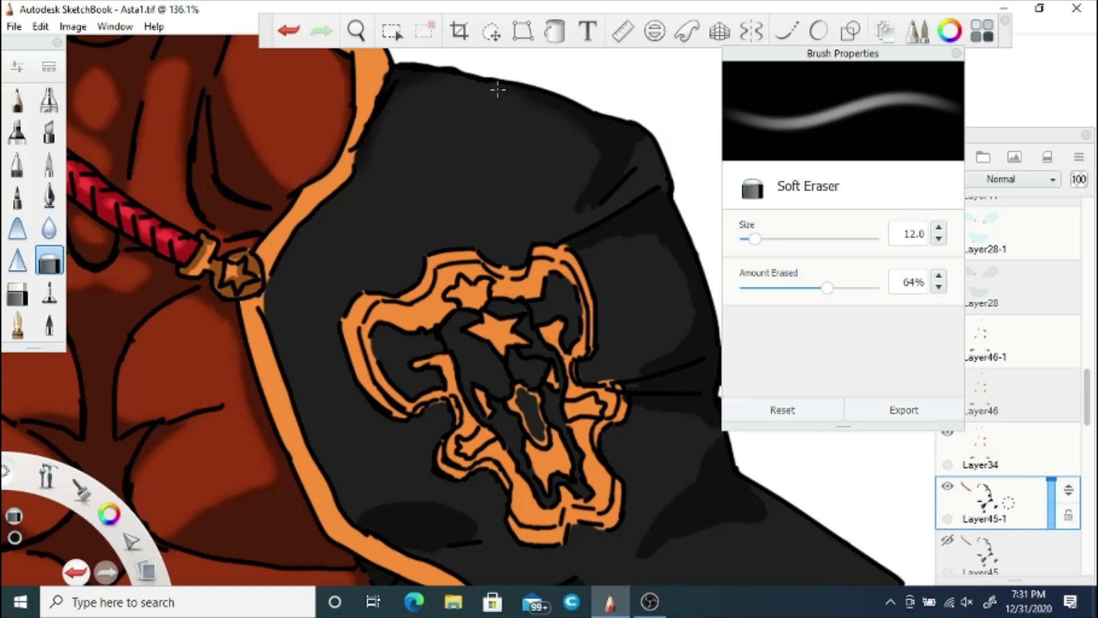
left_click_drag(497, 89, 584, 204)
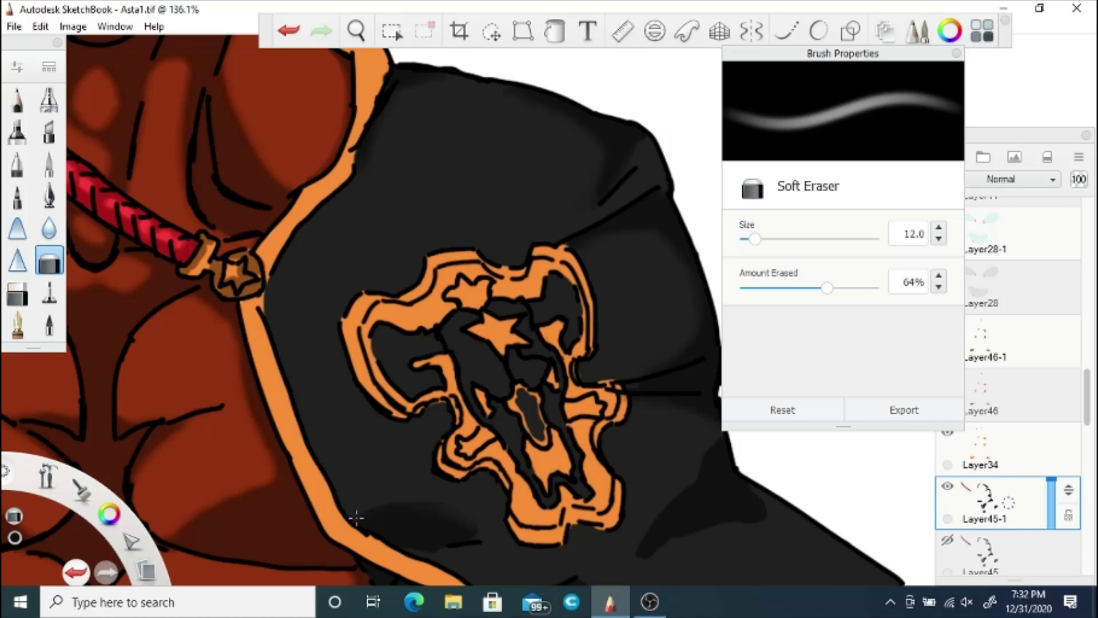
mouse_move(716, 444)
left_mouse_down()
mouse_move(664, 503)
mouse_move(703, 495)
left_mouse_up()
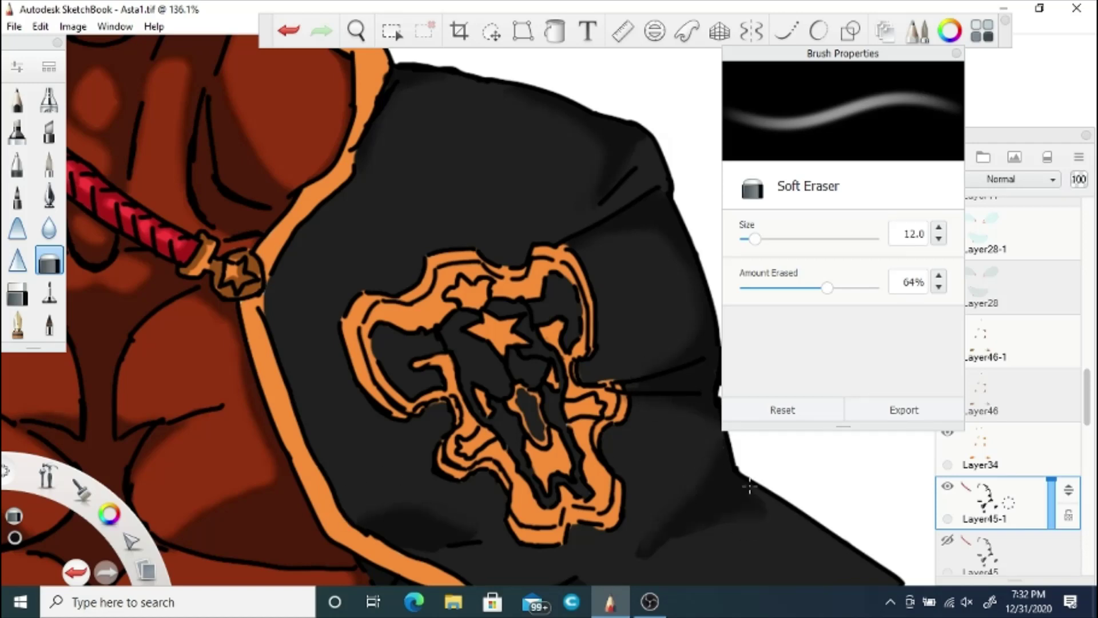
key("space")
left_click_drag(586, 286, 470, 331)
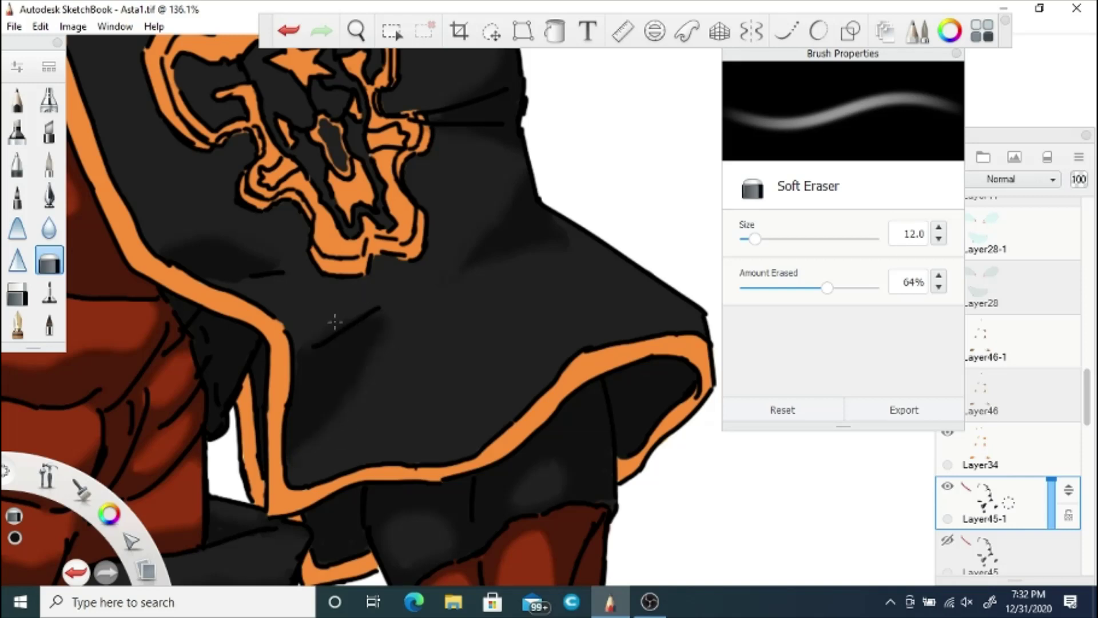
Step: Duplicate the softened shading layer Layer45-1
key("space")
left_click_drag(352, 272, 385, 299)
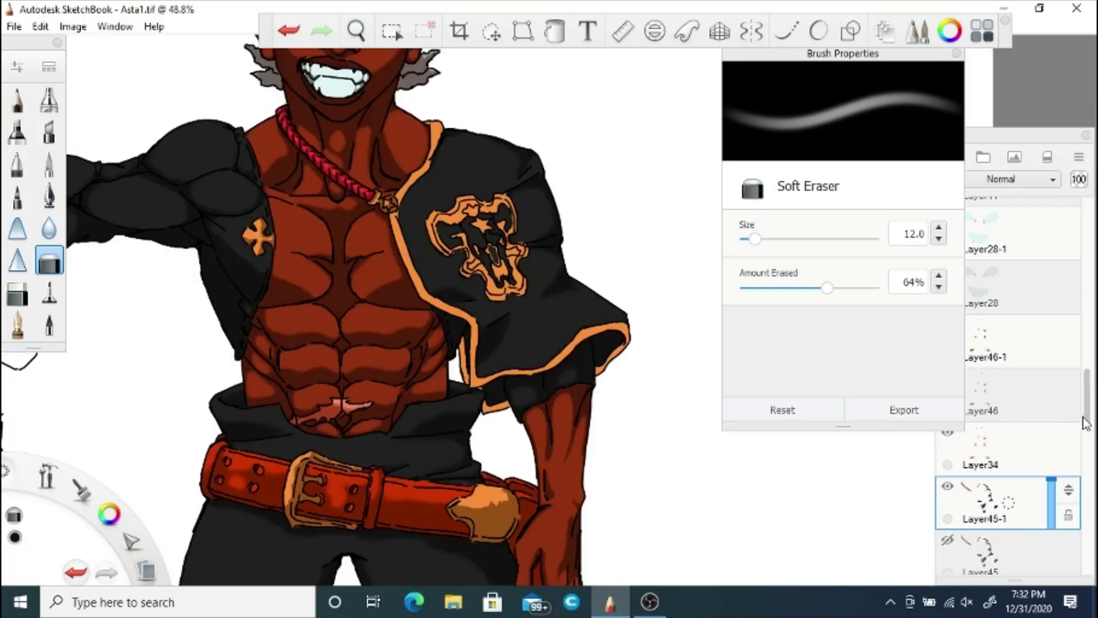
left_click_drag(1087, 403, 1087, 424)
left_click_drag(1009, 345, 984, 311)
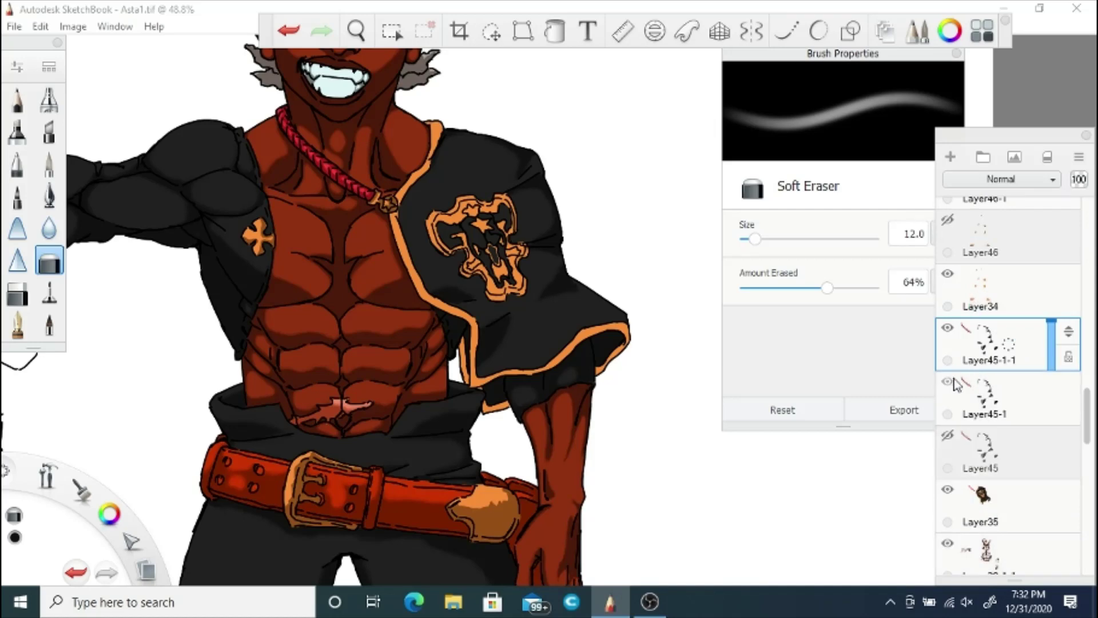
Step: On Layer46-1, soften the orange highlight edge on the toe cap of the boot pointing right
scroll(1086, 385, "up", 4)
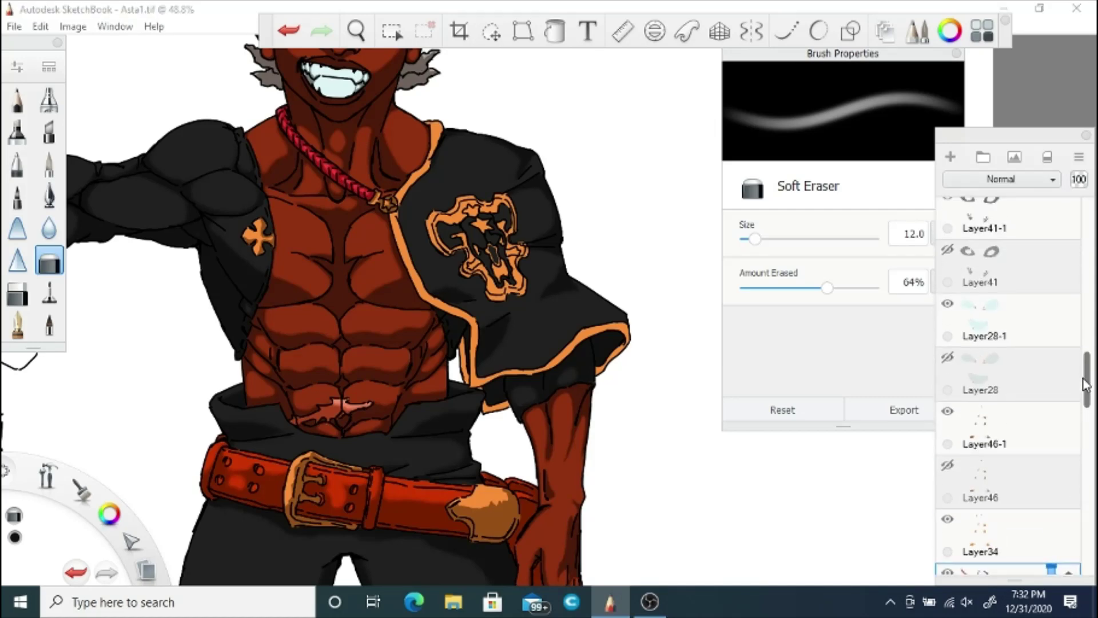
left_click(984, 436)
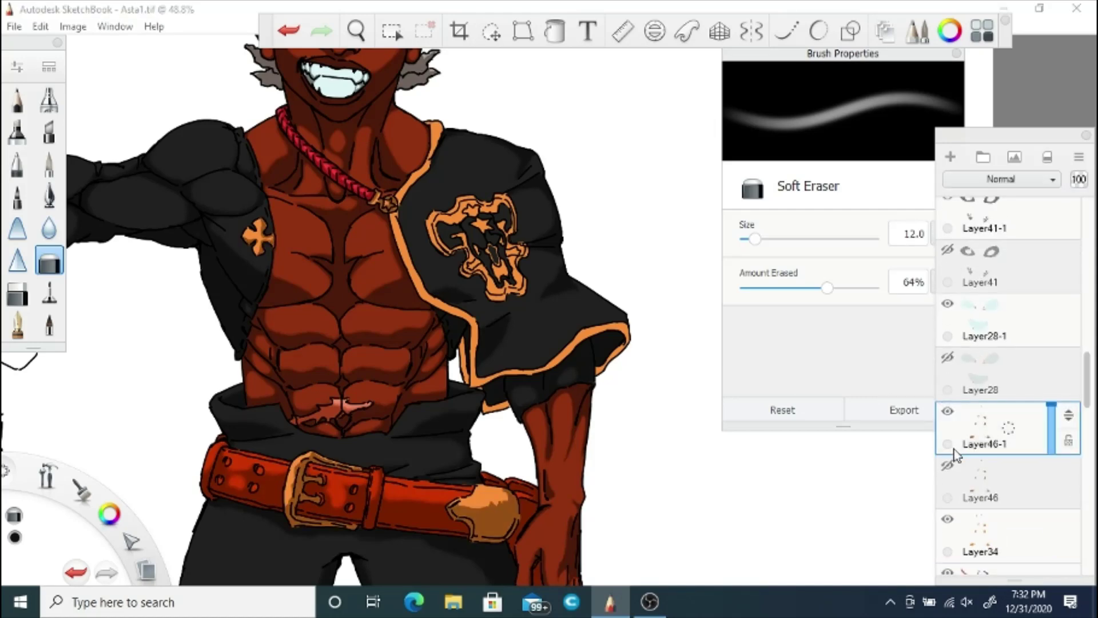
left_click(360, 32)
left_click_drag(354, 263, 403, 260)
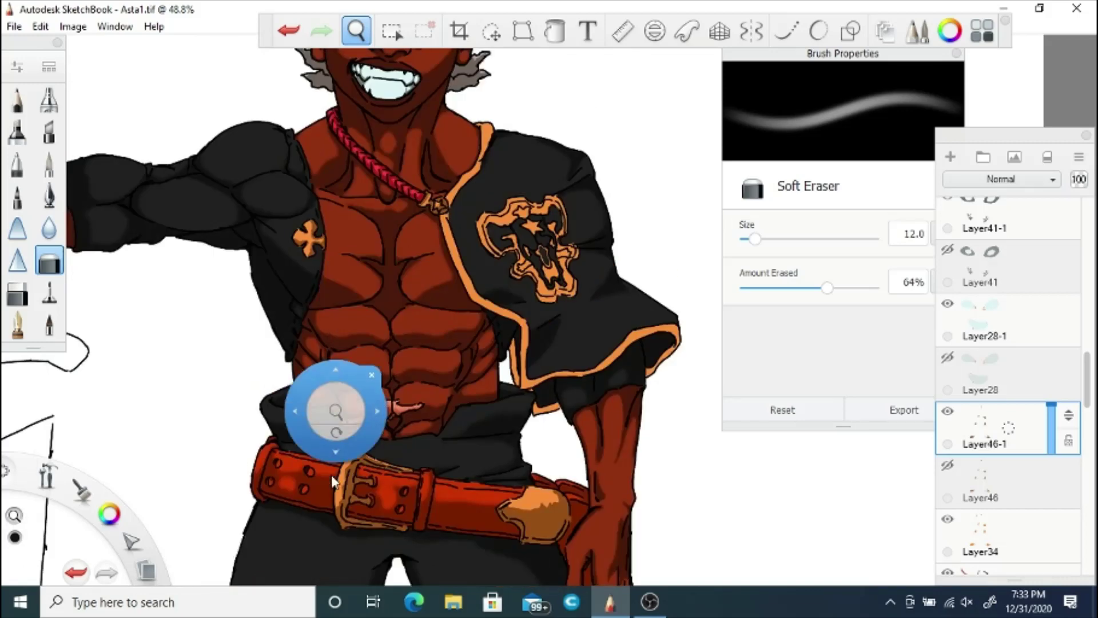
left_click_drag(332, 455, 326, 85)
mouse_move(380, 550)
left_mouse_down()
mouse_move(377, 487)
mouse_move(344, 386)
left_mouse_up()
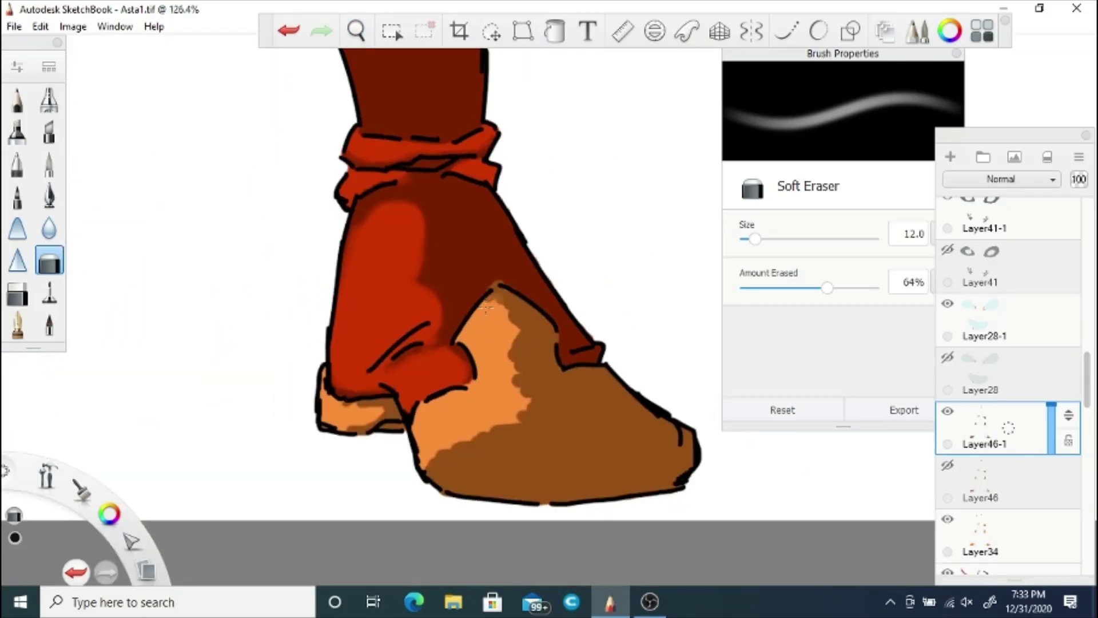
mouse_move(486, 308)
left_mouse_down()
mouse_move(515, 384)
mouse_move(460, 443)
mouse_move(510, 420)
left_mouse_up()
left_click_drag(507, 364, 525, 421)
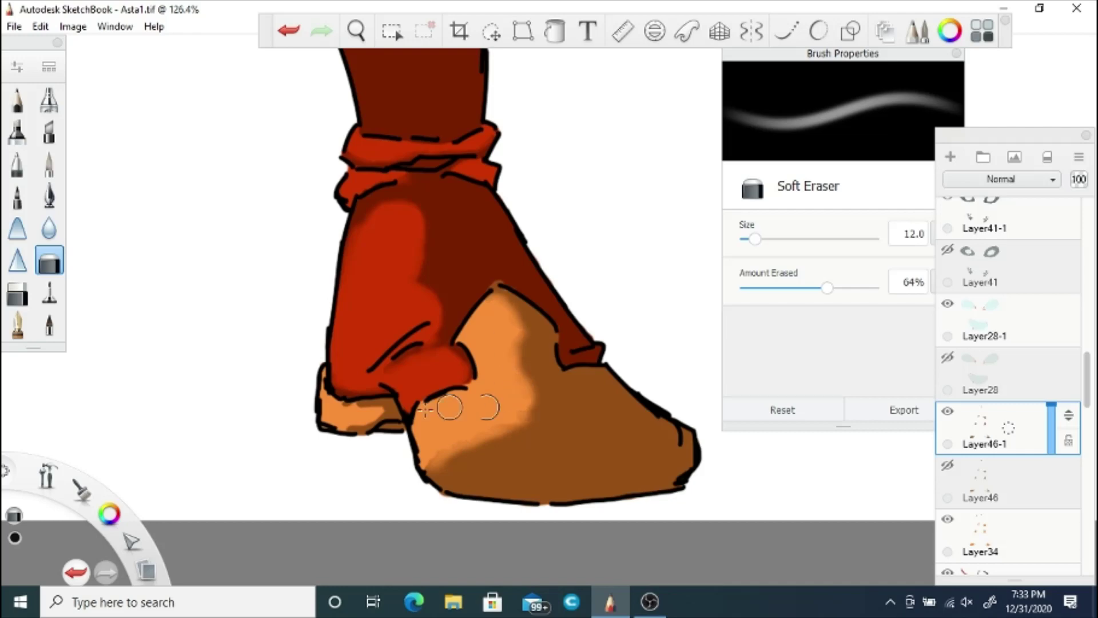
Step: Soften the orange highlight edge on the toe cap of the boot pointing left
left_click_drag(323, 74, 292, 245)
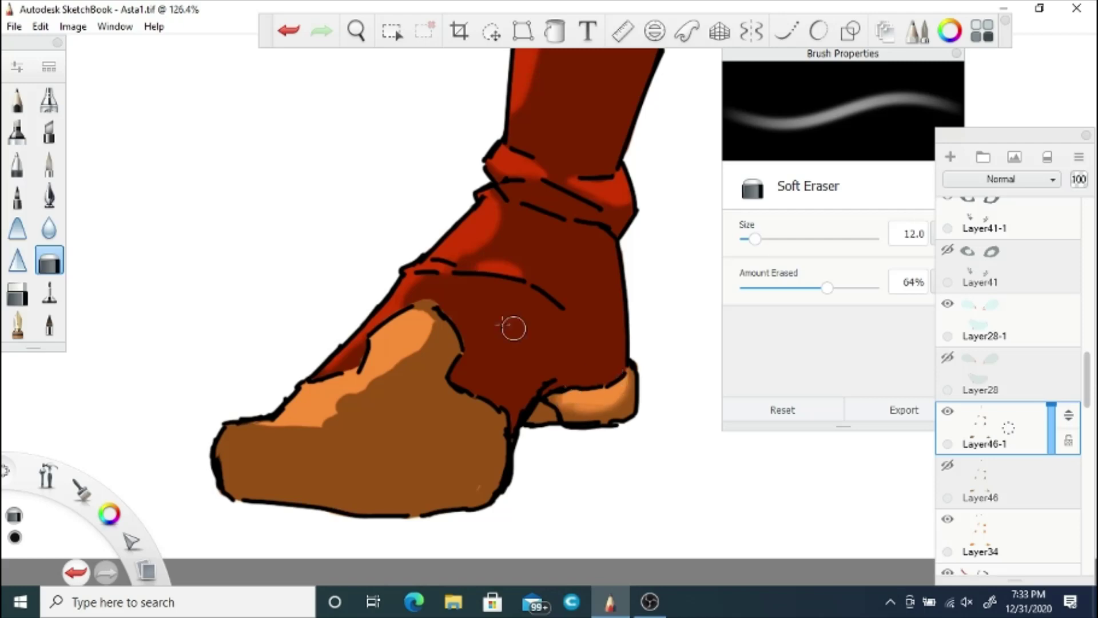
mouse_move(425, 306)
left_mouse_down()
mouse_move(427, 334)
mouse_move(338, 400)
mouse_move(365, 384)
mouse_move(254, 426)
left_mouse_up()
left_click_drag(363, 384, 408, 365)
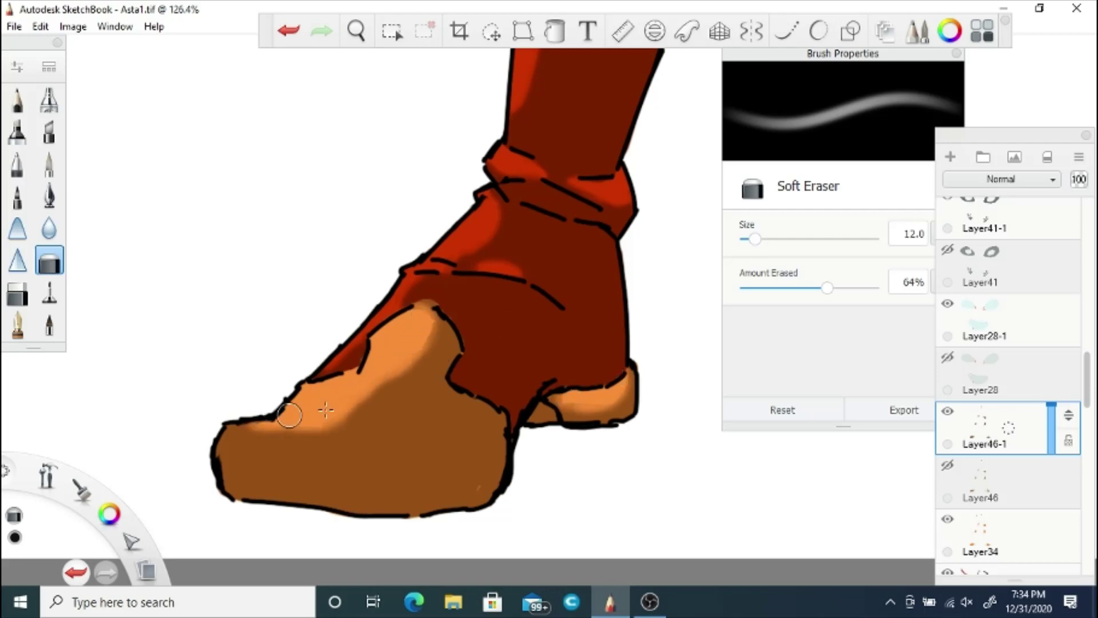
Step: Soften the orange highlight edges on the belt buckle and on the metal tip of the belt
key("space")
mouse_move(531, 343)
left_mouse_down()
mouse_move(485, 320)
mouse_move(391, 315)
mouse_move(459, 225)
left_mouse_up()
key("space")
mouse_move(346, 183)
left_mouse_down()
mouse_move(403, 269)
mouse_move(366, 320)
mouse_move(329, 341)
mouse_move(353, 318)
mouse_move(396, 218)
mouse_move(380, 202)
mouse_move(412, 270)
left_mouse_up()
left_click(356, 31)
left_click_drag(366, 312, 452, 323)
mouse_move(393, 221)
left_mouse_down()
mouse_move(395, 292)
mouse_move(326, 326)
mouse_move(378, 297)
mouse_move(415, 226)
mouse_move(376, 355)
left_mouse_up()
key("space")
left_click_drag(357, 211, 344, 358)
scroll(343, 359, "up", 5)
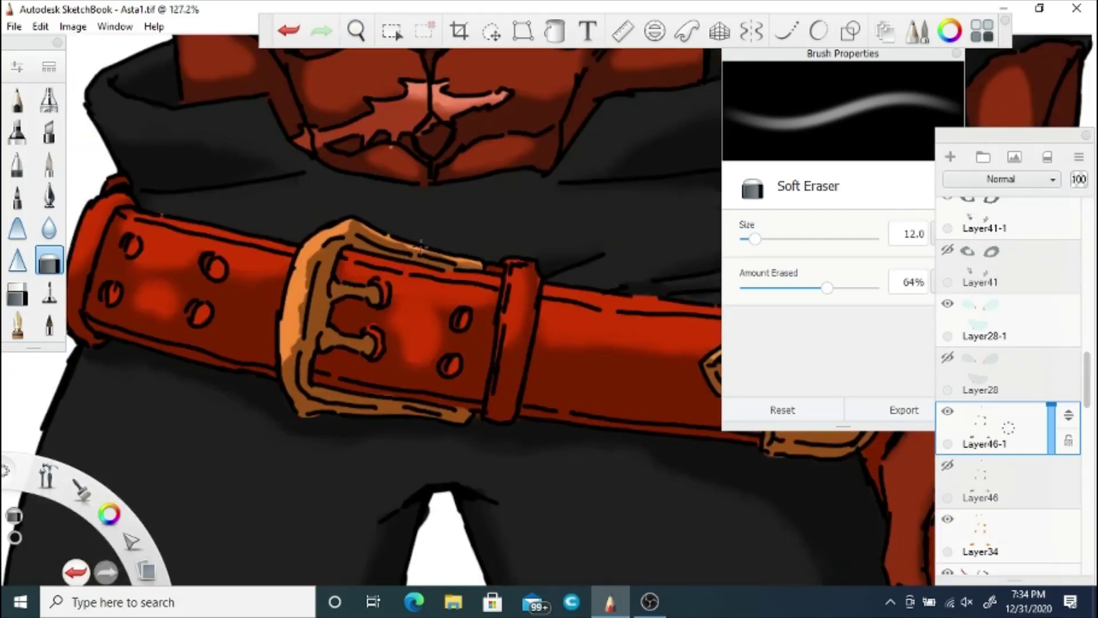
mouse_move(308, 265)
left_mouse_down()
mouse_move(298, 323)
mouse_move(353, 259)
left_mouse_up()
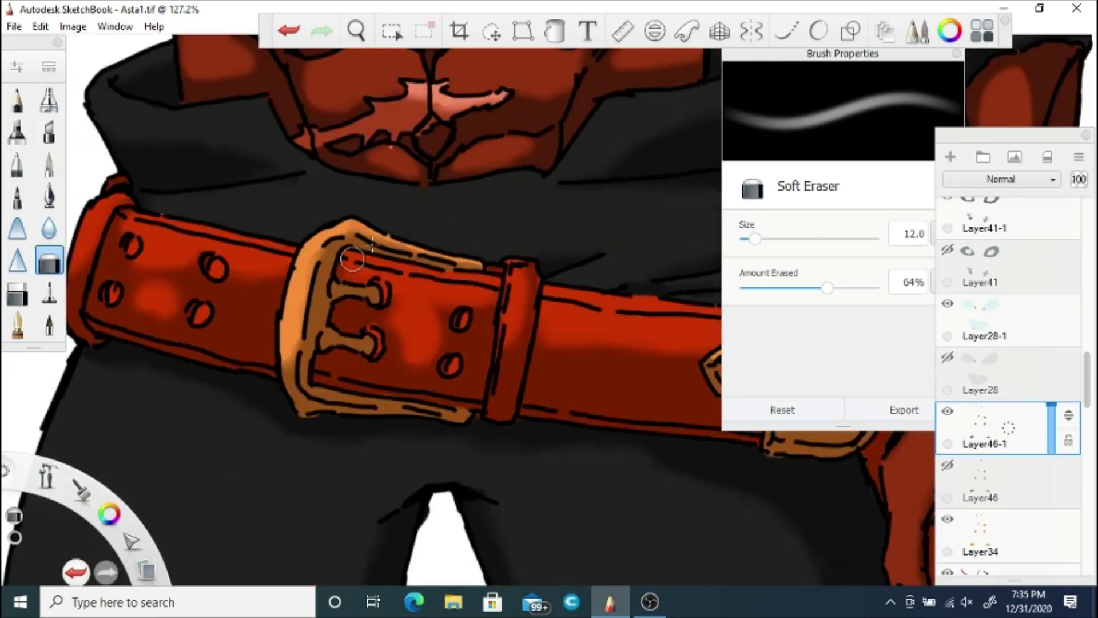
key("space")
mouse_move(841, 377)
left_mouse_down()
mouse_move(402, 322)
mouse_move(418, 281)
mouse_move(411, 259)
mouse_move(432, 228)
mouse_move(434, 246)
mouse_move(361, 275)
mouse_move(386, 260)
left_mouse_up()
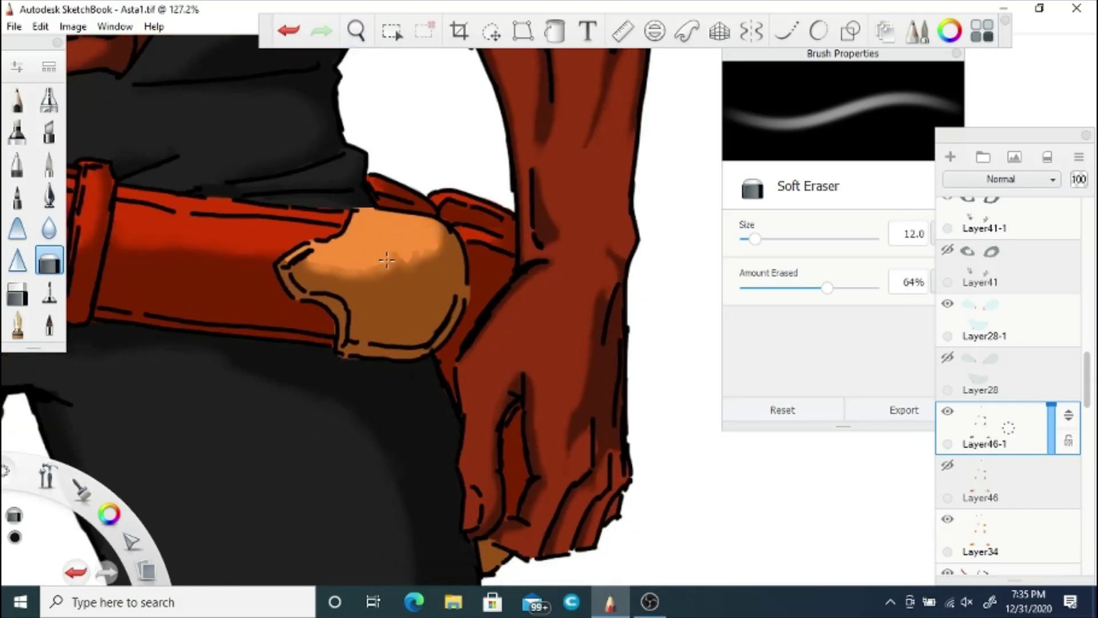
Step: Reduce the Soft Eraser to size 5.0 and soften the shading on the cord's star clasp and the vest's orange cross
key("space")
left_click_drag(549, 309, 414, 411)
left_click_drag(755, 239, 746, 238)
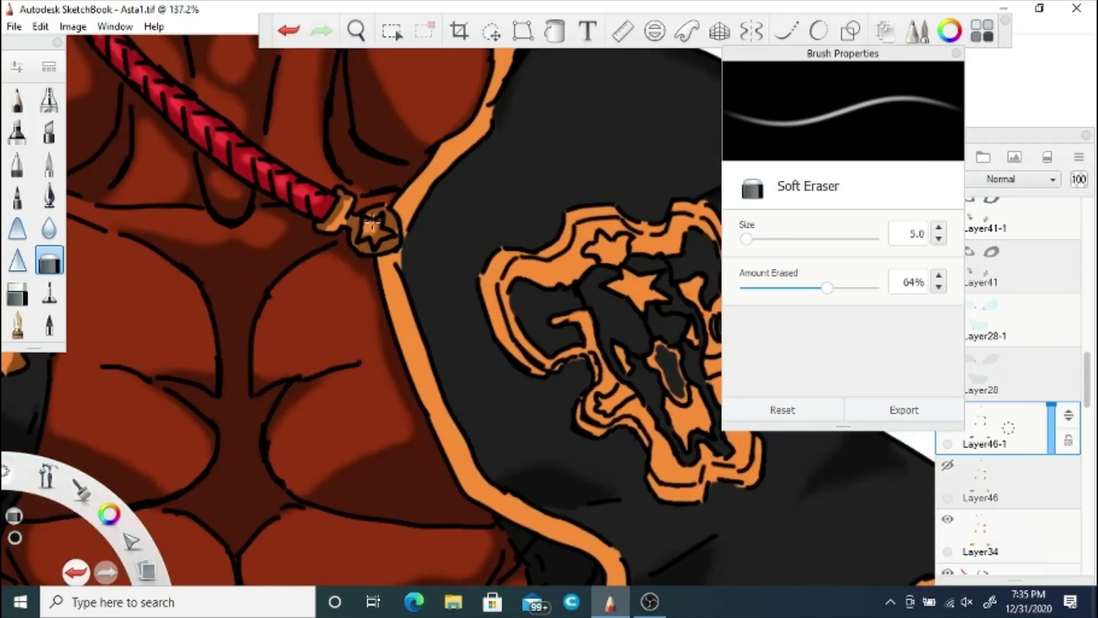
left_click_drag(348, 199, 342, 216)
key("space")
left_click_drag(87, 325, 439, 307)
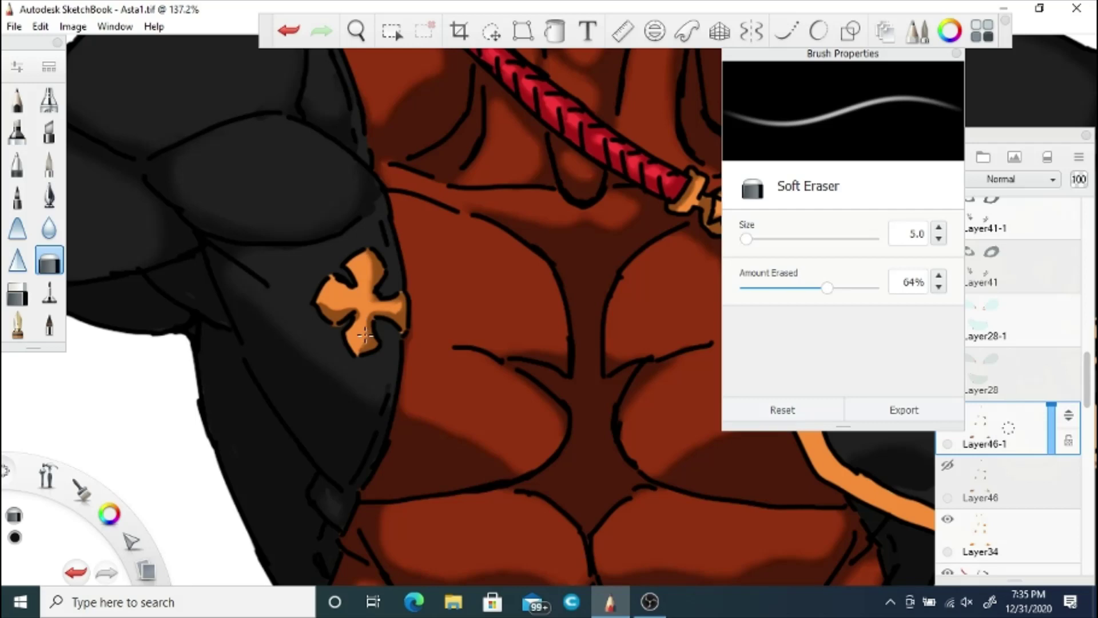
Step: Duplicate the softened orange trim shading layer Layer46-1 and hide the original
left_click(356, 30)
left_click_drag(368, 352, 346, 343)
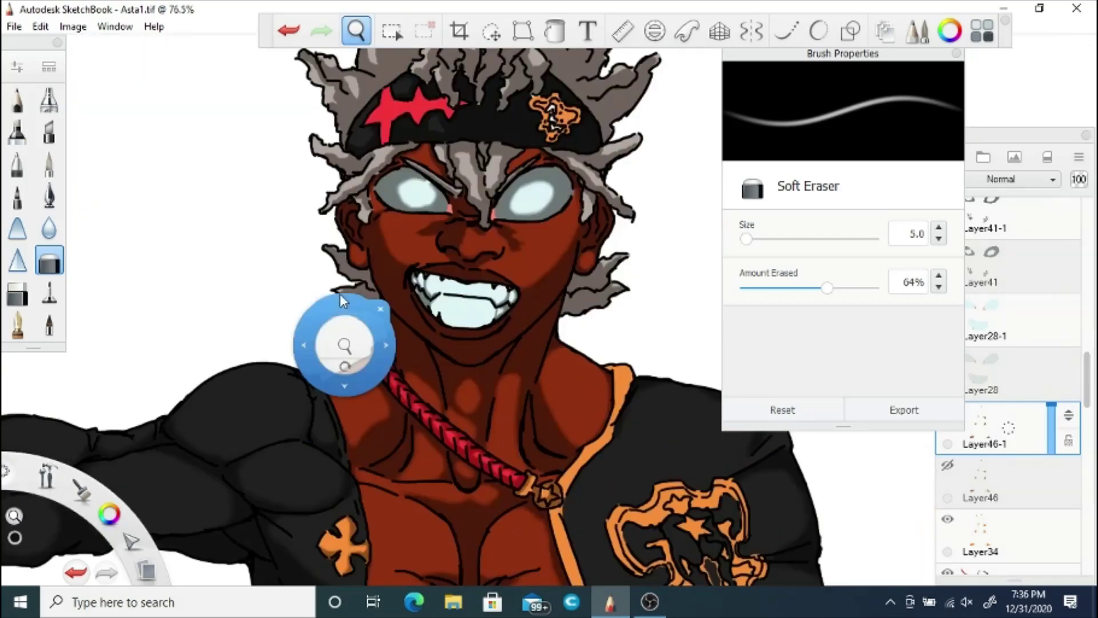
left_click_drag(340, 293, 356, 300)
left_click_drag(348, 351, 327, 385)
left_click(363, 349)
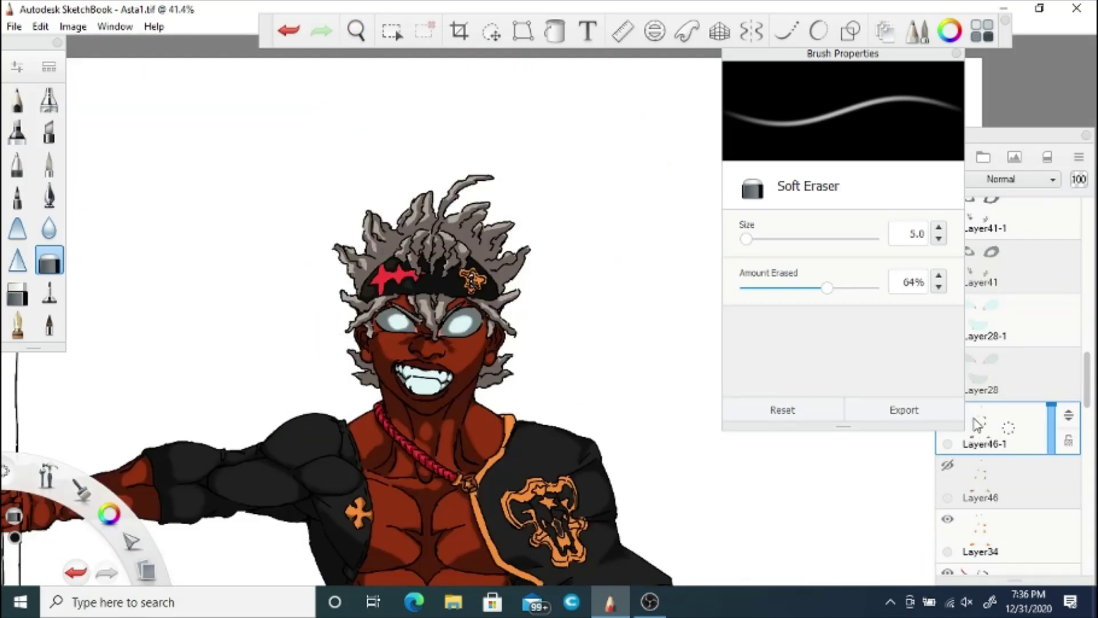
left_click_drag(1002, 436, 974, 397)
left_click(948, 465)
Step: Duplicate the hair shading layer Layer47 and hide the original
left_click_drag(1087, 390, 1086, 322)
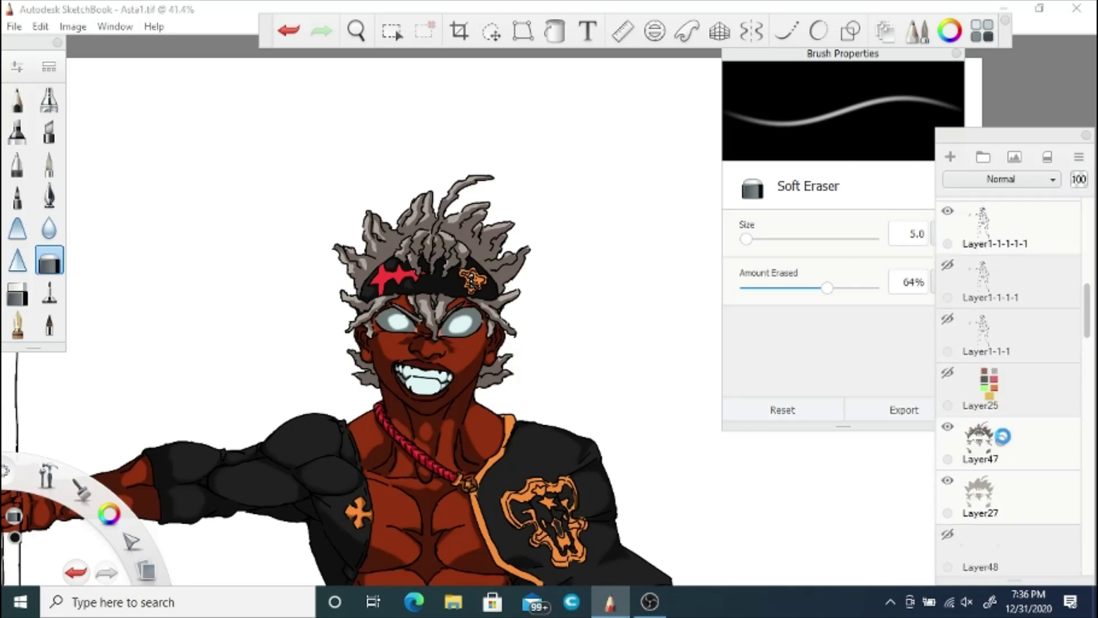
left_click_drag(1008, 443, 974, 403)
left_click(948, 482)
left_click(17, 30)
left_click(54, 121)
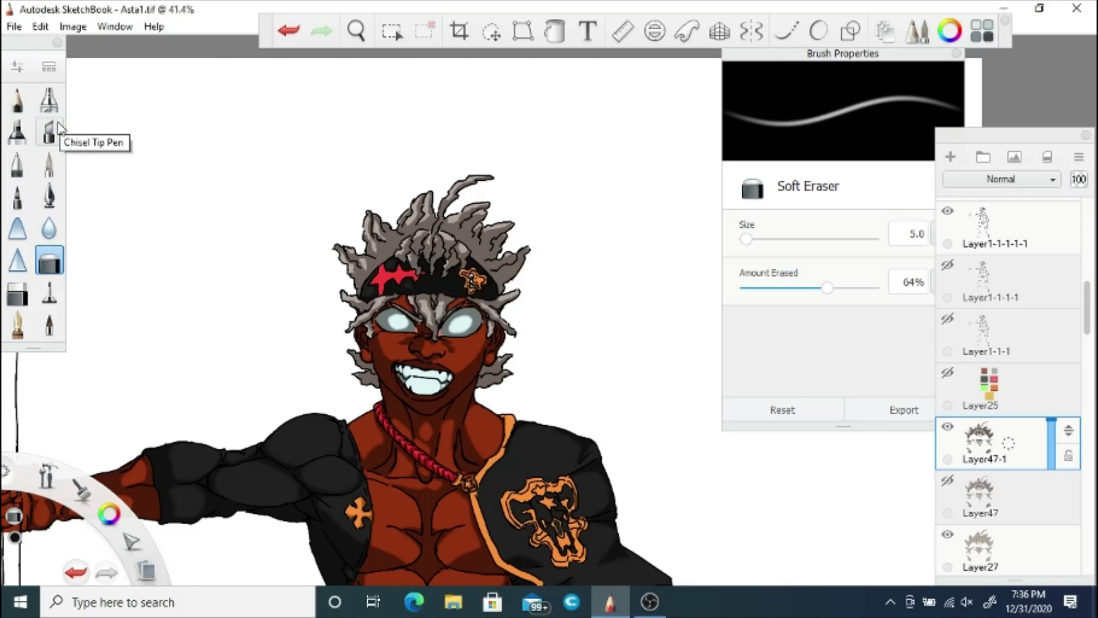
Step: Soften the light highlight edges on the grey hair locks at the right side of the face with the size 5.0 Soft Eraser
key("space")
left_click_drag(367, 273, 506, 344)
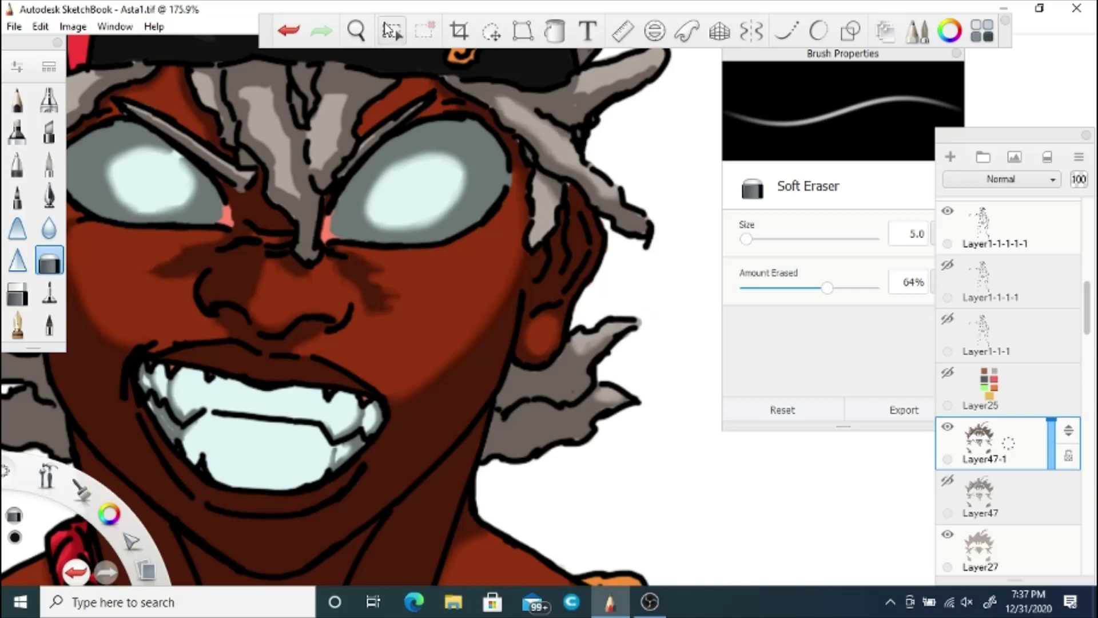
key("space")
left_click_drag(500, 192, 397, 317)
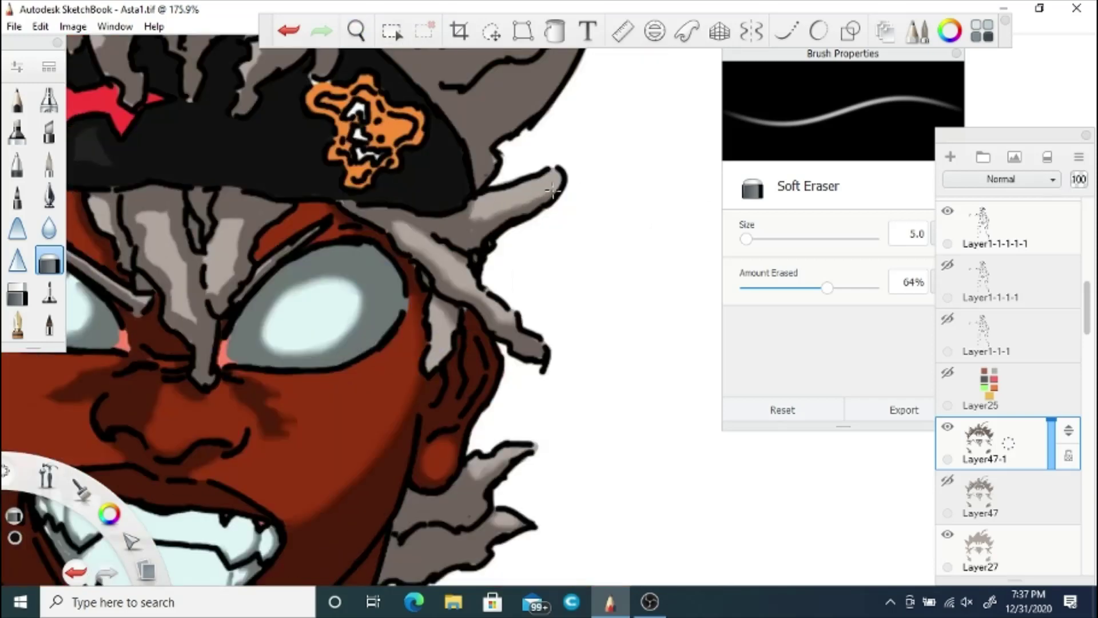
Step: Soften the highlight edges on the forehead bangs and on the hair locks at the left side of the face
left_click(358, 39)
left_click_drag(340, 205, 533, 218)
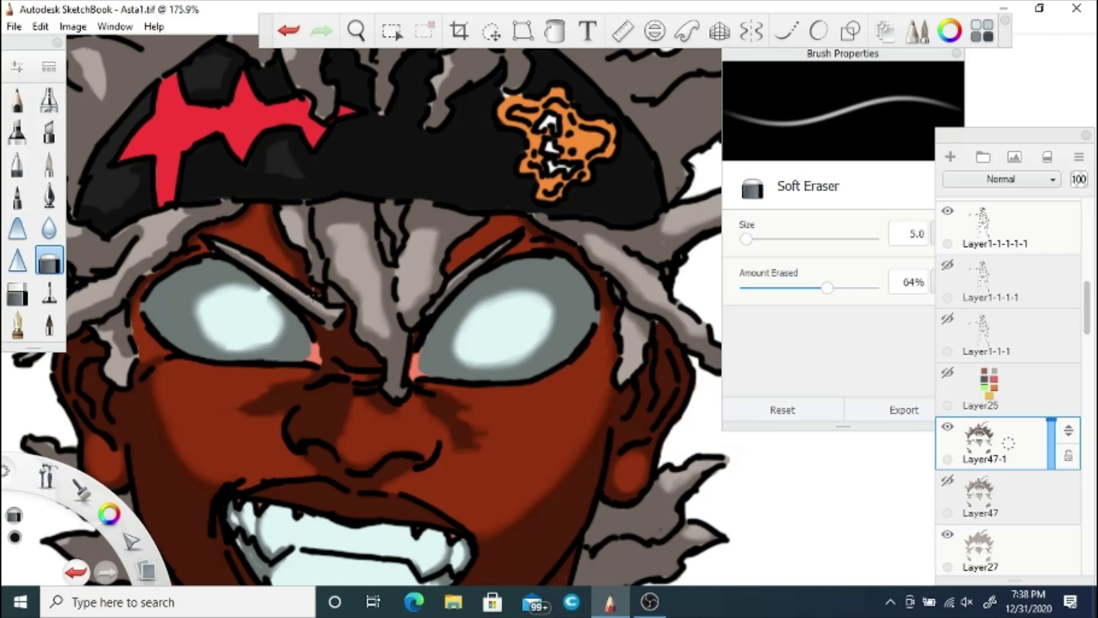
key("space")
left_click_drag(296, 266, 477, 245)
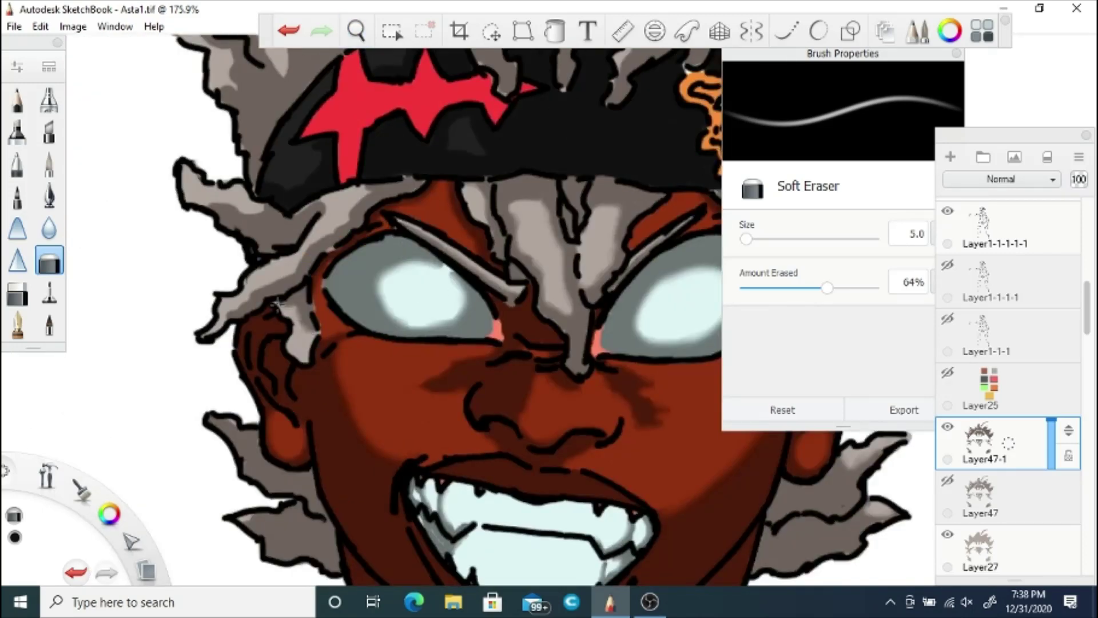
mouse_move(297, 255)
left_mouse_down()
mouse_move(343, 217)
mouse_move(347, 198)
left_mouse_up()
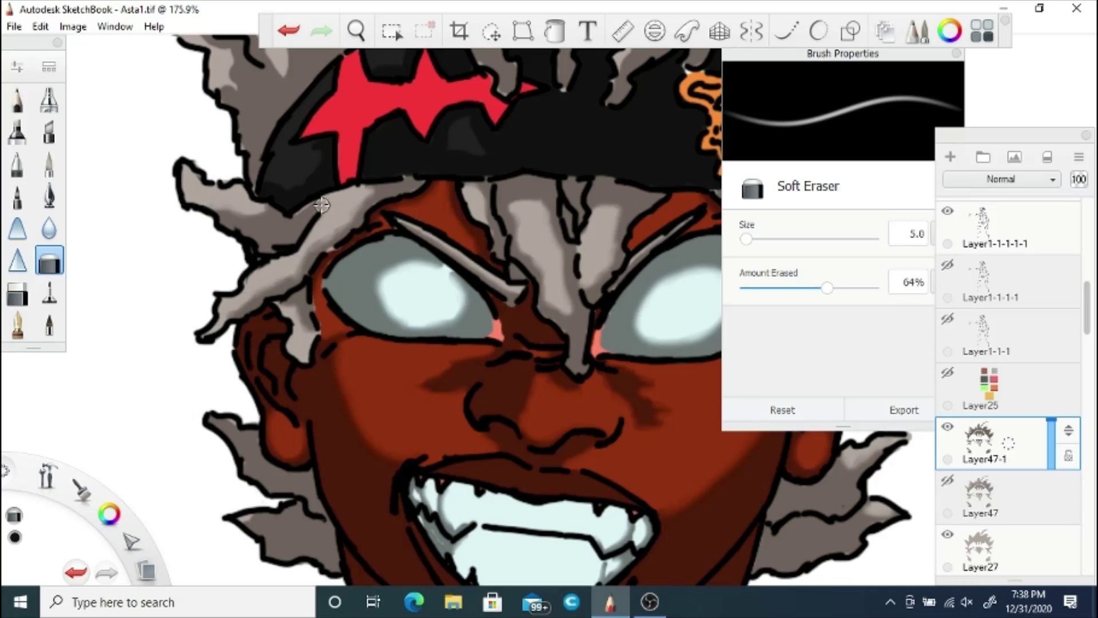
Step: Soften the highlight edges on the hair locks hanging over the center and left of the headband with the Soft Eraser
key("space")
left_click_drag(288, 163, 166, 407)
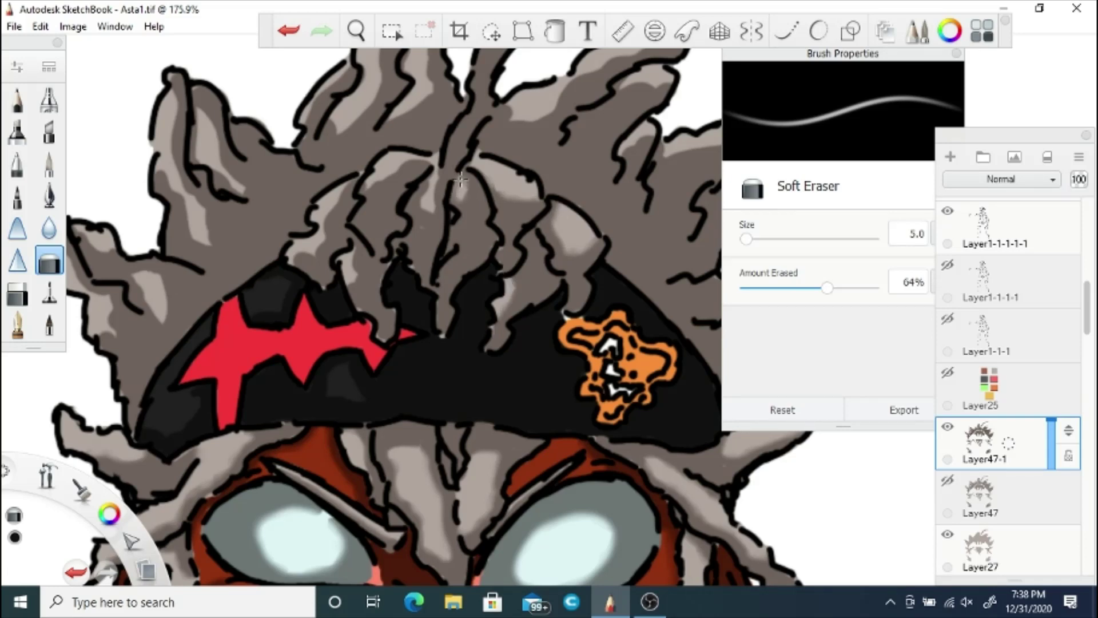
left_click_drag(436, 169, 425, 205)
mouse_move(428, 164)
left_mouse_down()
mouse_move(396, 167)
mouse_move(369, 187)
mouse_move(396, 171)
left_mouse_up()
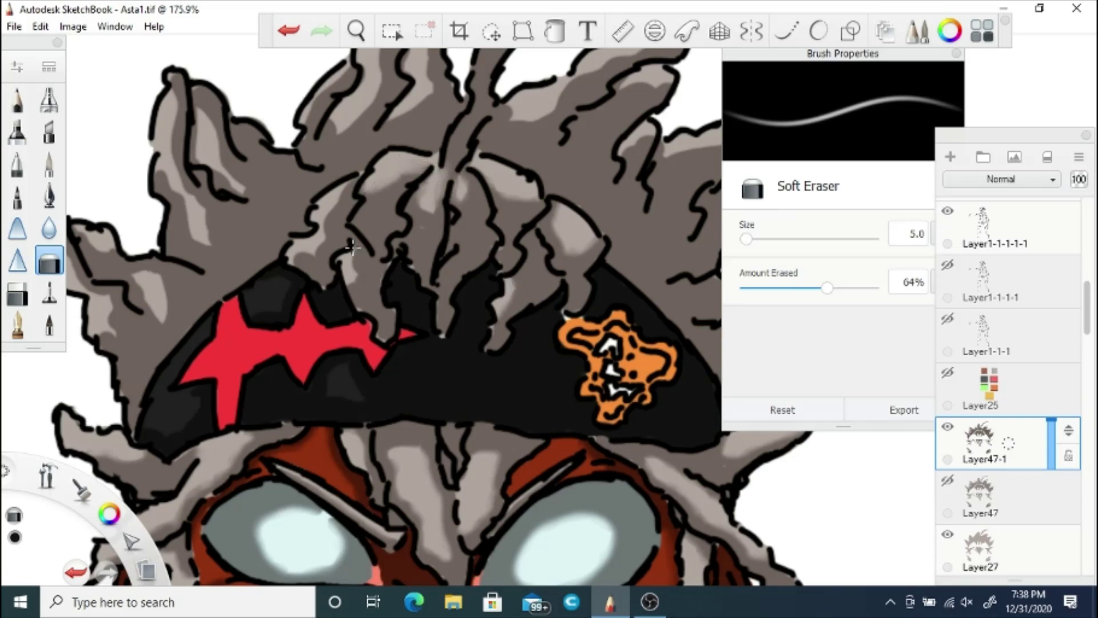
mouse_move(357, 244)
left_mouse_down()
mouse_move(332, 211)
mouse_move(352, 178)
mouse_move(295, 268)
mouse_move(357, 182)
left_mouse_up()
left_click_drag(357, 182, 299, 266)
Step: Soften the light highlight edges on the outer hair spikes at the left side of the head
key("space")
mouse_move(202, 301)
left_mouse_down()
mouse_move(373, 227)
mouse_move(382, 336)
left_mouse_up()
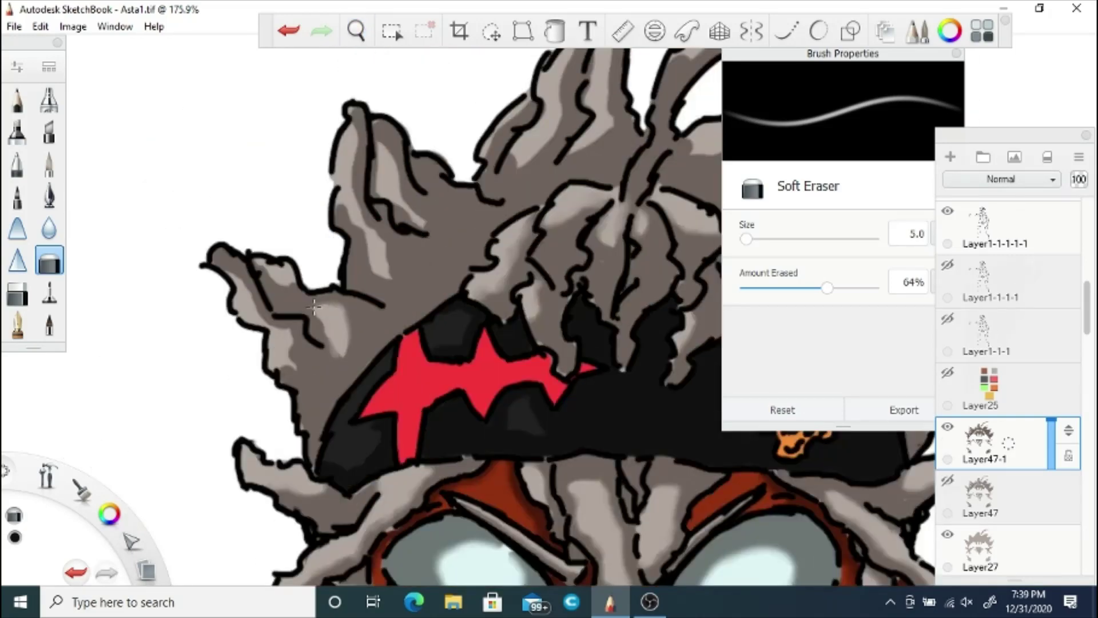
left_click_drag(313, 307, 342, 351)
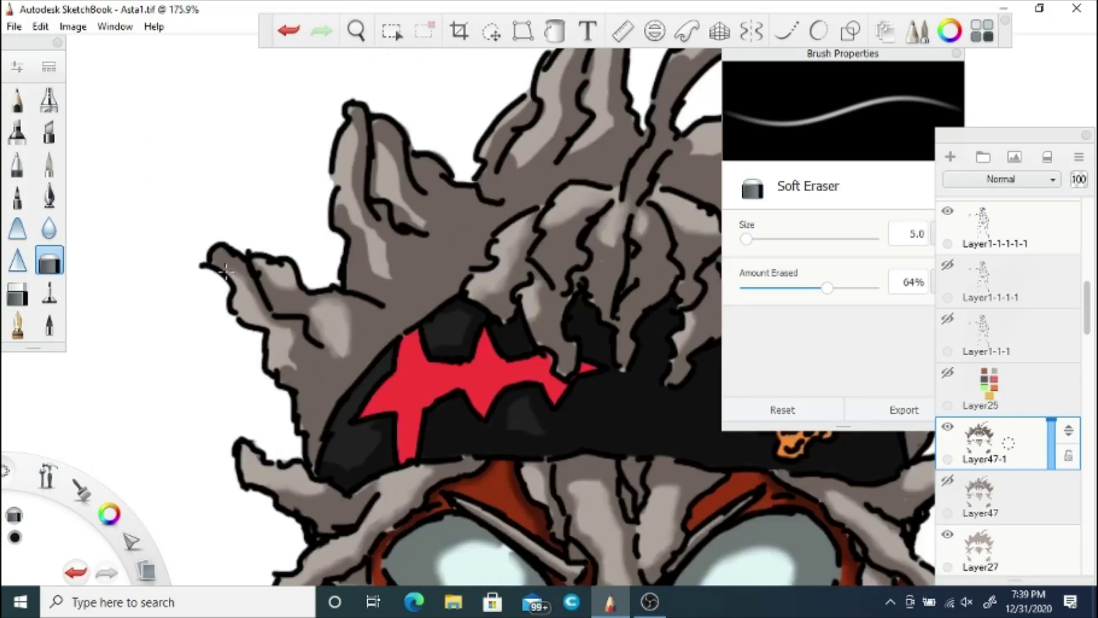
mouse_move(363, 237)
left_mouse_down()
mouse_move(352, 123)
mouse_move(337, 203)
mouse_move(351, 108)
mouse_move(382, 146)
left_mouse_up()
Step: Soften the highlight edges on the tall hair tufts at the upper left of the head
key("space")
mouse_move(589, 109)
left_mouse_down()
mouse_move(421, 228)
mouse_move(326, 270)
left_mouse_up()
left_click_drag(410, 164, 361, 283)
left_click_drag(450, 145, 406, 269)
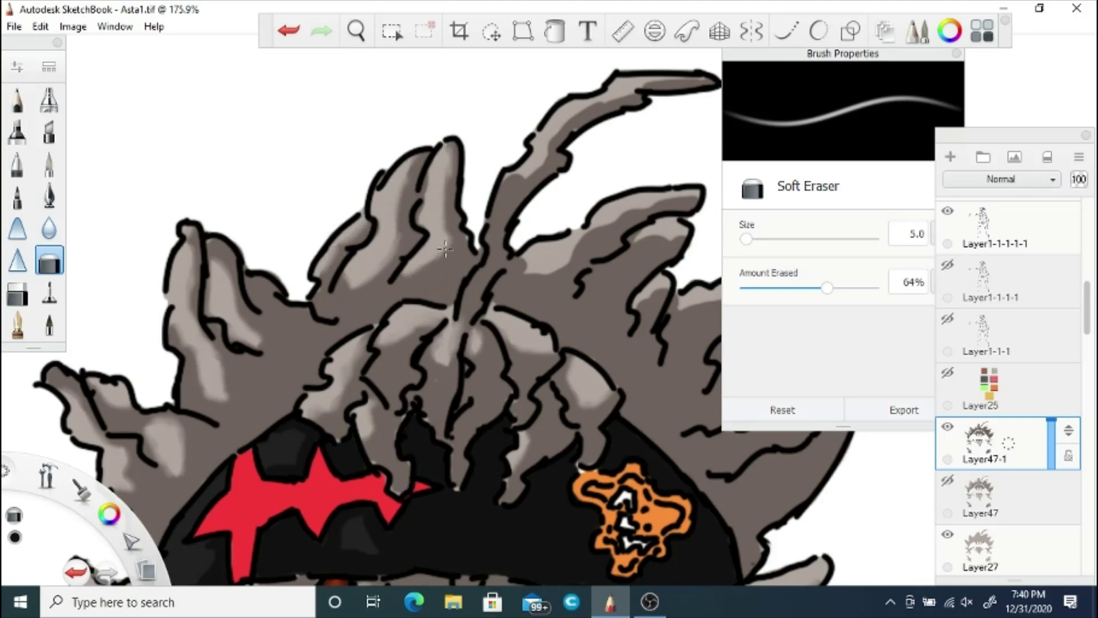
left_click_drag(425, 220, 422, 183)
Step: Soften the highlight edges on the long curved top strand and the hair spikes just right of it
mouse_move(537, 277)
left_mouse_down()
mouse_move(669, 203)
mouse_move(657, 201)
left_mouse_up()
mouse_move(505, 182)
left_mouse_down()
mouse_move(592, 109)
mouse_move(709, 81)
left_mouse_up()
left_click(356, 31)
left_click_drag(489, 262, 412, 286)
left_click(384, 326)
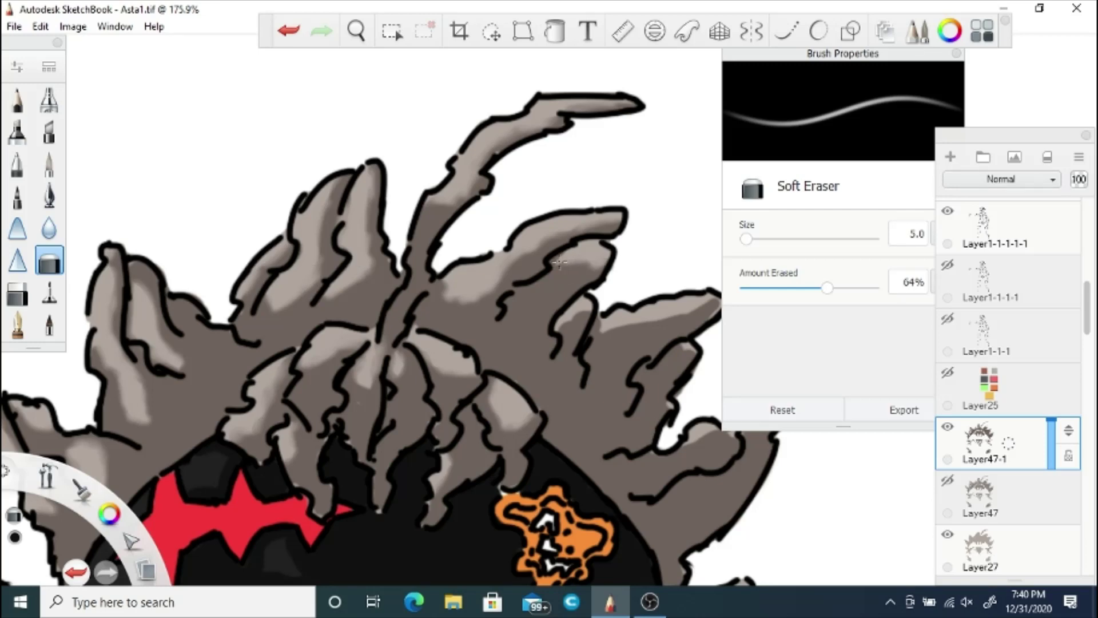
Step: Soften the highlight edges on the outer hair spikes at the right side of the head
key("space")
left_click_drag(457, 215, 362, 245)
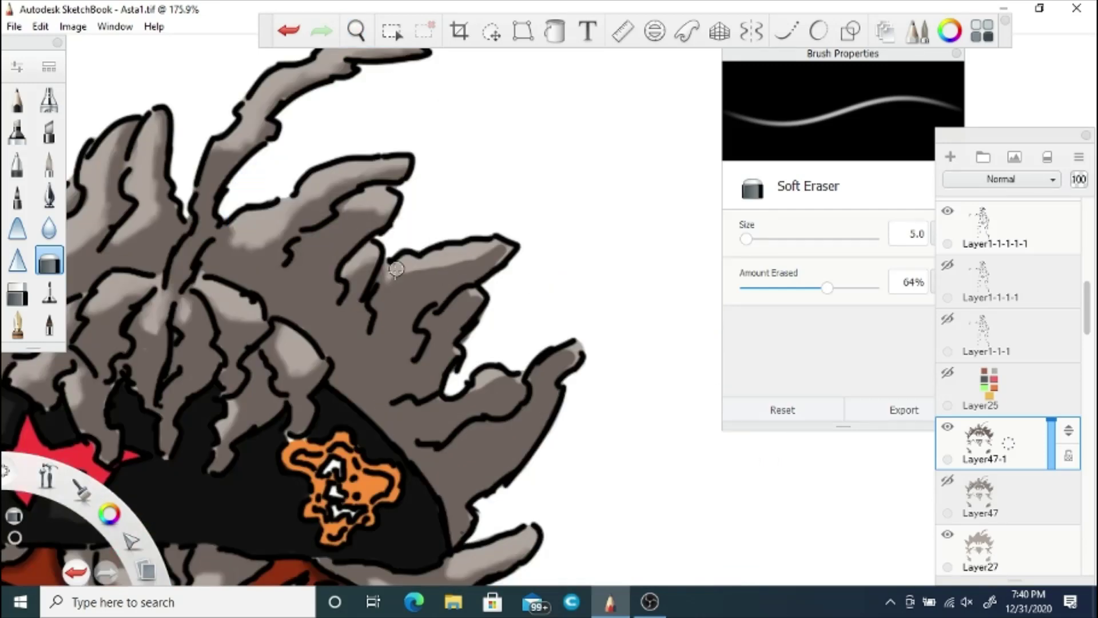
left_click_drag(473, 262, 462, 264)
mouse_move(476, 391)
left_mouse_down()
mouse_move(499, 385)
mouse_move(482, 392)
left_mouse_up()
left_click_drag(572, 350, 569, 349)
Step: Hide the headband and clothing shading copy Layer42-1-1 and show Layer42-1 for editing
left_click(353, 33)
left_click_drag(321, 318, 328, 358)
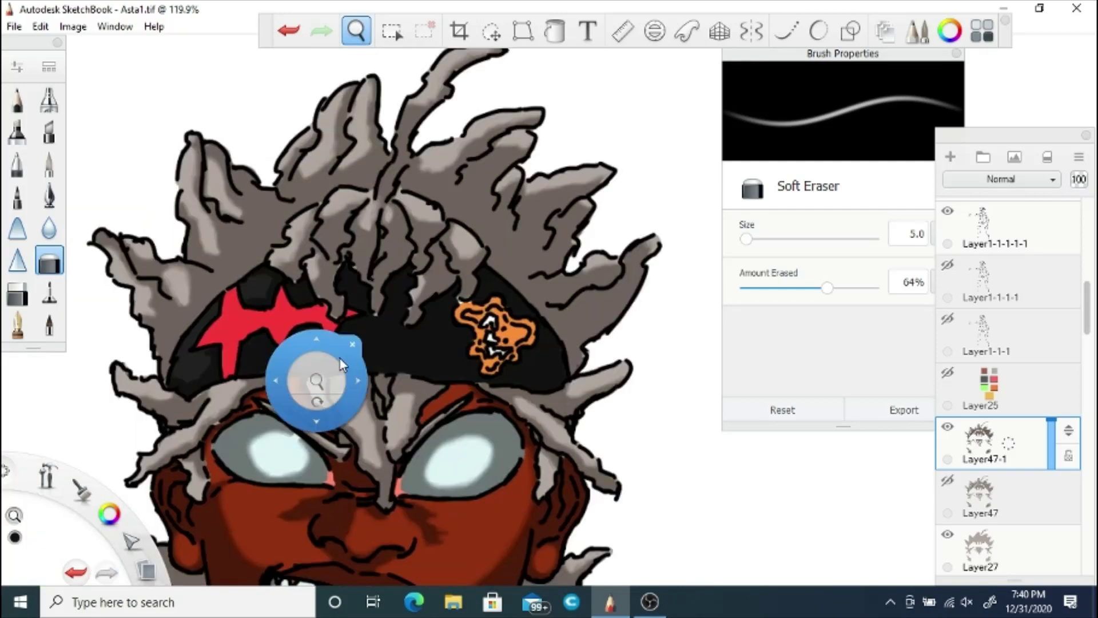
left_click(446, 418)
left_click_drag(438, 421, 481, 413)
left_click(558, 371)
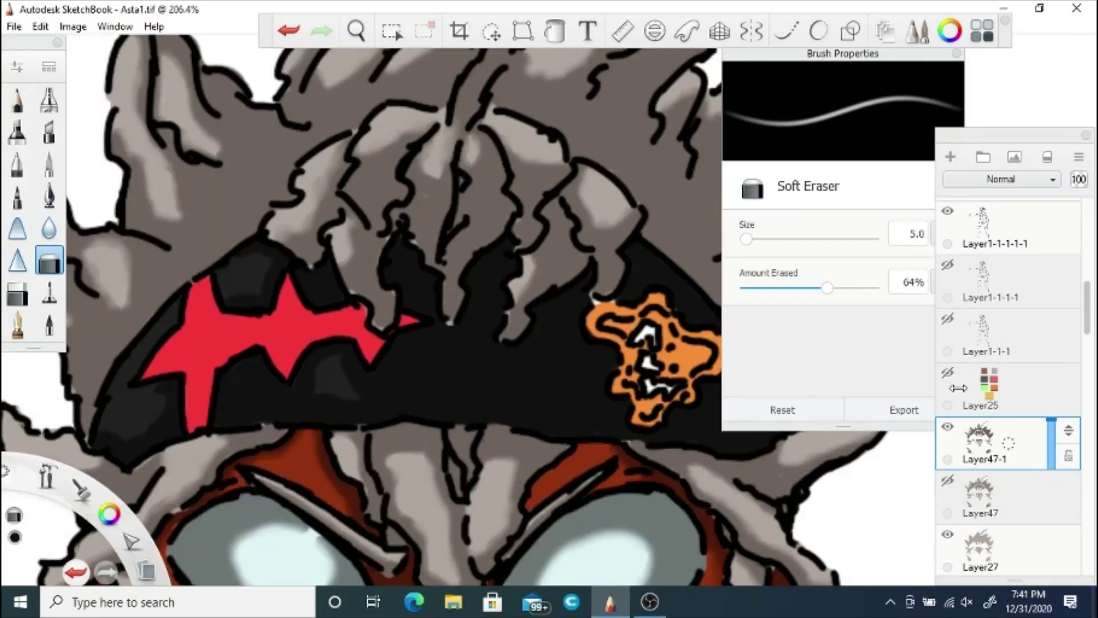
left_click_drag(1088, 312, 1090, 515)
left_click(964, 319)
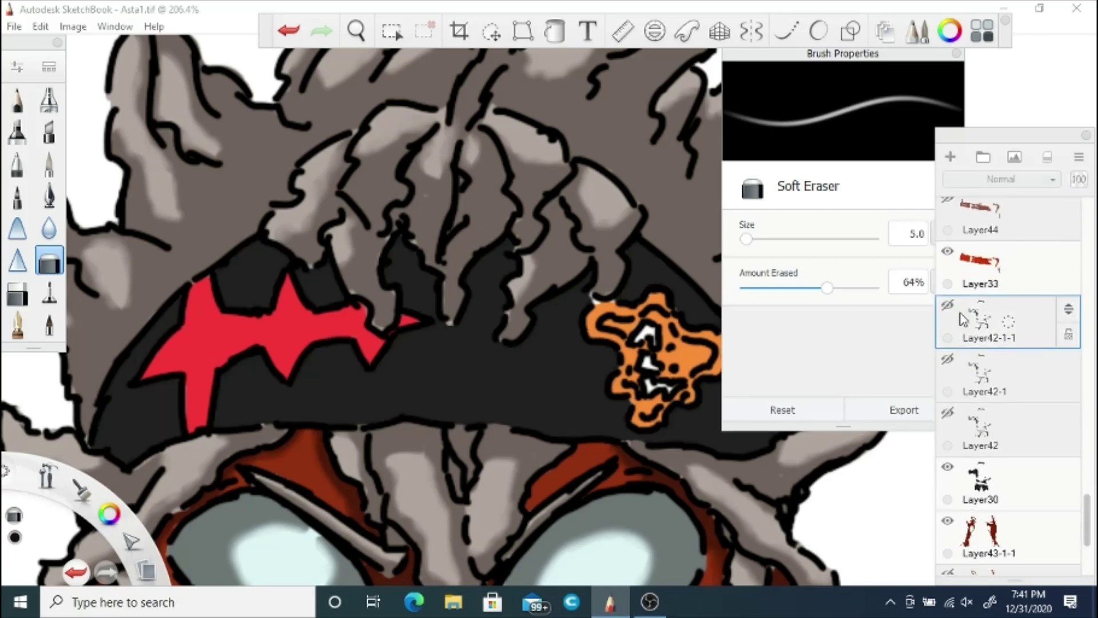
left_click(948, 306)
left_click(949, 360)
left_click(948, 306)
Step: Soften the grey highlight edges on the black headband on Layer42-1 with the size 5.0 Soft Eraser
left_click(356, 32)
left_click_drag(438, 288, 554, 360)
left_click(555, 360, "ctrl")
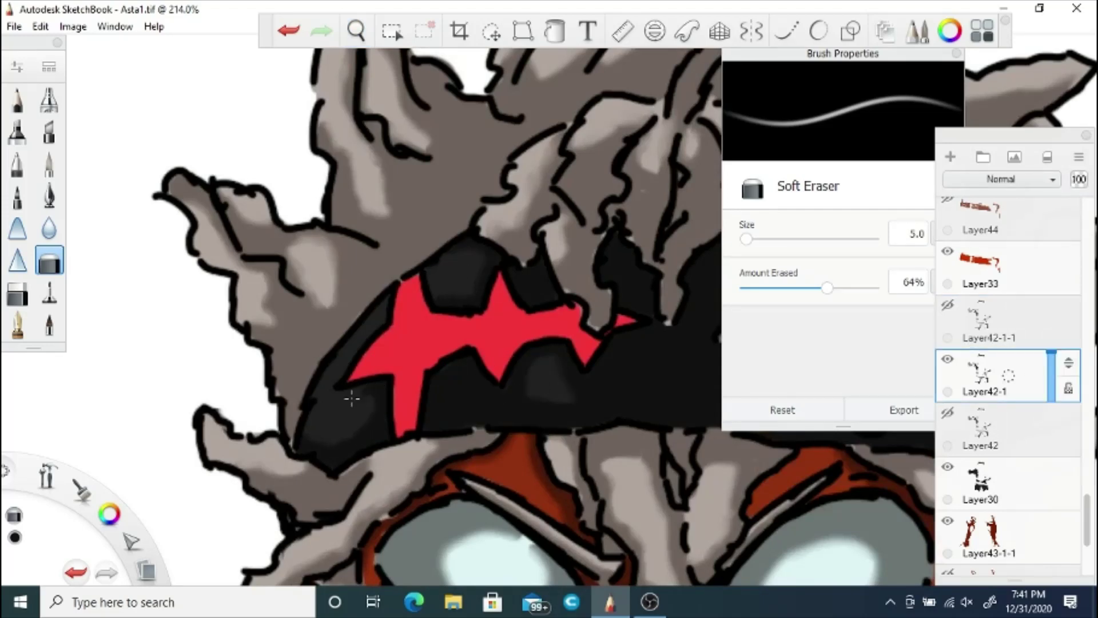
key("space")
left_click_drag(447, 287, 417, 343)
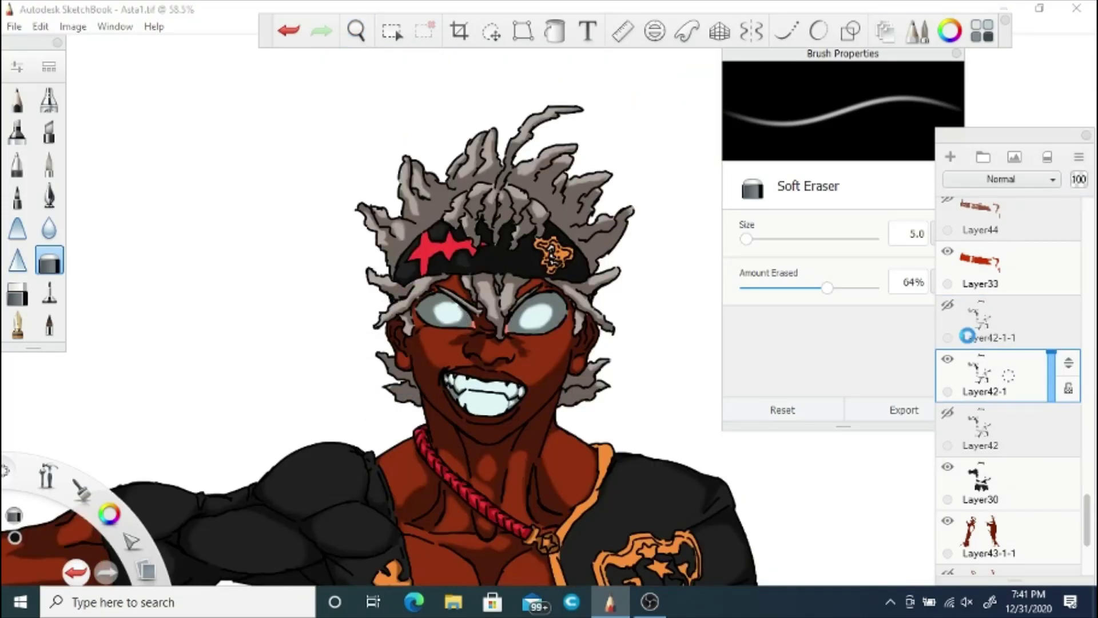
Step: Replace the old copy Layer42-1-1 with a fresh duplicate of Layer42-1 and hide the original
left_click_drag(1009, 376, 967, 336)
left_click_drag(1009, 322, 1081, 286)
left_click(948, 360)
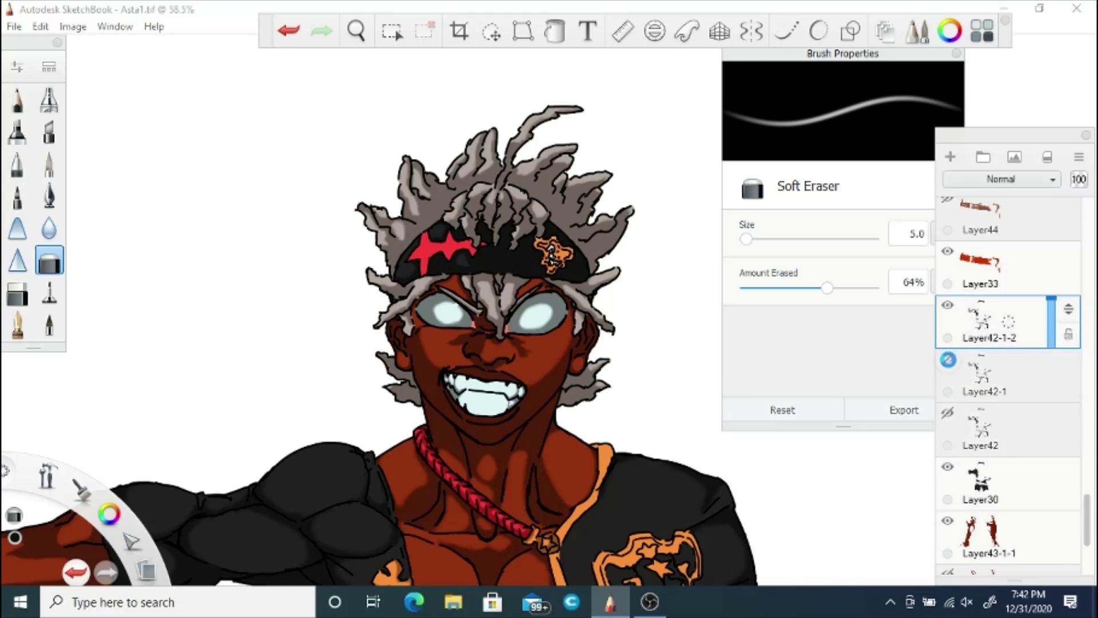
left_click(948, 360)
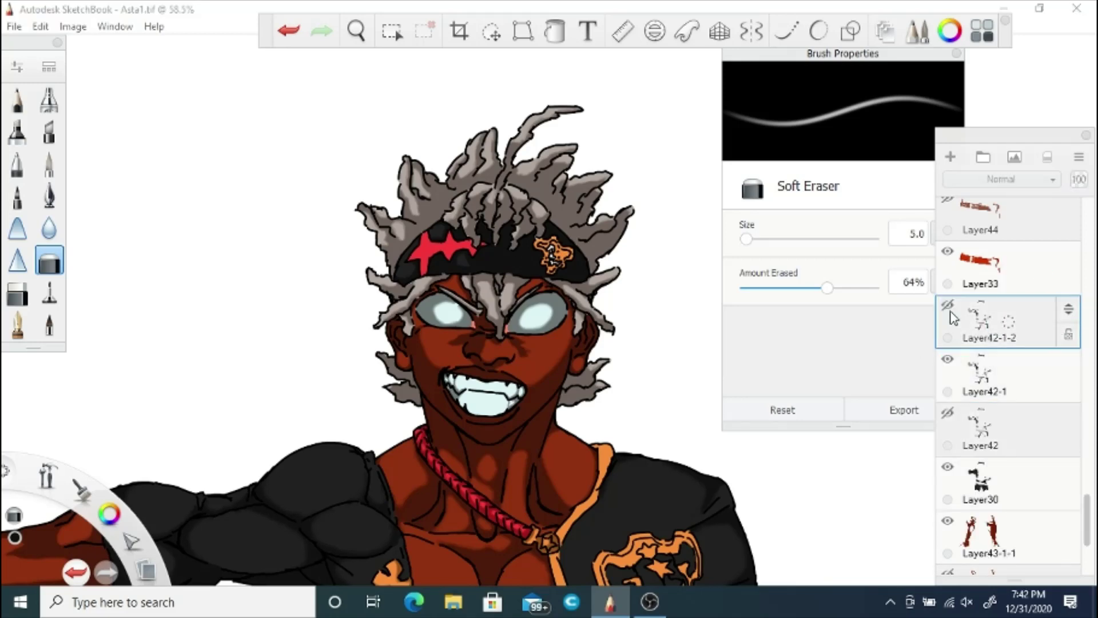
Step: Save the Asta1.tif drawing
left_click(13, 26)
left_click(34, 121)
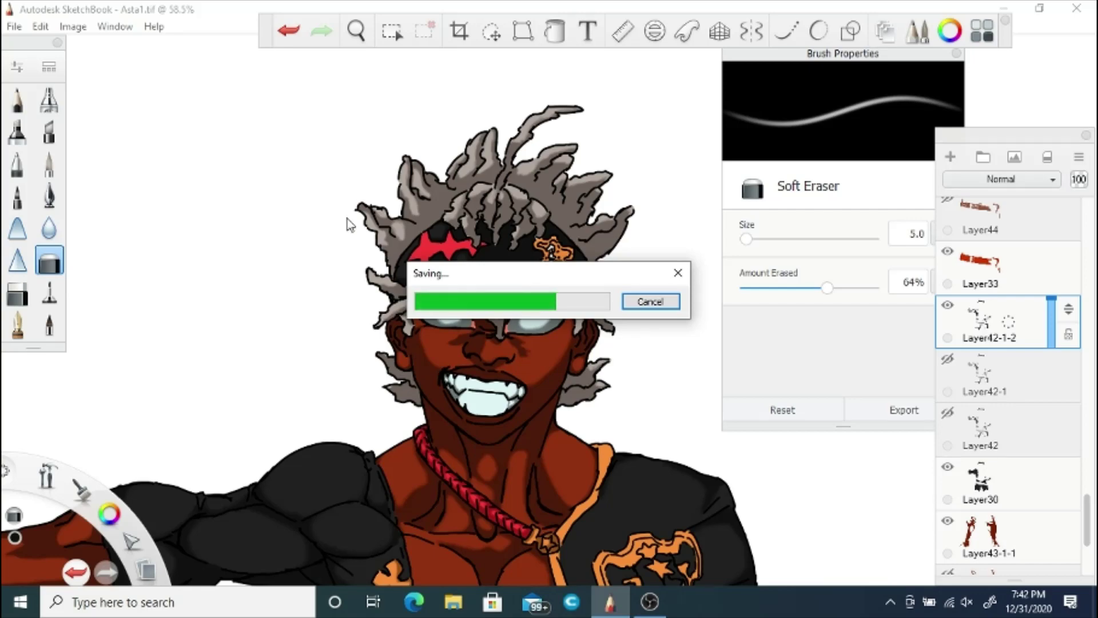
Step: Preview the black demon arm and wing layers Layer50 and Layer51 over the full figure and hide them again
left_click(356, 30)
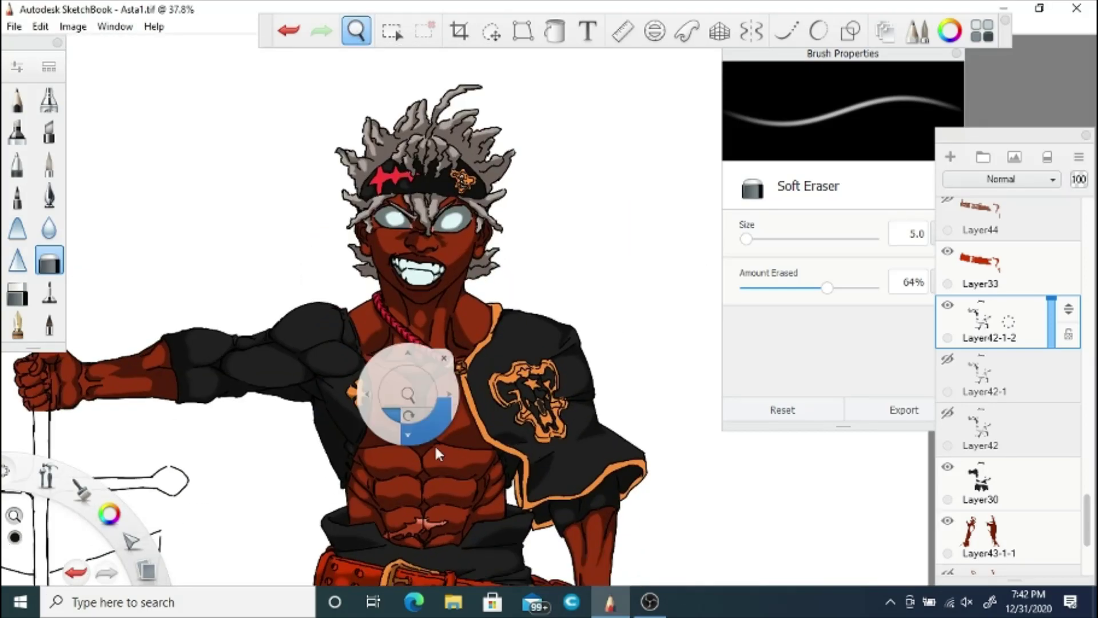
left_click_drag(434, 444, 352, 343)
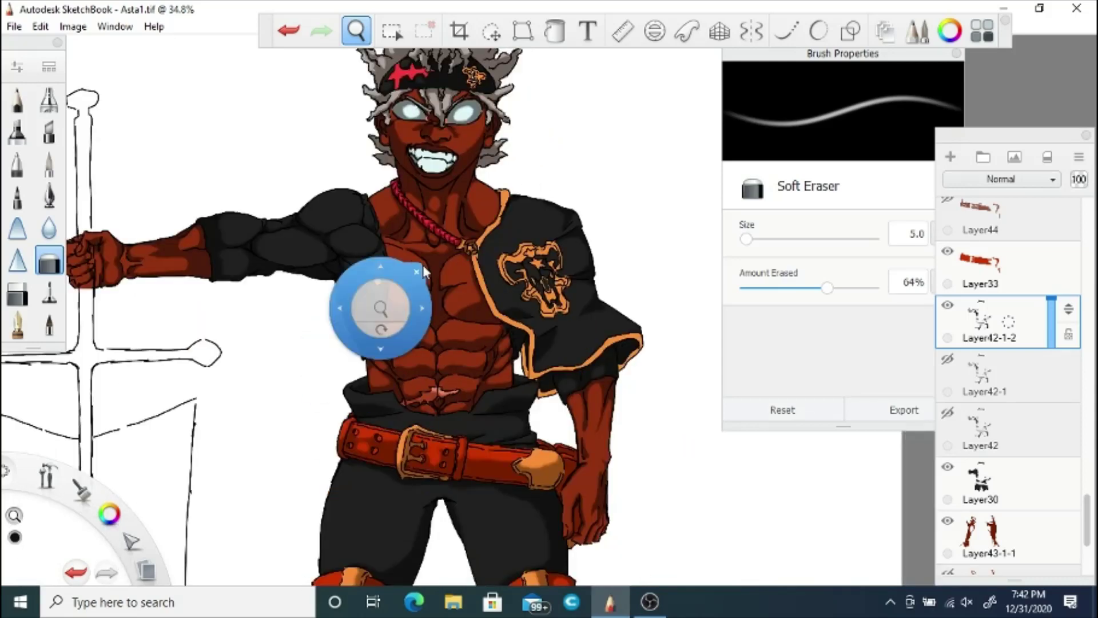
left_click_drag(520, 447, 507, 390)
left_click(544, 355)
left_click_drag(1085, 508, 1078, 242)
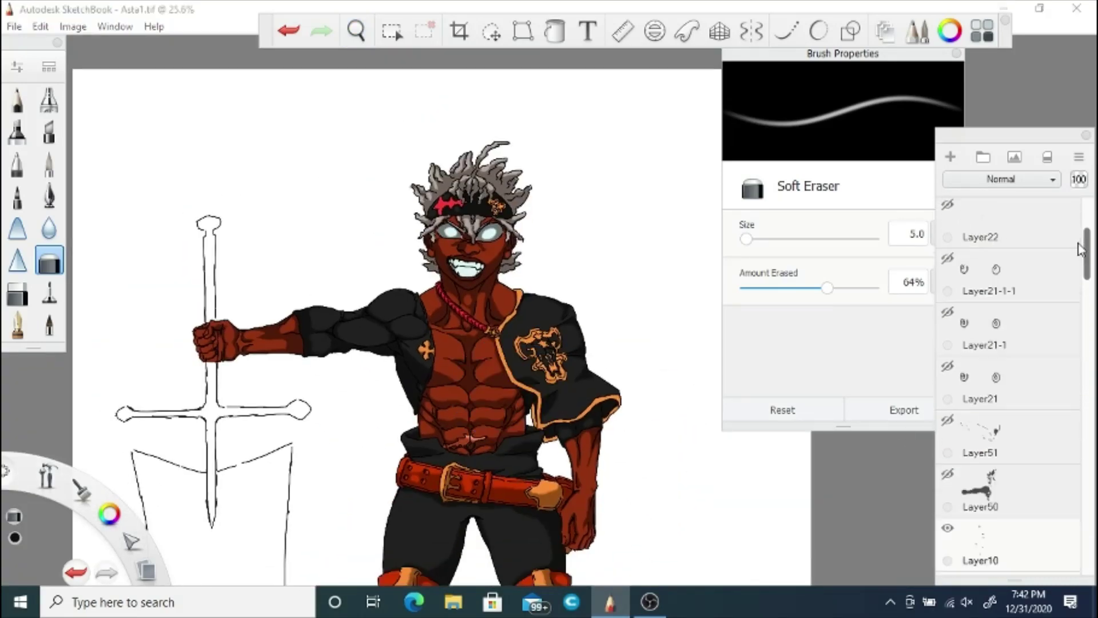
scroll(1080, 249, "up", 2)
left_click(948, 554)
left_click(948, 501)
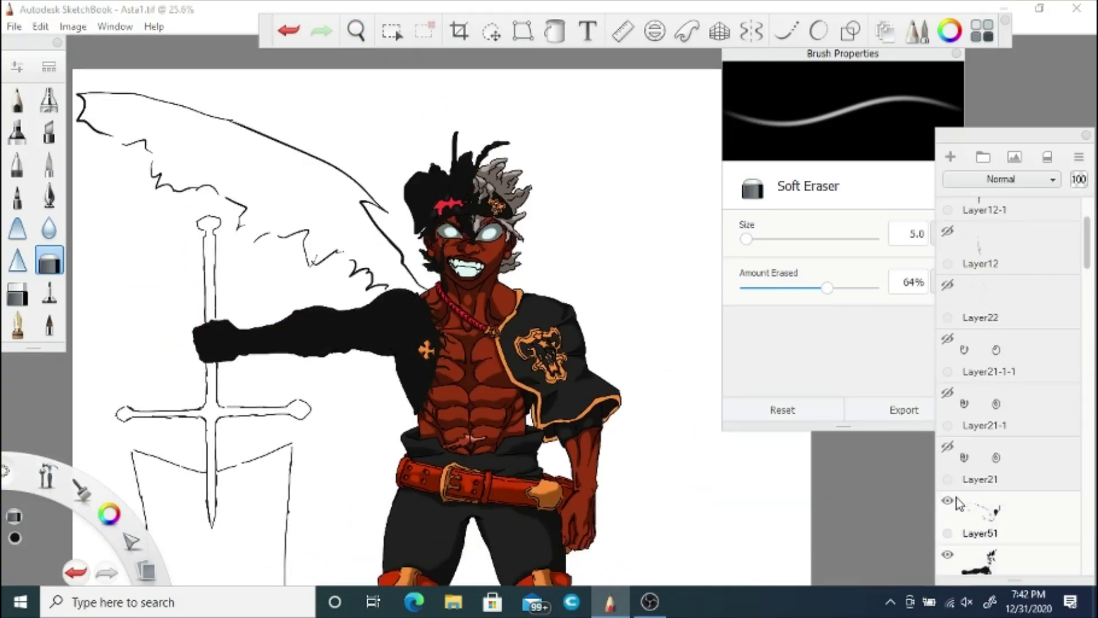
left_click(948, 501)
left_click(948, 555)
left_click(1000, 524)
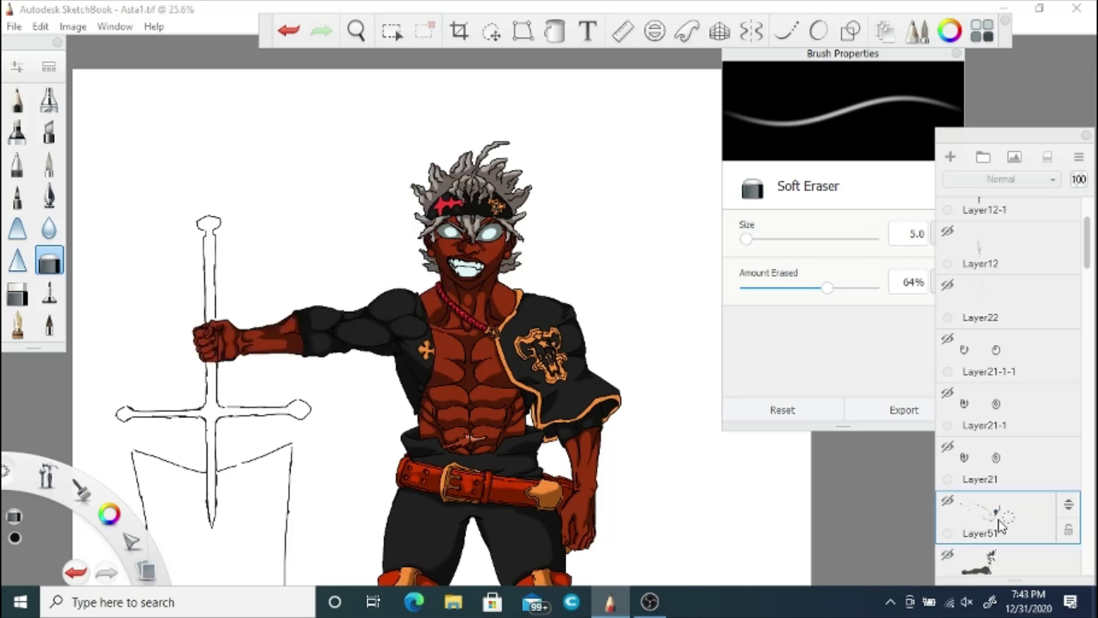
left_click_drag(1001, 522, 999, 503)
left_click(289, 31)
left_click(650, 602)
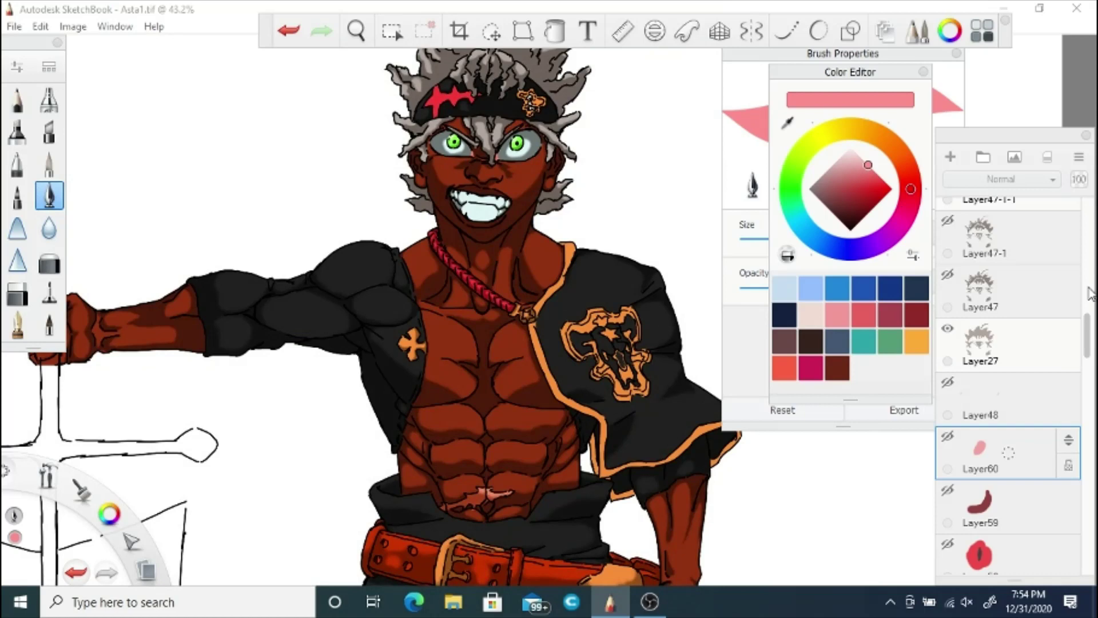
Step: Blend the skin shading edges on Layer39-1-1 across the arms and torso with the Blur brush
left_click_drag(1087, 400, 1087, 458)
left_click(1009, 453)
left_click(57, 234)
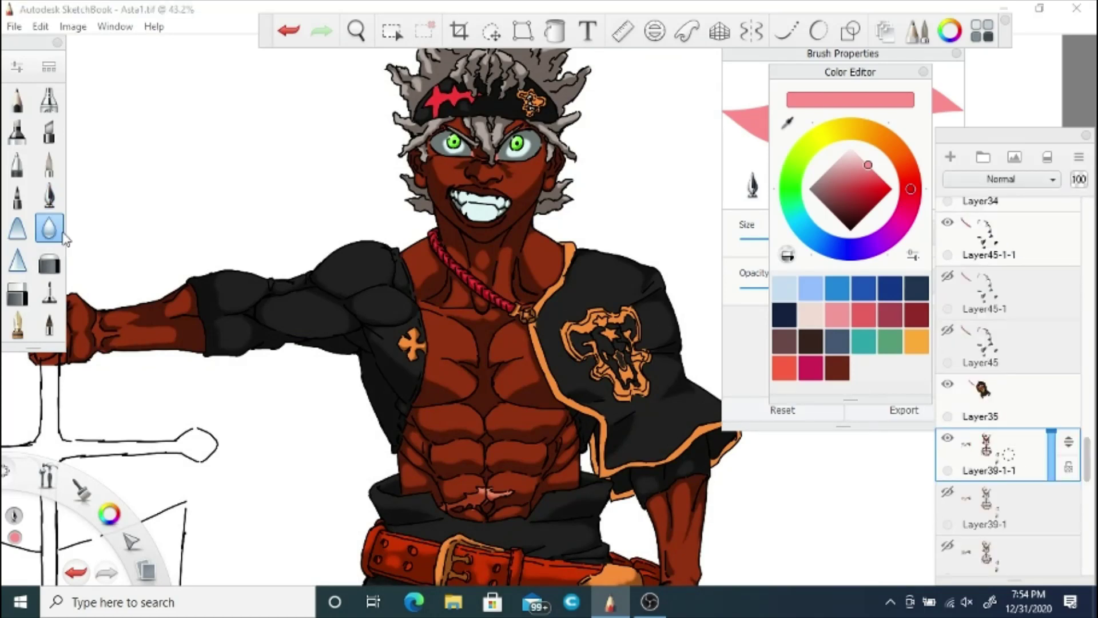
key("space")
left_click_drag(411, 332, 337, 172)
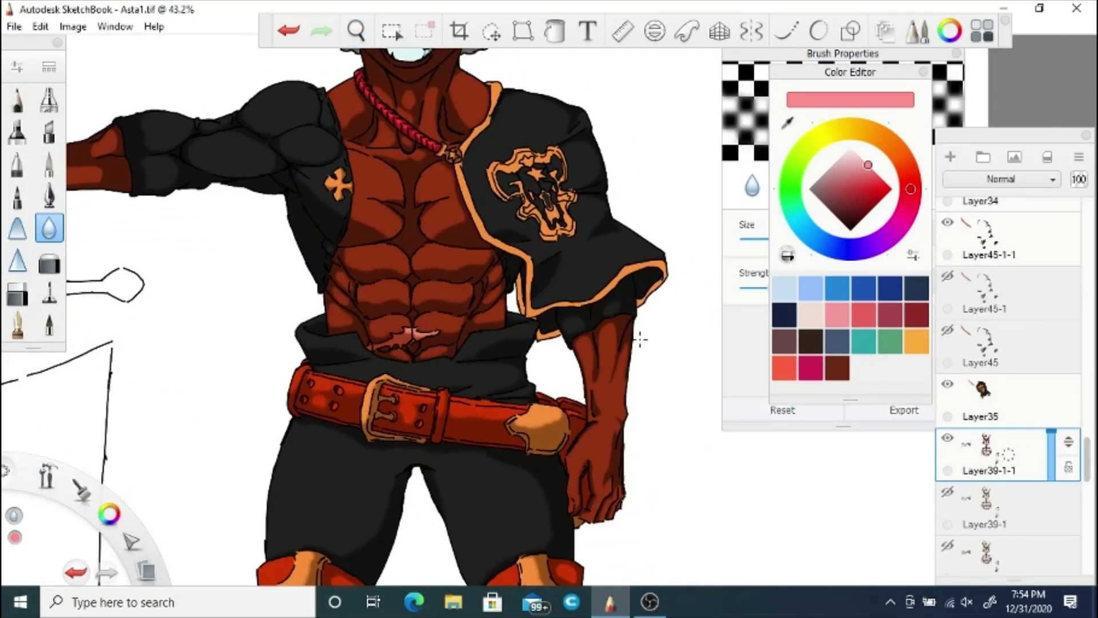
key("space")
left_click_drag(200, 185, 465, 354)
key("space")
left_click_drag(532, 275, 342, 270)
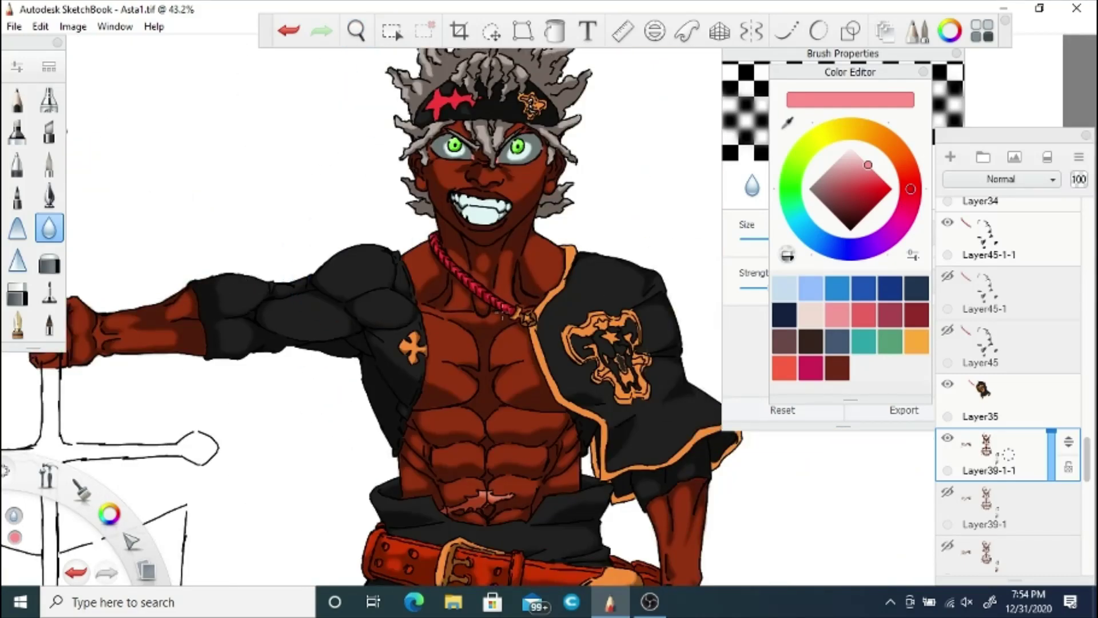
key("space")
left_click_drag(406, 360, 448, 290)
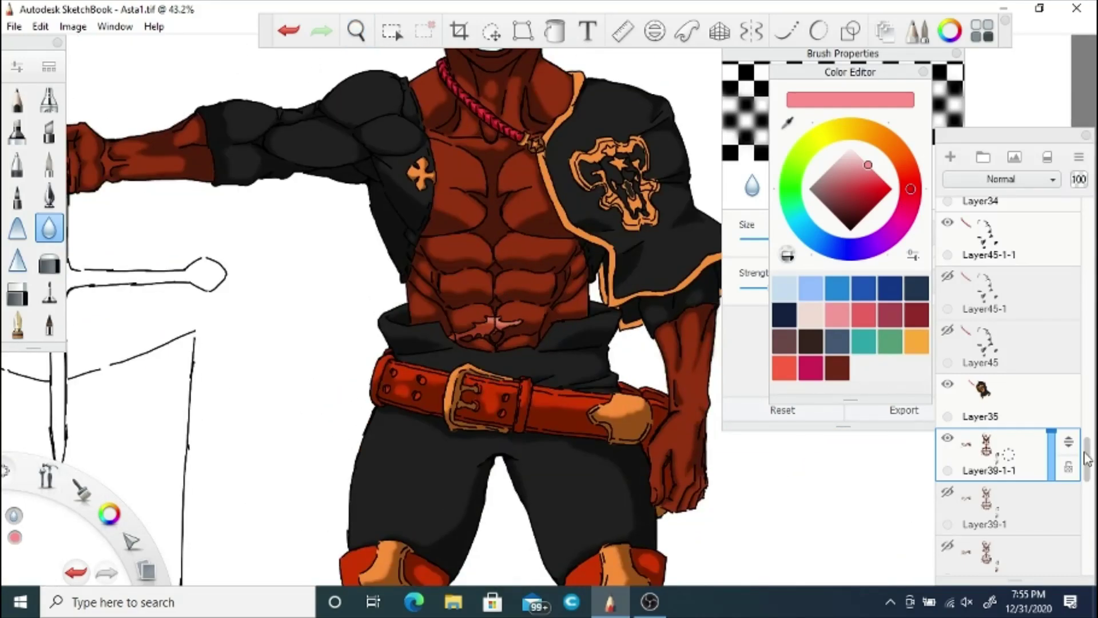
Step: Duplicate the eye and teeth shading layer Layer41-1 and hide the original
left_click_drag(1087, 459, 1087, 383)
left_click(1019, 399)
left_click_drag(1009, 399, 987, 358)
left_click(948, 436)
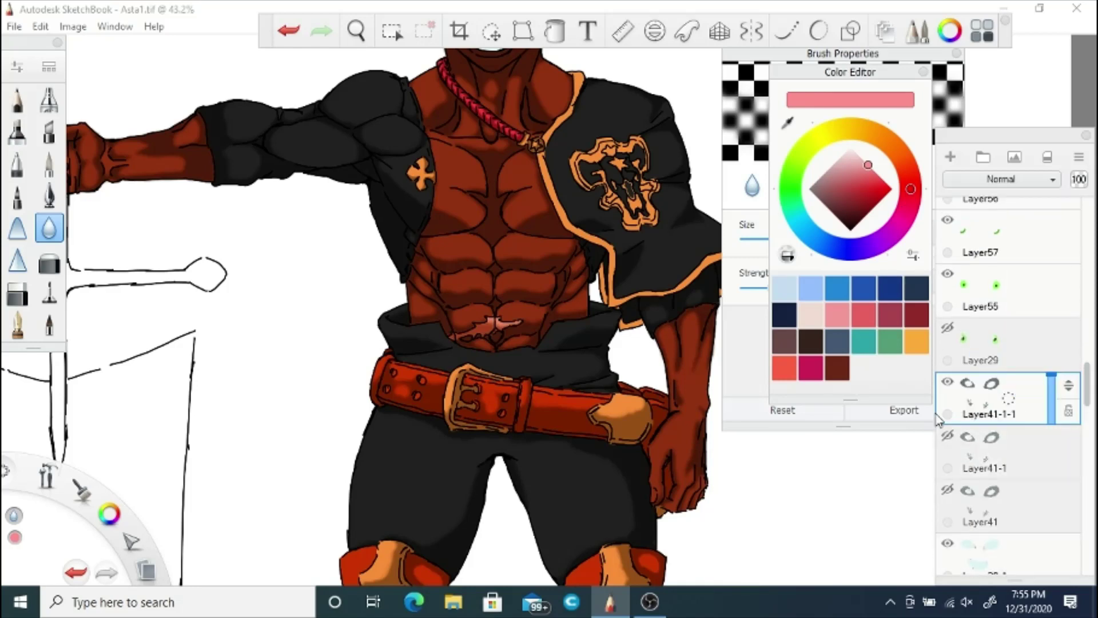
Step: Blur the shading edges around the eyes and teeth on Layer41-1-1
key("space")
left_click_drag(382, 165, 349, 470)
key("space")
left_click_drag(406, 376, 420, 240)
Step: Hide the green eye layers Layer55, Layer56 and Layer57 along with the iris line art
mouse_move(1087, 386)
left_mouse_down()
mouse_move(1087, 364)
mouse_move(1089, 392)
left_mouse_up()
left_click(948, 324)
left_click(948, 378)
left_click(948, 432)
scroll(1089, 397, "up", 3)
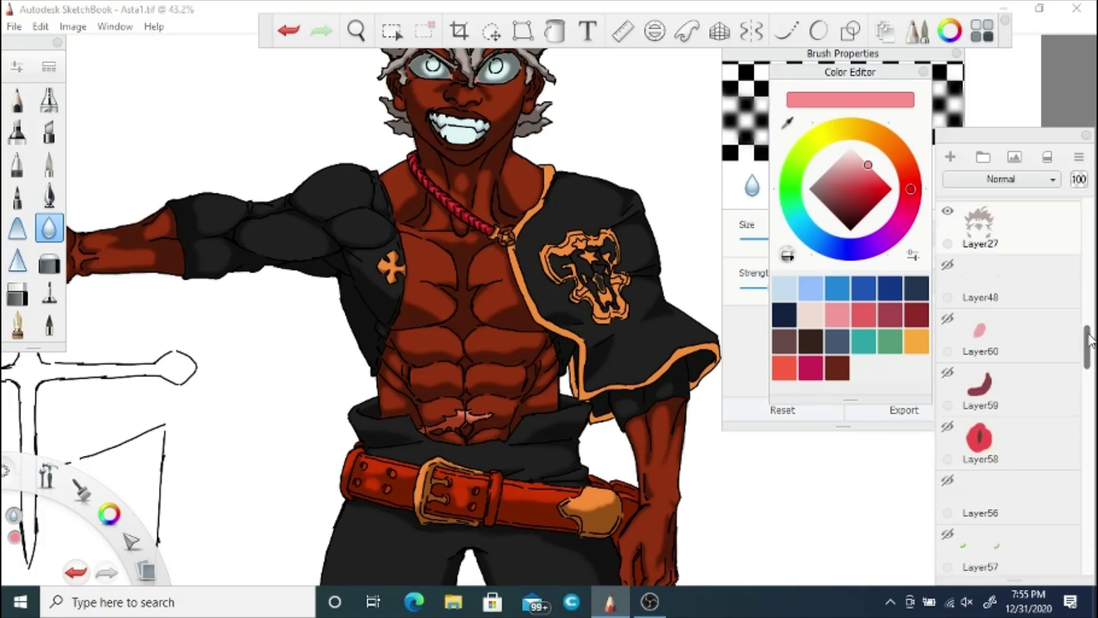
Step: Blur the shading edges of the orange belt, knee and shoe pieces on Layer46-1-1
scroll(1080, 376, "down", 5)
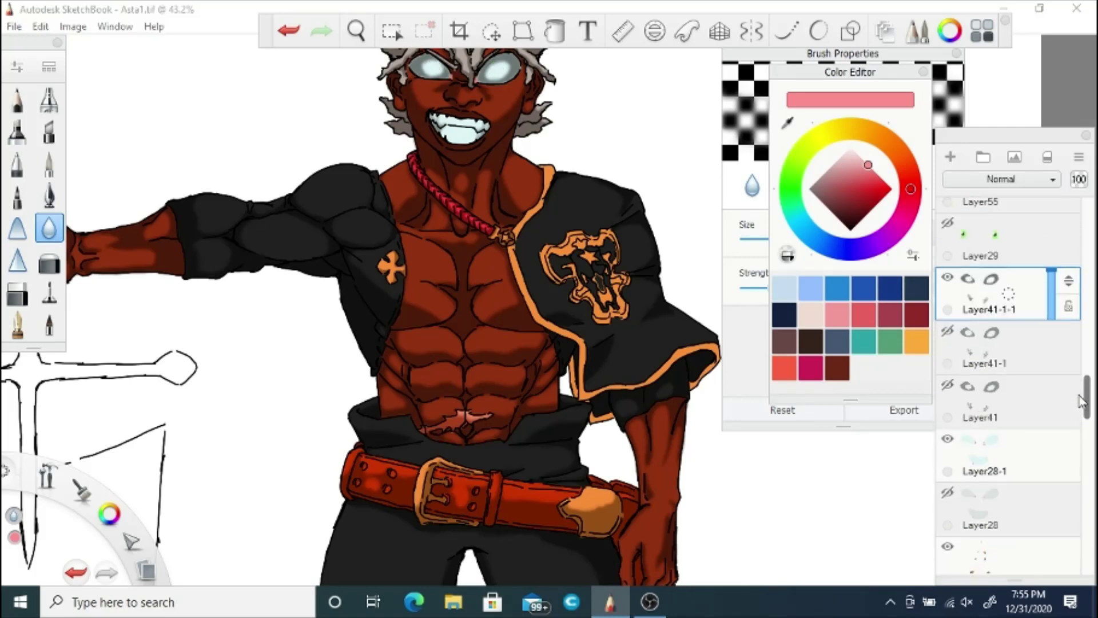
left_click(1012, 366)
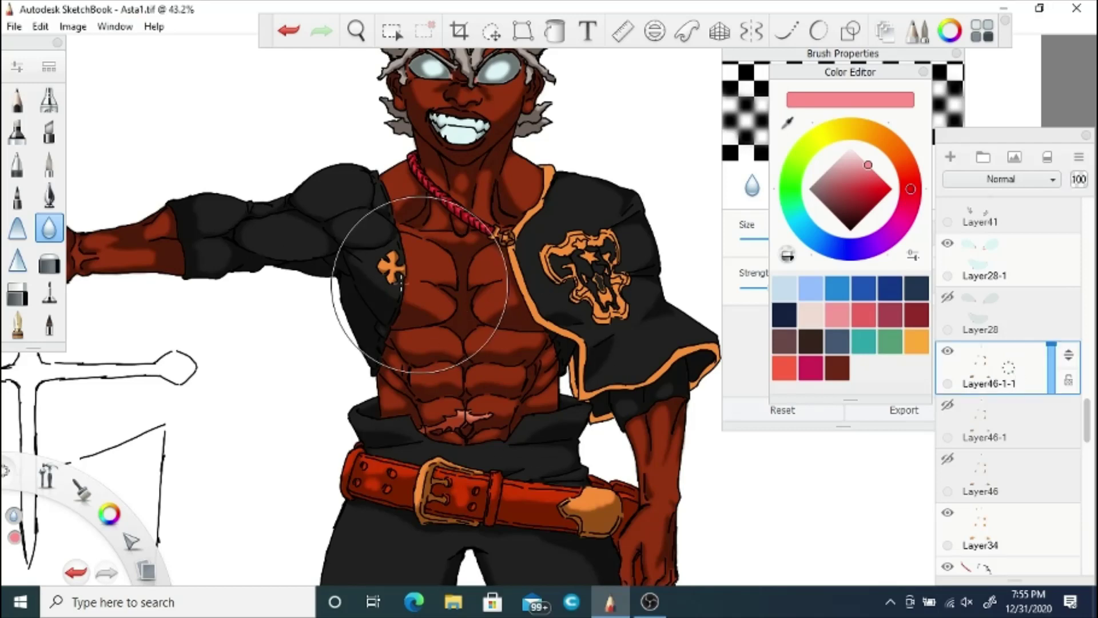
left_click(356, 31)
left_click_drag(427, 419, 440, 226)
key("space")
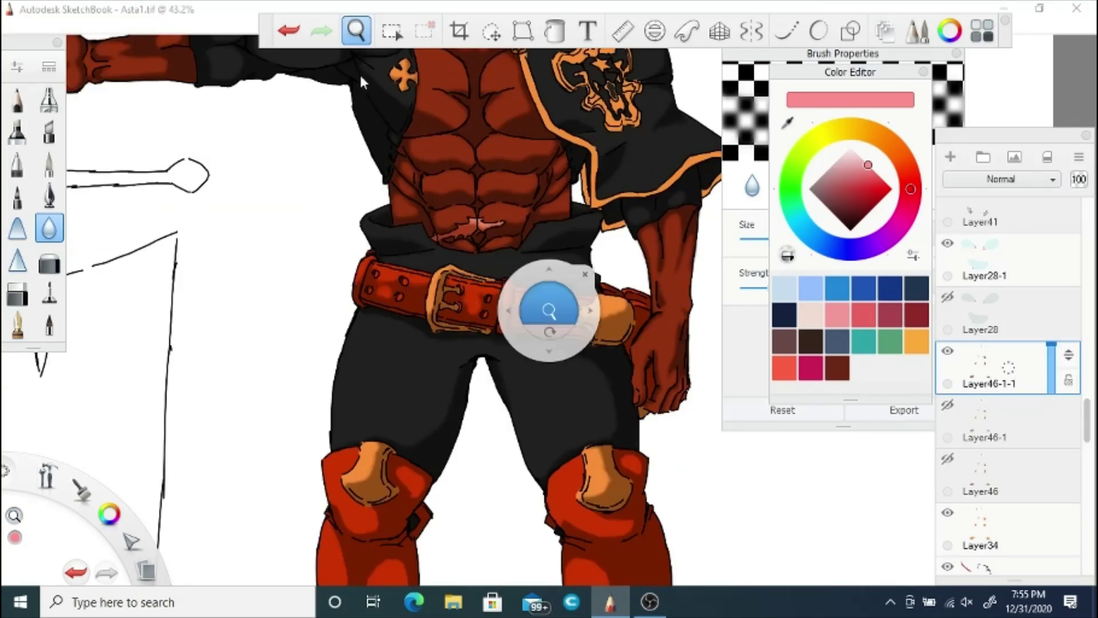
left_click_drag(549, 311, 532, 29)
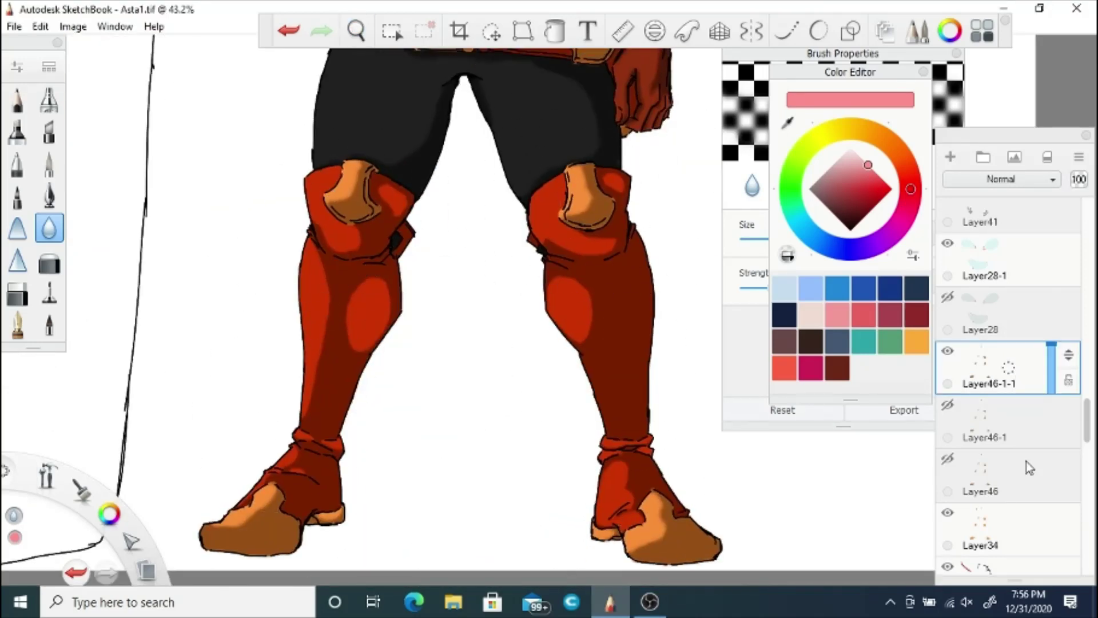
Step: Select the shading layer Layer45-1-1 and blur its edges around the cape
left_click_drag(1088, 418, 1089, 448)
left_click(998, 317)
key("space")
left_click_drag(345, 71, 362, 332)
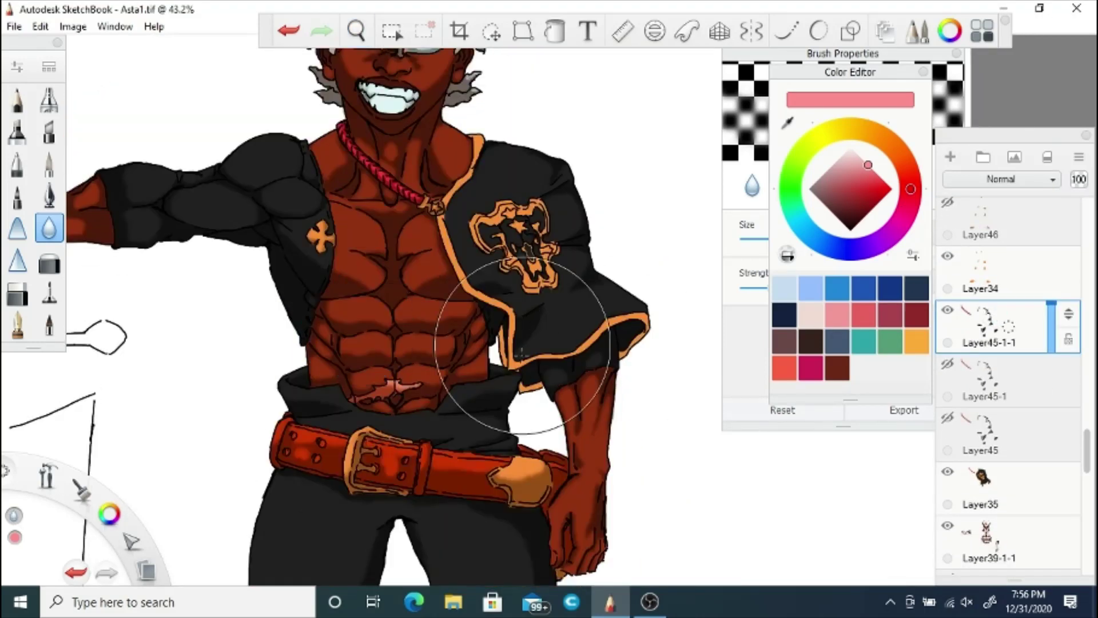
Step: Select Layer44-1-1 and blur the shading edges on the red belt
scroll(1011, 476, "down", 5)
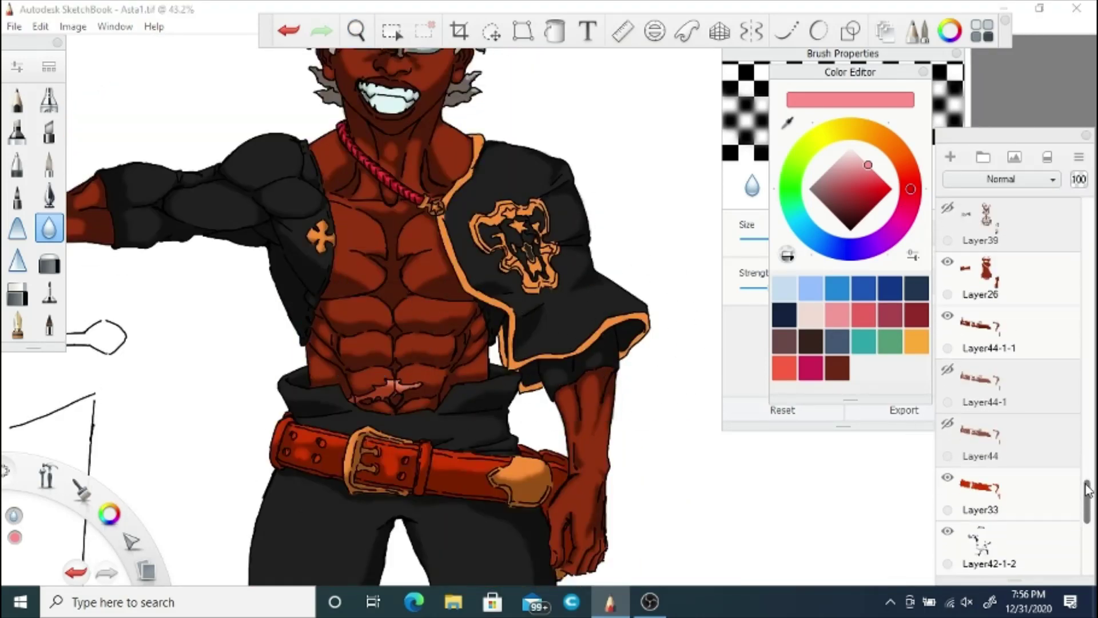
left_click(1000, 332)
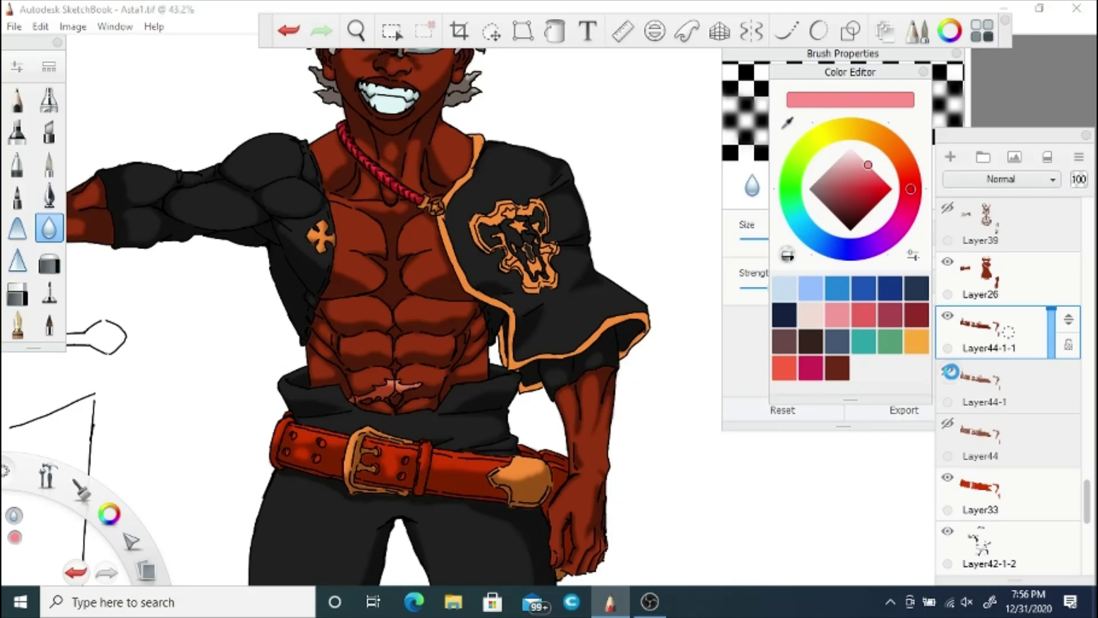
scroll(1058, 469, "down", 5)
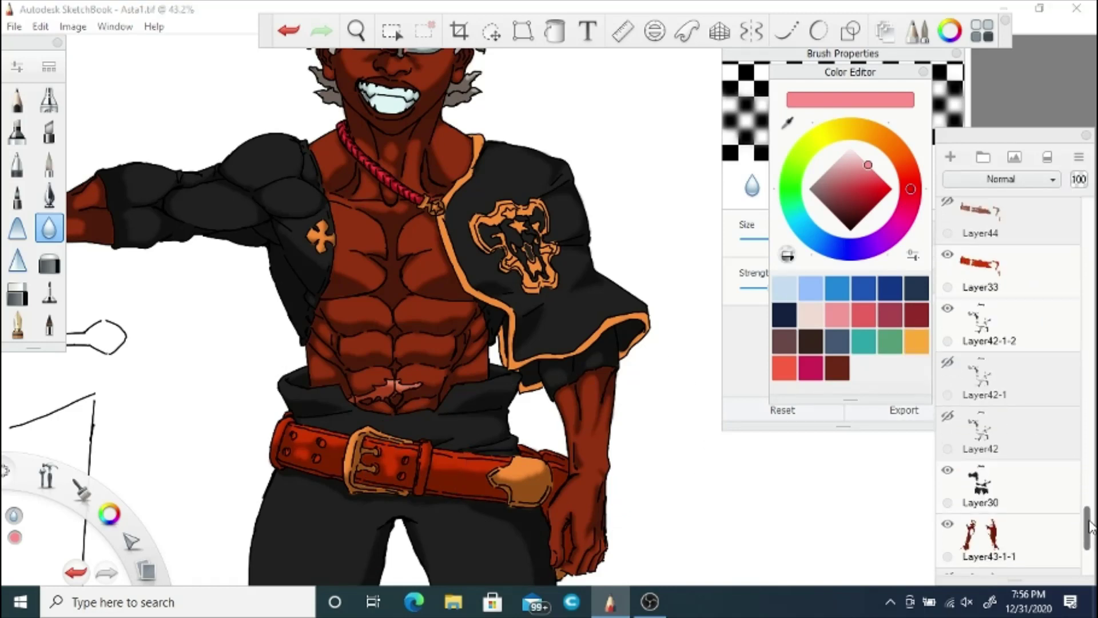
Step: Select the shading layers Layer42-1-2 and Layer43-1-1 in turn while reviewing the clothing and leg shading
left_click(1004, 341)
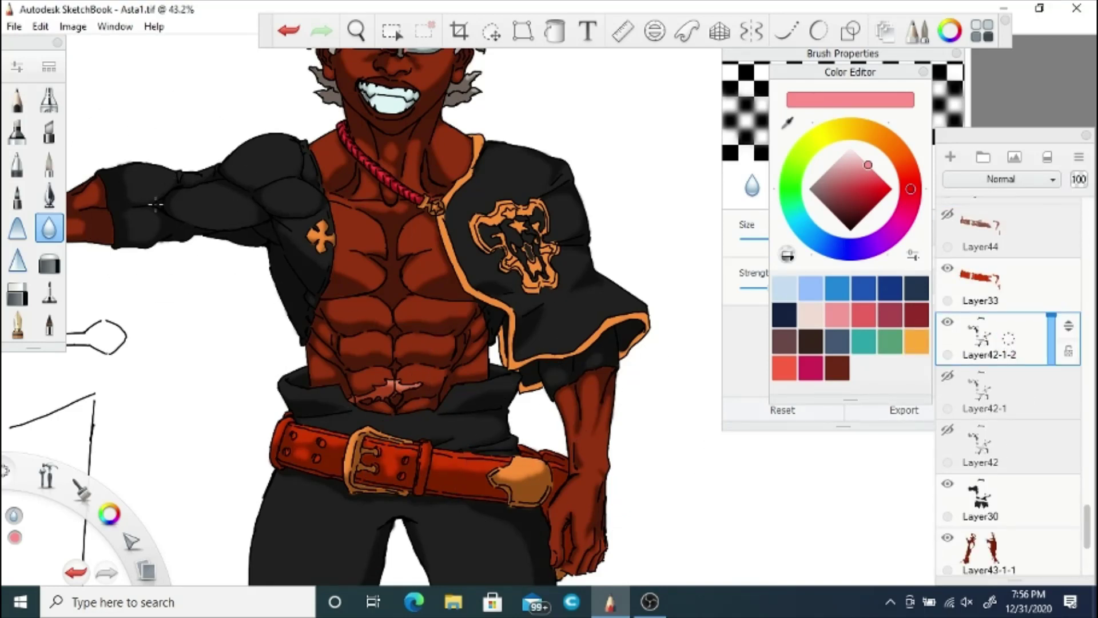
left_click_drag(394, 334, 424, 49)
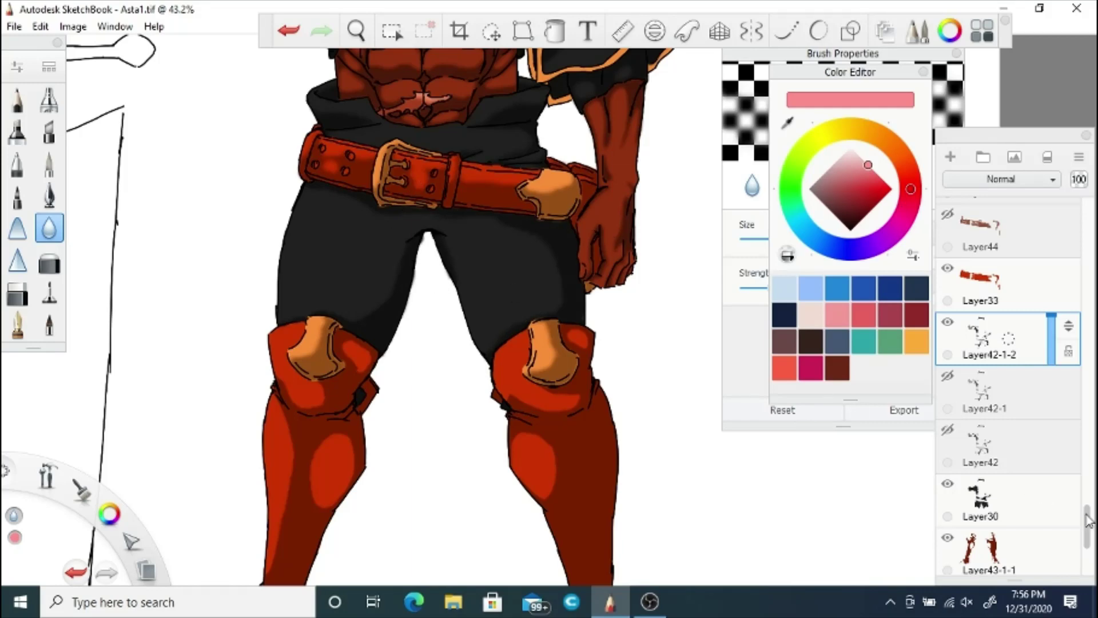
scroll(1088, 520, "down", 4)
left_click(1023, 407)
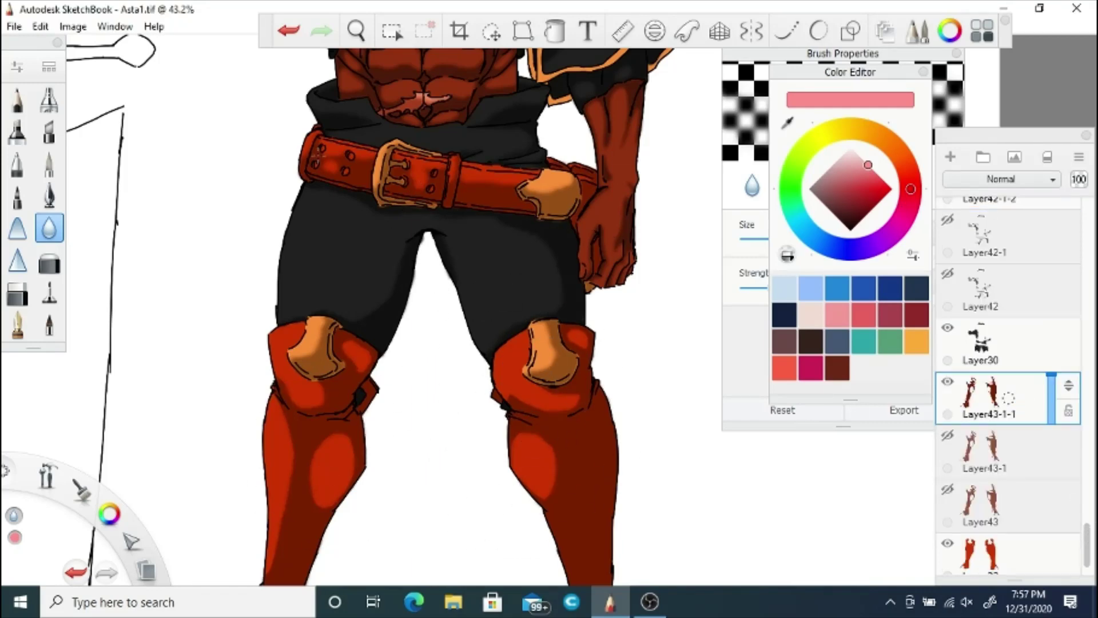
key("space")
left_click_drag(403, 484, 393, 238)
Step: Show the hidden first shading copies, including Layer39-1 for the skin and Layer41-1 for the eyes
key("space")
left_click_drag(345, 267, 425, 344)
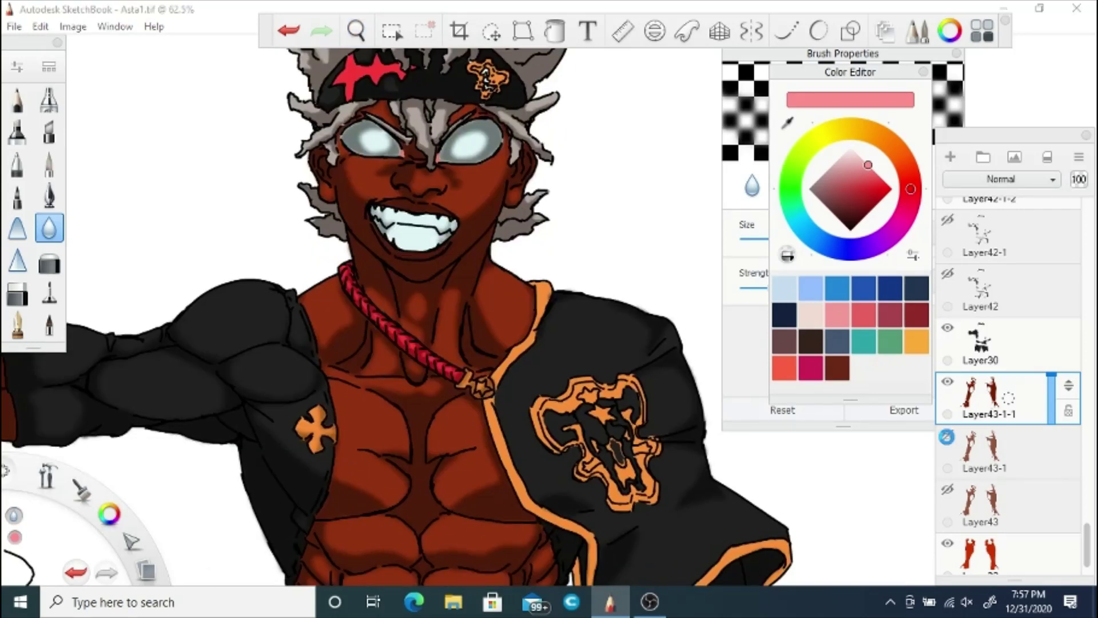
scroll(1078, 509, "up", 10)
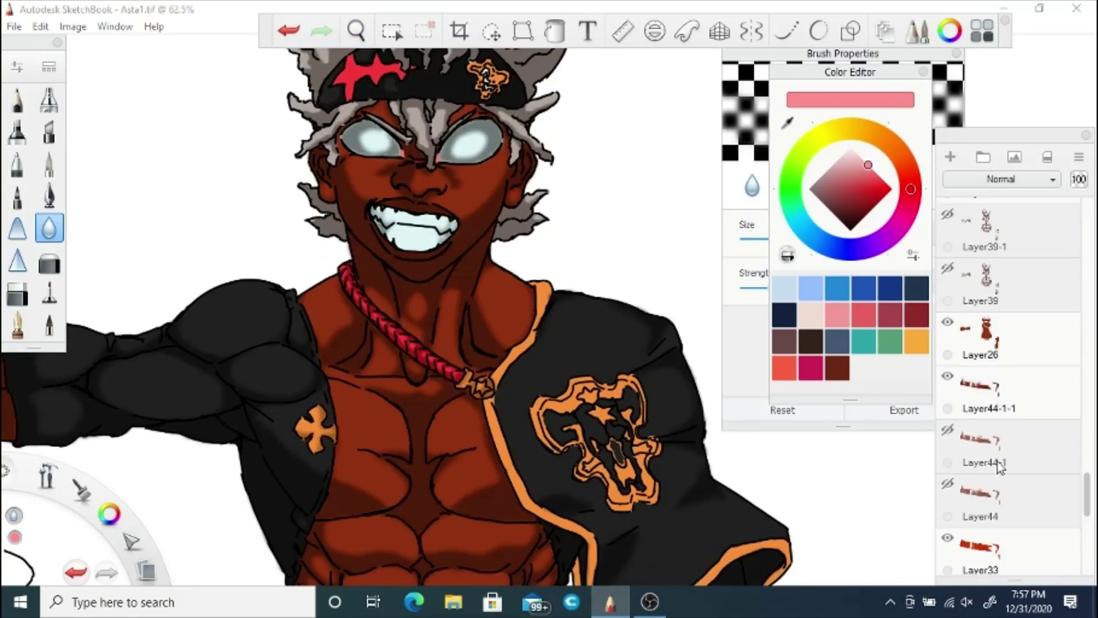
scroll(1073, 481, "up", 4)
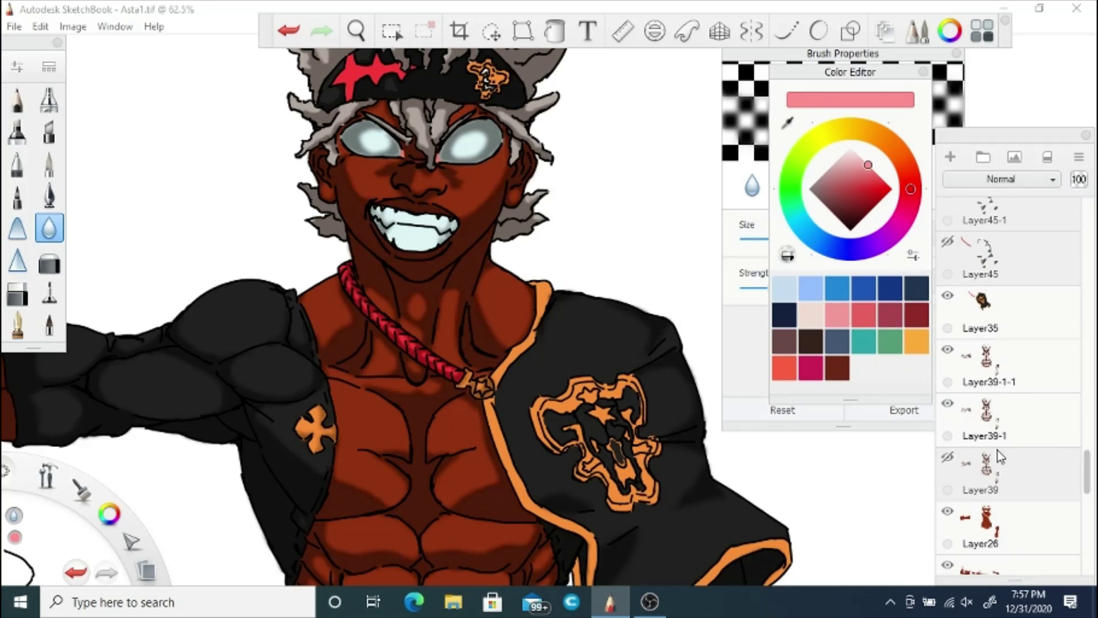
scroll(1086, 454, "up", 5)
scroll(961, 457, "up", 5)
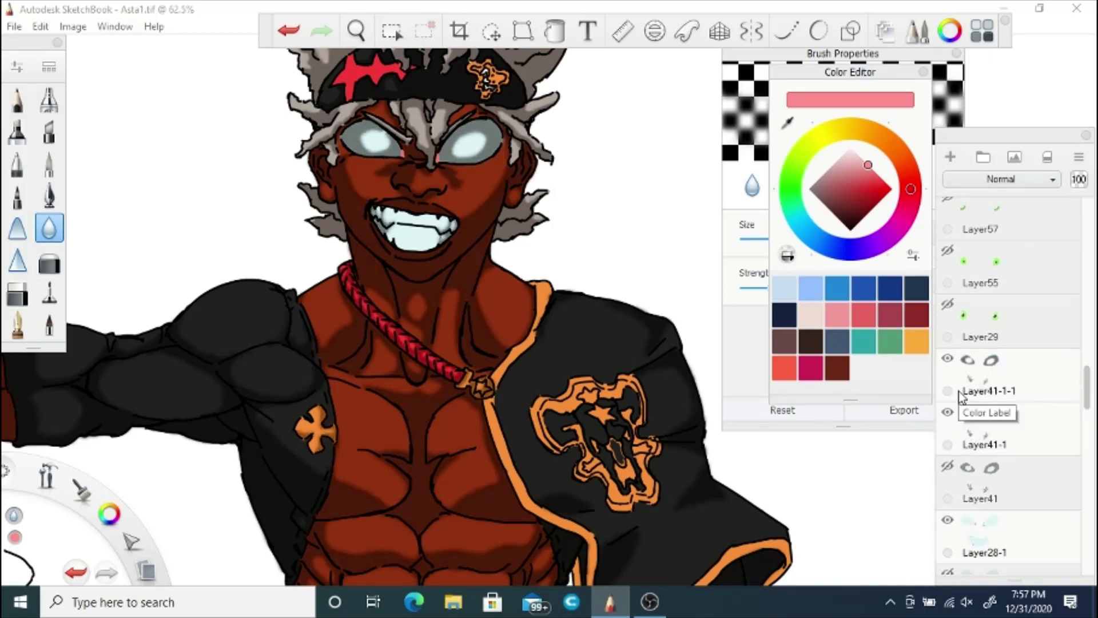
Step: Switch from the Blur brush to the inking pen and save the drawing
left_click(49, 196)
left_click(13, 27)
left_click(36, 115)
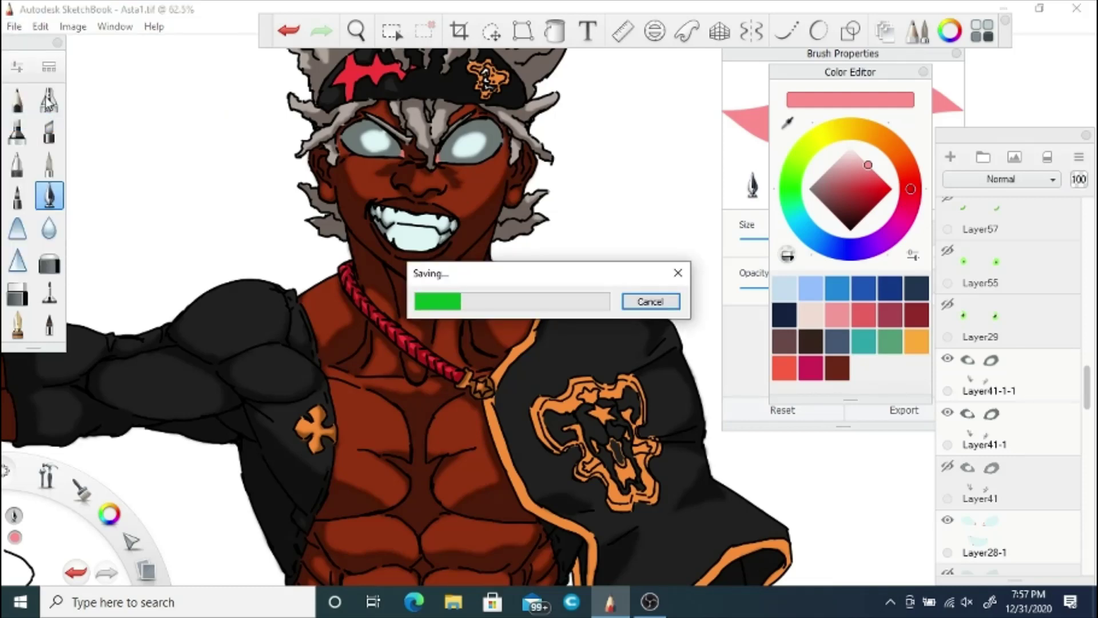
Step: Select the hair shading layer Layer47-1-1 and show the copy beneath it, Layer47-1
mouse_move(1088, 395)
left_mouse_down()
mouse_move(1089, 504)
mouse_move(1090, 326)
left_mouse_up()
scroll(1066, 336, "up", 3)
left_click(999, 415)
left_click(49, 228)
key("space")
left_click_drag(345, 195, 361, 335)
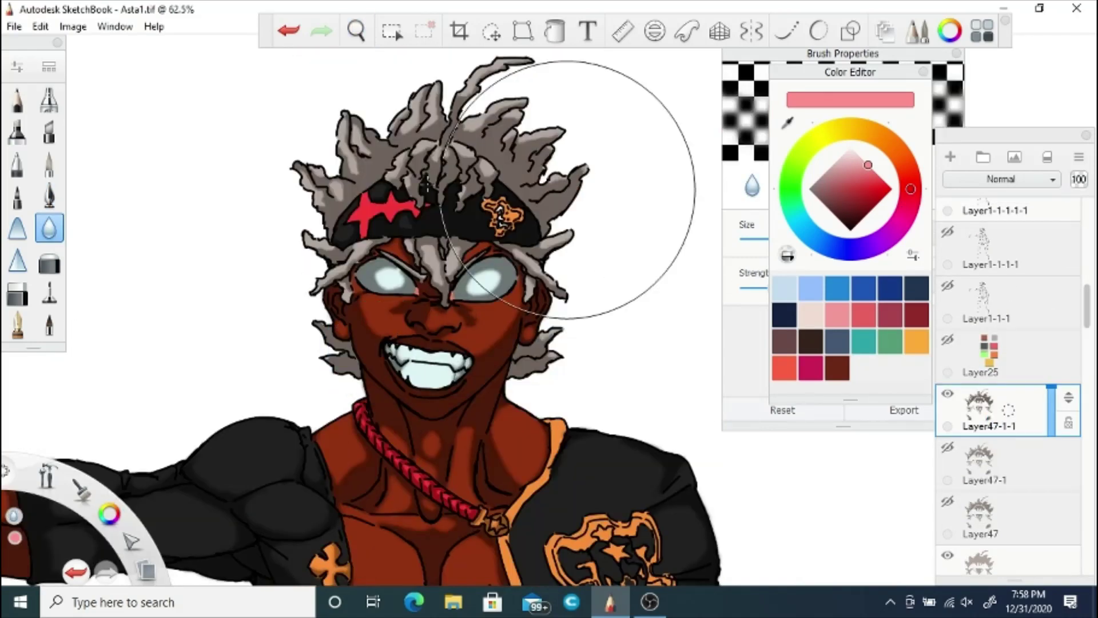
left_click(948, 447)
left_click(49, 196)
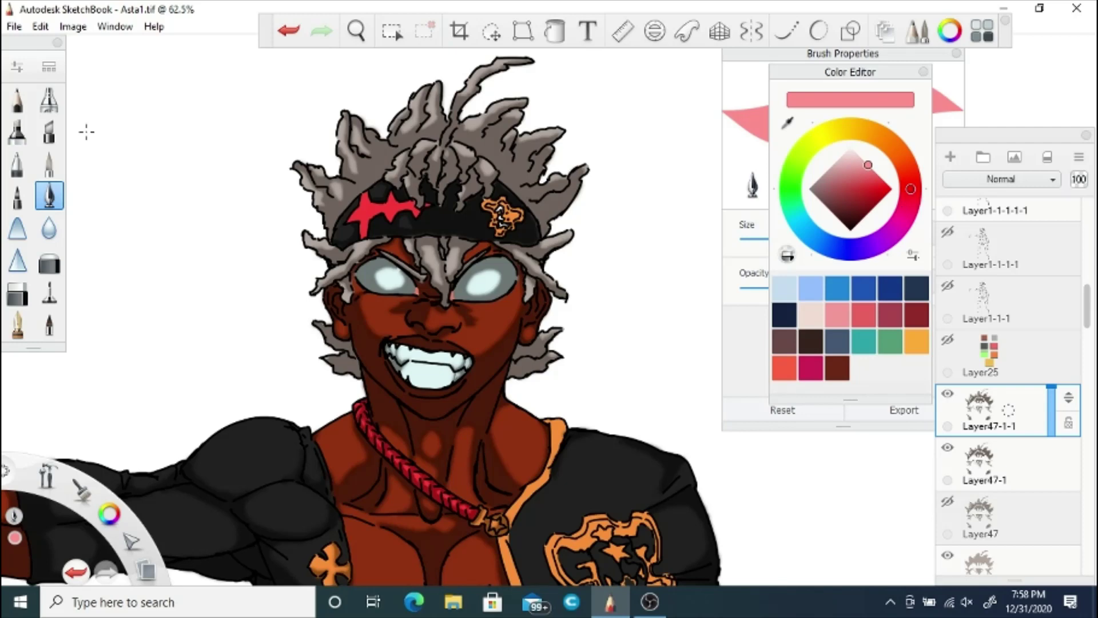
Step: Select the skin base color layer Layer26 and duplicate it
key("space")
left_click_drag(379, 258, 377, 375)
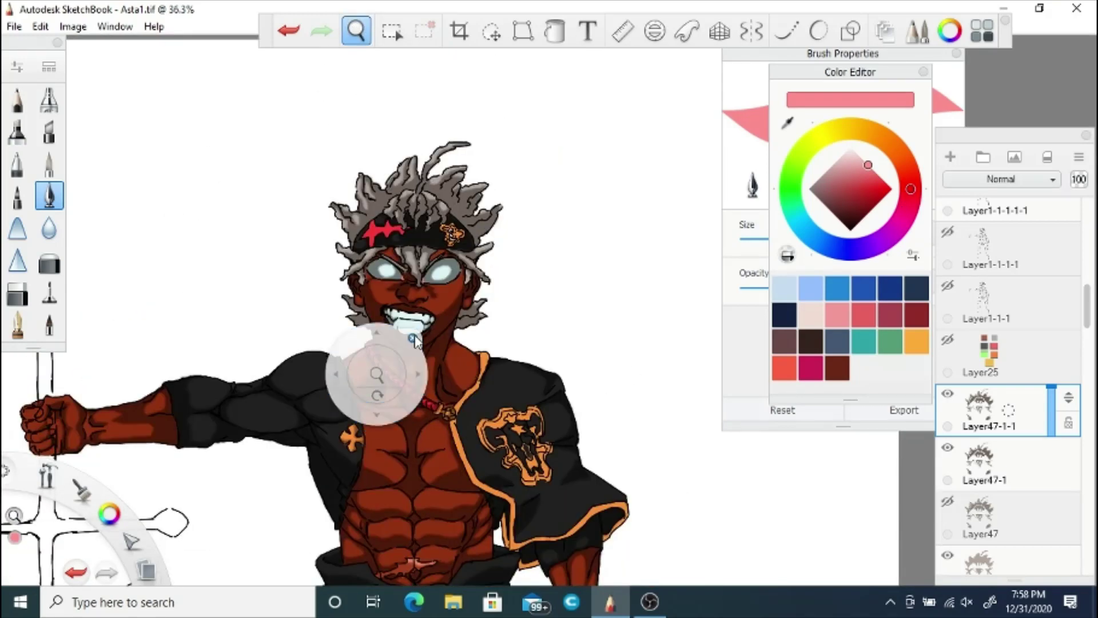
left_click_drag(1087, 327, 1079, 426)
scroll(1081, 458, "down", 5)
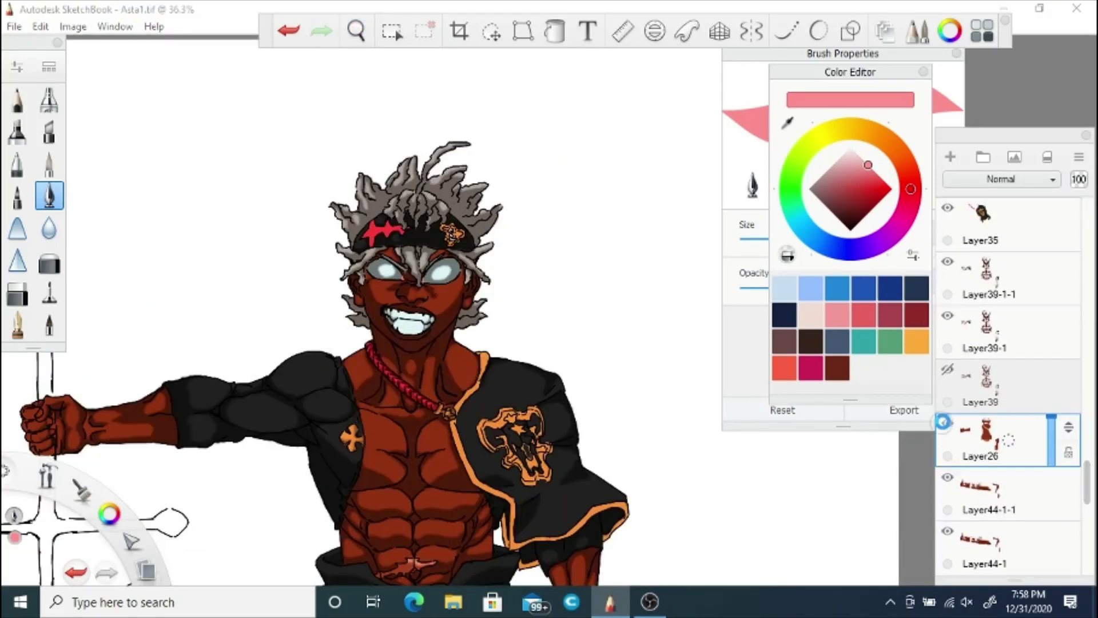
left_click(943, 422)
left_click(945, 423)
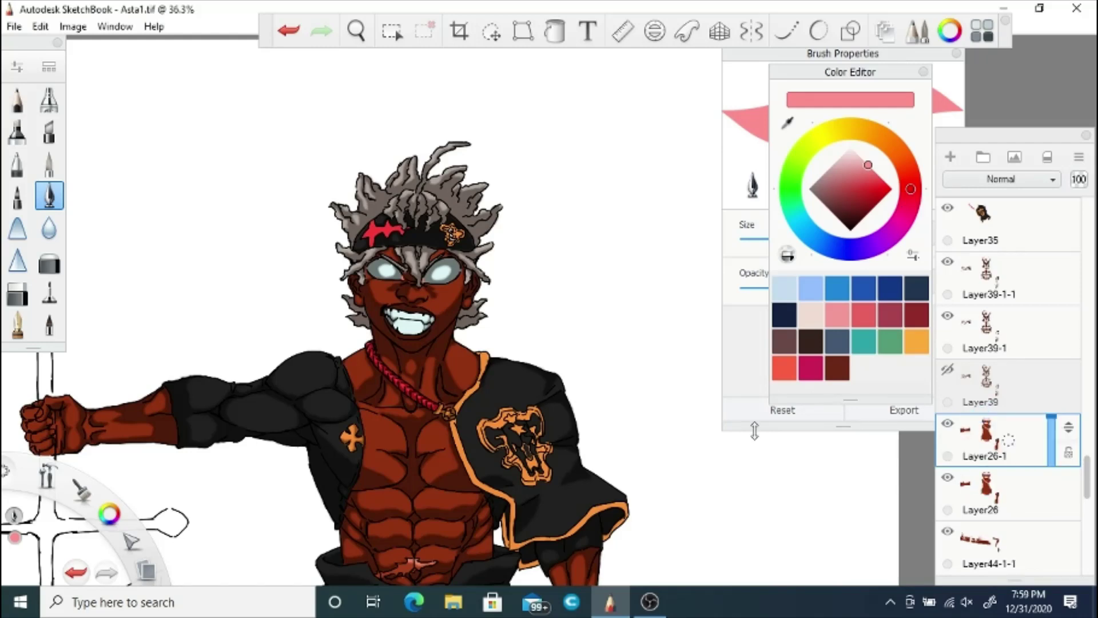
Step: Try the Multiply blend mode on Layer26-1 and on Layer26, undoing each change
left_click(967, 181)
left_click(984, 218)
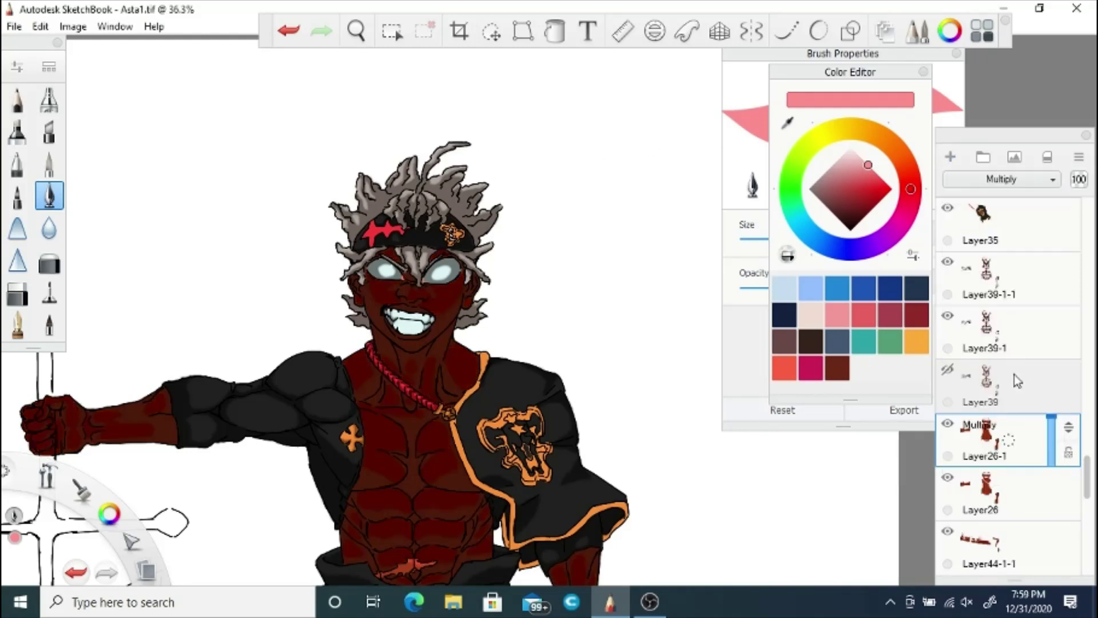
left_click(289, 32)
left_click(990, 492)
left_click(978, 181)
left_click(967, 217)
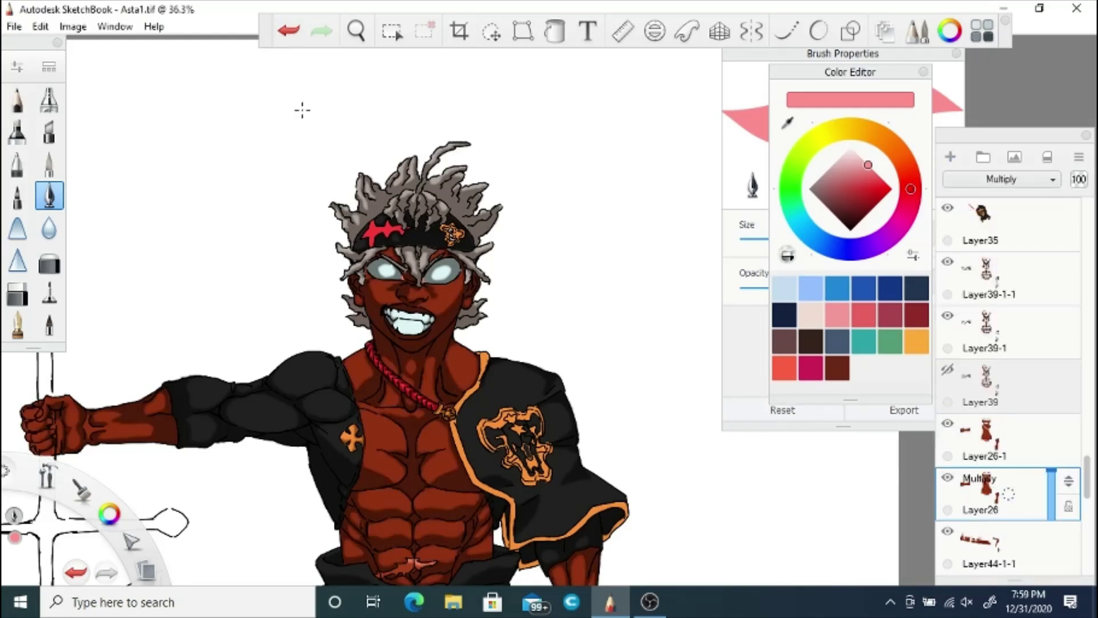
left_click(289, 32)
left_click(998, 180)
left_click(987, 182)
Step: Try the Darken, Color Burn, Linear Burn and Lighten blend modes on Layer26-1
left_click(990, 439)
left_click(978, 181)
left_click(976, 204)
left_click(974, 183)
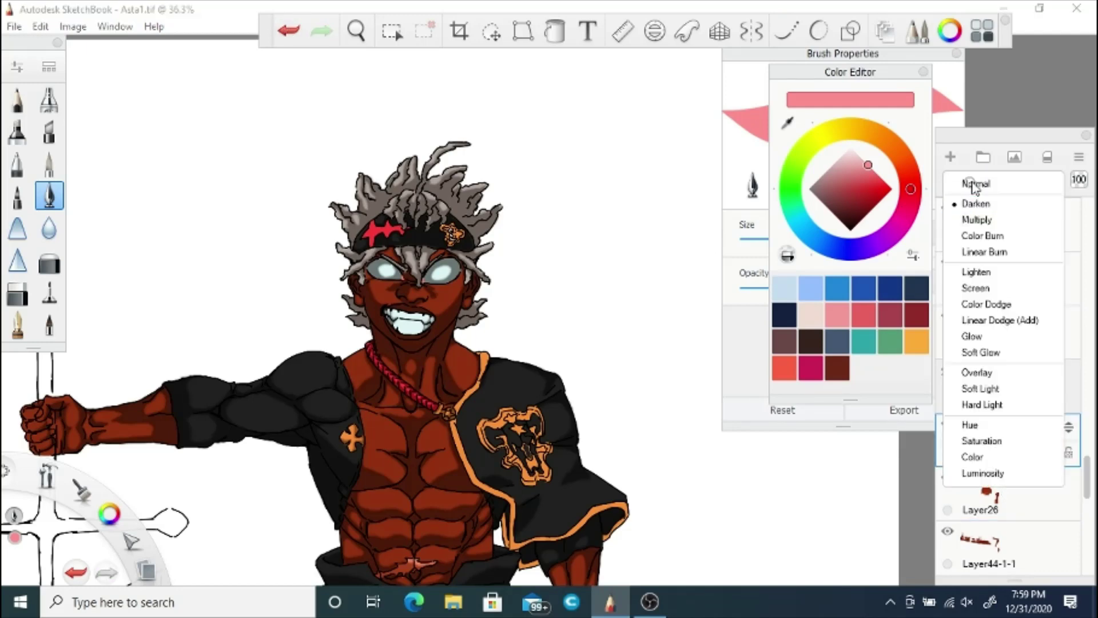
left_click(983, 235)
left_click(973, 179)
left_click(984, 252)
left_click(973, 179)
left_click(979, 272)
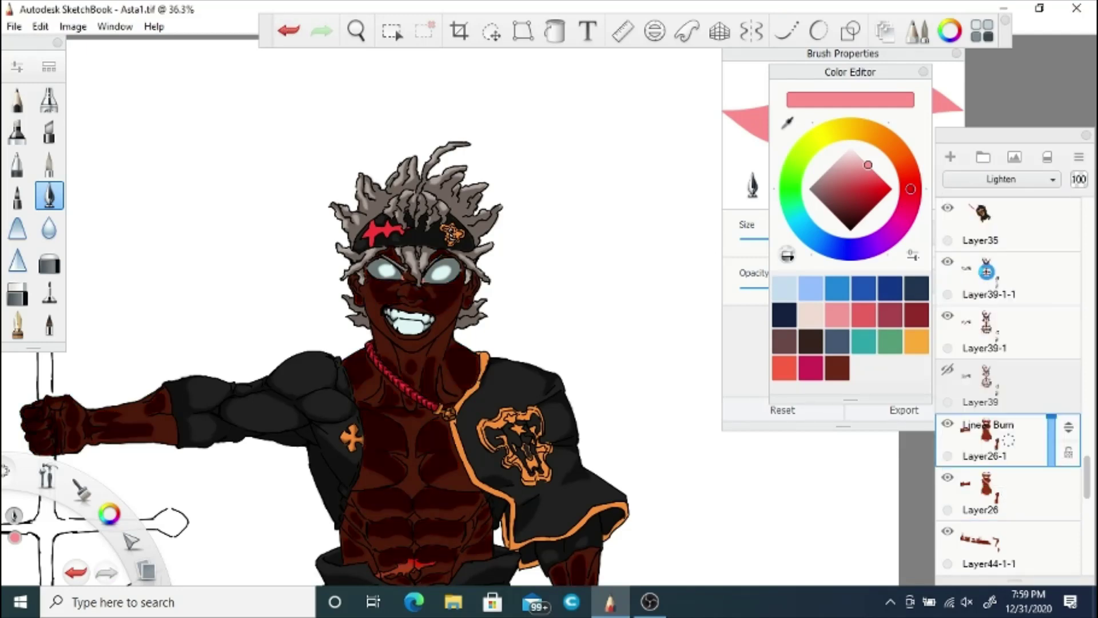
Step: Return Layer26-1 to Normal and try the Screen blend mode on it
left_click(973, 179)
left_click(974, 183)
left_click(973, 180)
left_click(975, 291)
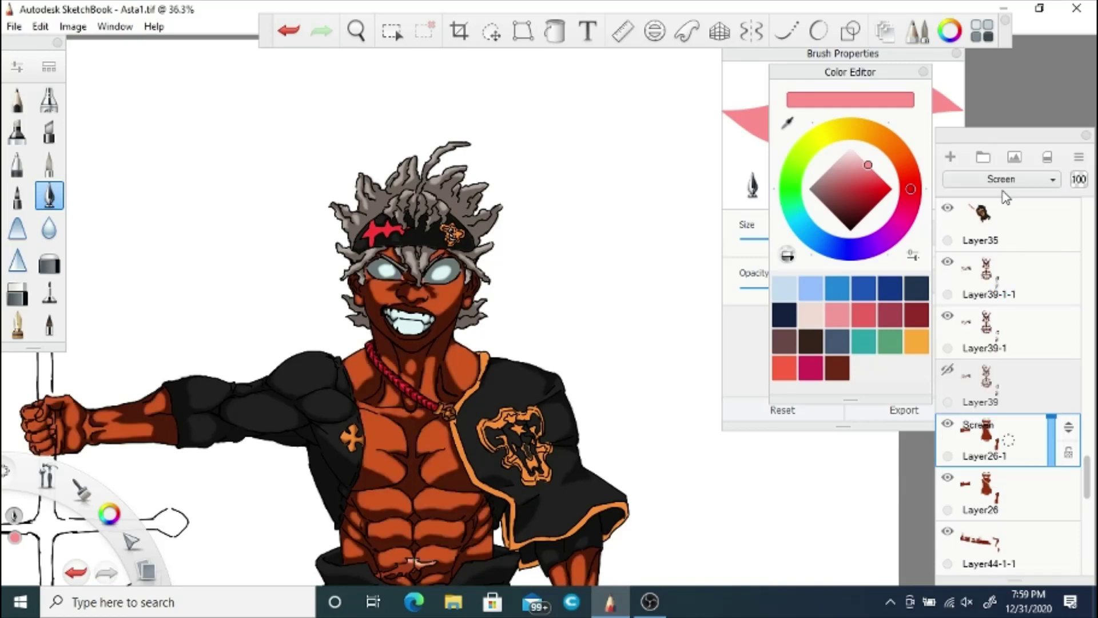
Step: Toggle the visibility of Layer26-1 and Layer26 to compare the skin tones, leaving both layers shown
left_click(949, 424)
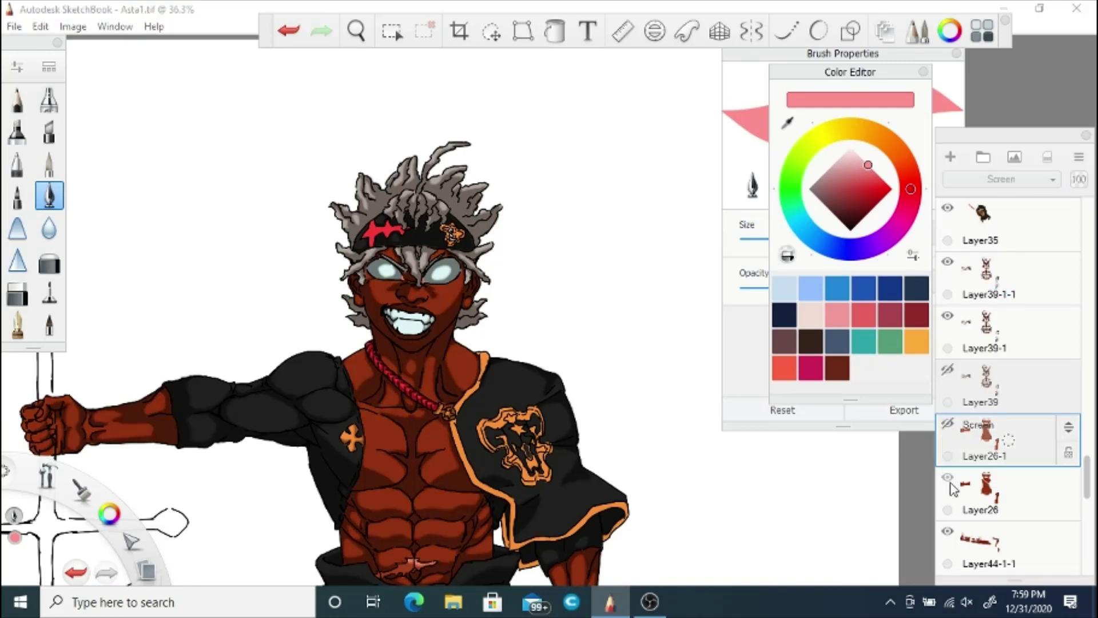
left_click(950, 479)
left_click(951, 426)
left_click(951, 425)
left_click(950, 478)
left_click(951, 425)
Step: Try the Darken and Multiply blend modes on the base skin layer Layer26 and undo them
left_click(985, 493)
left_click(975, 179)
left_click(966, 202)
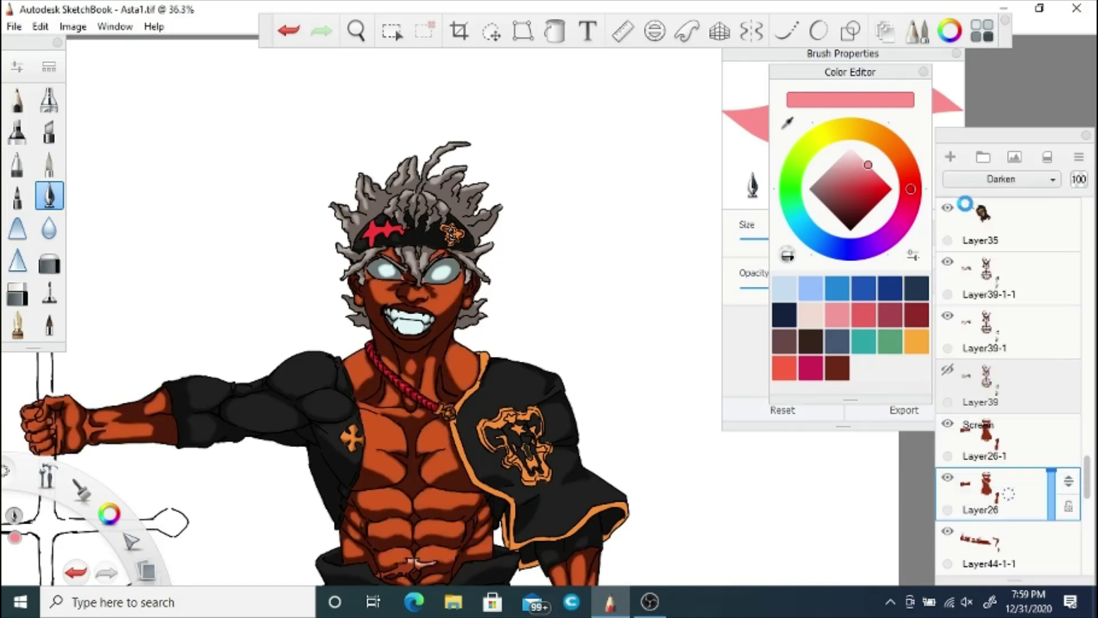
left_click(976, 179)
left_click(978, 222)
left_click(299, 32)
left_click(299, 32)
Step: Try the Color Dodge, Linear Dodge (Add), Soft Glow and Glow blend modes on Layer26-1
left_click(985, 440)
left_click(987, 184)
left_click(988, 303)
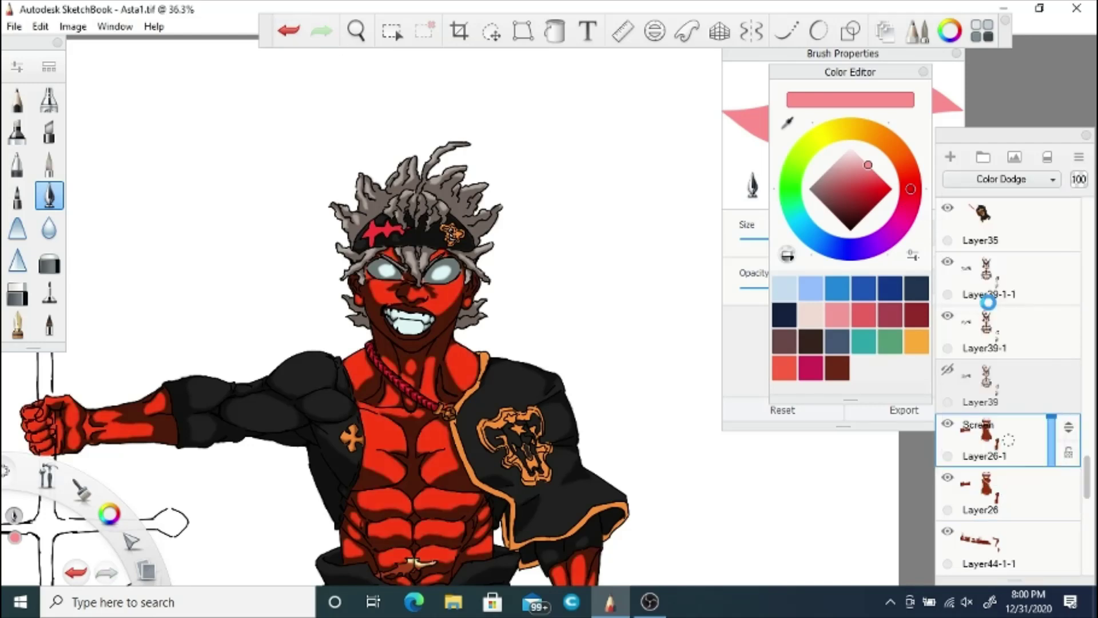
left_click(992, 181)
left_click(998, 318)
left_click(993, 181)
left_click(989, 350)
left_click(984, 179)
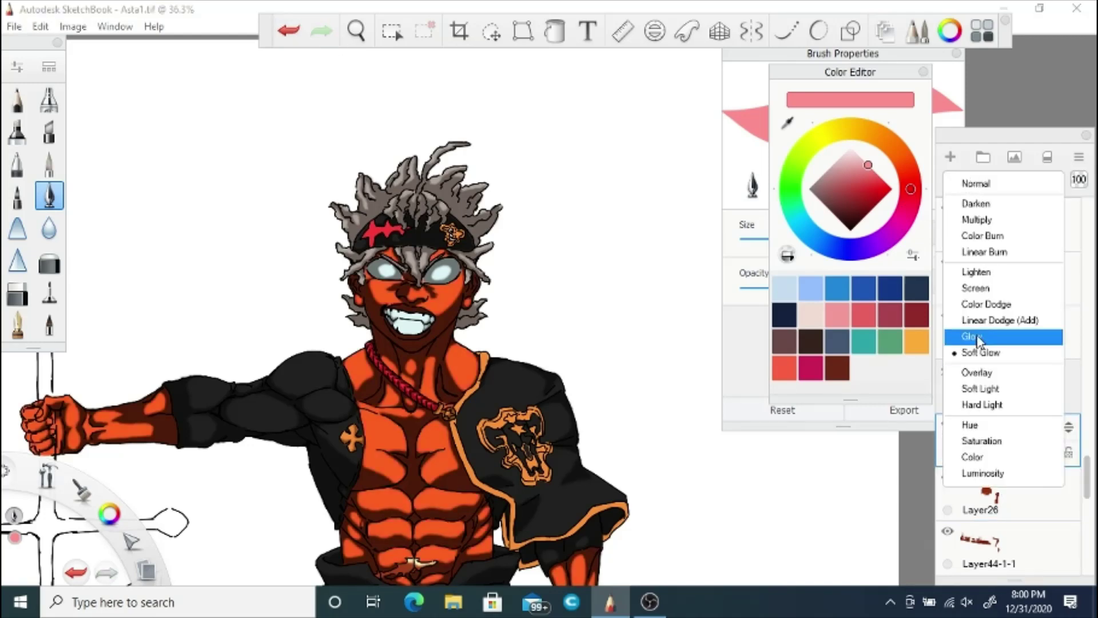
left_click(973, 337)
left_click(984, 179)
left_click(993, 390)
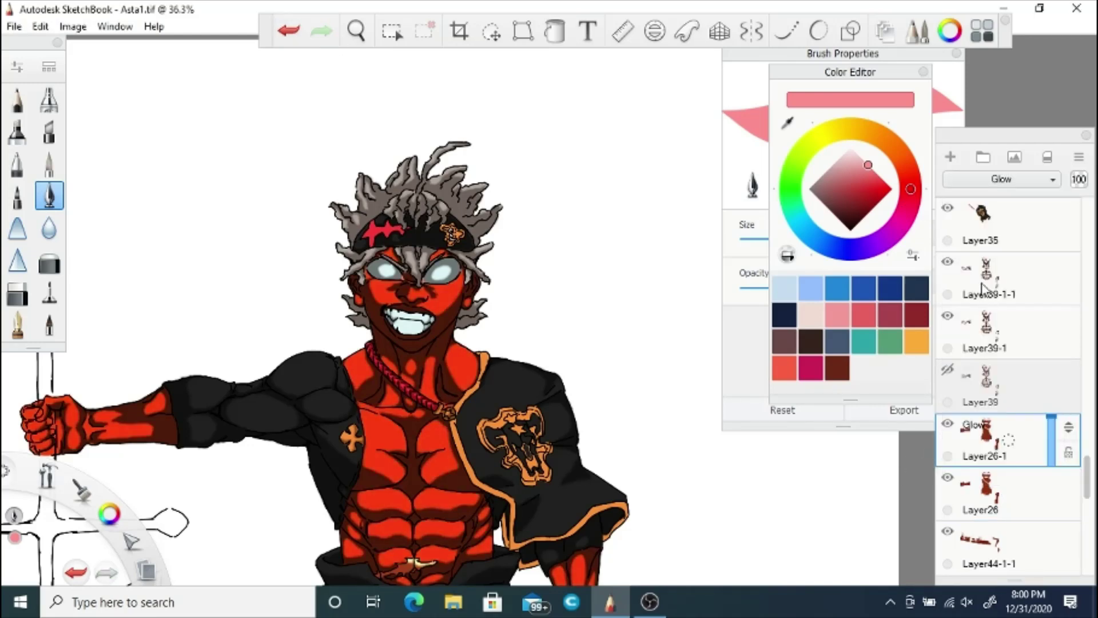
Step: Try Overlay and Soft Light on Layer26-1 and set its blend mode to Hard Light
left_click(988, 180)
left_click(973, 373)
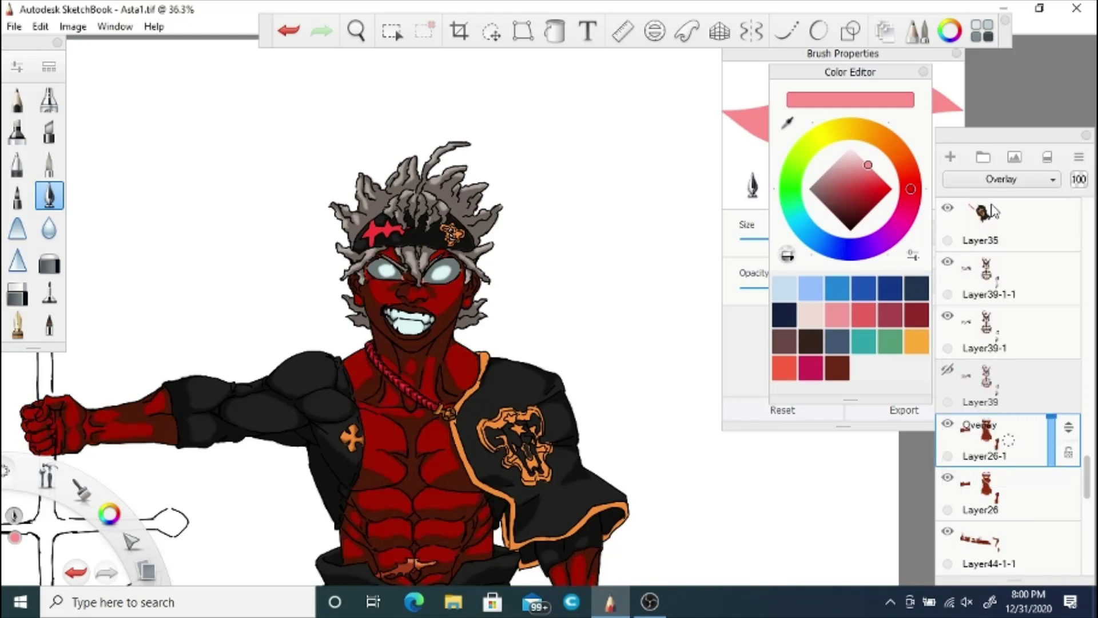
left_click(984, 179)
left_click(972, 395)
left_click(984, 179)
left_click(971, 408)
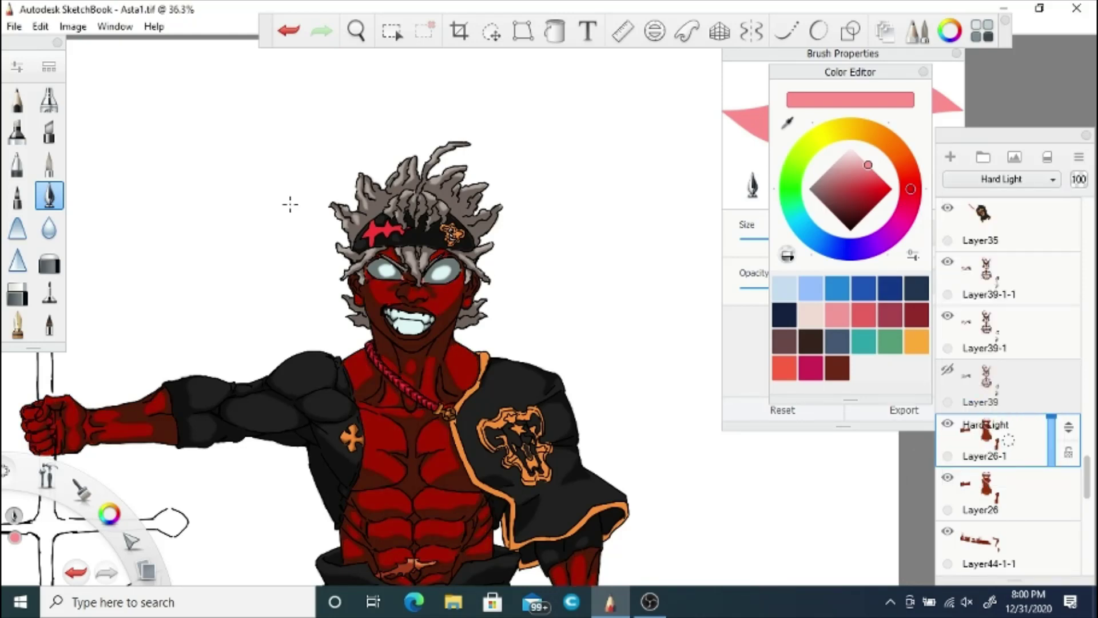
Step: Select the skin shading layer Layer39-1-1 and try the Multiply and Color Burn blend modes on it
left_click(357, 31)
left_click_drag(333, 543, 385, 269)
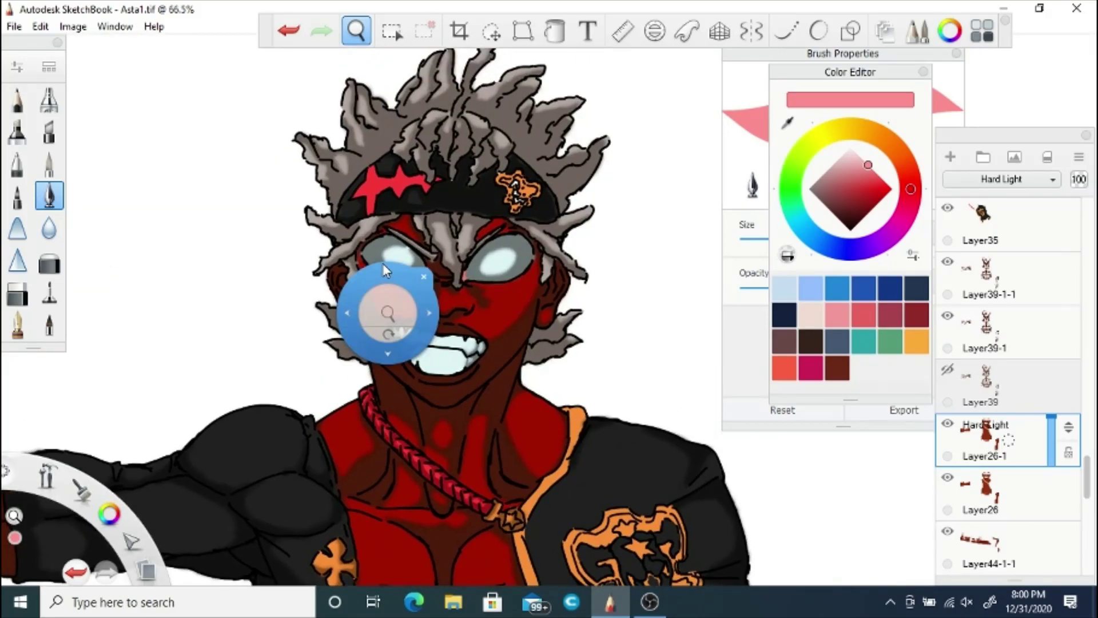
left_click_drag(381, 308, 352, 336)
left_click_drag(369, 304, 362, 270)
left_click(387, 272)
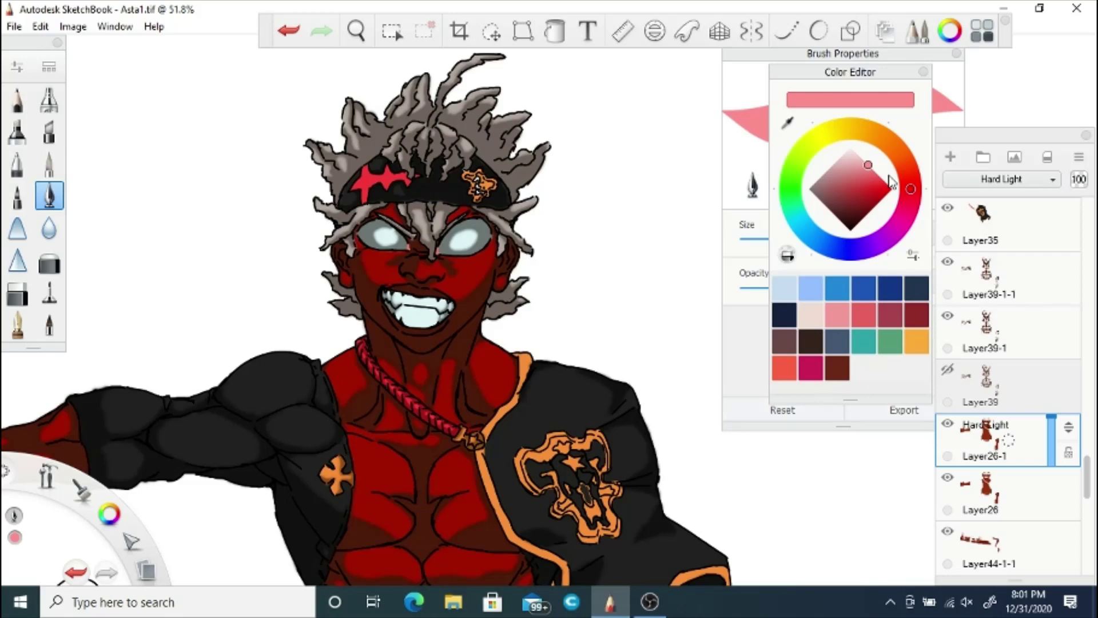
left_click(1015, 448)
left_click(1001, 179)
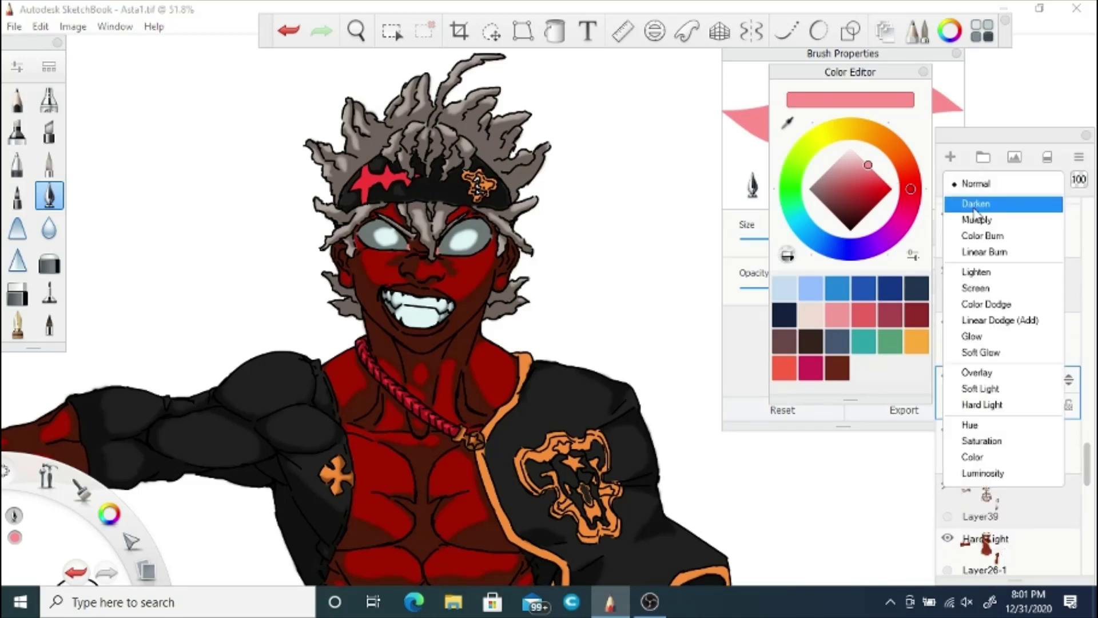
left_click(976, 220)
left_click(1001, 179)
left_click(983, 235)
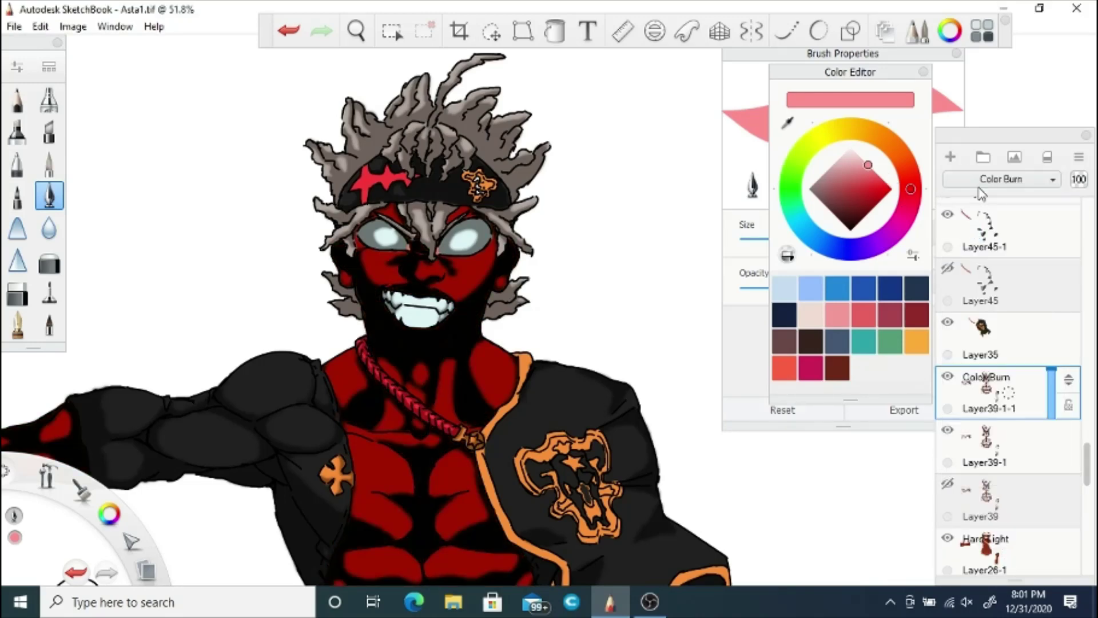
Step: Try the Lighten, Screen and Soft Glow blend modes on Layer39-1-1
left_click(969, 180)
left_click(977, 272)
left_click(972, 180)
left_click(975, 287)
left_click(973, 180)
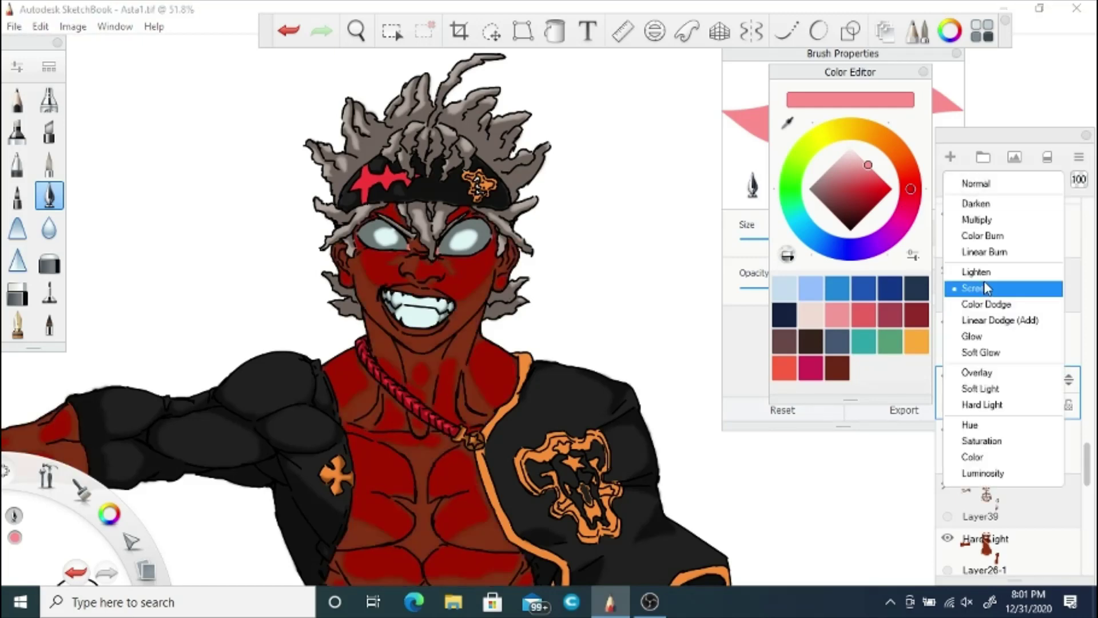
left_click(981, 353)
Step: Try Overlay on Layer39-1-1 and set its blend mode to Hard Light
left_click(1001, 179)
left_click(978, 373)
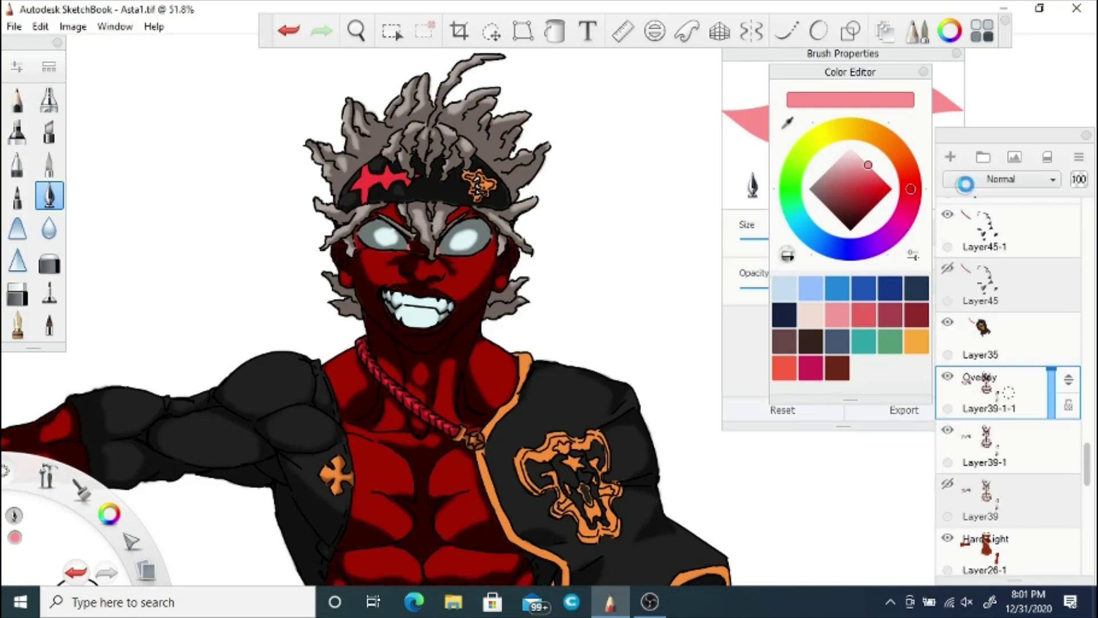
left_click(972, 179)
left_click(978, 402)
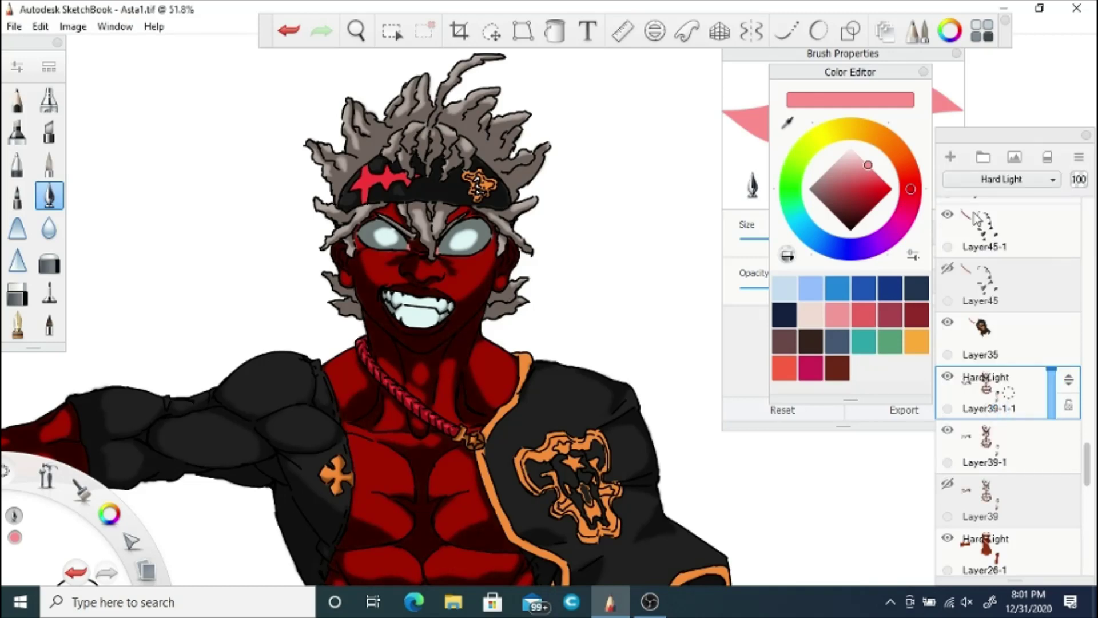
Step: Try other blend modes such as Multiply on the skin shading copy Layer39-1 and set it to Soft Light
left_click(1001, 179)
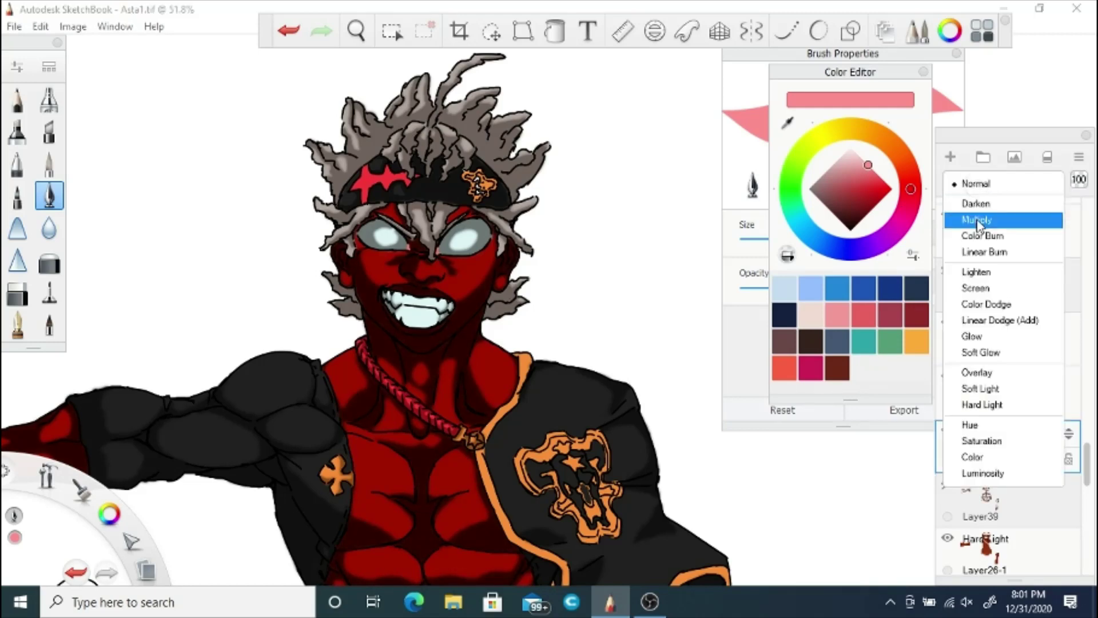
left_click(978, 220)
left_click(1001, 179)
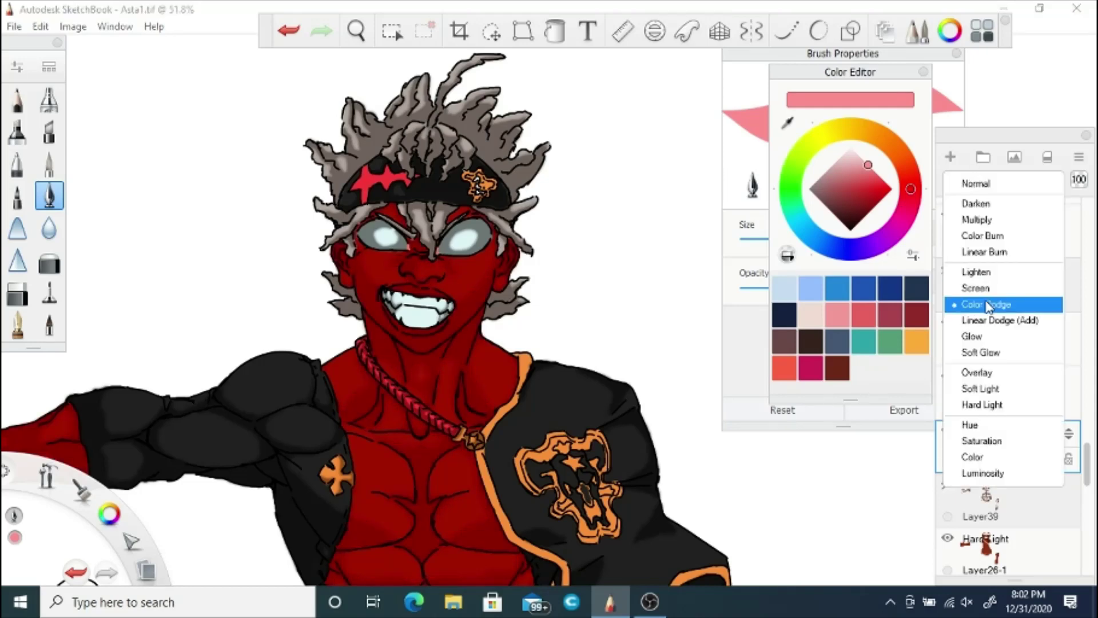
left_click(981, 389)
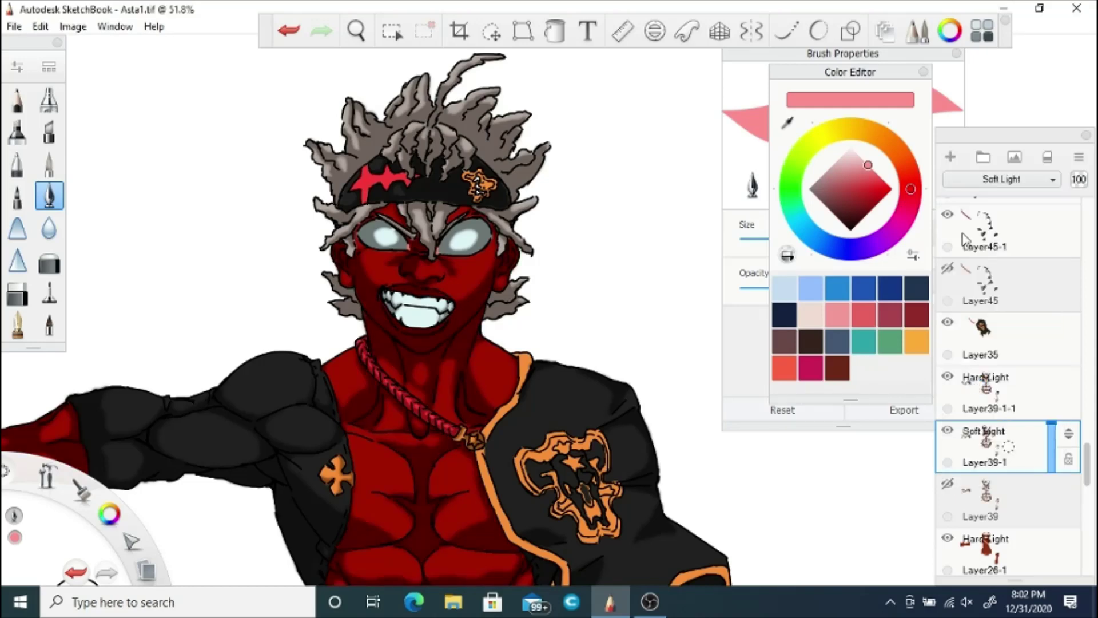
Step: Set the blend mode of Layer39-1 to Normal and toggle Layer26-1's visibility to compare the skin with and without it
left_click(1001, 179)
left_click(967, 184)
key("space")
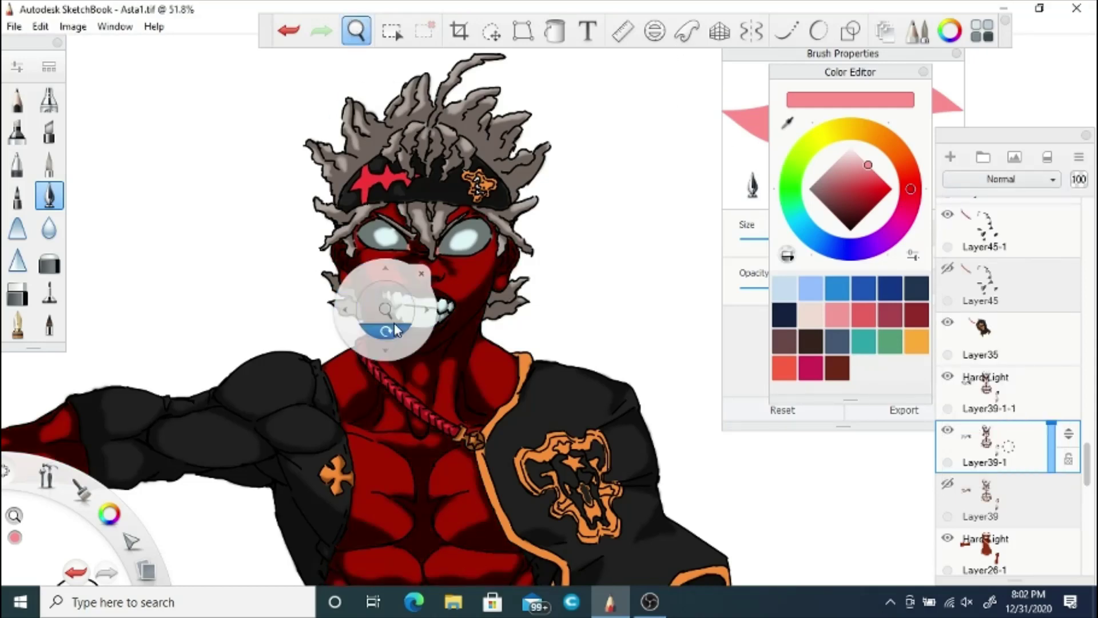
left_click_drag(392, 327, 379, 360)
left_click_drag(389, 310, 391, 382)
left_click_drag(1087, 460, 1089, 479)
scroll(1090, 483, "down", 1)
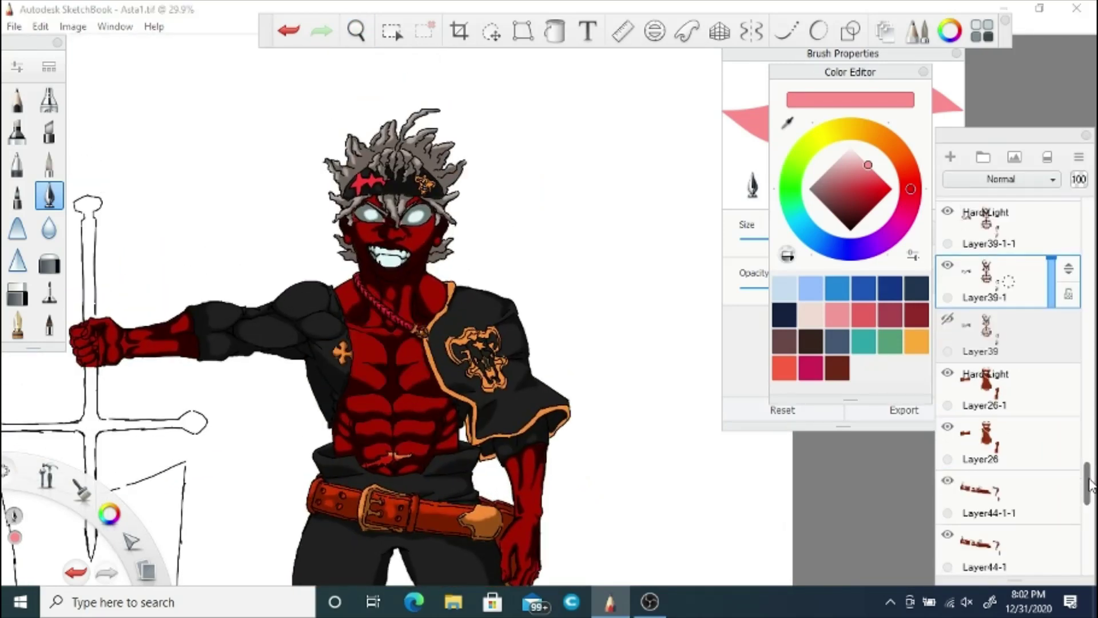
left_click(948, 375)
left_click(949, 374)
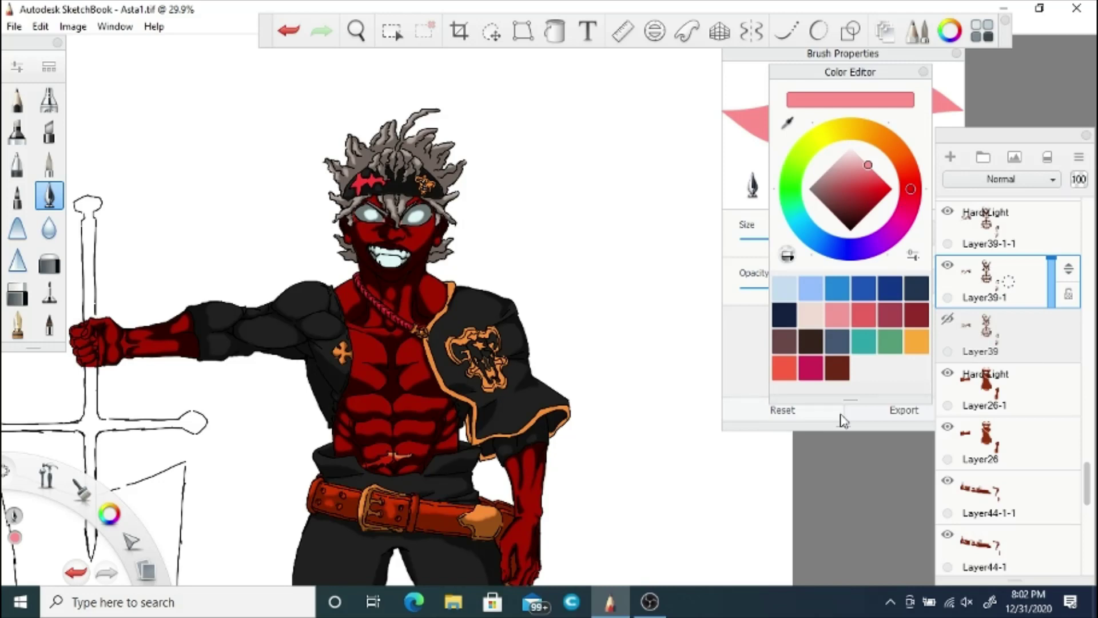
Step: Try the Darken and Multiply blend modes on the skin base copy Layer26-1 and undo them
left_click(994, 384)
left_click(1002, 180)
left_click(994, 204)
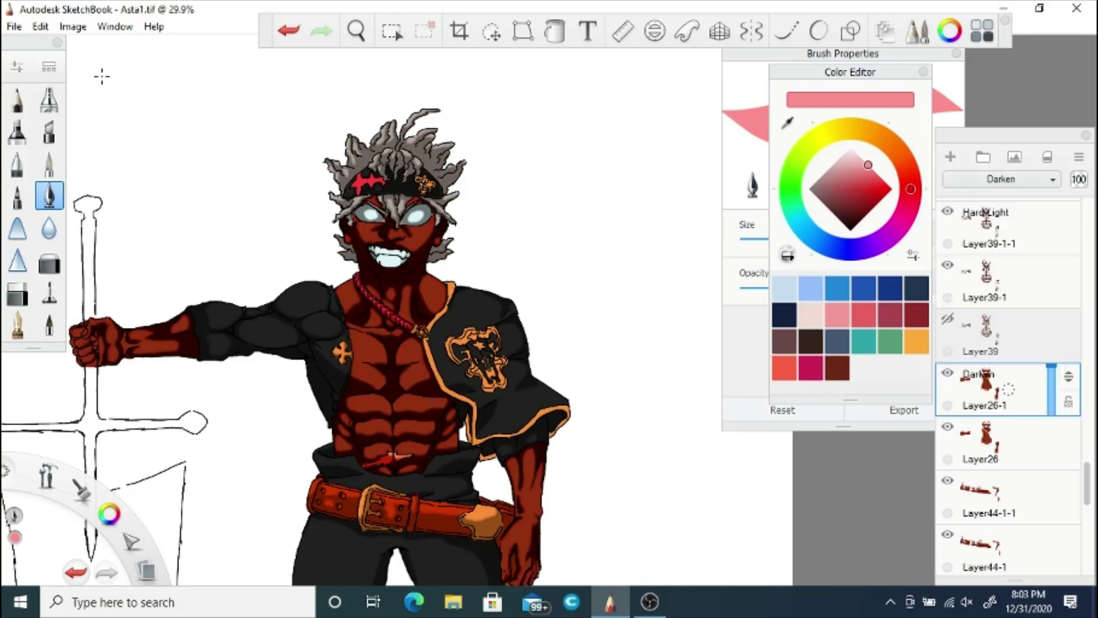
left_click(289, 31)
key("ctrl+y")
left_click(1001, 179)
left_click(981, 215)
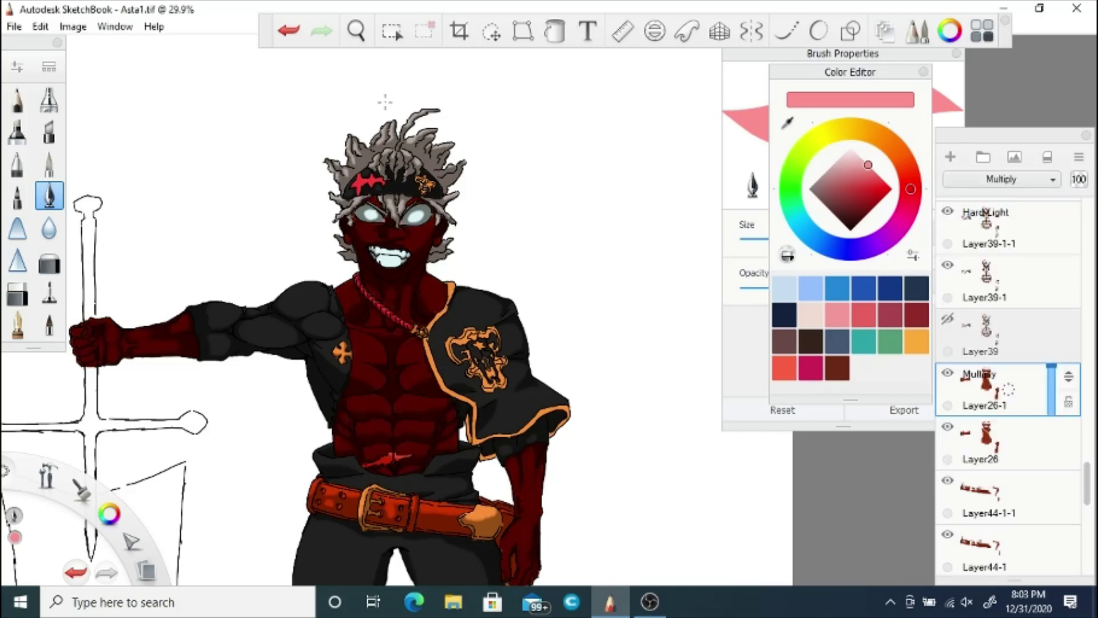
left_click(295, 37)
left_click(295, 36)
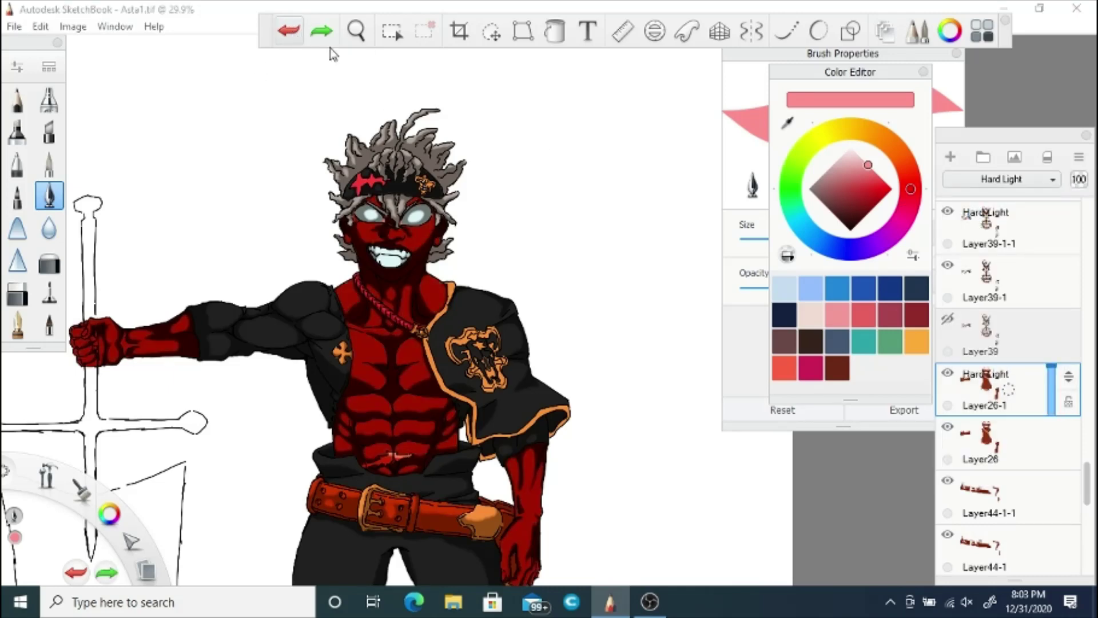
Step: Try light-based blend modes such as Glow and Soft Glow on Layer26-1
left_click(1001, 179)
left_click(1006, 396)
left_click(1001, 179)
left_click(973, 336)
left_click(1001, 180)
left_click(980, 351)
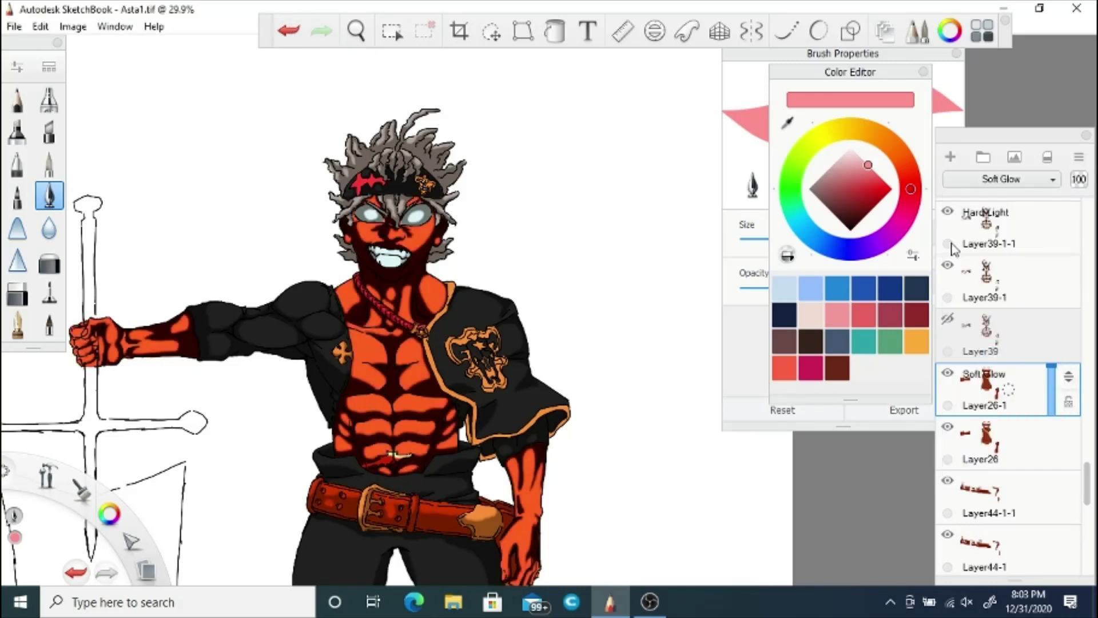
Step: Try Screen and Multiply on Layer26-1, compare with the layer hidden, and set its blend mode to Darken
left_click(1001, 179)
left_click(971, 286)
left_click(980, 180)
left_click(976, 205)
left_click(978, 180)
left_click(977, 219)
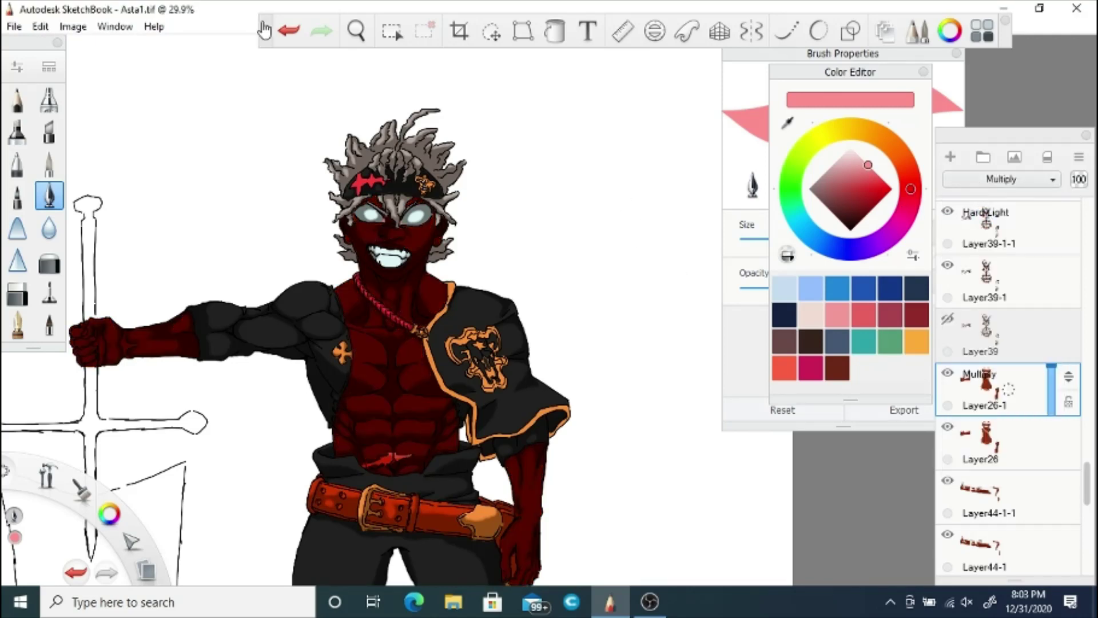
left_click(947, 373)
left_click(949, 375)
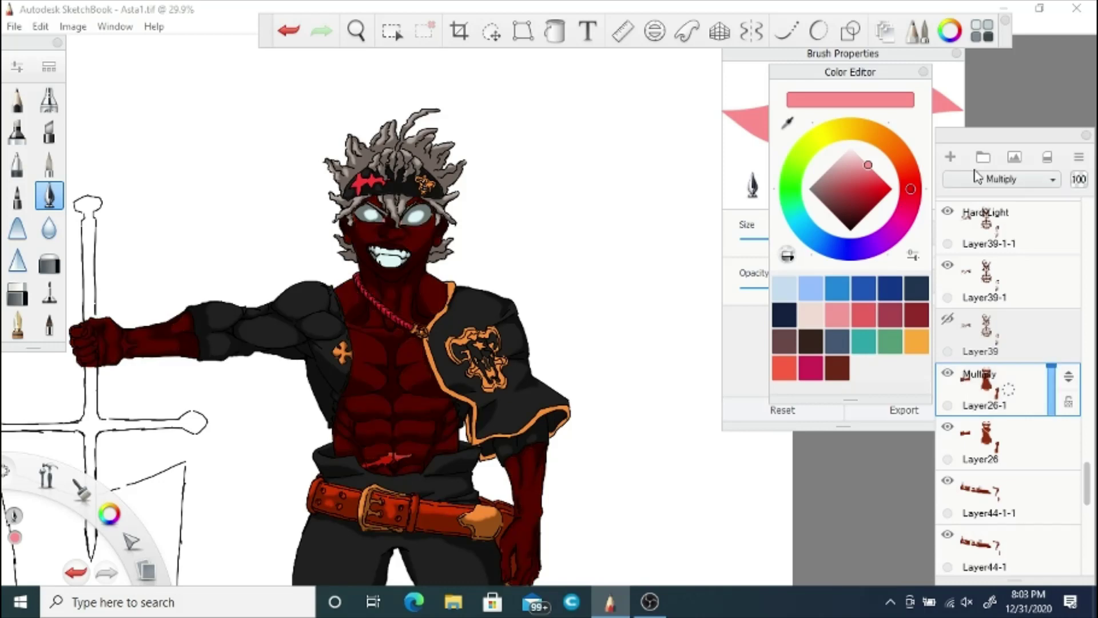
left_click(1001, 179)
left_click(972, 207)
Step: Try the Lighten and Soft Glow blend modes on the skin base Layer26 and return it to Normal
left_click(984, 440)
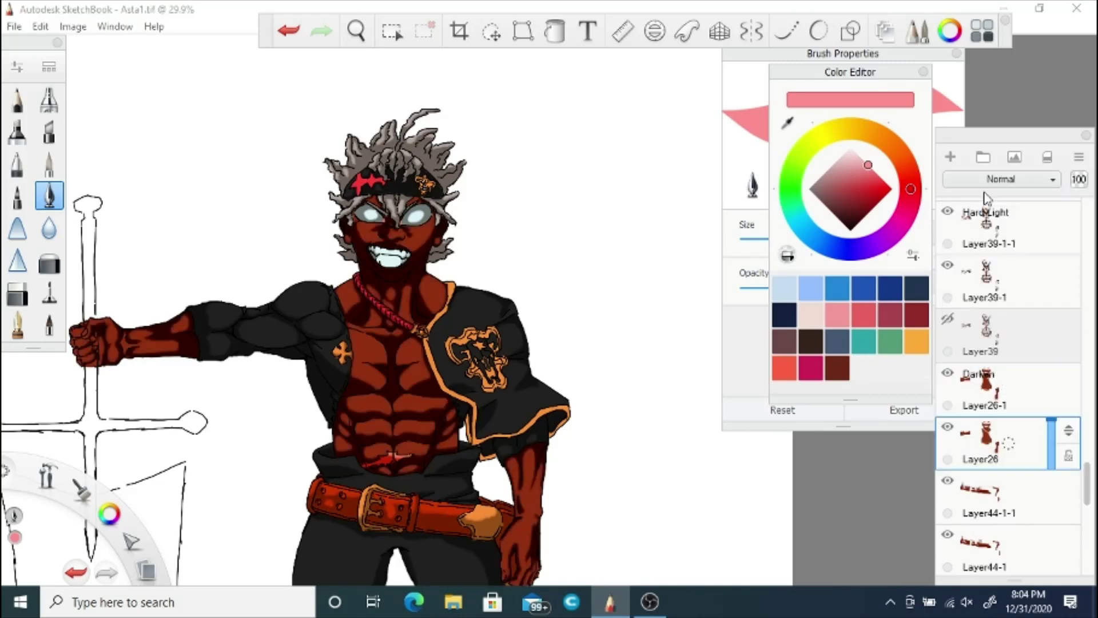
left_click(1002, 179)
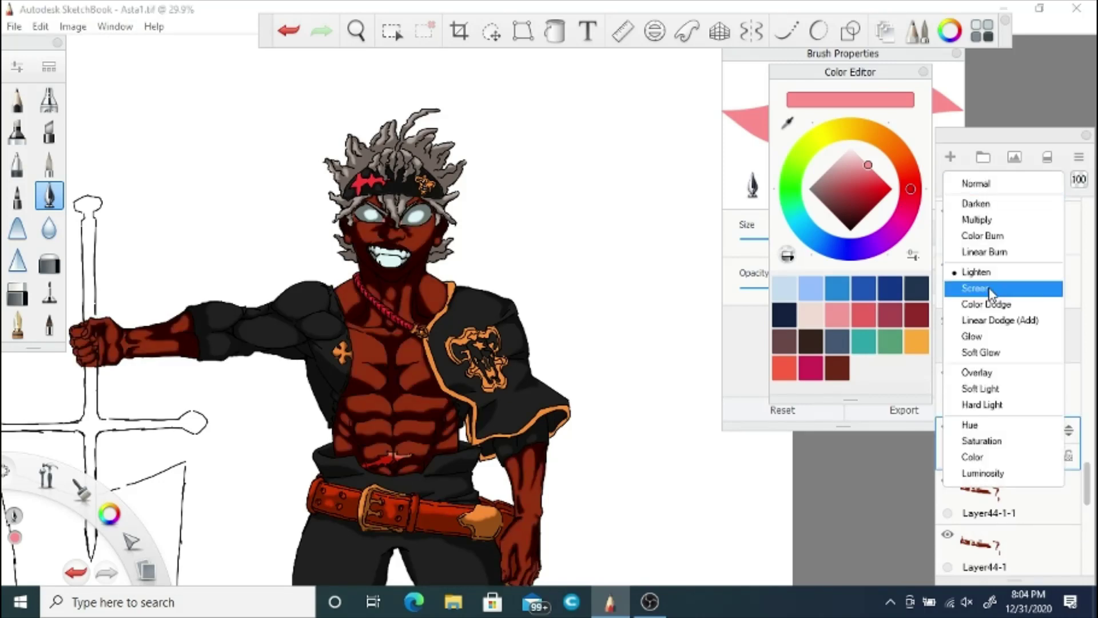
left_click(985, 334)
left_click(1001, 179)
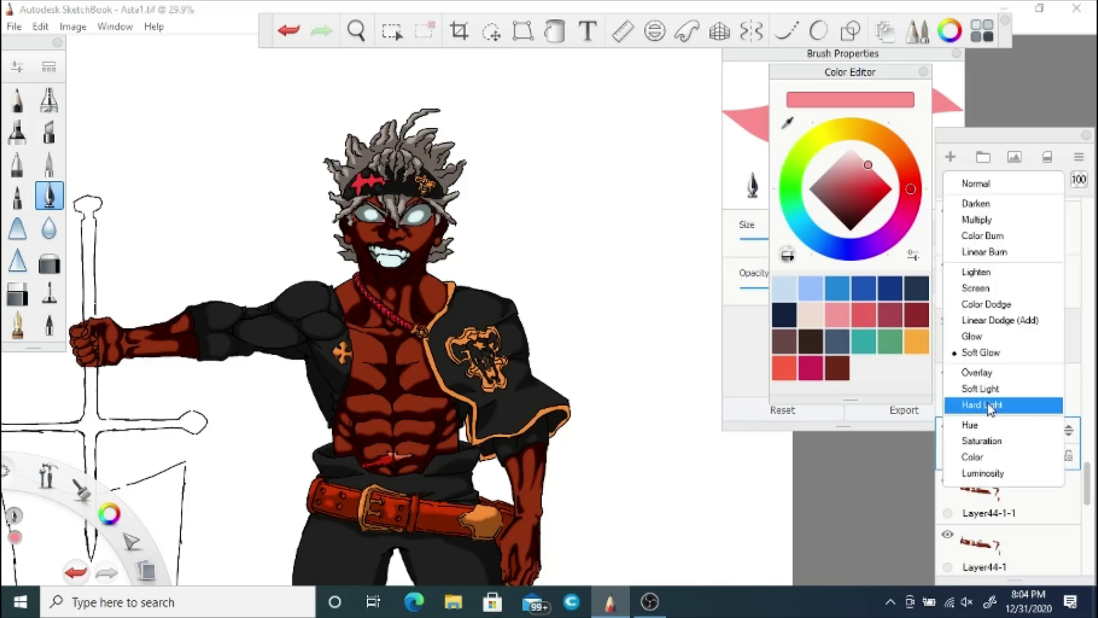
left_click(970, 191)
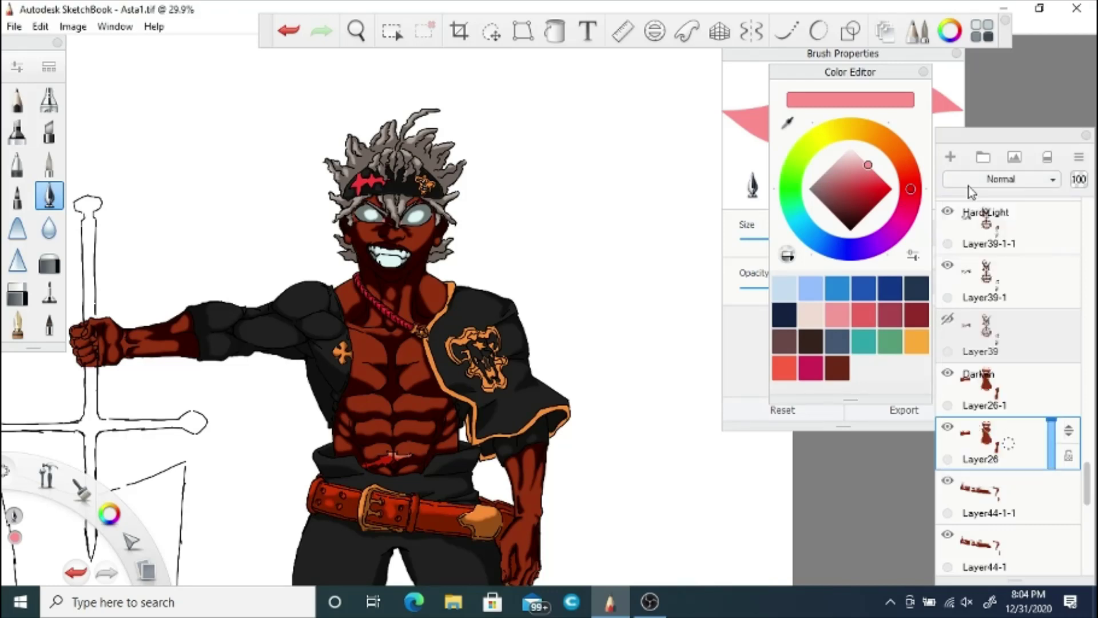
Step: Refill the skin on Layer26-1 in Normal mode with a brighter red-orange derived from the sampled skin color
left_click(1008, 393)
left_click(434, 295)
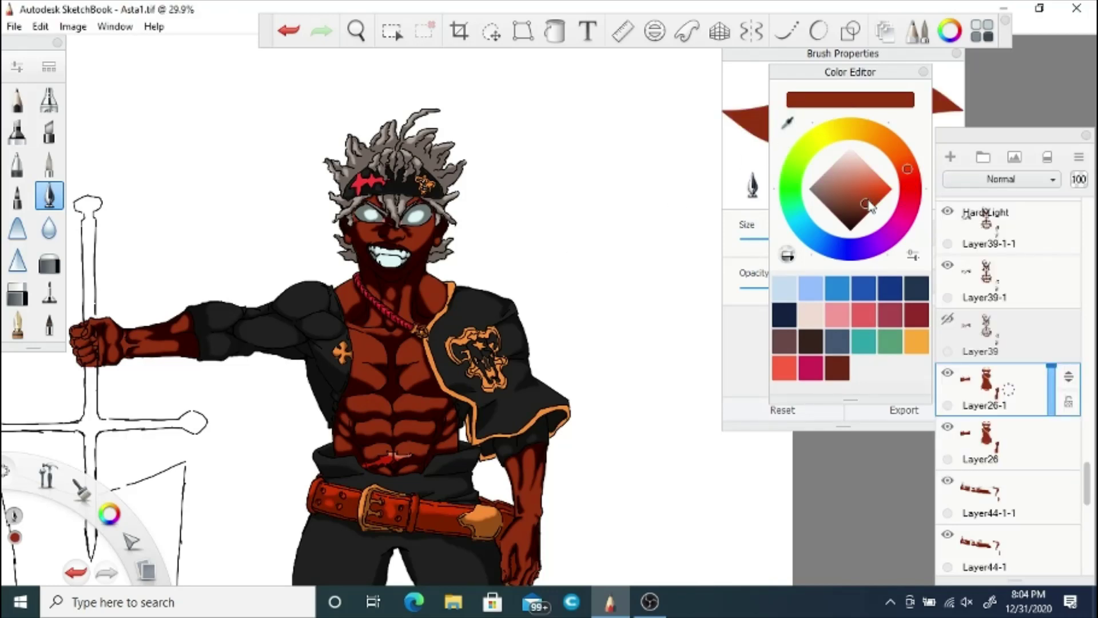
left_click_drag(869, 204, 871, 193)
left_click(555, 30)
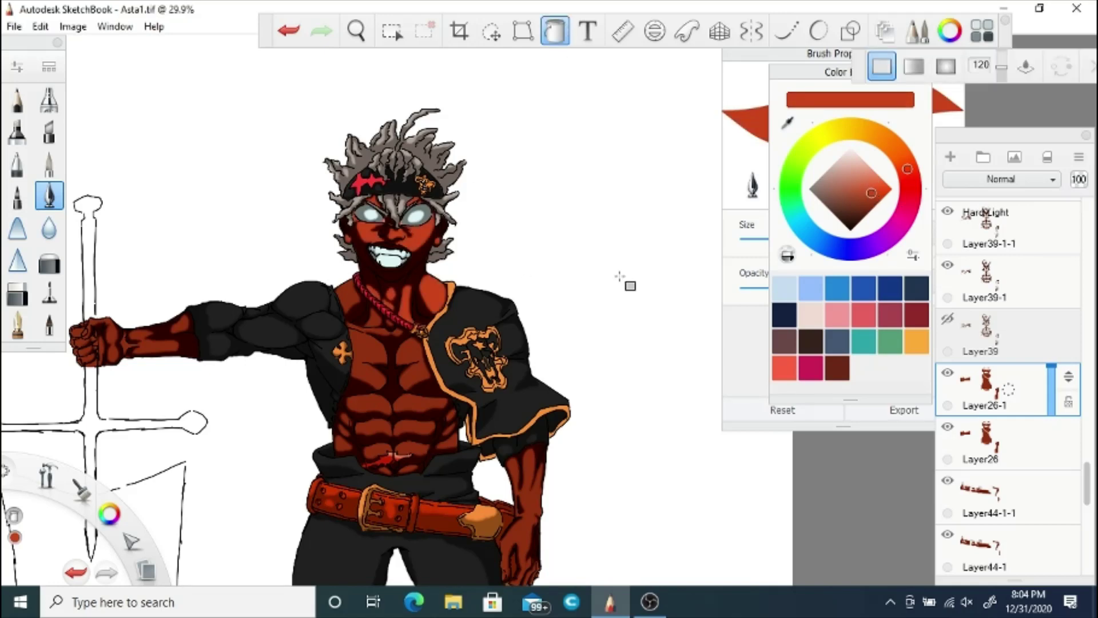
left_click(362, 351)
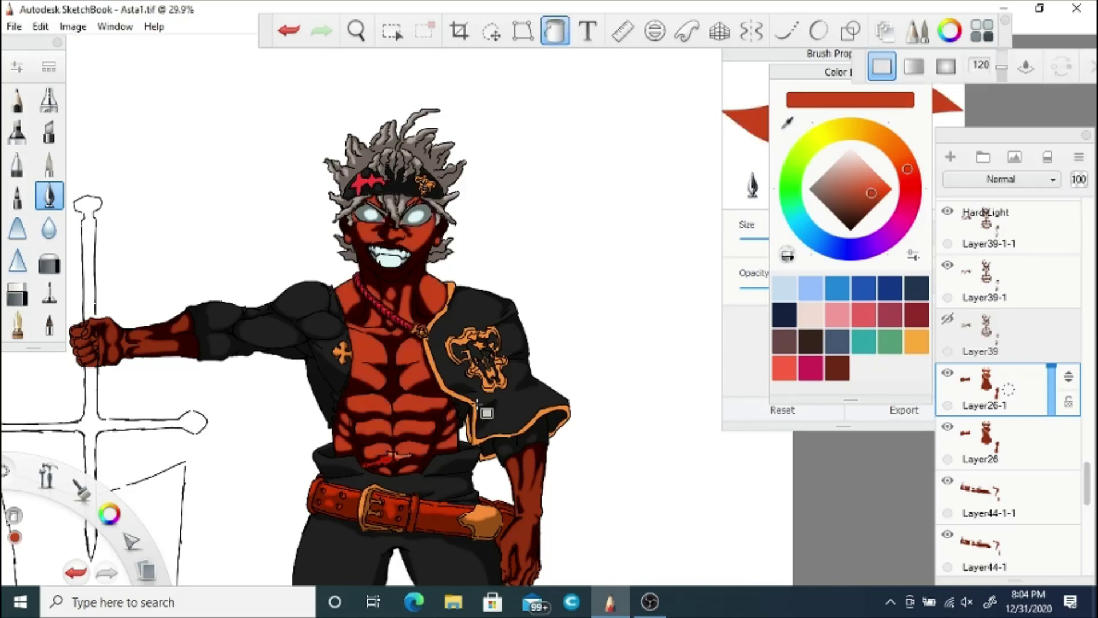
Step: Try the Darken, Multiply and Color Burn blend modes on the red-orange Layer26-1
left_click(1002, 179)
left_click(986, 201)
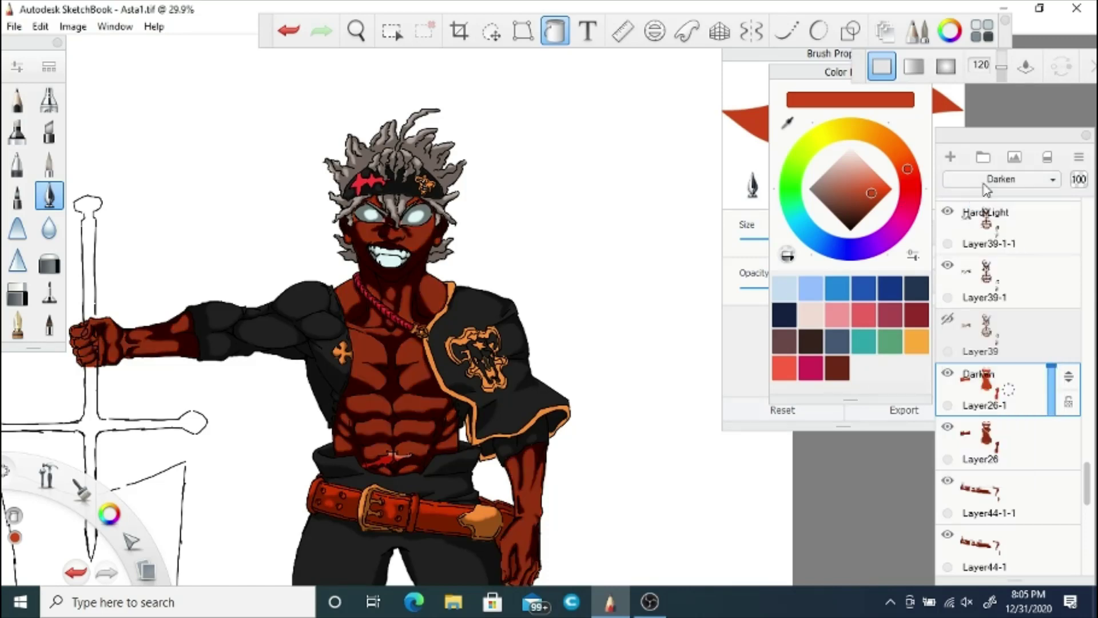
left_click(1008, 179)
left_click(1006, 220)
left_click(1010, 181)
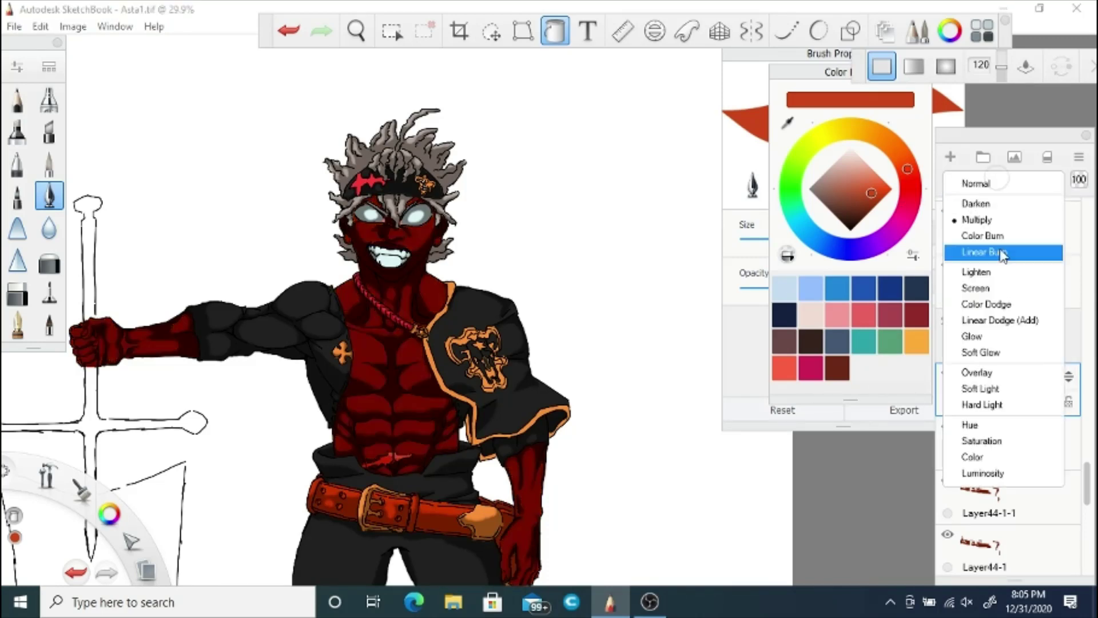
left_click(996, 236)
Step: Try Lighten on Layer26-1 and toggle the layer's visibility to compare
left_click(985, 180)
left_click(978, 272)
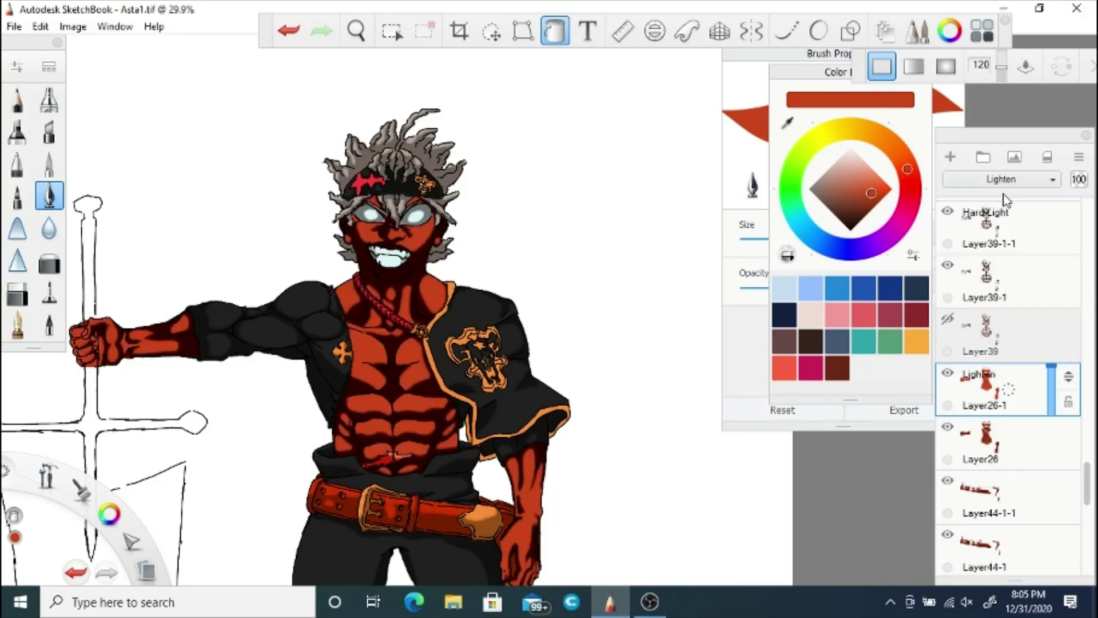
left_click(950, 374)
left_click(950, 374)
Step: Try the Screen, Color Dodge and Linear Dodge (Add) blend modes on Layer26-1
left_click(972, 180)
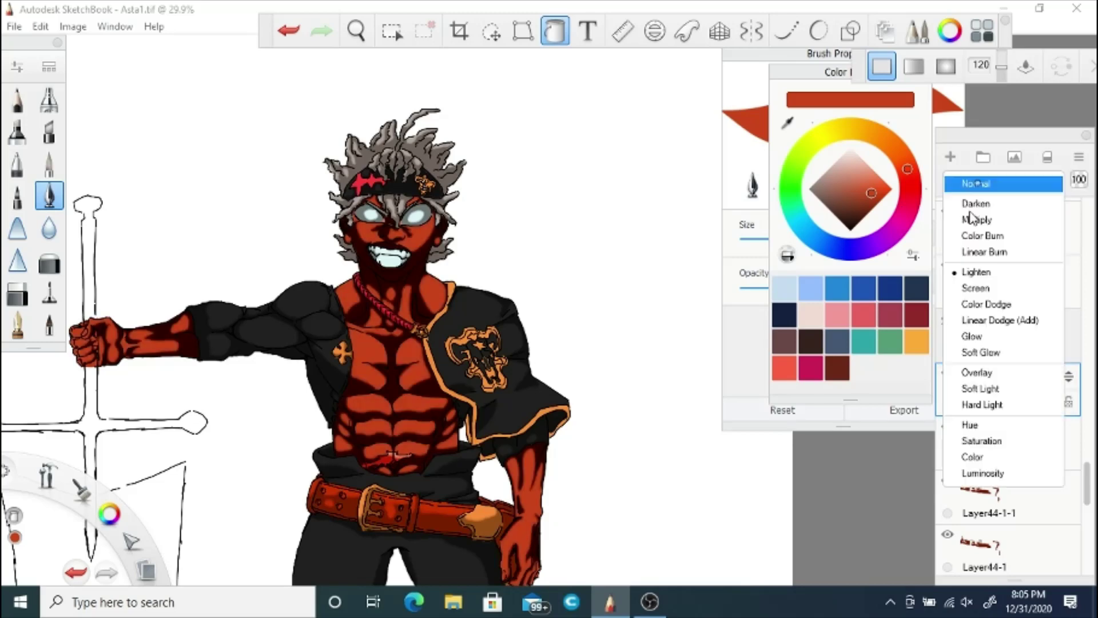
left_click(976, 288)
left_click(966, 181)
left_click(986, 303)
left_click(1002, 179)
left_click(1000, 320)
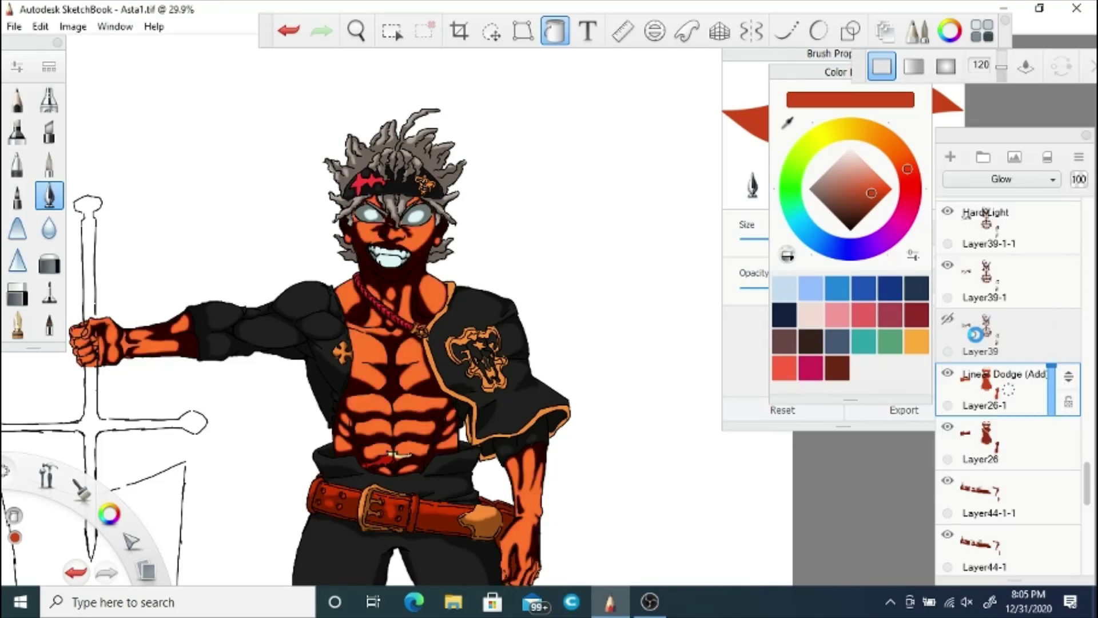
Step: Try Soft Glow, Overlay, Soft Light and Hard Light on Layer26-1 and return it to Normal
left_click(1001, 179)
left_click(981, 352)
left_click(1001, 179)
left_click(977, 372)
left_click(1002, 180)
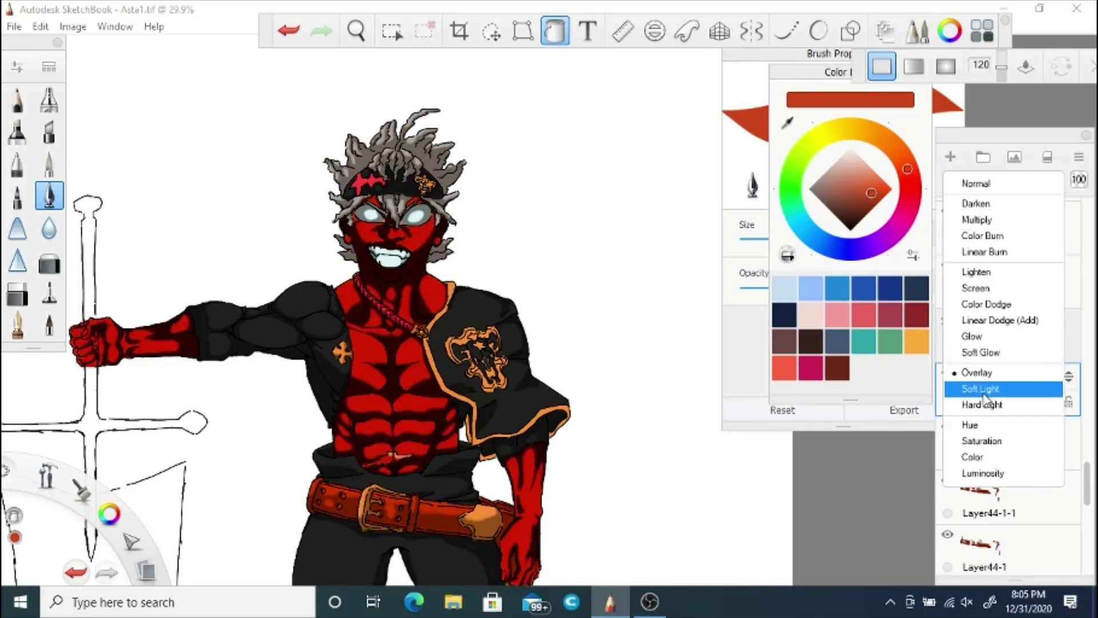
left_click(982, 391)
left_click(1001, 179)
left_click(982, 405)
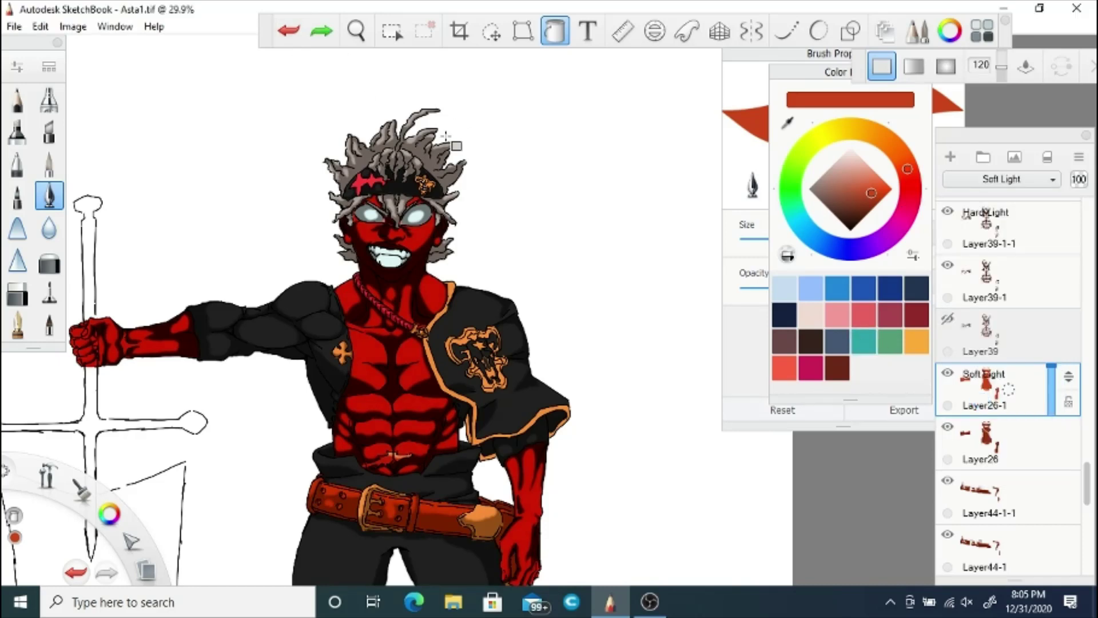
left_click(968, 185)
left_click(966, 182)
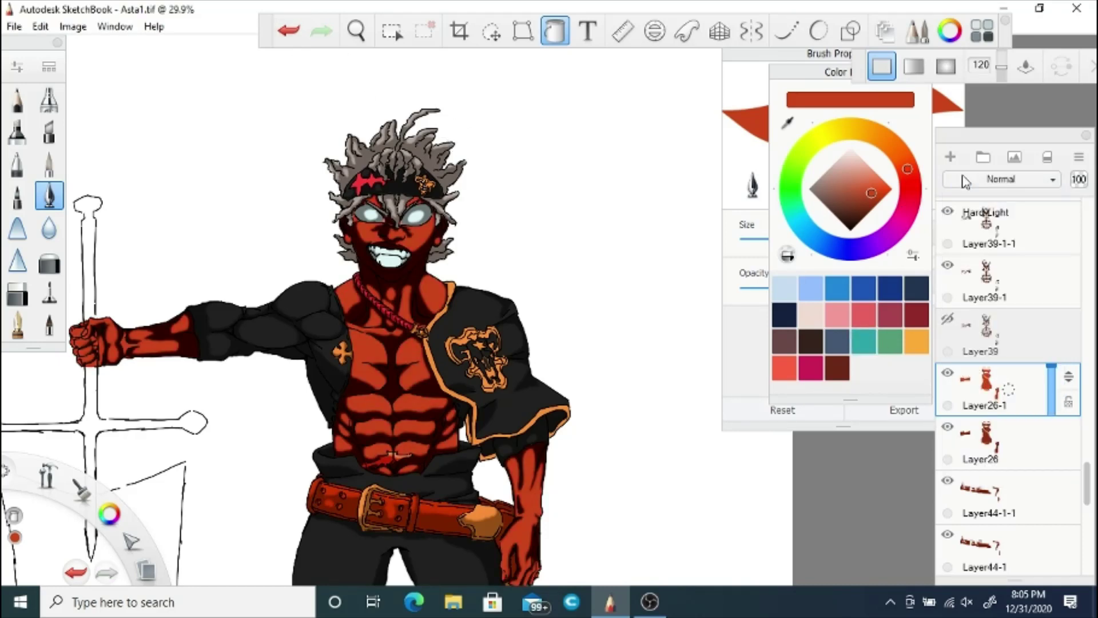
Step: Select the skin base Layer26 and try the Darken, Multiply, Lighten and Glow blend modes on it
left_click(1016, 441)
left_click(987, 180)
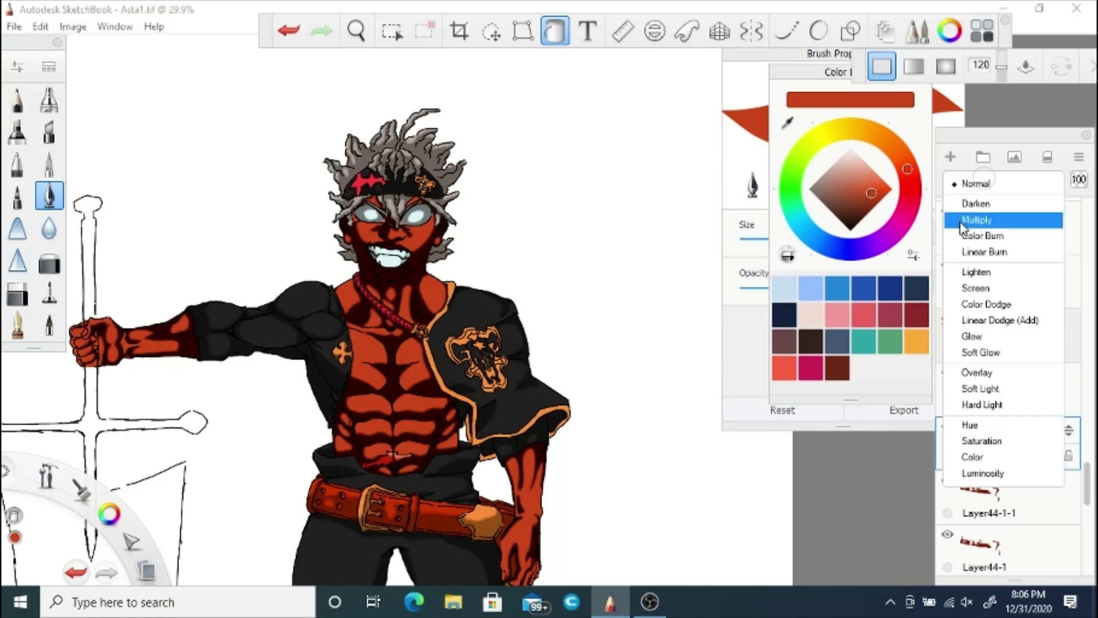
left_click(975, 204)
left_click(981, 180)
left_click(976, 221)
left_click(984, 180)
left_click(984, 272)
left_click(987, 180)
left_click(973, 336)
Step: Try Overlay, Soft Light and Hard Light on Layer26 and return its blend mode to Normal
left_click(1001, 179)
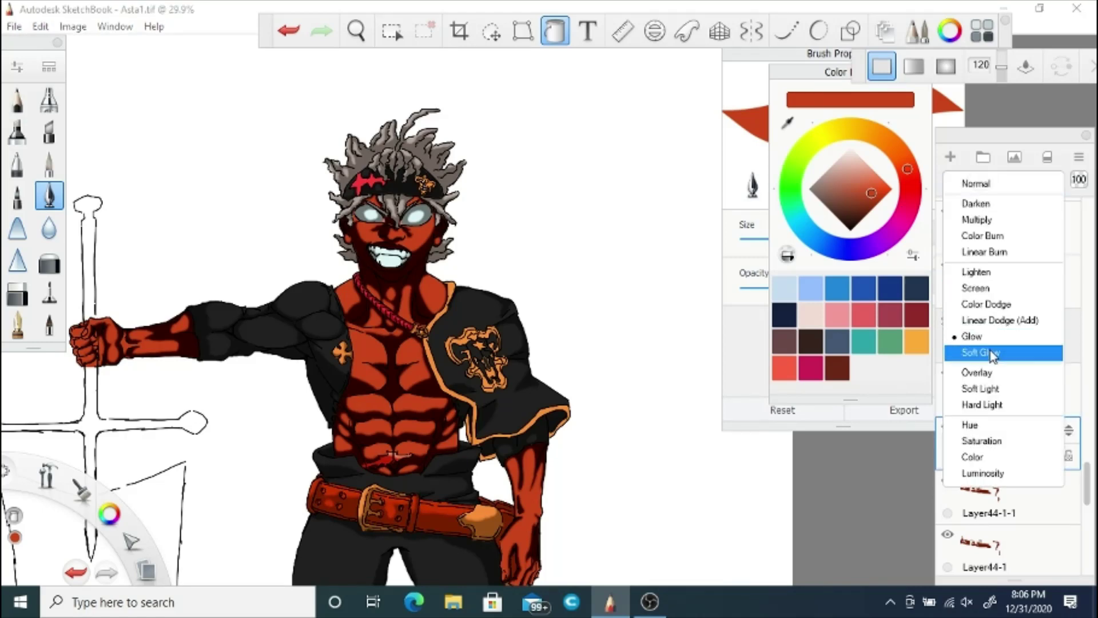
left_click(977, 372)
left_click(1001, 180)
left_click(981, 388)
left_click(1001, 179)
left_click(983, 404)
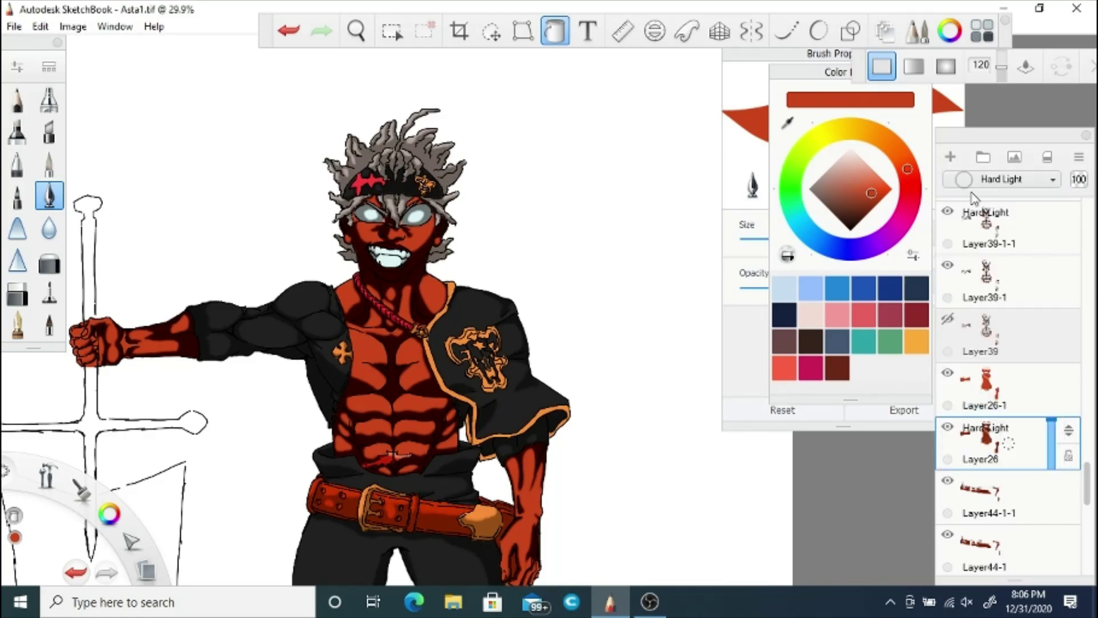
left_click(1001, 179)
left_click(969, 183)
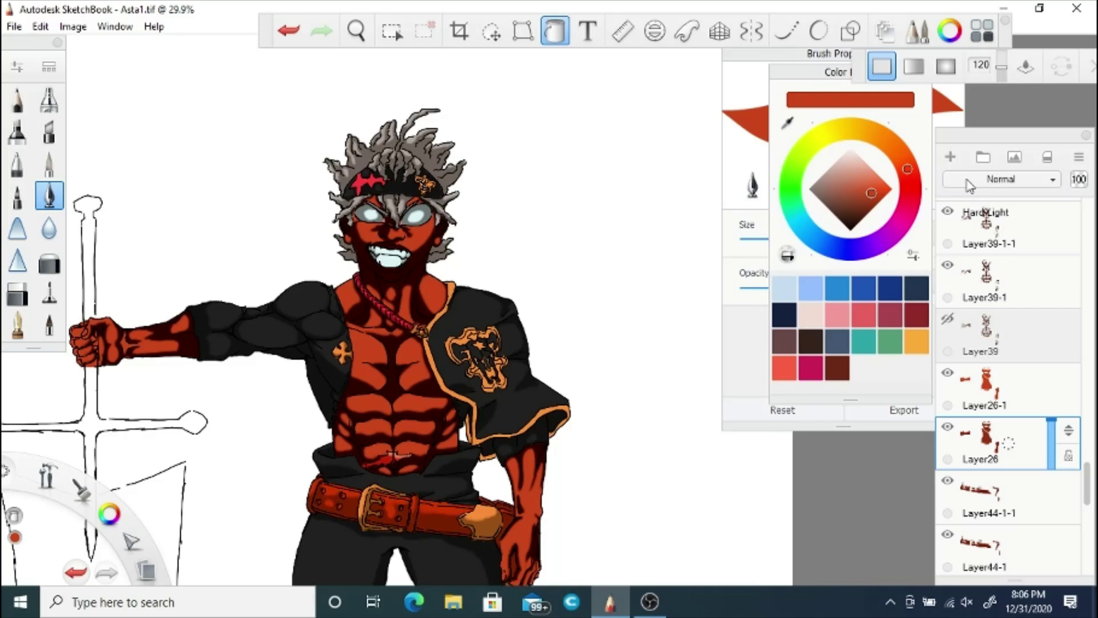
Step: Undo the blend mode trials and the red-orange skin fill on Layer26-1
left_click(289, 30)
left_click(293, 35)
left_click(293, 36)
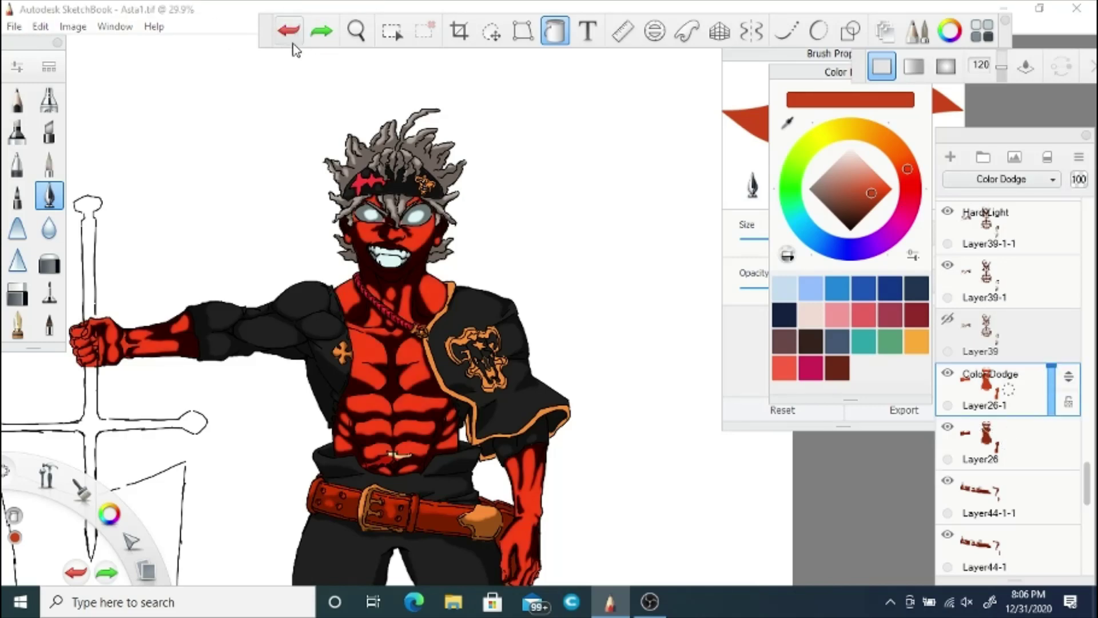
left_click(293, 36)
left_click(293, 35)
left_click(290, 32)
left_click(290, 31)
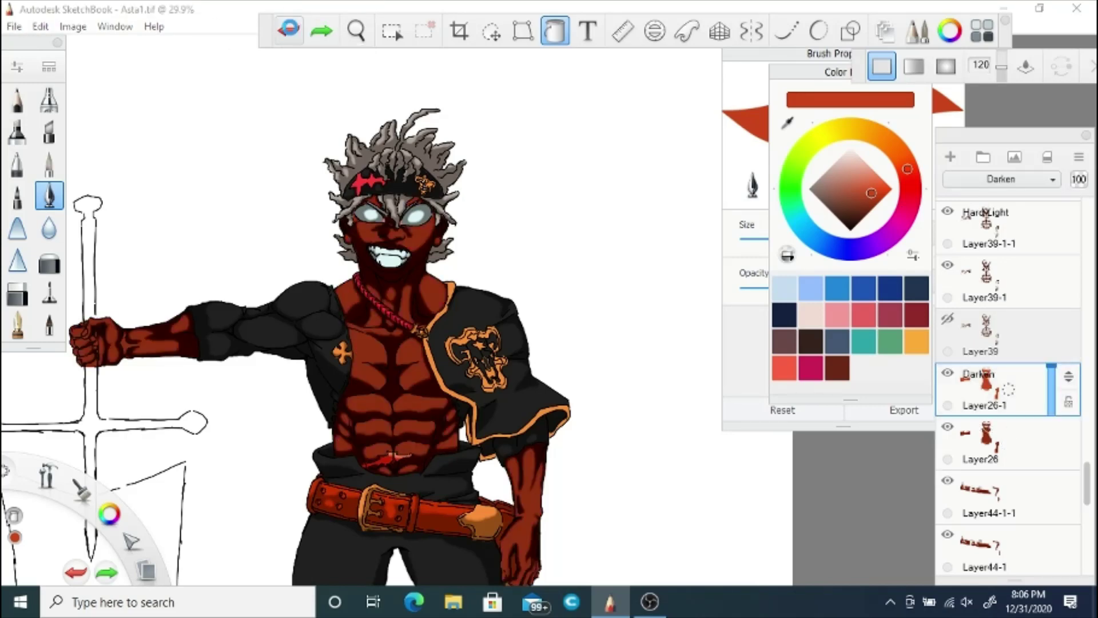
left_click(290, 31)
left_click(290, 32)
left_click(289, 31)
Step: Fill the face, chest and arm skin areas on Layer26-1 with a light salmon color
left_click(869, 172)
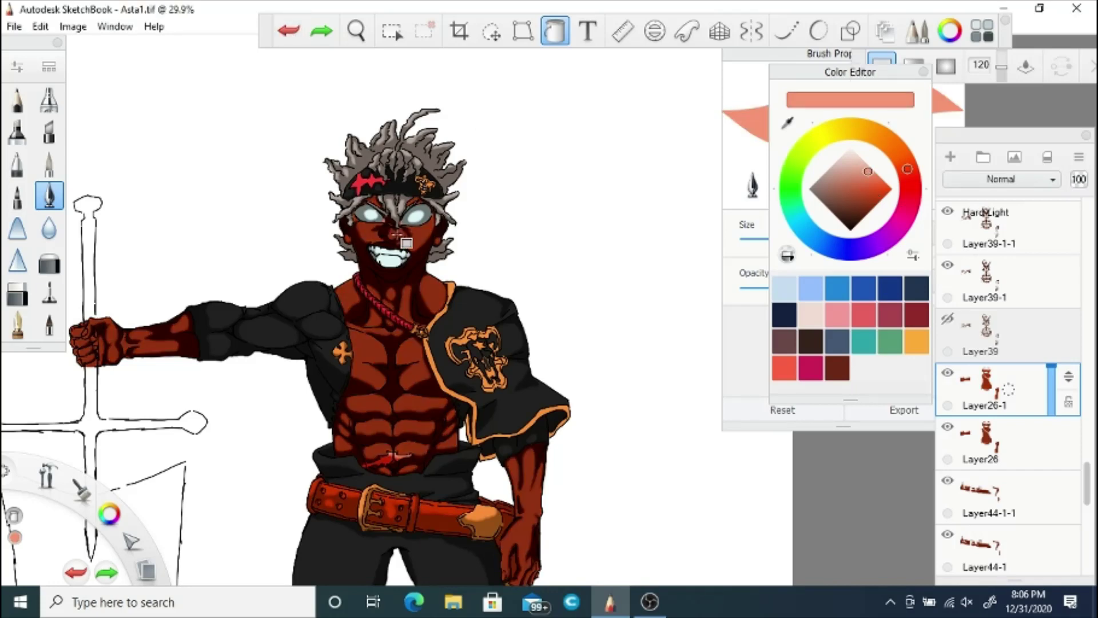
left_click(438, 300)
left_click(370, 349)
left_click(525, 487)
left_click(172, 326)
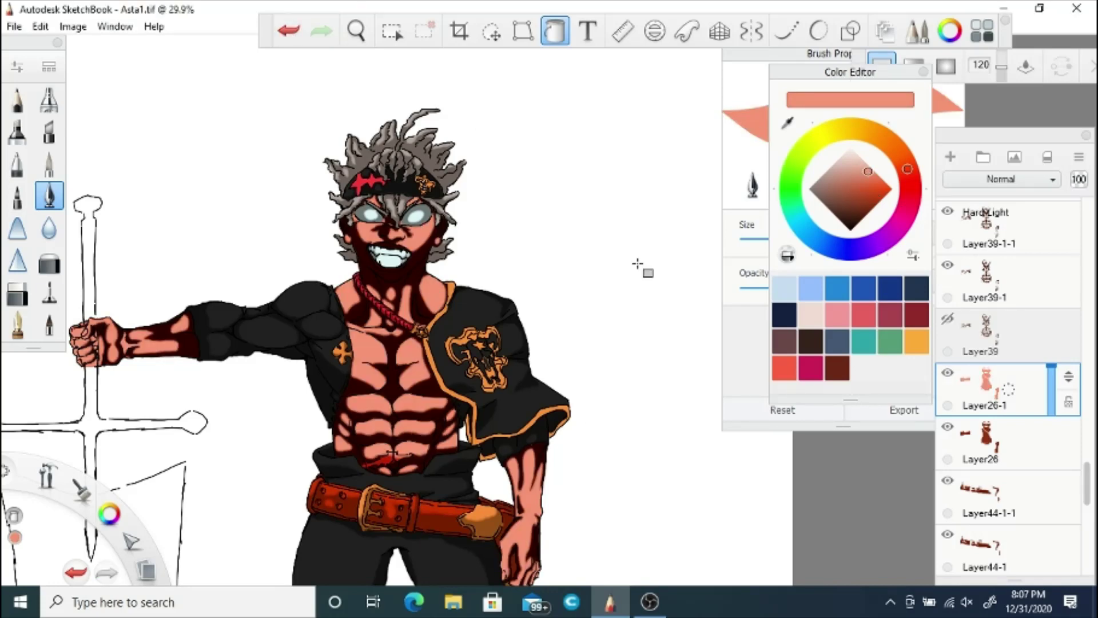
Step: Try Darken on the salmon Layer26-1 and set its blend mode to Multiply
left_click(981, 182)
left_click(974, 203)
left_click(971, 184)
left_click(969, 220)
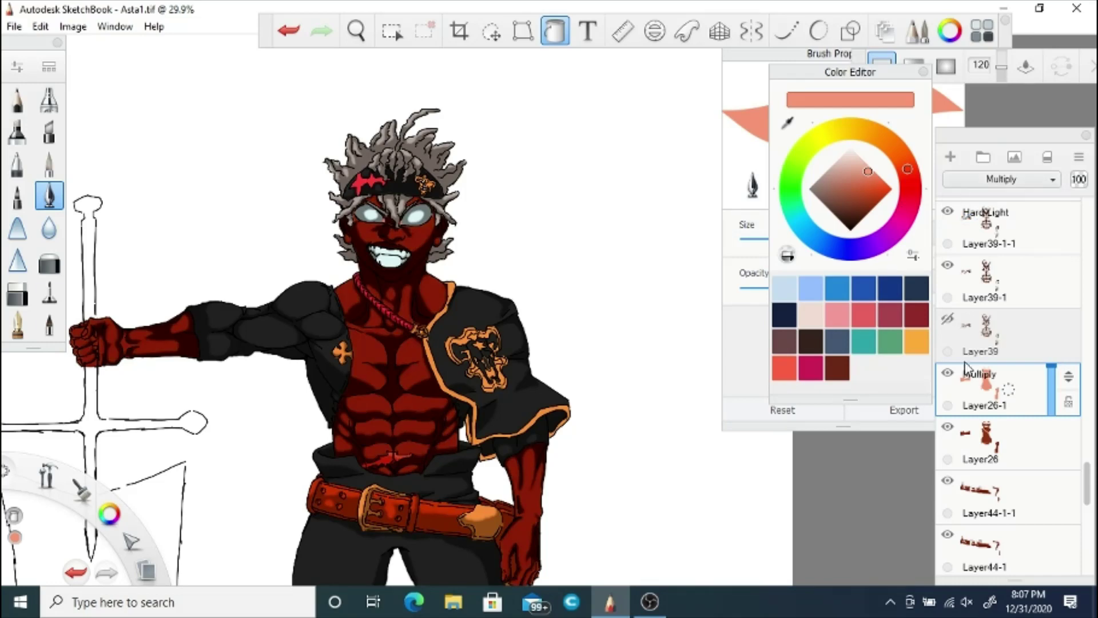
Step: Try Color Burn, Soft Light and Hard Light on Layer26-1 and return its blend mode to Multiply
left_click(1001, 179)
left_click(979, 229)
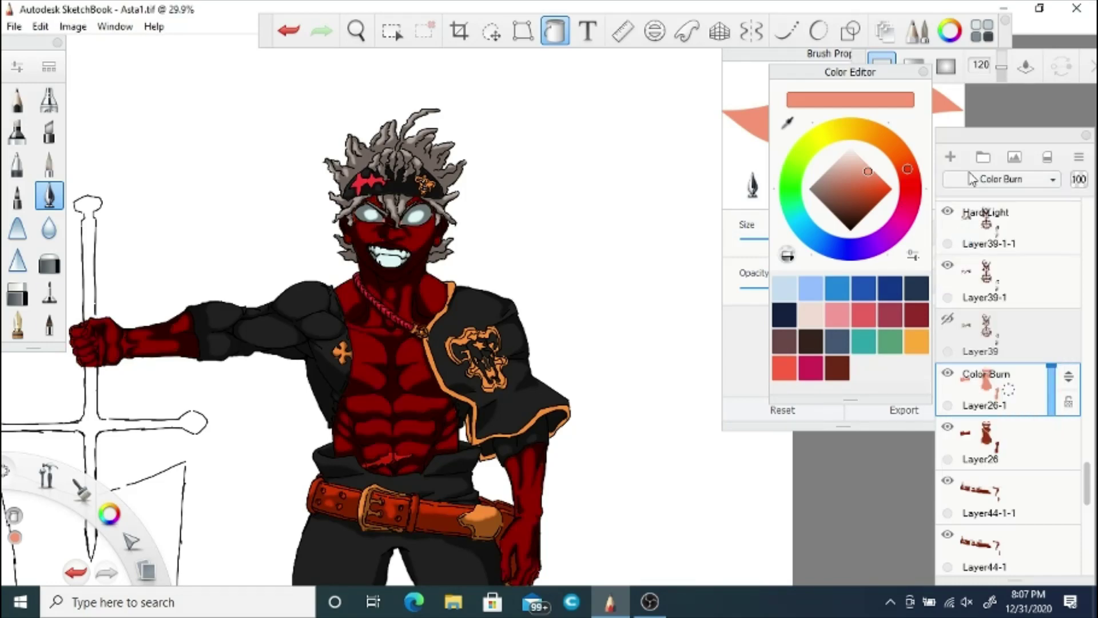
left_click(1001, 179)
left_click(1005, 339)
left_click(1001, 179)
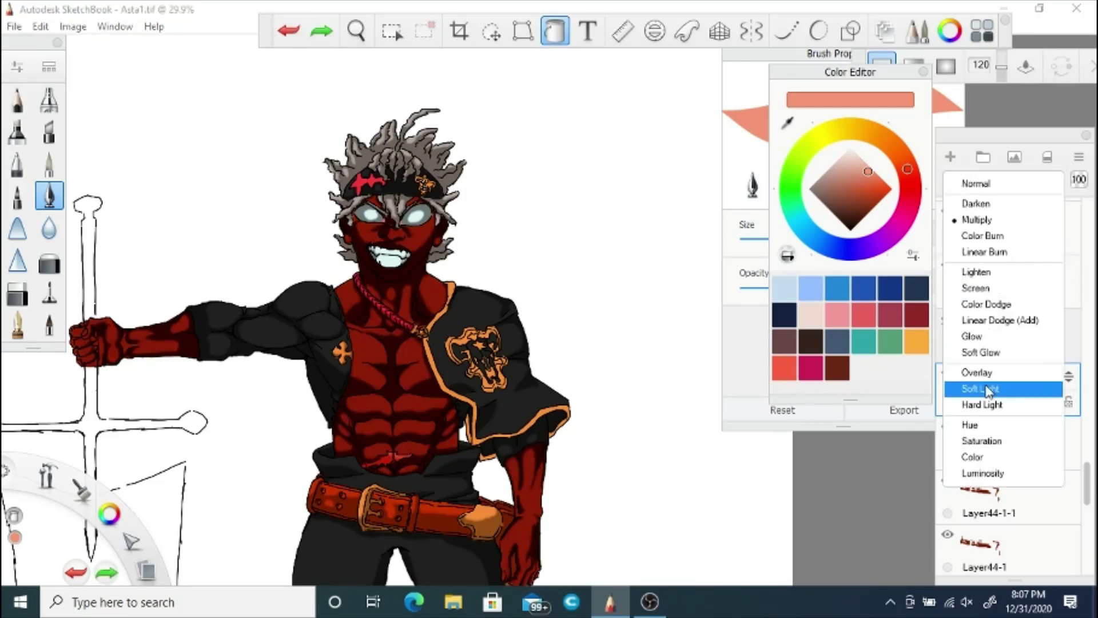
left_click(998, 388)
left_click(973, 179)
left_click(988, 403)
left_click(293, 30)
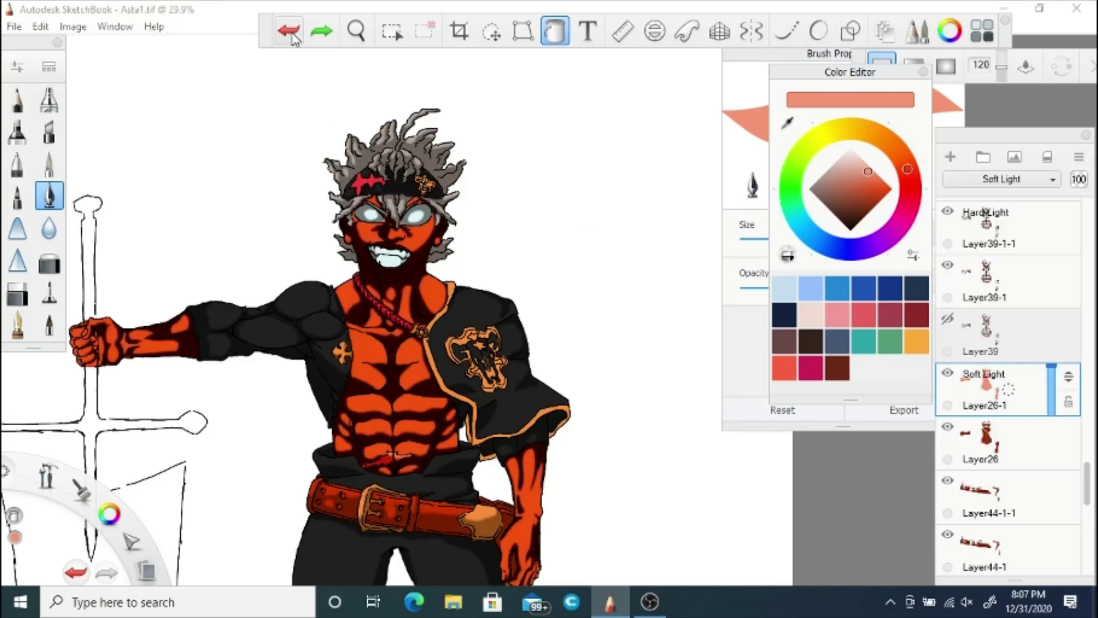
left_click(296, 24)
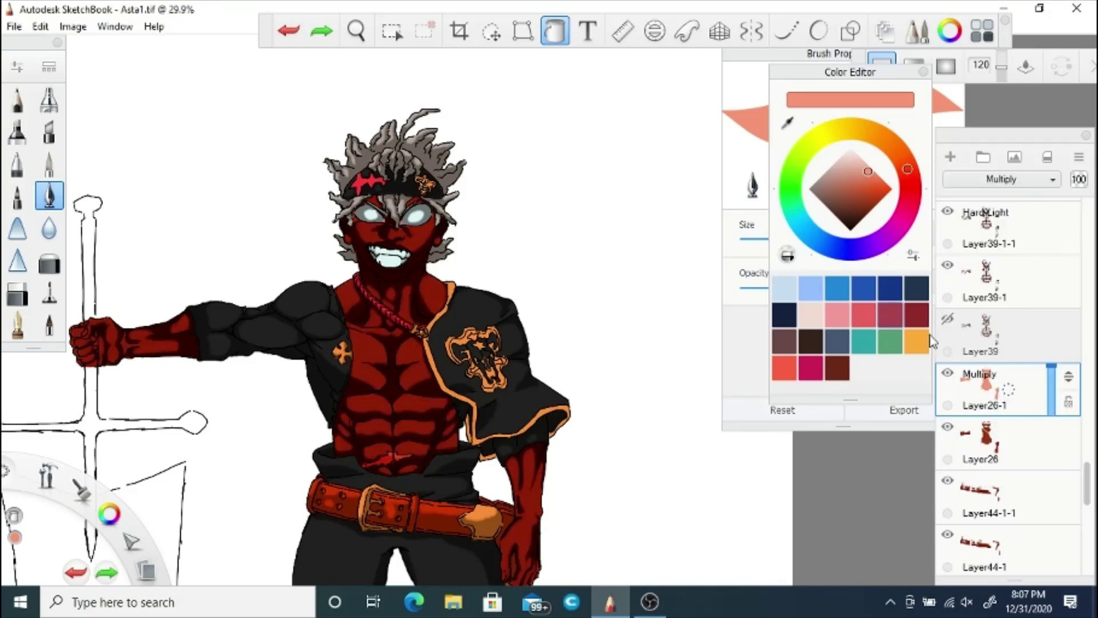
Step: Try Darken and Multiply on Layer26 and undo both blend mode changes
left_click(986, 439)
left_click(998, 180)
left_click(985, 205)
left_click(992, 179)
left_click(985, 222)
left_click(290, 30)
left_click(291, 30)
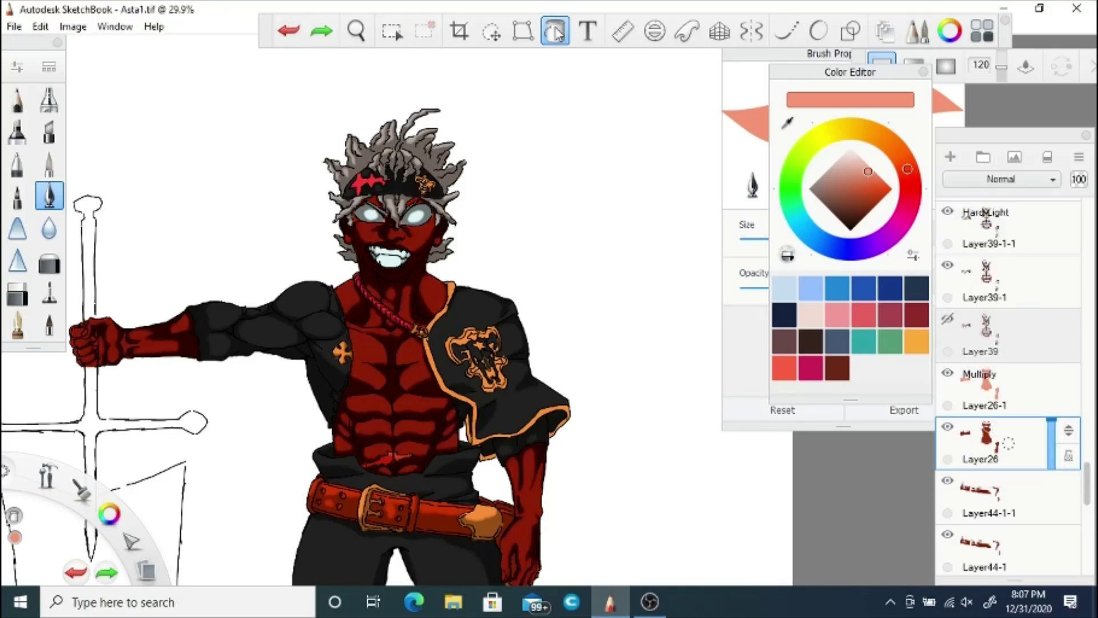
Step: Move Layer26 above Layer26-1, undoing and redoing the reorder to compare the skin color on the face
left_click(557, 32)
key("space")
left_click_drag(386, 322, 426, 264)
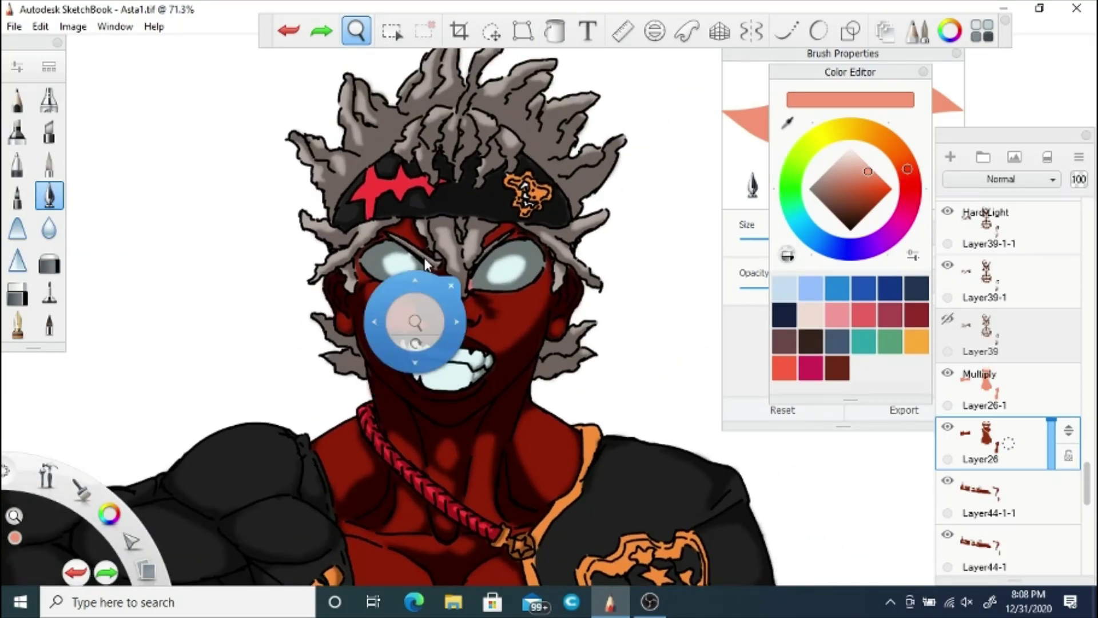
left_click(451, 285)
left_click_drag(1068, 430, 1057, 365)
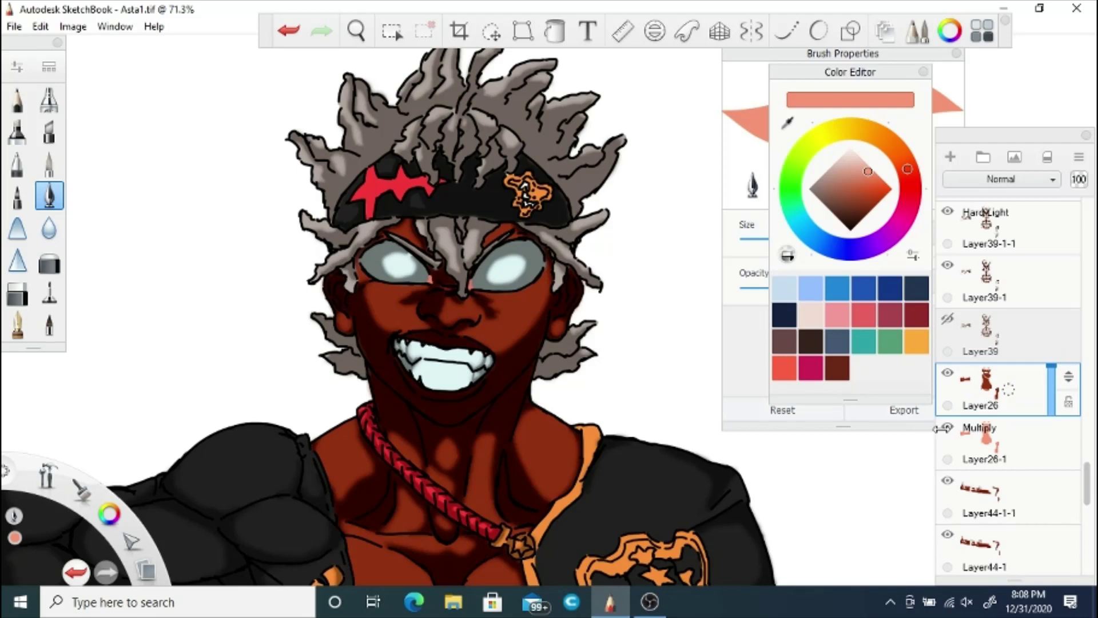
left_click(289, 31)
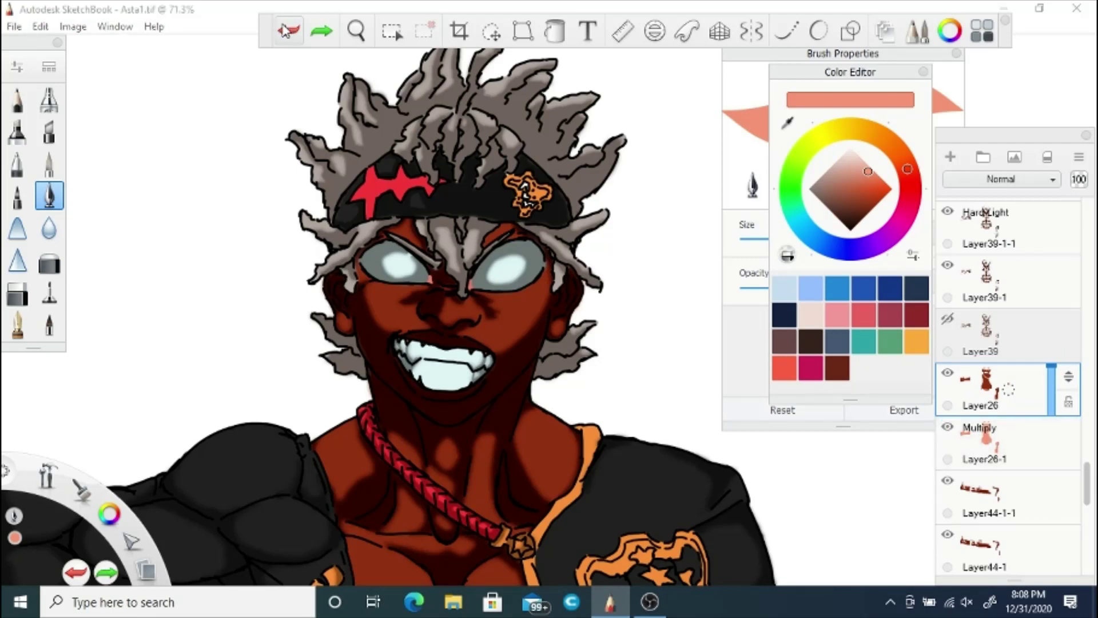
left_click(320, 33)
left_click(297, 33)
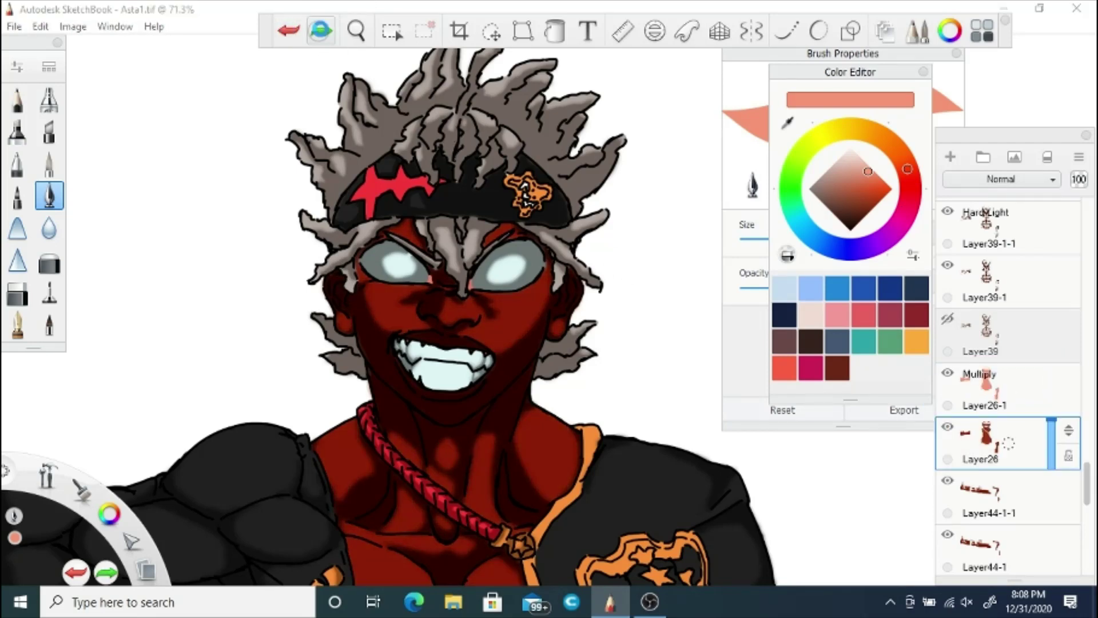
left_click(320, 32)
left_click(289, 30)
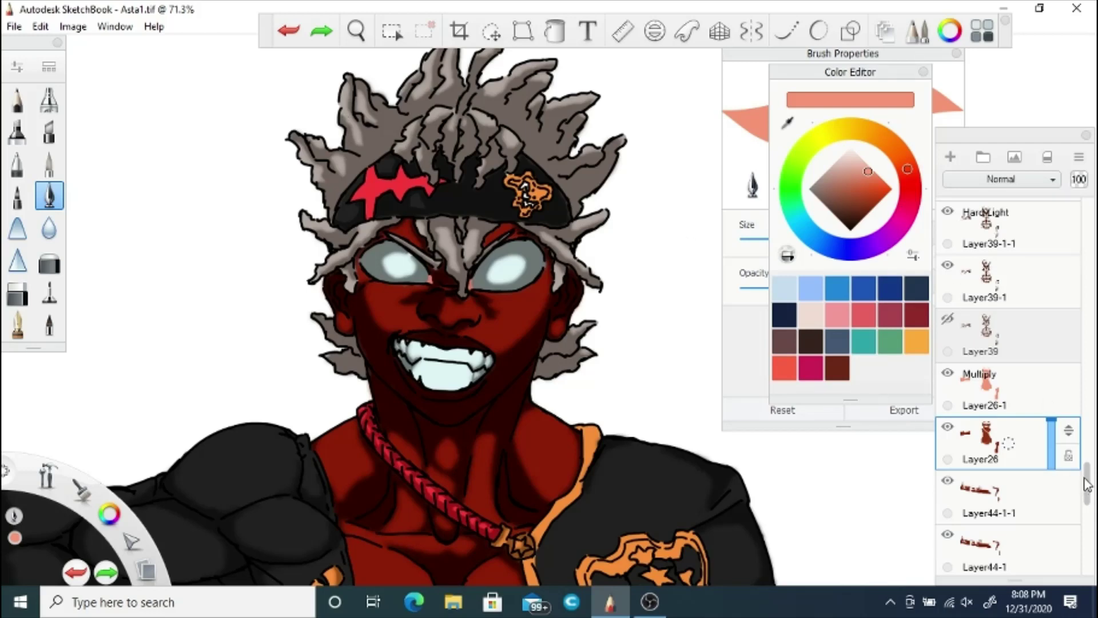
left_click(292, 31)
Step: Set Layer26 to Multiply, try Darken on Layer26-1, and set Layer26-1 to Normal
left_click(985, 179)
left_click(984, 222)
left_click(974, 428)
left_click(984, 179)
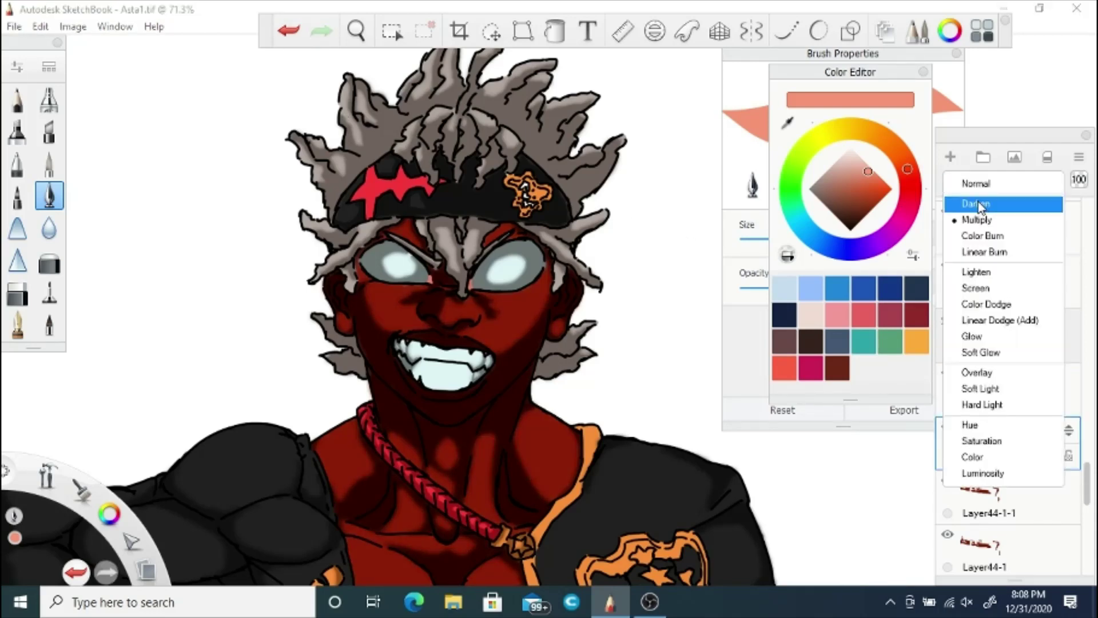
left_click(979, 204)
left_click(974, 180)
left_click(975, 183)
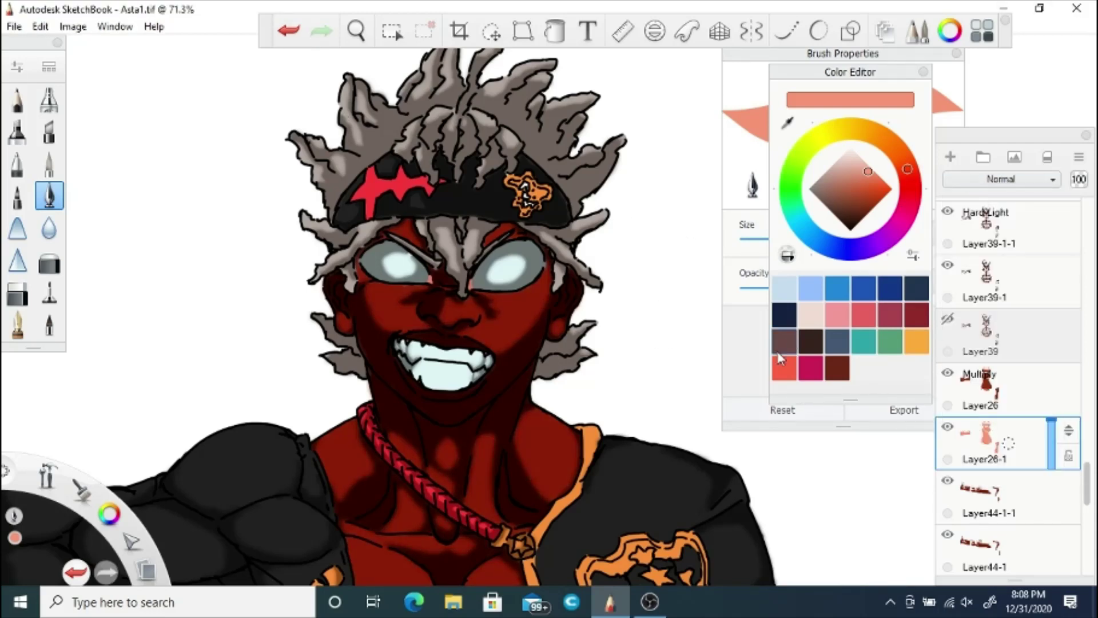
Step: Hide and show Layer26 and Layer26-1 in turn to compare their effect on the skin
left_click(950, 375)
left_click(950, 375)
left_click(949, 429)
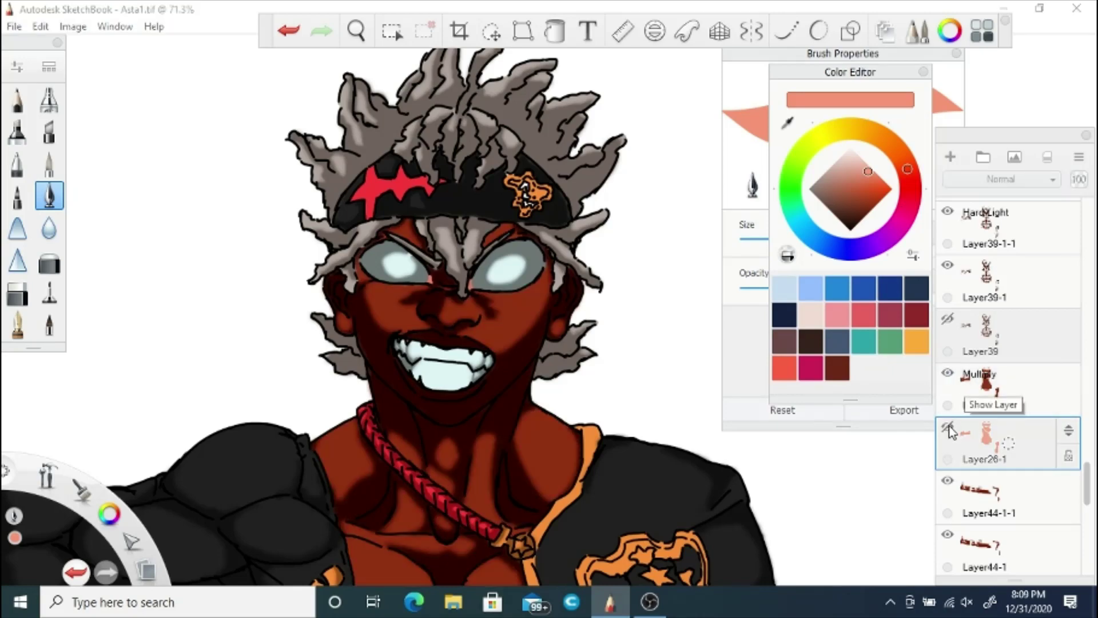
left_click(949, 429)
Step: Review the whole figure and save the drawing
key("space")
left_click_drag(372, 315, 332, 343)
left_click_drag(401, 297, 463, 226)
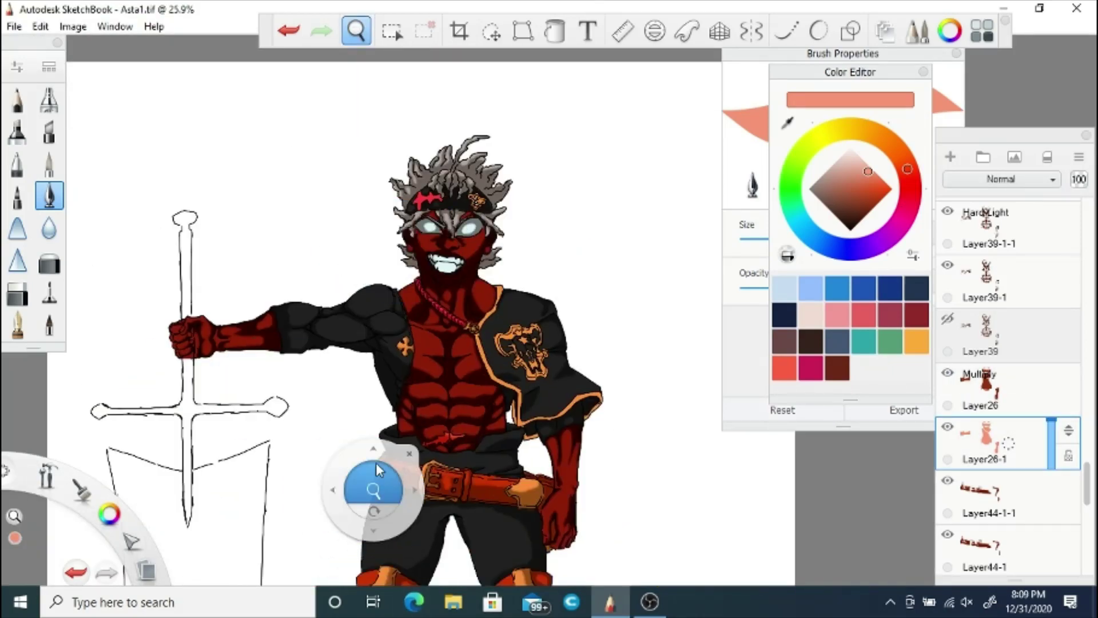
left_click_drag(378, 488, 445, 206)
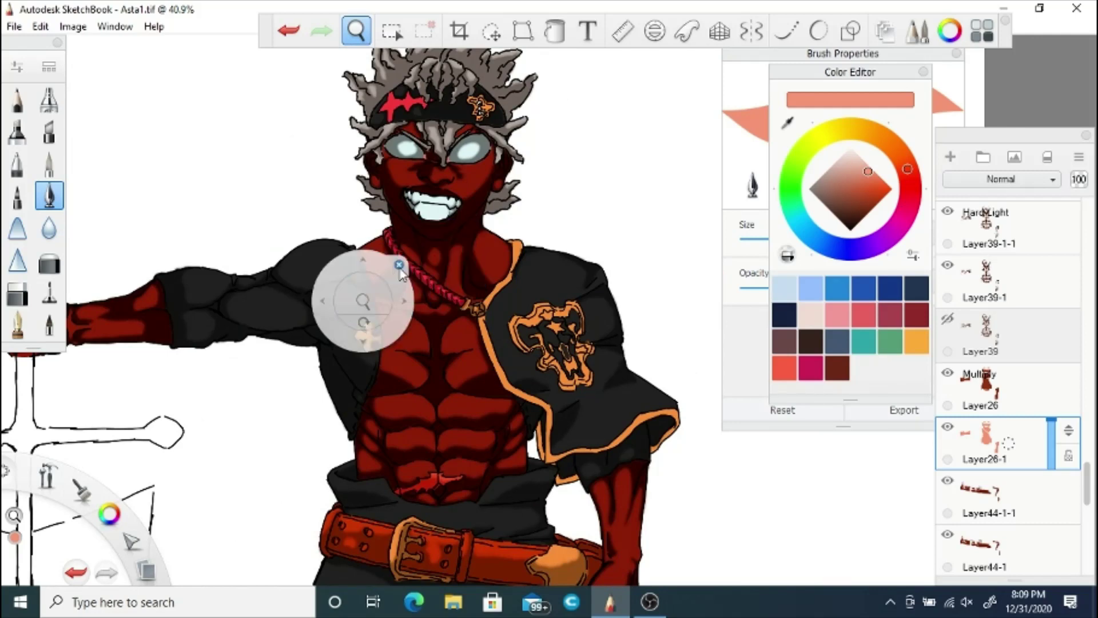
left_click(13, 27)
left_click(38, 117)
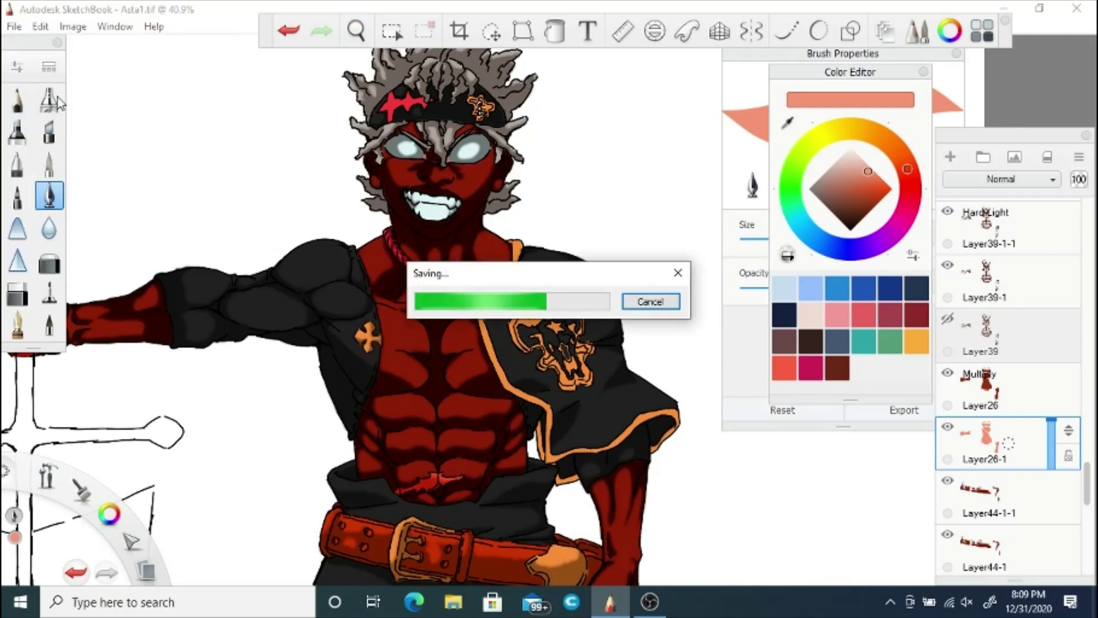
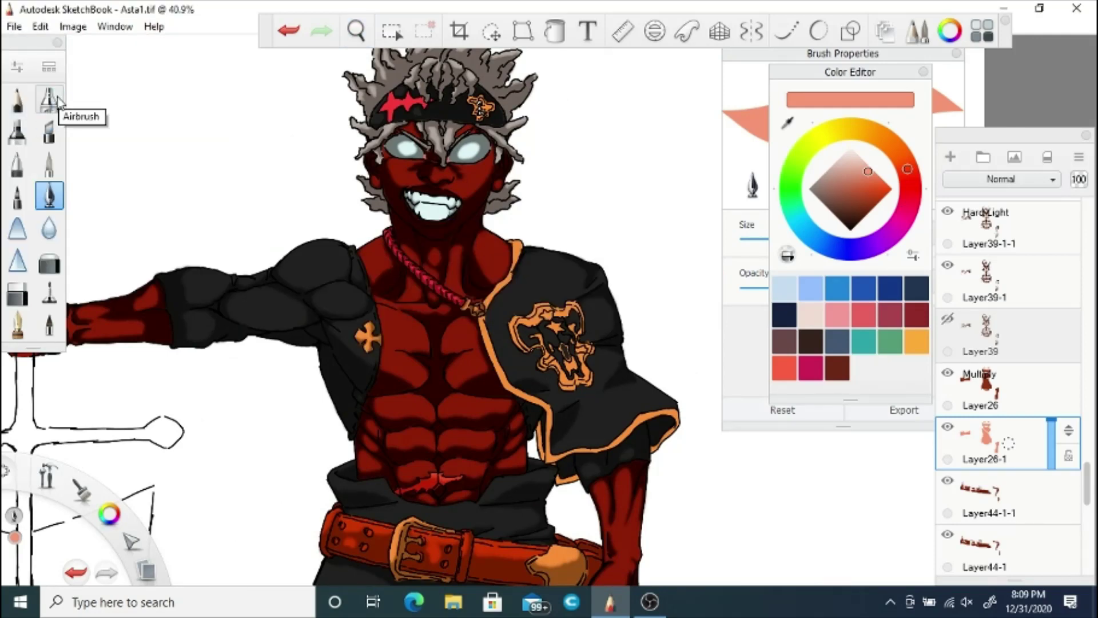
Step: Check Layer47's visibility and duplicate the hair color layer Layer27
scroll(965, 423, "up", 10)
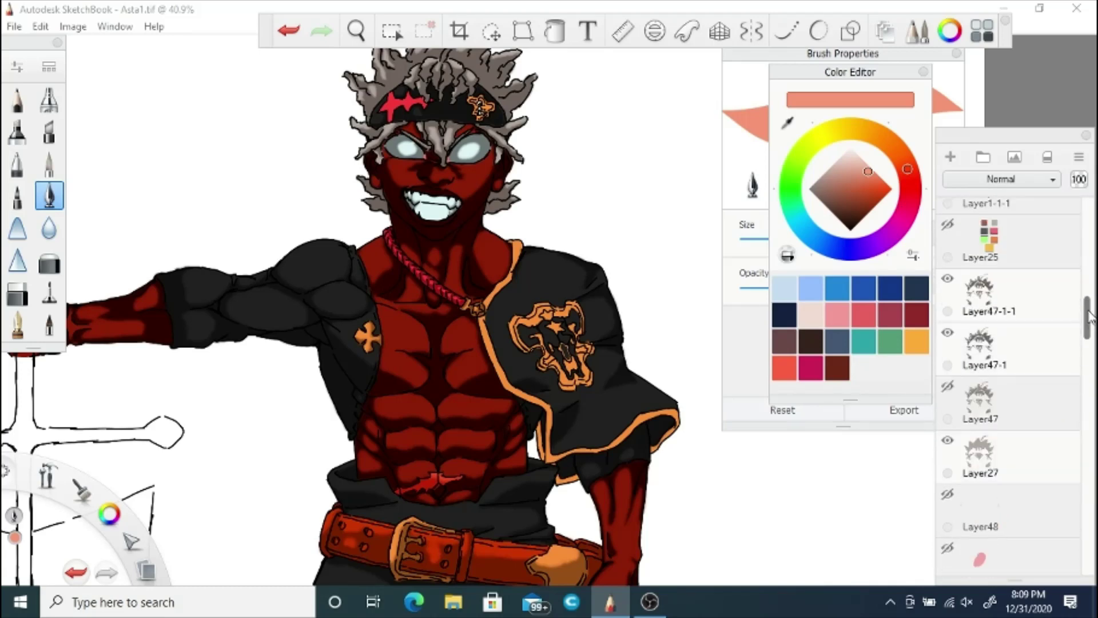
left_click(948, 415)
left_click(949, 414)
left_click(1009, 484)
left_click_drag(1012, 482, 989, 436)
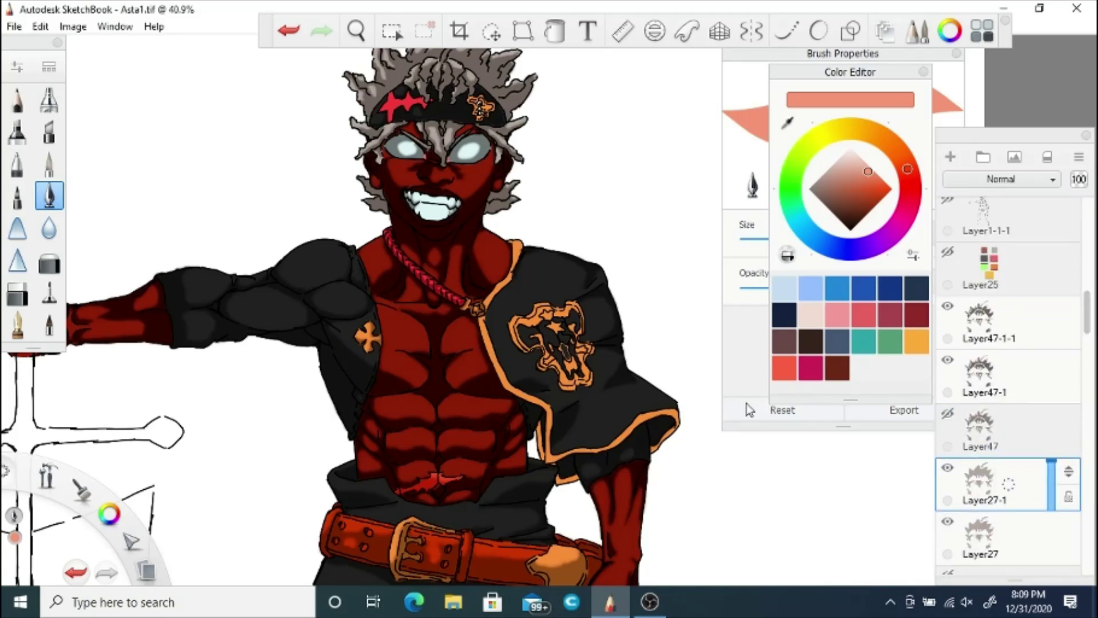
Step: Try Darken and Multiply on the hair shading layer Layer47-1-1
key("space")
left_click_drag(392, 154, 505, 342)
left_click(1042, 334)
left_click(1001, 180)
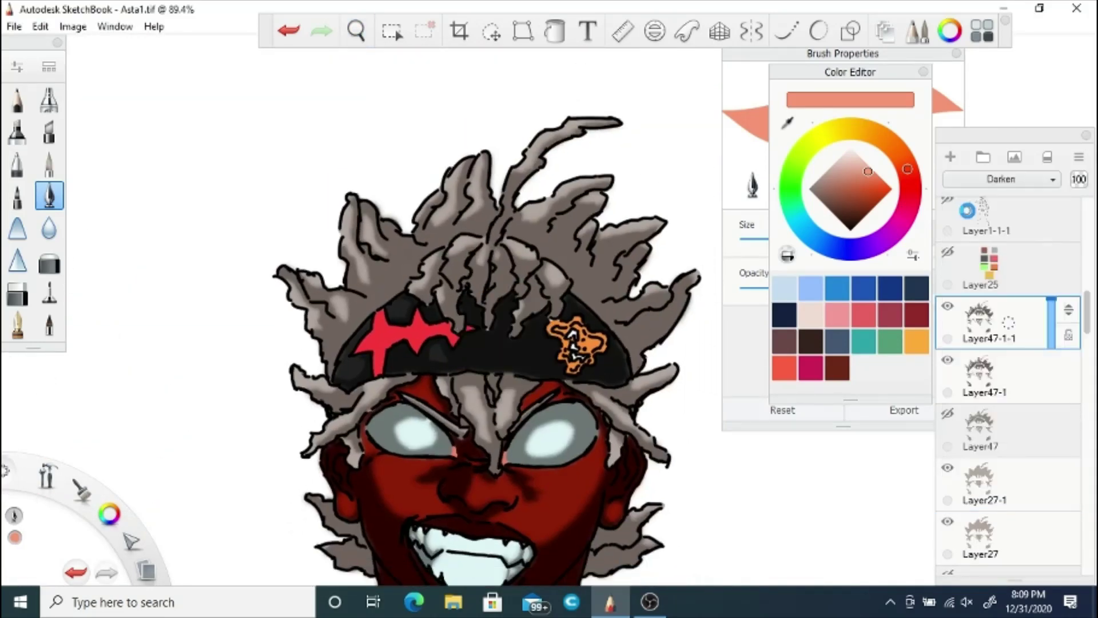
left_click(978, 217)
key("space")
left_click_drag(396, 351, 407, 287)
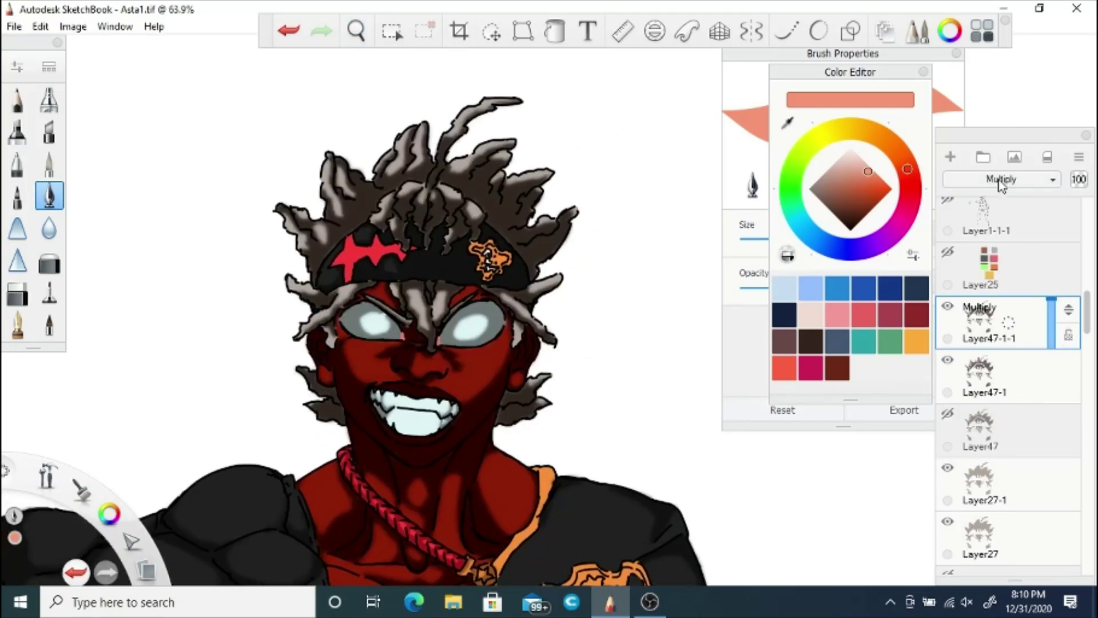
Step: Try Glow, Soft Glow, Soft Light and Hard Light as the blend mode of Layer47-1-1
left_click(978, 180)
left_click(972, 336)
left_click(984, 173)
left_click(981, 352)
left_click(984, 173)
left_click(981, 389)
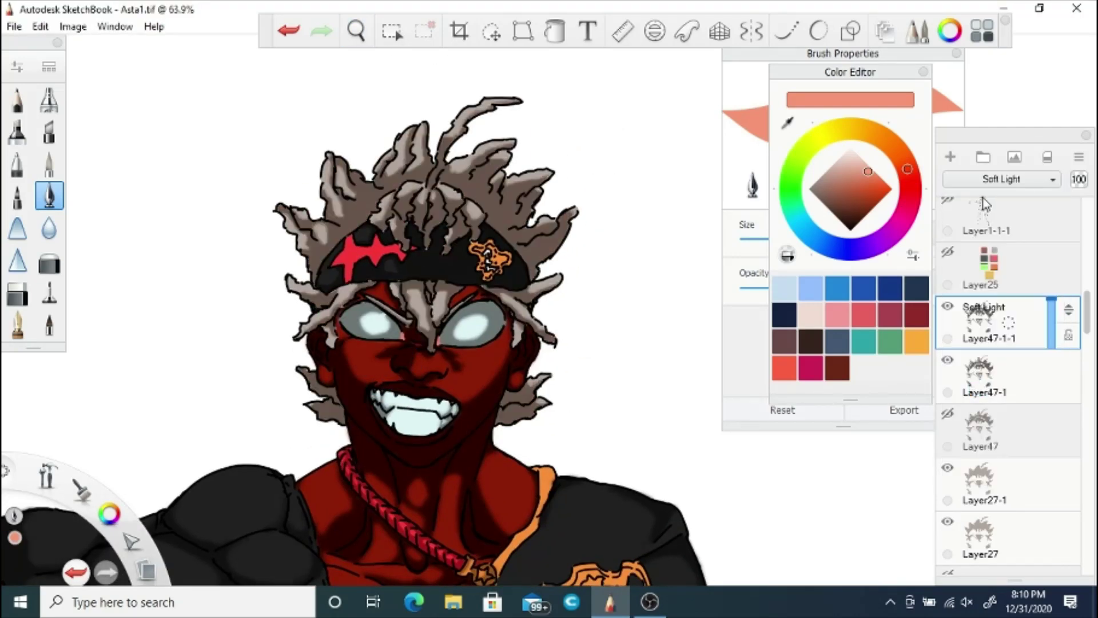
left_click(984, 173)
left_click(992, 406)
Step: Choose an orange color and flood-fill the main hair area on Layer27-1 with it
left_click(984, 492)
scroll(984, 458, "down", 3)
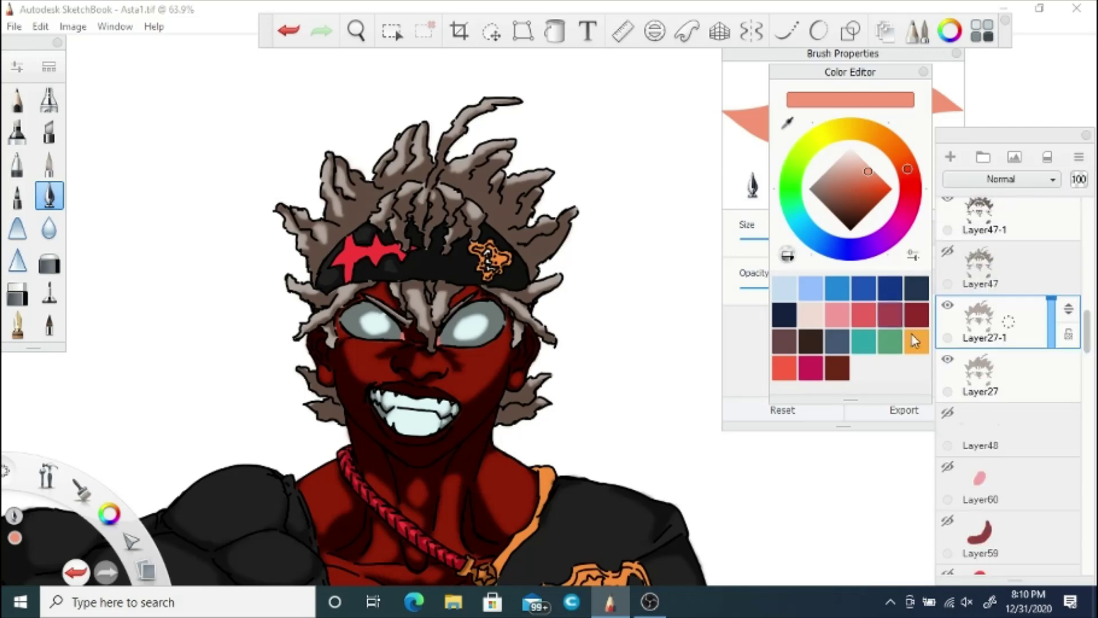
left_click(546, 286)
left_click(879, 178)
left_click(555, 30)
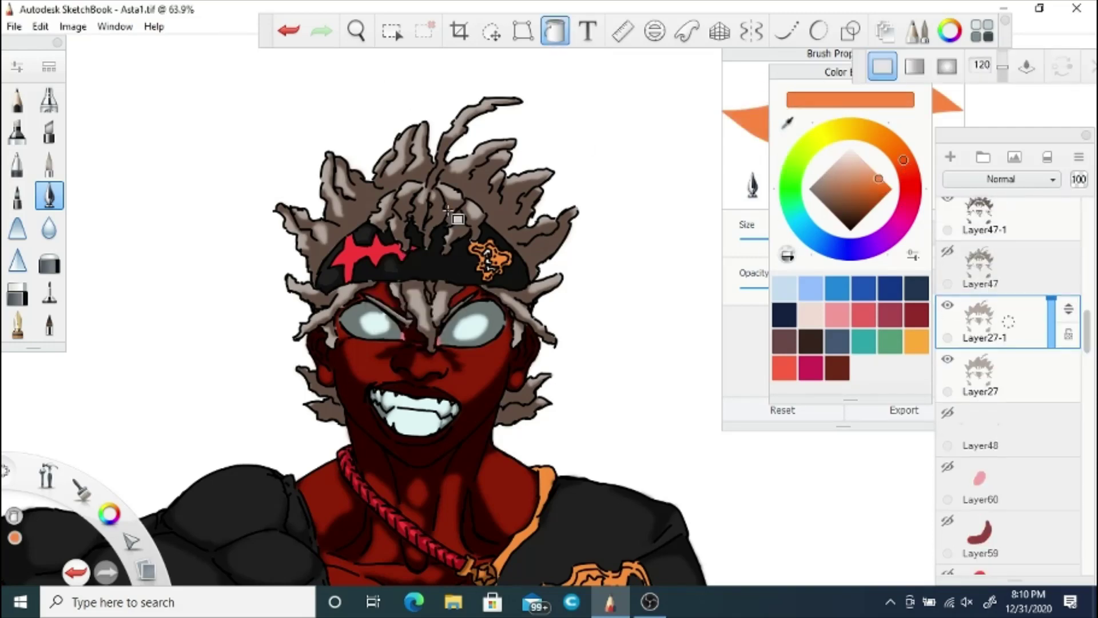
left_click(452, 193)
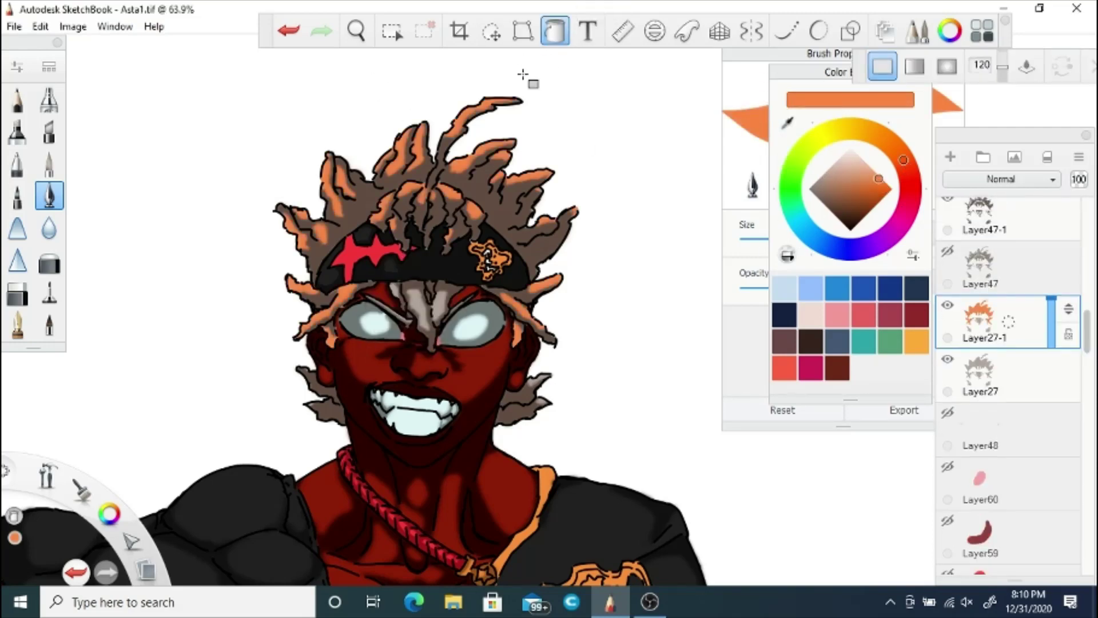
left_click(546, 31)
Step: Fill the remaining forelock and lower hair areas on Layer27-1 with the same orange
left_click(363, 32)
left_click_drag(507, 321, 507, 380)
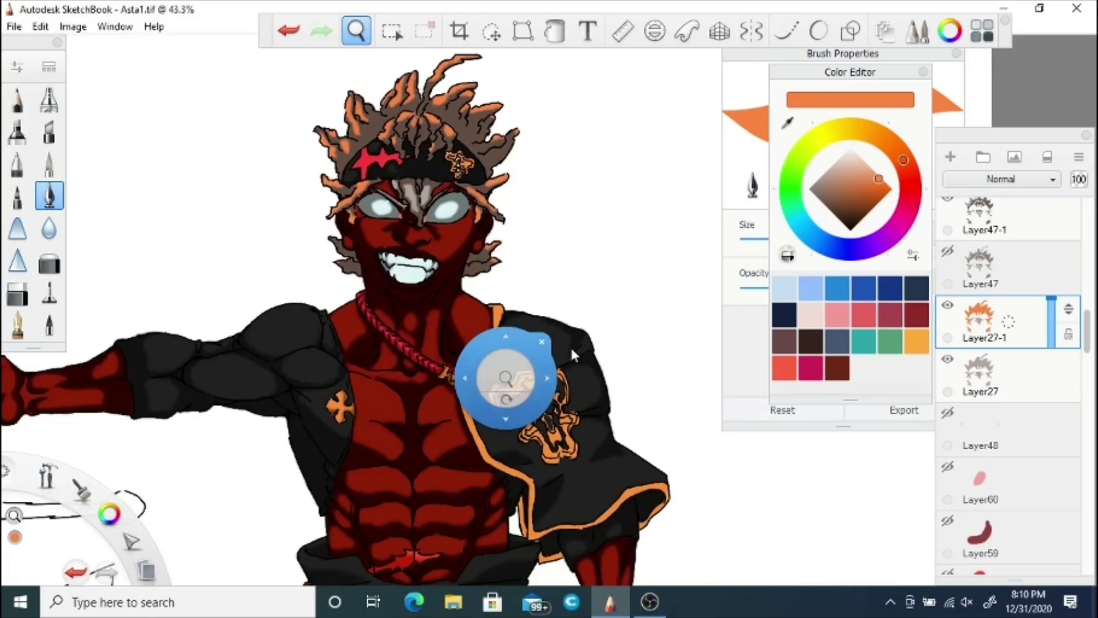
left_click_drag(438, 270, 512, 321)
left_click(549, 300)
left_click(554, 31)
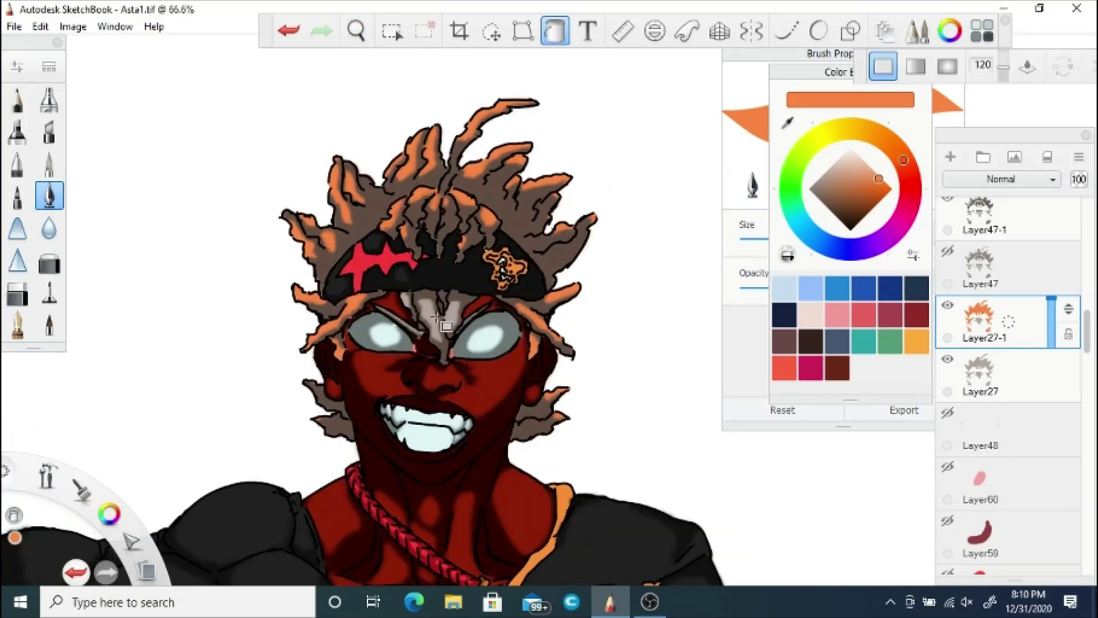
Step: Try Darken, Multiply and Glow on the orange Layer27-1, toggling Layer27's visibility to compare
left_click(1007, 181)
left_click(1002, 207)
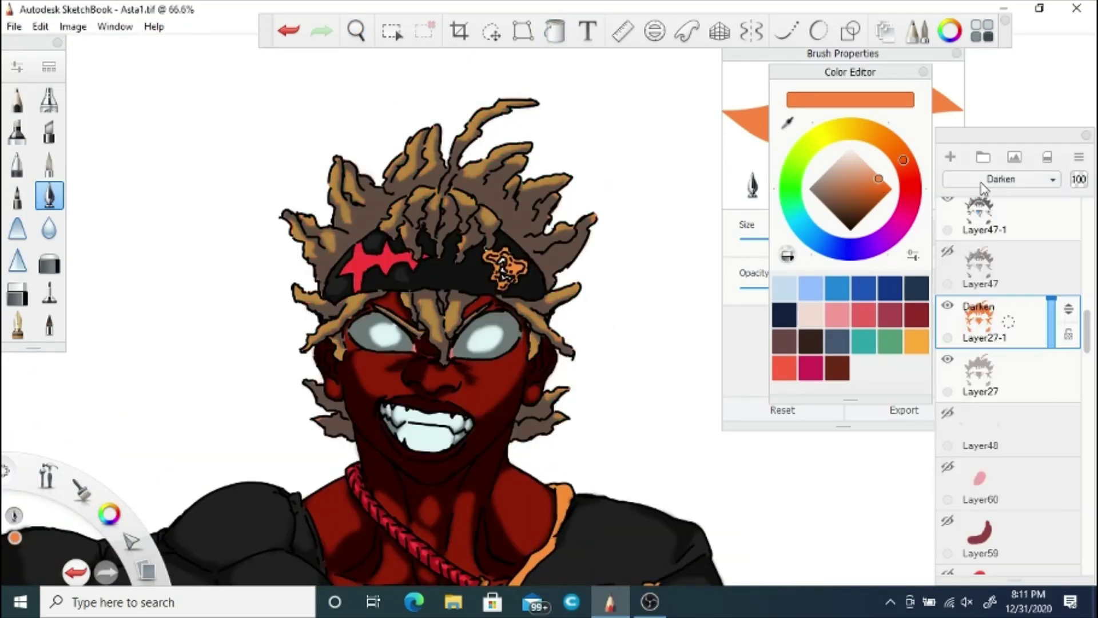
left_click(1001, 179)
left_click(994, 214)
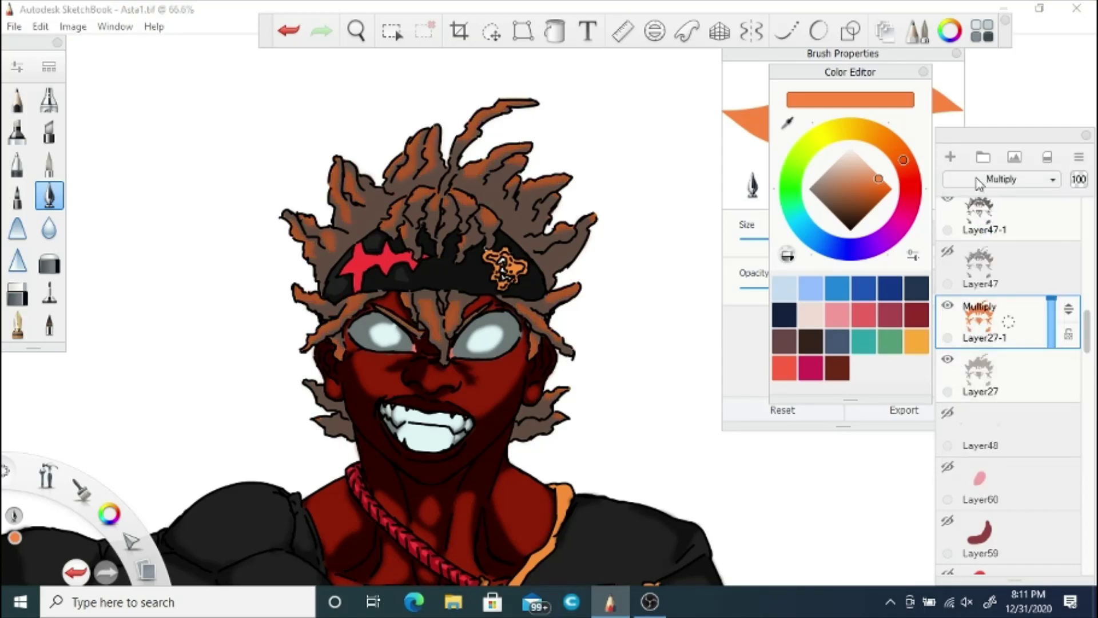
left_click(1001, 179)
left_click(1002, 207)
left_click(1001, 179)
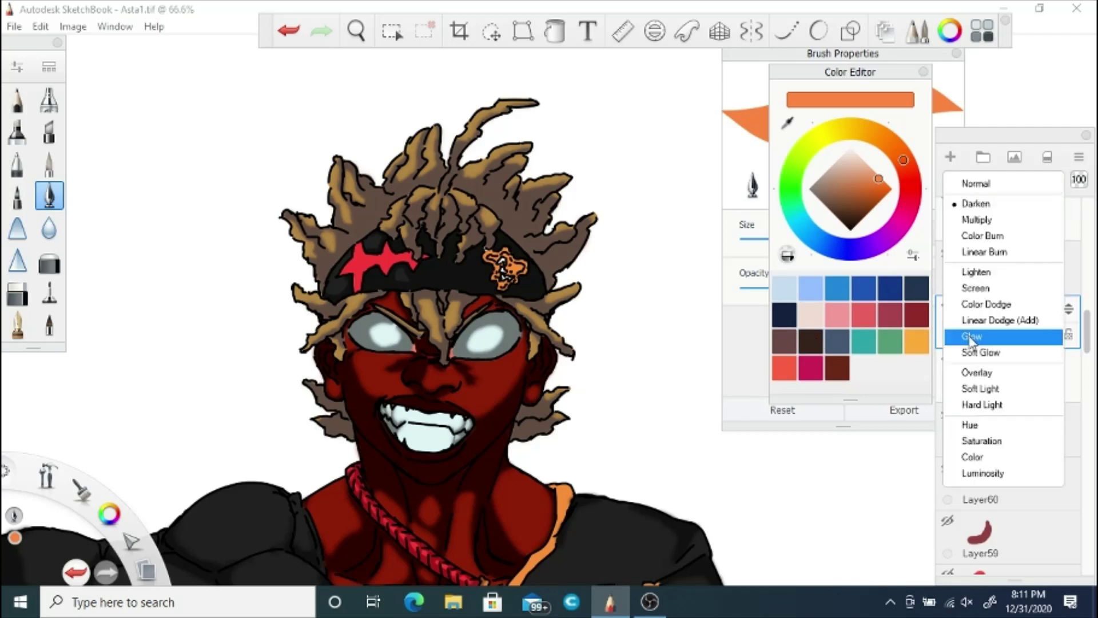
left_click(966, 337)
left_click(949, 360)
left_click(949, 360)
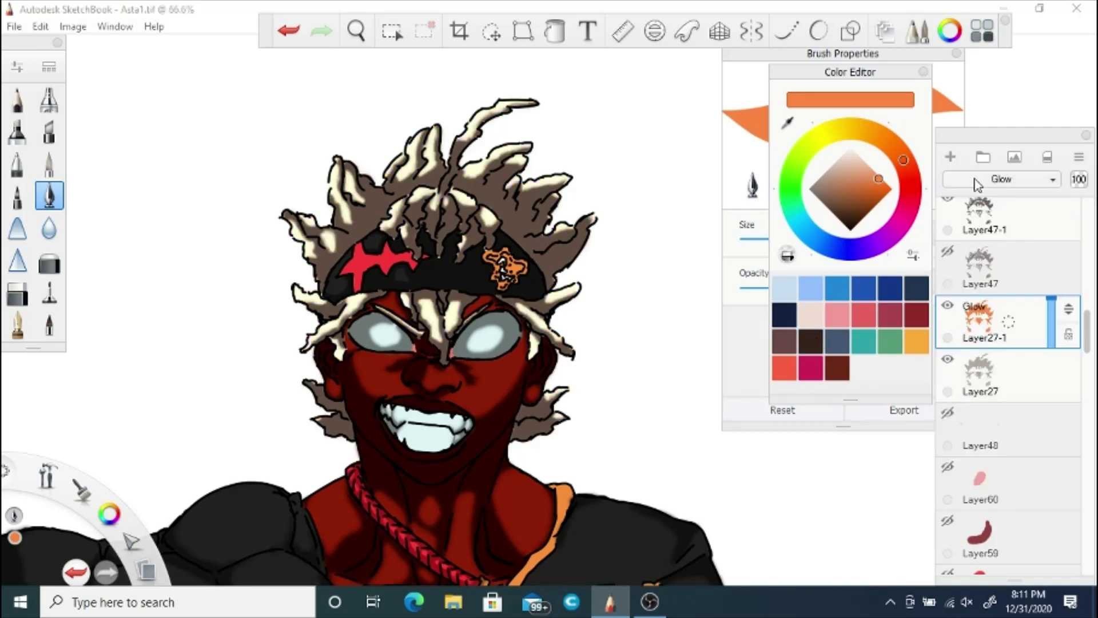
Step: Try Soft Glow, Soft Light and Hard Light on the orange Layer27-1
left_click(975, 182)
left_click(980, 351)
left_click(989, 180)
left_click(981, 392)
left_click(1001, 179)
left_click(979, 424)
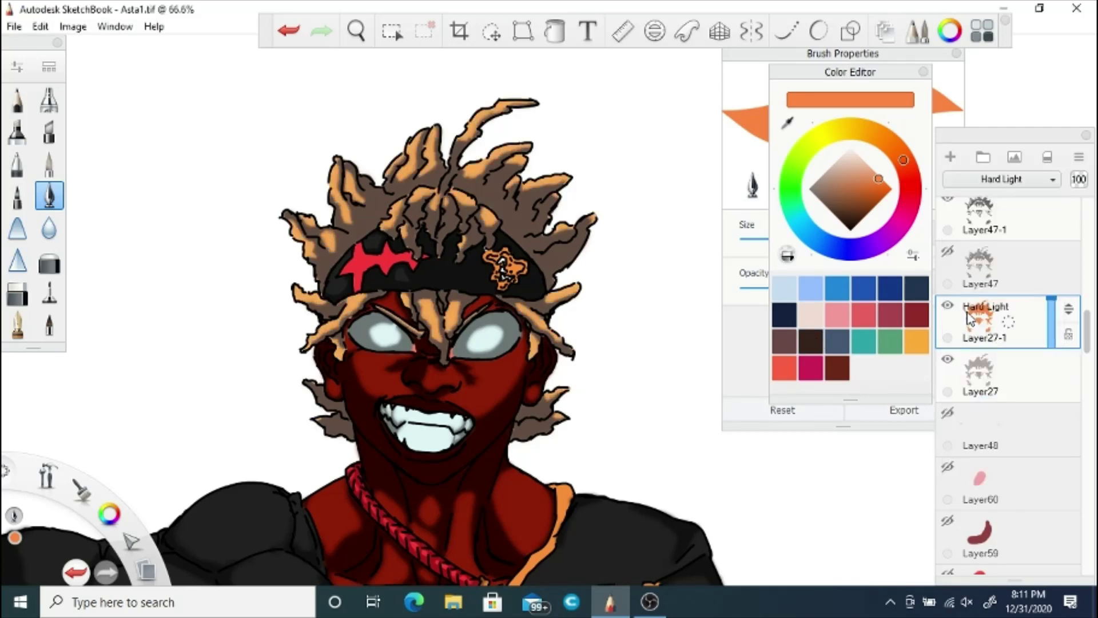
Step: Place Layer27 above the orange Layer27-1 and set Layer27-1's blend mode to Normal
left_click(288, 30)
left_click(289, 30)
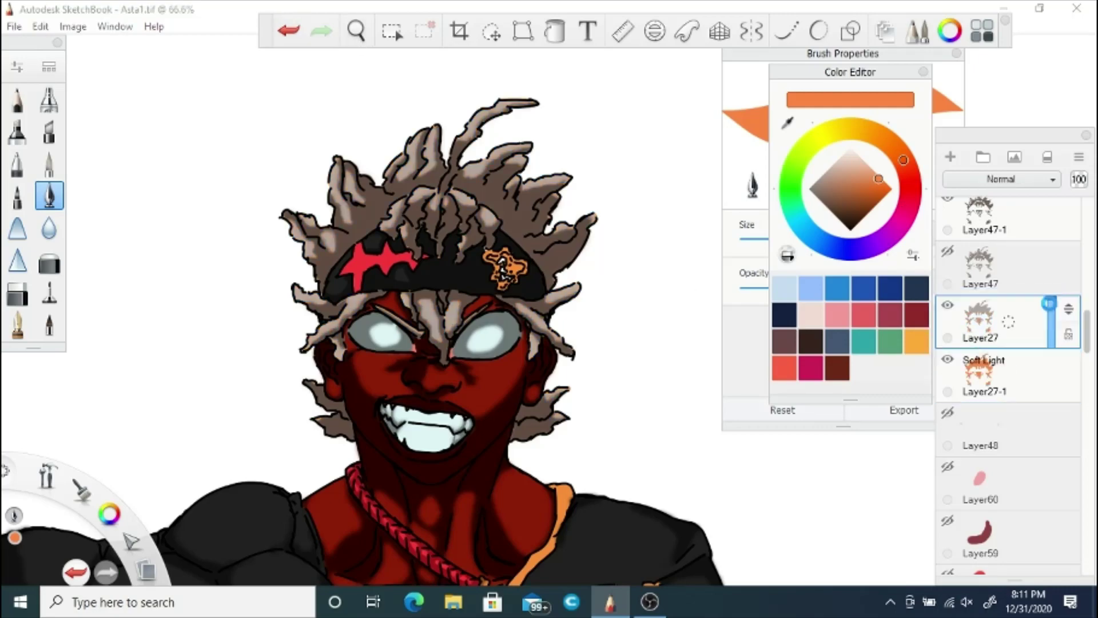
left_click(1006, 371)
left_click(1001, 179)
left_click(990, 198)
Step: Try Soft Light on Layer27 and set its blend mode to Hard Light, then review the hair on the figure
left_click(1011, 334)
left_click(1001, 180)
left_click(987, 392)
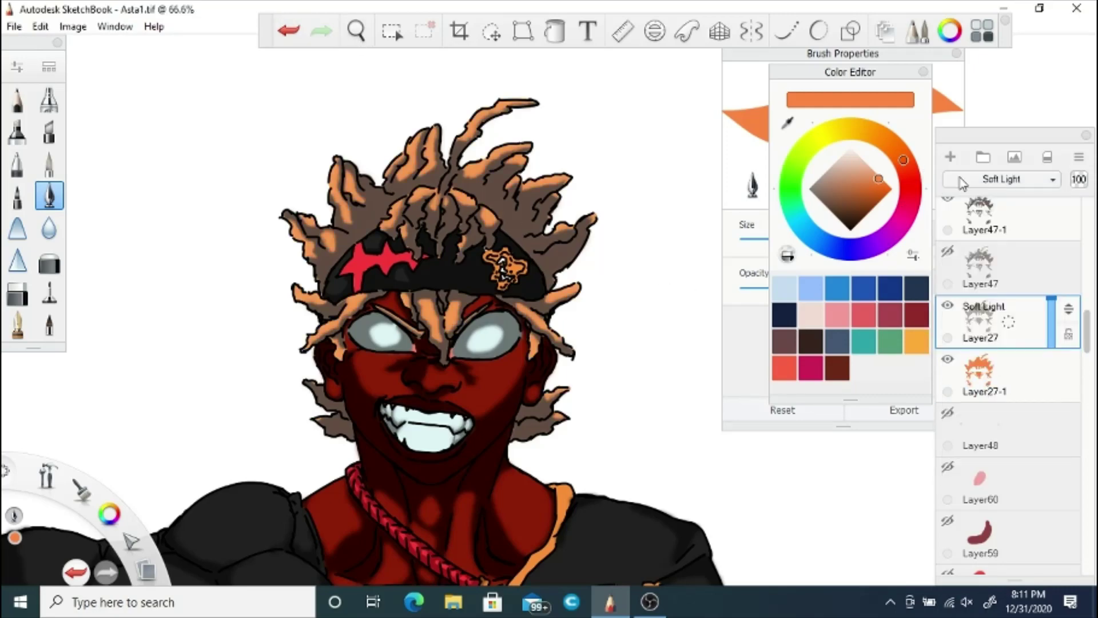
left_click(1002, 179)
left_click(980, 425)
left_click(356, 30)
left_click_drag(409, 110, 486, 295)
left_click_drag(372, 293, 370, 411)
left_click_drag(413, 323, 437, 309)
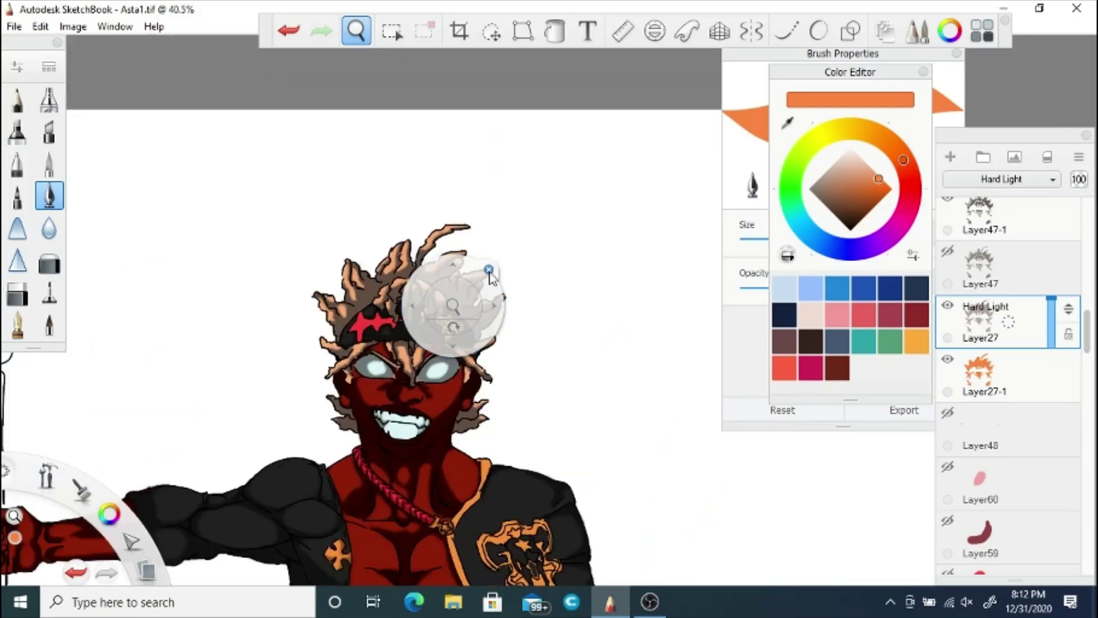
Step: Change the blend mode of the hair layer Layer27 to Darken
left_click(490, 270)
left_click(1001, 180)
left_click(988, 212)
left_click(289, 29)
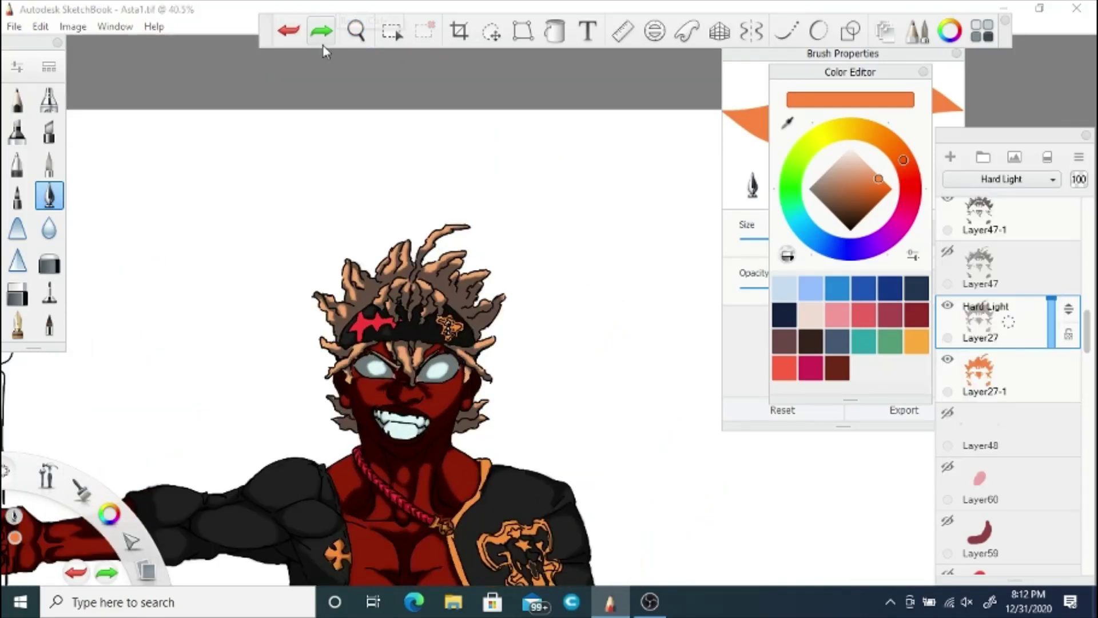
left_click(322, 32)
Step: Try Hard Light on the orange Layer27-1, undo back to Normal and review the hair up close
left_click(1003, 366)
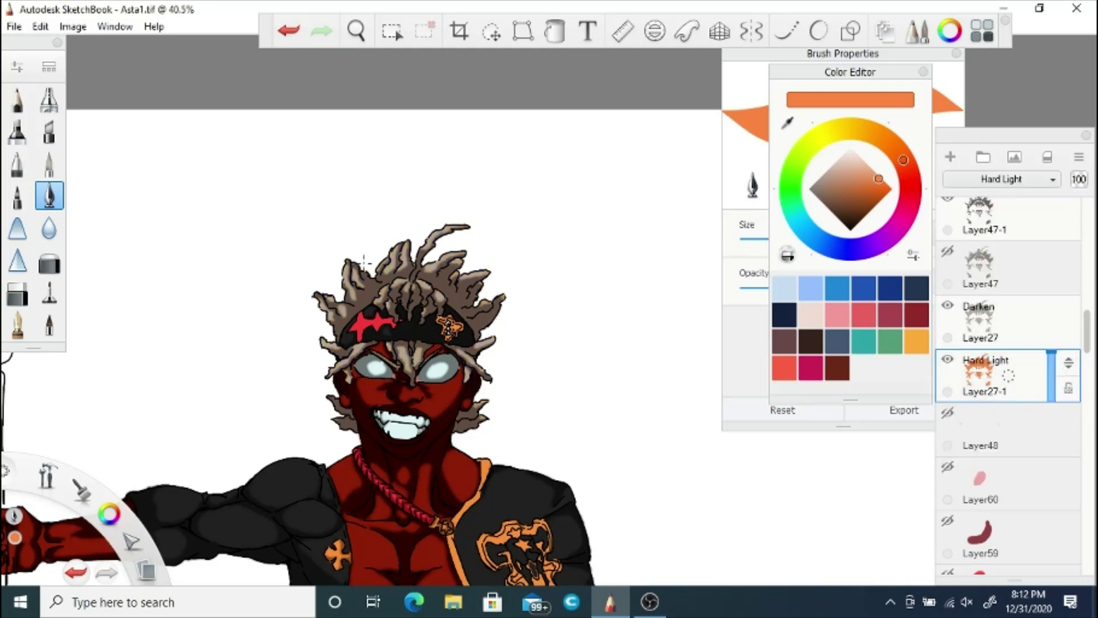
left_click(289, 31)
left_click(289, 31)
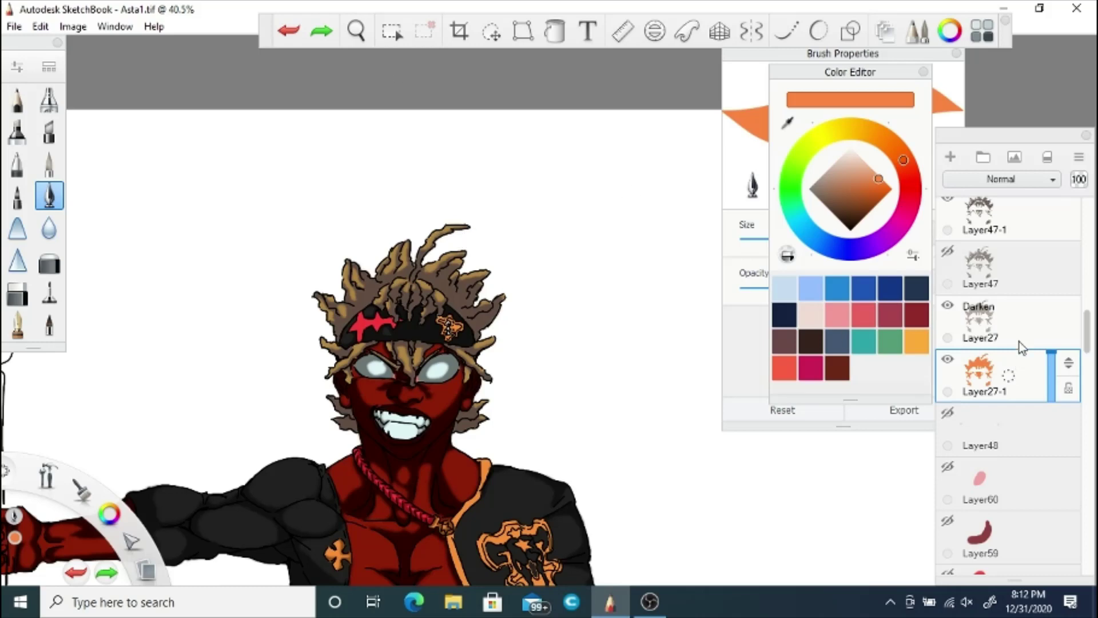
left_click(356, 31)
left_click_drag(359, 294, 497, 271)
left_click(502, 251)
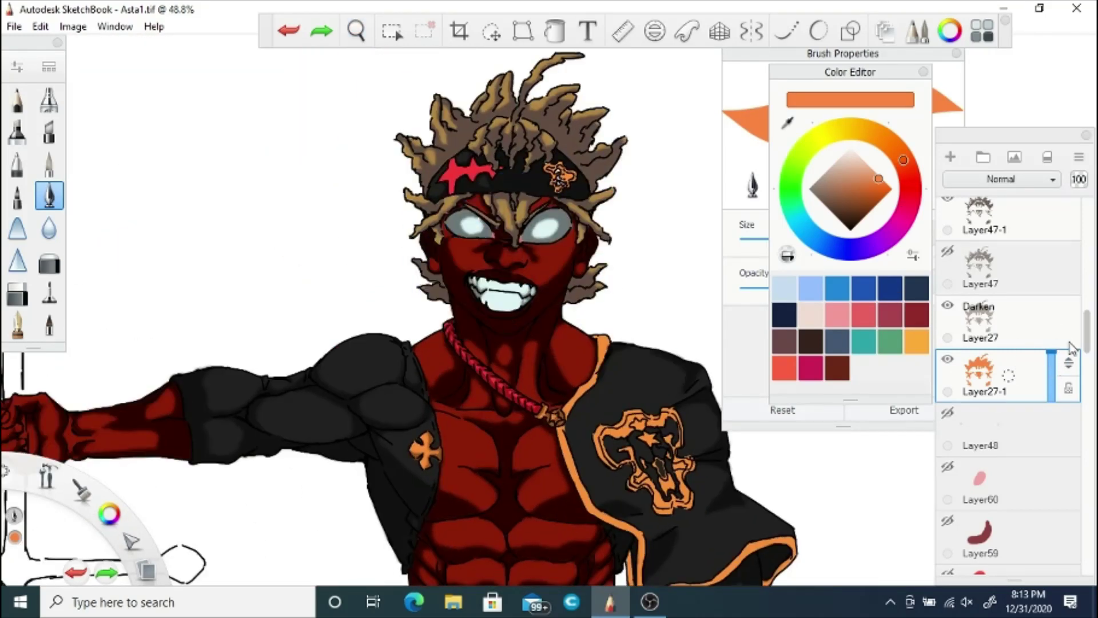
Step: Fill the eyes and teeth on Layer28-1-1 with a pale pink
scroll(1064, 343, "down", 10)
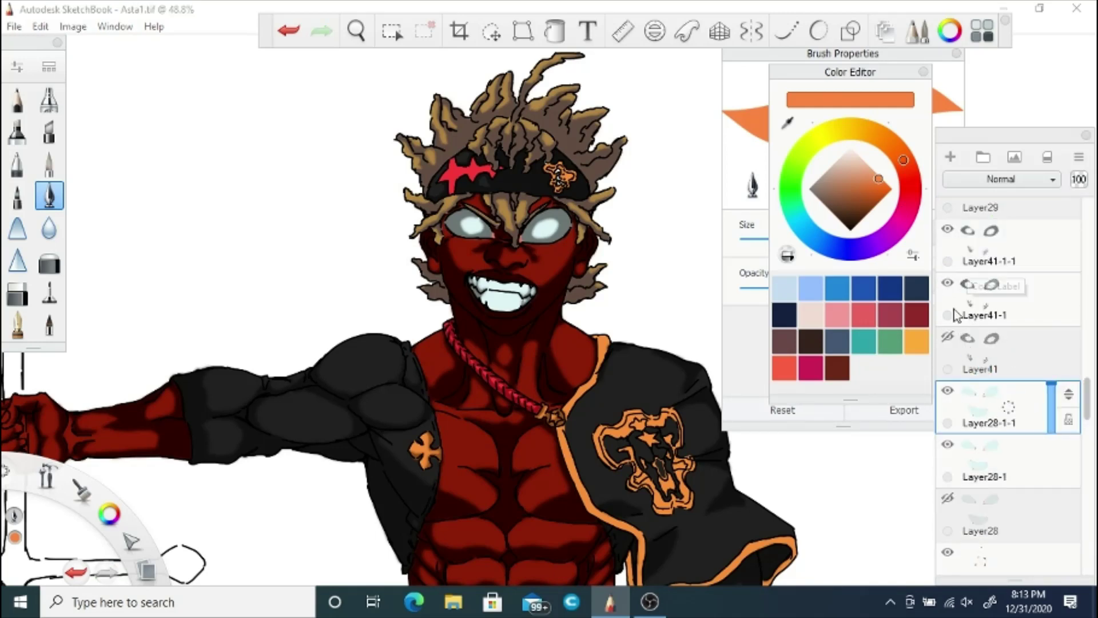
left_click(788, 123)
left_click(506, 298)
left_click_drag(849, 160, 842, 176)
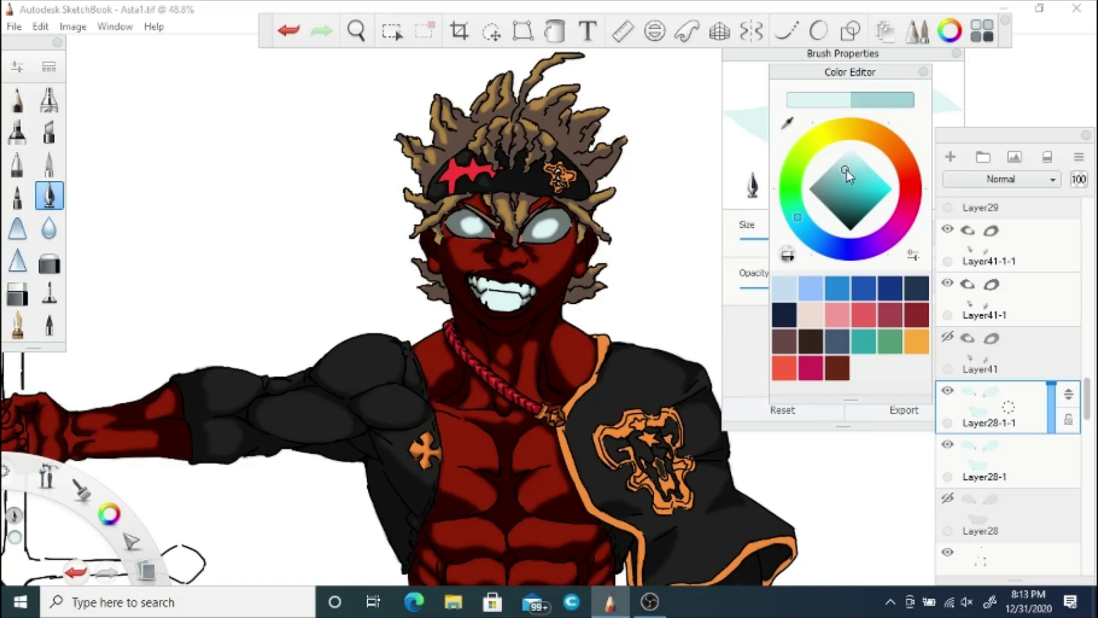
left_click(906, 165)
left_click(554, 30)
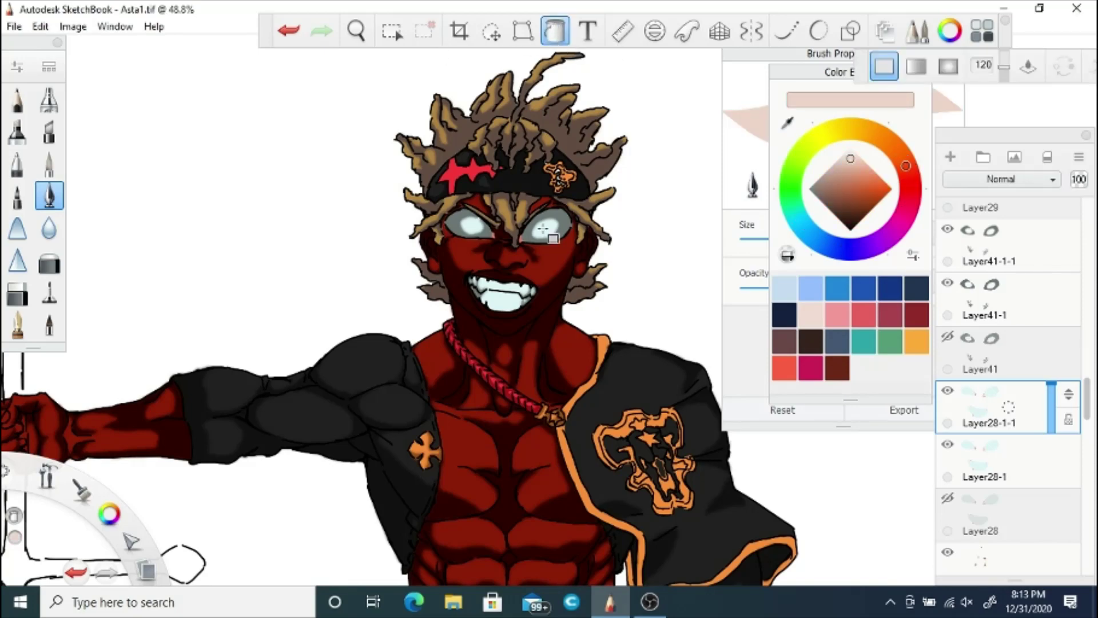
scroll(503, 295, "up", 5)
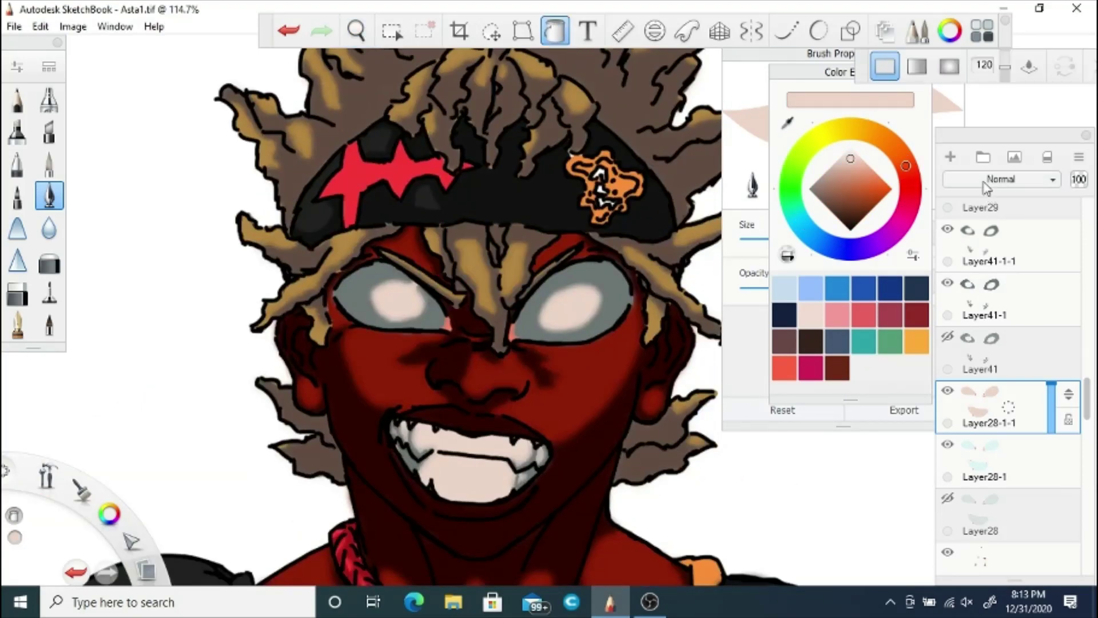
Step: Try Multiply, Color Burn, Glow and Soft Glow on the pink Layer28-1-1
left_click(1000, 179)
left_click(992, 219)
left_click(1001, 179)
left_click(986, 303)
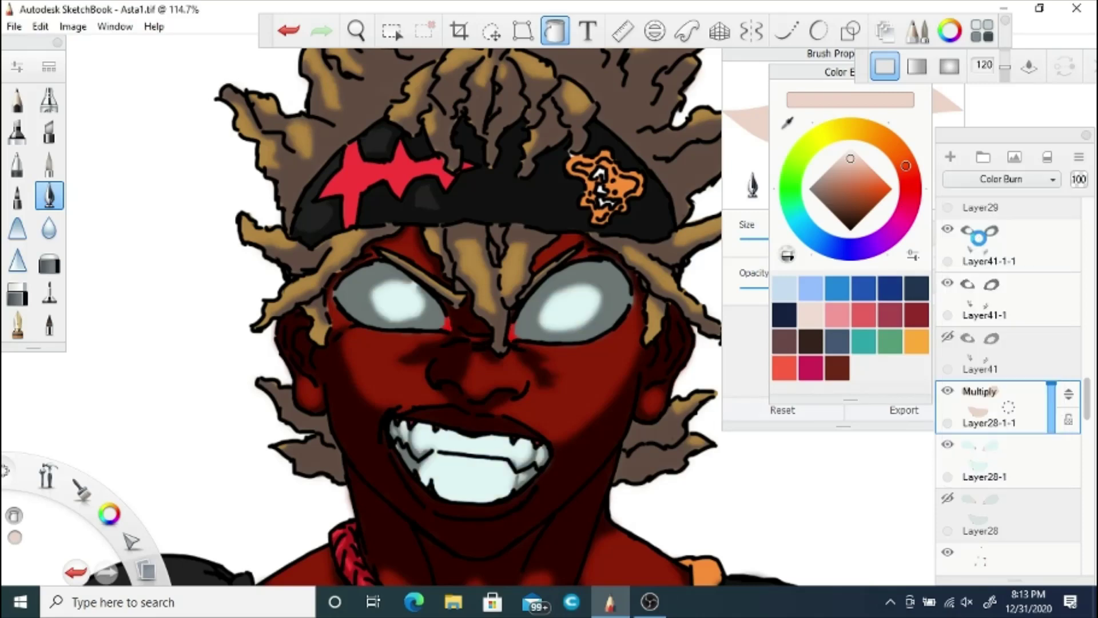
left_click(1001, 179)
left_click(992, 338)
left_click(1001, 179)
left_click(987, 355)
Step: Compare Soft Light and Hard Light on the pink Layer28-1-1, toggling its visibility, and return it to Soft Light
left_click(1001, 179)
left_click(987, 389)
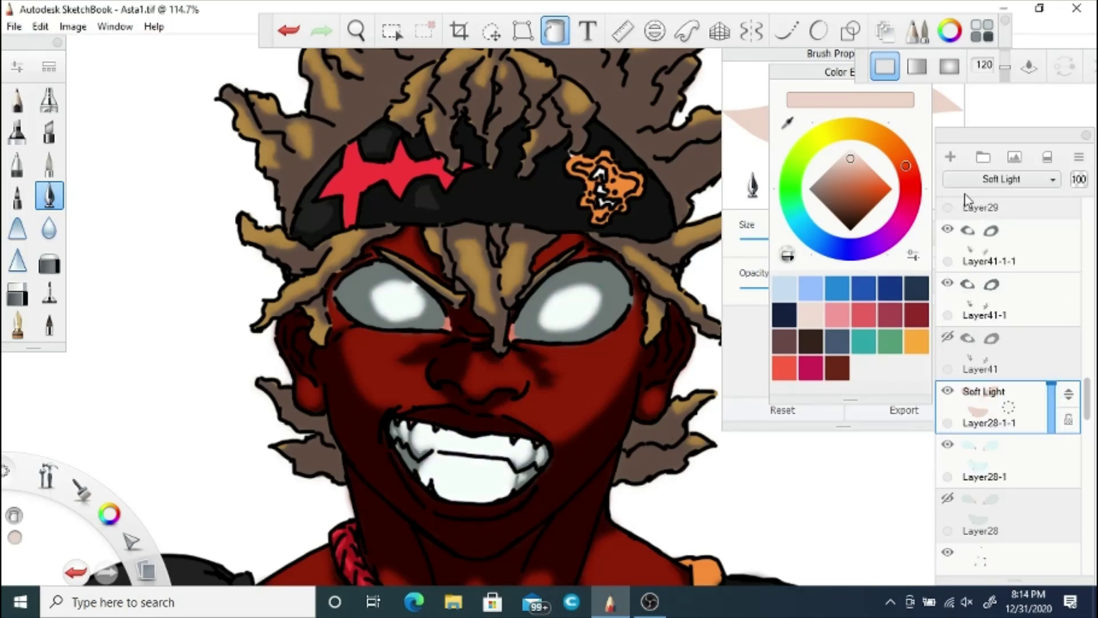
left_click(983, 184)
left_click(1009, 404)
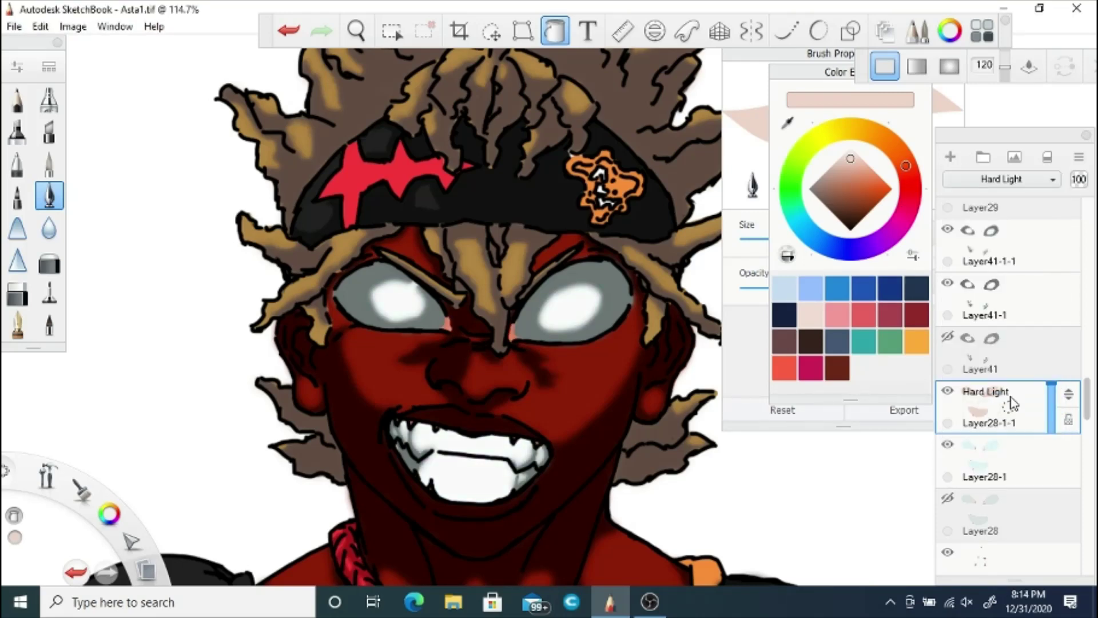
left_click(949, 394)
left_click(949, 394)
left_click(992, 180)
left_click(968, 386)
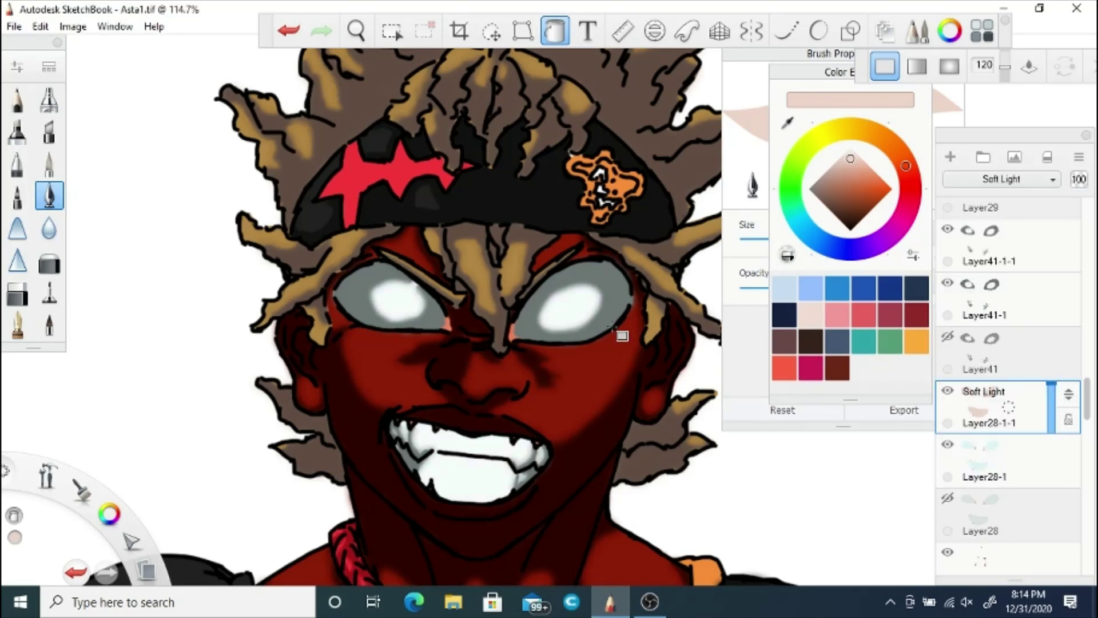
left_click(951, 393)
left_click(950, 393)
Step: Refill both eyes and the teeth on Layer28-1-1 with a dark brown
scroll(421, 294, "down", 3)
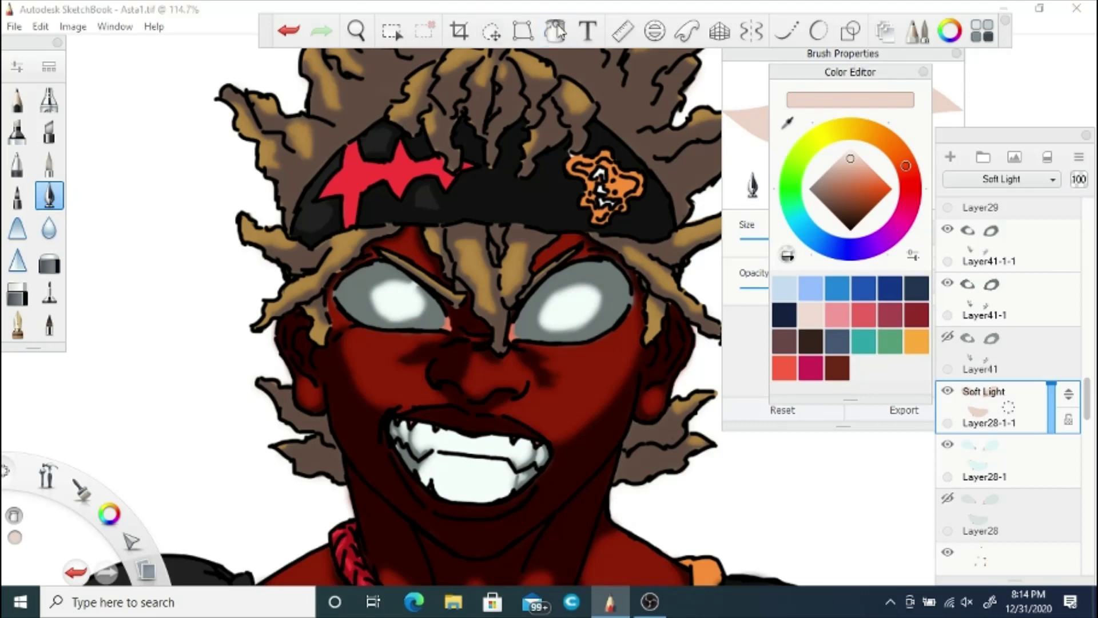
left_click_drag(422, 294, 457, 294)
left_click(564, 35)
left_click_drag(854, 164, 838, 207)
left_click(571, 301)
left_click(402, 295)
left_click(484, 450)
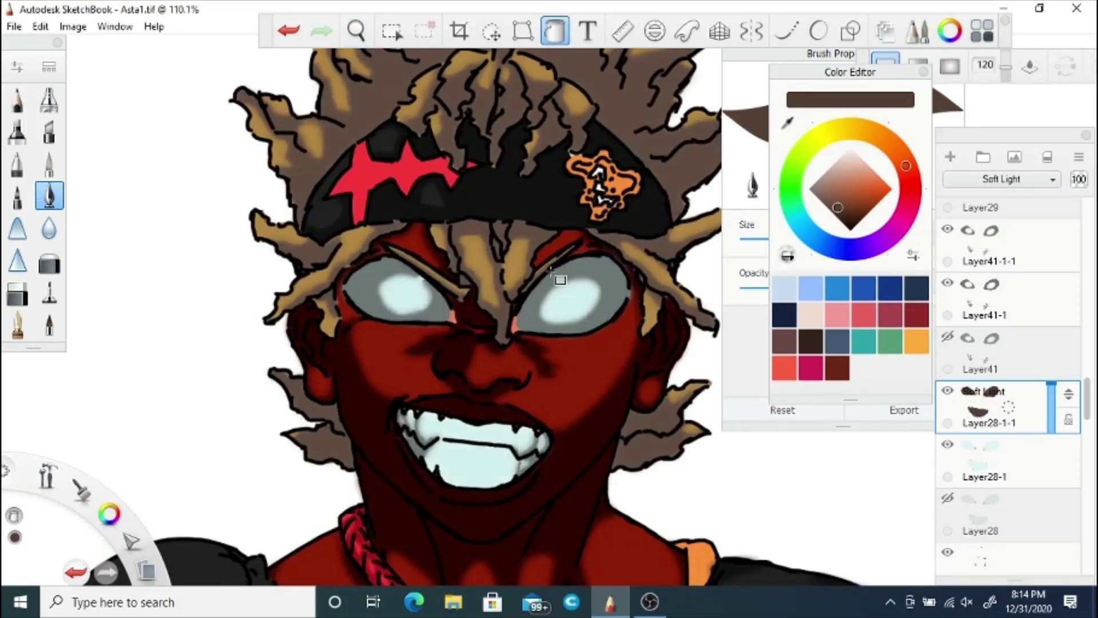
left_click(550, 34)
Step: Try Hard Light, Lighten and Soft Glow on the brown Layer28-1-1, then hide the layer
left_click(983, 183)
left_click(962, 250)
left_click(979, 181)
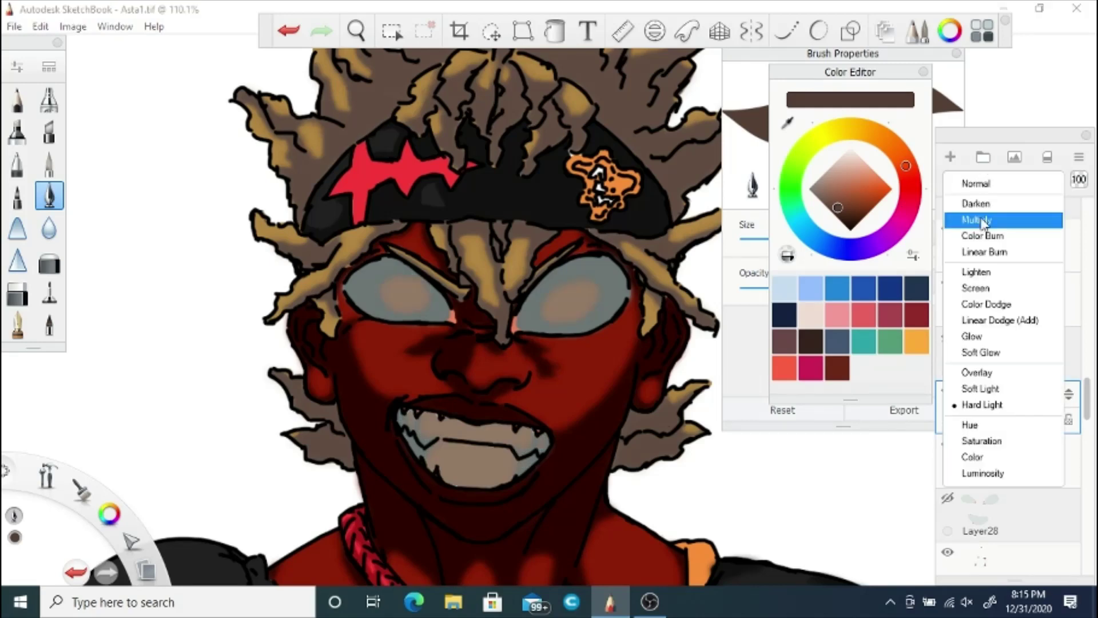
left_click(988, 245)
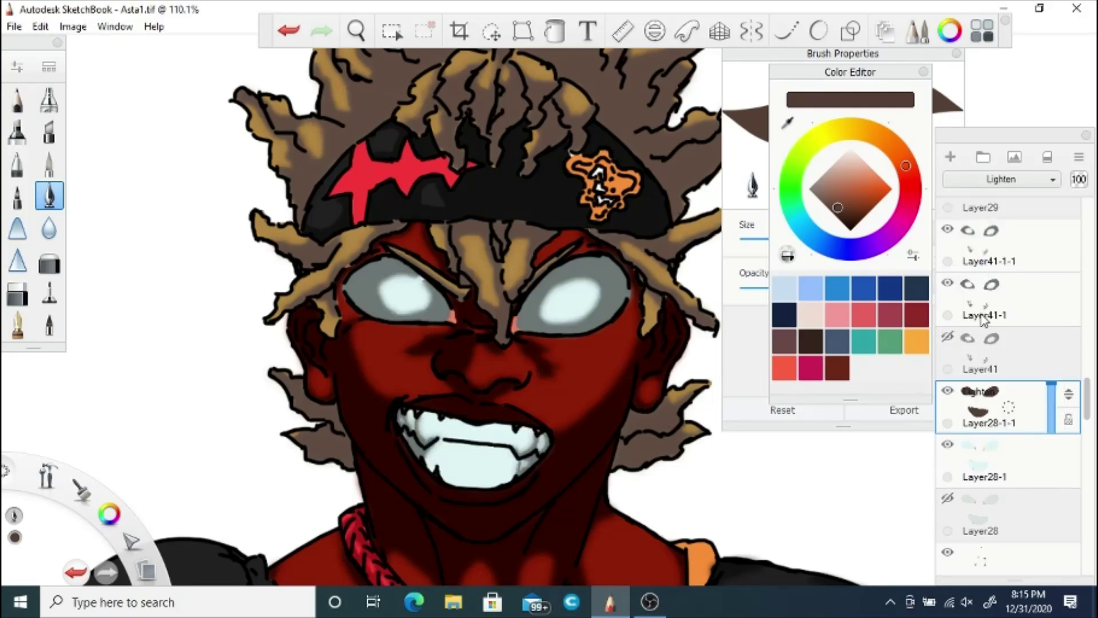
left_click(974, 181)
left_click(987, 353)
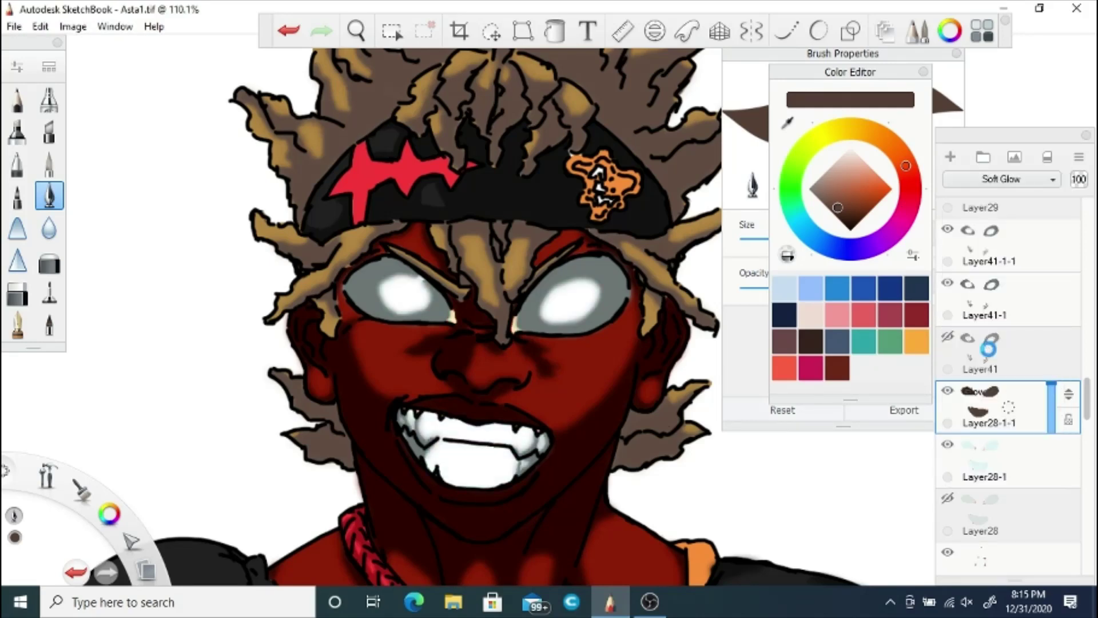
left_click(948, 389)
Step: Try Multiply, Glow and Soft Light on the eye shading layer Layer41-1-1 and set it to Hard Light
left_click(970, 251)
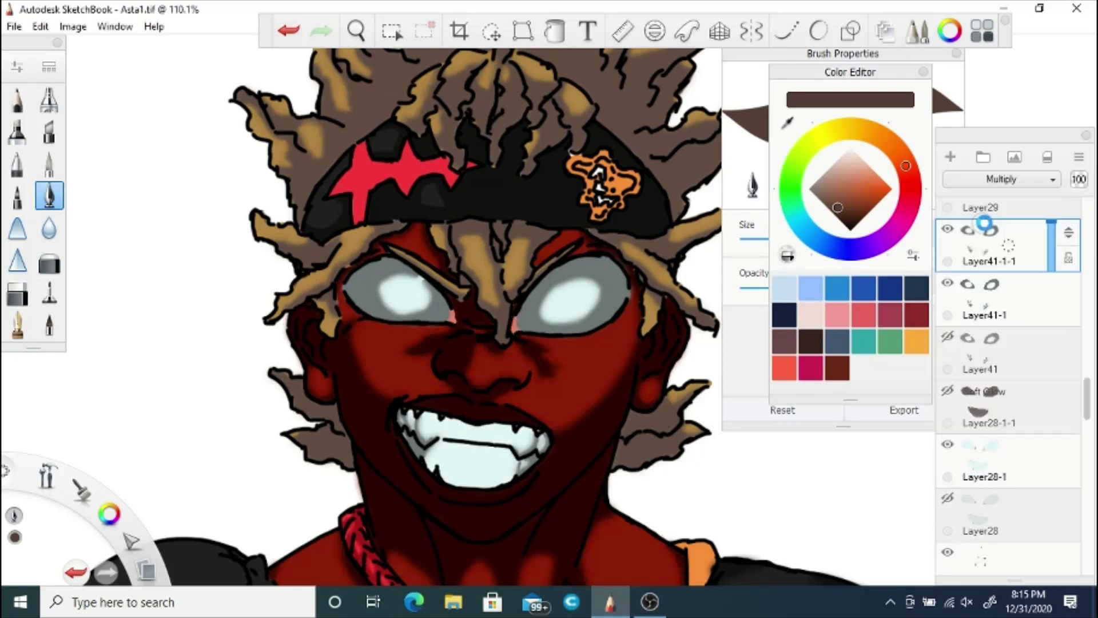
left_click(1001, 179)
left_click(990, 339)
left_click(990, 180)
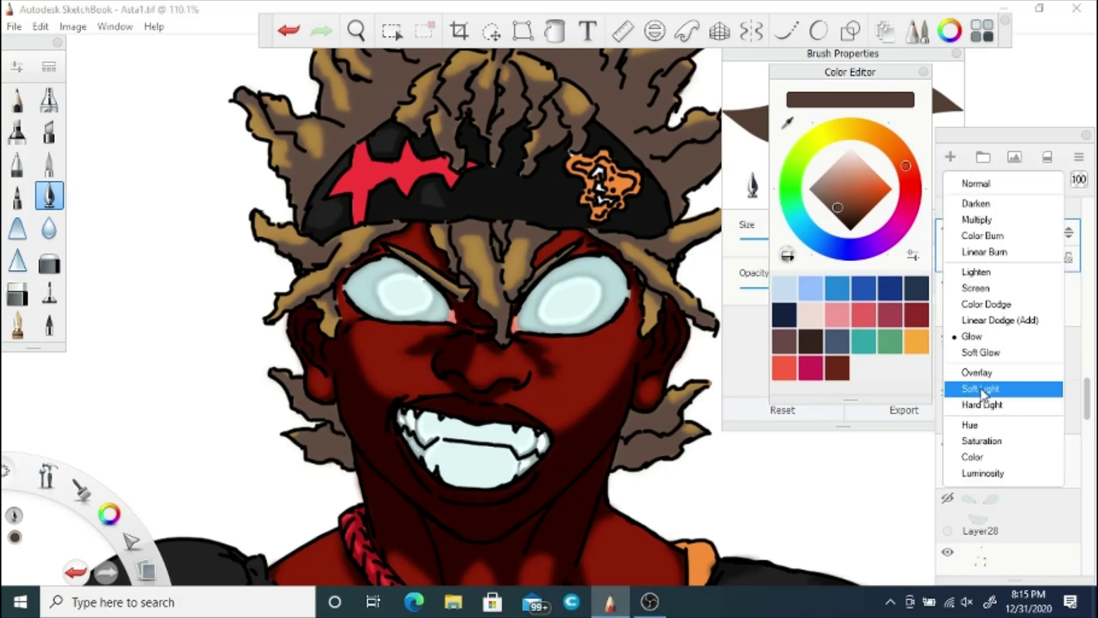
left_click(986, 390)
left_click(996, 179)
left_click(999, 405)
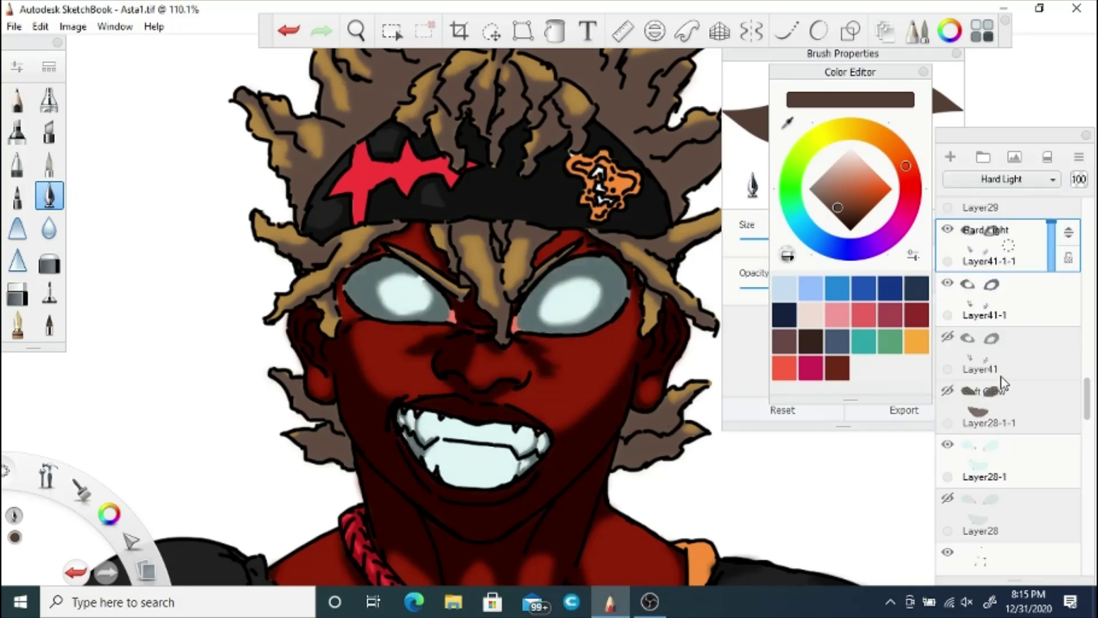
Step: Set the brown Layer28-1-1 to Lighten and hide it
left_click(973, 407)
left_click(1001, 179)
left_click(1001, 277)
left_click(949, 393)
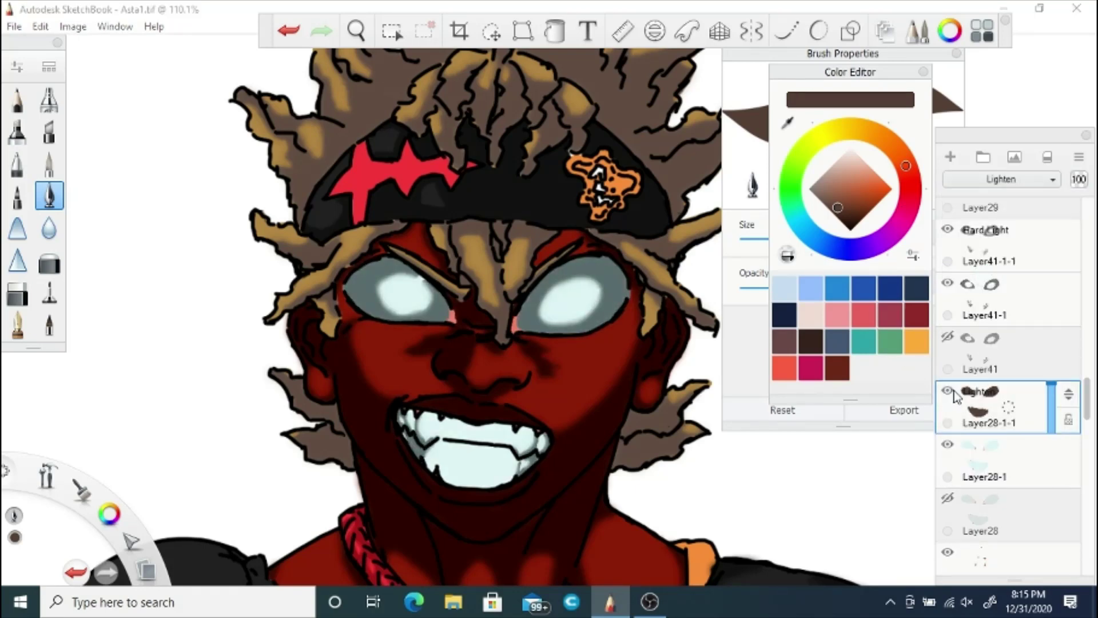
Step: Review the figure's upper body and save the drawing
key("space")
left_click_drag(419, 264, 419, 421)
left_click_drag(442, 464, 447, 349)
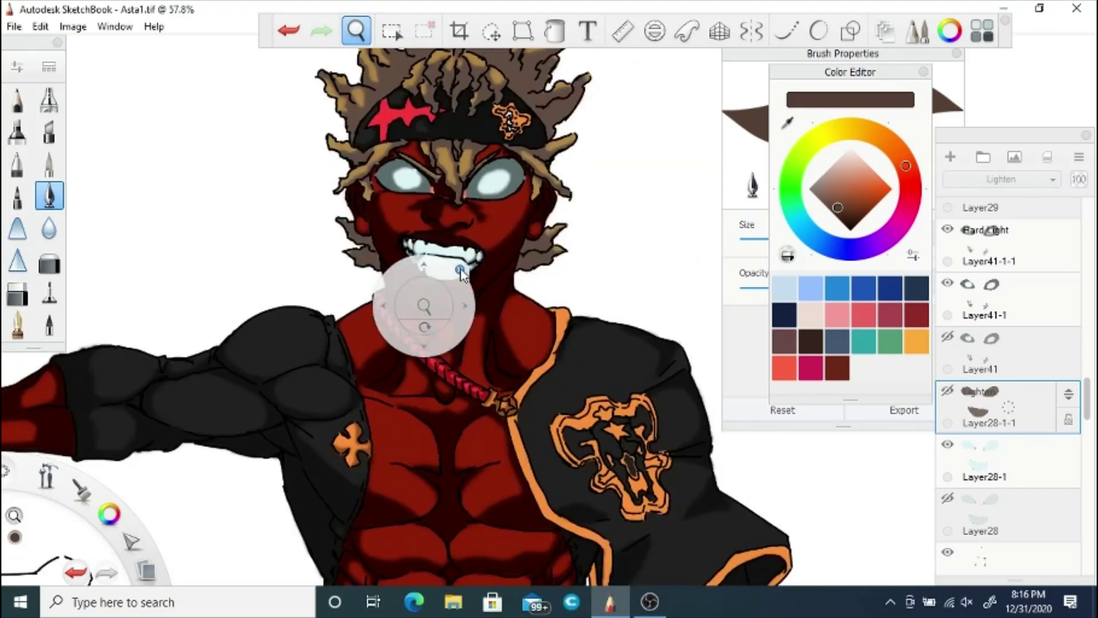
left_click(14, 27)
left_click(46, 122)
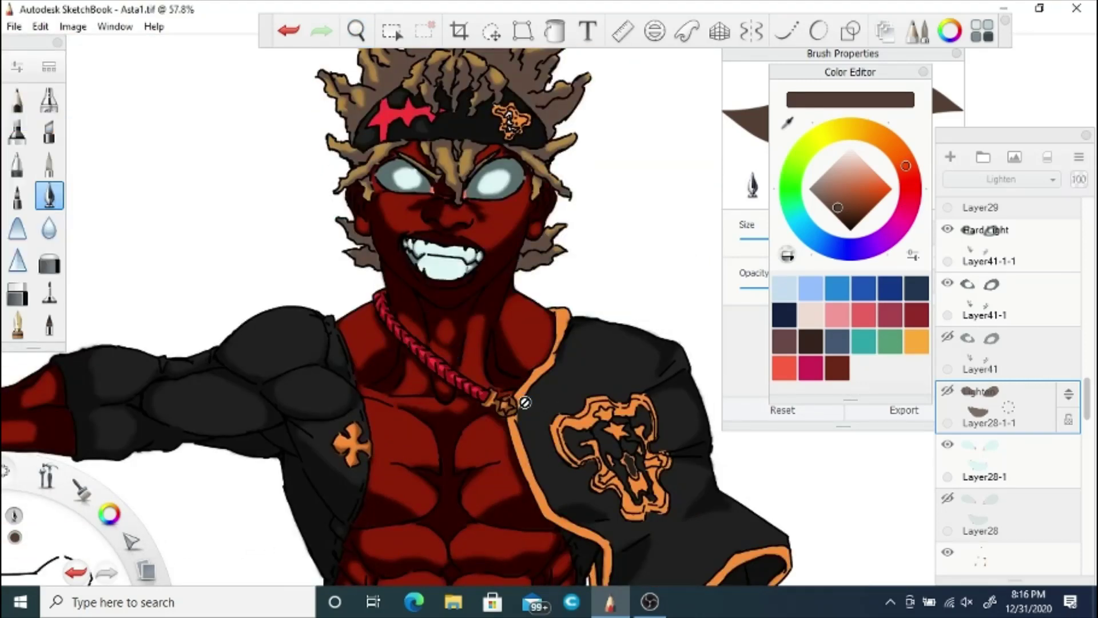
Step: Try Darken, Multiply, Glow and Soft Glow on the clothing shading layer Layer42-1-2
left_click_drag(1089, 411, 1089, 460)
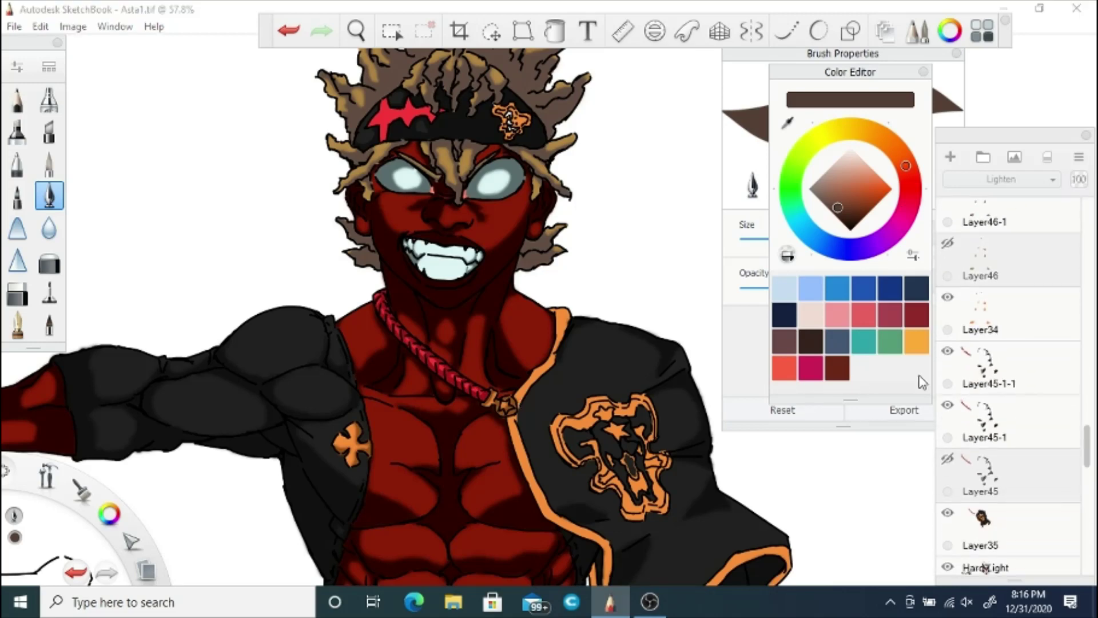
scroll(1006, 435, "down", 5)
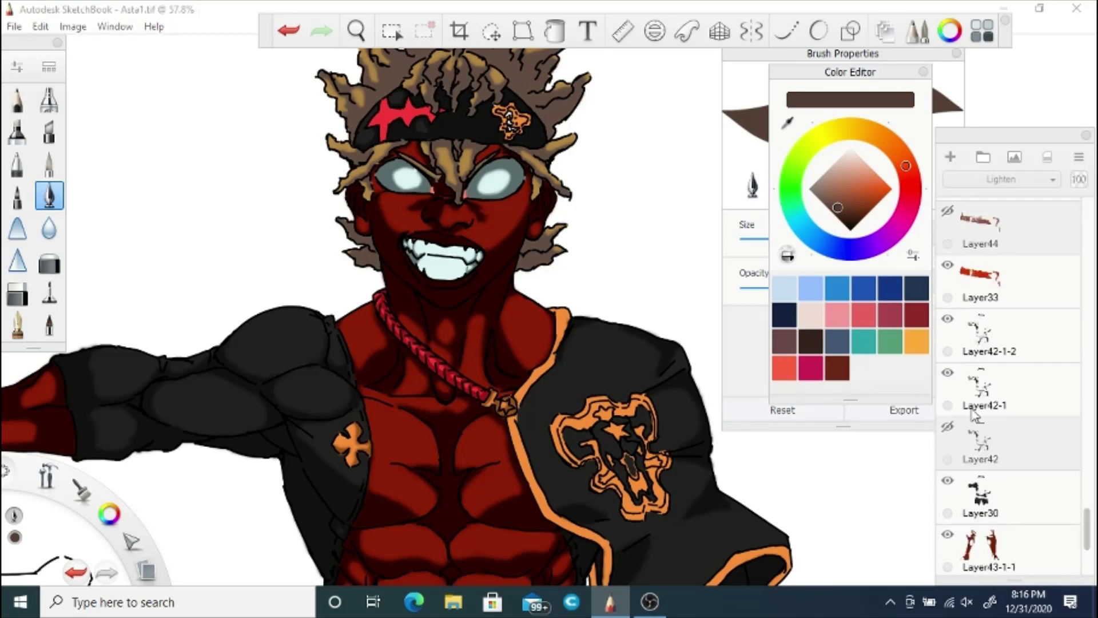
left_click(1005, 346)
left_click(995, 180)
left_click(992, 204)
left_click(989, 181)
left_click(988, 222)
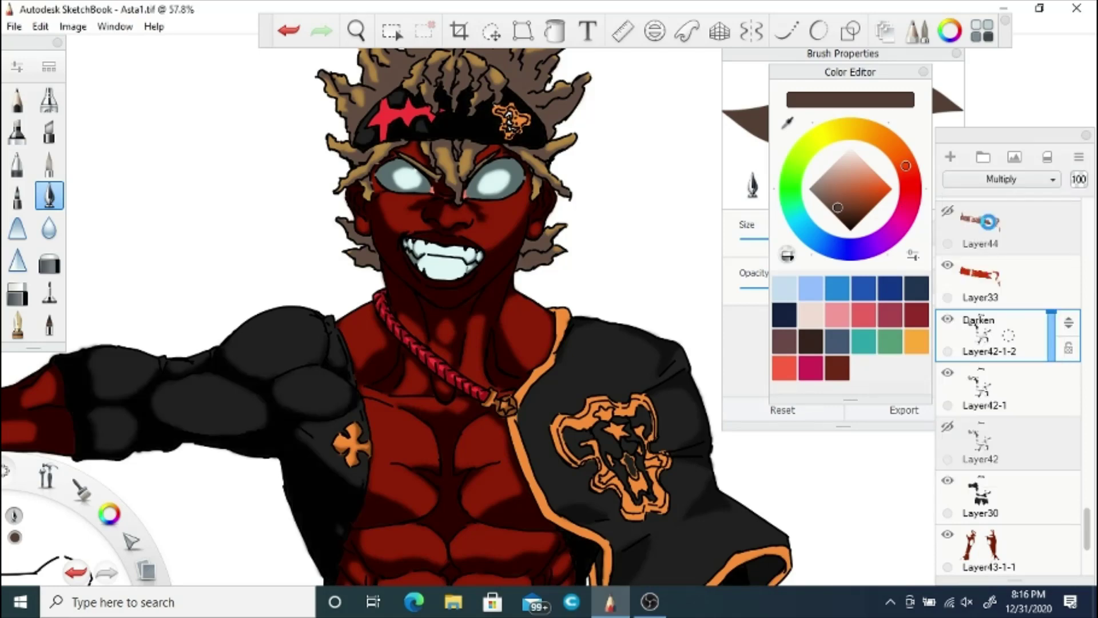
left_click(996, 183)
left_click(973, 336)
left_click(990, 182)
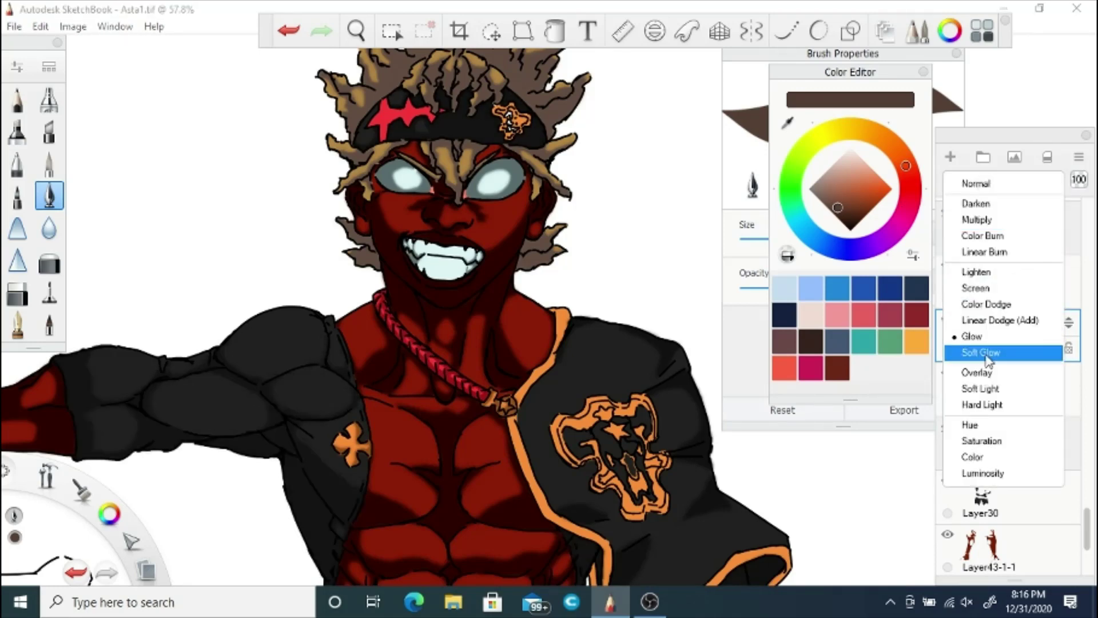
left_click(988, 353)
Step: Try Soft Light on Layer42-1-2 and set its blend mode to Hard Light
left_click(988, 182)
left_click(976, 389)
left_click(991, 183)
left_click(995, 401)
Step: Duplicate Layer30 and fill the black sleeve on the copy with a light blue-gray
left_click(976, 494)
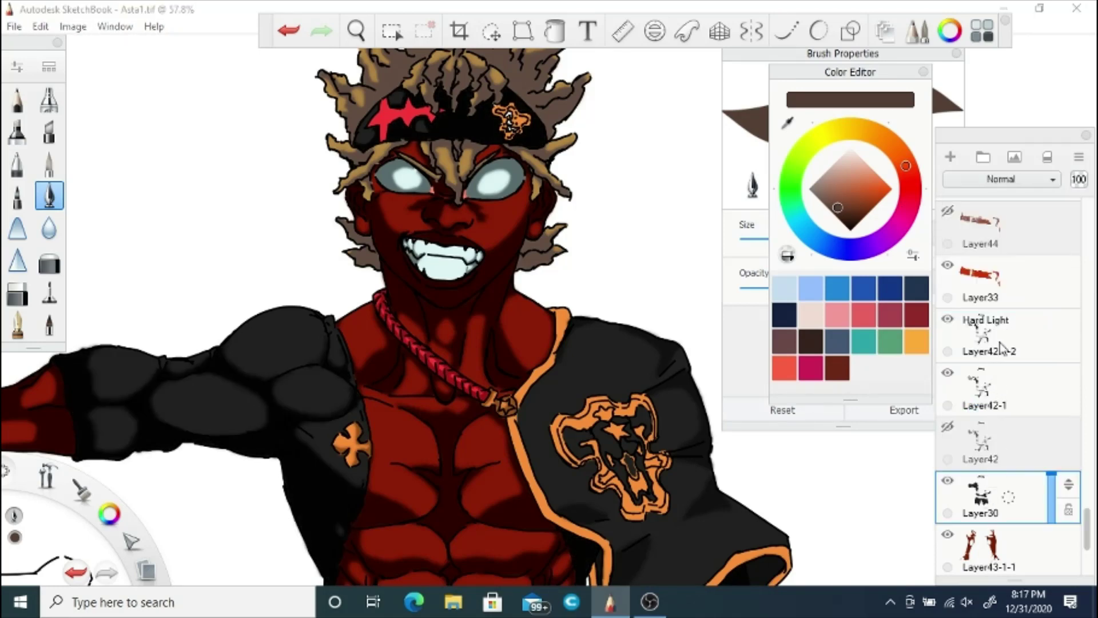
mouse_move(824, 207)
left_mouse_down()
mouse_move(847, 159)
mouse_move(822, 243)
left_mouse_up()
left_click(789, 124)
left_click(641, 360)
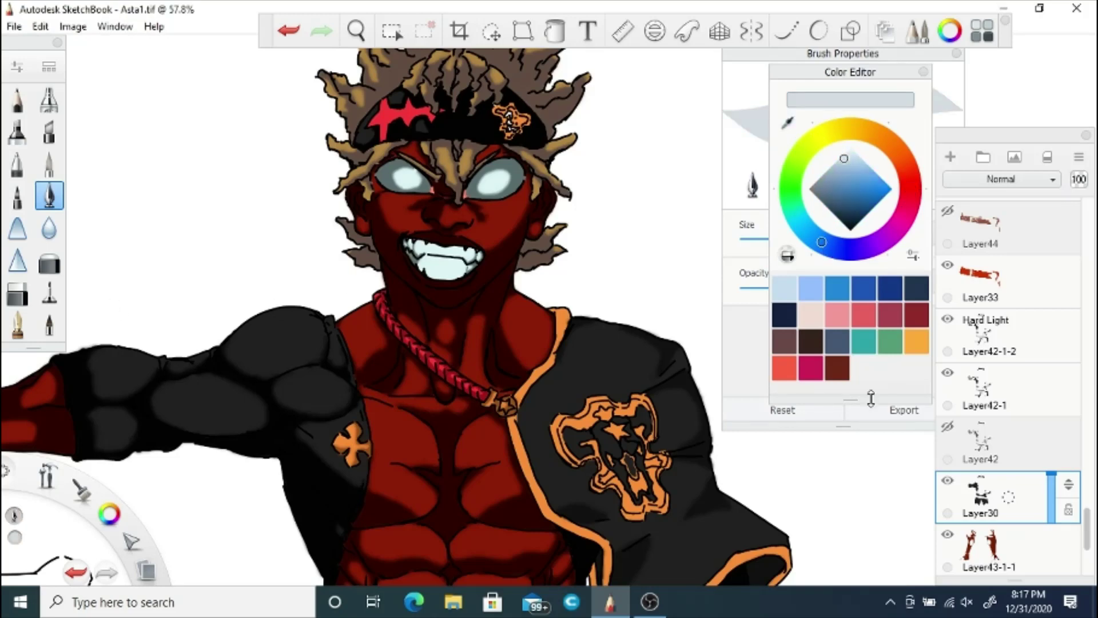
left_click(355, 30)
left_click_drag(394, 298, 397, 338)
left_click(433, 296)
left_click(557, 32)
left_click(332, 355)
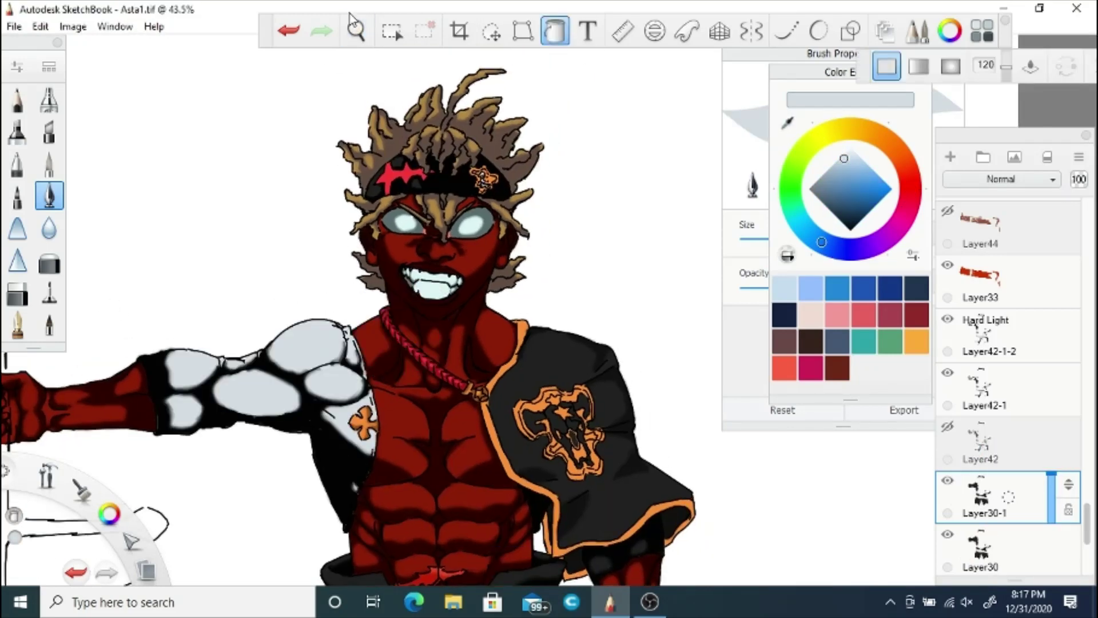
Step: Fill the waist cloth and trousers on Layer30-1 with the light blue-gray
left_click(356, 29)
left_click_drag(368, 263, 389, 367)
left_click_drag(401, 404, 397, 323)
left_click(555, 30)
left_click(462, 361)
left_click(469, 446)
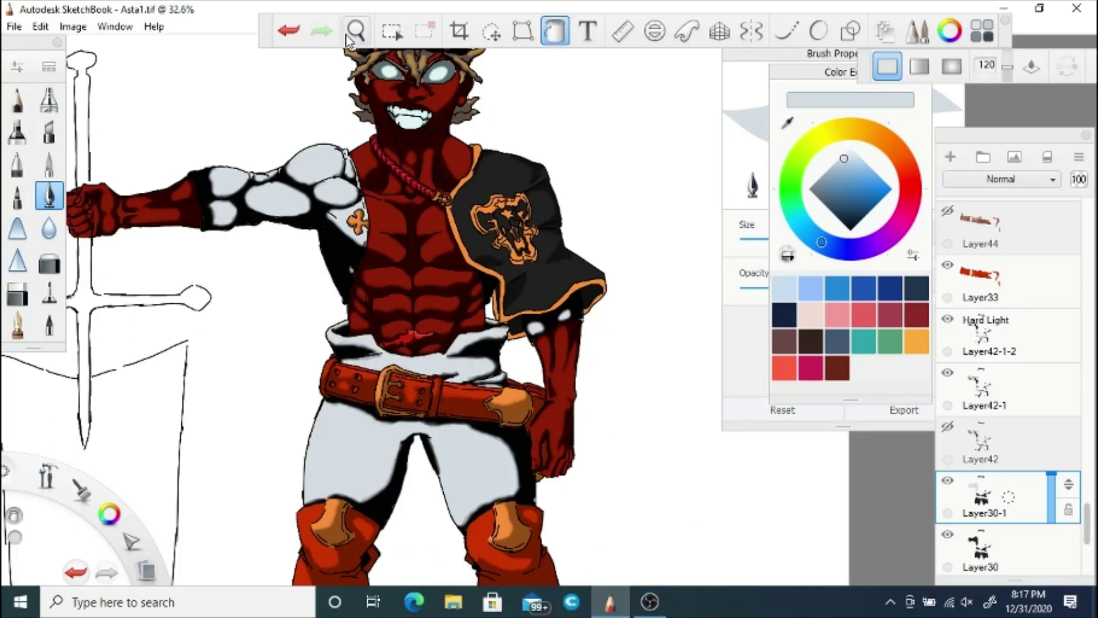
Step: Fill the headband highlights on Layer30-1 with the light blue-gray
left_click(355, 31)
left_click_drag(372, 163, 390, 324)
left_click(555, 31)
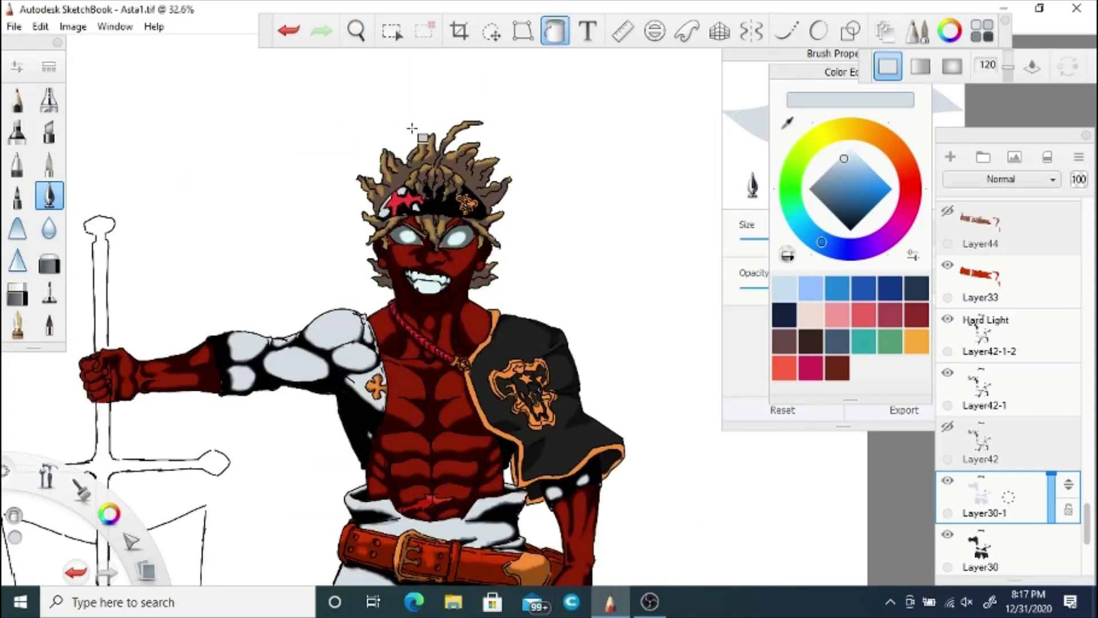
left_click(356, 31)
left_click_drag(395, 372, 366, 295)
left_click_drag(383, 312, 424, 163)
left_click_drag(461, 129, 477, 269)
left_click(364, 35)
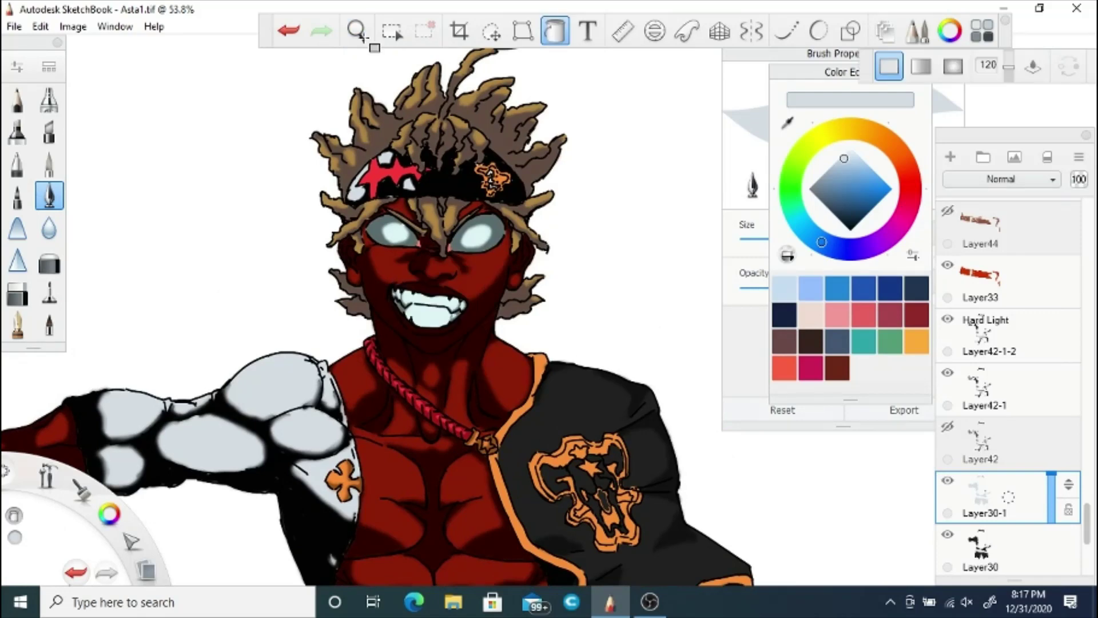
Step: Try Darken on the light blue-gray Layer30-1 and set its blend mode to Multiply
left_click(361, 36)
left_click_drag(443, 452, 391, 258)
left_click(555, 31)
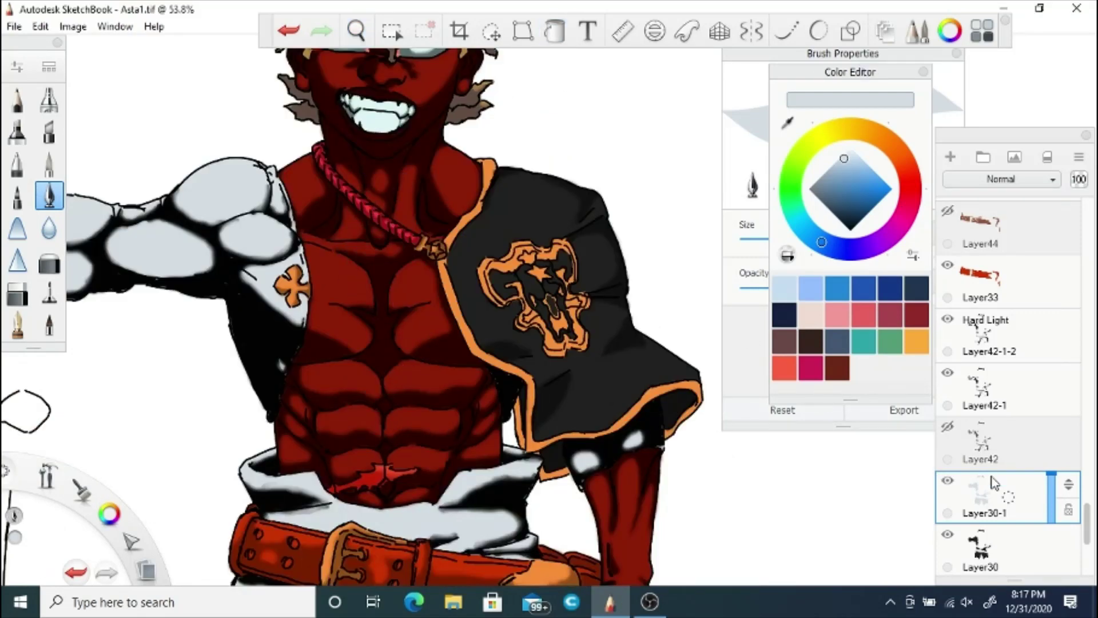
left_click(1002, 179)
left_click(975, 203)
left_click(1001, 179)
left_click(971, 219)
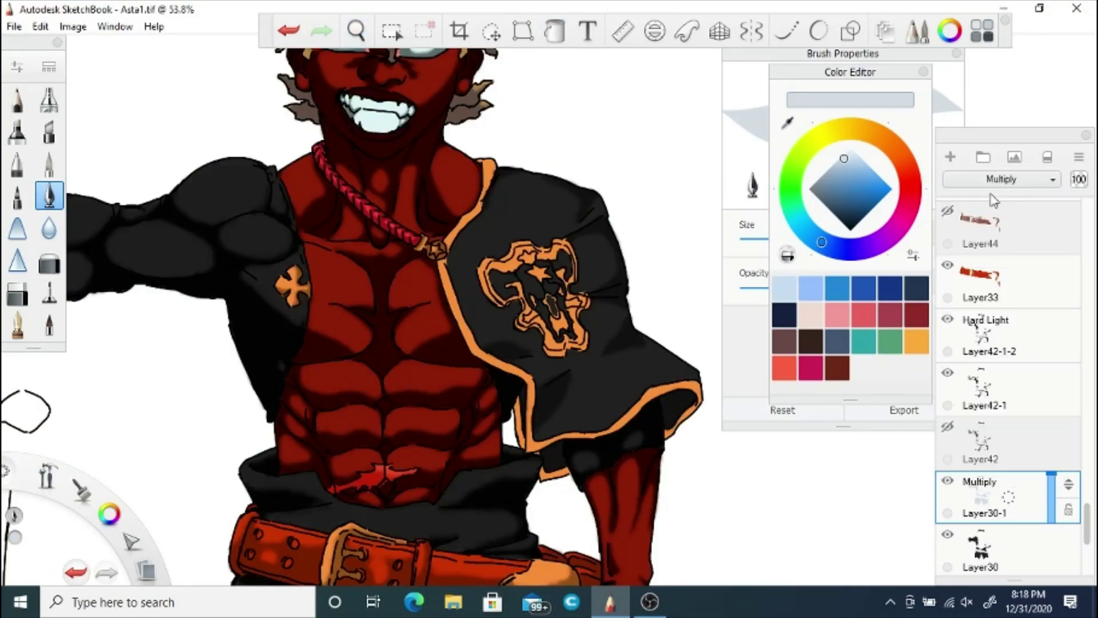
Step: Try the Color Burn, Linear Burn, Lighten, Screen and Color Dodge blend modes on Layer30-1
left_click(991, 180)
left_click(982, 236)
left_click(987, 180)
left_click(980, 252)
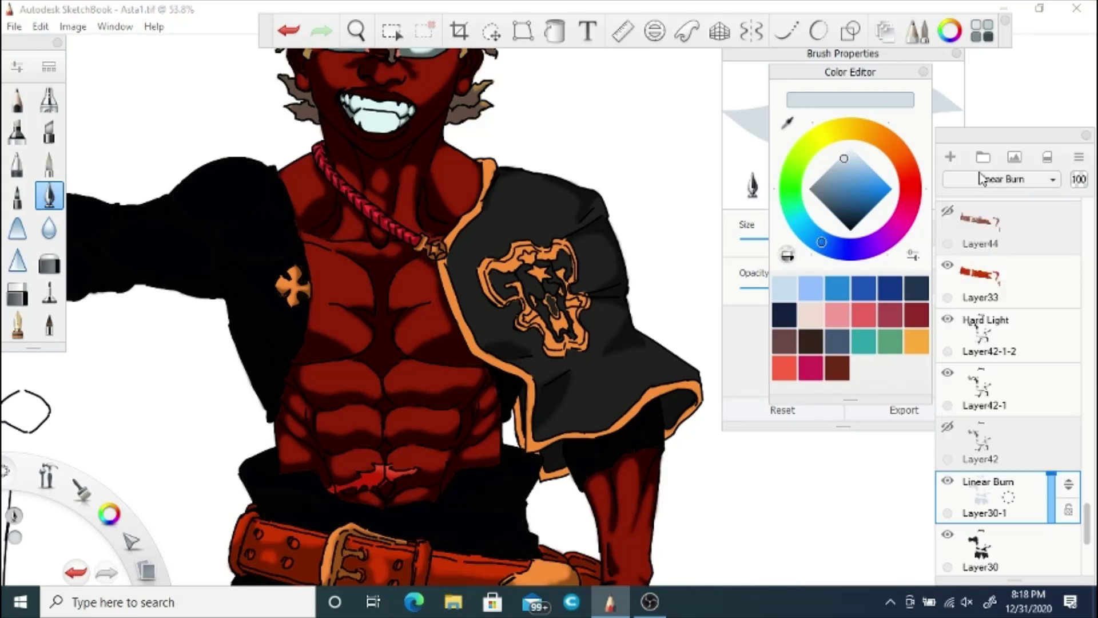
left_click(1002, 179)
left_click(980, 269)
left_click(1001, 179)
left_click(979, 286)
left_click(1001, 179)
left_click(988, 303)
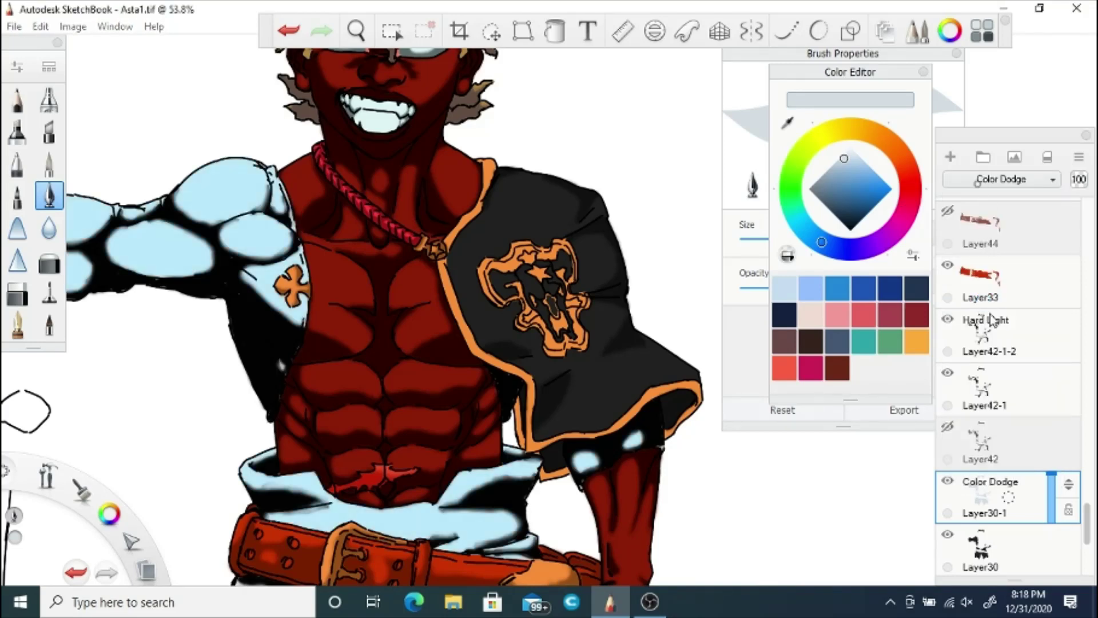
Step: Try the Linear Dodge (Add), Glow and Soft Glow blend modes on Layer30-1
left_click(1001, 179)
left_click(984, 319)
left_click(1001, 179)
left_click(979, 337)
left_click(1001, 179)
left_click(972, 353)
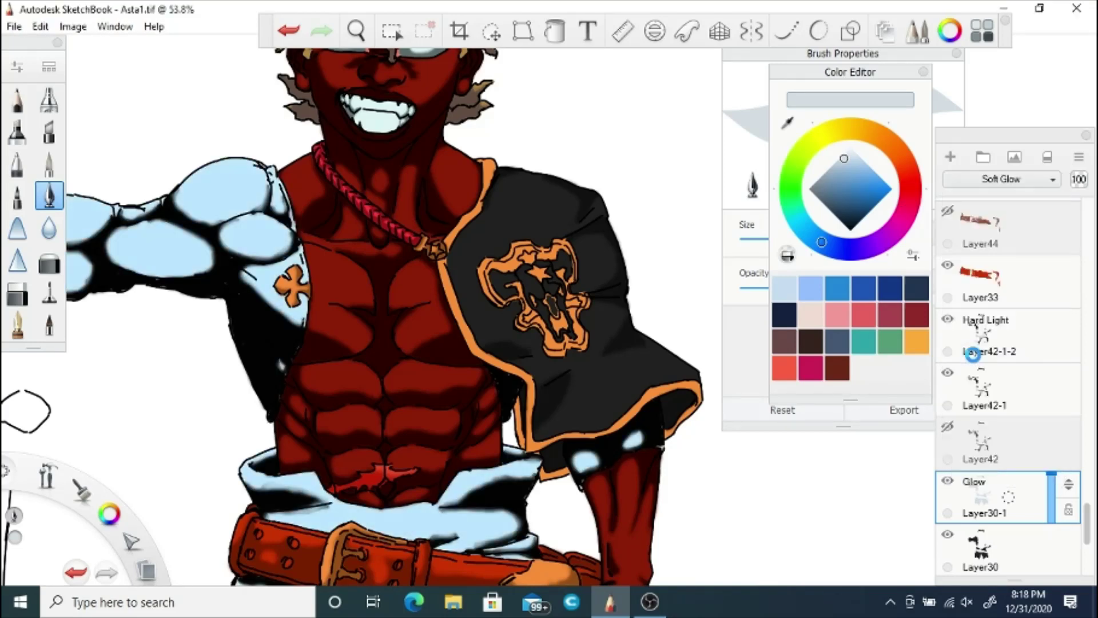
Step: Try Overlay, Soft Light and Hard Light on Layer30-1, undoing the last change and checking the figure
left_click(1001, 179)
left_click(984, 370)
left_click(1001, 179)
left_click(983, 386)
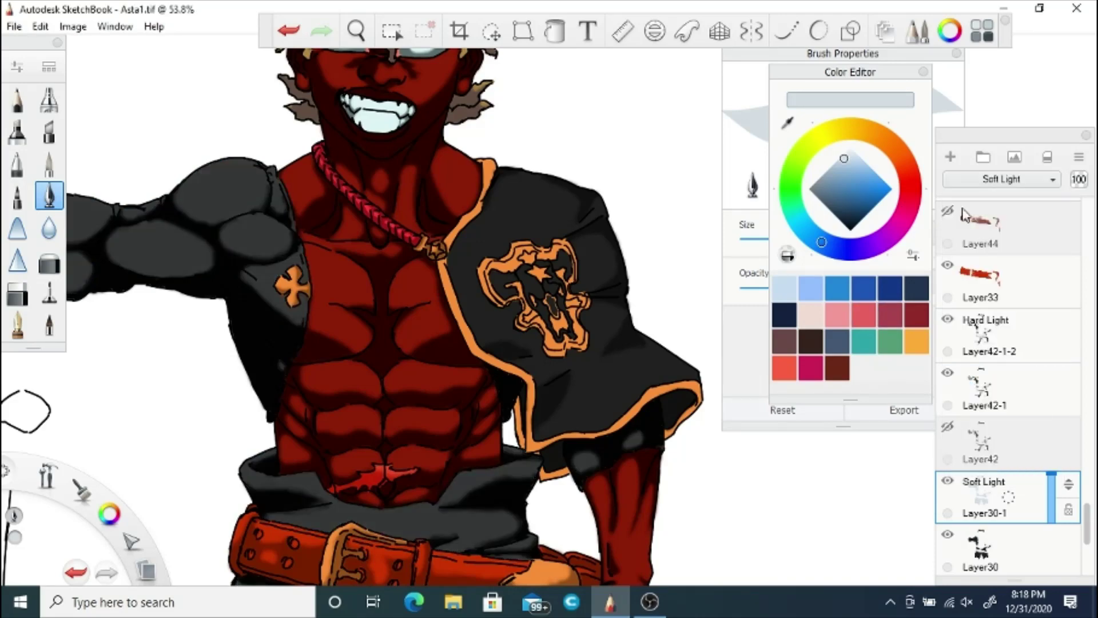
left_click(1002, 180)
left_click(983, 403)
left_click(289, 30)
left_click(356, 30)
left_click_drag(386, 350, 436, 377)
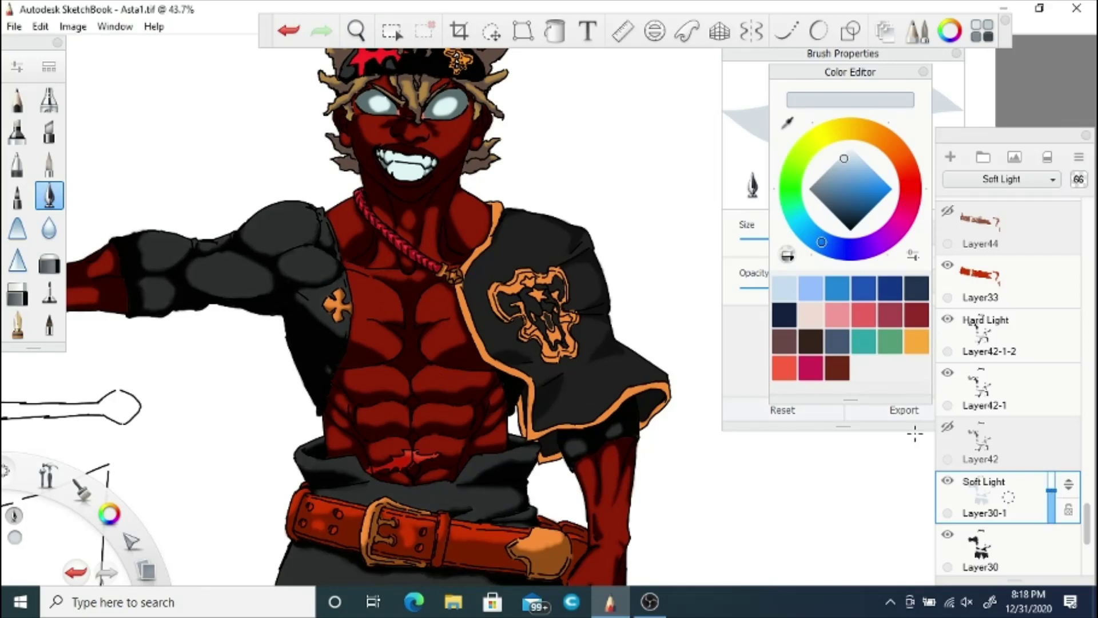
Step: Try Hue, Saturation and Luminosity on Layer30-1 and keep its blend mode at Color
left_click(984, 181)
left_click(983, 428)
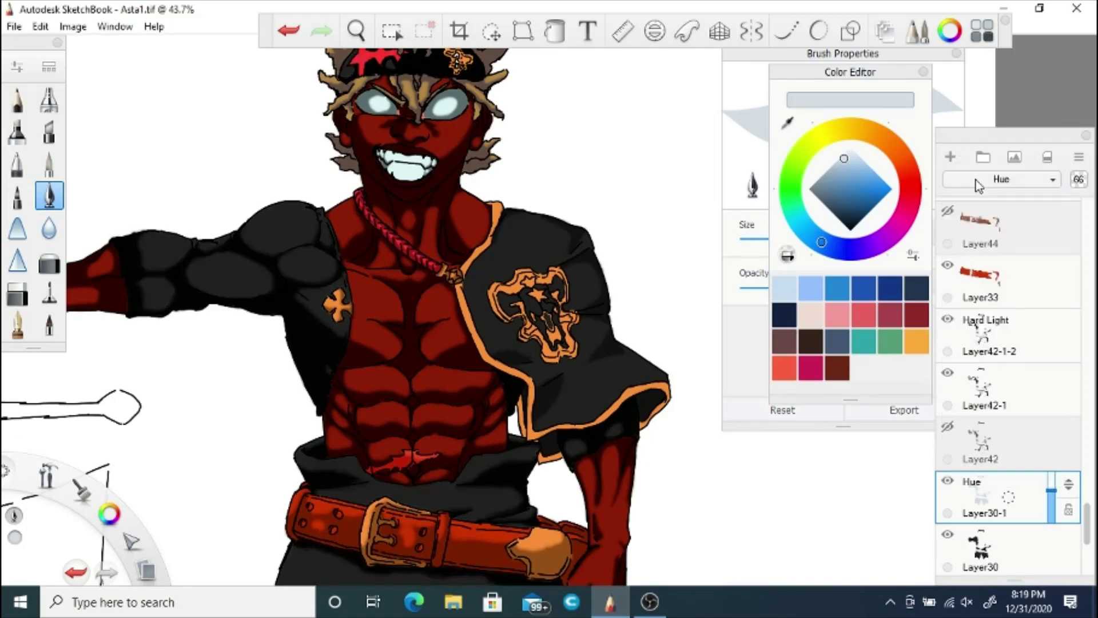
left_click(1001, 179)
left_click(983, 444)
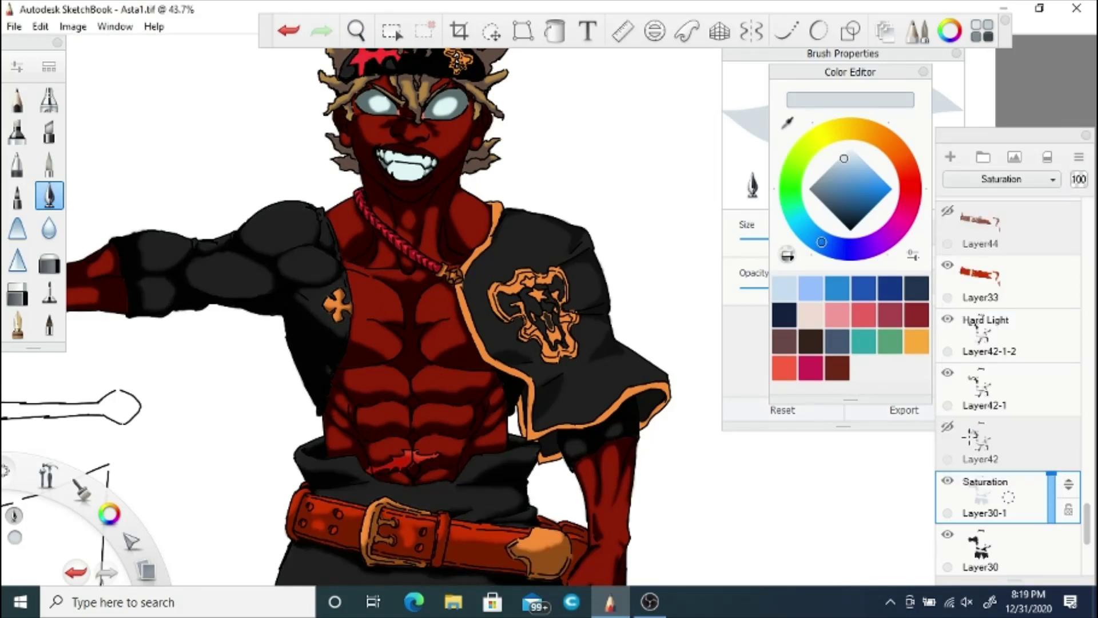
left_click(1001, 179)
left_click(980, 461)
left_click(981, 179)
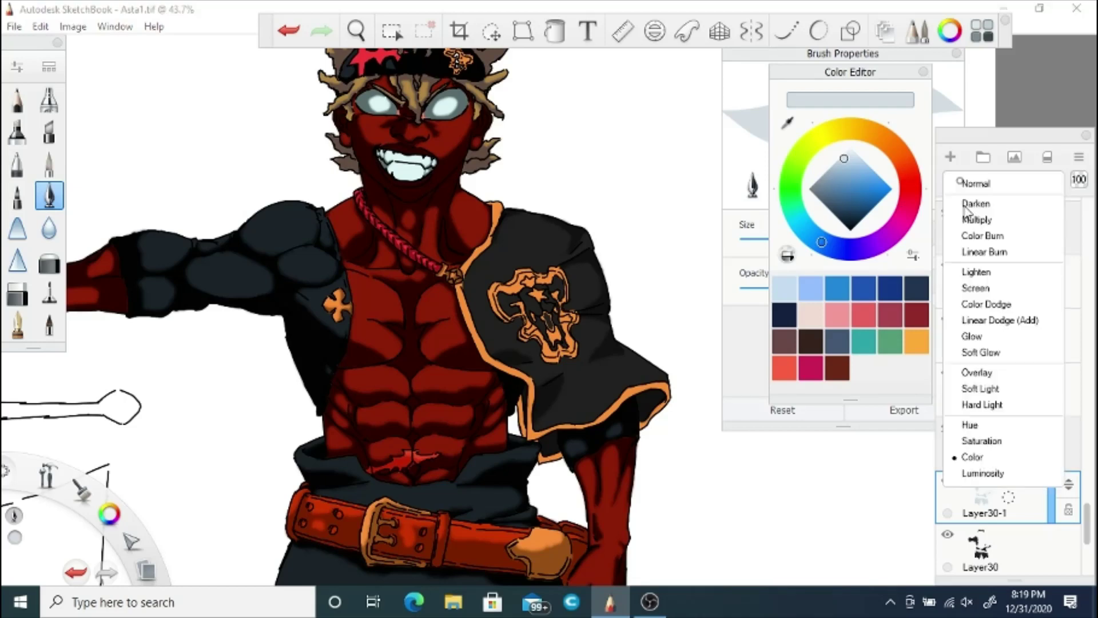
left_click(980, 476)
left_click(293, 33)
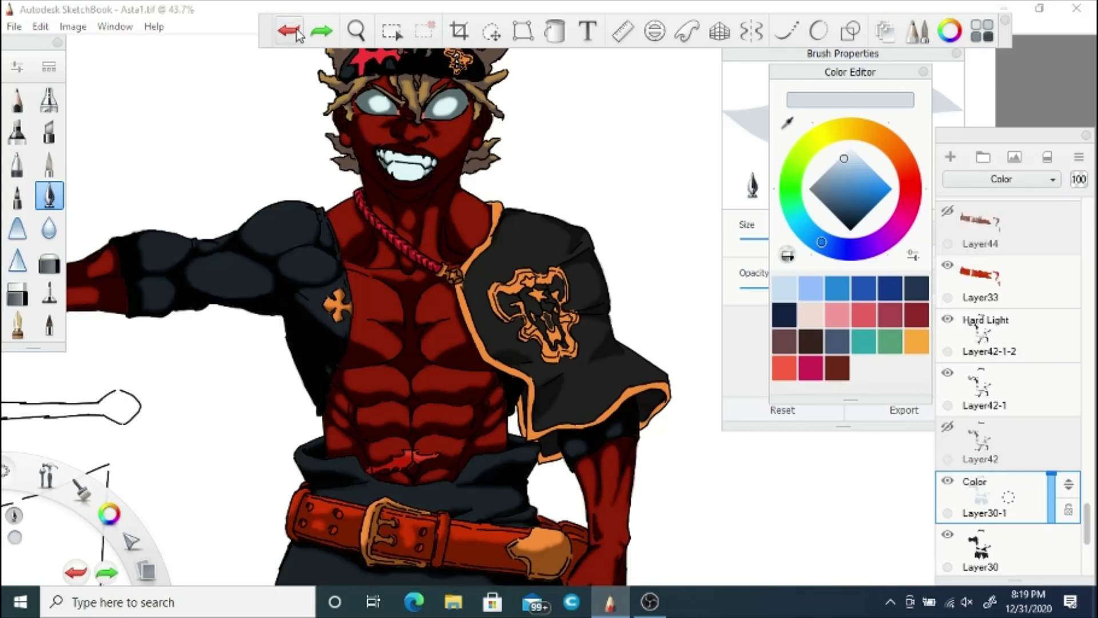
Step: Try the Color blend mode on the skin layer Layer26 and undo it
left_click(363, 30)
left_click_drag(395, 286, 399, 347)
left_click_drag(1087, 521, 1087, 484)
left_click(995, 360)
left_click(988, 180)
left_click(973, 457)
left_click(288, 26)
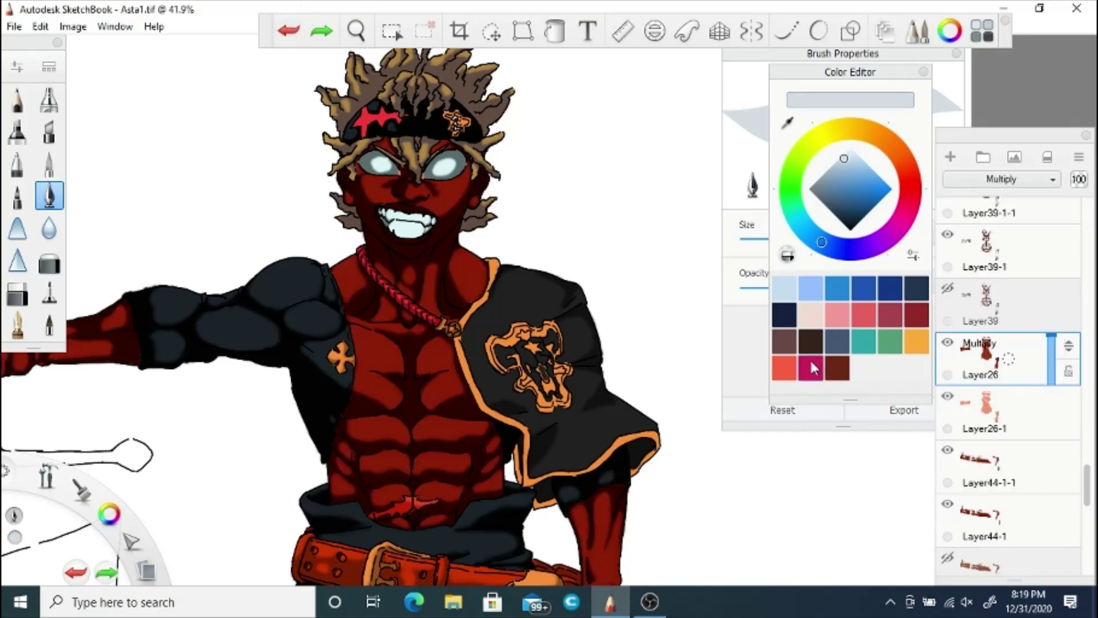
Step: Try the Color blend mode on Layer26-1, compare it with Normal, and undo it
left_click(985, 413)
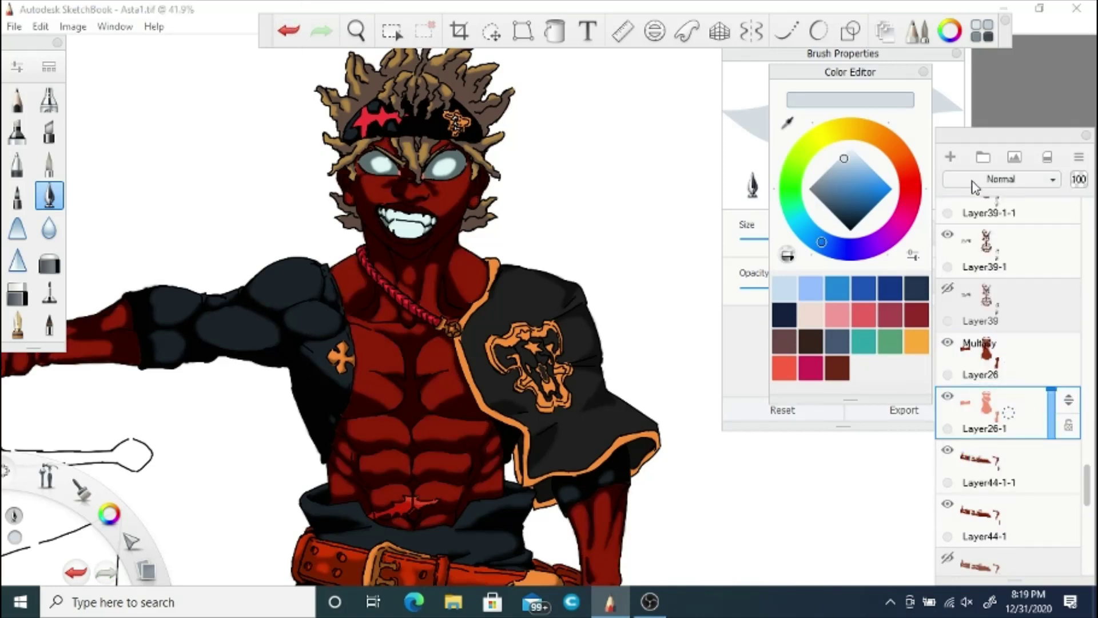
left_click(973, 182)
left_click(971, 447)
left_click(292, 33)
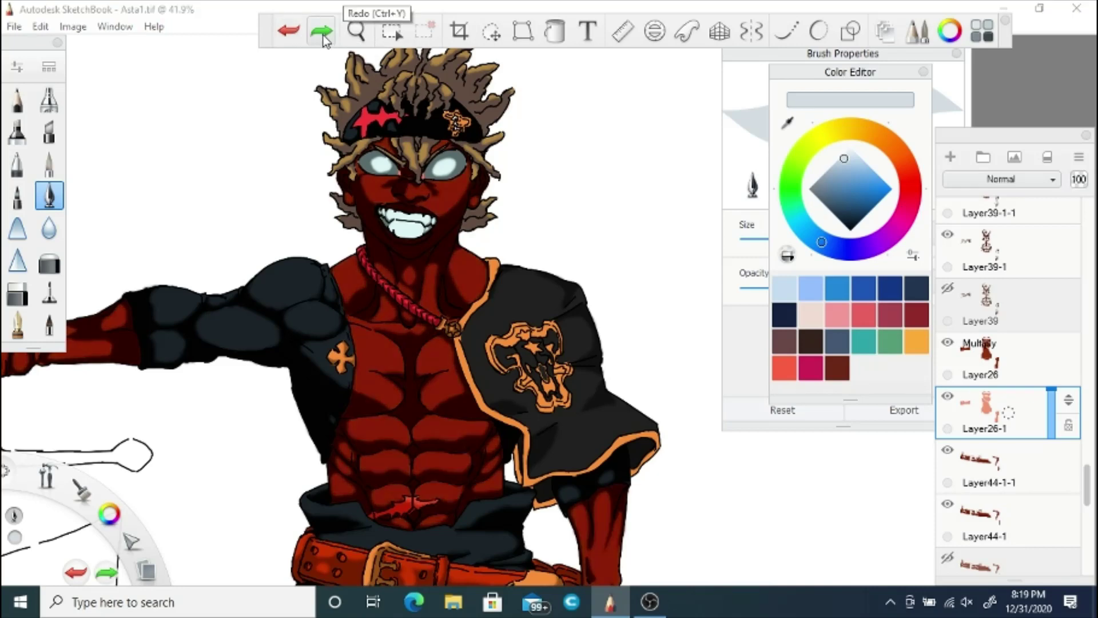
left_click(321, 32)
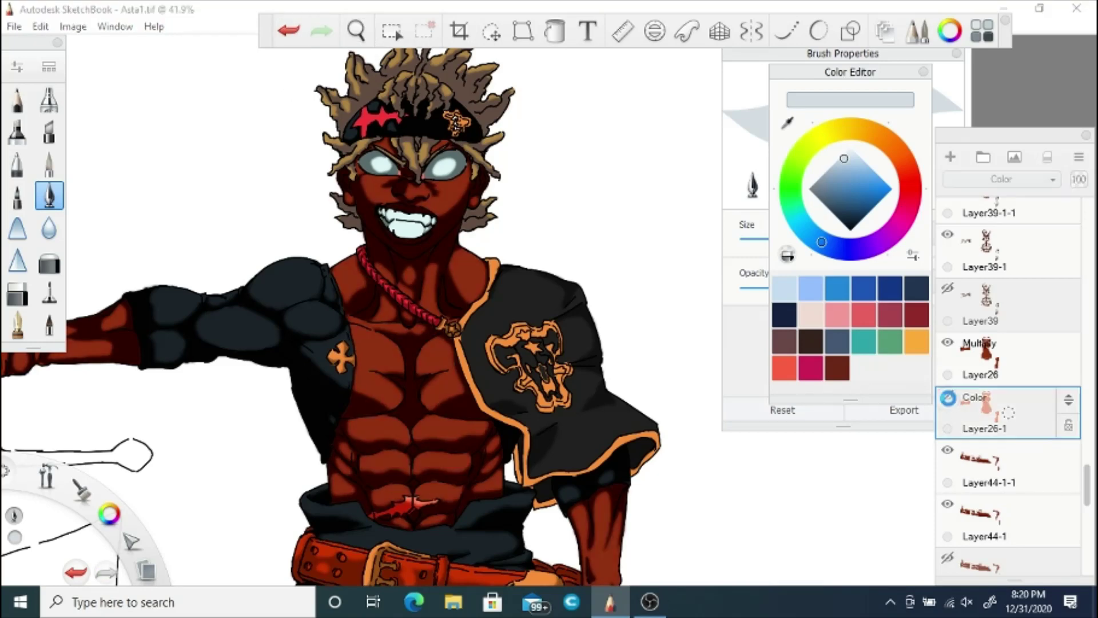
key("ctrl+z")
Step: Try Darken and Multiply on the boot shading layer Layer43-1-1 and set its blend mode to Hard Light
scroll(1088, 536, "down", 5)
left_click_drag(1088, 536, 1091, 580)
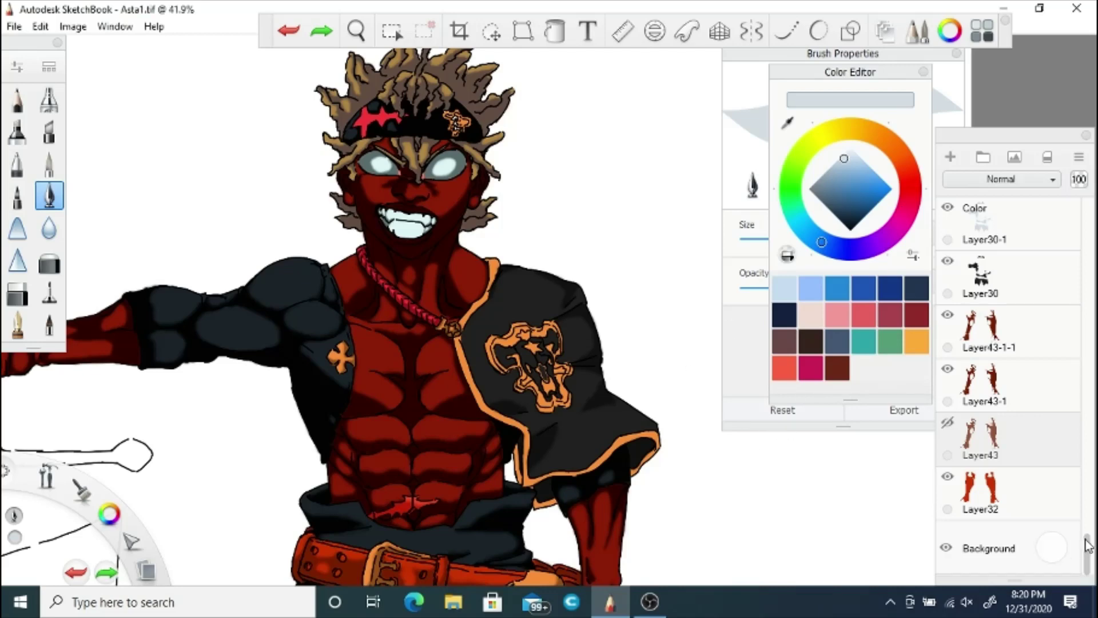
left_click(1030, 505)
key("space")
left_click_drag(448, 321, 448, 258)
left_click(1001, 326)
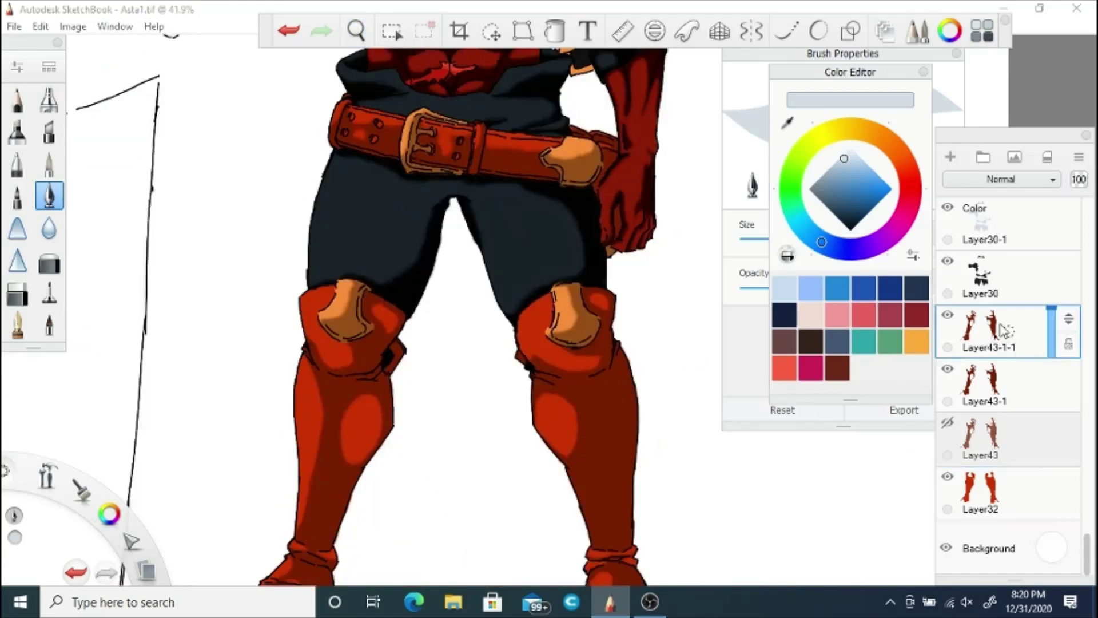
left_click(977, 181)
left_click(978, 205)
left_click(977, 181)
left_click(978, 222)
left_click(975, 184)
left_click(978, 396)
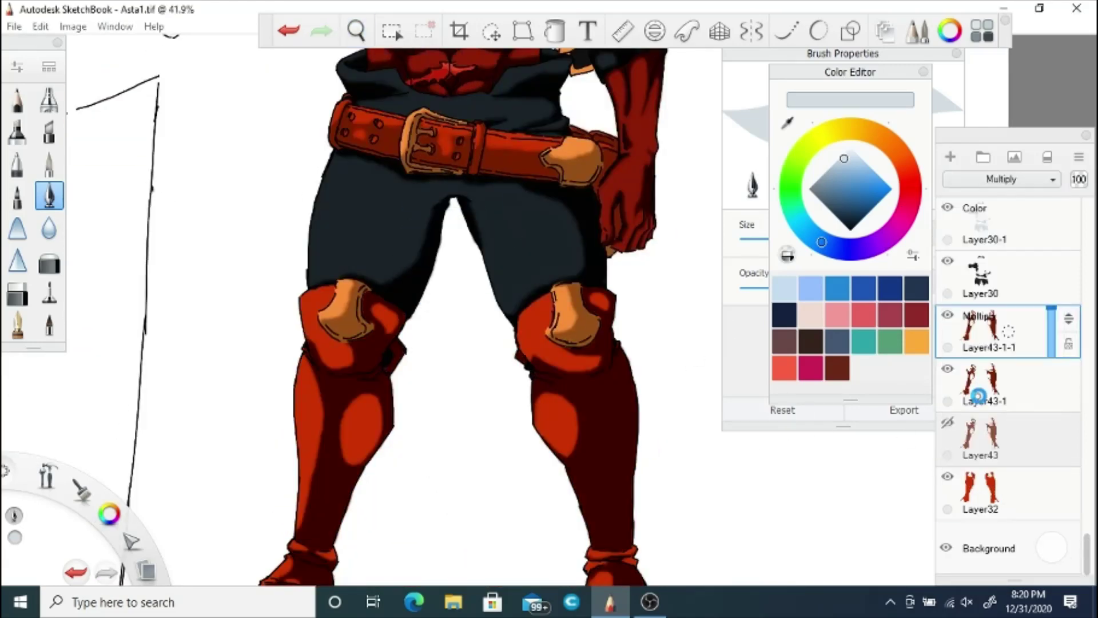
left_click(1001, 179)
left_click(976, 404)
Step: Duplicate the red boots base layer Layer32
left_click(979, 489)
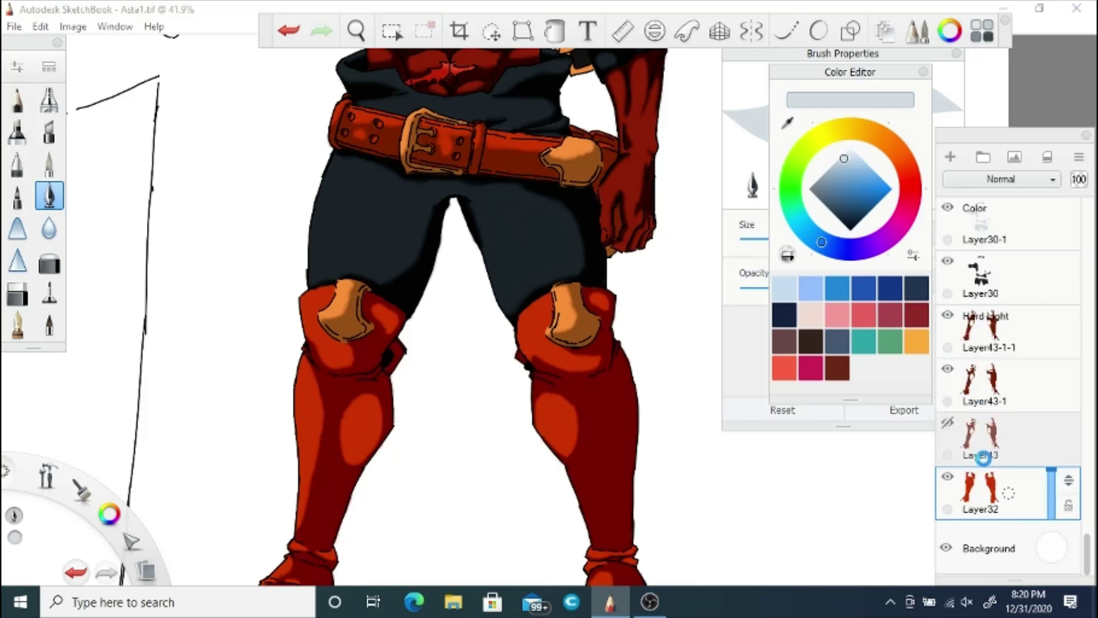
left_click(1002, 179)
left_click(1007, 457)
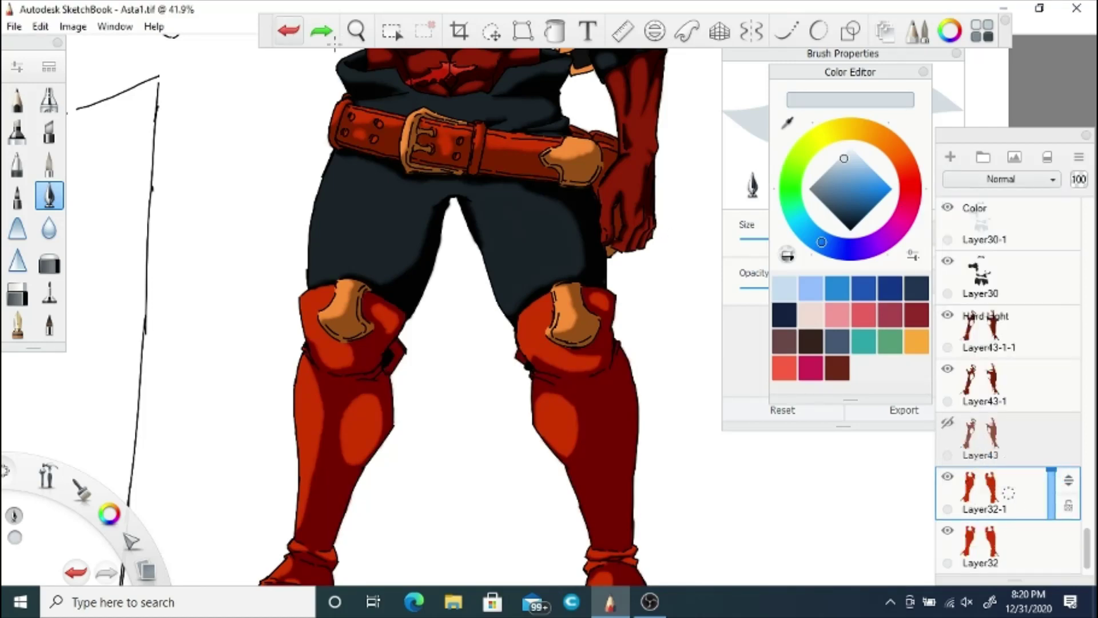
Step: Try moving Layer30 higher in the layer stack and undo the move
left_click(1008, 226)
left_click(1015, 276)
left_click_drag(1069, 265, 1067, 159)
left_click(289, 31)
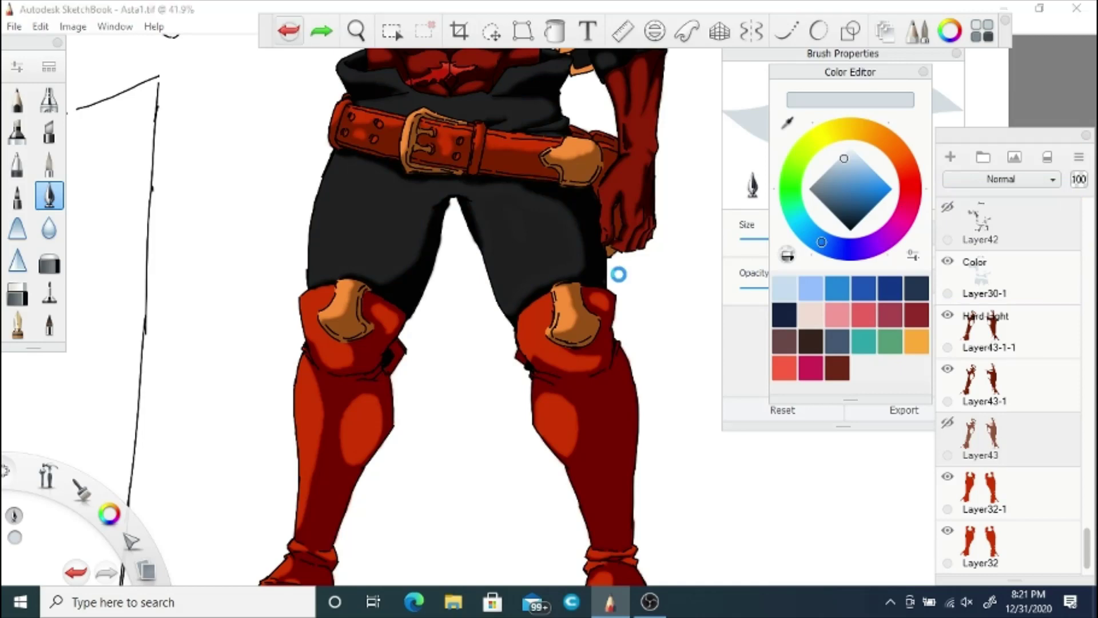
Step: Pick a muted slate blue and try filling the trousers and sleeve with it on Layer30-1
left_click_drag(1087, 537, 1077, 509)
left_click(1011, 468)
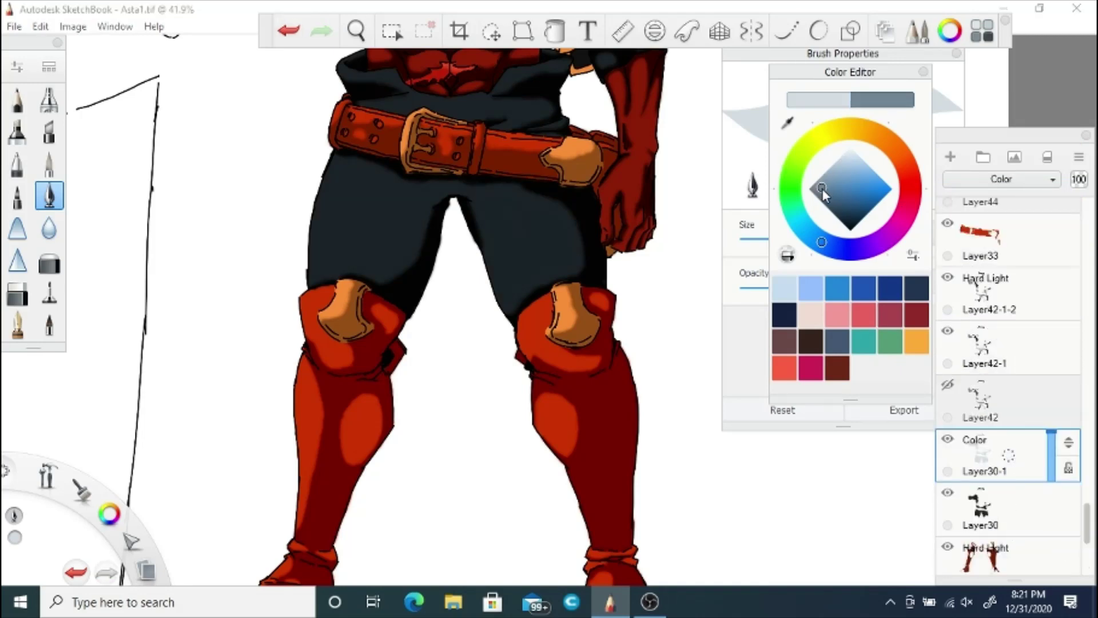
left_click_drag(822, 188, 820, 189)
left_click(555, 31)
left_click(554, 250)
left_click(356, 30)
left_click_drag(365, 267, 329, 168)
left_click_drag(366, 148, 414, 364)
left_click_drag(383, 369, 546, 403)
left_click_drag(578, 404, 625, 304)
left_click(624, 288)
left_click(289, 31)
Step: Darken the active color to a near-black navy and leave the fill tool
left_click(840, 207)
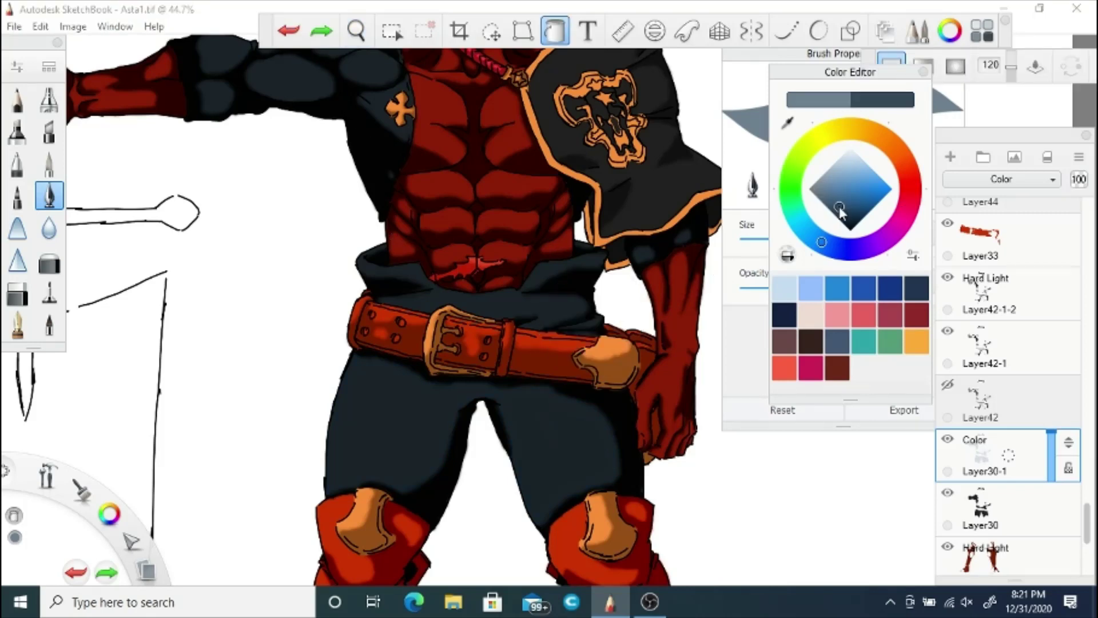
left_click_drag(839, 209, 843, 218)
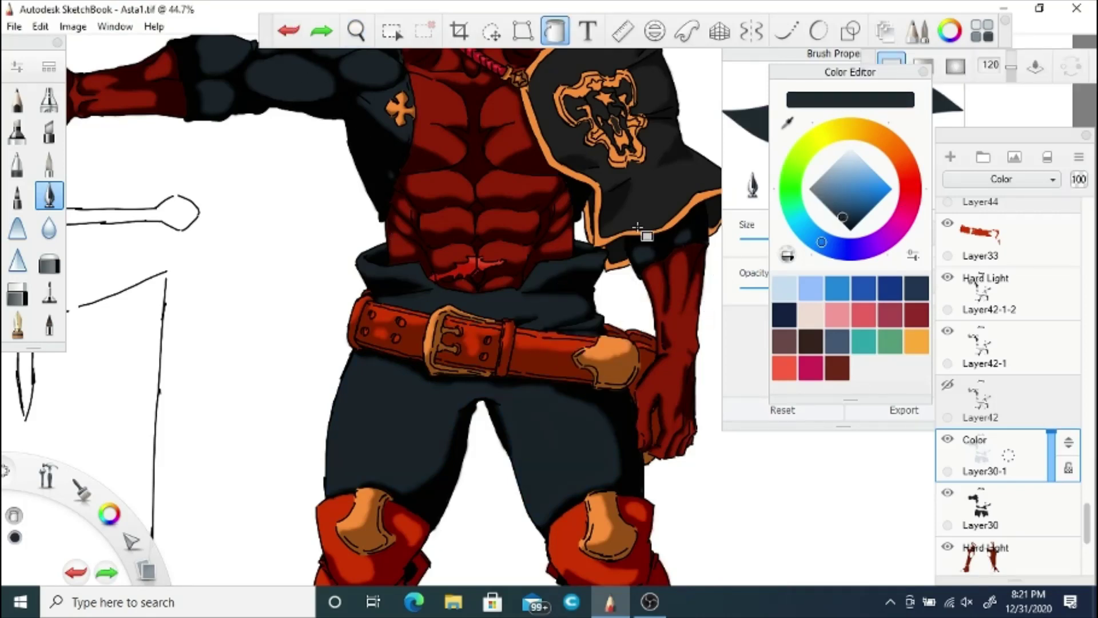
left_click(555, 31)
Step: Set the blend mode of the duplicated boots layer Layer32-1 to Color
left_click(356, 31)
mouse_move(395, 172)
left_mouse_down()
mouse_move(366, 170)
mouse_move(441, 269)
left_mouse_up()
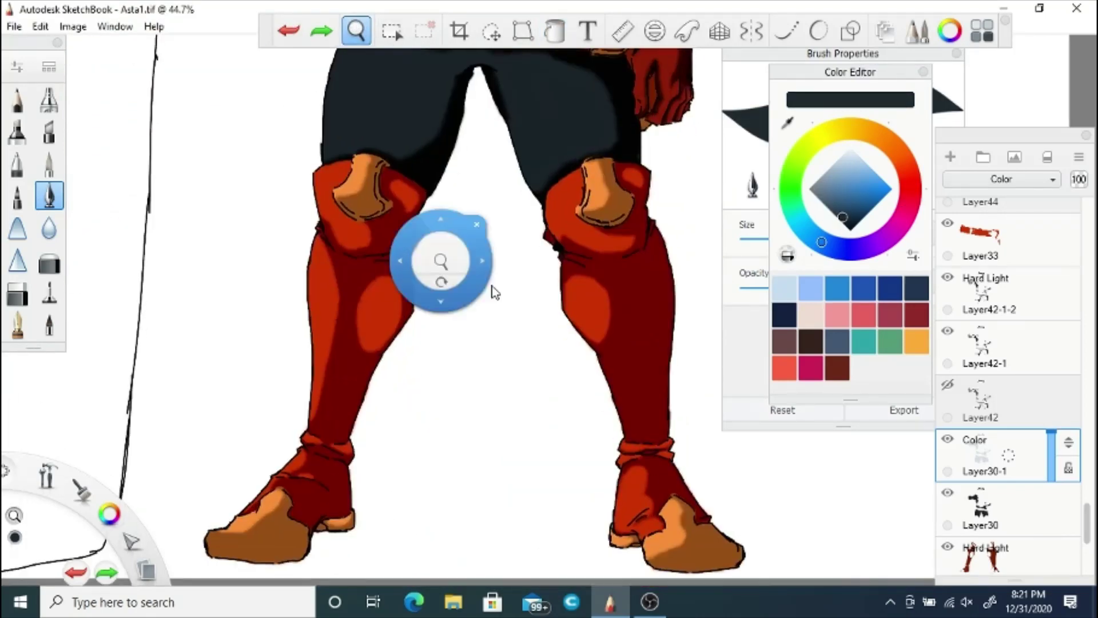
left_click(486, 227)
scroll(1080, 528, "down", 5)
left_click(984, 440)
left_click(1001, 179)
left_click(973, 455)
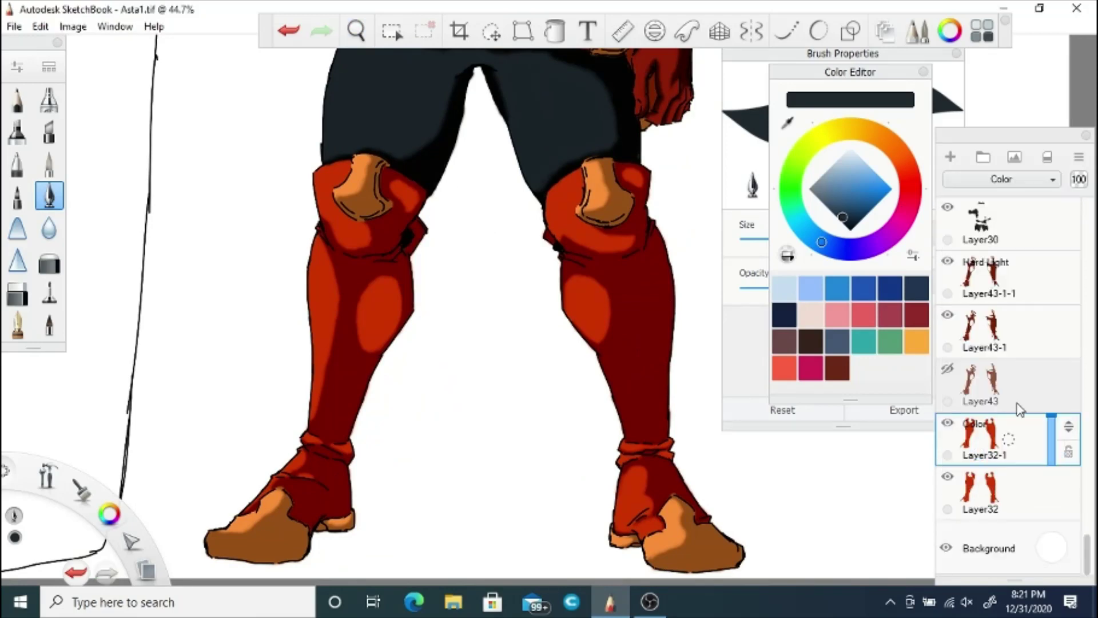
Step: Sample the boot red, lighten it to a salmon pink, and fill both boots on Layer32-1 with it
mouse_move(844, 213)
left_mouse_down()
mouse_move(874, 183)
mouse_move(915, 188)
mouse_move(895, 142)
mouse_move(905, 163)
left_mouse_up()
left_click(786, 125)
left_click(590, 297)
left_click(867, 163)
left_click(555, 31)
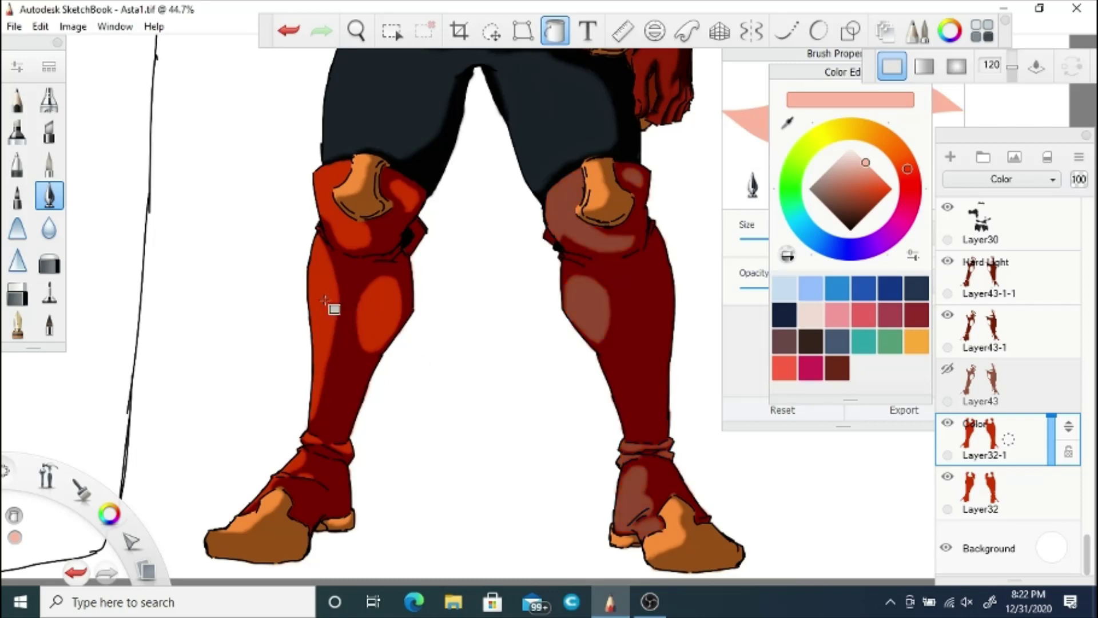
left_click(389, 250)
Step: Try the Darken, Normal, Color Burn and Multiply blend modes on the salmon Layer32-1
key("space")
left_click_drag(387, 181, 408, 269)
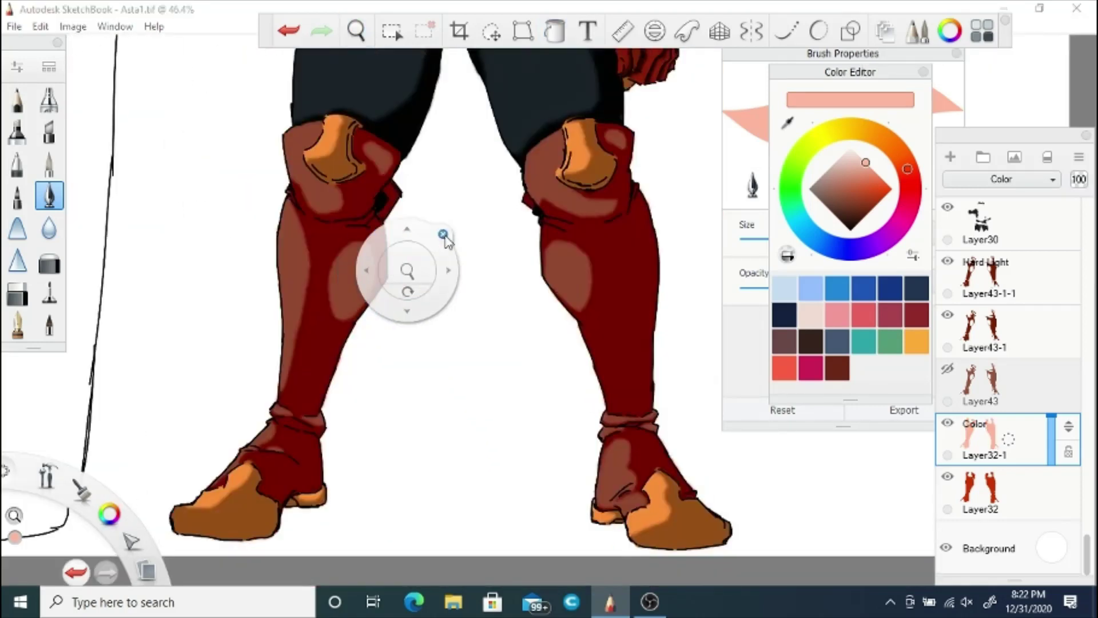
left_click(989, 180)
left_click(985, 205)
left_click(984, 180)
left_click(976, 184)
left_click(975, 179)
left_click(978, 236)
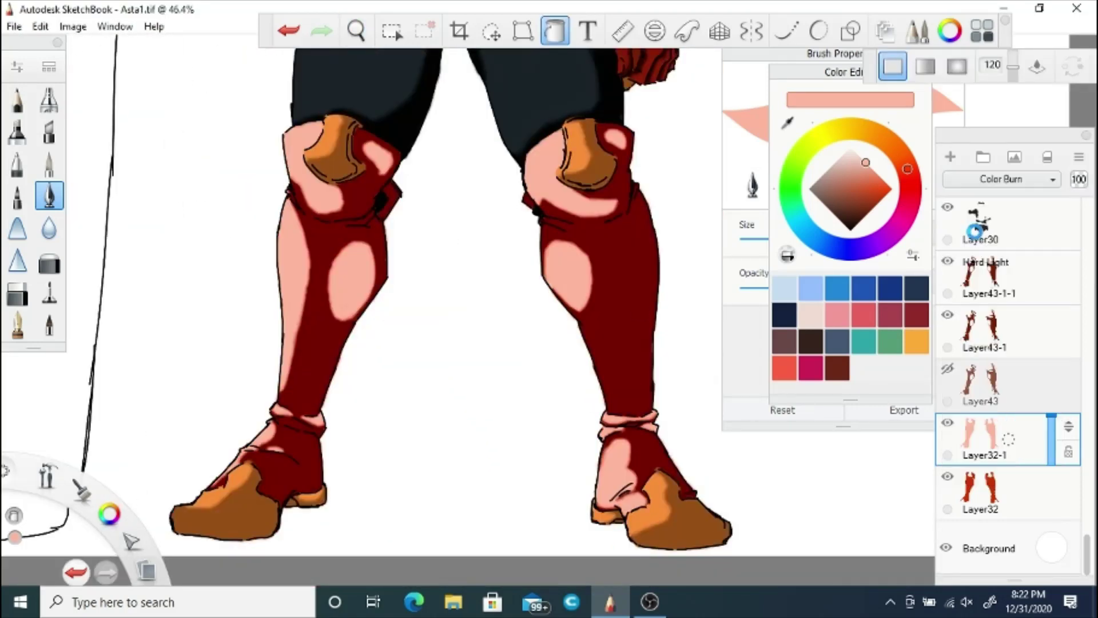
left_click(975, 180)
left_click(976, 220)
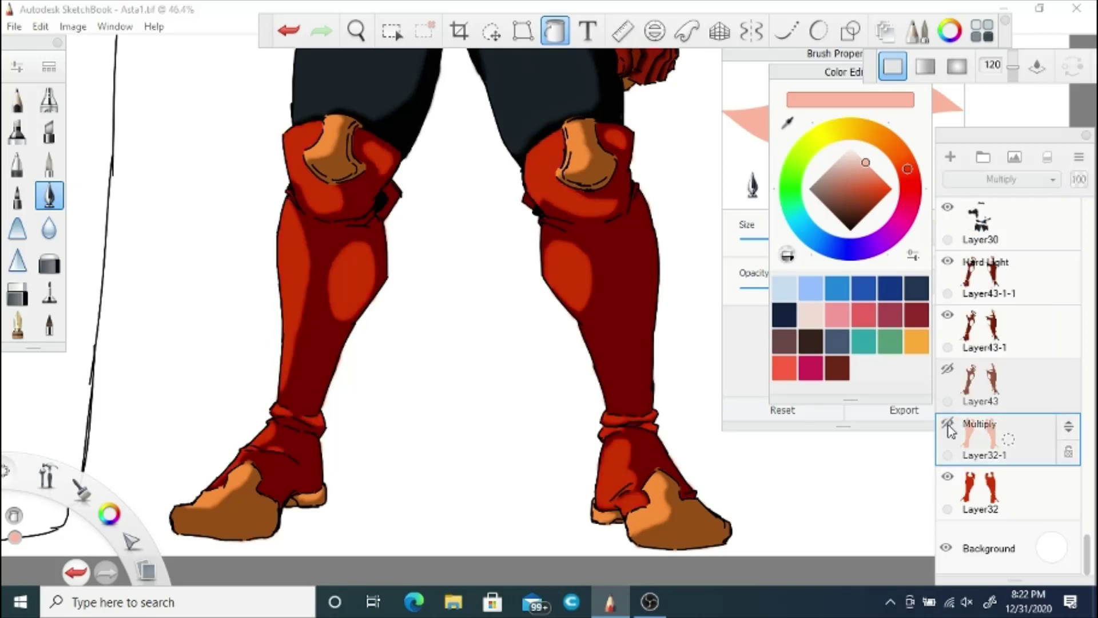
Step: Try Soft Glow and Soft Light on Layer32-1 and set its blend mode to Hard Light
left_click(975, 182)
left_click(974, 356)
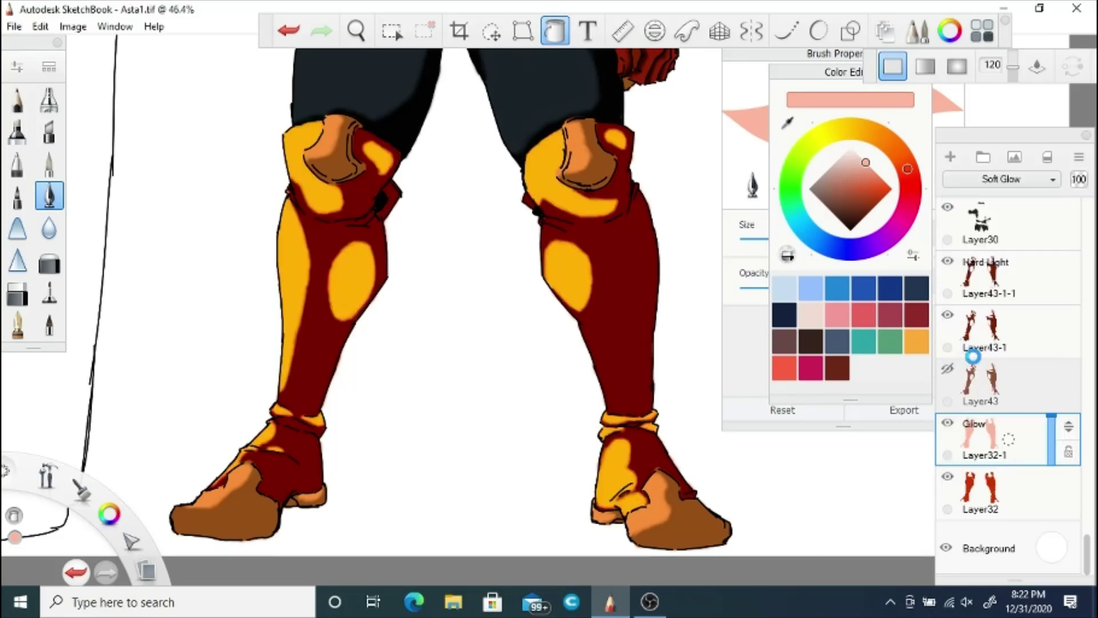
left_click(968, 184)
left_click(981, 392)
left_click(975, 182)
left_click(976, 406)
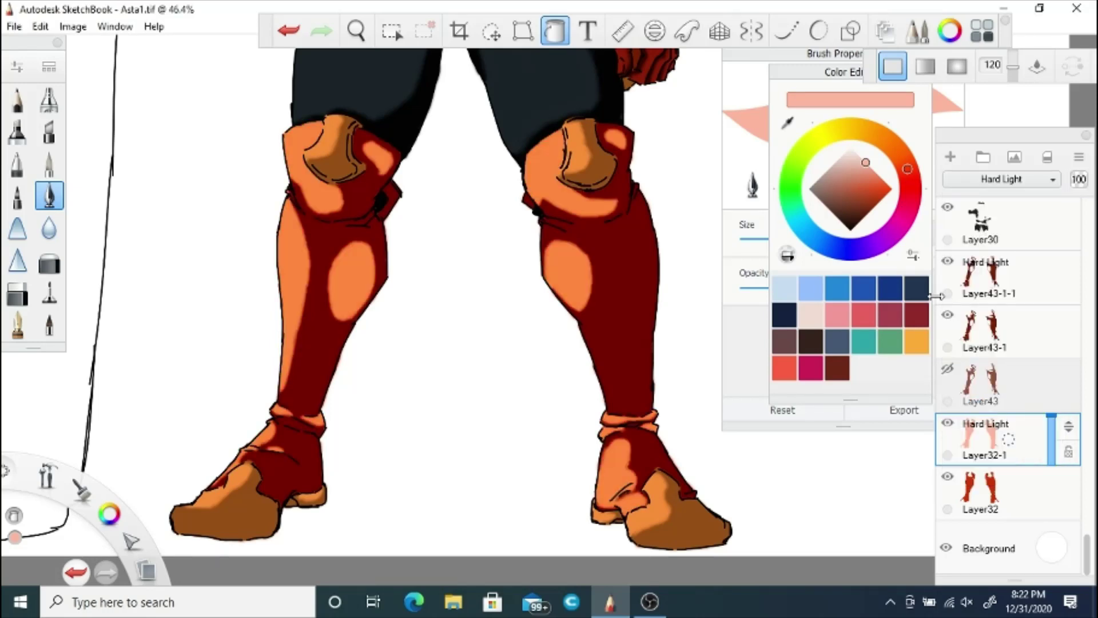
Step: Pick a deep crimson red and fill both boots on Layer32-1 with it
key("space")
left_click_drag(377, 228, 379, 283)
left_click_drag(427, 202, 442, 349)
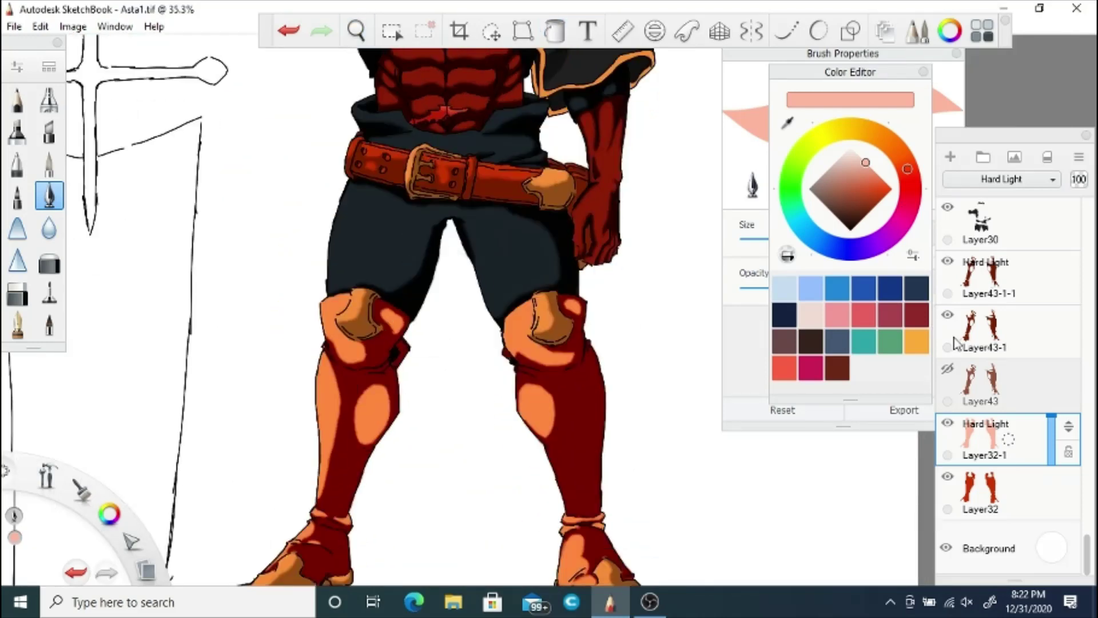
left_click(912, 189)
mouse_move(867, 173)
left_mouse_down()
mouse_move(887, 180)
mouse_move(864, 196)
left_mouse_up()
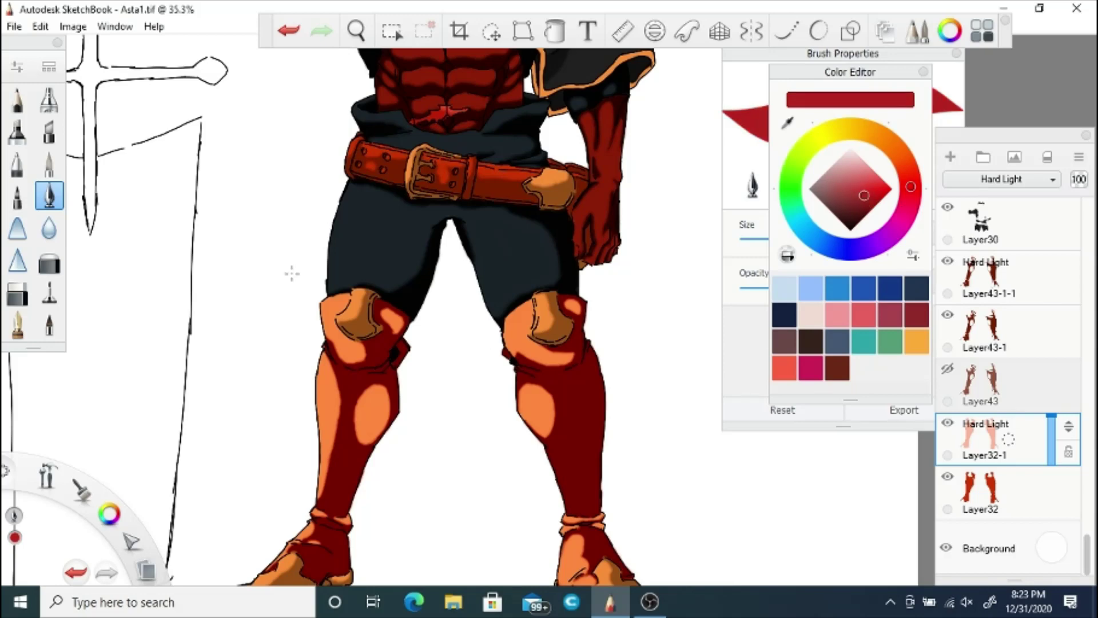
left_click(555, 30)
left_click(523, 341)
left_click(373, 401)
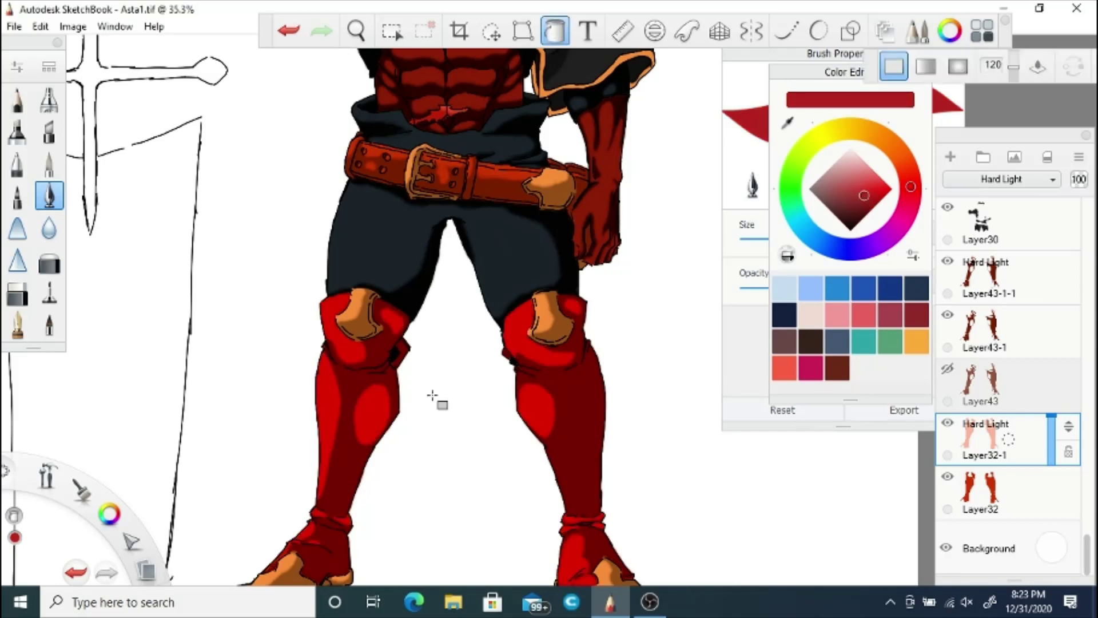
Step: Set the crimson Layer32-1's blend mode to Color and check the boots
left_click(552, 33)
left_click(967, 183)
left_click(976, 453)
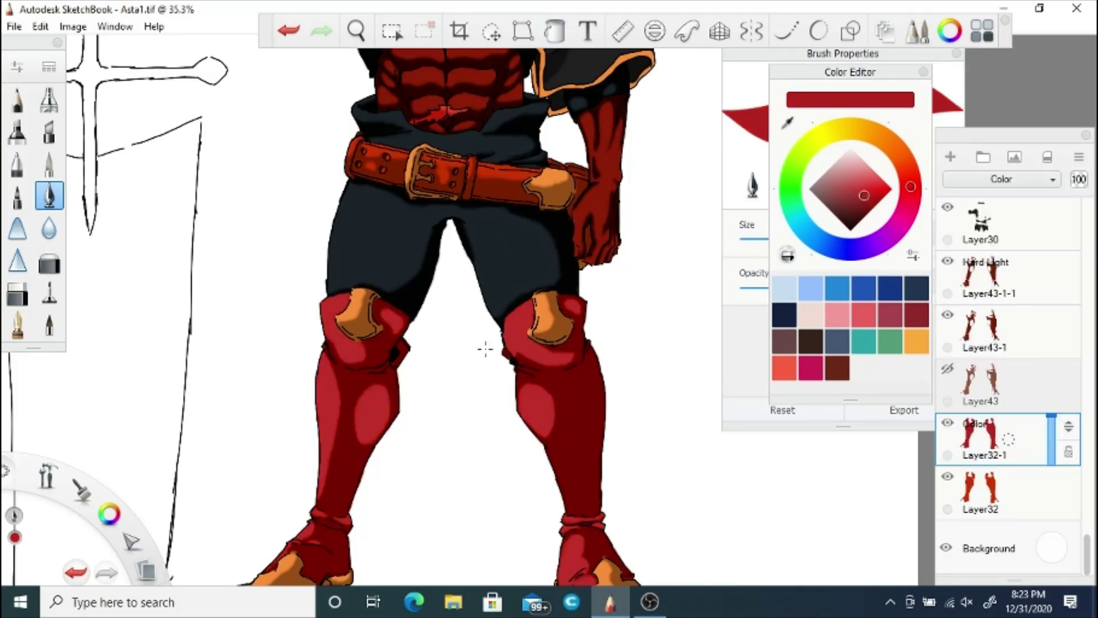
scroll(409, 286, "down", 5)
scroll(414, 275, "up", 6)
left_click_drag(380, 532, 388, 266)
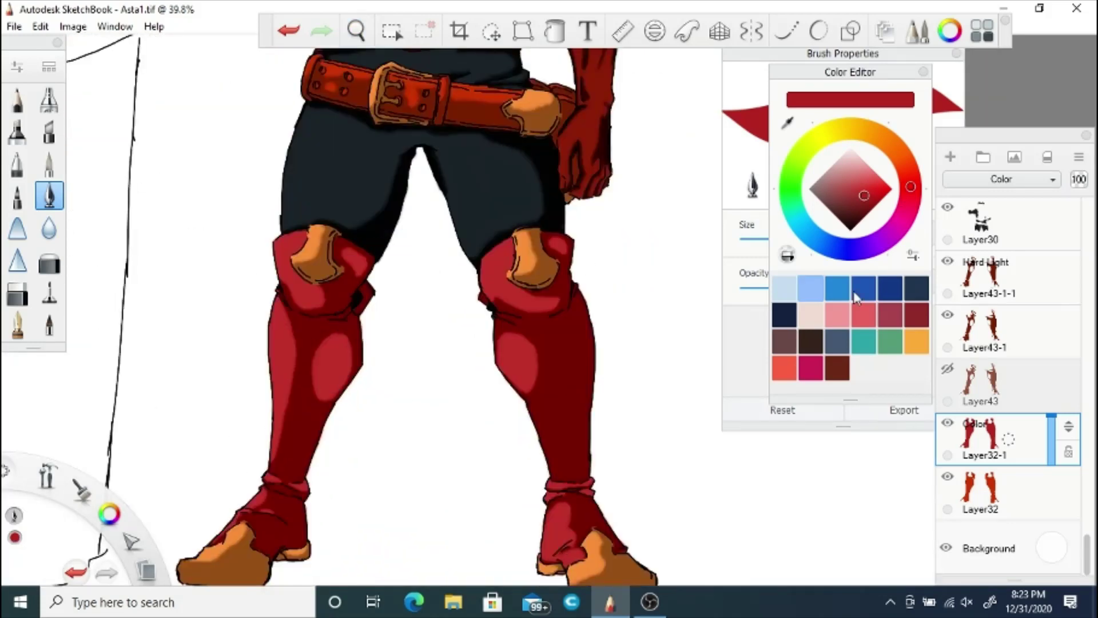
Step: Compare Multiply, Glow and Soft Light on Layer32-1, set its blend mode to Hard Light, and review the figure
left_click(984, 180)
left_click(983, 202)
left_click(1002, 179)
left_click(982, 351)
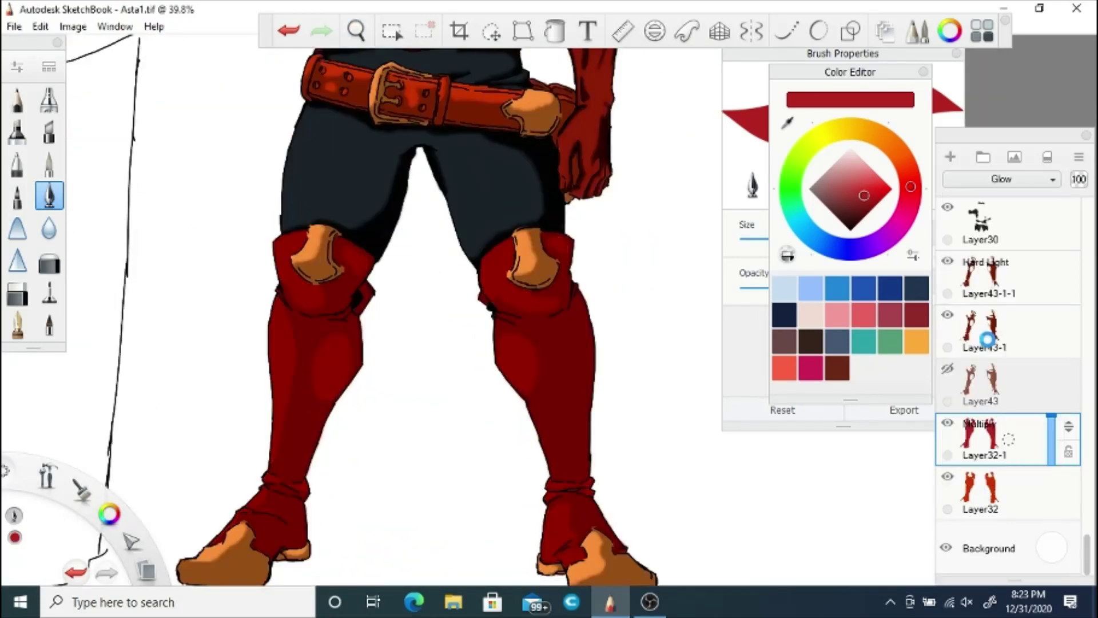
left_click(964, 183)
left_click(987, 385)
left_click(969, 181)
left_click(982, 405)
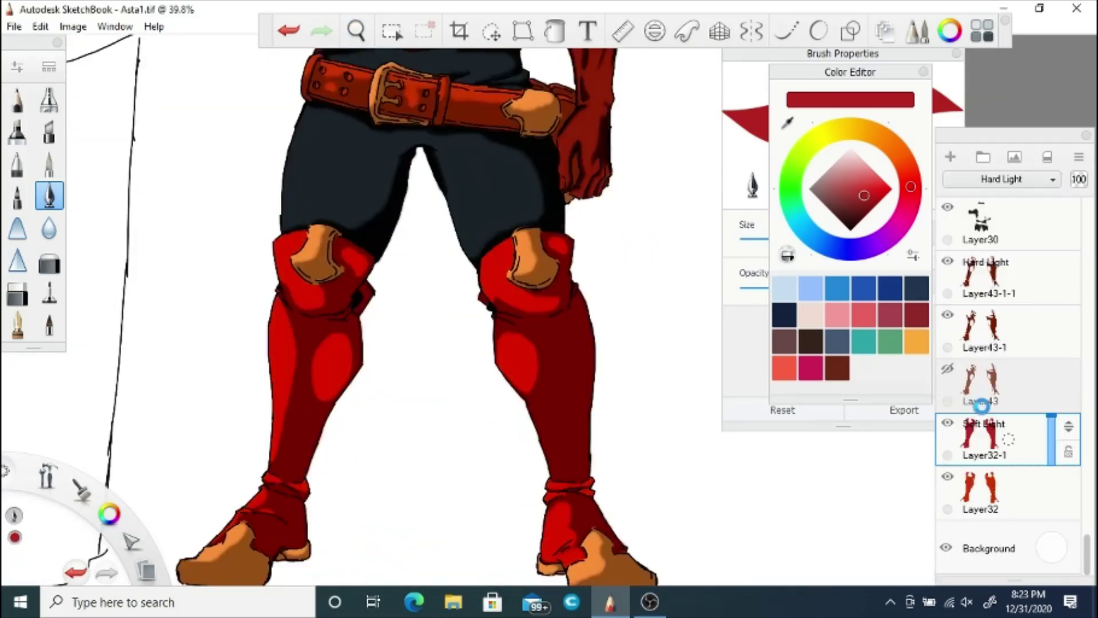
scroll(385, 243, "down", 4)
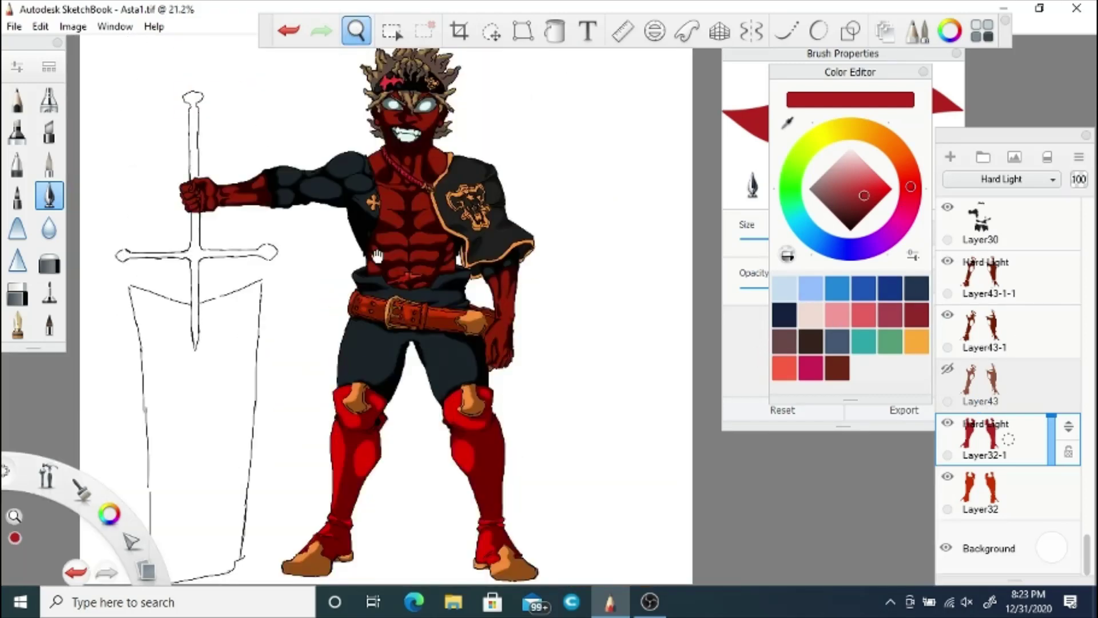
left_click_drag(389, 235, 388, 496)
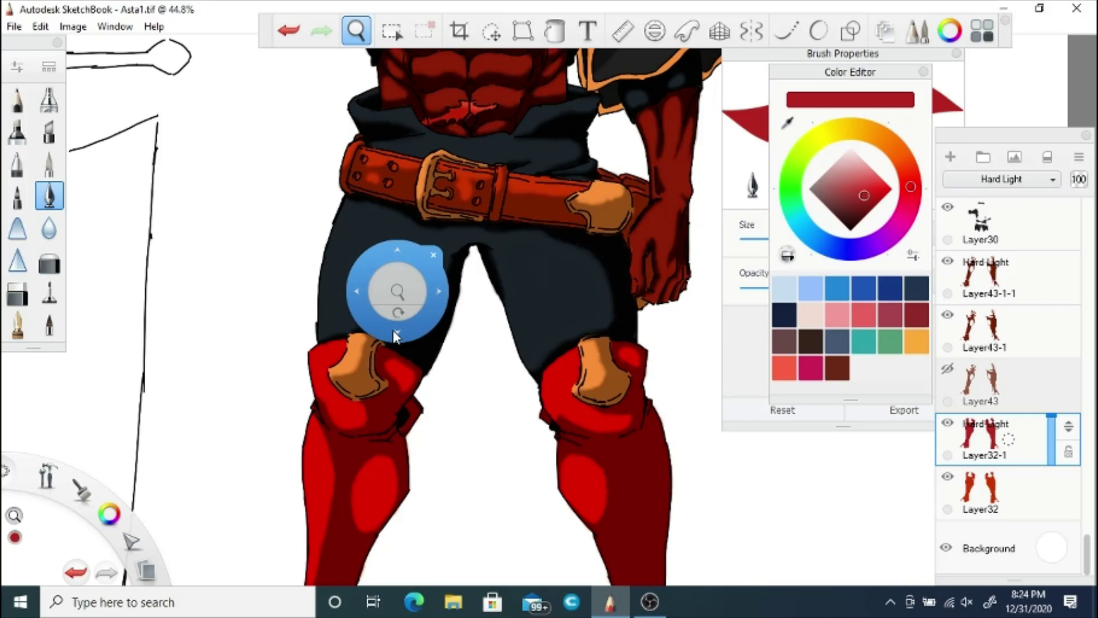
mouse_move(399, 246)
left_mouse_down()
mouse_move(388, 477)
mouse_move(399, 517)
mouse_move(380, 555)
left_mouse_up()
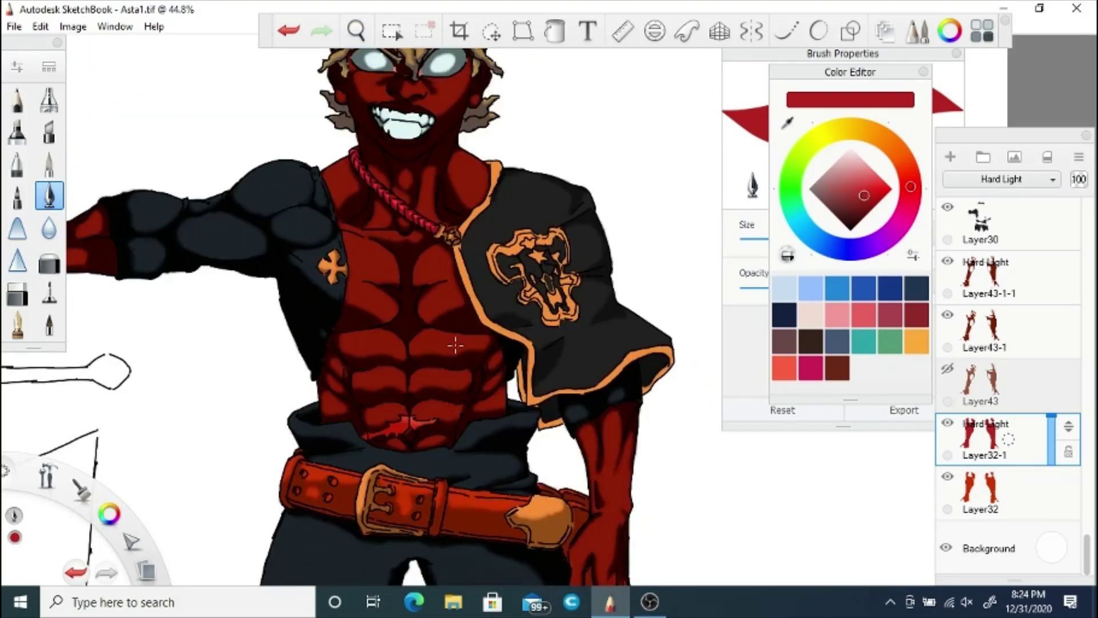
Step: Set the blend mode of Layer45-1-1 to Multiply
left_click_drag(1087, 552, 1087, 440)
left_click(1007, 334)
left_click(996, 180)
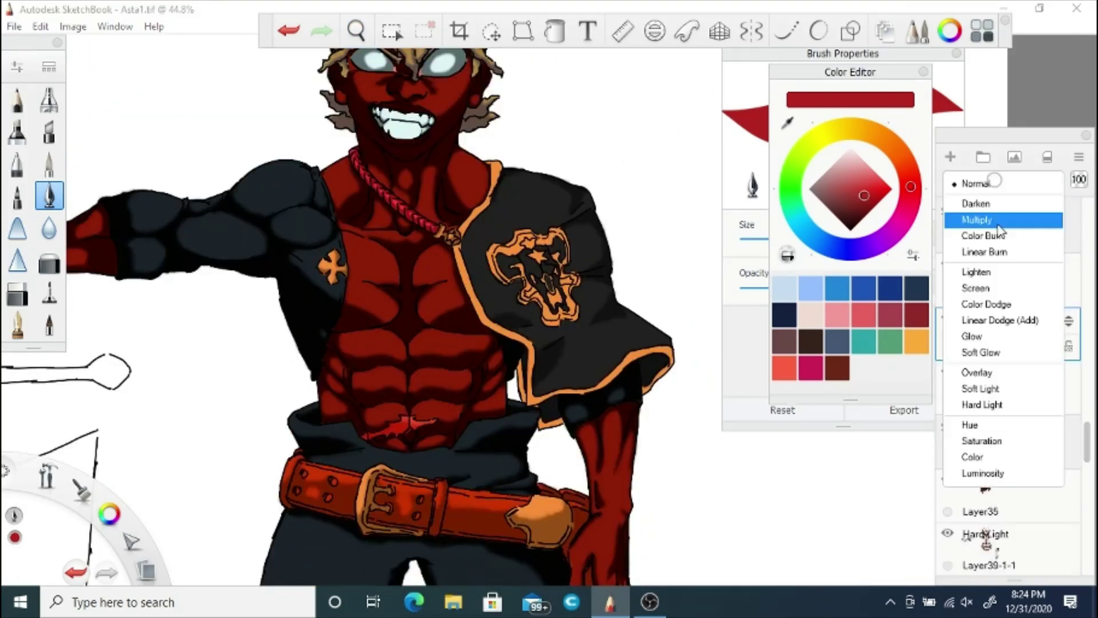
left_click(1000, 224)
Step: Duplicate Layer35 and fill the cape on the copy with near-black
left_click(1030, 495)
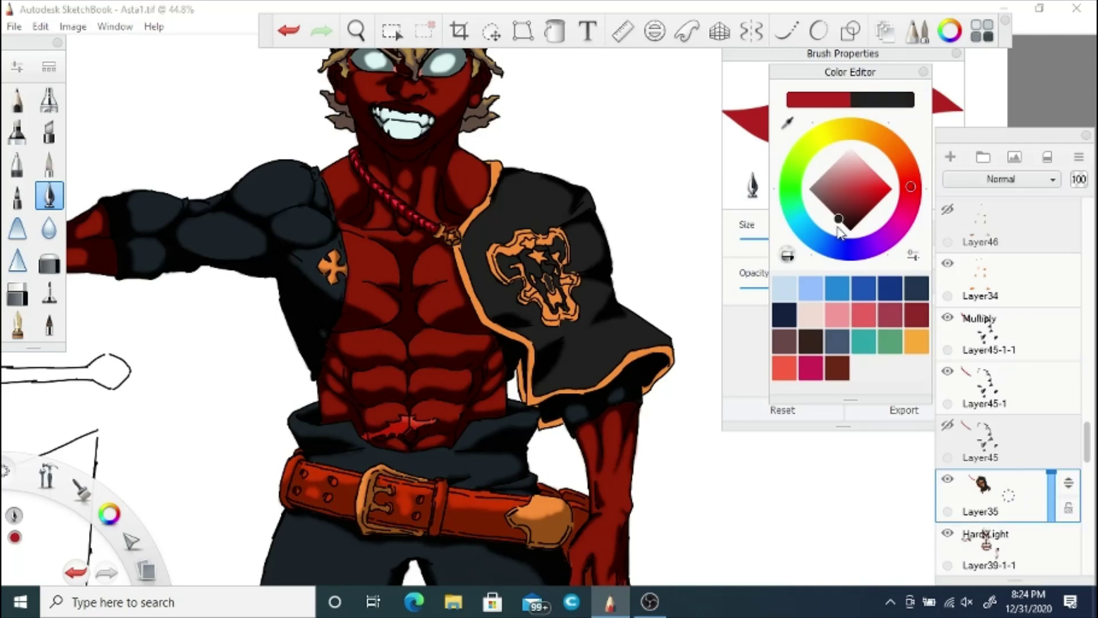
left_click_drag(838, 227, 839, 229)
left_click_drag(1009, 495, 976, 443)
left_click(554, 33)
left_click(581, 312)
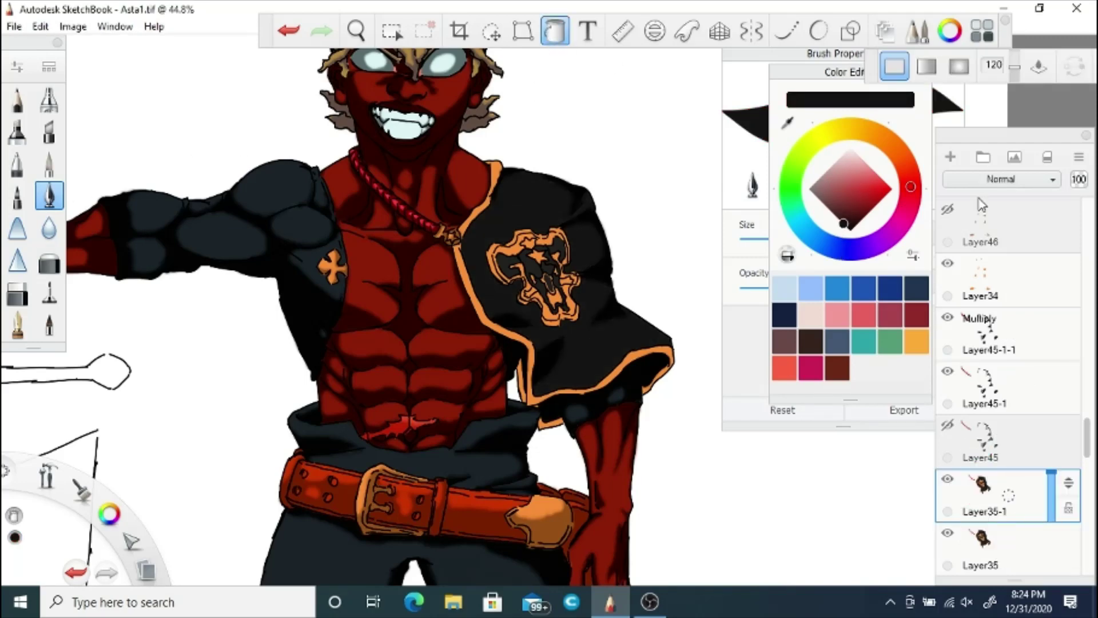
Step: Try the Color, Multiply, Darken, Color Burn, Lighten and Screen blend modes on the near-black Layer35-1
left_click(1001, 179)
left_click(974, 456)
left_click(1002, 179)
left_click(978, 220)
left_click(1001, 180)
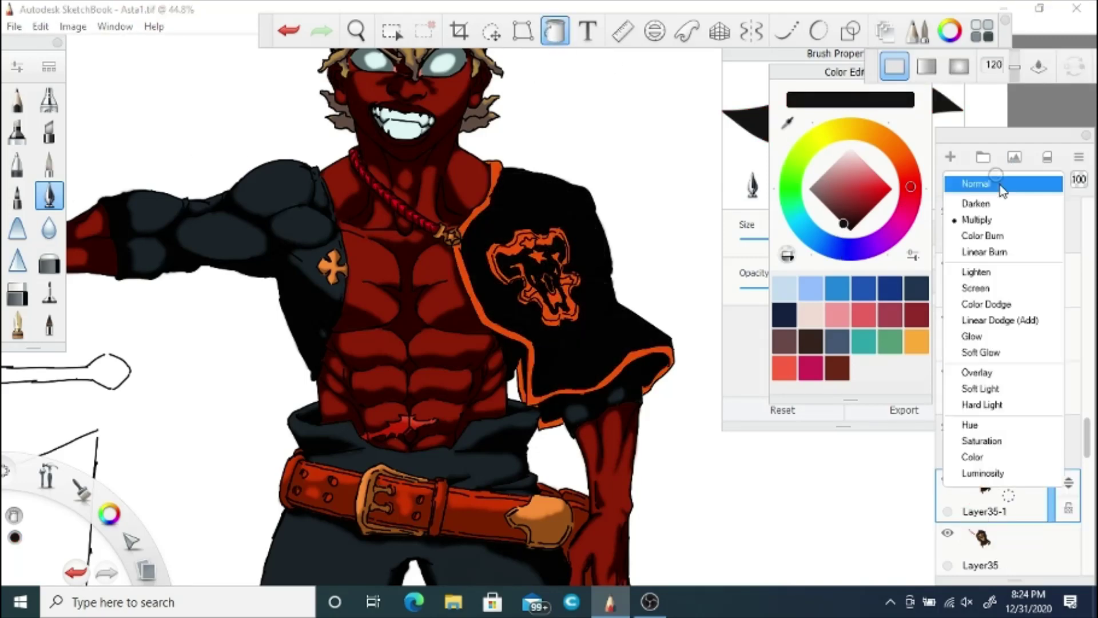
left_click(990, 204)
left_click(995, 180)
left_click(988, 236)
left_click(996, 181)
left_click(985, 272)
left_click(982, 182)
left_click(985, 288)
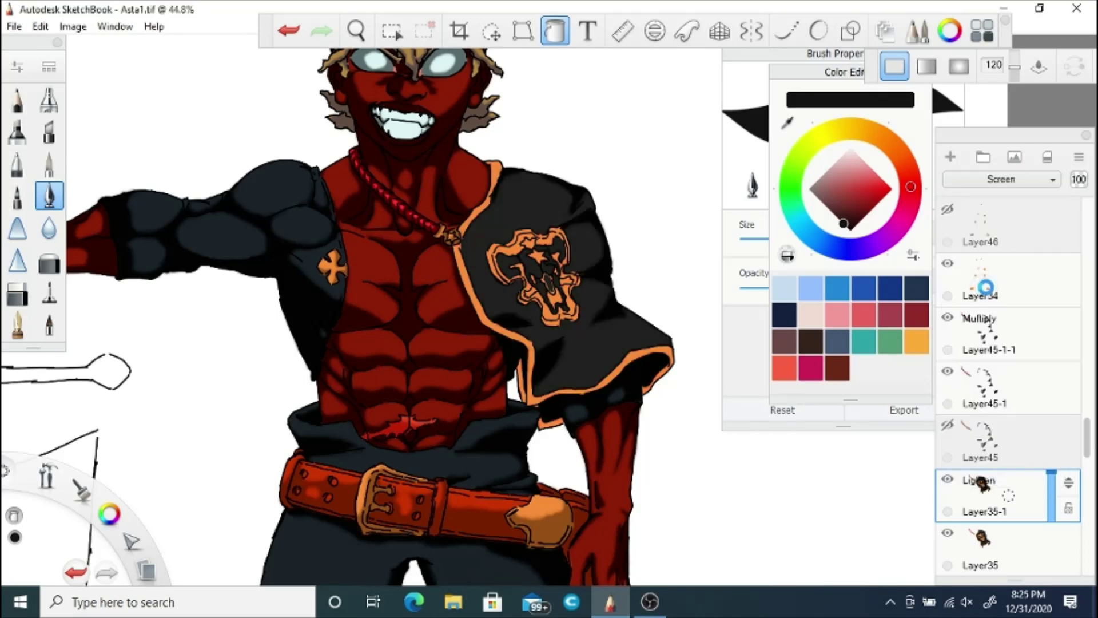
Step: Try the Soft Glow, Overlay, Soft Light and Hard Light blend modes on Layer35-1
left_click(1001, 179)
left_click(979, 351)
left_click(1002, 179)
left_click(977, 368)
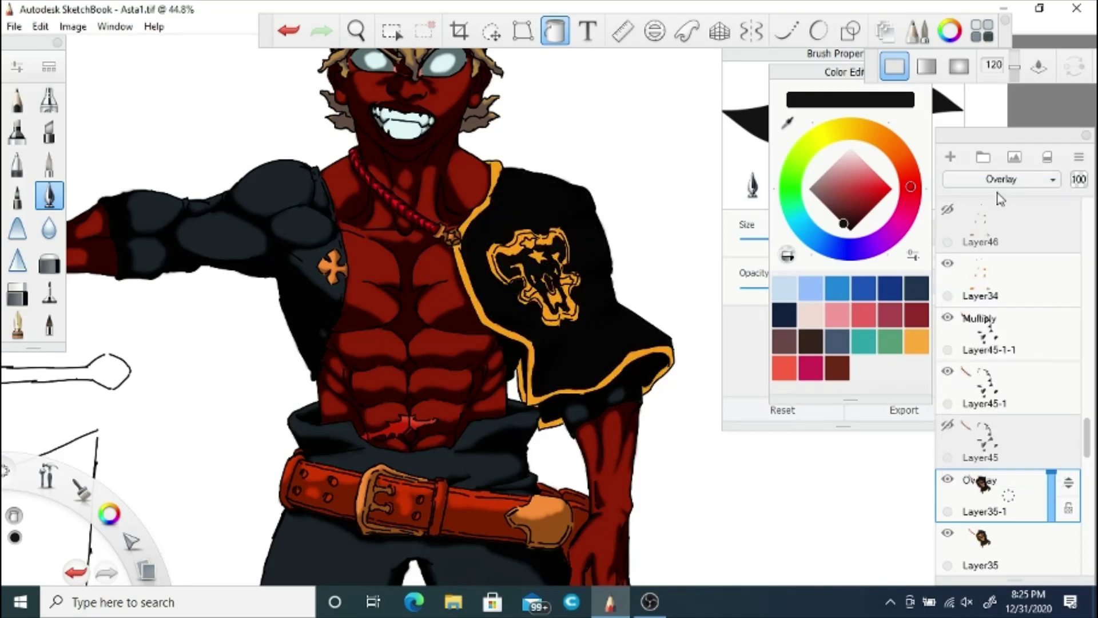
left_click(1002, 179)
left_click(979, 389)
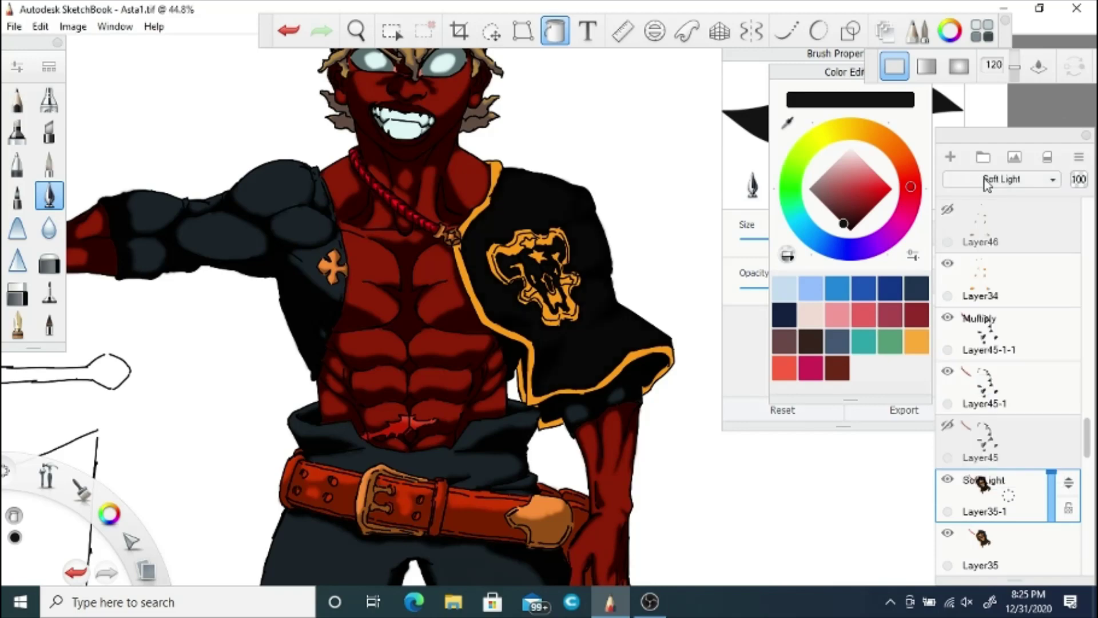
left_click(1001, 179)
left_click(978, 408)
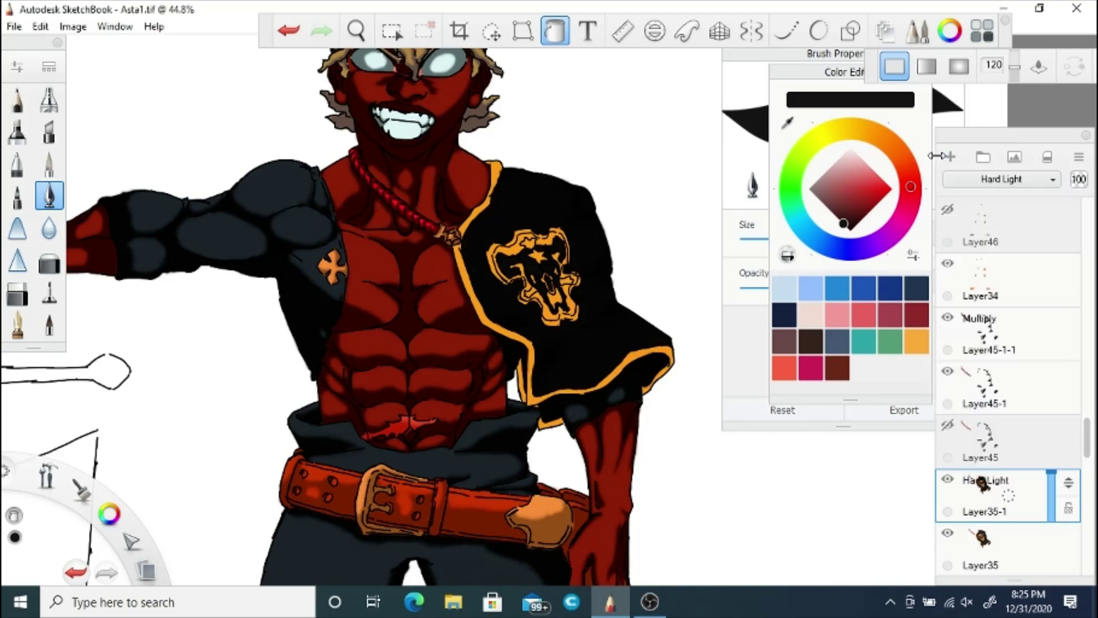
Step: Recolor the cape on Layer35-1 with a dark gray and try Soft Light, Glow and Soft Glow on it
left_click(824, 204)
left_click(1001, 179)
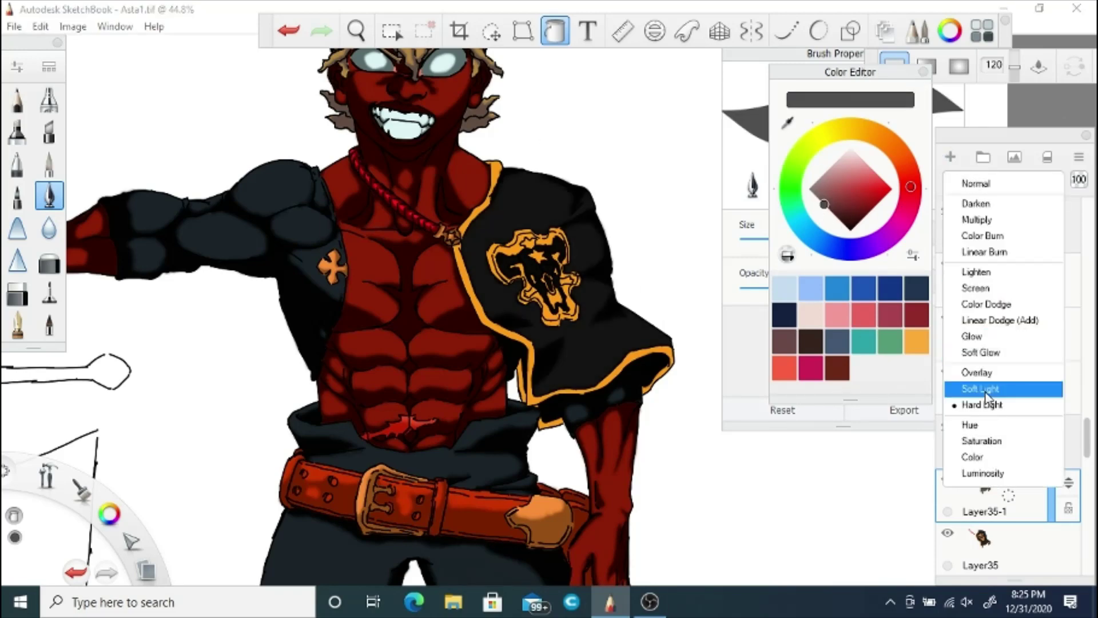
left_click(980, 388)
left_click(967, 181)
left_click(972, 336)
left_click(967, 179)
left_click(980, 353)
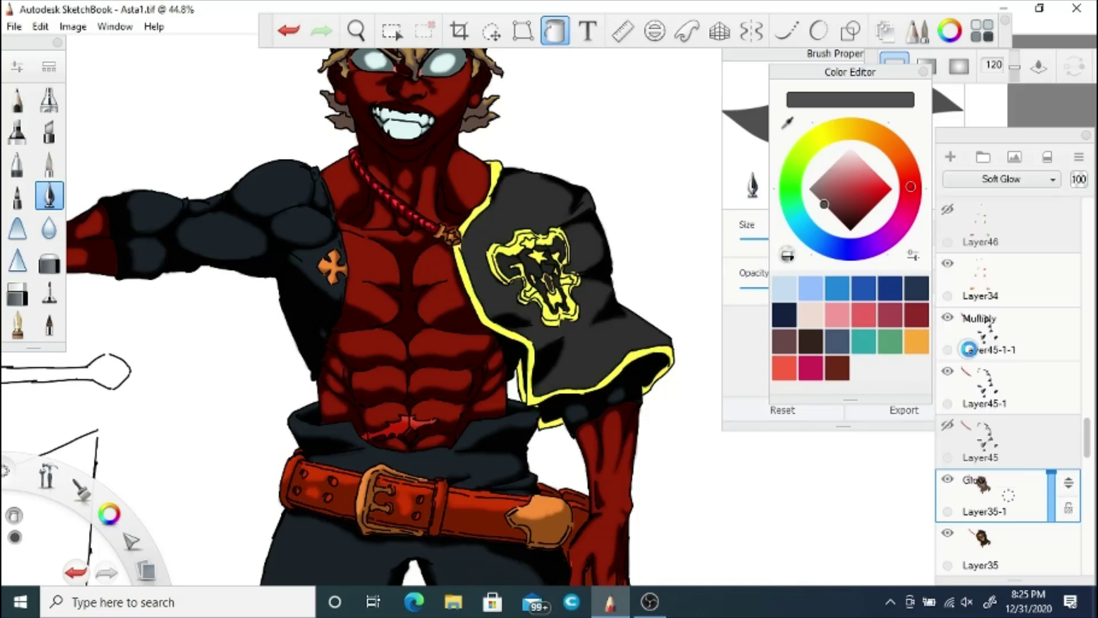
Step: Set the gray Layer35-1's blend mode to Multiply and check the cape against the upper body
left_click(967, 179)
left_click(965, 221)
left_click(1001, 179)
left_click(978, 219)
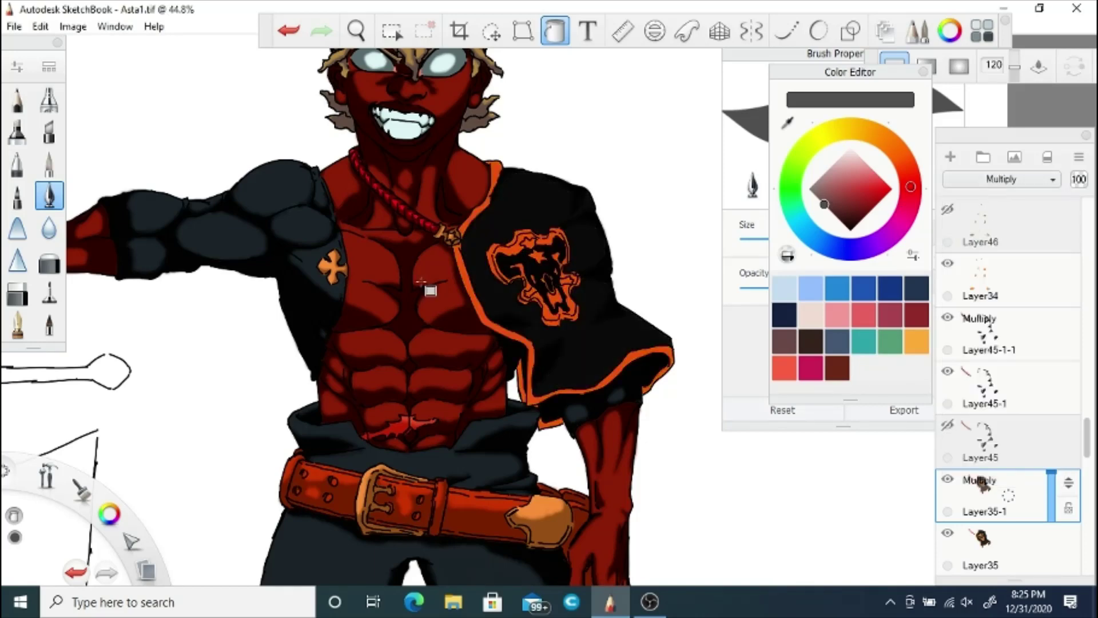
left_click(557, 33)
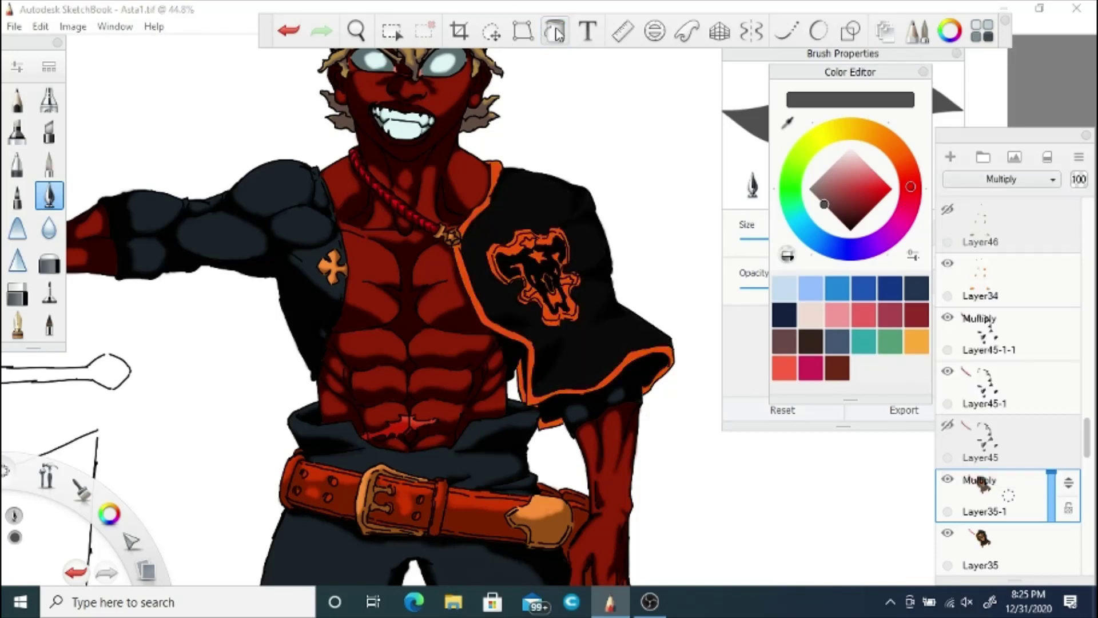
key("space")
left_click_drag(355, 256, 382, 314)
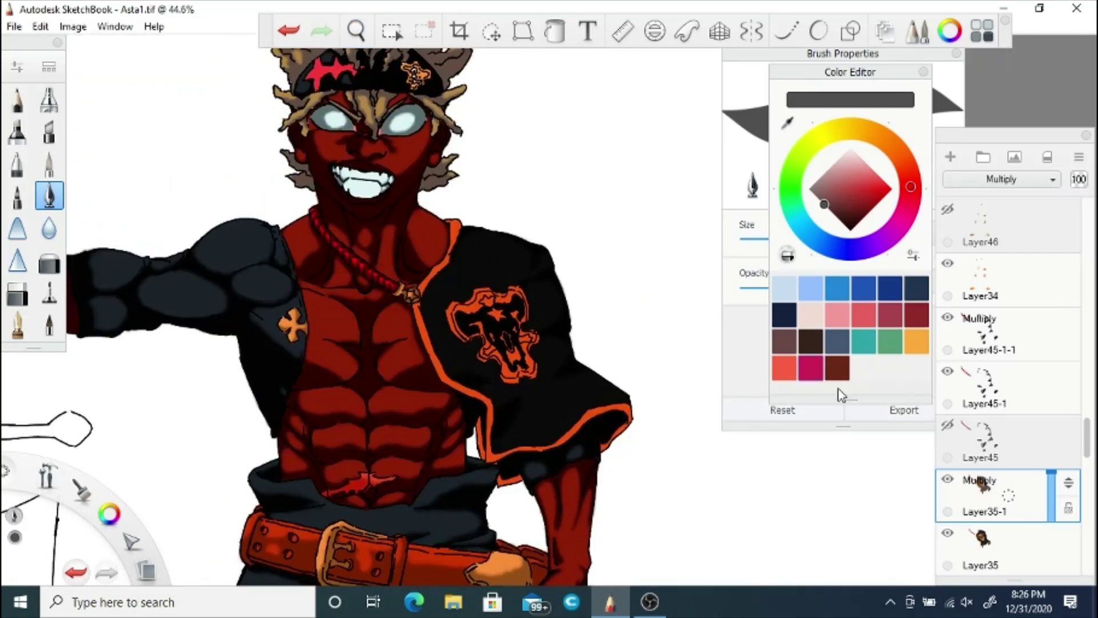
Step: Fill the shirt and trousers on Layer30-1 with the same dark gray and save the drawing
scroll(1004, 343, "down", 5)
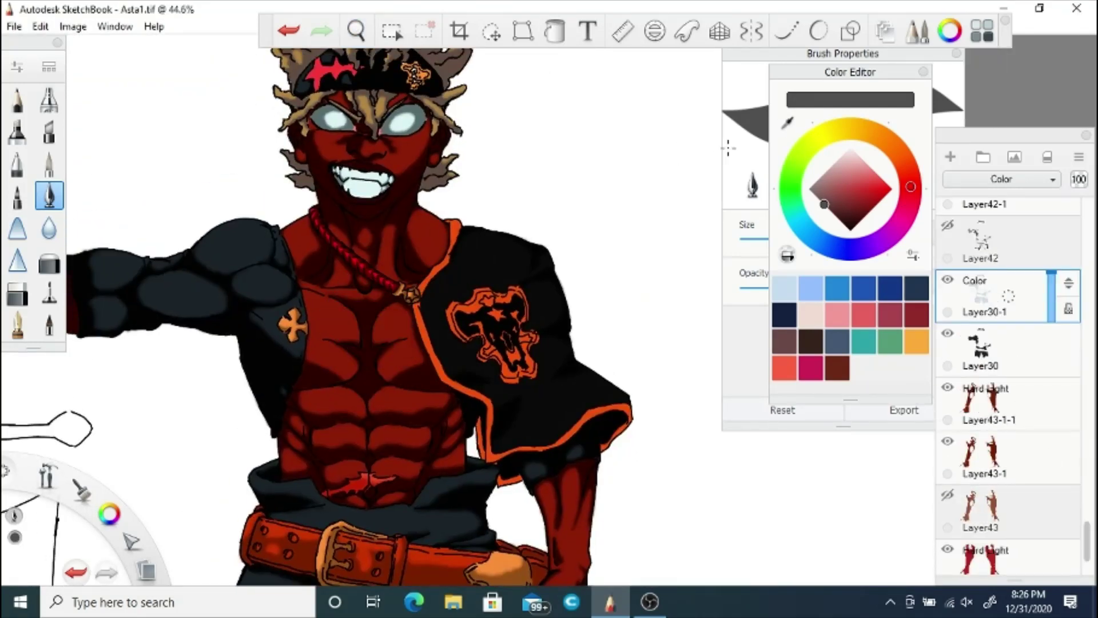
key("f")
key("space")
left_click_drag(361, 323, 409, 86)
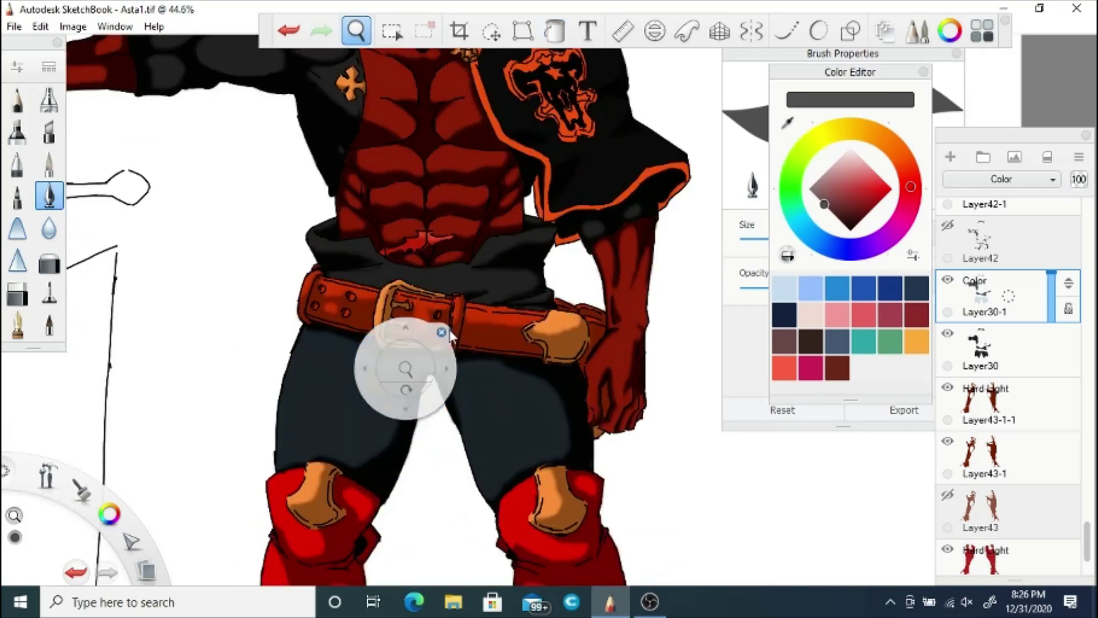
left_click(352, 400)
key("space")
left_click_drag(366, 228, 428, 331)
left_click(14, 26)
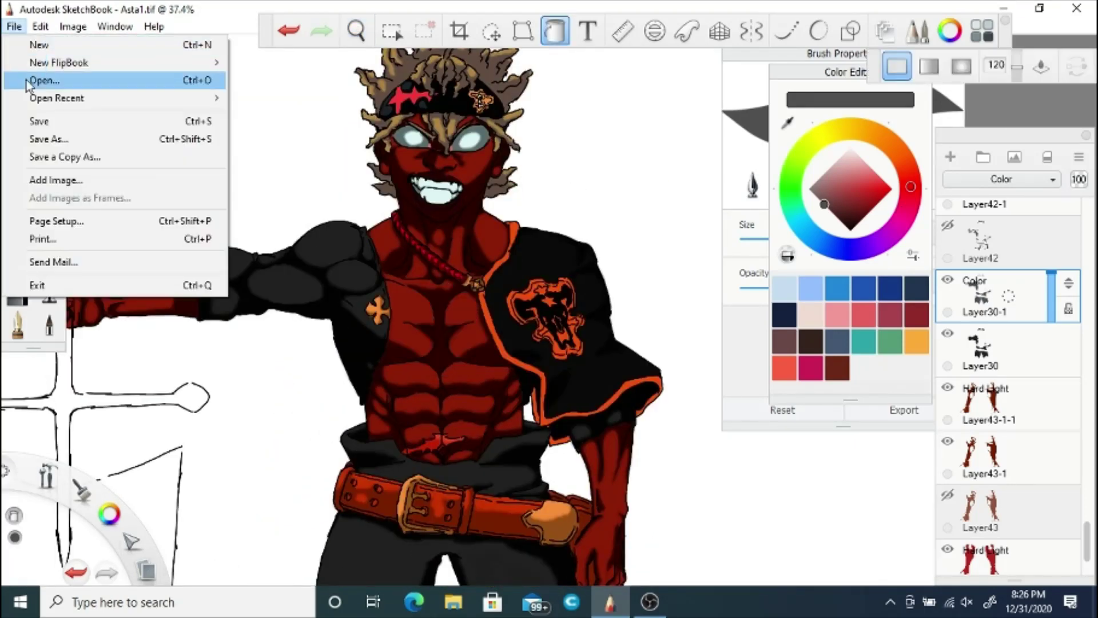
left_click(55, 118)
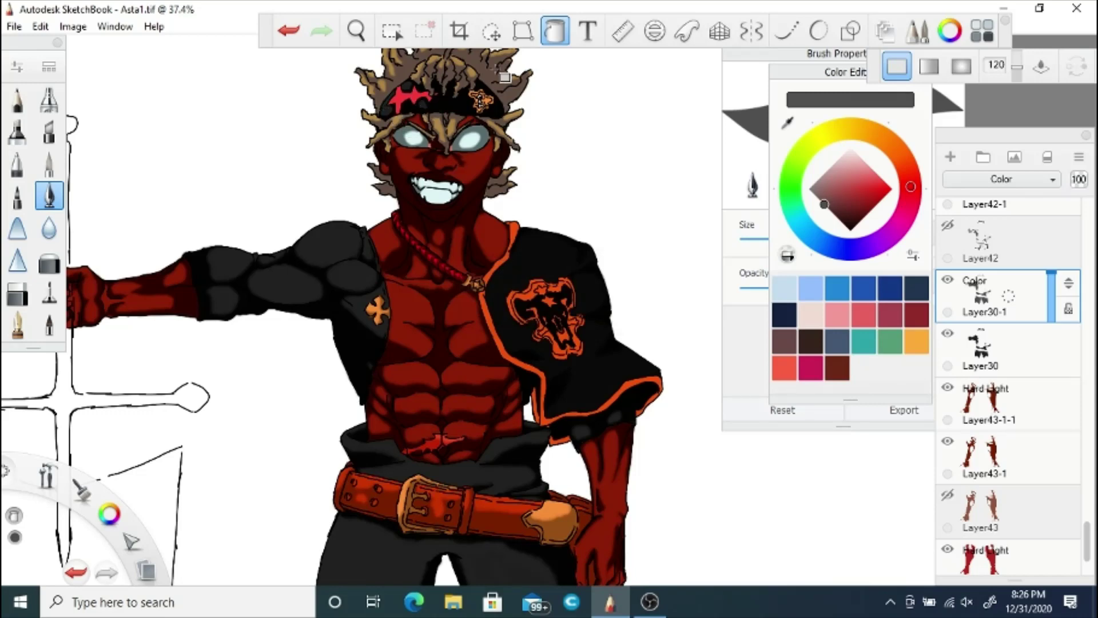
Step: Try a light pink fill on the cape in Layer35-1 and undo it
scroll(358, 282, "up", 5)
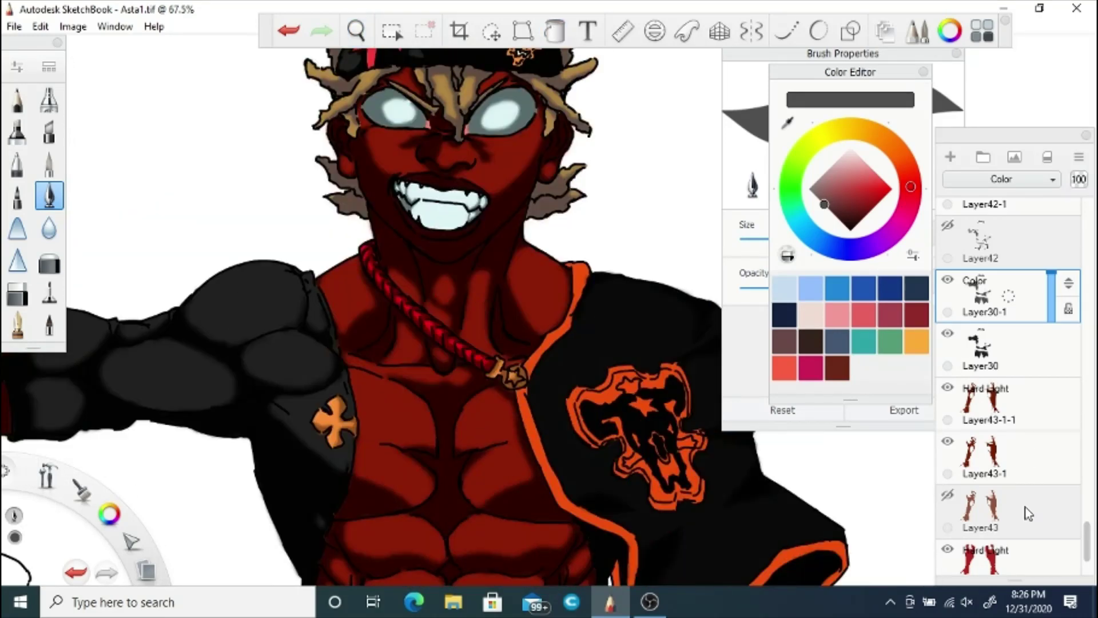
scroll(1029, 513, "up", 5)
left_click(992, 423)
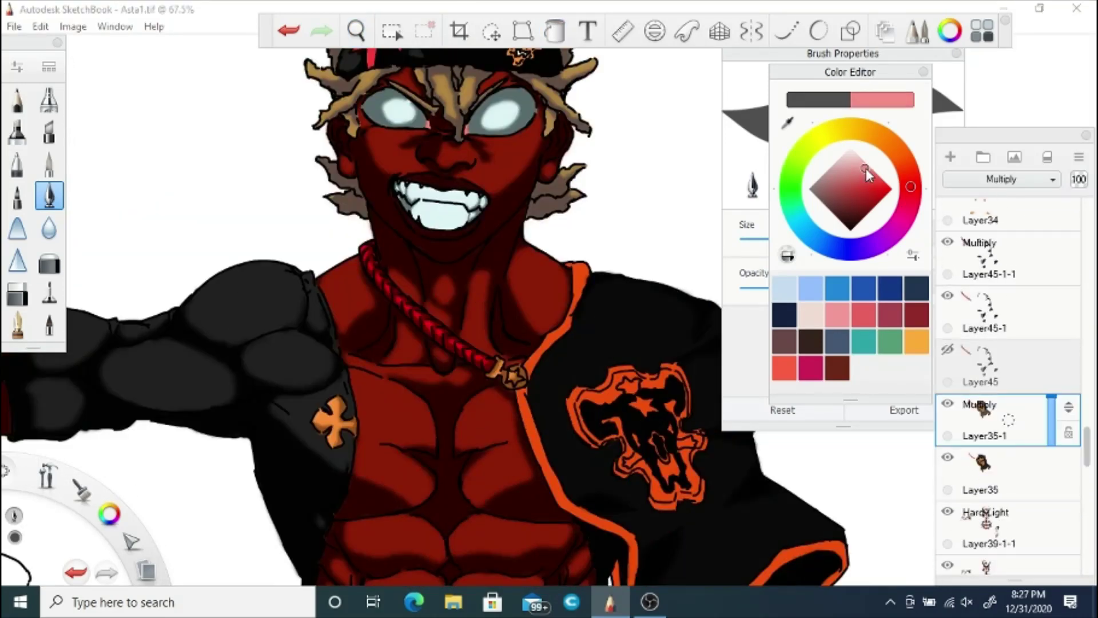
left_click(555, 31)
left_click_drag(866, 168, 866, 162)
left_click(290, 33)
left_click(554, 31)
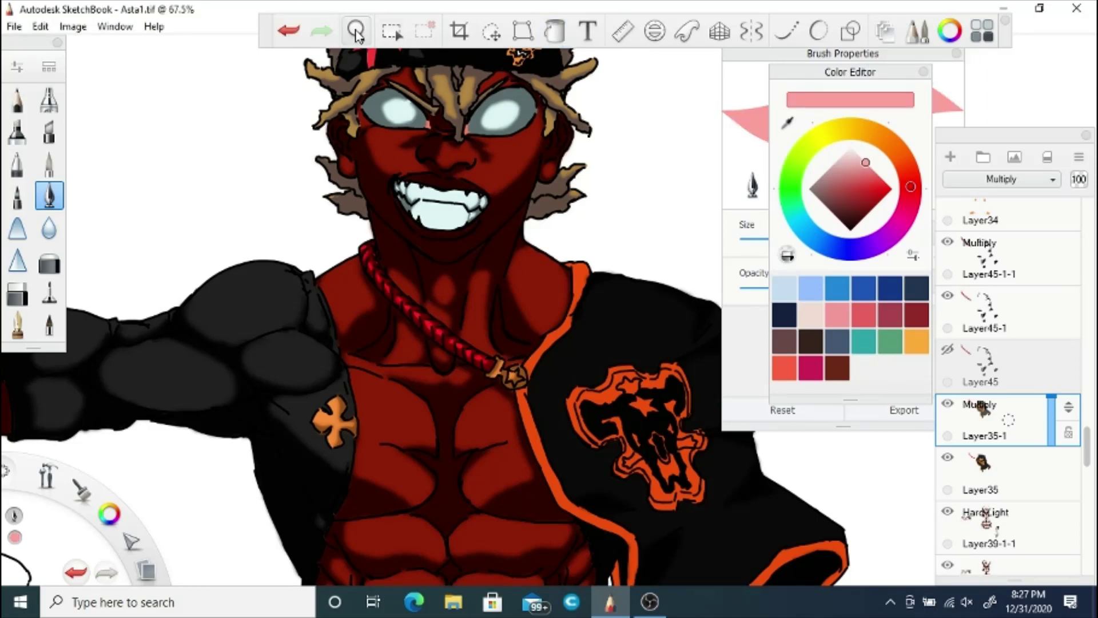
Step: Examine the whole figure's colors from the hair and cape down to the boots
left_click(356, 31)
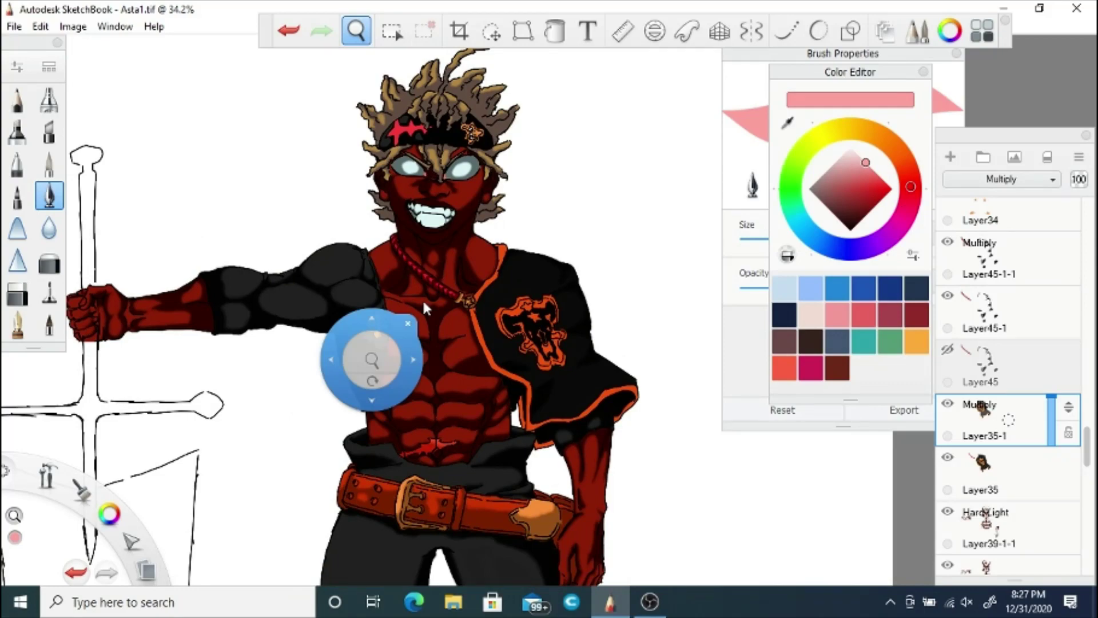
left_click_drag(365, 229, 344, 293)
left_click_drag(344, 292, 285, 486)
left_click_drag(278, 505, 299, 316)
left_click_drag(266, 352, 435, 295)
left_click_drag(442, 284, 399, 374)
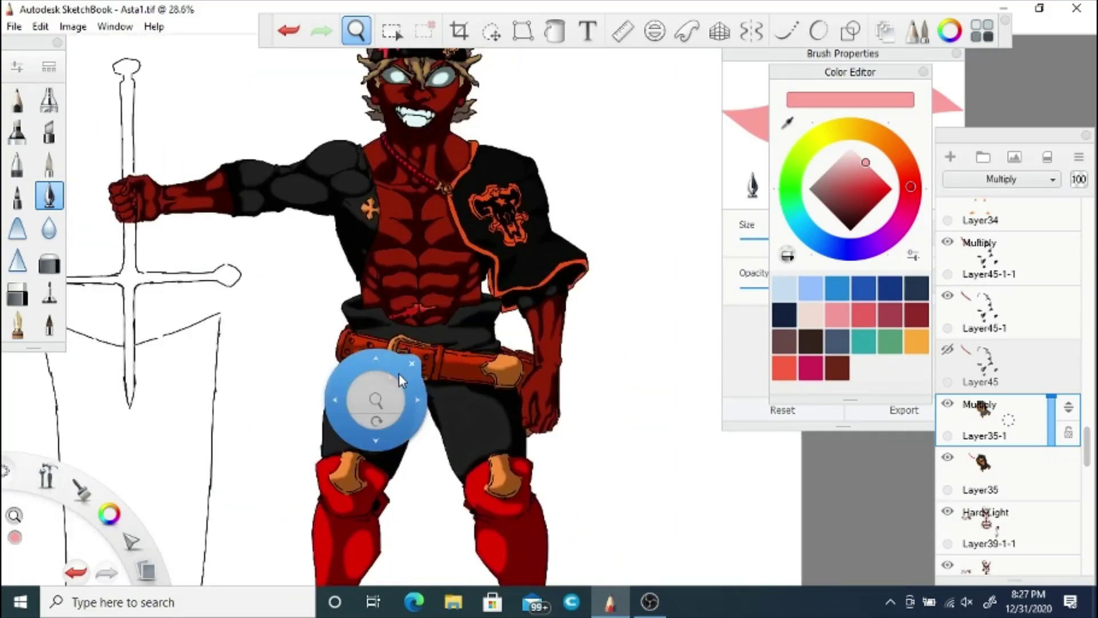
left_click_drag(406, 296, 387, 368)
left_click(403, 374)
Step: Set the blend mode of Layer46-1-1 to Multiply
mouse_move(1087, 443)
left_mouse_down()
mouse_move(1086, 281)
mouse_move(1088, 438)
left_mouse_up()
left_click(1002, 400)
left_click(1007, 179)
left_click(996, 226)
Step: Duplicate Layer34 and fill the copy's gold emblem, belt fittings, knee guards and boot tips with near-black
left_click(1008, 398)
left_click_drag(1008, 398, 984, 371)
left_click(788, 123)
left_click(484, 440)
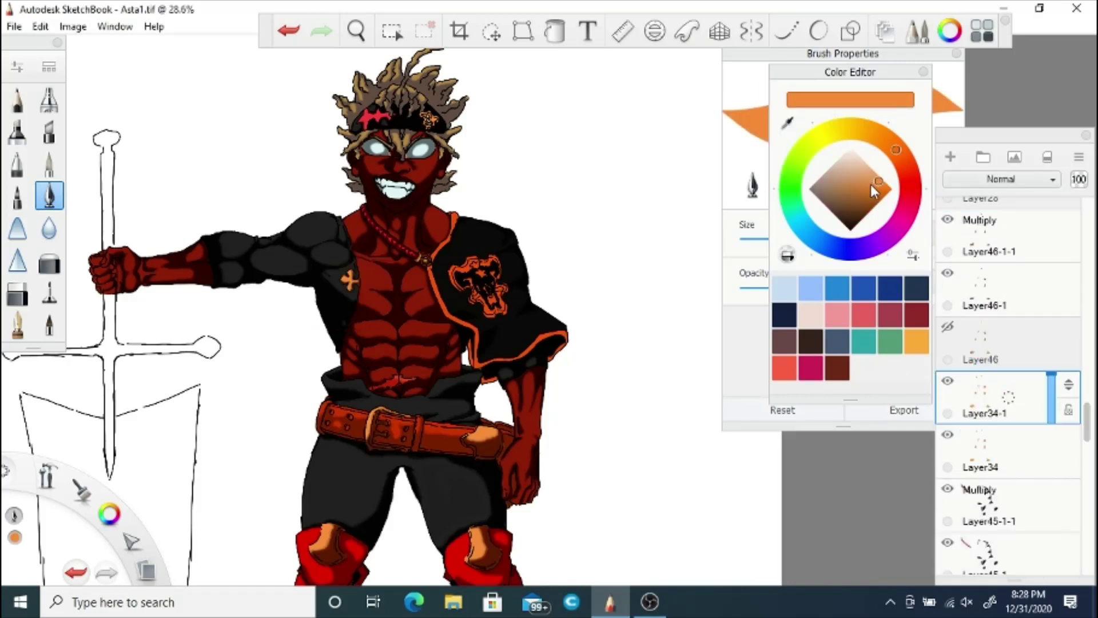
mouse_move(871, 184)
left_mouse_down()
mouse_move(855, 223)
mouse_move(836, 216)
left_mouse_up()
key("f")
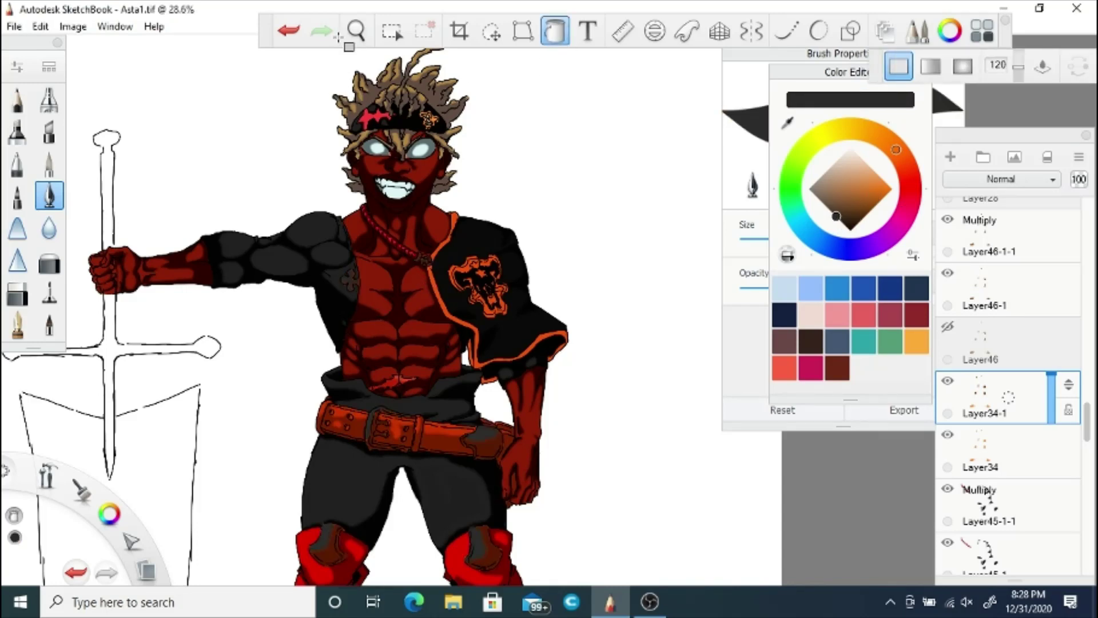
key("space")
left_click_drag(480, 577, 458, 292)
left_click(500, 471)
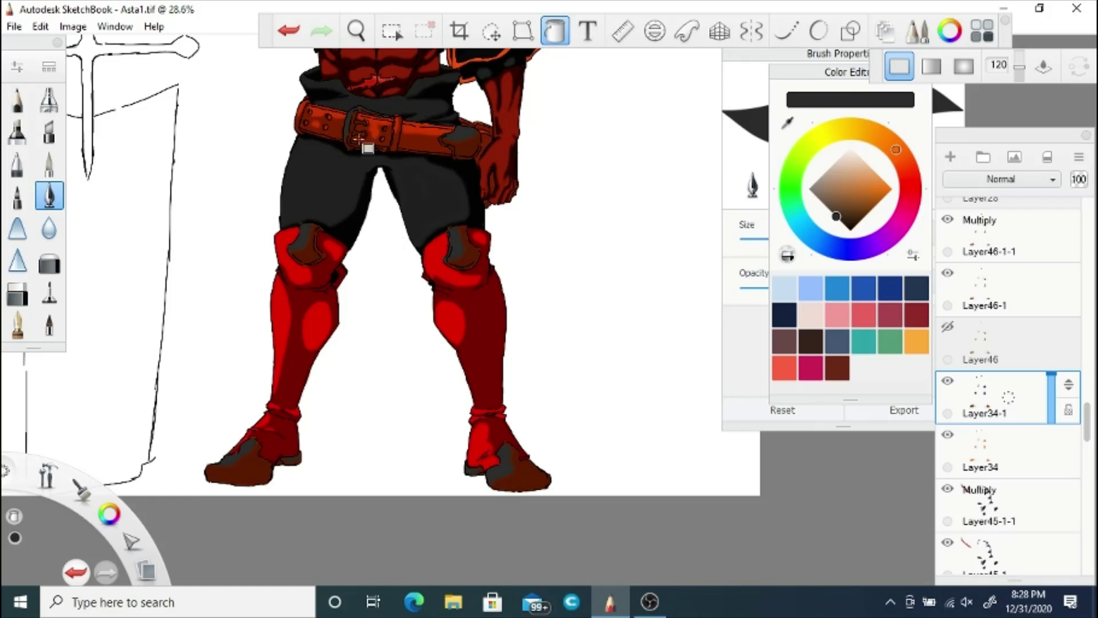
key("space")
left_click_drag(342, 253, 355, 464)
Step: Try the Multiply, Color, Screen and Glow blend modes on the near-black Layer34-1
left_click(1001, 180)
left_click(991, 220)
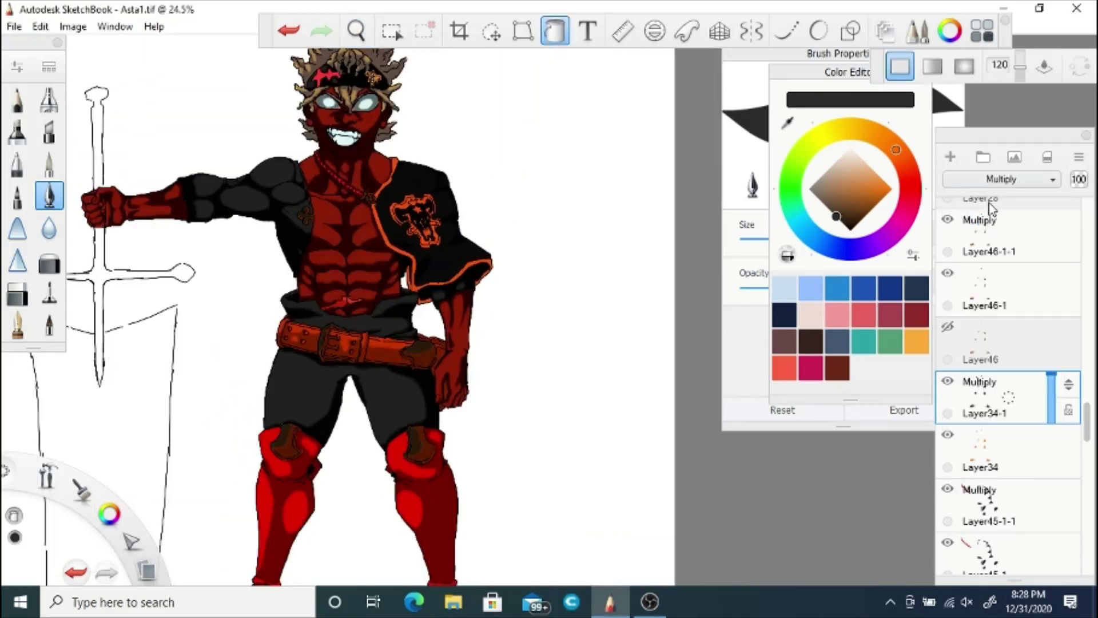
left_click(1002, 179)
left_click(967, 455)
left_click(1002, 179)
left_click(973, 336)
left_click(1001, 179)
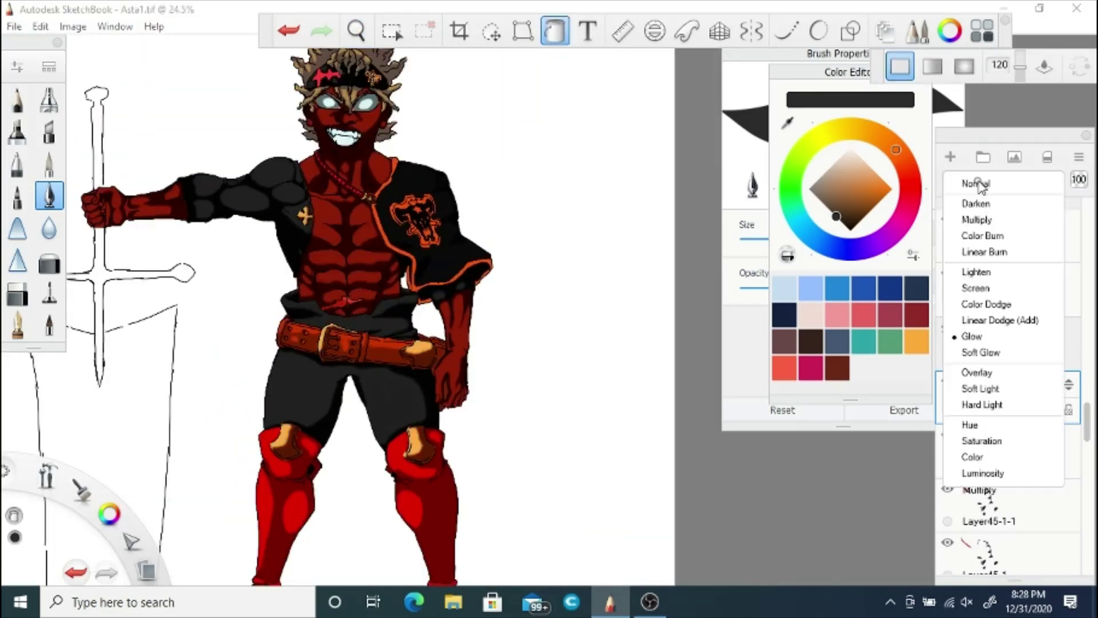
left_click(993, 213)
left_click(1001, 179)
left_click(993, 282)
left_click(986, 182)
left_click(975, 336)
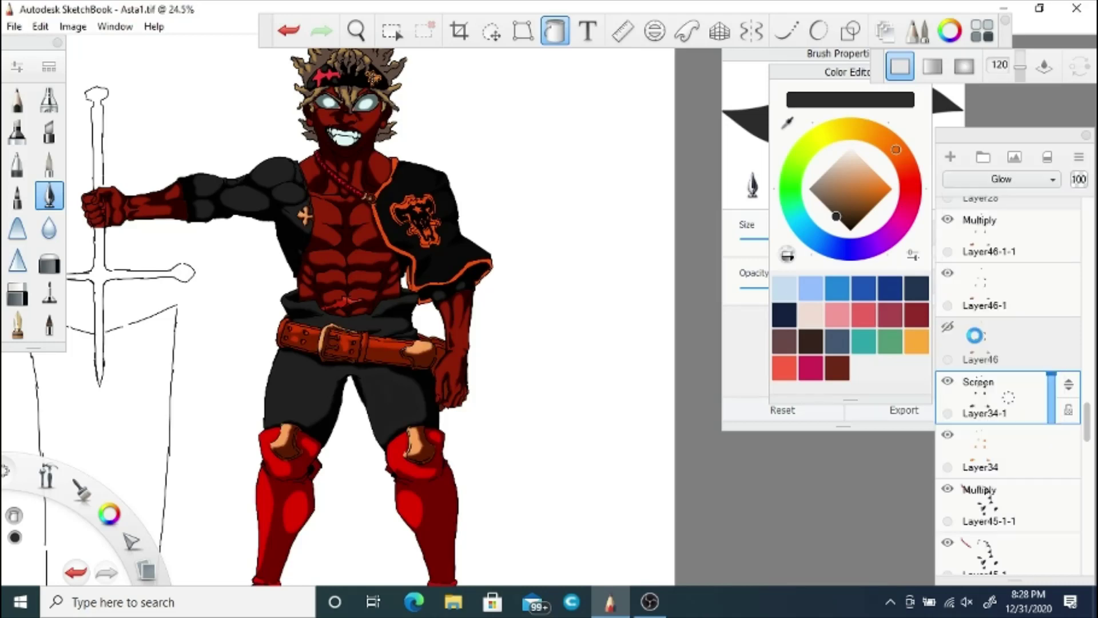
Step: Pick a pale peach and fill the emblem, belt fittings, knee guards and boot tips on Layer34-1 with it
left_click_drag(846, 222, 860, 157)
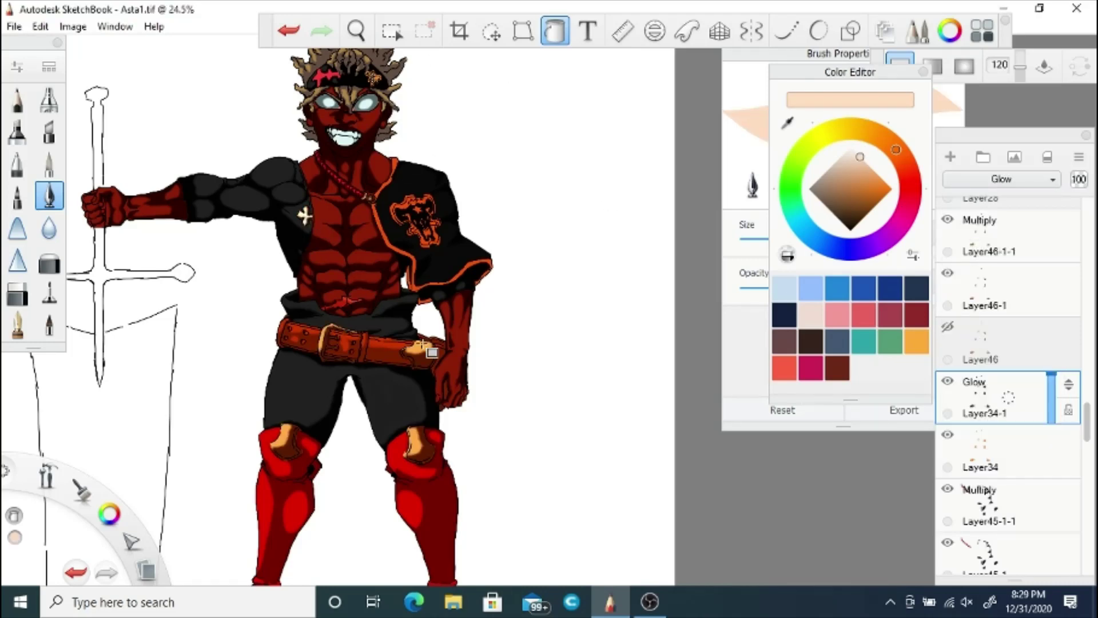
key("space")
left_click_drag(416, 337, 422, 211)
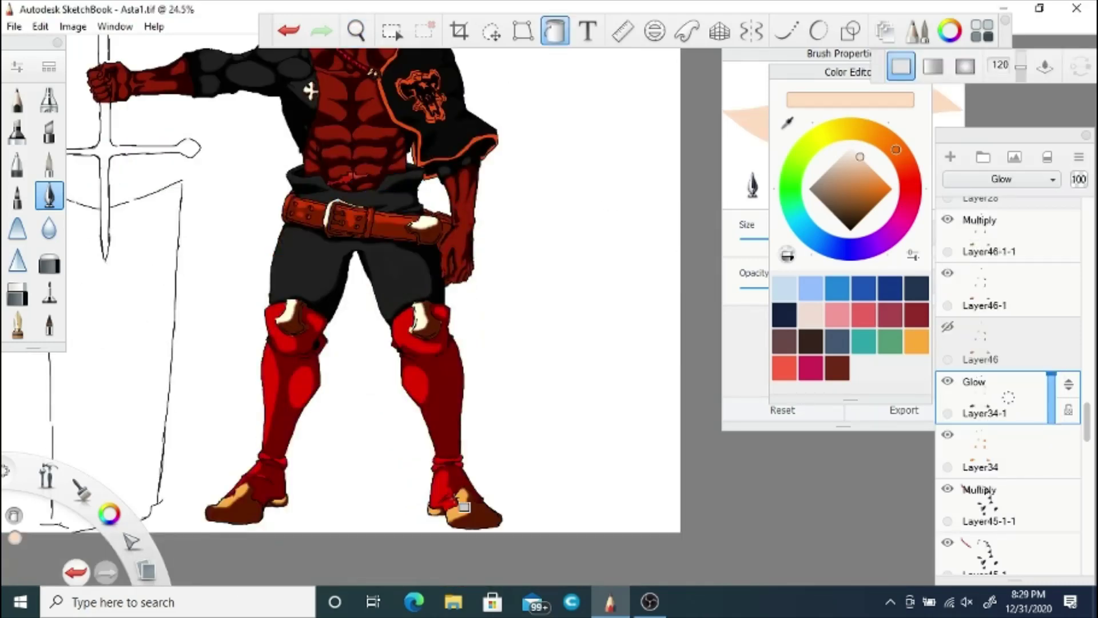
key("space")
left_click_drag(313, 132, 309, 291)
Step: Try the Multiply, Lighten, Screen and Glow blend modes on the peach Layer34-1
left_click(989, 181)
left_click(980, 224)
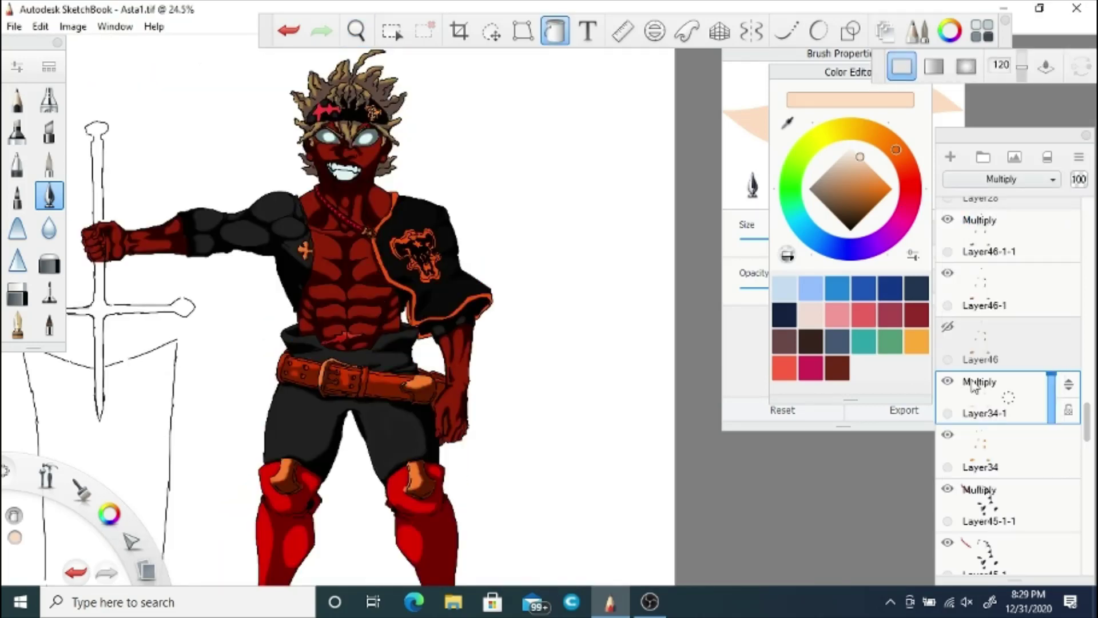
left_click(980, 183)
left_click(983, 274)
left_click(984, 180)
left_click(985, 290)
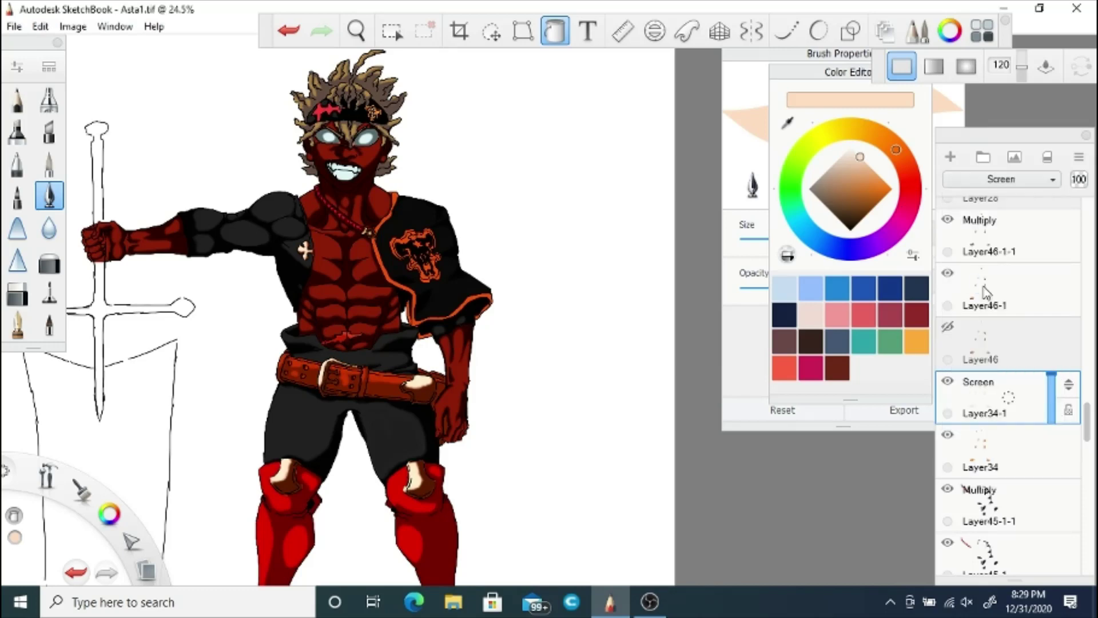
left_click(986, 181)
left_click(989, 333)
Step: Try Soft Glow and Hard Light on Layer34-1, return it to Soft Light, and hide Layer34 beneath it
left_click(1001, 179)
left_click(965, 351)
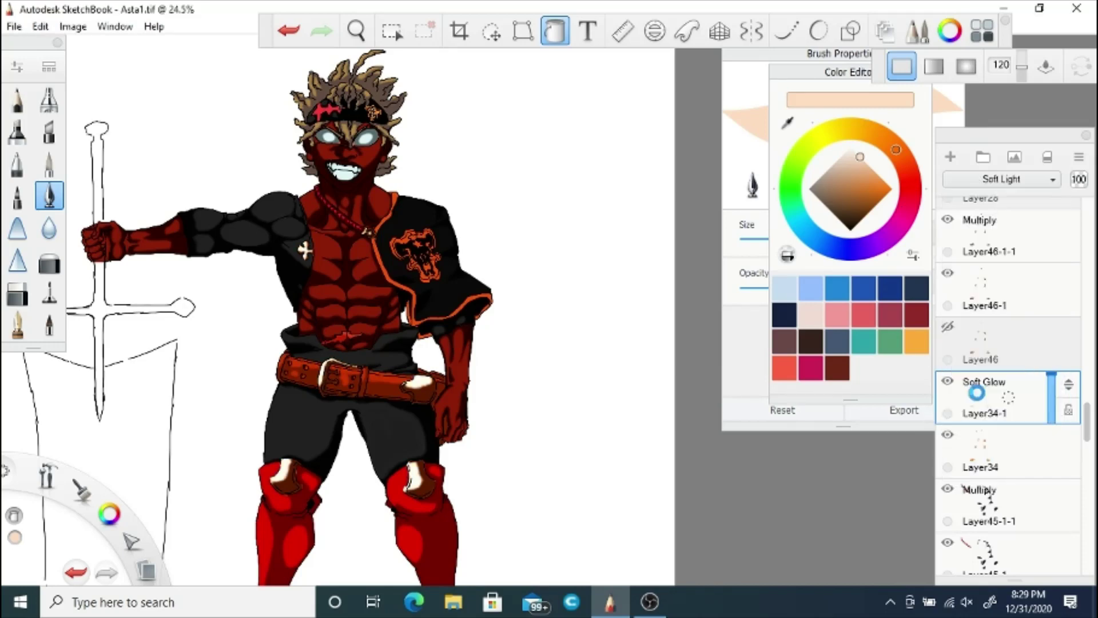
left_click(1001, 179)
left_click(981, 405)
left_click(300, 30)
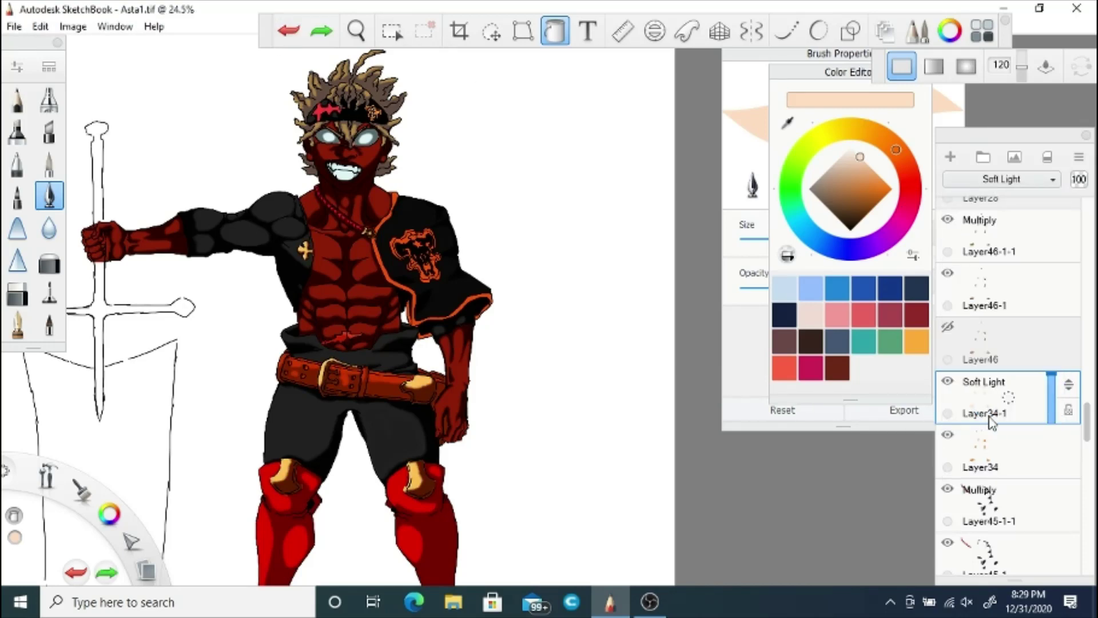
left_click(950, 437)
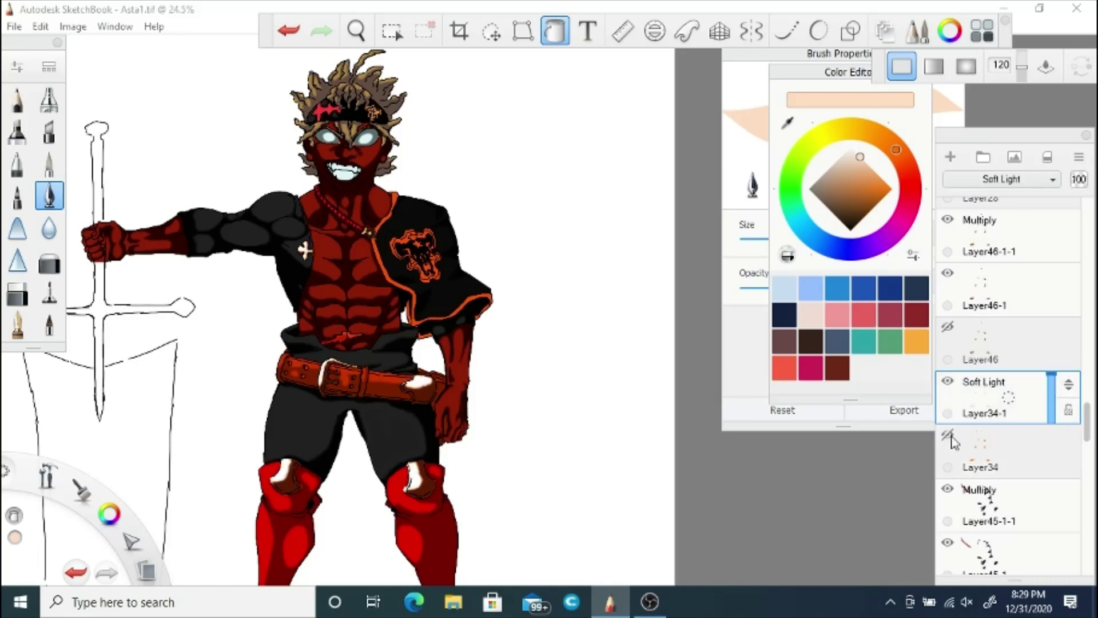